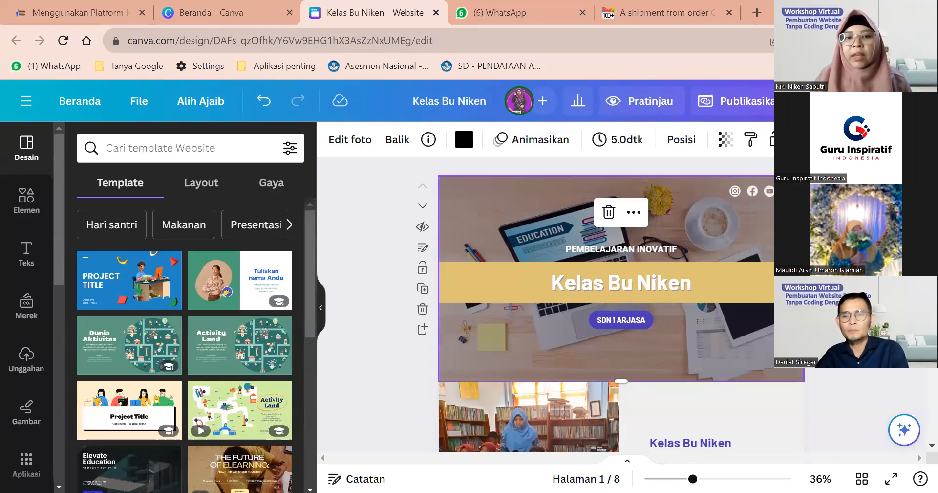
Step: Hide the template side panel and enlarge the view of the website's first page
scroll(620, 303, "down", 1)
scroll(440, 322, "up", 1)
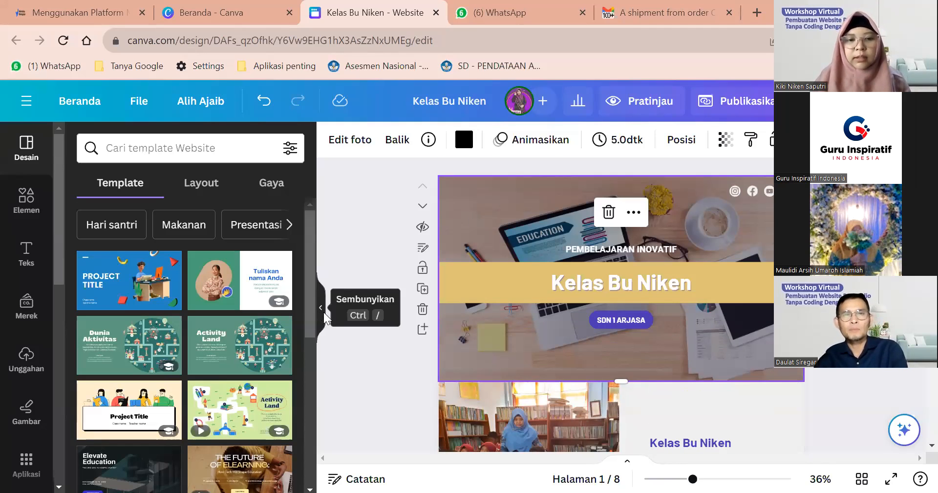
key("ctrl+slash")
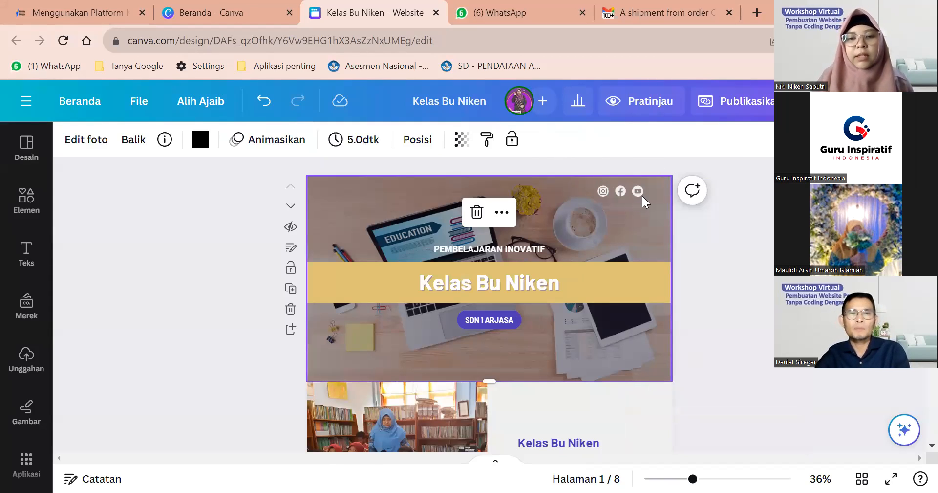
scroll(255, 271, "up", 2, "ctrl")
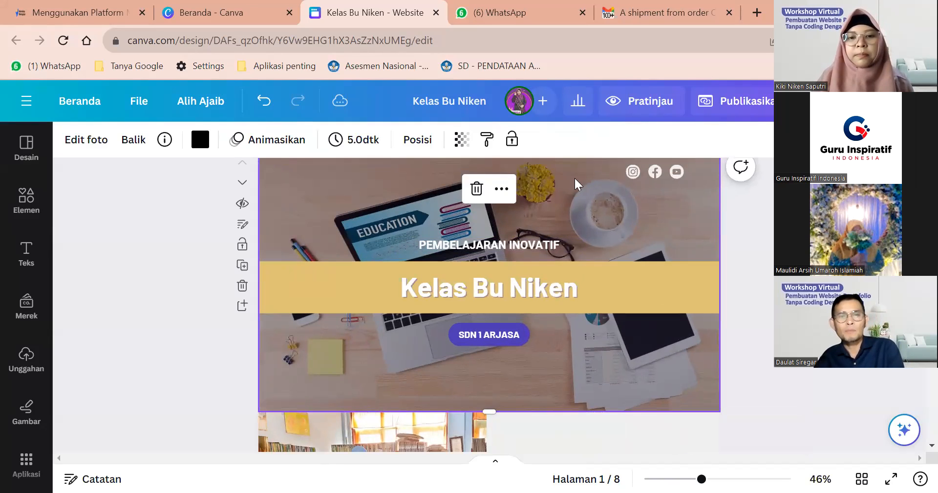
Step: Look through the website's pages down to the class group photo and return to the first page
scroll(591, 188, "down", 3)
scroll(591, 189, "down", 3)
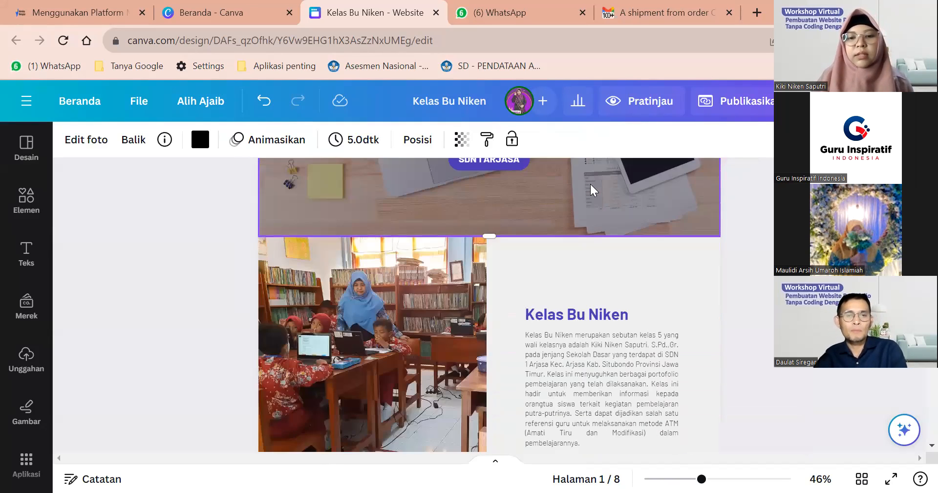
scroll(590, 189, "up", 6)
scroll(591, 189, "down", 15)
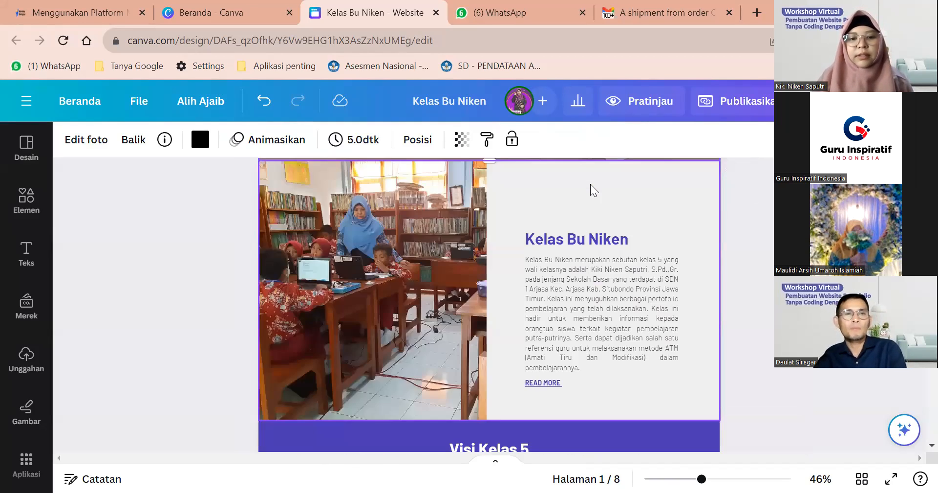
scroll(591, 189, "down", 15)
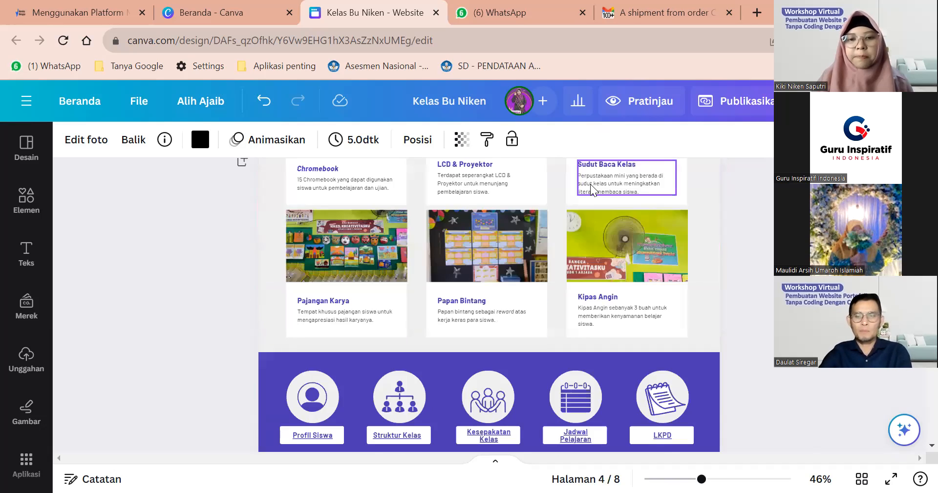
scroll(591, 189, "down", 5)
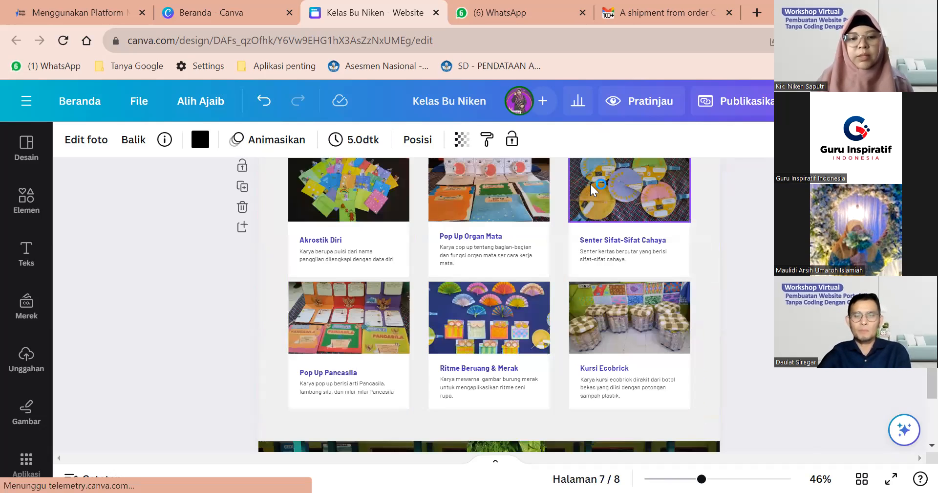
scroll(591, 189, "down", 5)
scroll(591, 189, "up", 5)
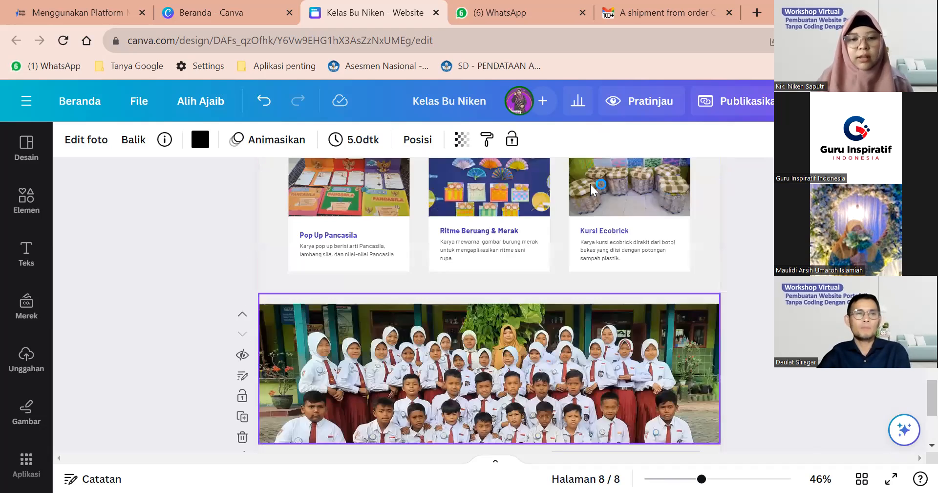
scroll(591, 188, "up", 2)
scroll(331, 435, "up", 5)
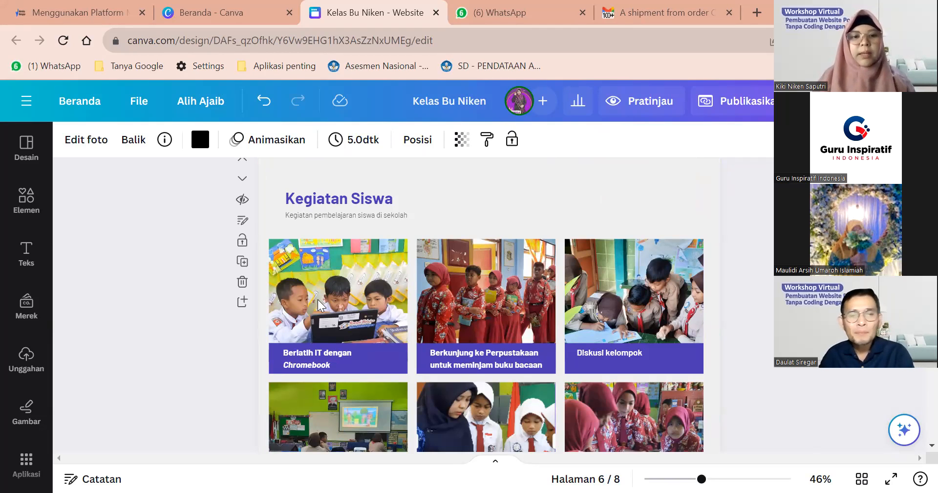
scroll(319, 305, "up", 5)
scroll(318, 306, "up", 15)
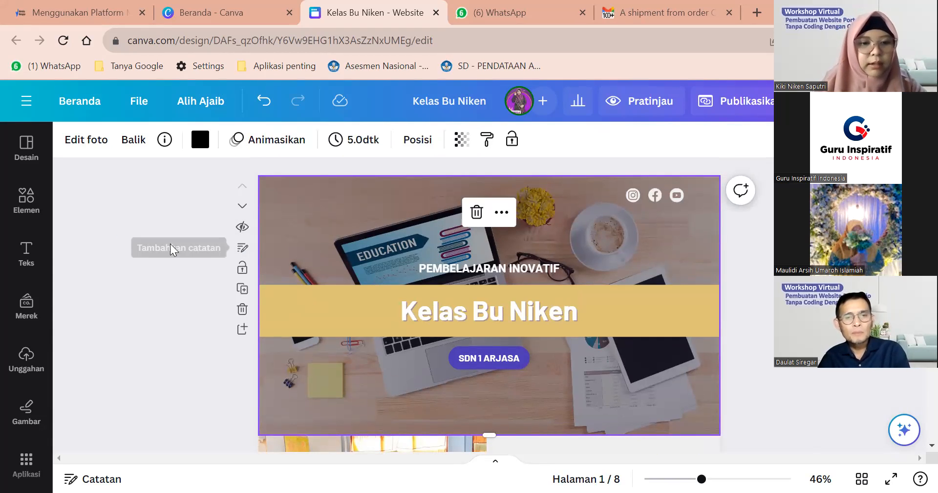
Step: Open the notes of page 1, clear its page title and re-enter it as Beranda
scroll(172, 249, "up", 5)
scroll(172, 249, "down", 2)
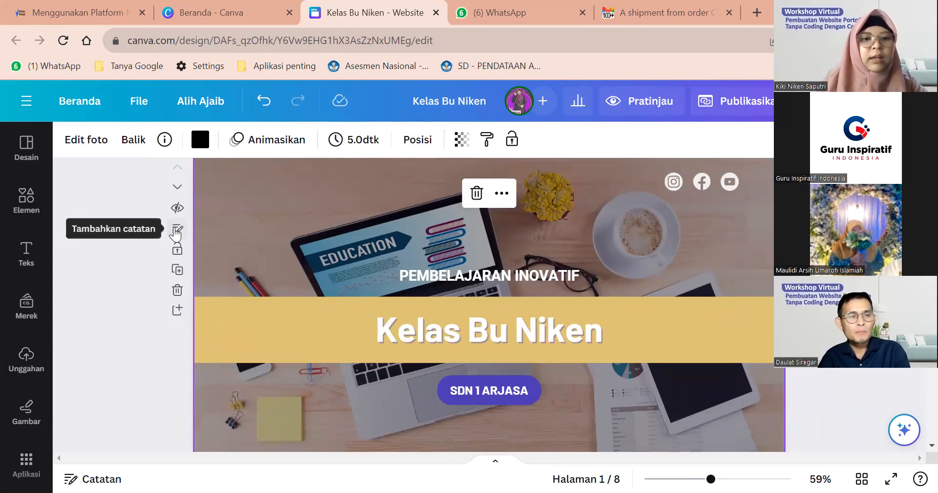
left_click(177, 230)
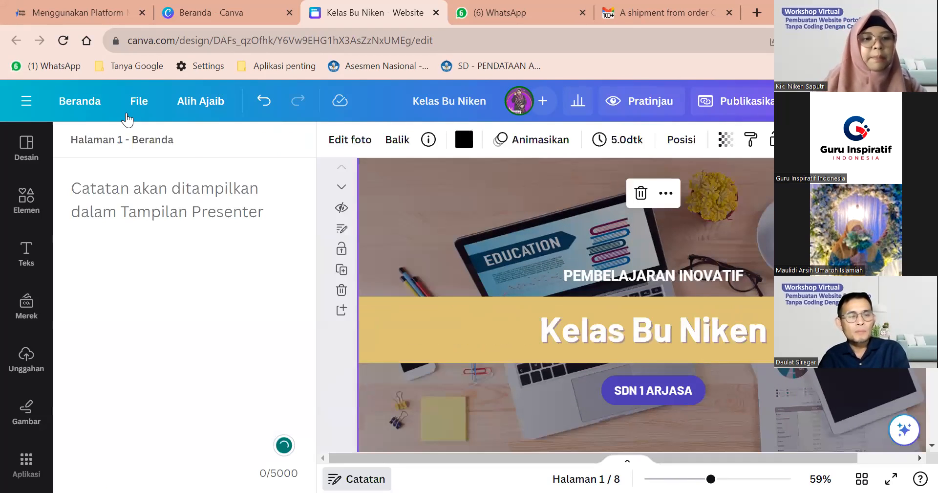
left_click(143, 138)
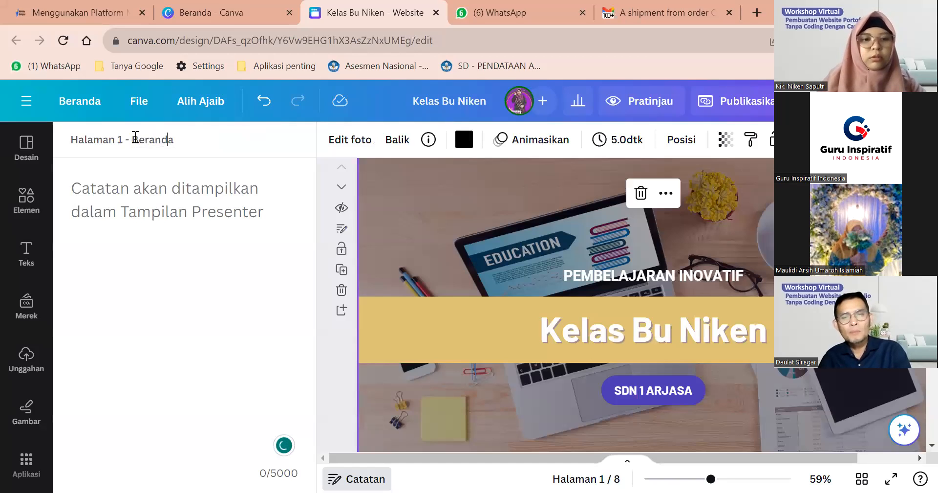
key("Delete")
key("Delete")
key("Delete")
key("BackSpace")
key("BackSpace")
key("BackSpace")
key("BackSpace")
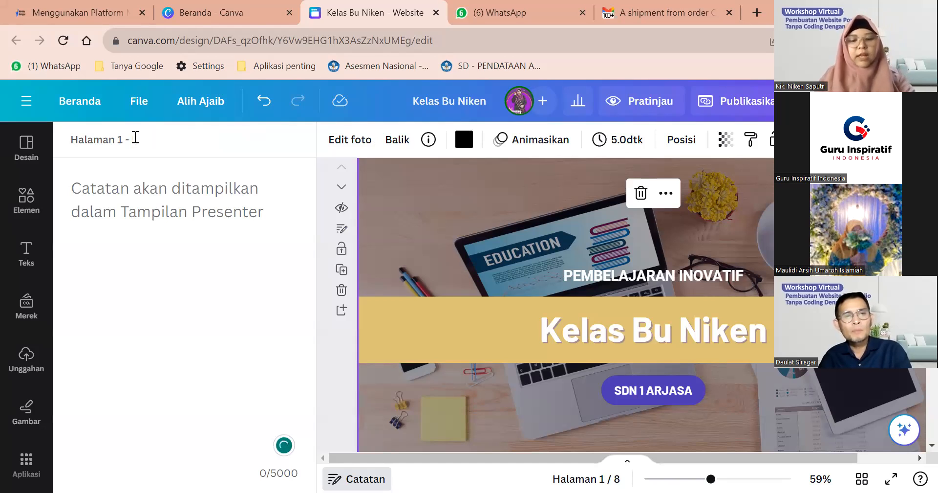
type("B")
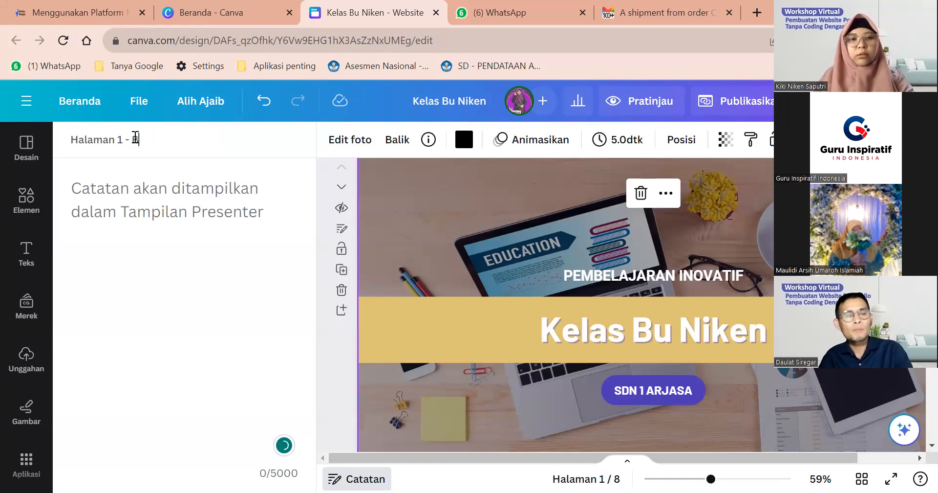
type("eranda")
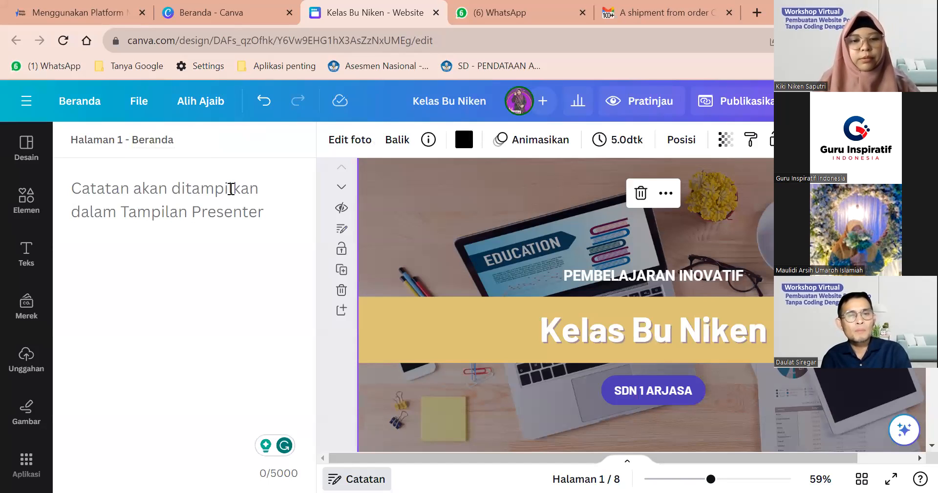
left_click(337, 340)
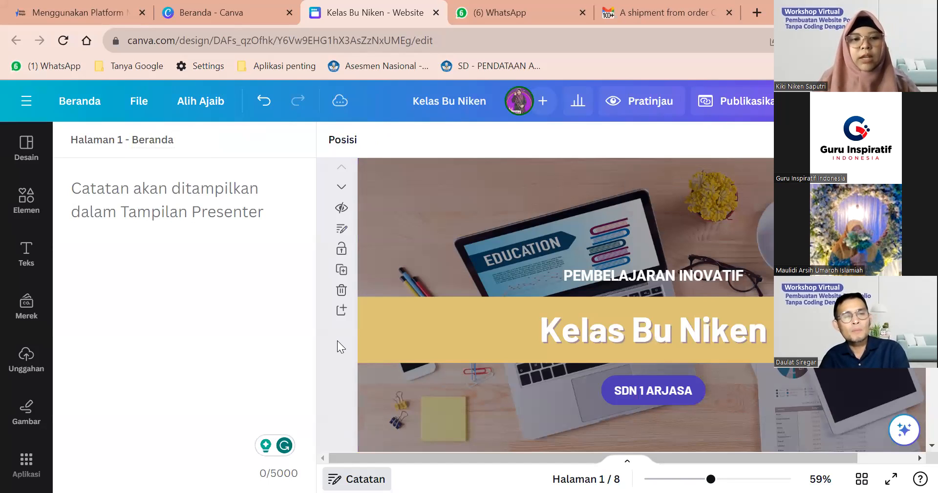
Step: Examine the page titles in the notes of page 2, the class introduction, and page 3, the class vision
scroll(338, 340, "down", 2)
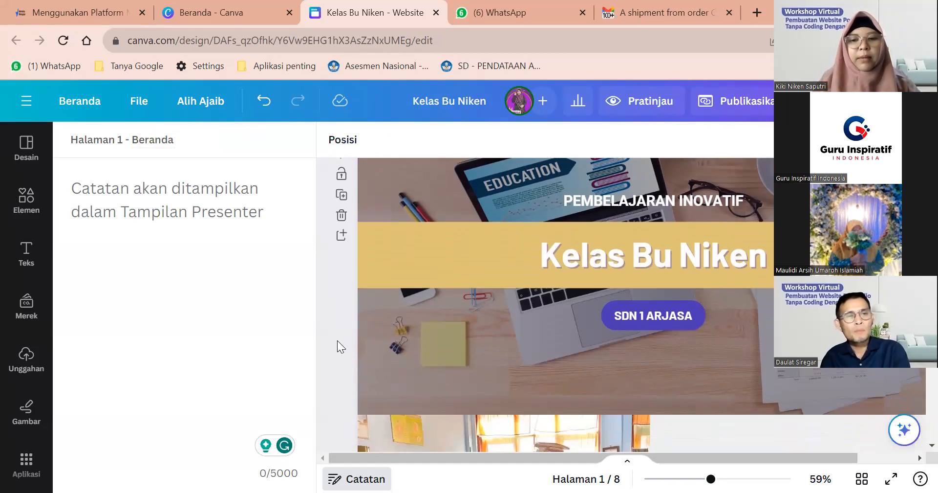
scroll(337, 340, "down", 3)
scroll(337, 340, "down", 1)
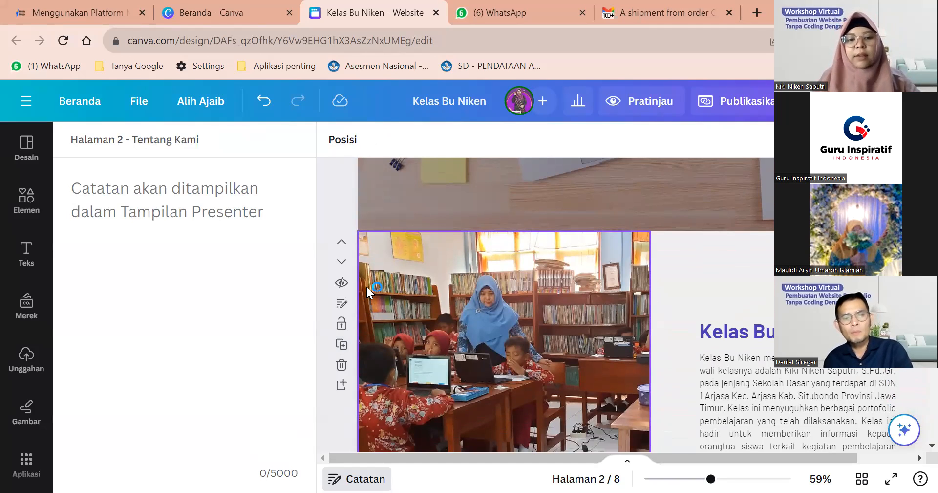
left_click(342, 310)
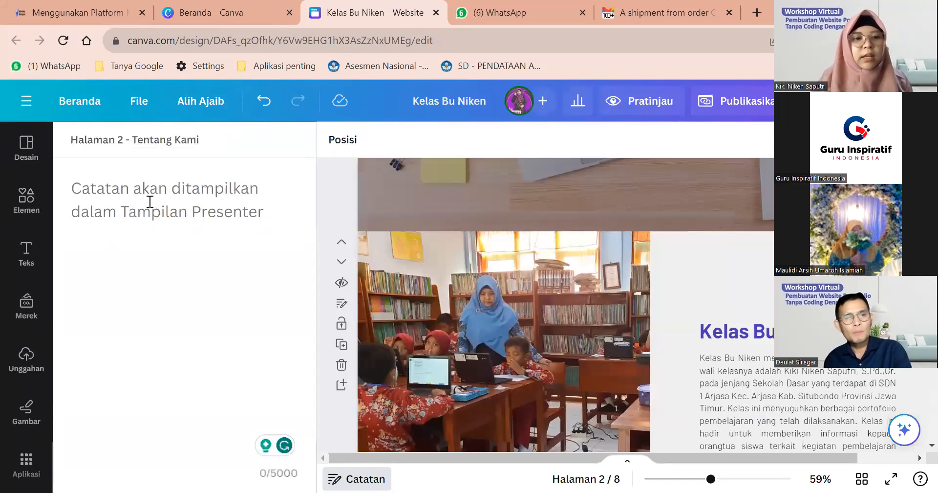
left_click(153, 196)
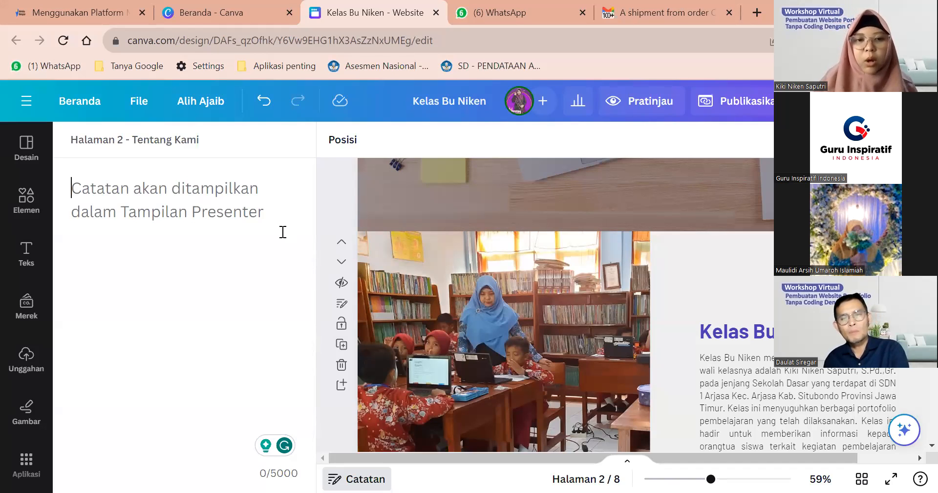
scroll(352, 259, "down", 1)
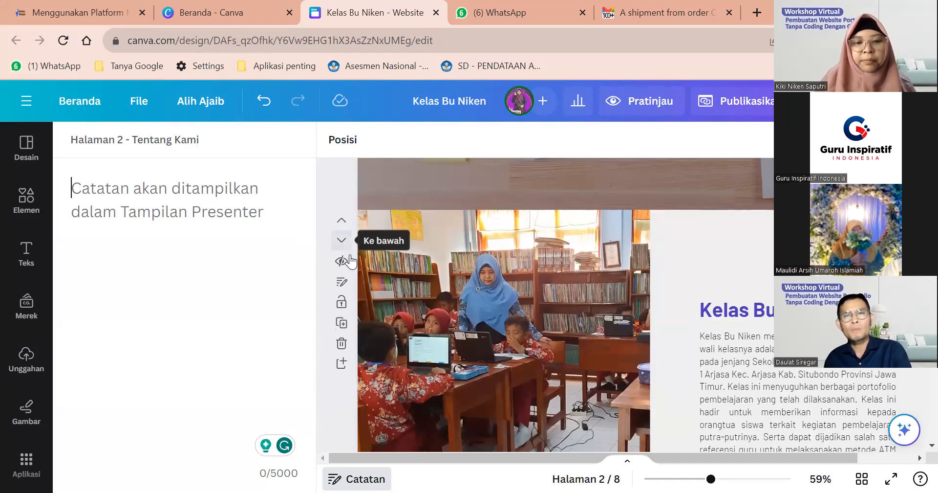
scroll(350, 260, "down", 7)
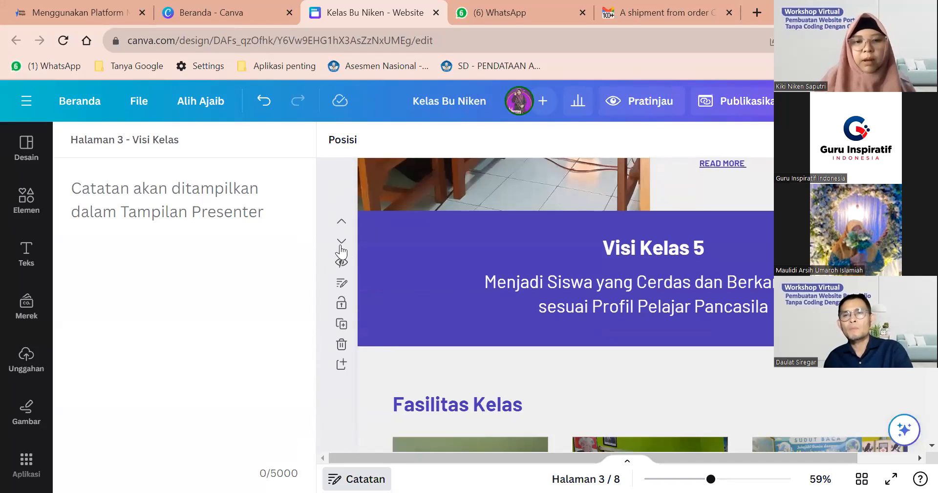
left_click(341, 288)
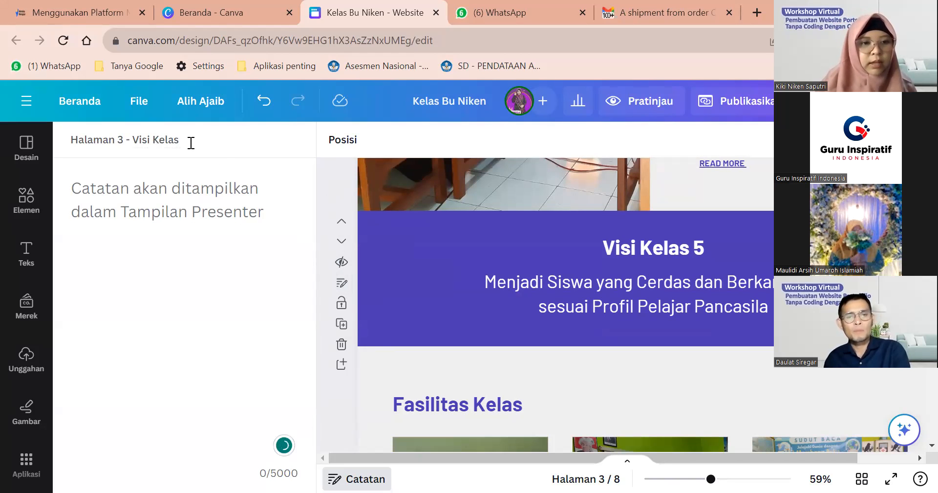
Step: Open the notes of page 4, the class facilities section, and shorten its page title to Fasilitas
scroll(350, 342, "down", 2)
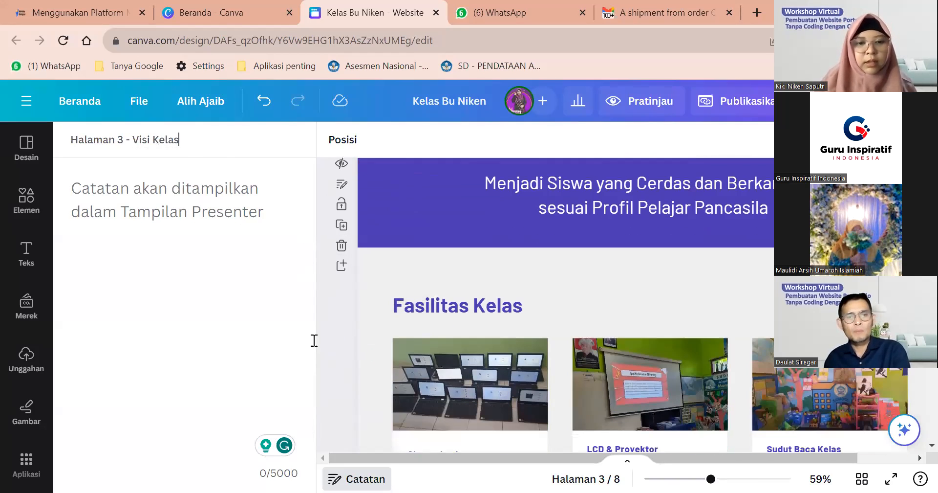
left_click(367, 339)
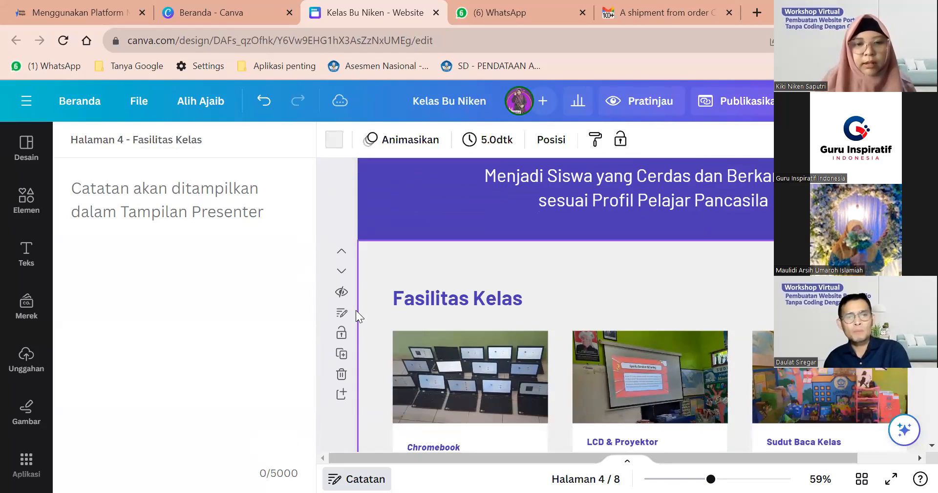
scroll(350, 293, "down", 1)
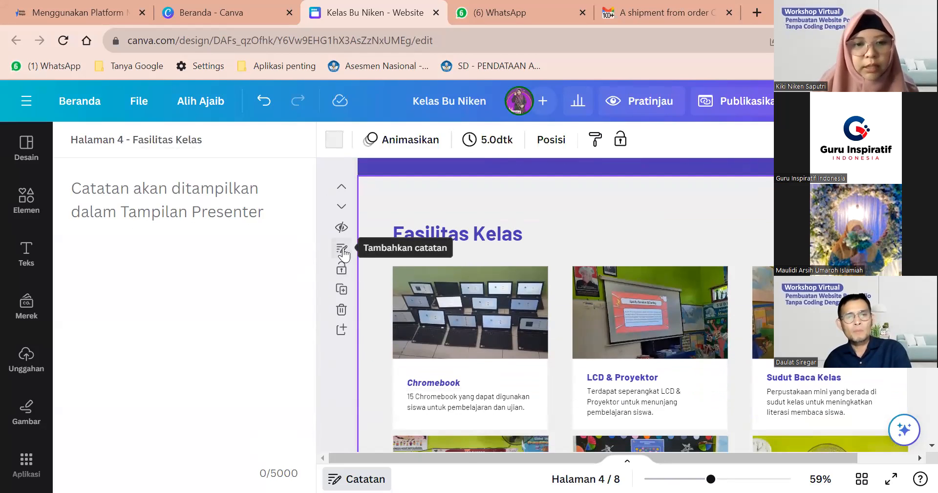
left_click(343, 249)
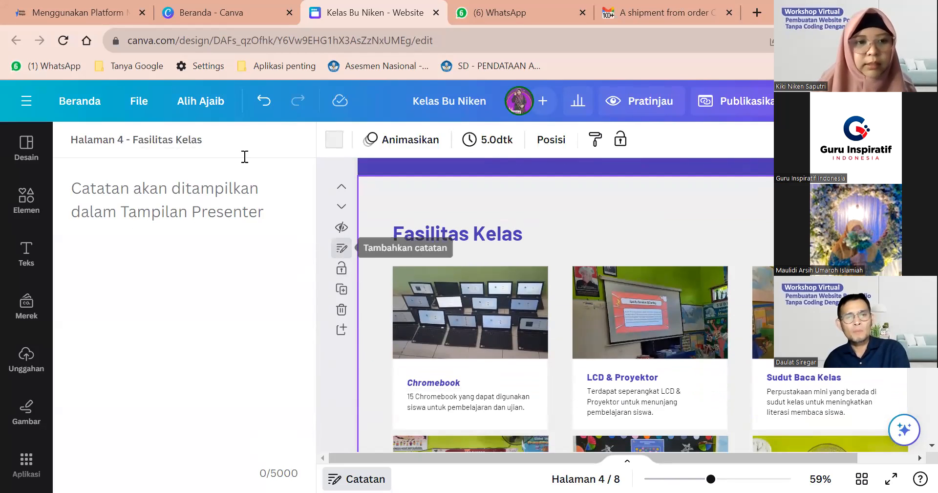
left_click(209, 139)
key("BackSpace")
key("BackSpace")
key("BackSpace")
key("BackSpace")
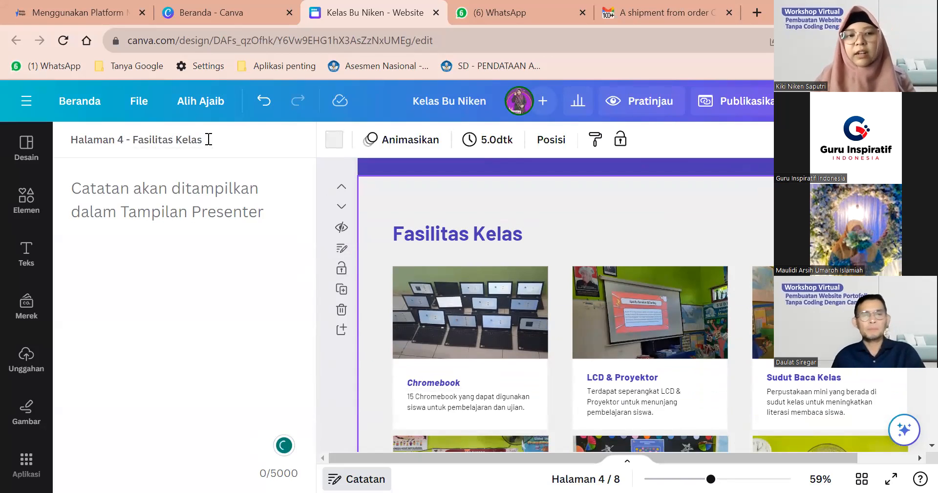
key("BackSpace")
key("BackSpace")
key("BackSpace")
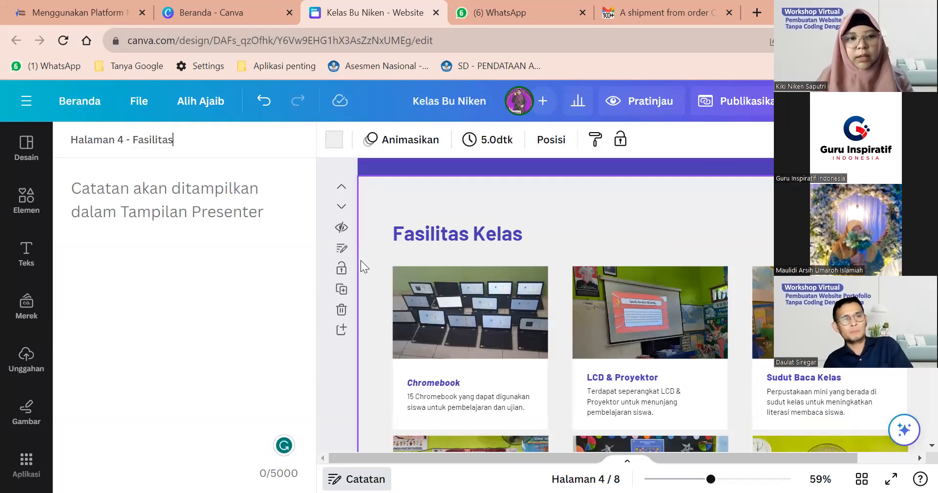
Step: Compare the page title of page 5, the purple section with the Profil Siswa link, with that of the facilities page above it
scroll(360, 260, "down", 6)
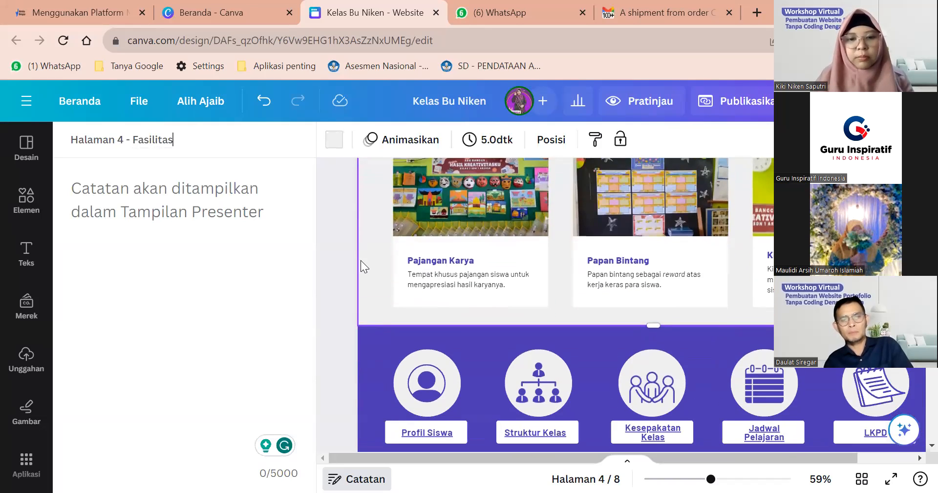
scroll(360, 260, "down", 2)
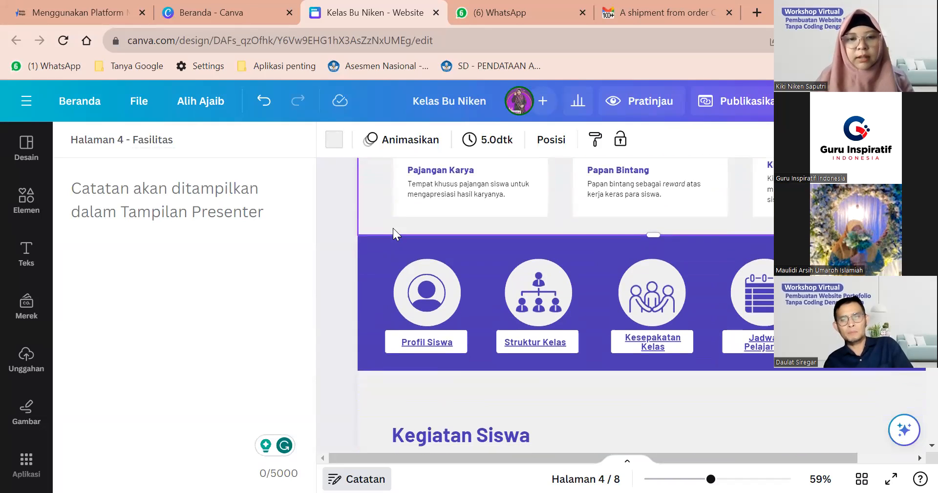
left_click(379, 250)
left_click(340, 308)
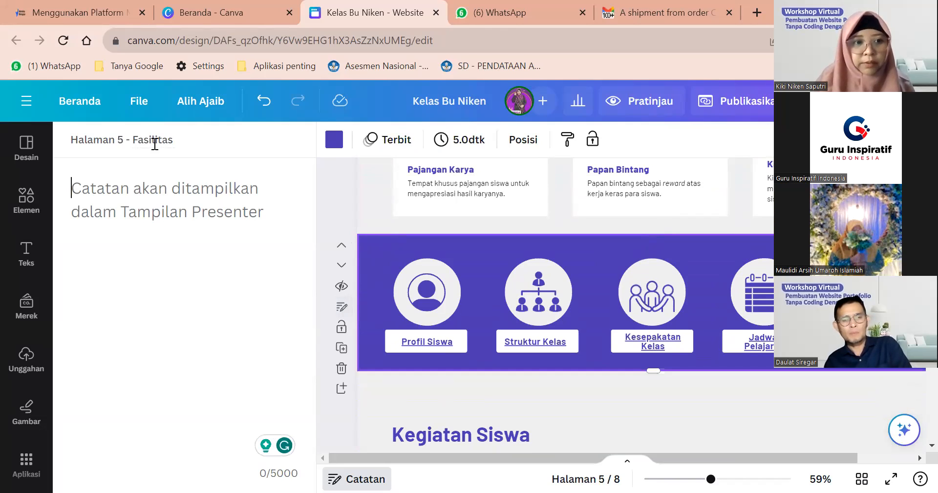
left_click(388, 224)
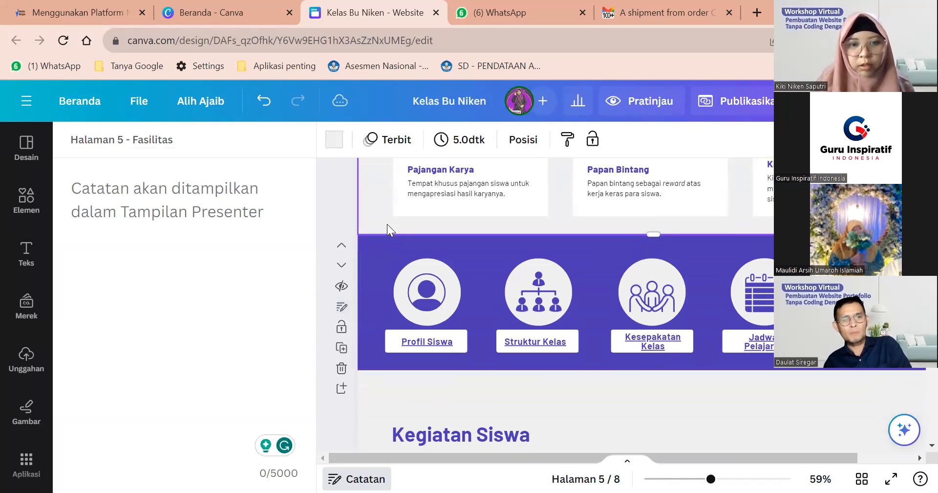
left_click(376, 253)
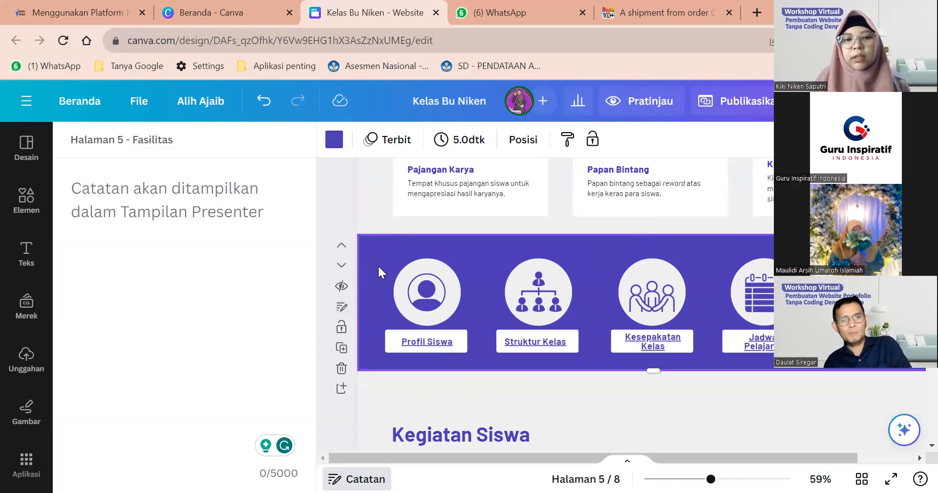
Step: Recheck the page title in the notes of page 4, the class facilities section, against that of page 5
left_click_drag(396, 247, 388, 273)
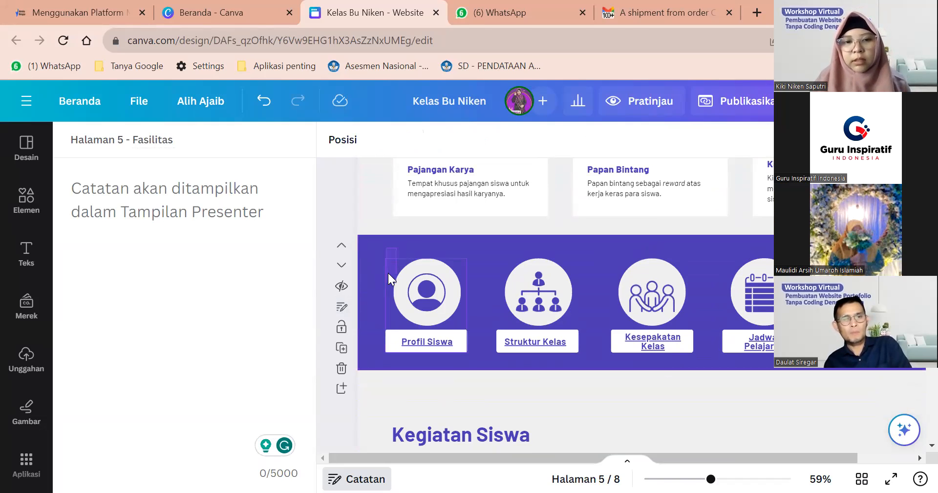
left_click(370, 190)
scroll(370, 190, "up", 3)
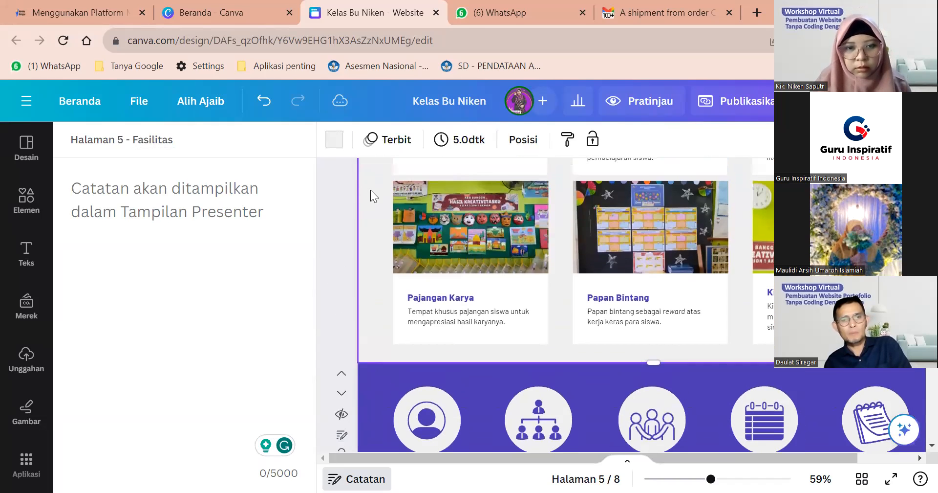
scroll(370, 190, "up", 5)
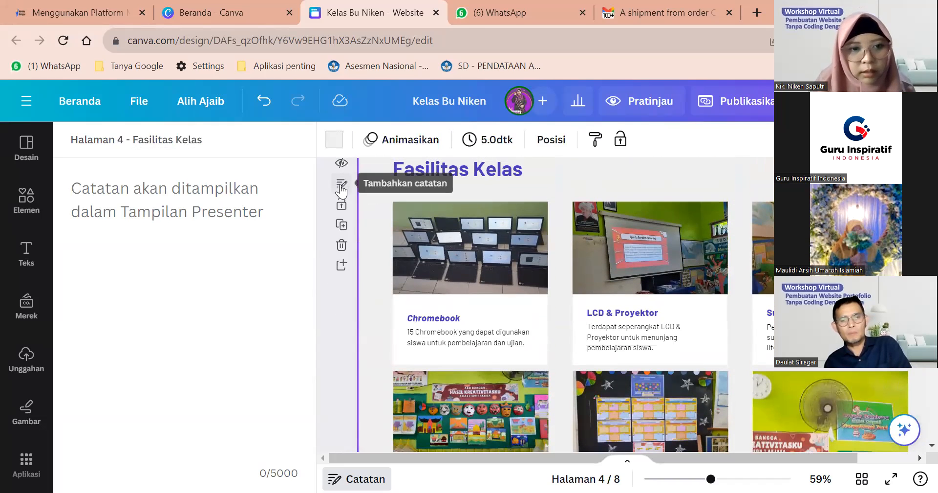
left_click(343, 190)
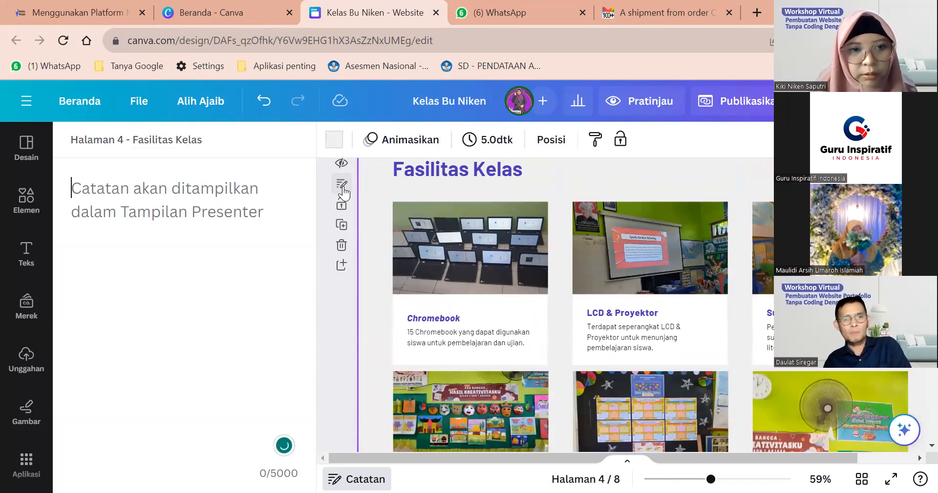
scroll(368, 198, "down", 5)
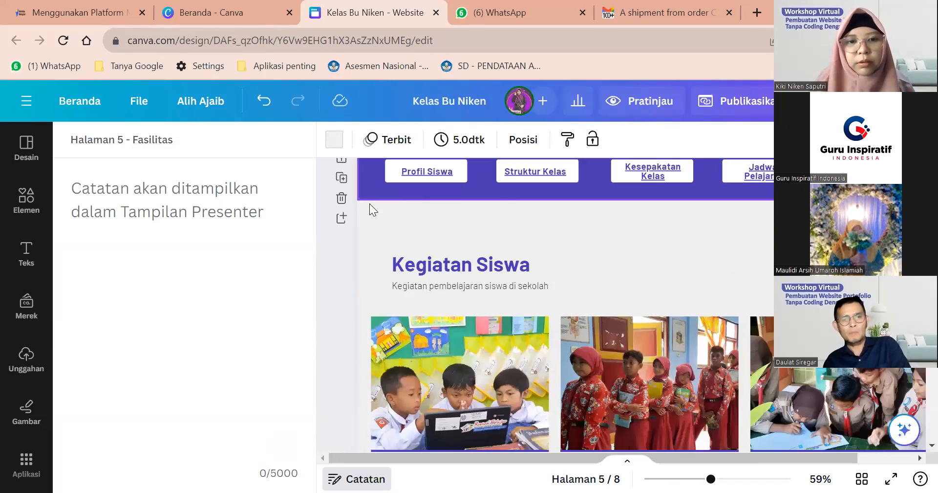
Step: Replace the page title of page 5, the purple section with the Profil Siswa link, with Dokumen Kelas
left_click(368, 200)
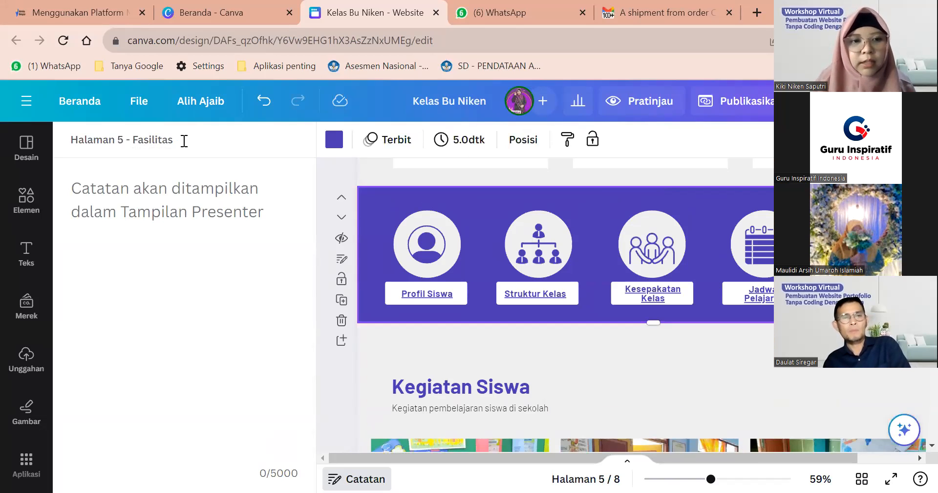
key("BackSpace")
key("BackSpace")
key("BackSpace")
key("BackSpace")
key("BackSpace")
key("BackSpace")
key("BackSpace")
key("BackSpace")
key("BackSpace")
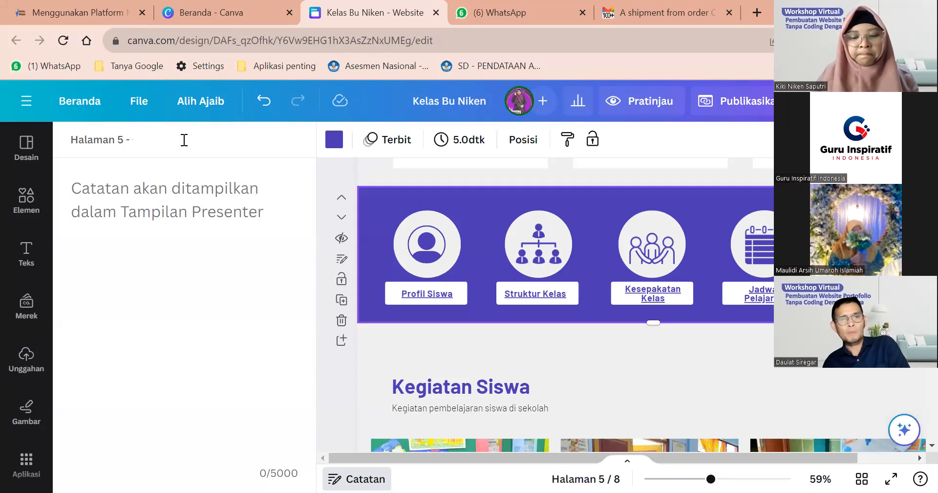
type("Dok")
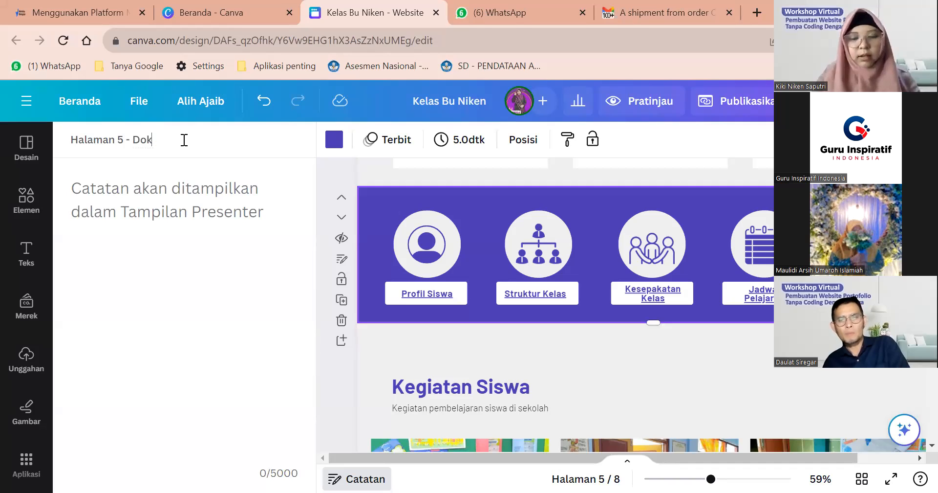
type("umen Kelas")
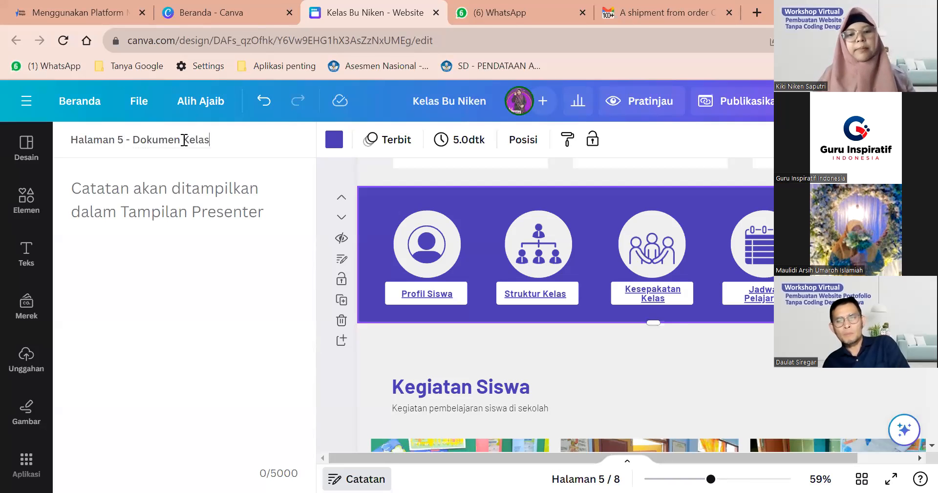
Step: Open the notes of page 6, the student activities section, and re-enter the last letter of its page title, Kegiatan Siswa
scroll(356, 306, "down", 2)
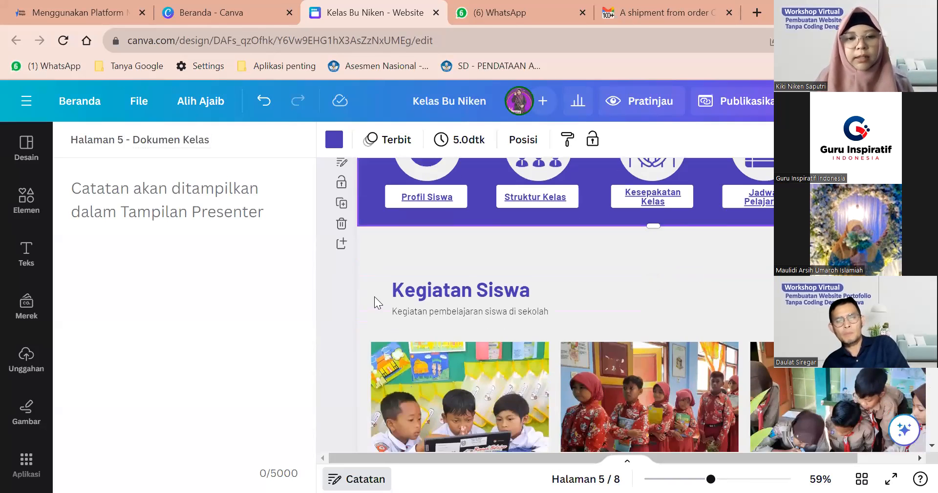
left_click(334, 335)
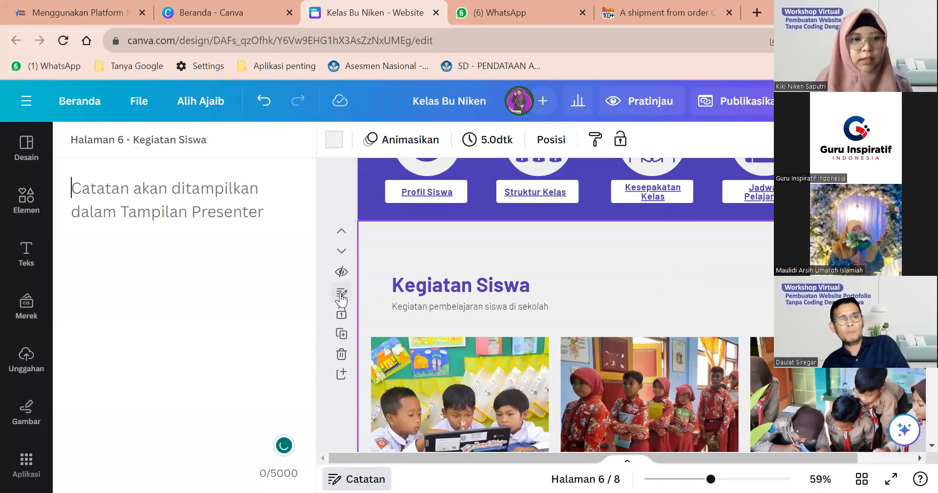
key("BackSpace")
type("a")
scroll(353, 337, "down", 3)
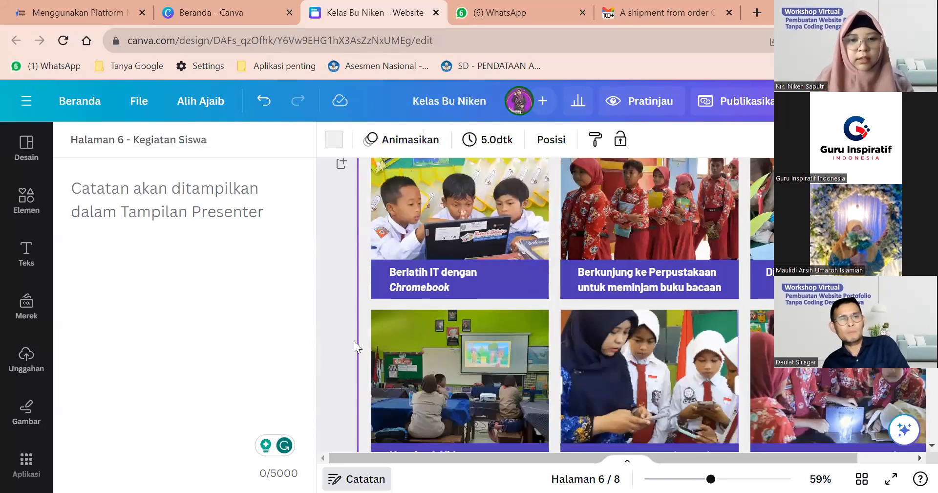
Step: Examine the page titles of page 7, the student work section, and page 8, the class photo and contact section
scroll(354, 341, "down", 5)
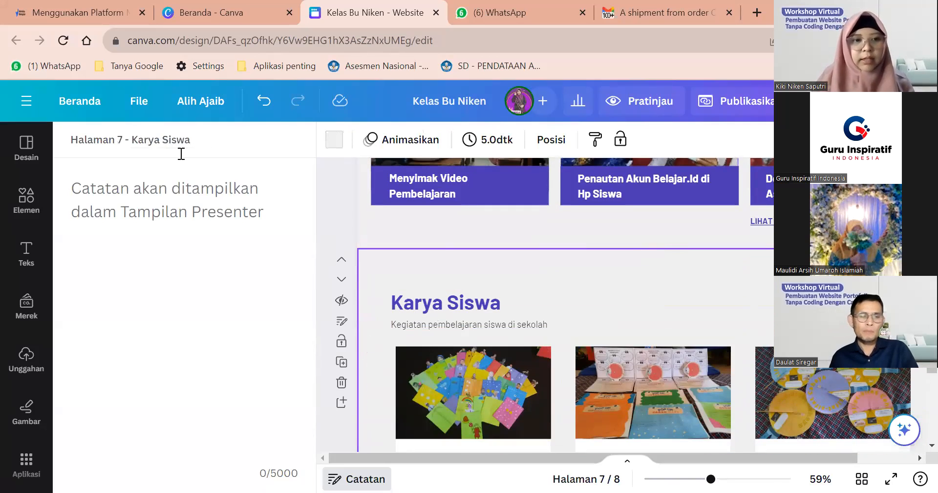
left_click(198, 140)
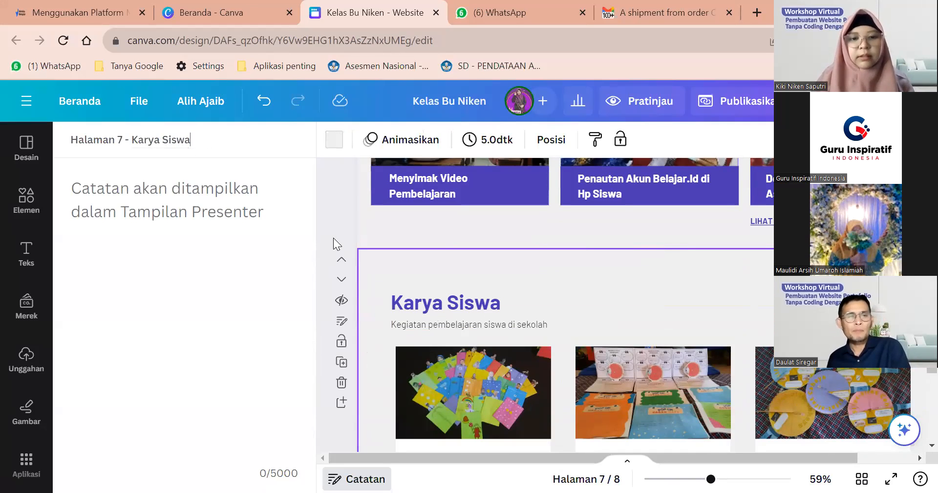
scroll(377, 302, "down", 10)
scroll(378, 302, "down", 5)
scroll(375, 300, "up", 2)
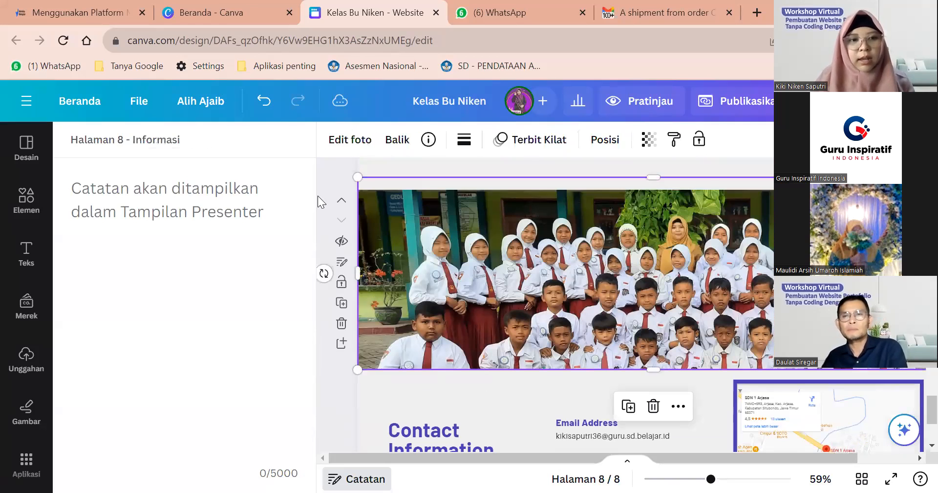
scroll(352, 276, "down", 2)
left_click(365, 296)
left_click(368, 260)
scroll(369, 260, "down", 3, "ctrl")
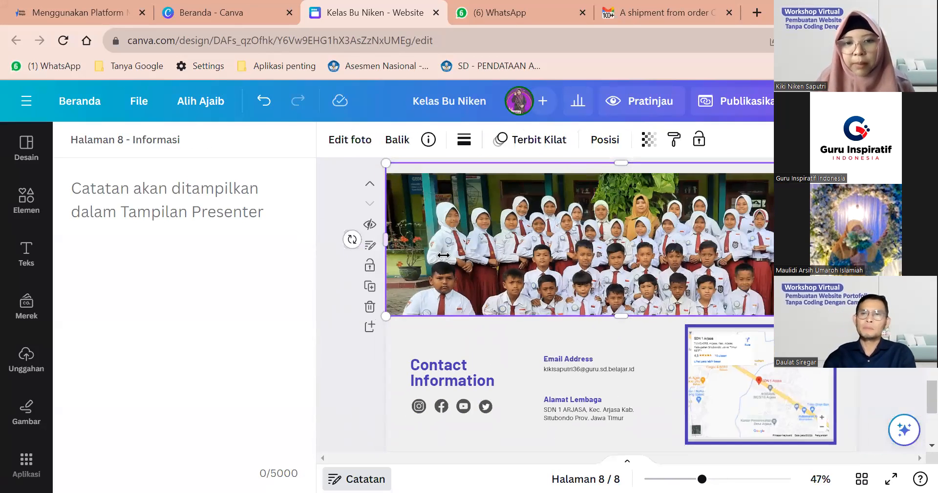
scroll(462, 268, "down", 2, "ctrl")
left_click(453, 325)
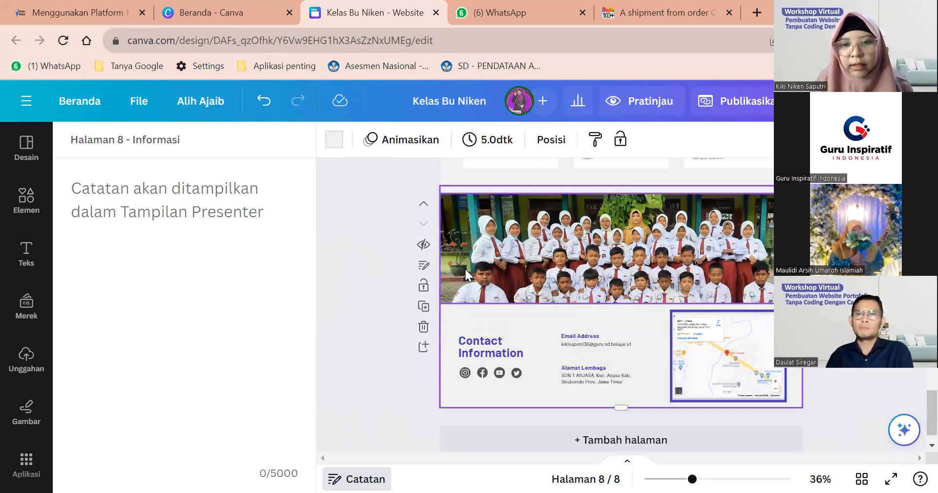
left_click(464, 268)
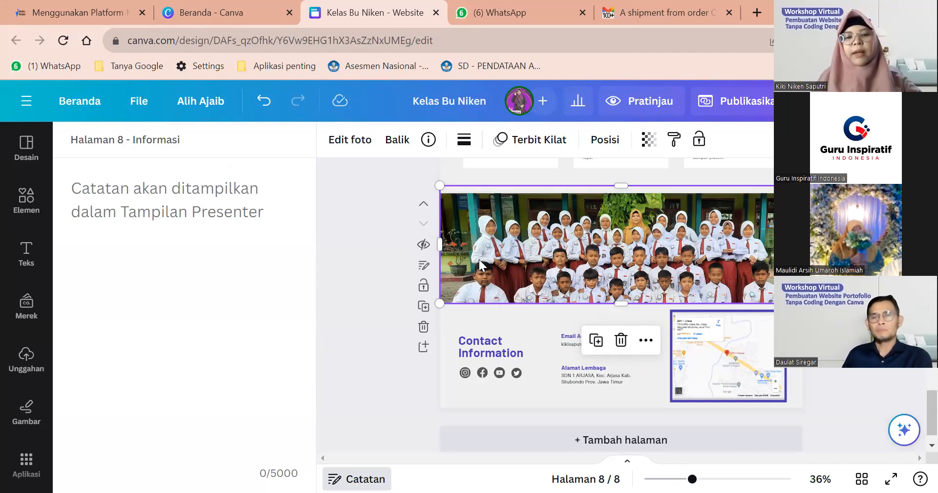
Step: Hide page 7, the Karya Siswa section, from the website and unhide it again
scroll(464, 262, "up", 6)
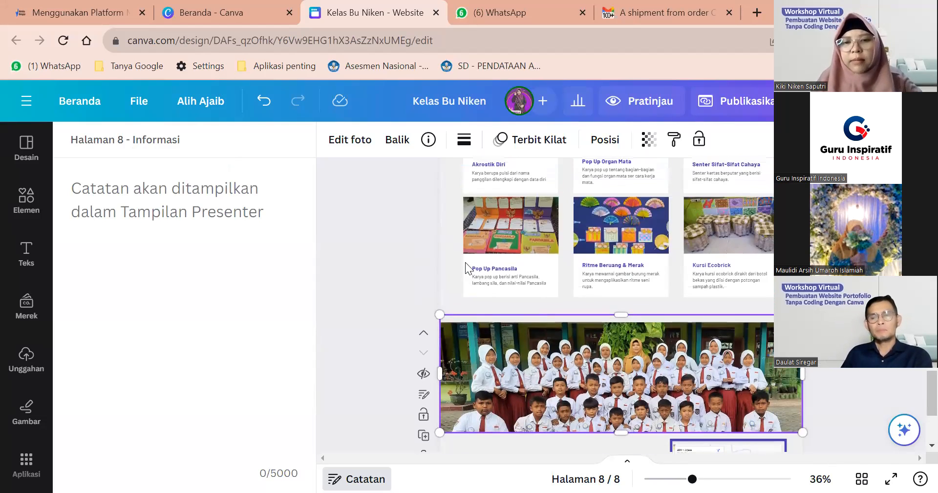
scroll(465, 263, "up", 2)
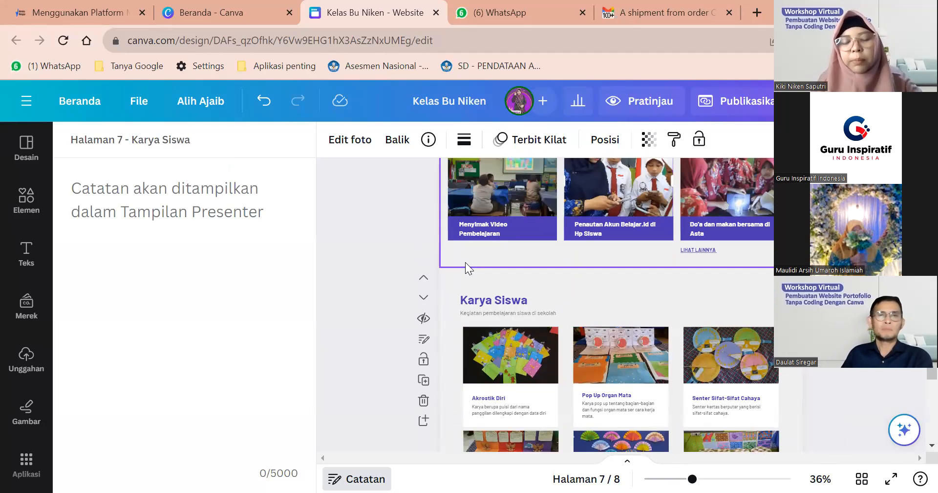
scroll(477, 360, "down", 1)
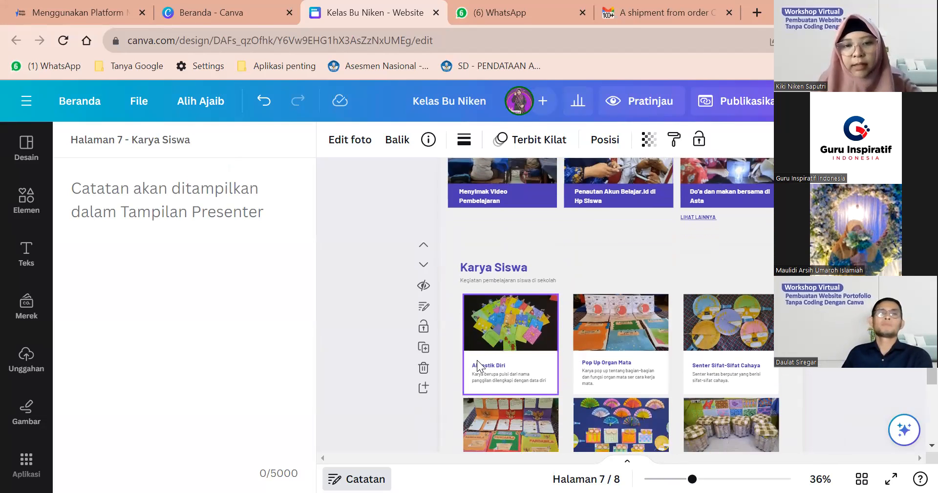
scroll(477, 360, "down", 1)
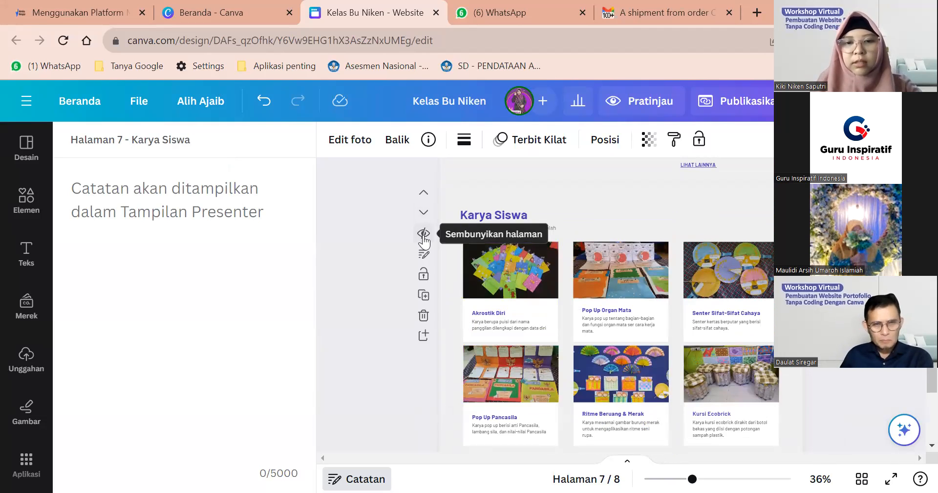
scroll(423, 239, "up", 3)
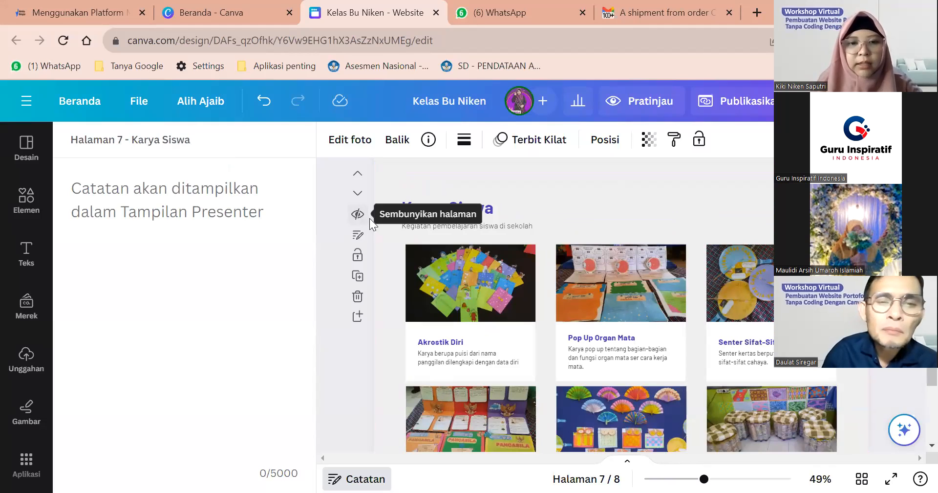
scroll(356, 218, "up", 2)
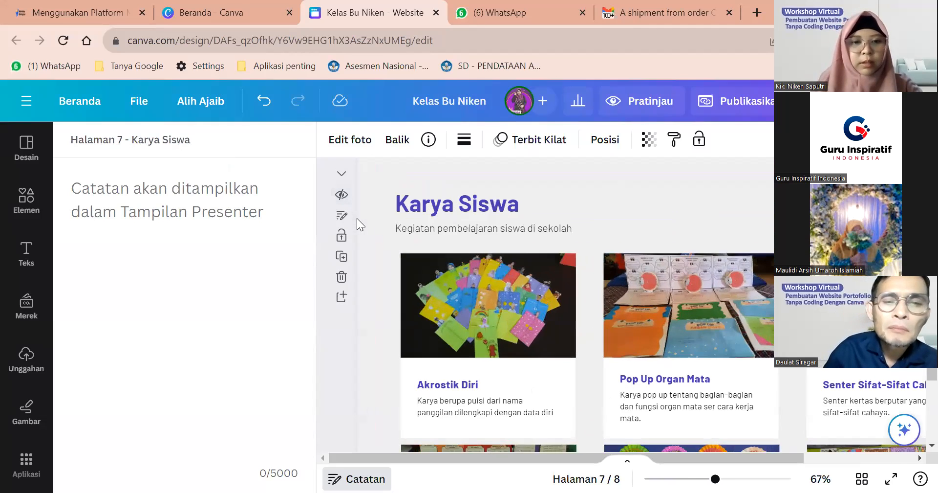
scroll(357, 218, "down", 2)
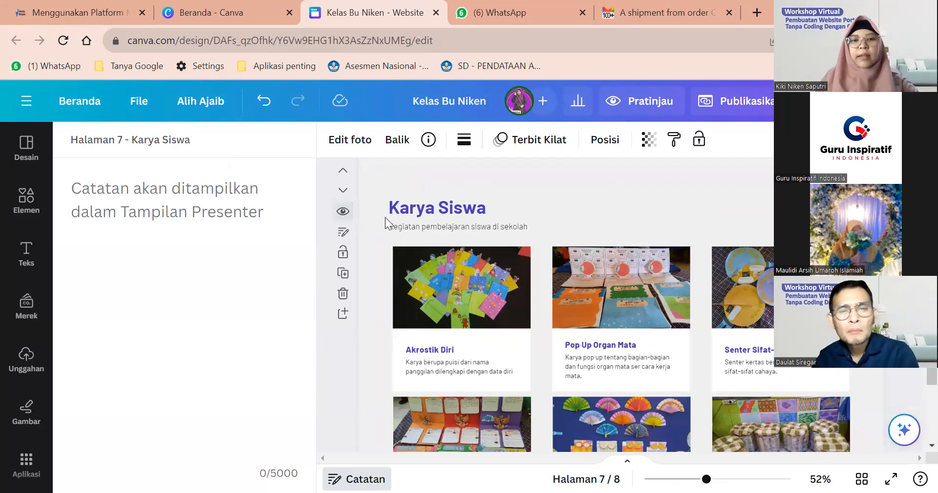
scroll(430, 232, "down", 1)
scroll(430, 232, "up", 2)
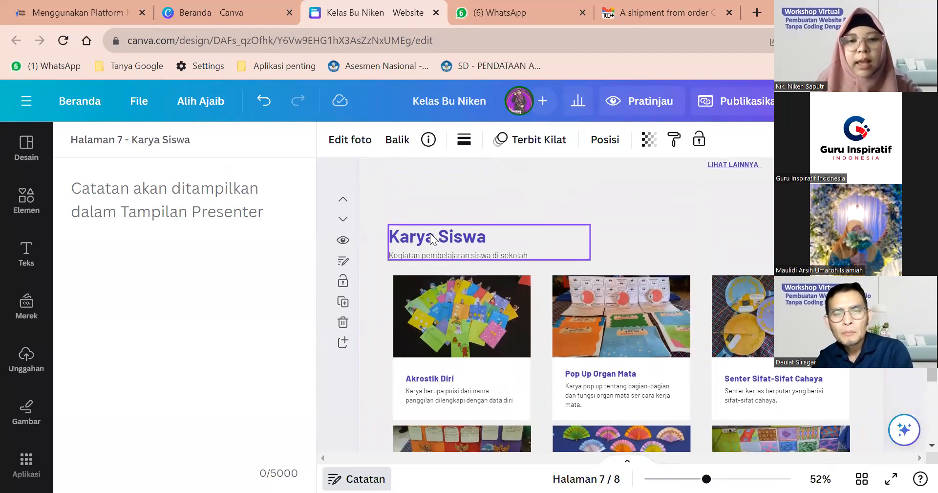
left_click(343, 242)
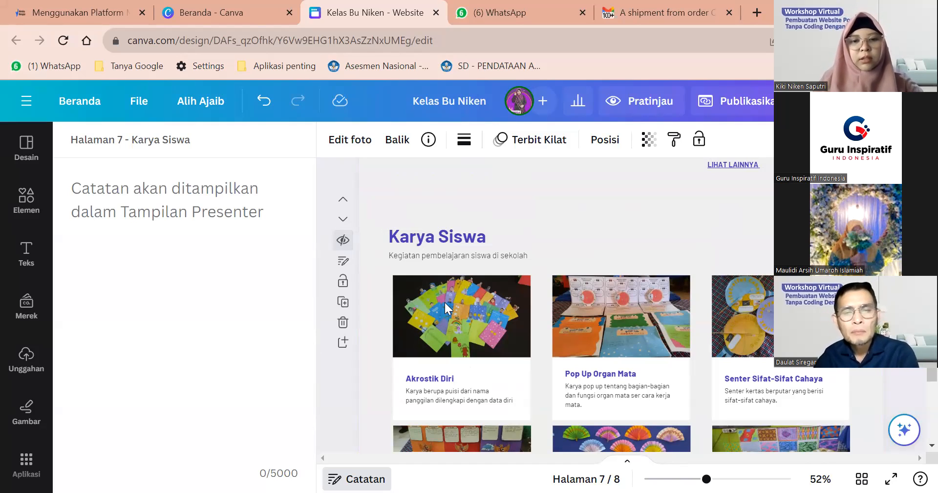
Step: Open the elements library and add a new page below page 5, the purple Dokumen Kelas section
scroll(447, 305, "down", 1)
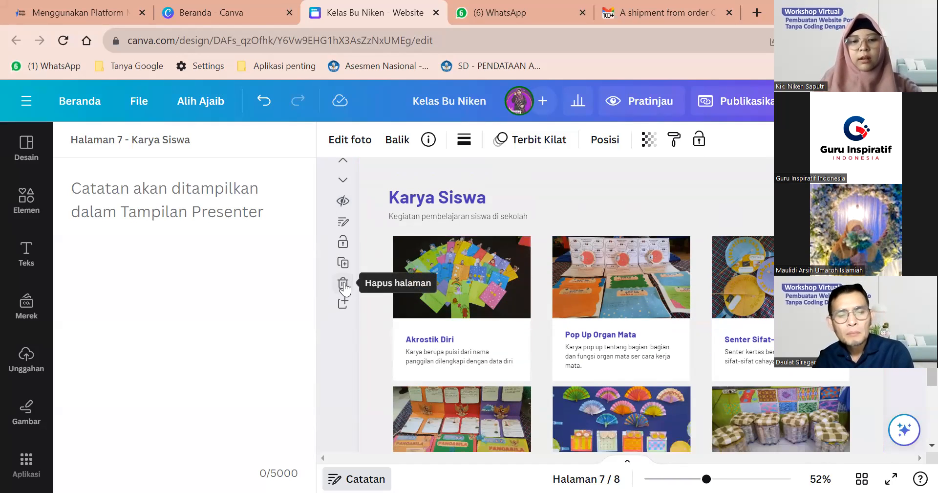
scroll(345, 288, "up", 2)
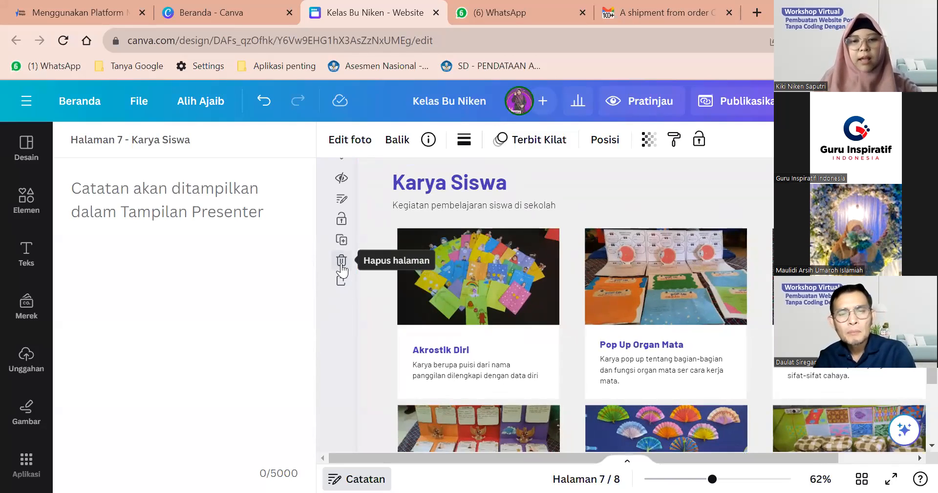
scroll(398, 281, "up", 5)
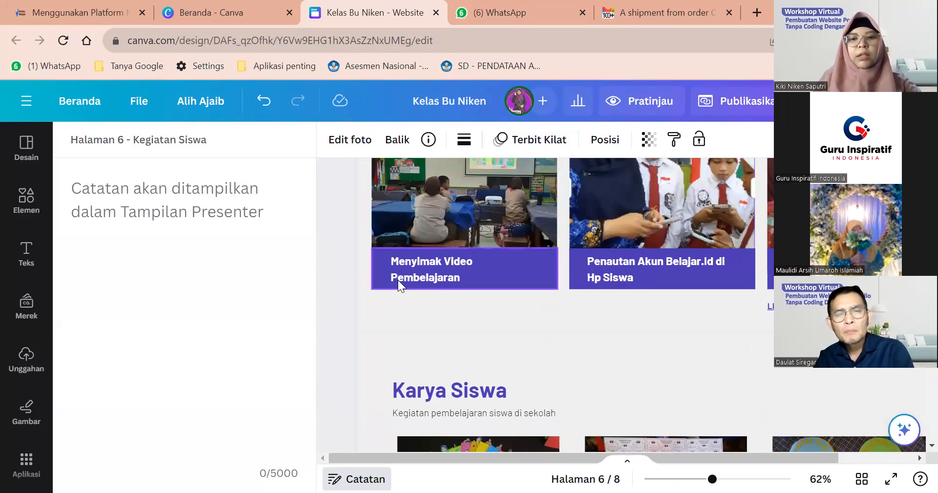
scroll(398, 279, "up", 5)
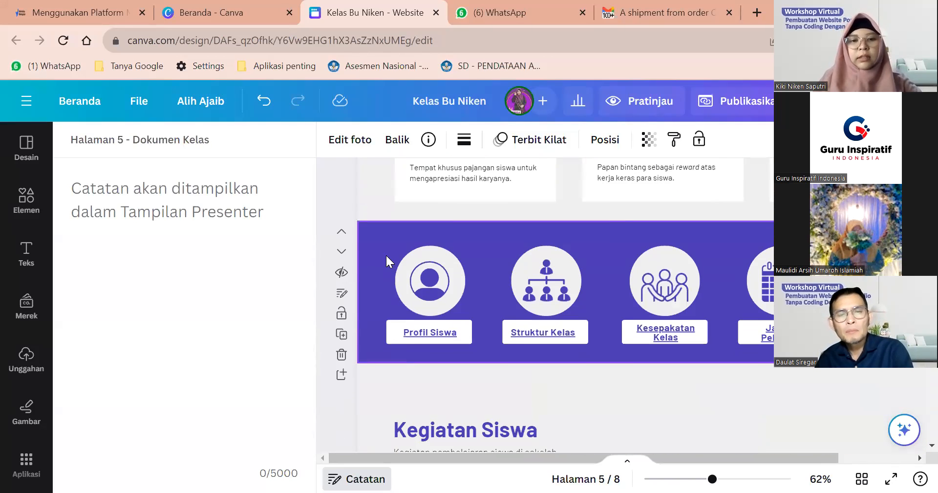
left_click(375, 236)
scroll(373, 235, "down", 2)
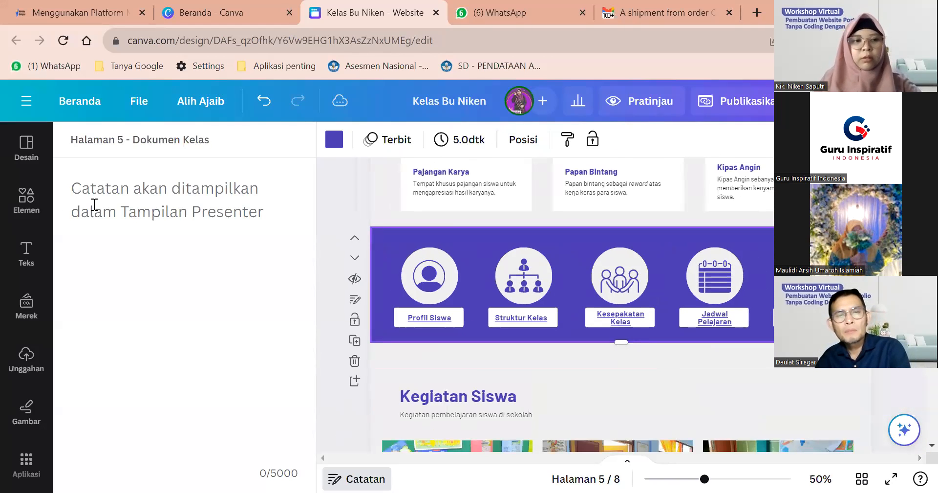
left_click(26, 198)
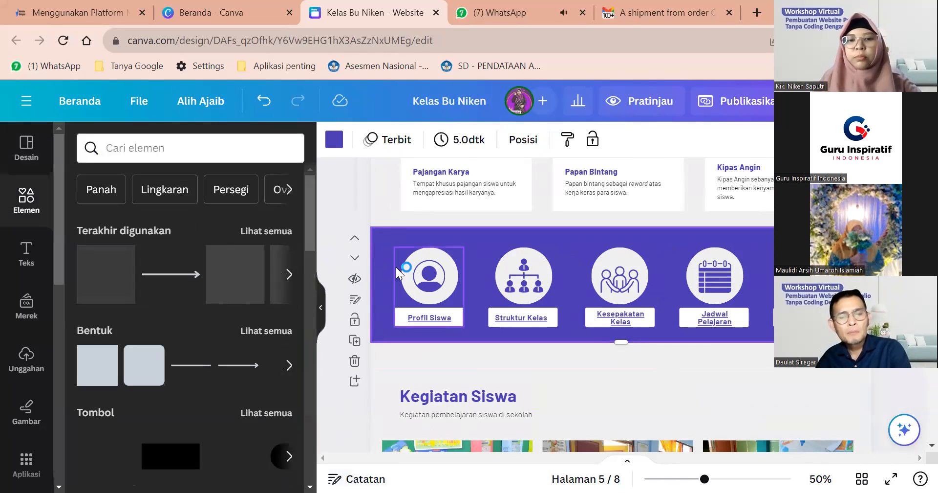
scroll(396, 267, "down", 1)
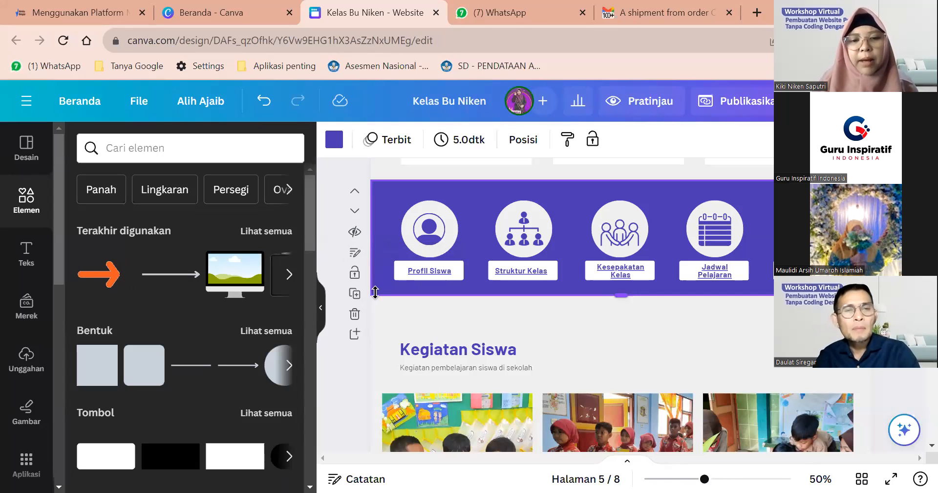
left_click(356, 336)
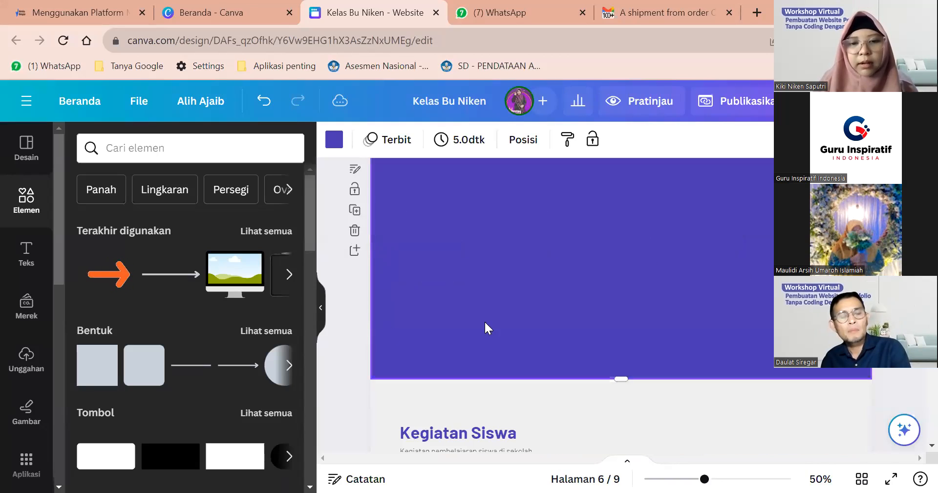
Step: Shorten the new page 6 below the class documents section to a narrow band and recolour its background to the document's gold
scroll(593, 339, "down", 4)
left_click_drag(619, 350, 588, 216)
scroll(585, 204, "up", 3)
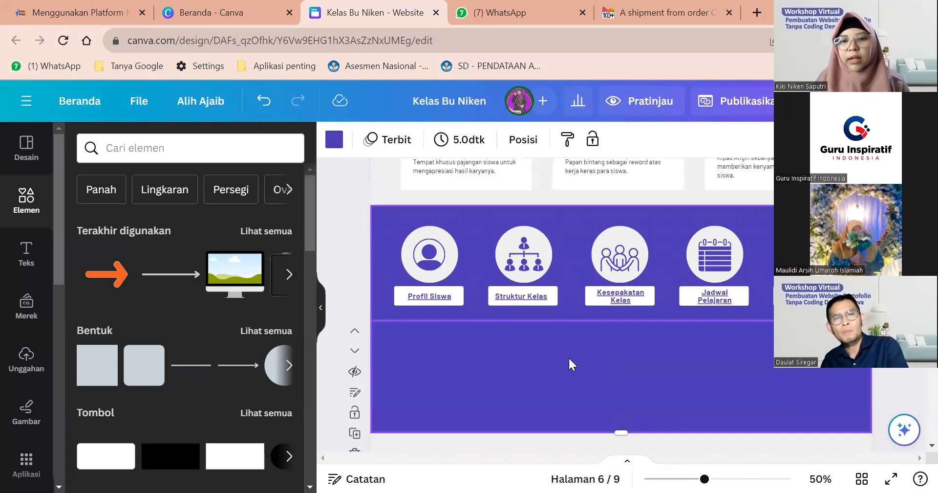
scroll(564, 360, "down", 1)
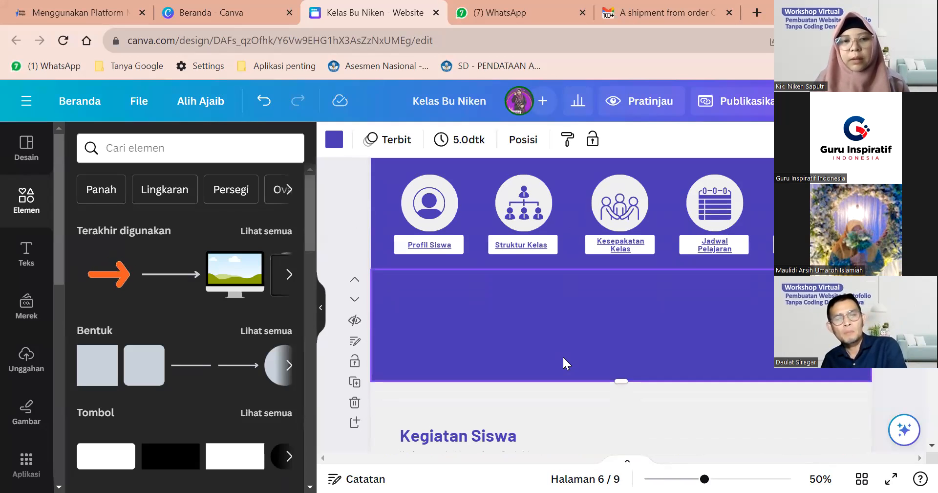
left_click(335, 142)
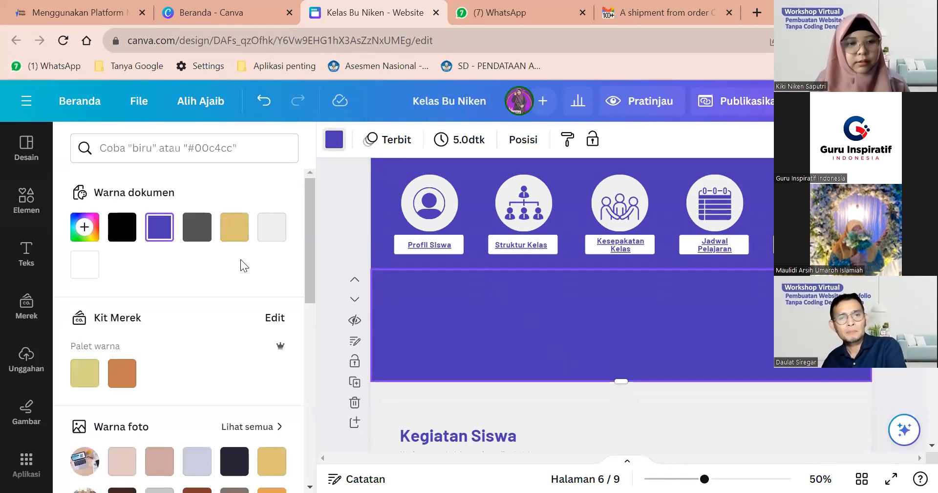
left_click(235, 237)
left_click_drag(620, 381, 612, 330)
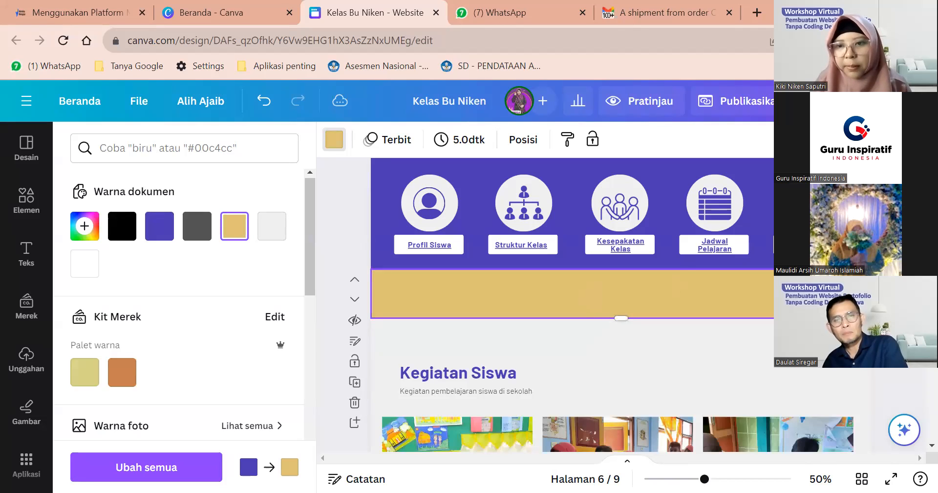
left_click(644, 285)
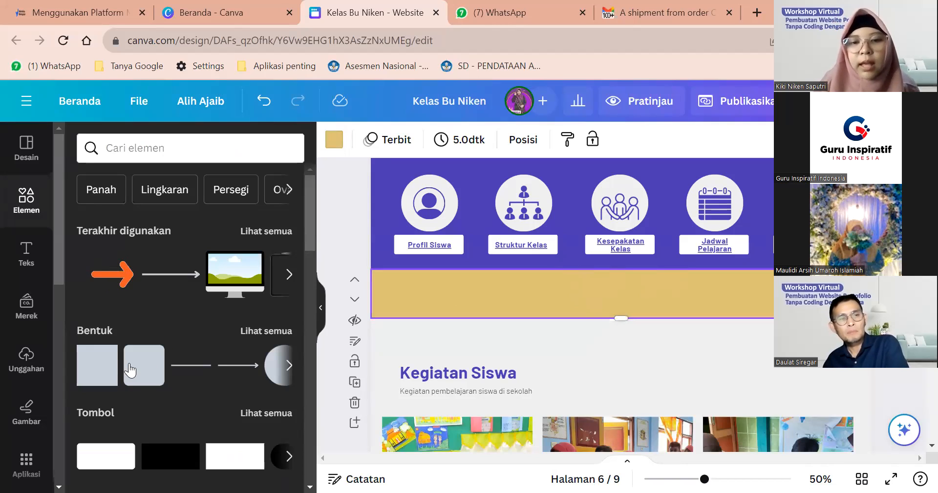
Step: Add a rounded rectangle to the gold band, stretch it into a long horizontal bar and fill it light grey
left_click_drag(130, 370, 511, 294)
left_click_drag(628, 293, 749, 303)
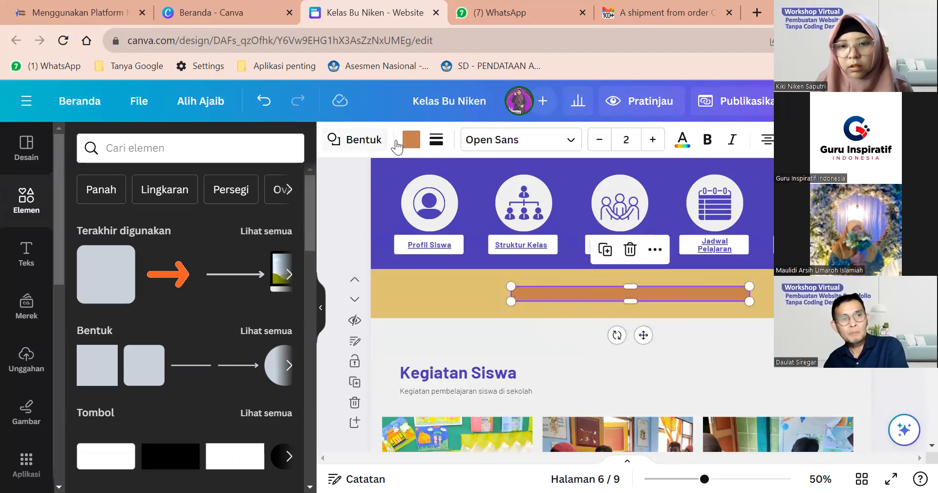
left_click(412, 139)
left_click(198, 229)
left_click(164, 268)
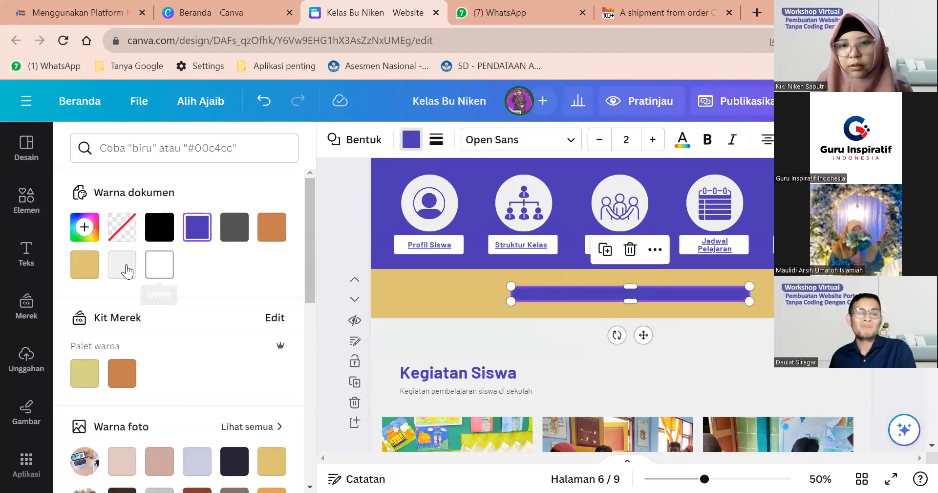
left_click(122, 264)
Step: Make the light grey bar taller and centre it in the gold band of page 6
left_click_drag(626, 278, 611, 296)
right_click(611, 296)
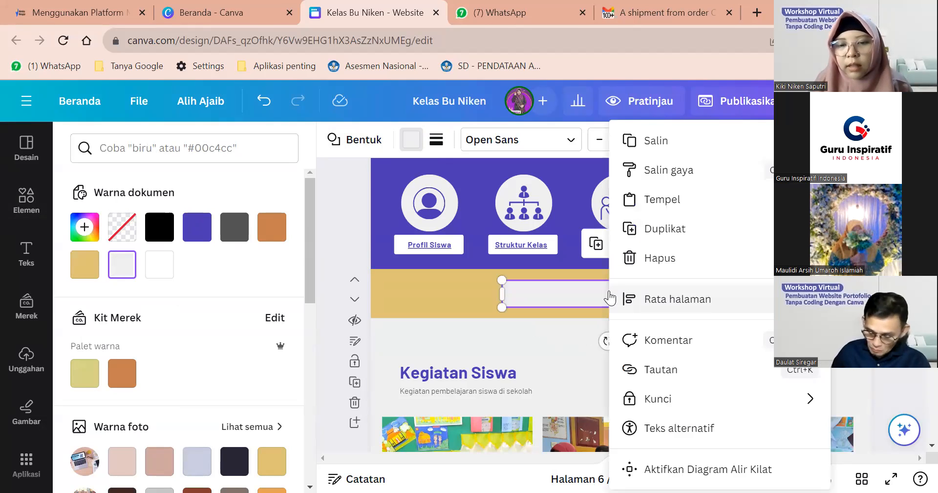
mouse_move(662, 297)
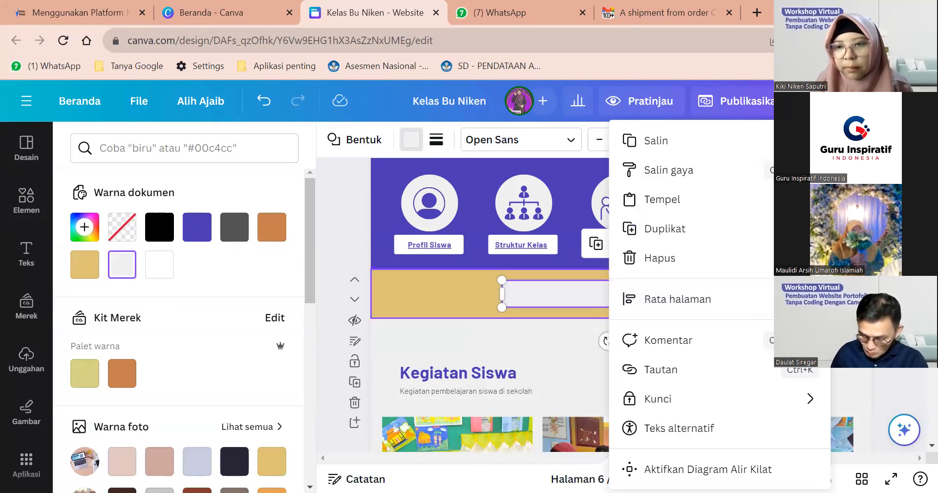
left_click(666, 300)
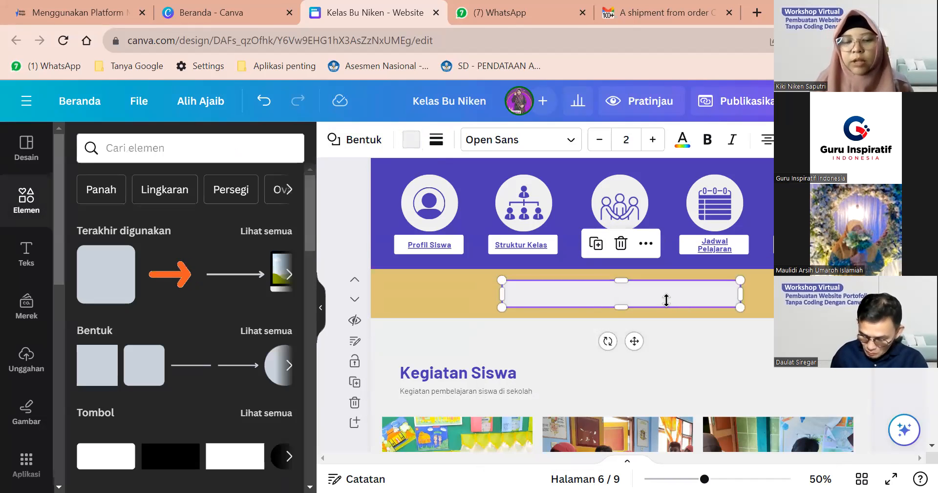
left_click(674, 338)
left_click(650, 293)
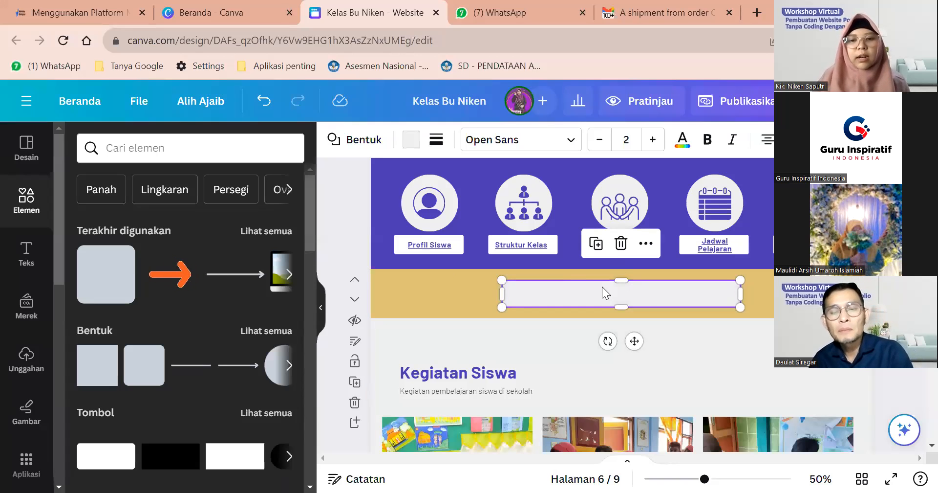
Step: Place a heading text box reading "Administrasi Kelas" inside the light grey bar
scroll(602, 287, "up", 1)
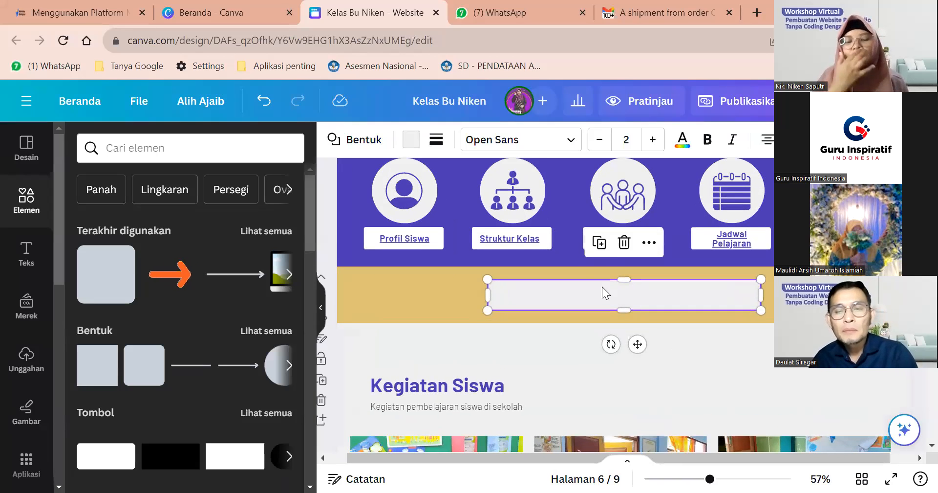
left_click(27, 260)
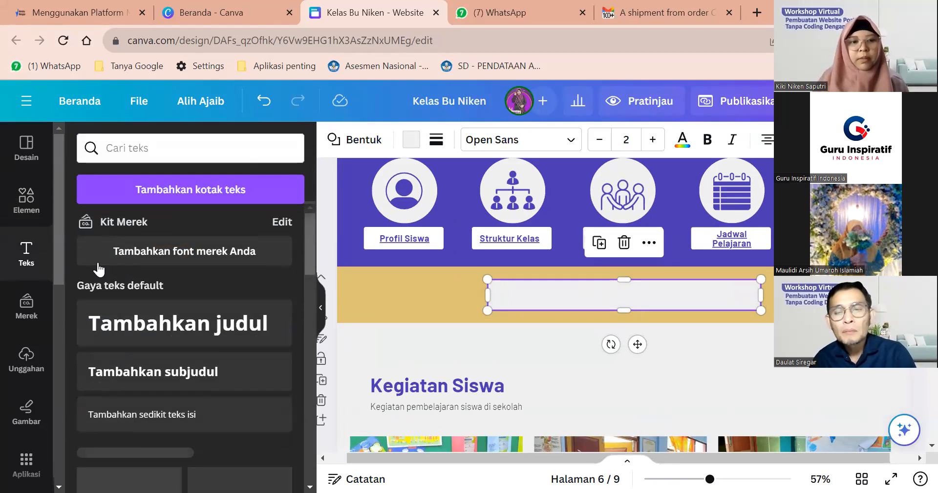
left_click(143, 377)
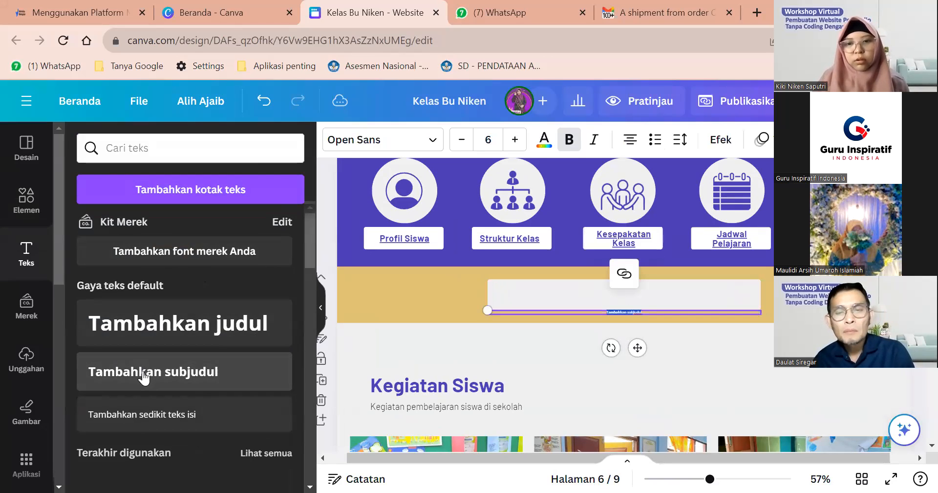
key("BackSpace")
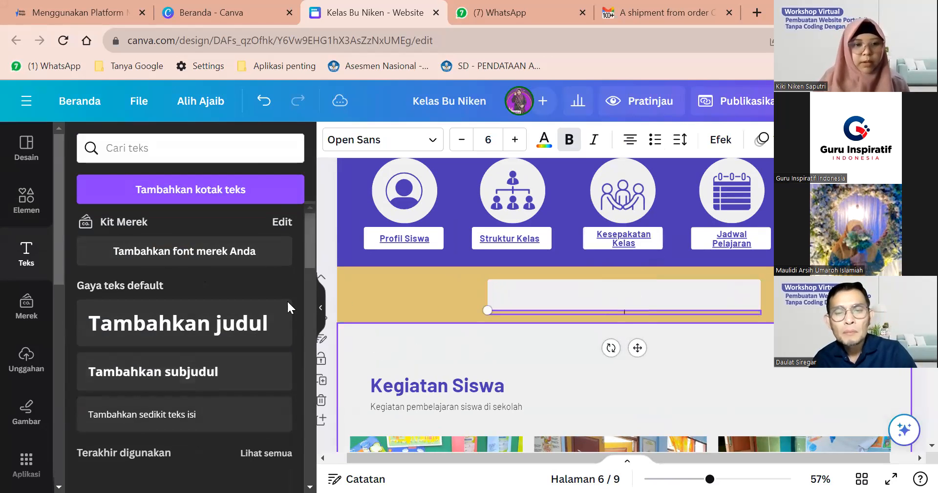
left_click(206, 323)
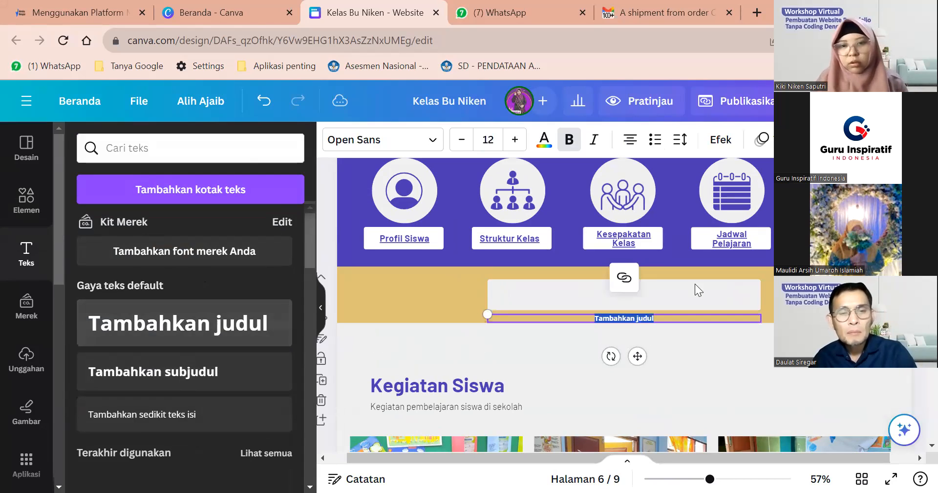
left_click_drag(638, 352, 625, 314)
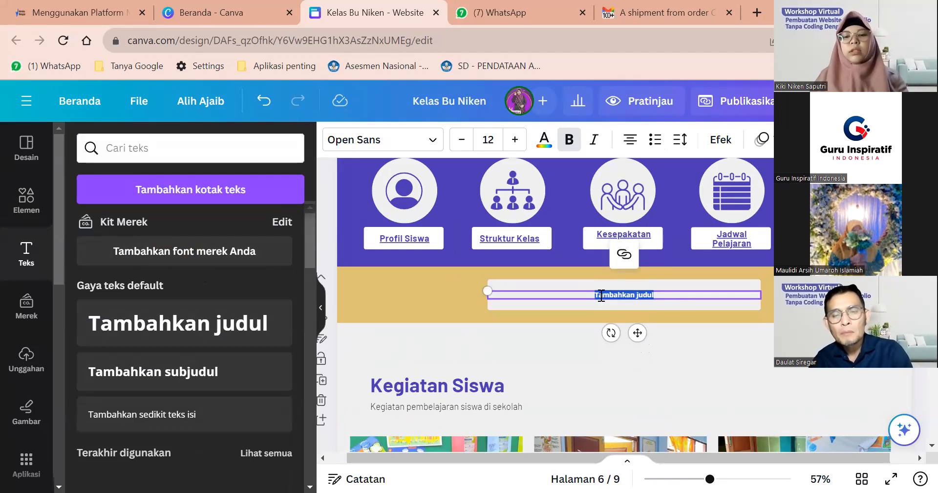
type("Administrasi Kelas")
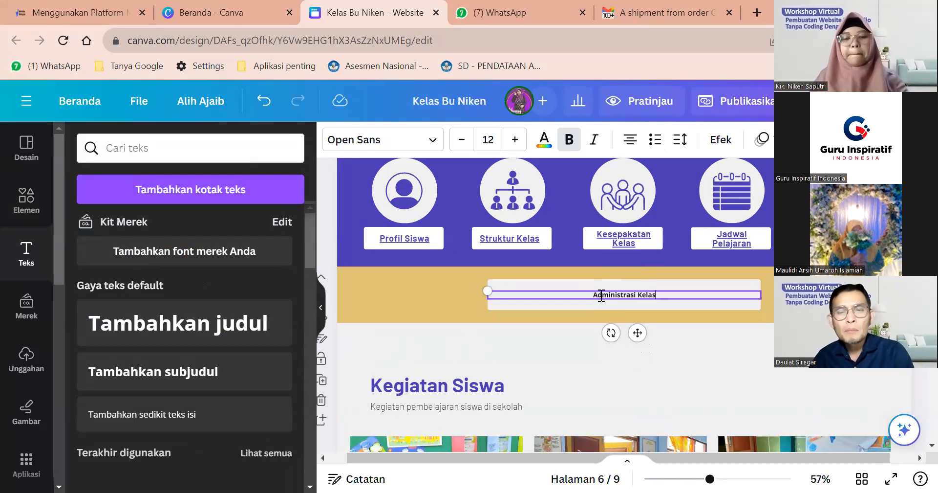
Step: Set the font size of the whole Administrasi Kelas heading to 22
key("ctrl+a")
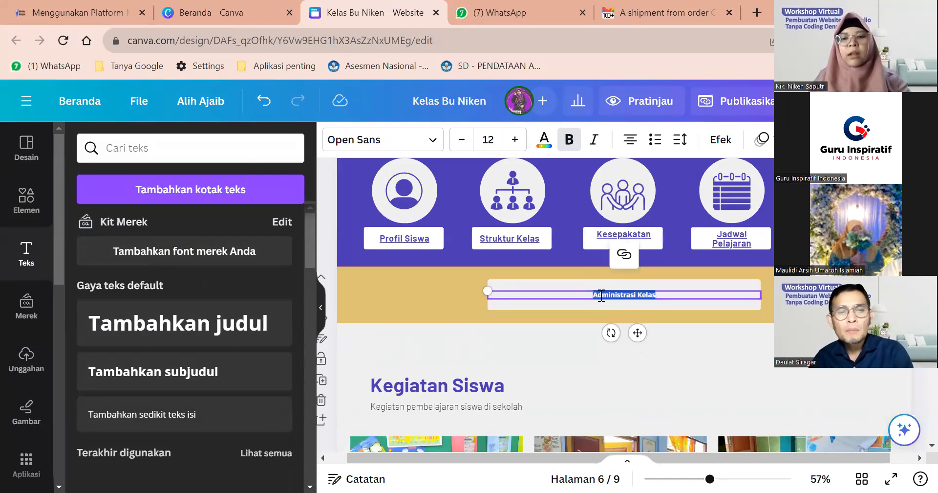
left_click(514, 140)
left_click(514, 140)
left_click(514, 140)
left_click(515, 140)
left_click(514, 140)
left_click(514, 140)
left_click(515, 141)
left_click(515, 140)
left_click(515, 140)
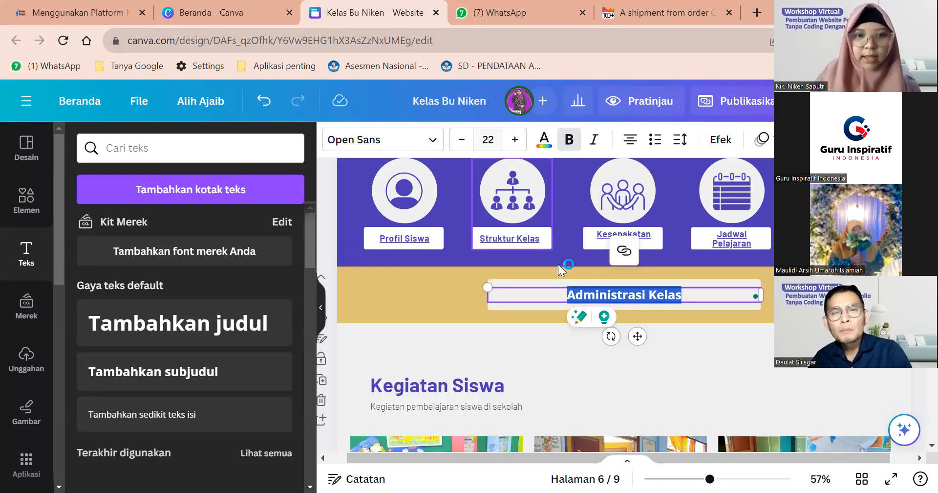
left_click(690, 297)
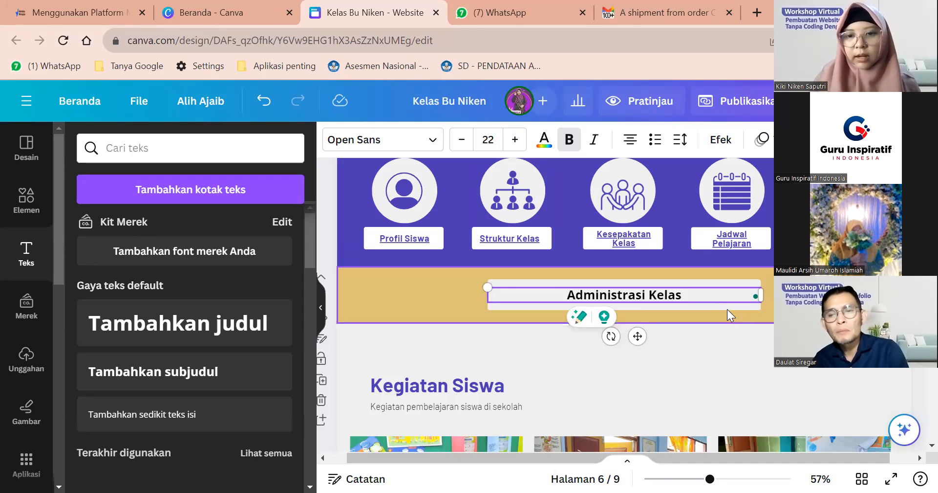
key("Escape")
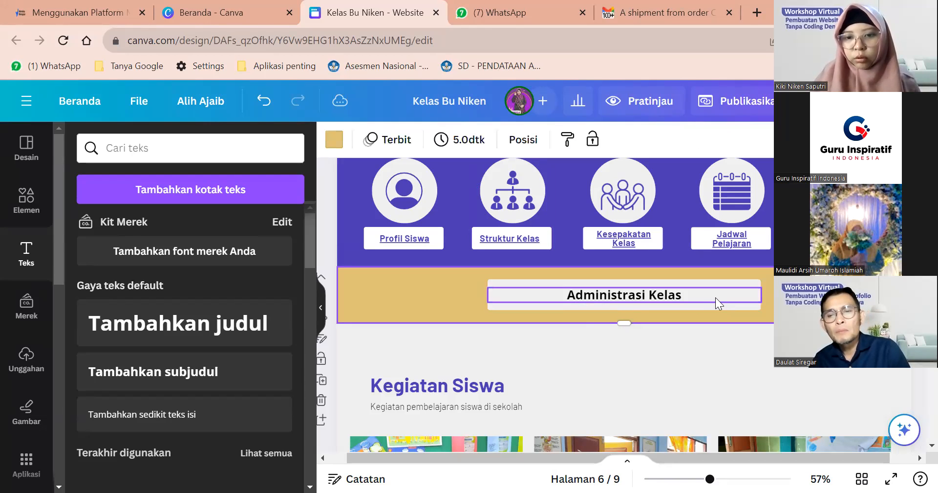
Step: Change the text colour of the Administrasi Kelas heading to the document's purple
left_click(593, 292)
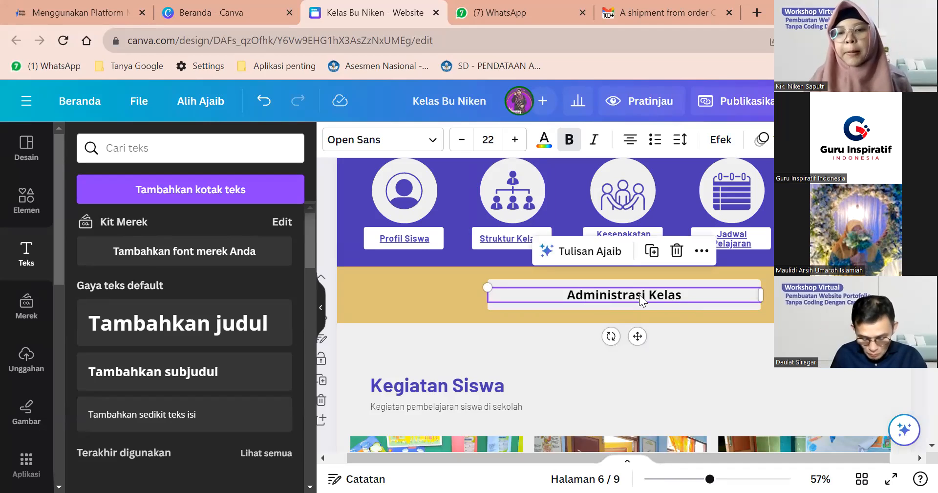
left_click(544, 139)
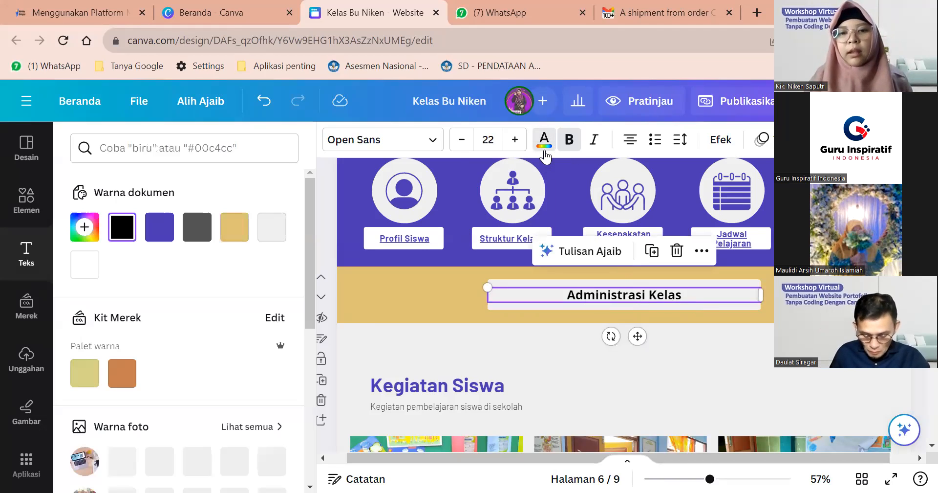
left_click(165, 239)
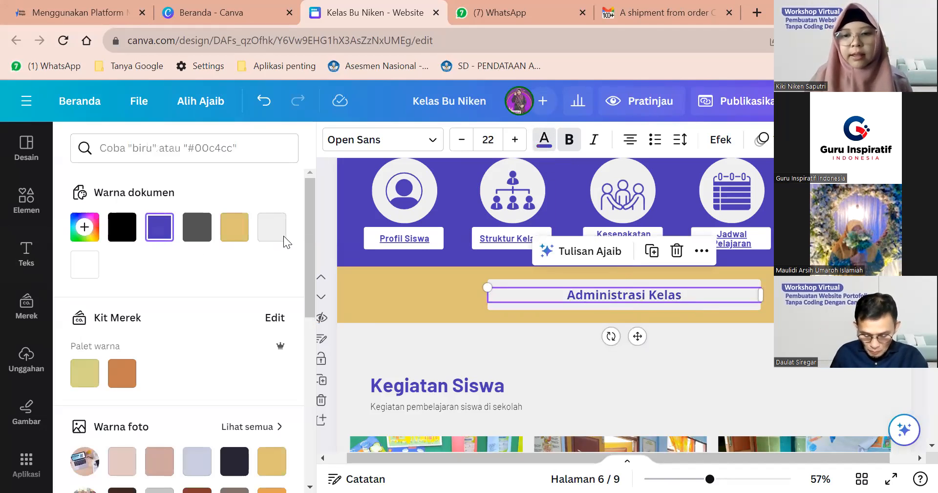
left_click(673, 283)
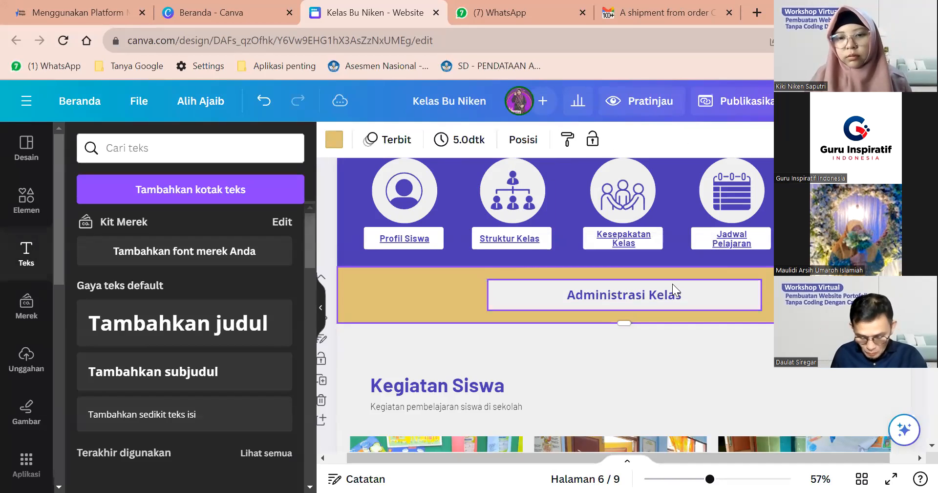
Step: Compare the font of the Administrasi Kelas heading with the font of the Struktur Kelas and Profil Siswa labels
left_click(658, 299)
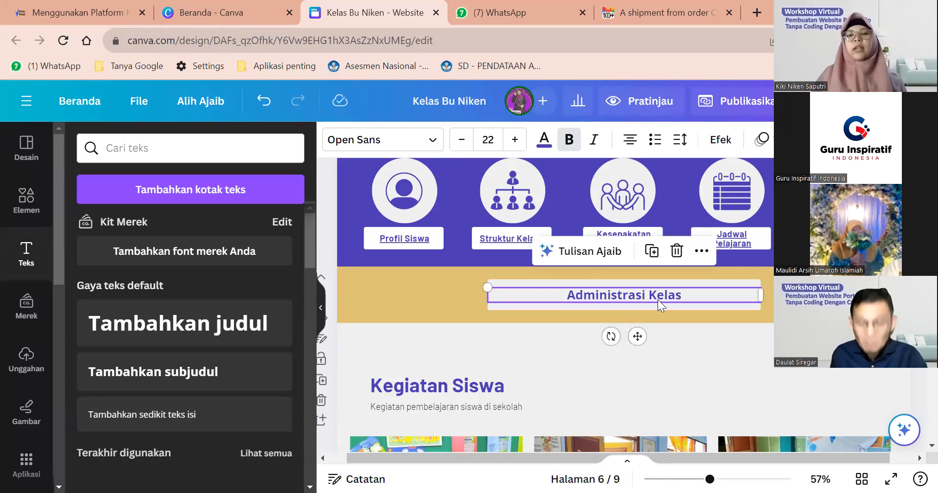
left_click(502, 240)
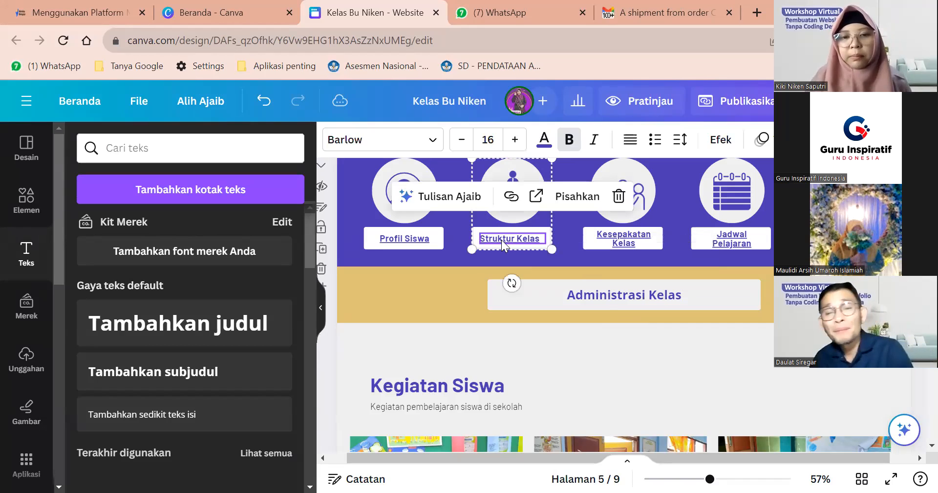
left_click(602, 297)
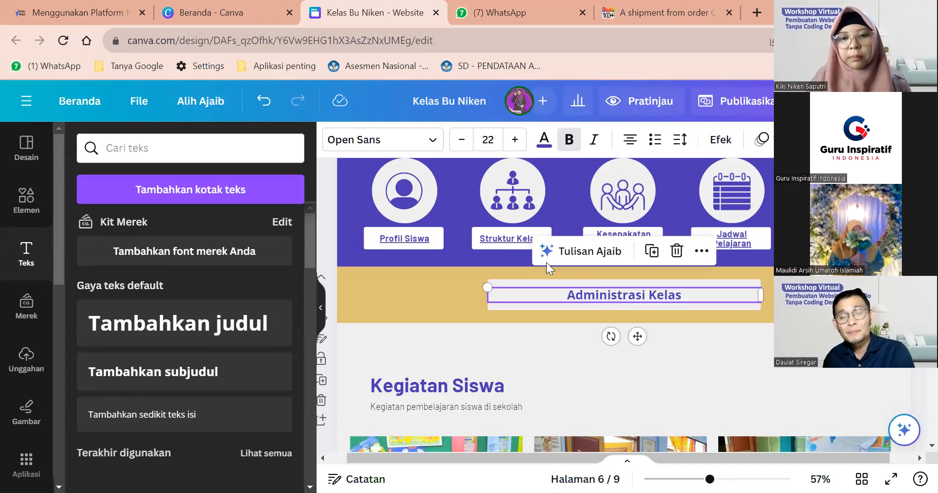
left_click(398, 244)
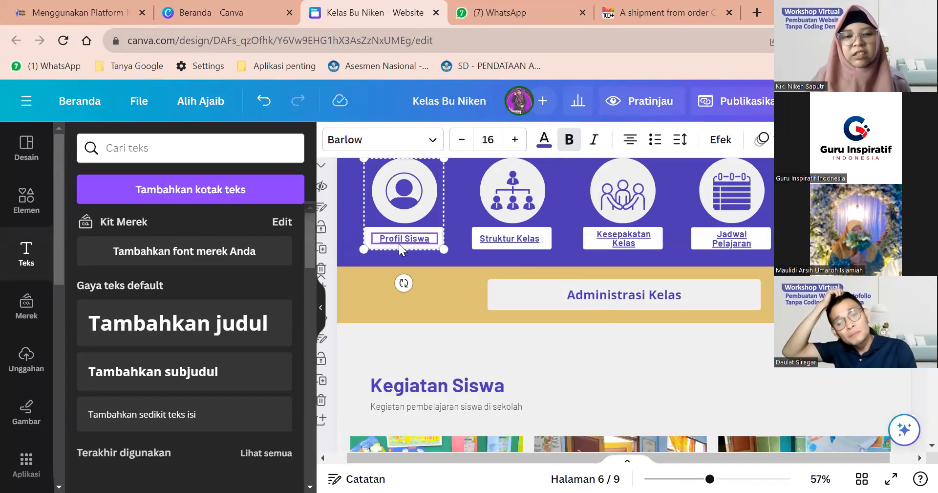
left_click(606, 298)
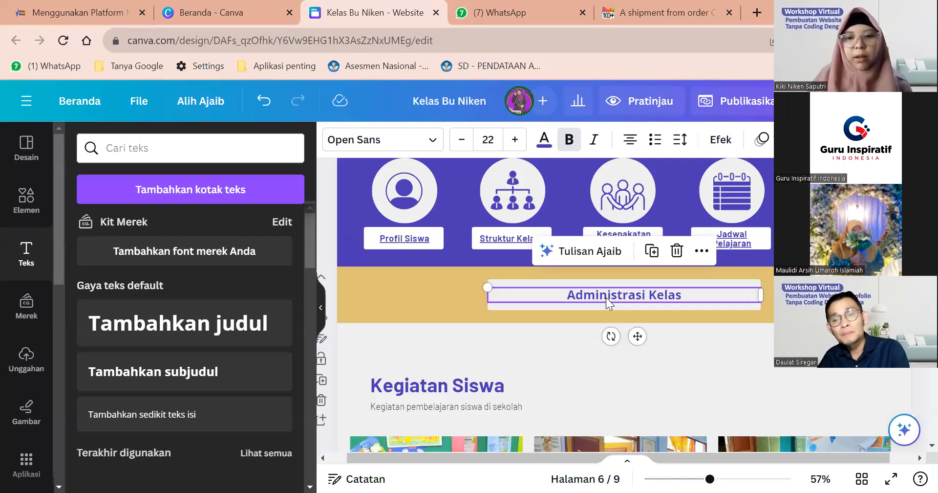
Step: Change the font of the whole Administrasi Kelas heading to Barlow to match the icon labels
left_click(433, 143)
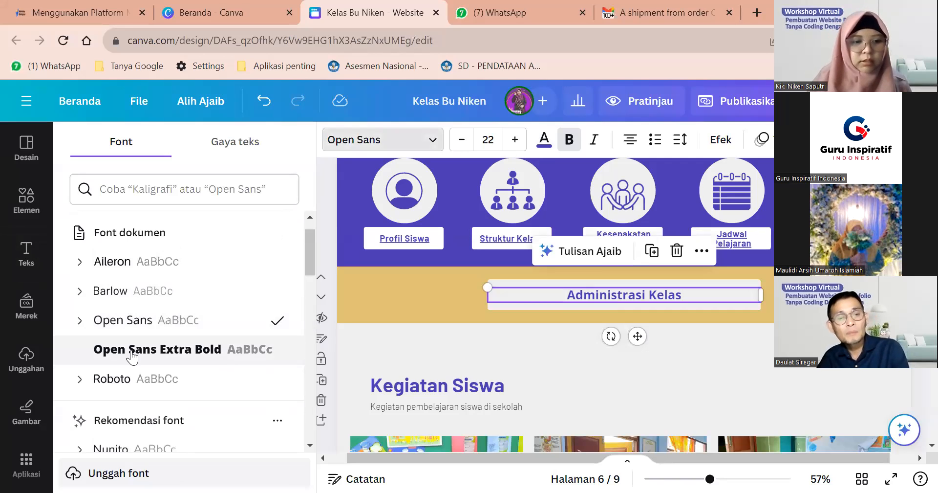
scroll(131, 357, "down", 8)
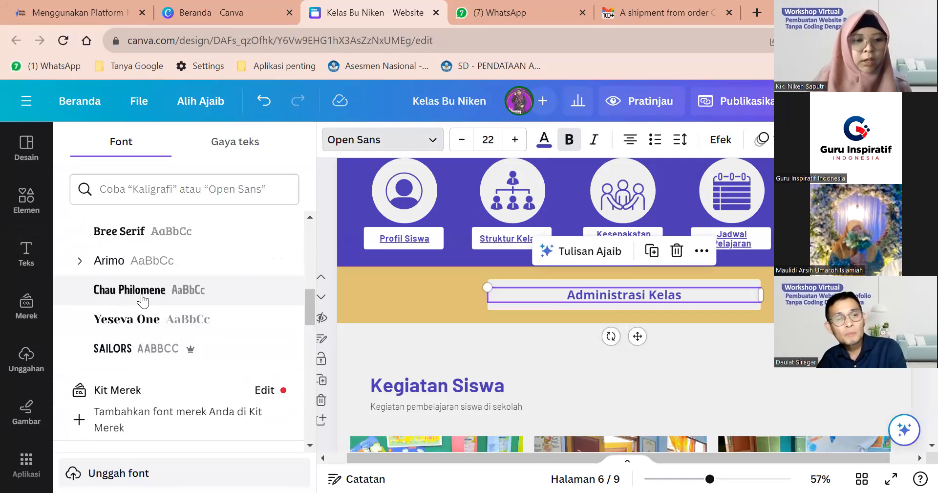
scroll(137, 306, "down", 1)
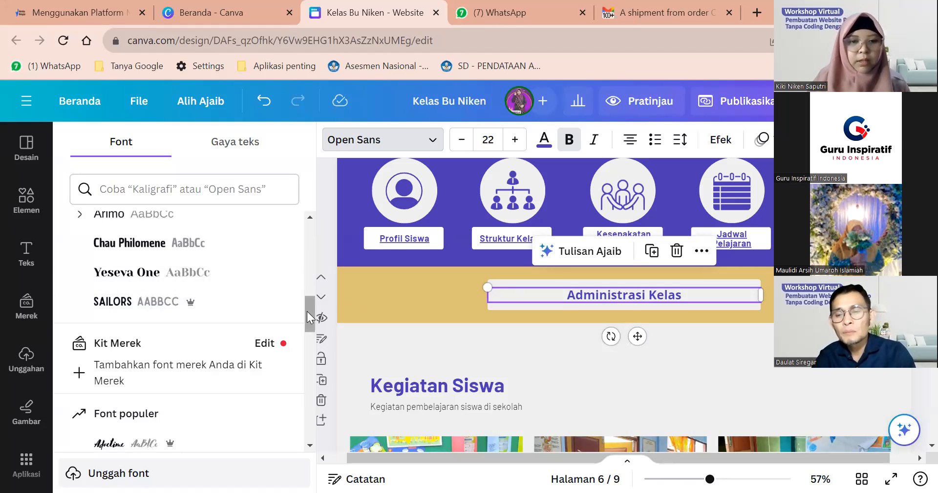
left_click(389, 241)
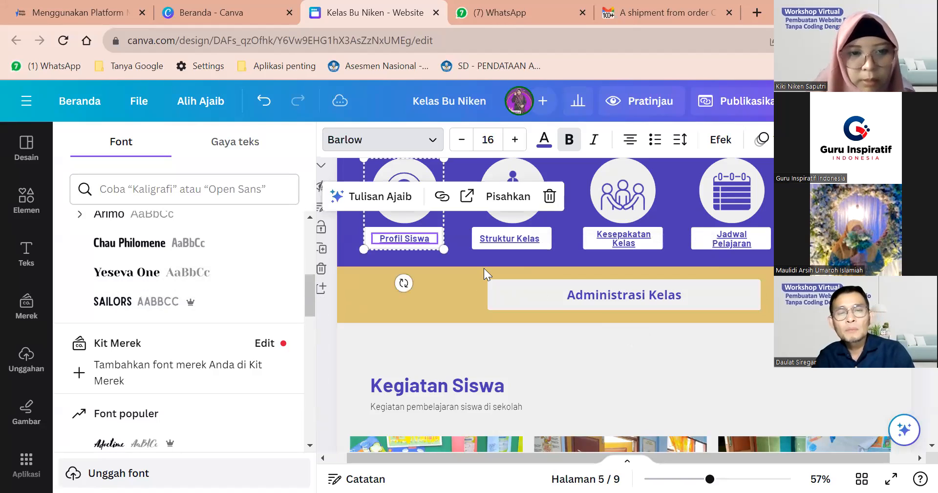
left_click(589, 296)
left_click(418, 246)
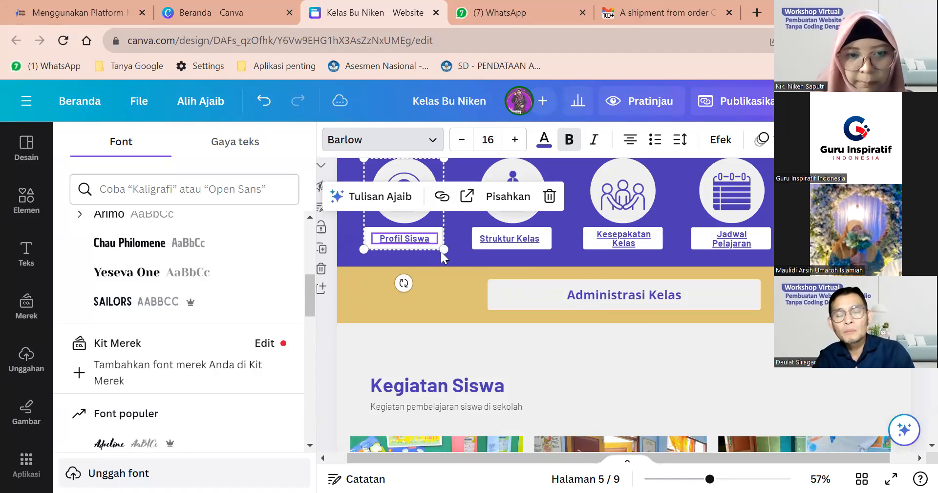
left_click(597, 295)
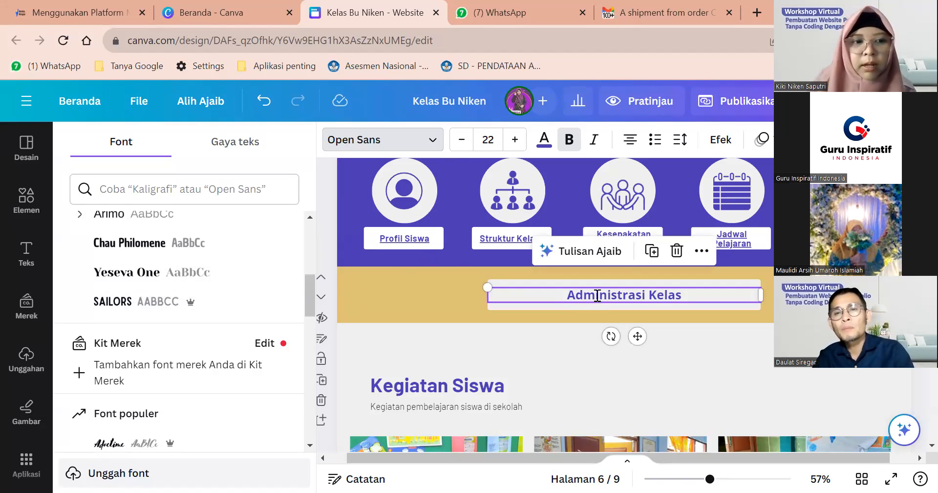
double_click(596, 294)
key("ctrl+a")
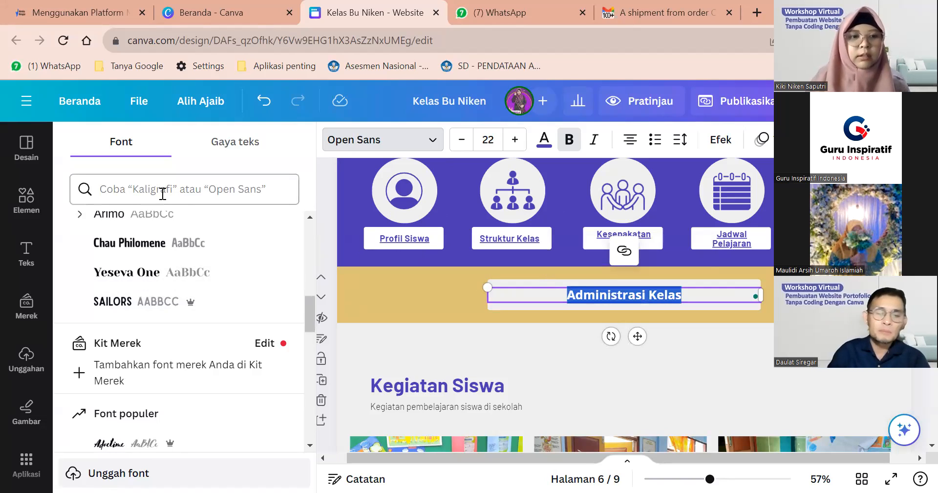
left_click(135, 189)
type("barlow")
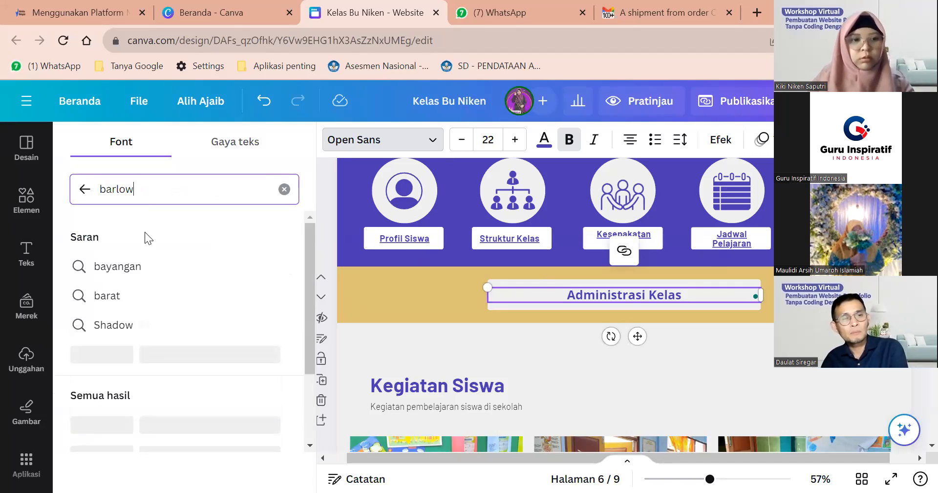
left_click(126, 278)
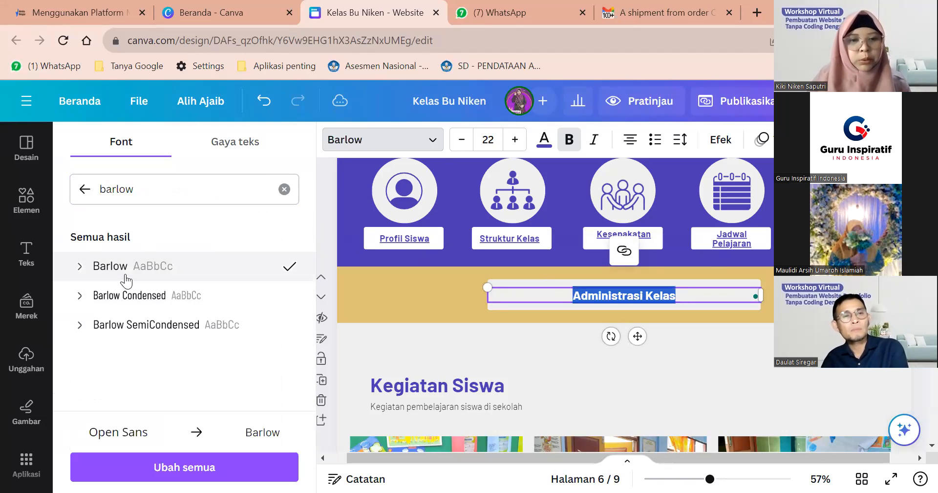
left_click(701, 305)
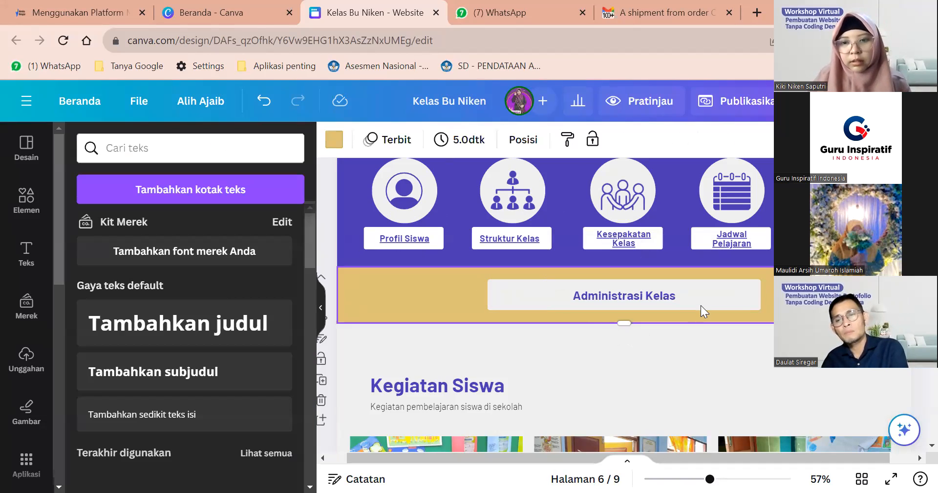
Step: Increase the font size of the Administrasi Kelas heading to 23
left_click(678, 297)
left_click(515, 139)
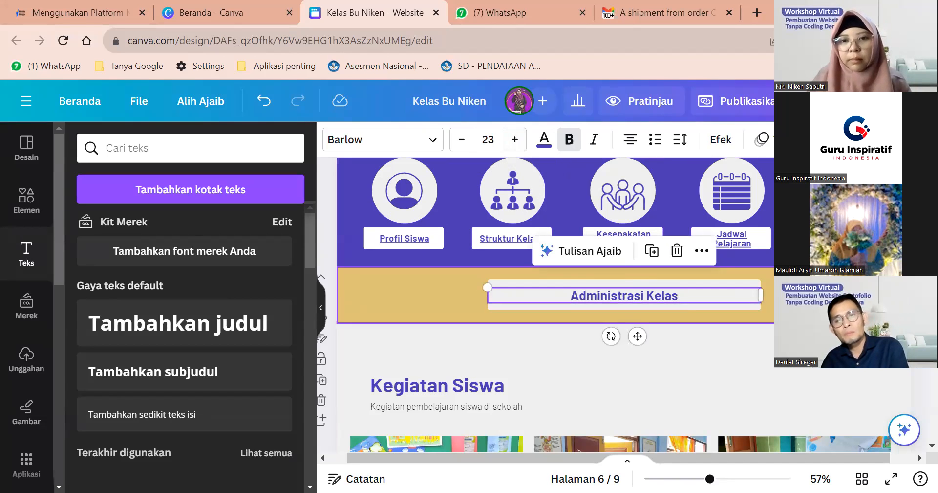
key("Escape")
Step: Try the curved text shape on the Administrasi Kelas heading with a curvature of 4, and remove the curve
left_click(646, 292)
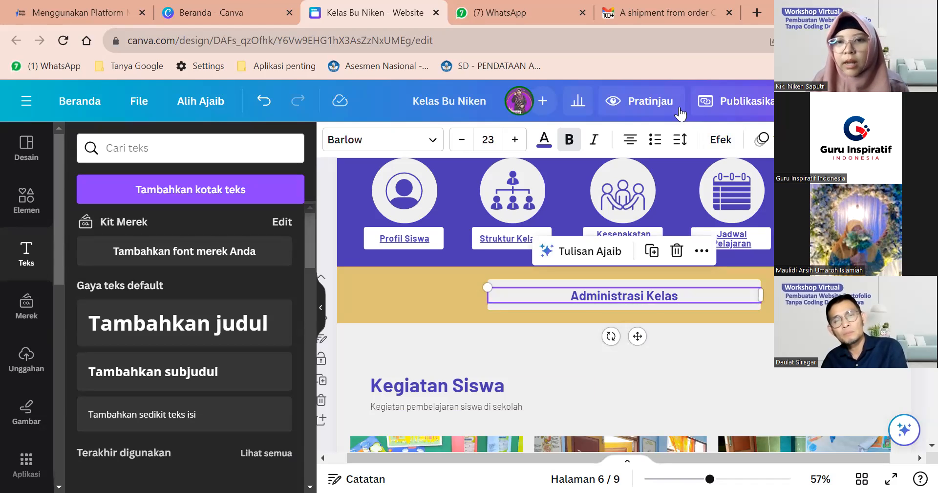
left_click(718, 142)
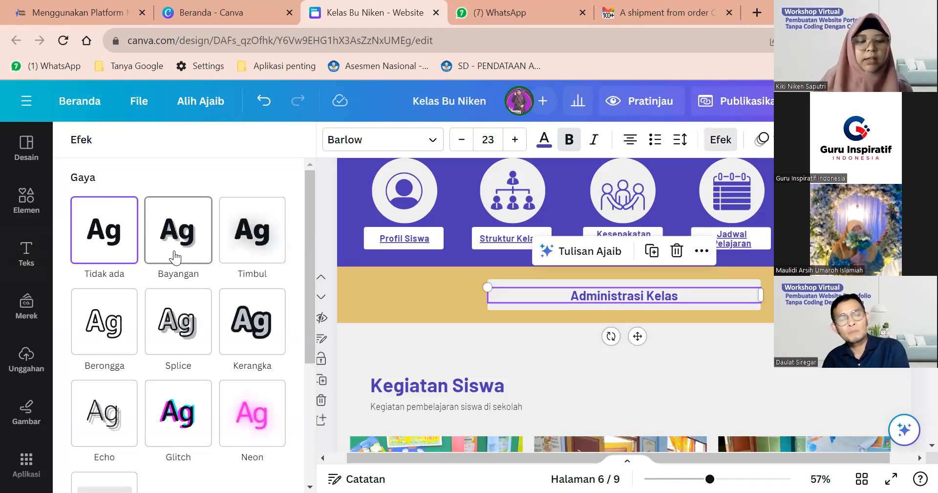
scroll(175, 256, "down", 5)
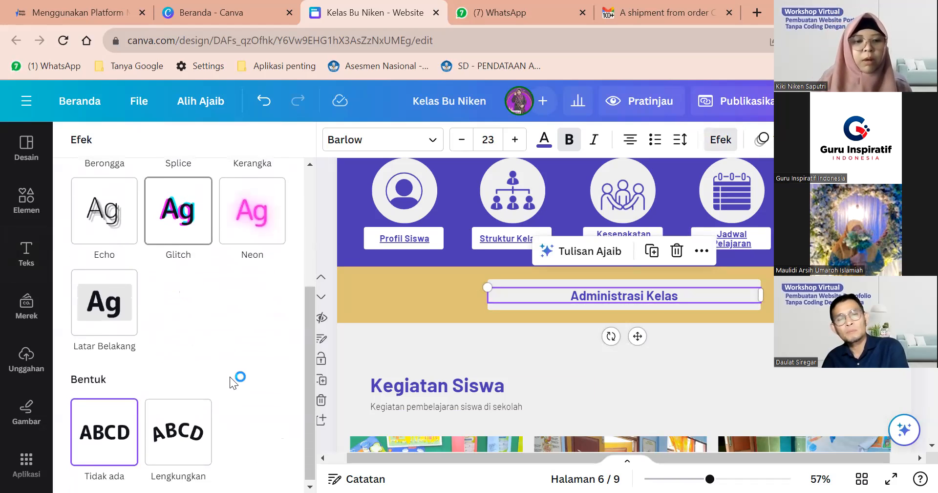
left_click(192, 434)
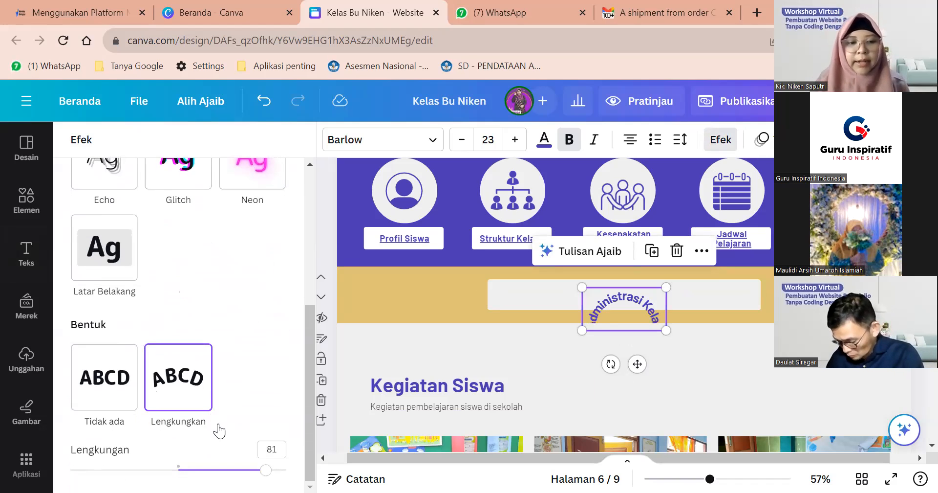
left_click_drag(262, 473, 183, 472)
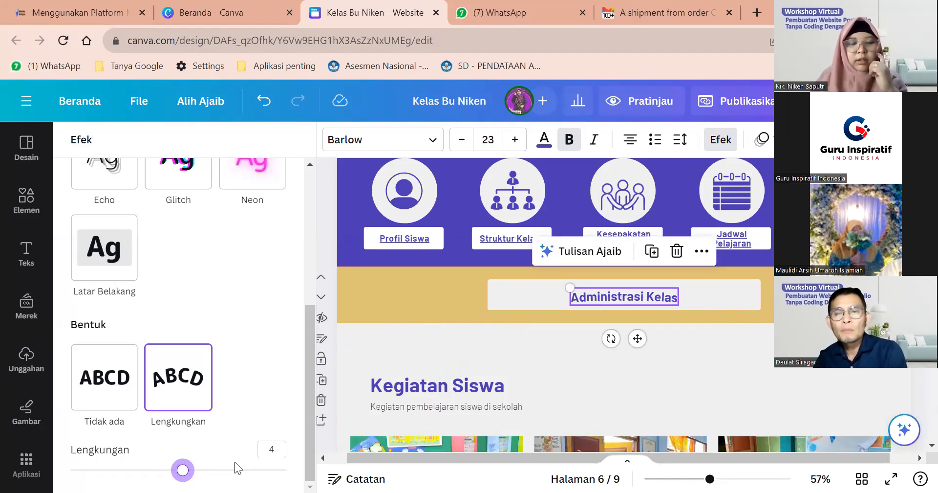
left_click(107, 396)
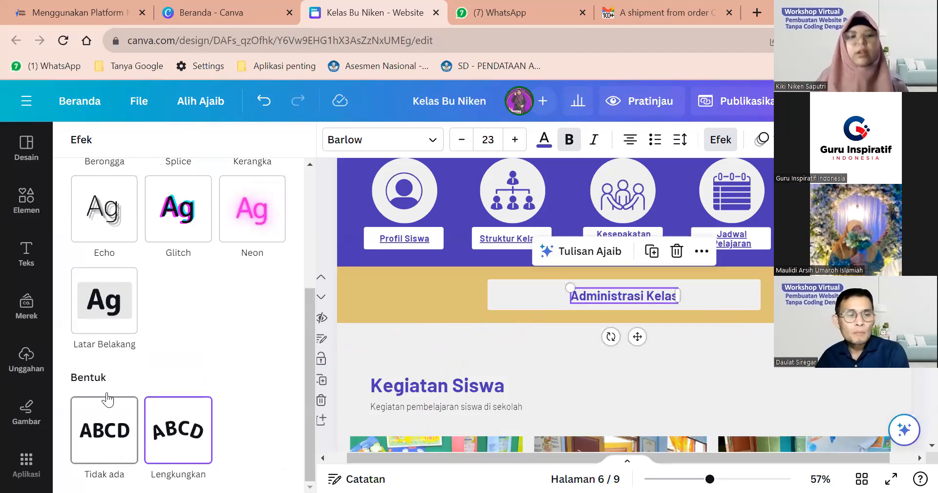
Step: Apply the Timbul (lift) text effect to the Administrasi Kelas heading with an intensity of 39
scroll(146, 407, "up", 3)
scroll(146, 407, "up", 2)
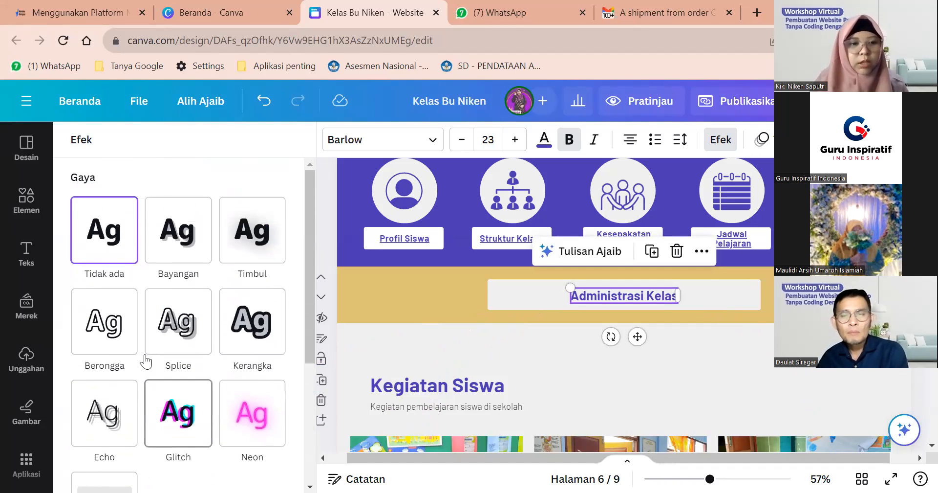
left_click(263, 248)
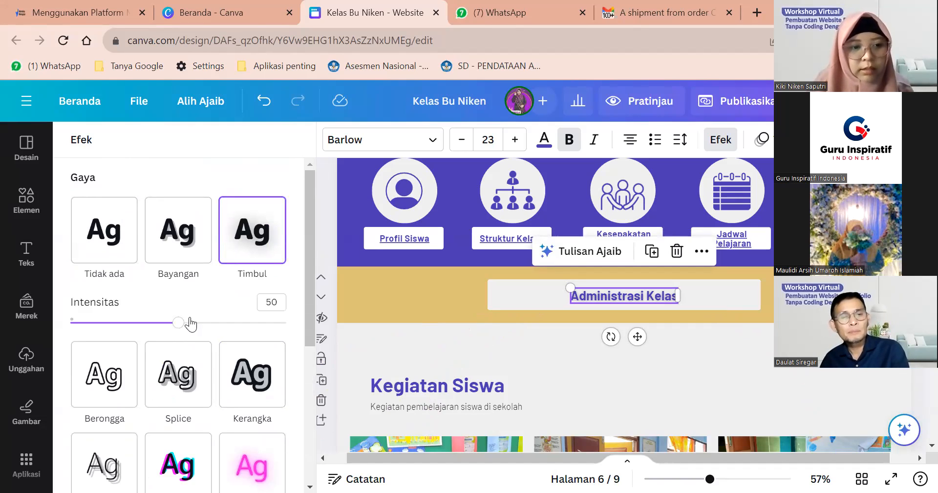
mouse_move(185, 322)
left_mouse_down()
mouse_move(213, 322)
mouse_move(153, 323)
mouse_move(178, 323)
left_mouse_up()
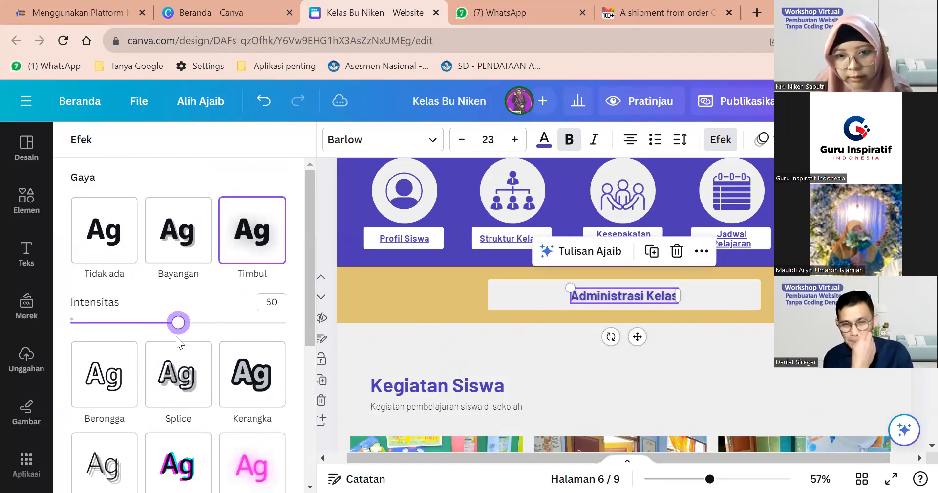
scroll(225, 379, "down", 5)
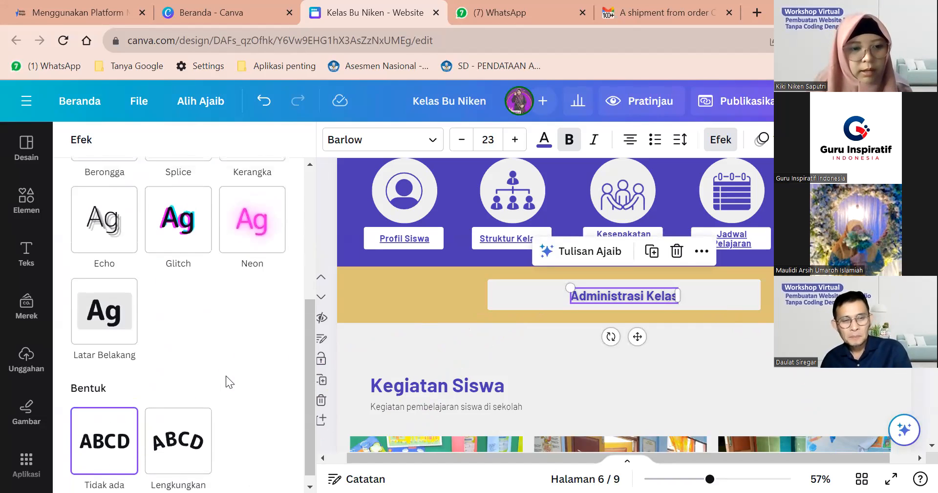
scroll(226, 375, "up", 5)
left_click(177, 322)
left_click_drag(179, 325, 160, 333)
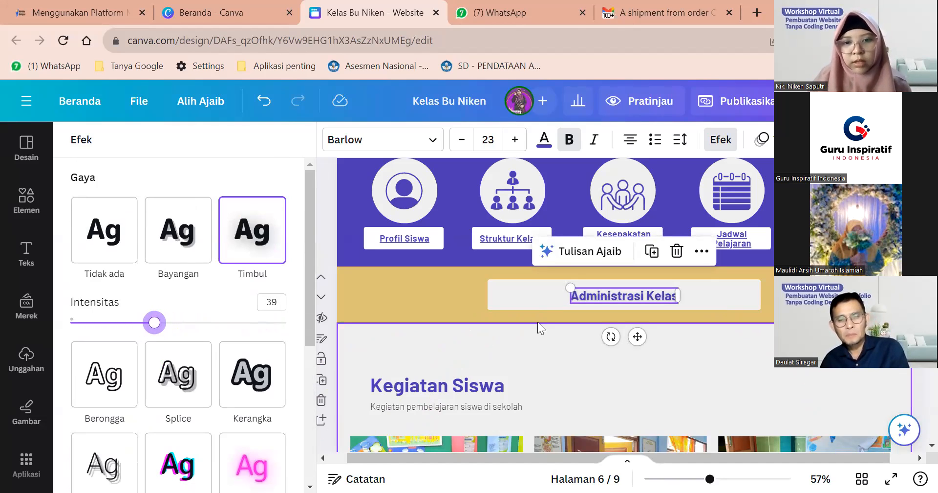
Step: Close the text effect settings and collapse the side panel to widen the canvas
left_click(537, 322)
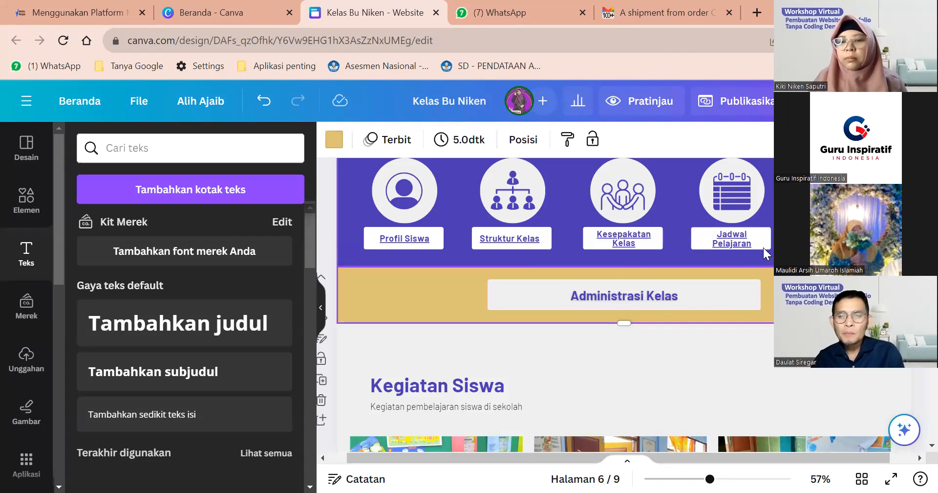
left_click(652, 293)
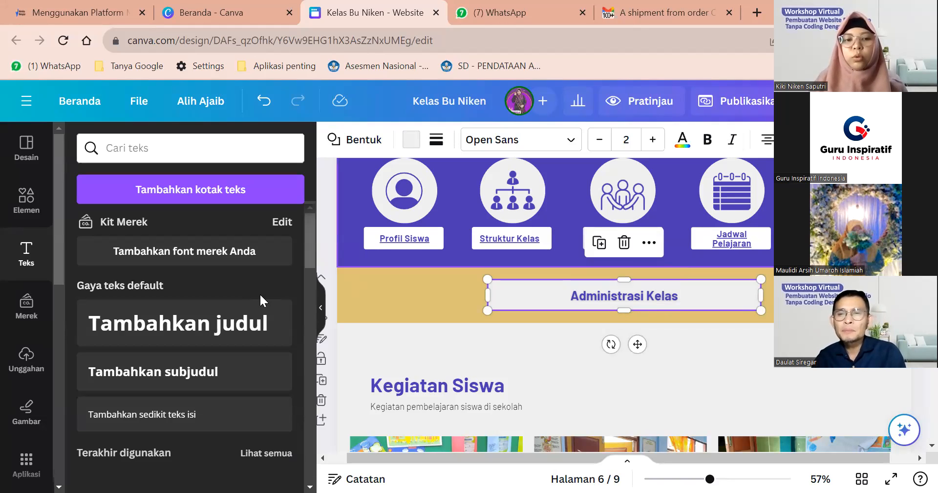
left_click(322, 311)
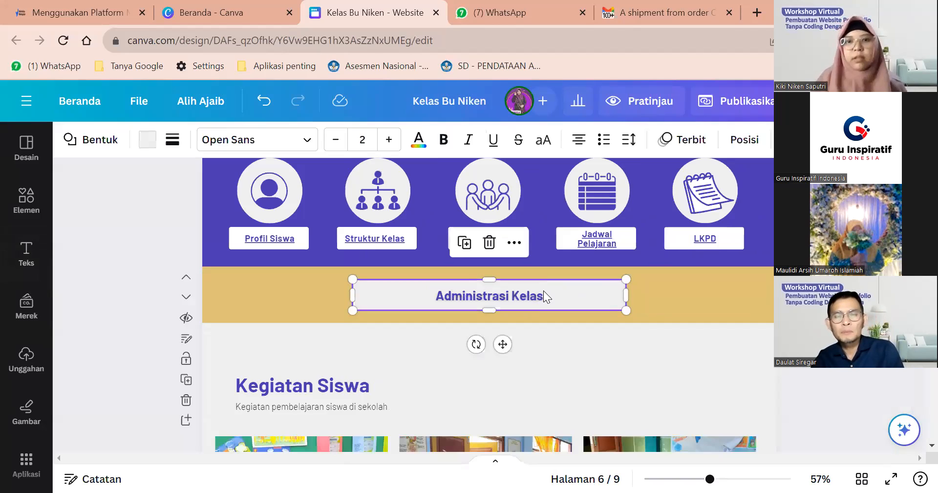
Step: Open Google Drive in a new browser tab and go to the My Drive (Drive Saya) file list
left_click(757, 12)
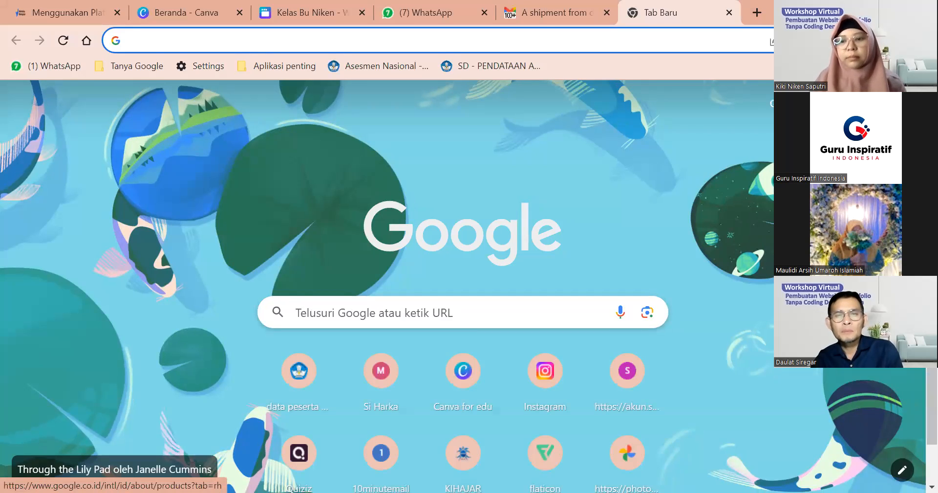
left_click(890, 103)
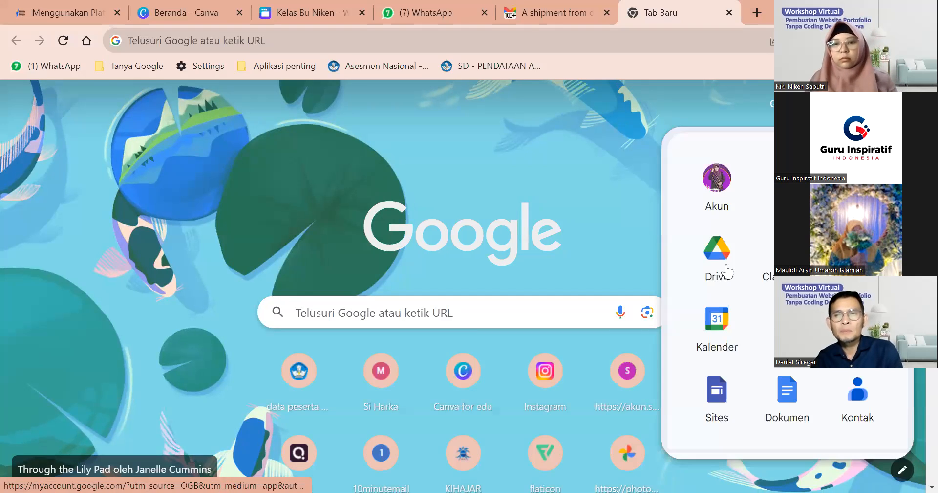
left_click(728, 270)
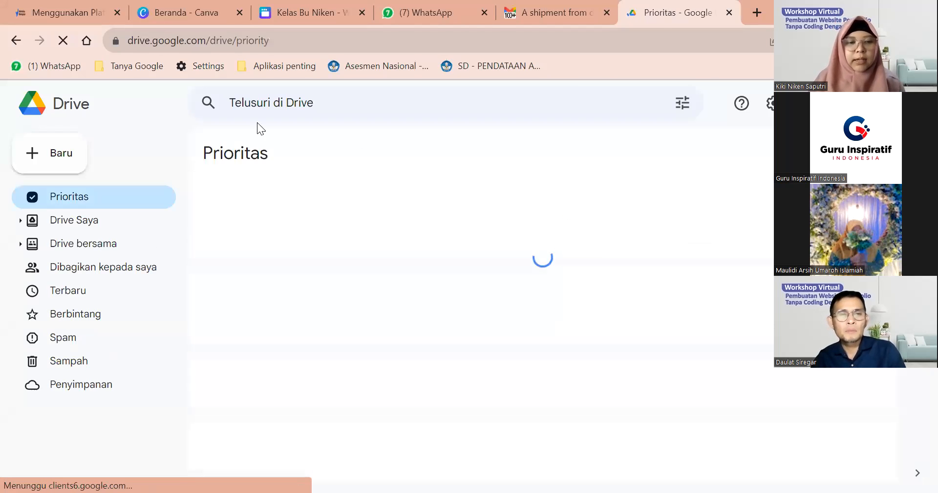
scroll(382, 370, "down", 4)
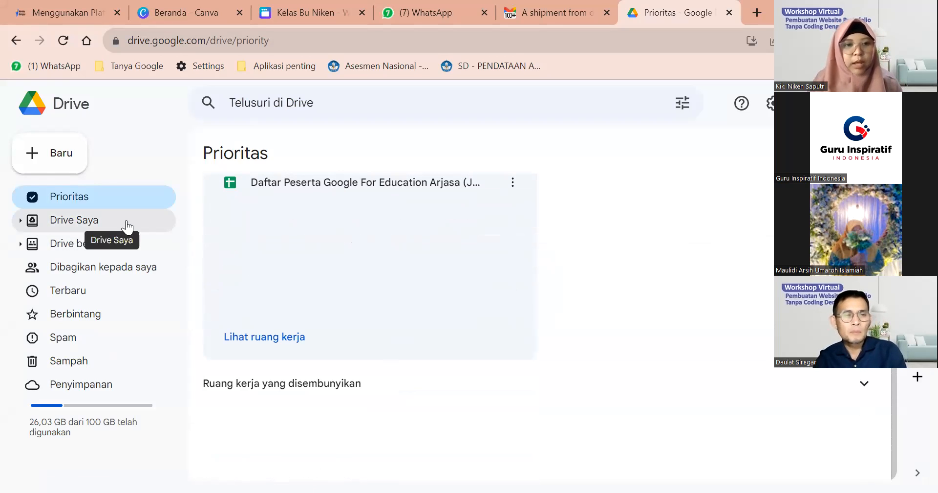
left_click(66, 221)
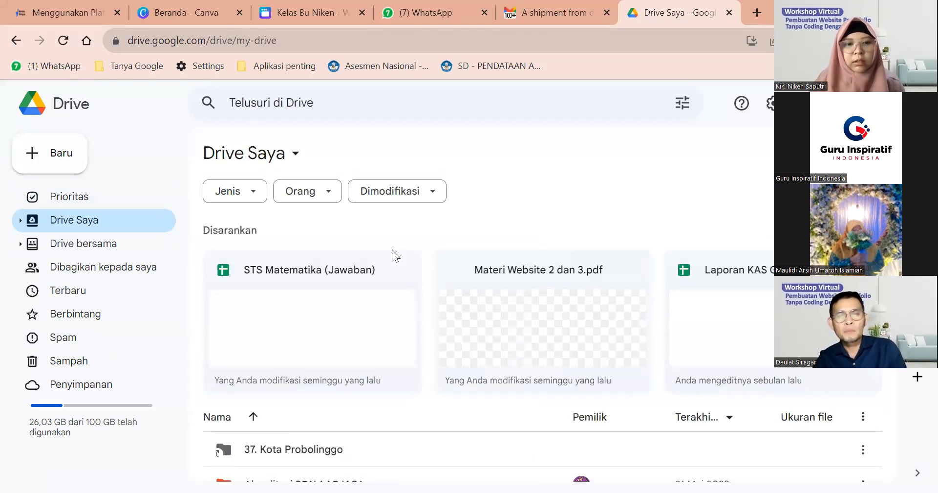
Step: Open the Akreditasi SDN 1 ARJASA folder in My Drive and look through its subfolders and files
scroll(391, 250, "down", 5)
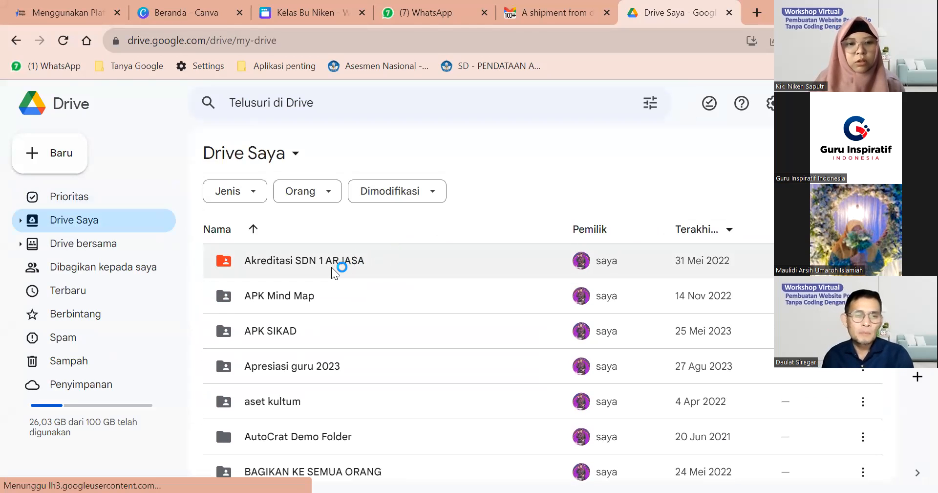
double_click(332, 268)
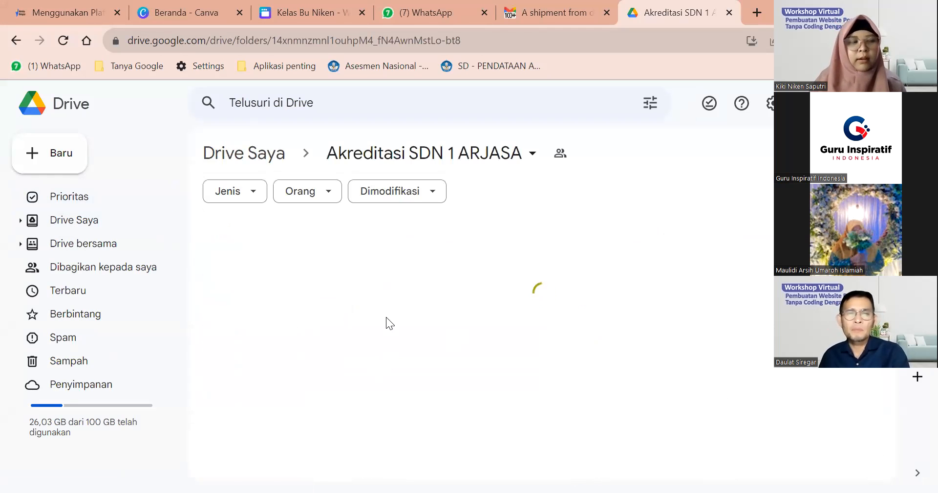
scroll(386, 318, "down", 3)
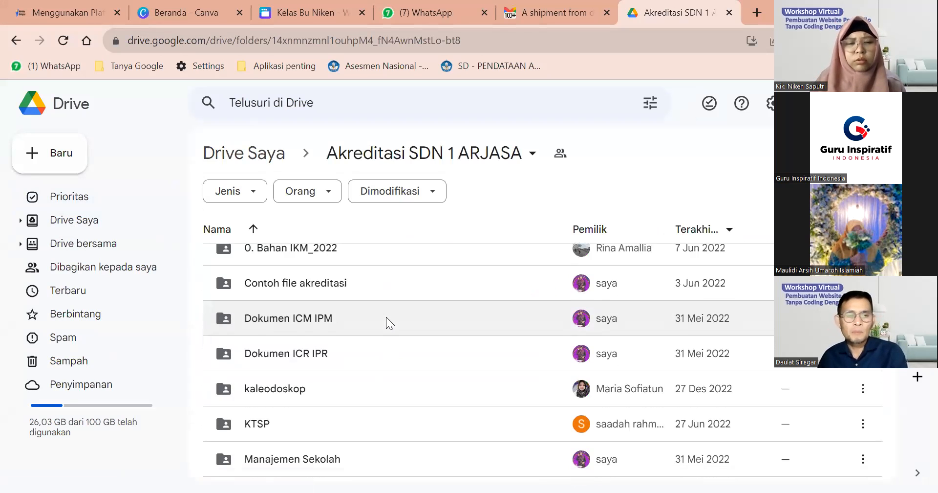
scroll(386, 317, "down", 2)
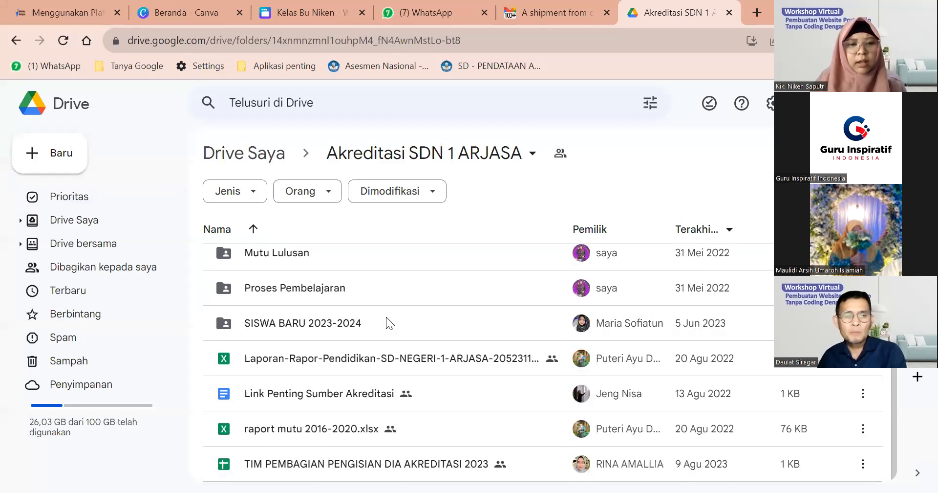
scroll(386, 317, "up", 5)
scroll(386, 317, "down", 5)
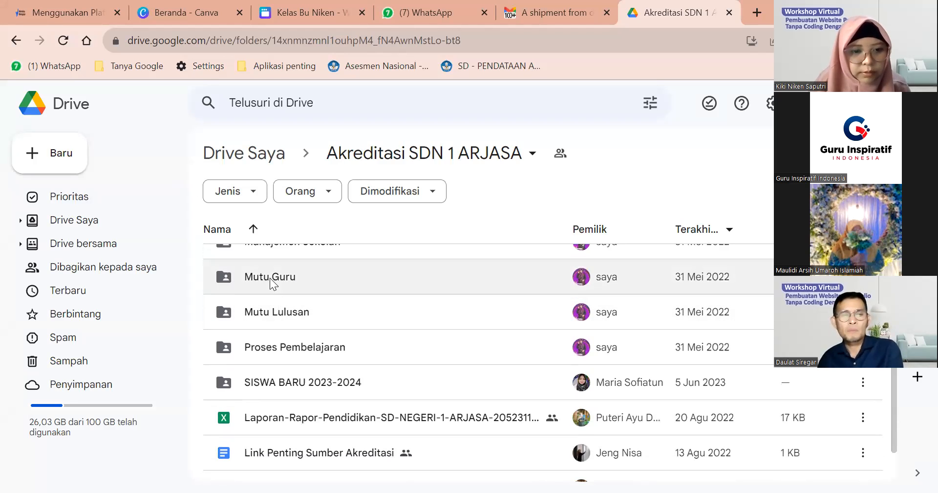
scroll(271, 289, "down", 1)
scroll(272, 318, "up", 1)
Step: Go through Proses Pembelajaran, 12. Proses Pembelajaran and Perangkat Pembelajaran 2023 to open the Kelas 5 folder
double_click(272, 353)
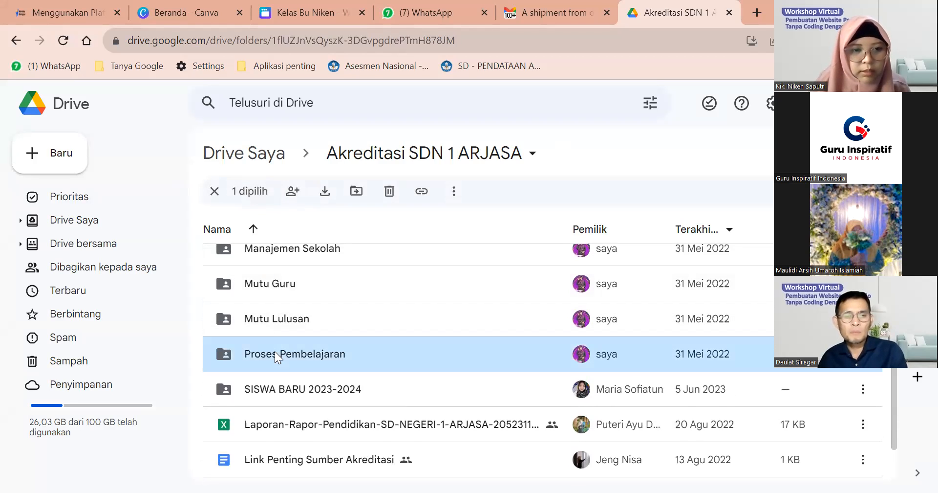
scroll(281, 298, "down", 1)
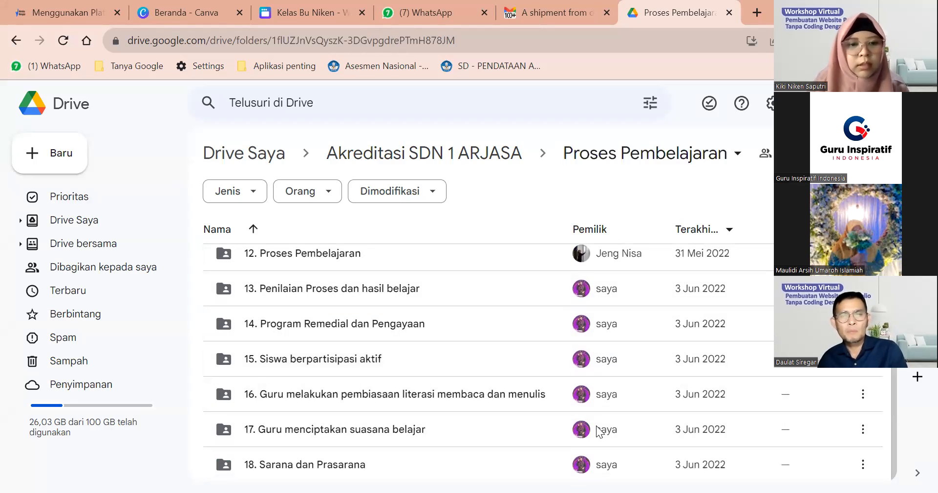
double_click(347, 254)
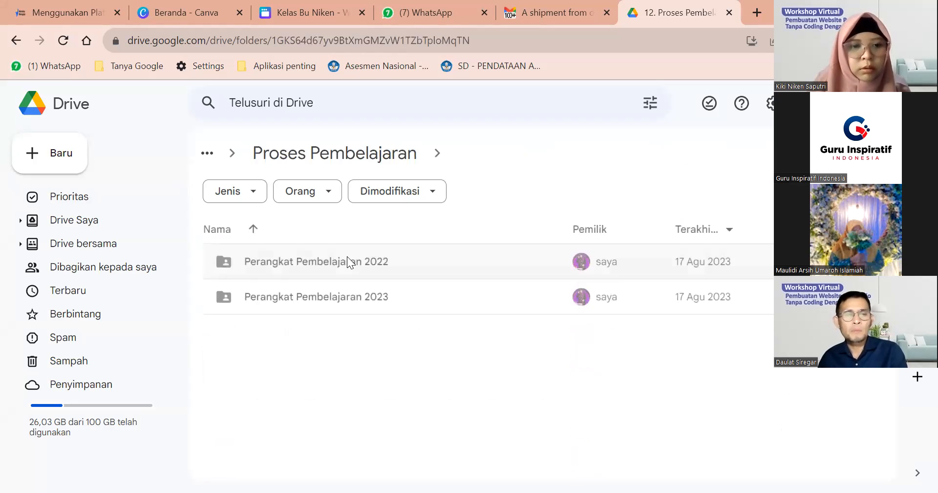
double_click(336, 299)
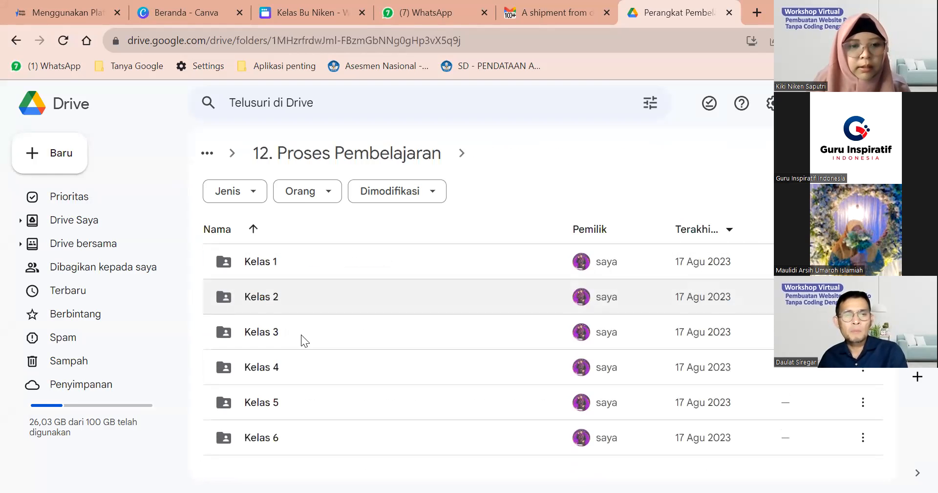
double_click(274, 405)
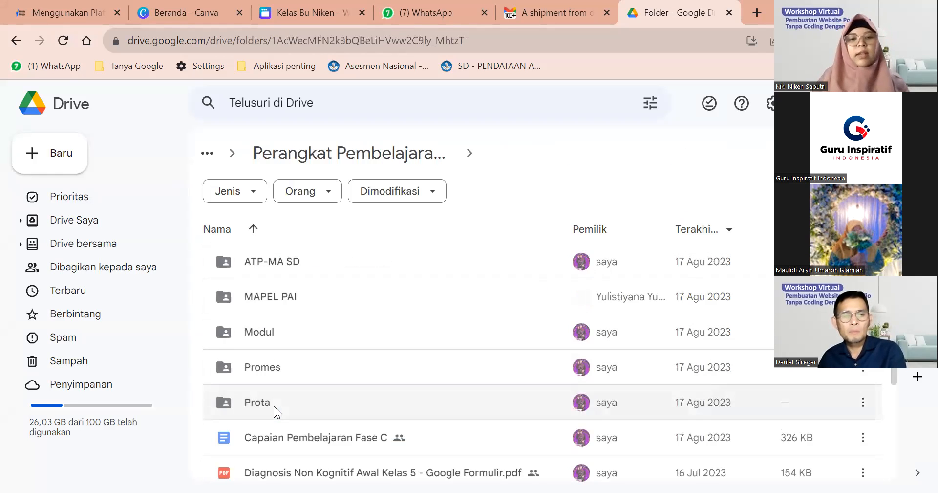
left_click(16, 40)
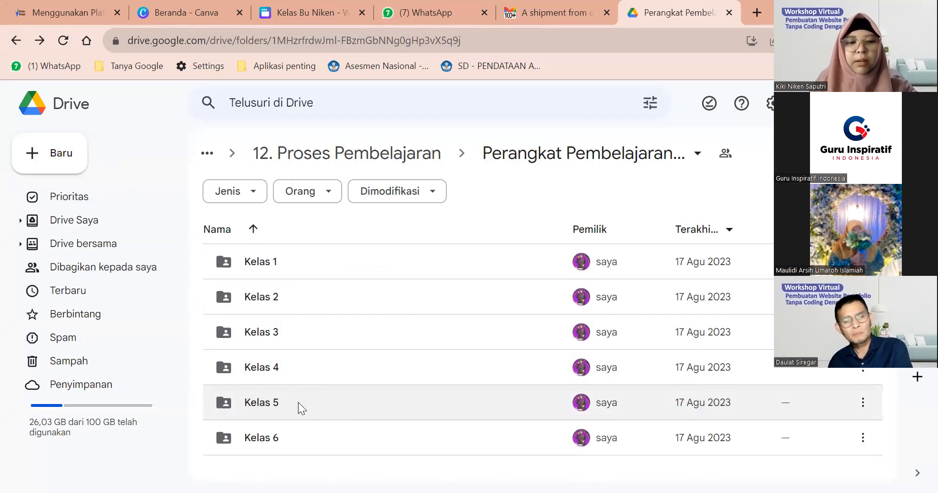
double_click(278, 406)
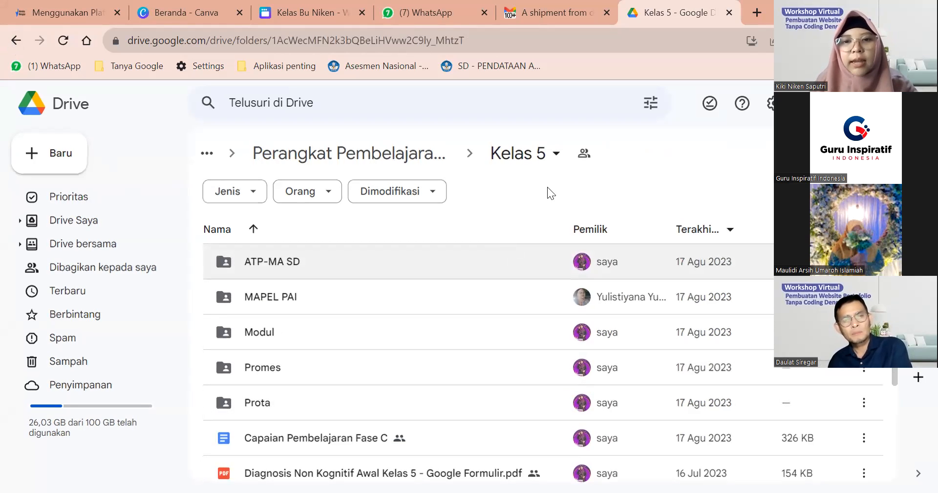
Step: Open the sharing settings (Bagikan) of the Kelas 5 folder
left_click(557, 154)
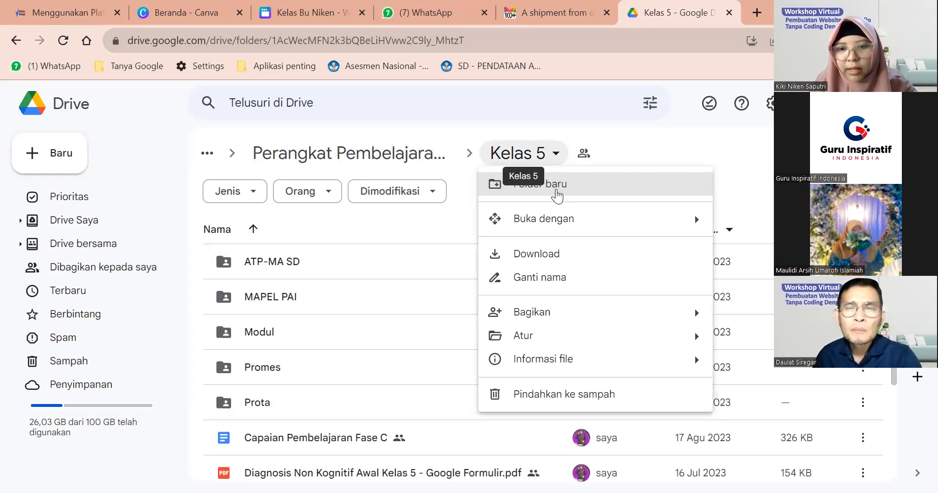
mouse_move(557, 309)
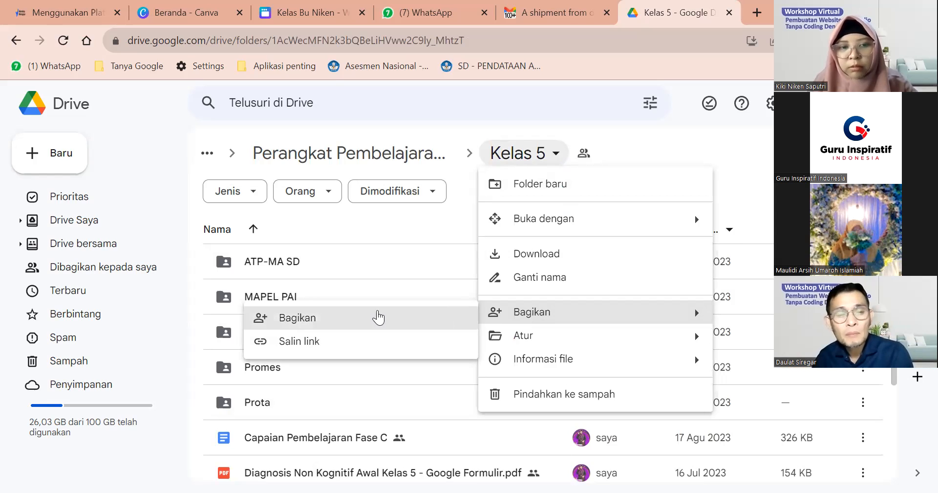
left_click(419, 230)
left_click(512, 211)
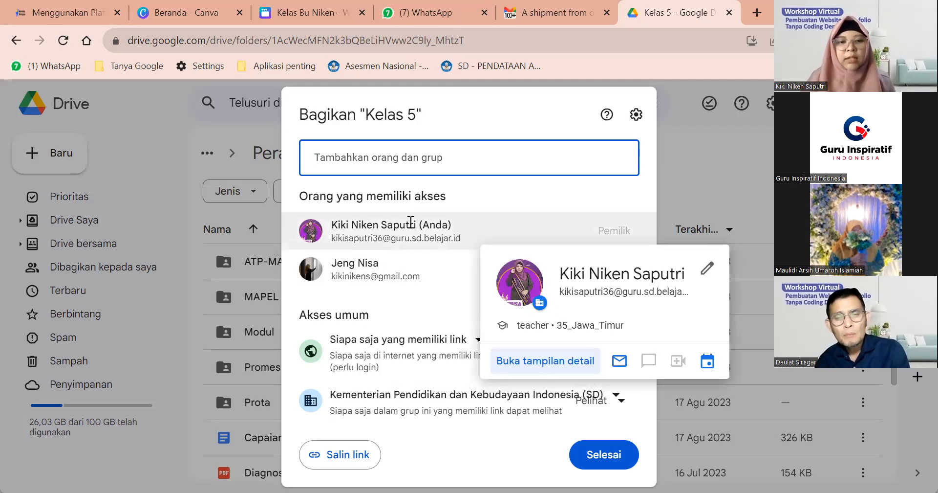
left_click(395, 301)
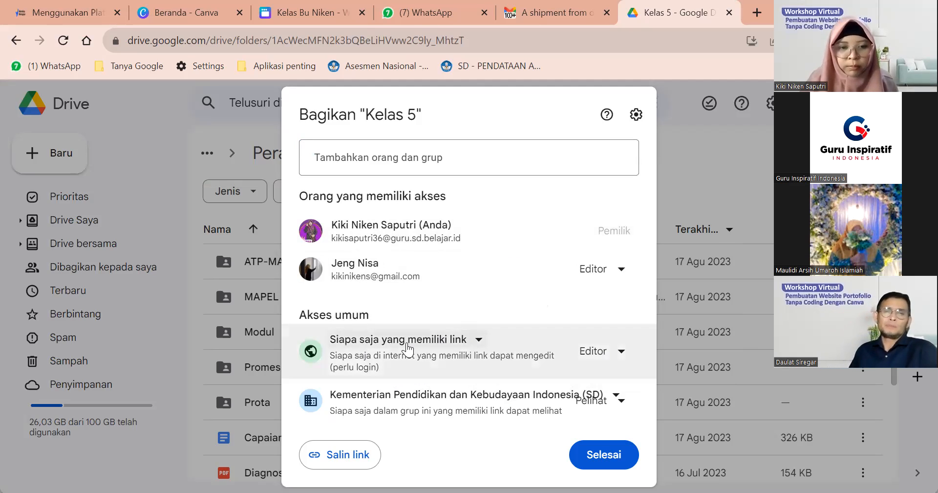
Step: Try limiting general access to Kementerian Pendidikan dan Kebudayaan Indonesia (SD), and set it back to Siapa saja yang memiliki link
left_click(479, 342)
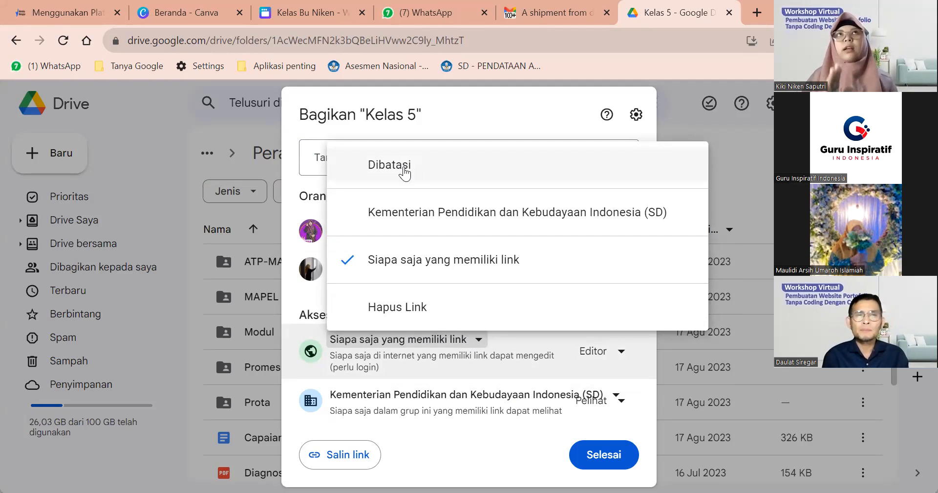
left_click(350, 219)
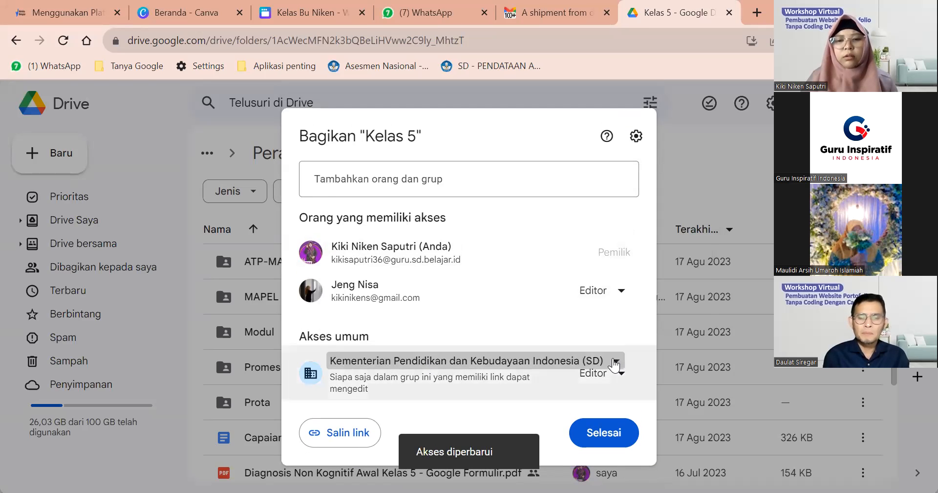
left_click(617, 363)
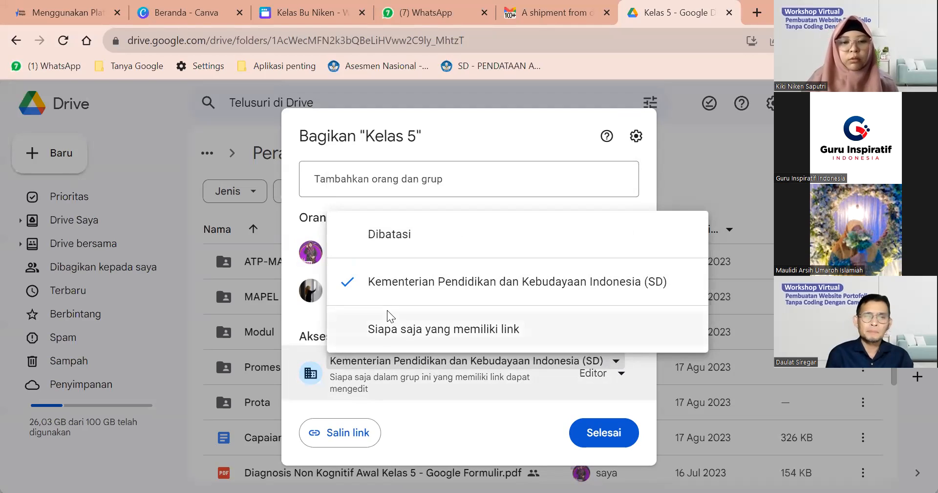
left_click(350, 330)
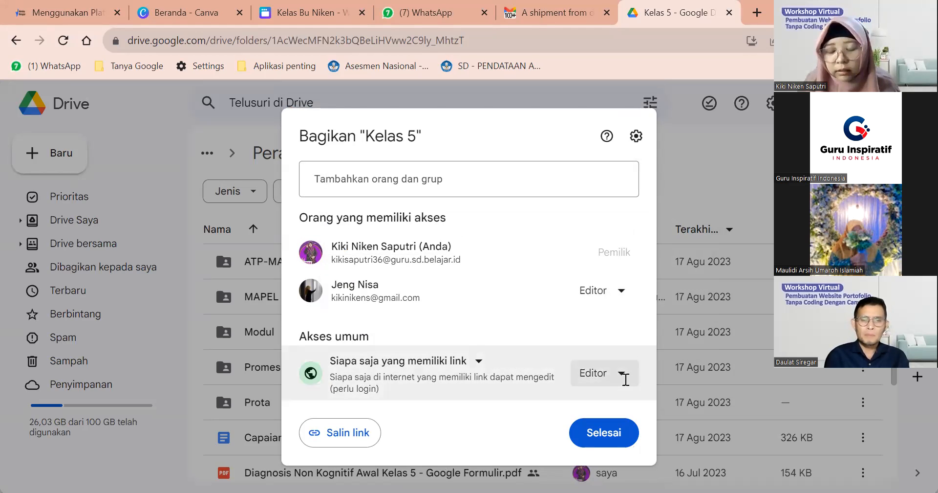
Step: Set the role for anyone with the Kelas 5 folder link to Pelihat (viewer)
left_click(621, 373)
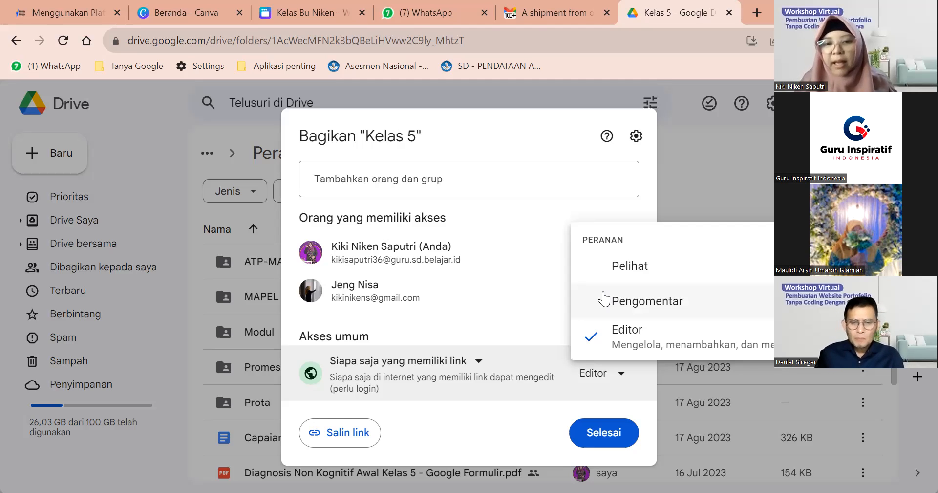
left_click(595, 266)
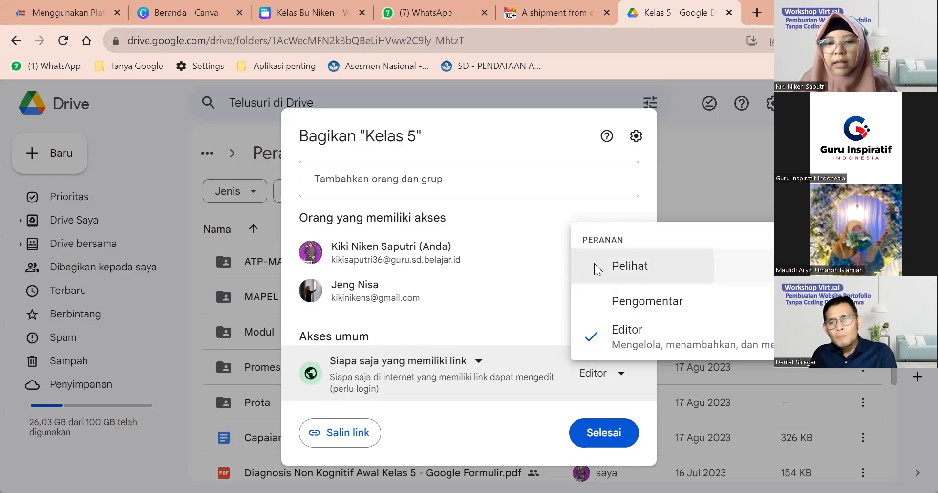
left_click(623, 377)
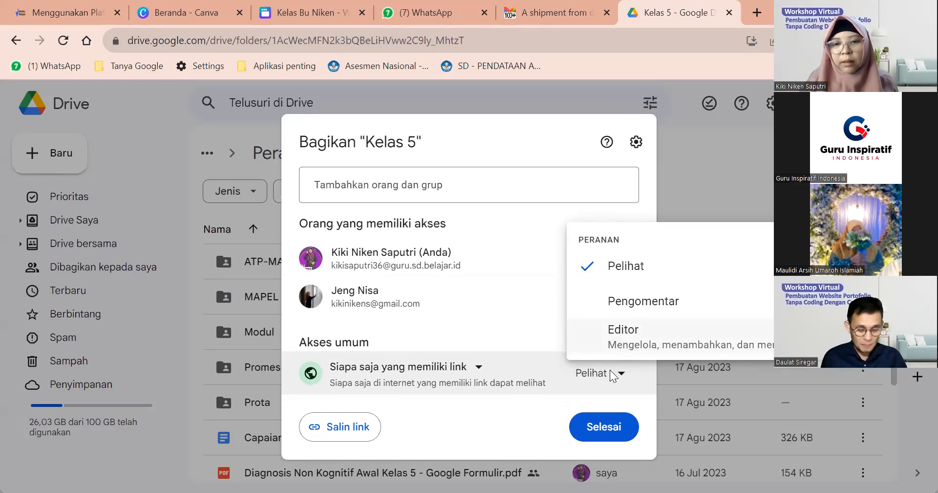
left_click(562, 427)
Step: Copy the Kelas 5 folder's sharing link and finish the sharing settings
left_click(333, 432)
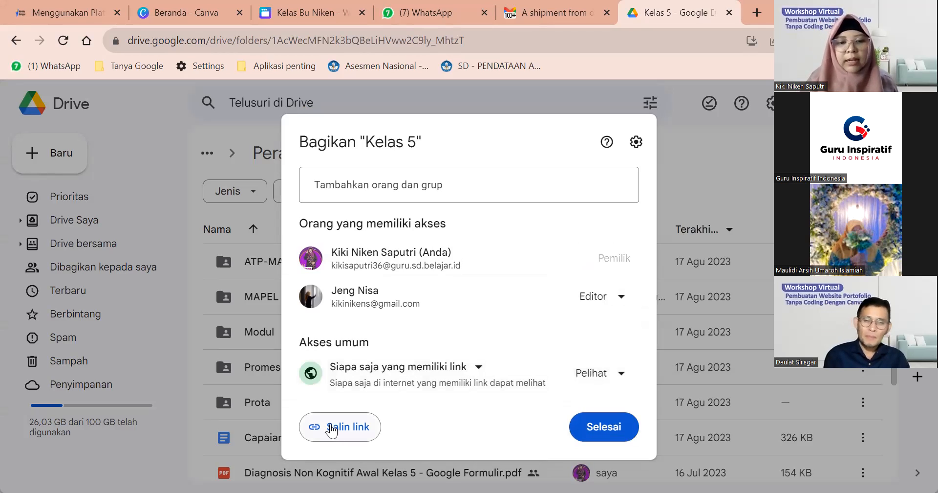
left_click(329, 431)
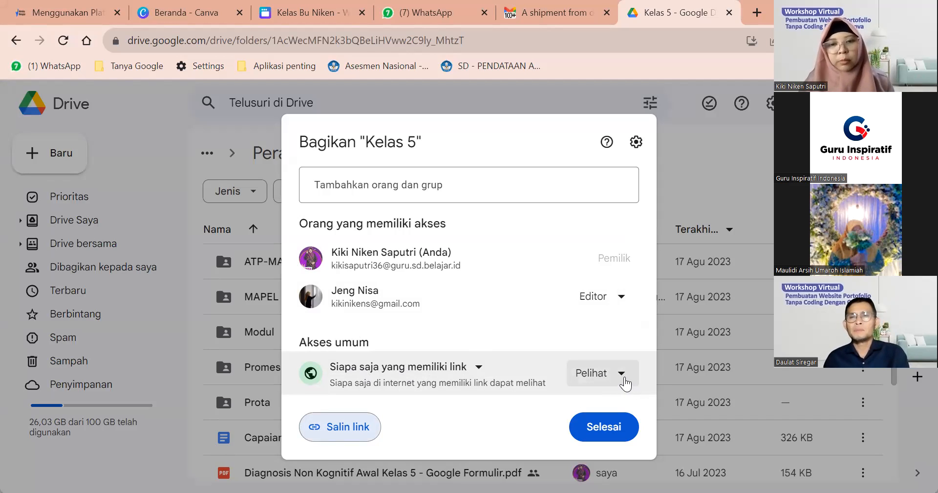
left_click(315, 431)
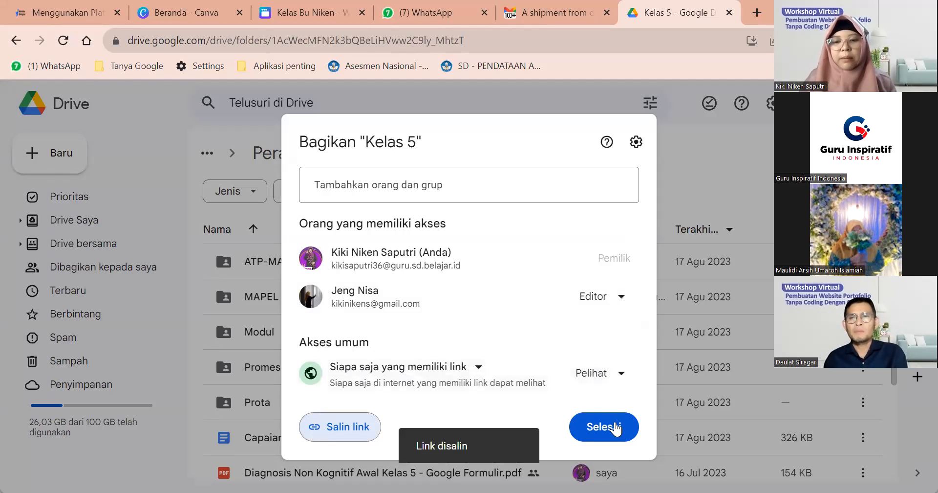
left_click(604, 427)
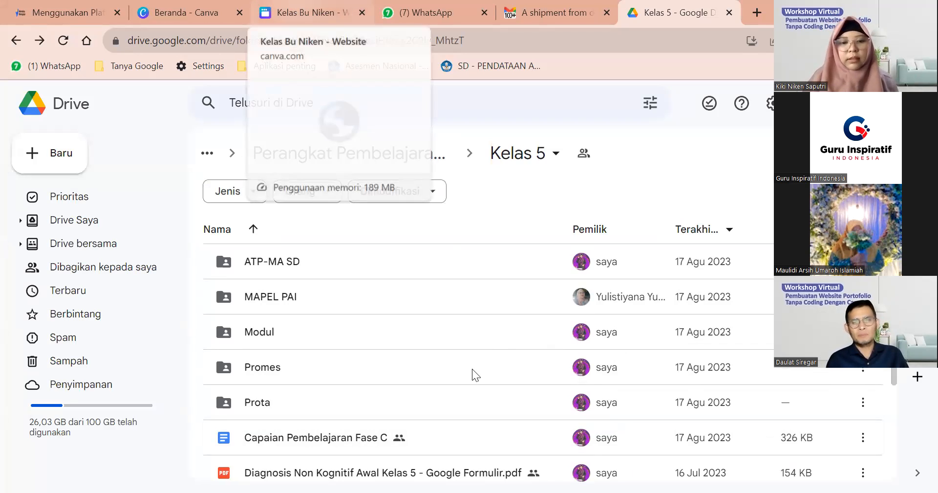
Step: Switch to the Kelas Bu Niken website in Canva and group the Administrasi Kelas text with the box behind it
key("ctrl+3")
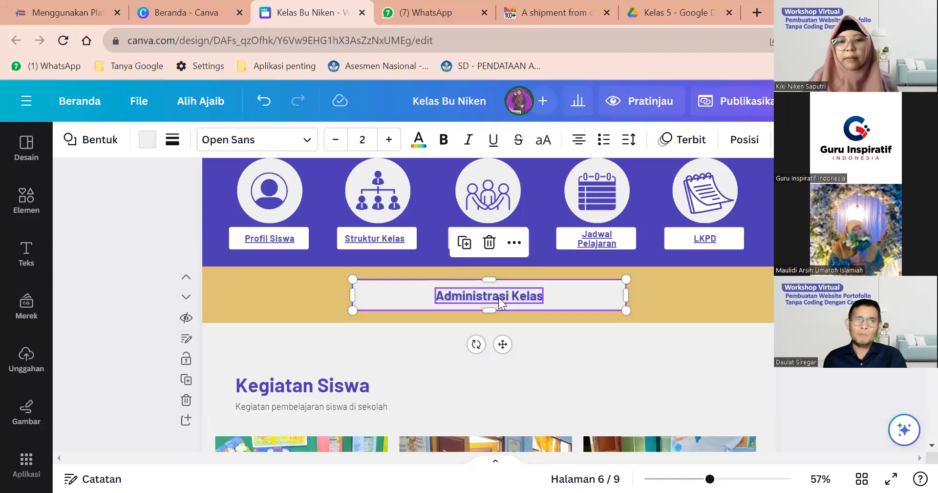
left_click(499, 297)
left_click(507, 290)
left_click(507, 290)
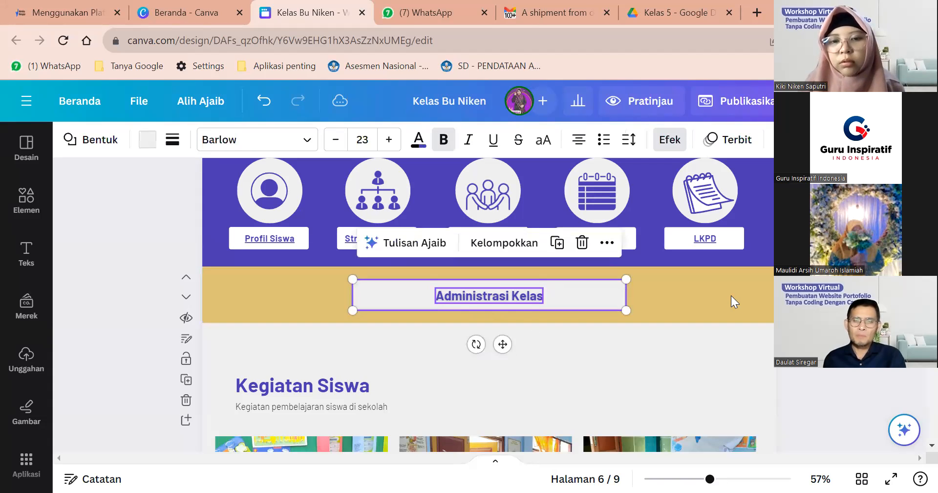
left_click(516, 282)
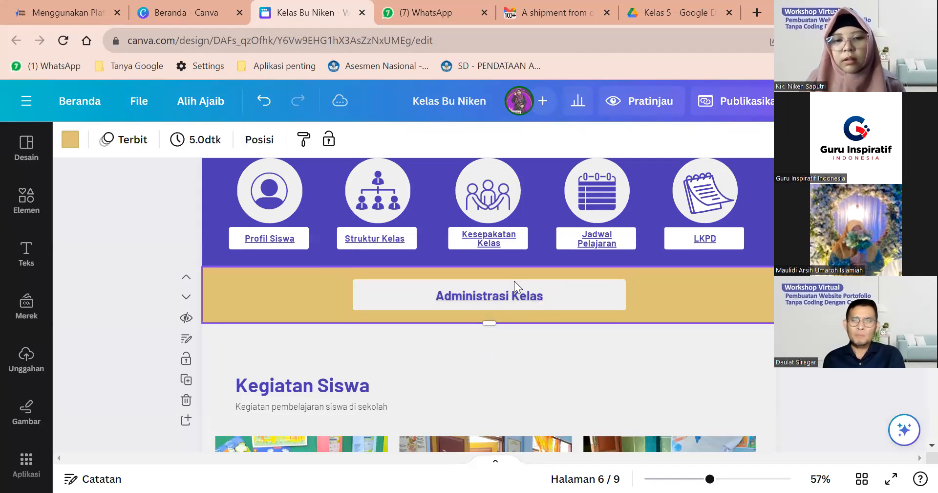
left_click(515, 281)
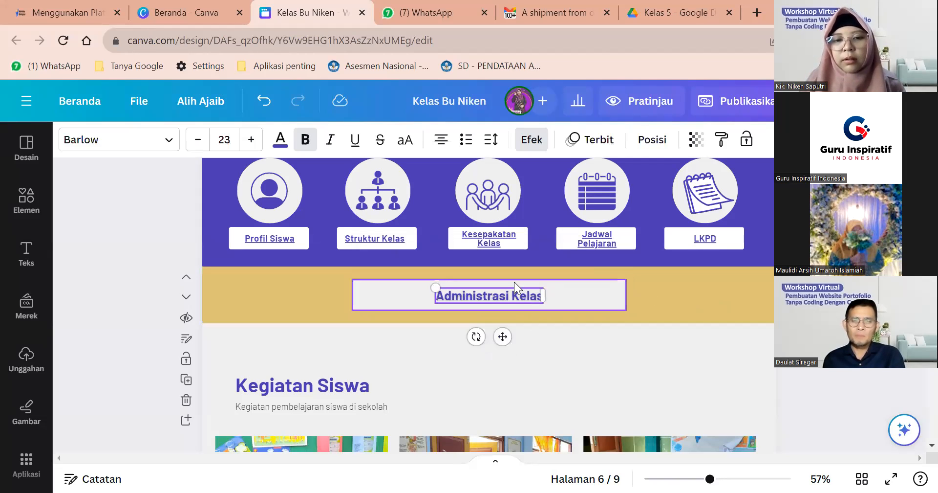
left_click(515, 281)
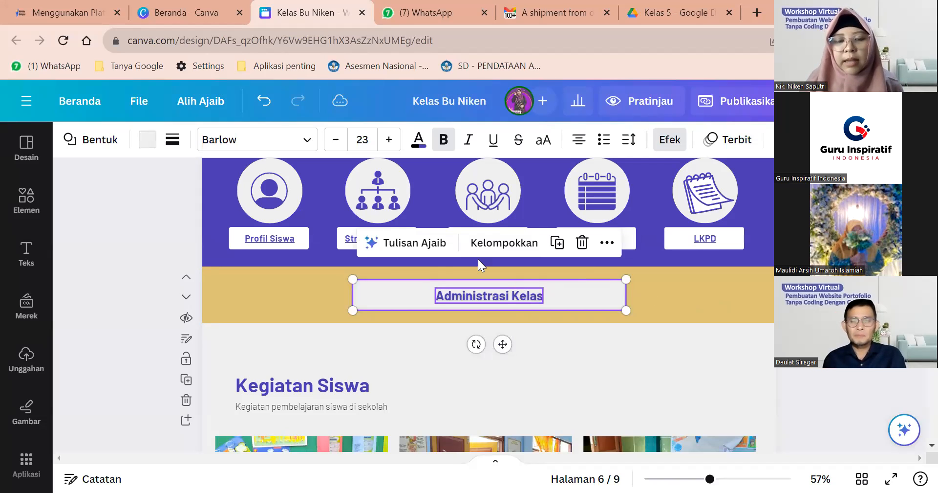
left_click(682, 294)
left_click(582, 293)
left_click(582, 294, "shift")
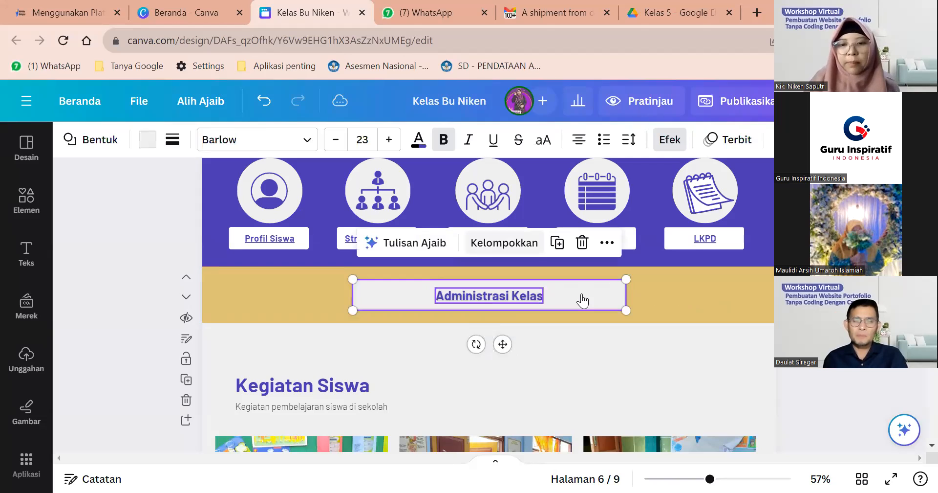
key("ctrl+g")
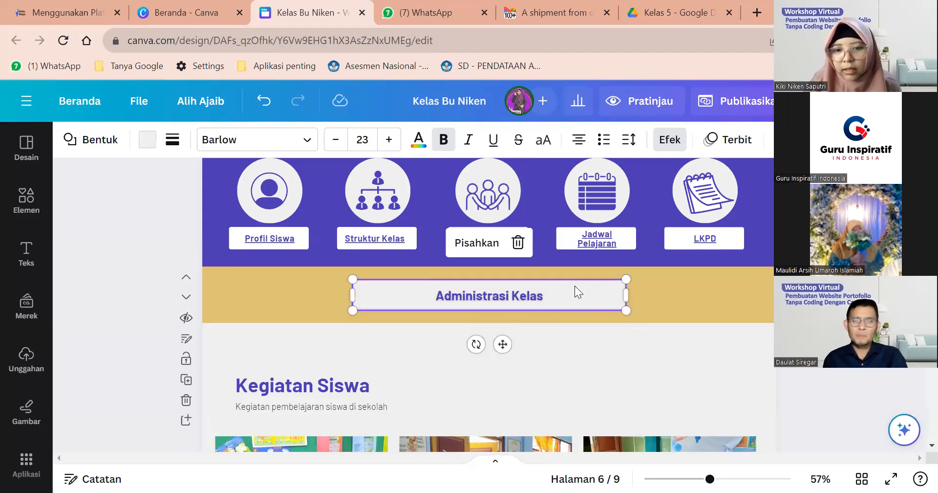
Step: Ungroup the Administrasi Kelas text from the box behind it
right_click(556, 290)
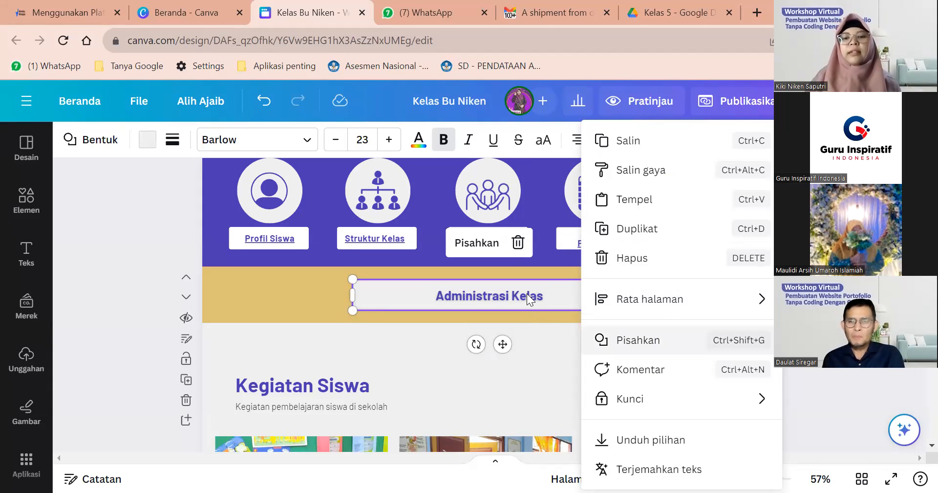
left_click(554, 292)
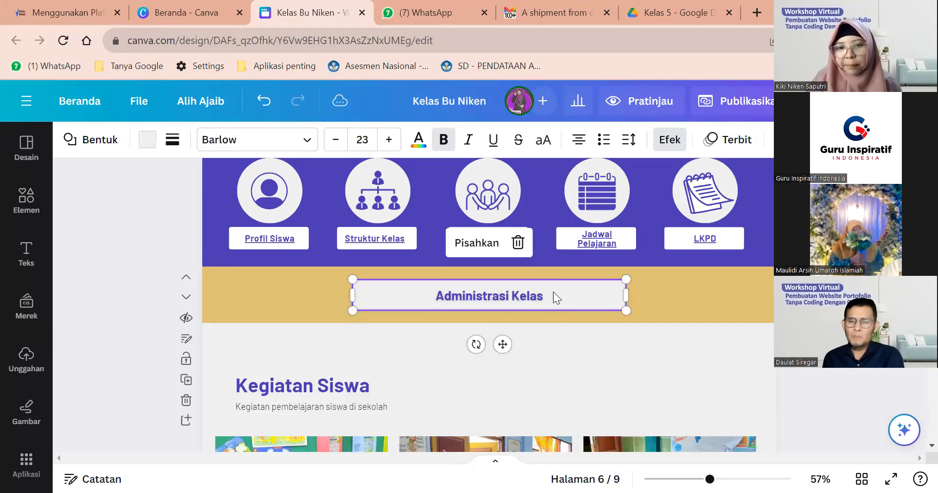
left_click(473, 251)
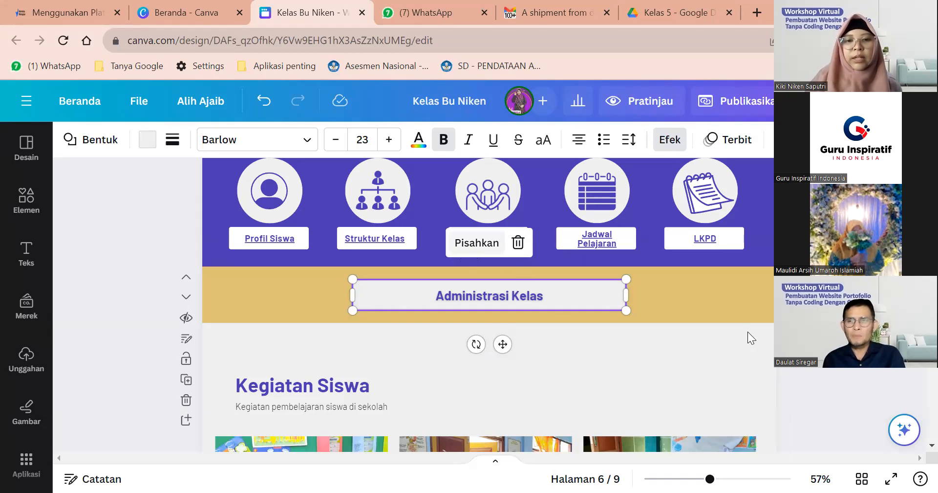
left_click(708, 297)
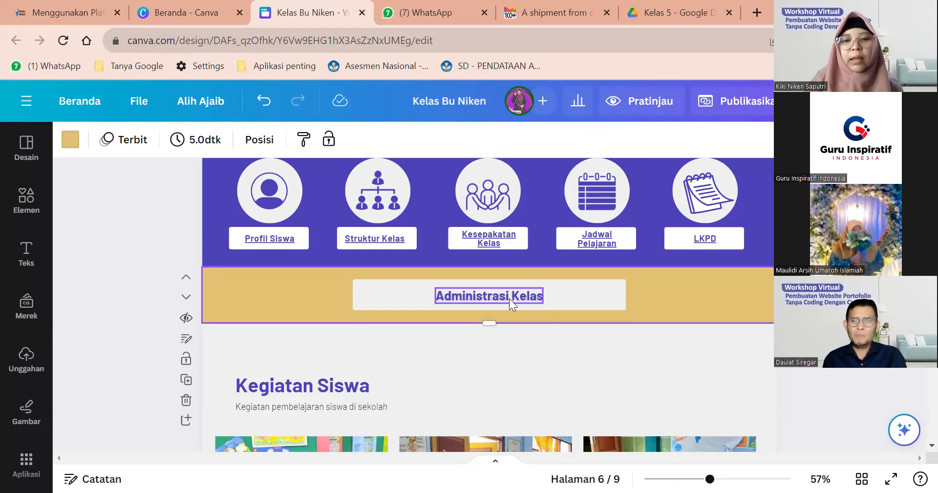
Step: Link the Administrasi Kelas text to the copied Kelas 5 Google Drive folder address
left_click(509, 298)
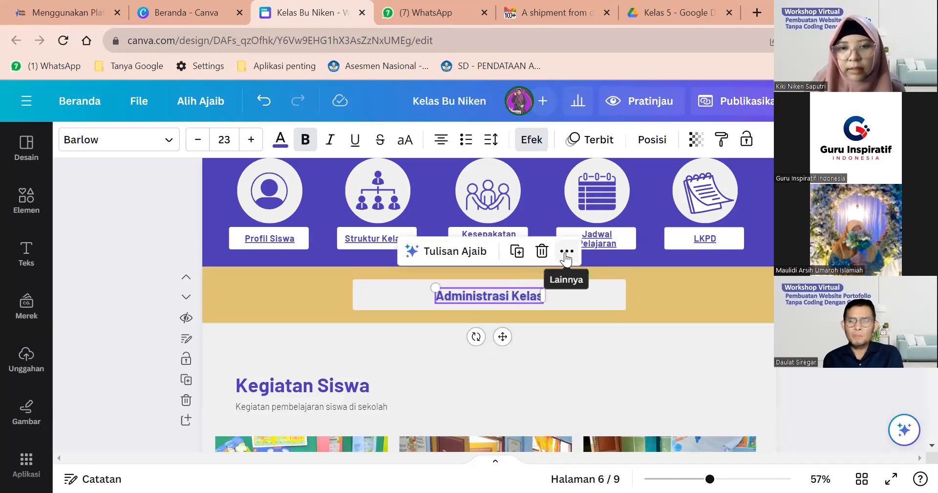
left_click(566, 251)
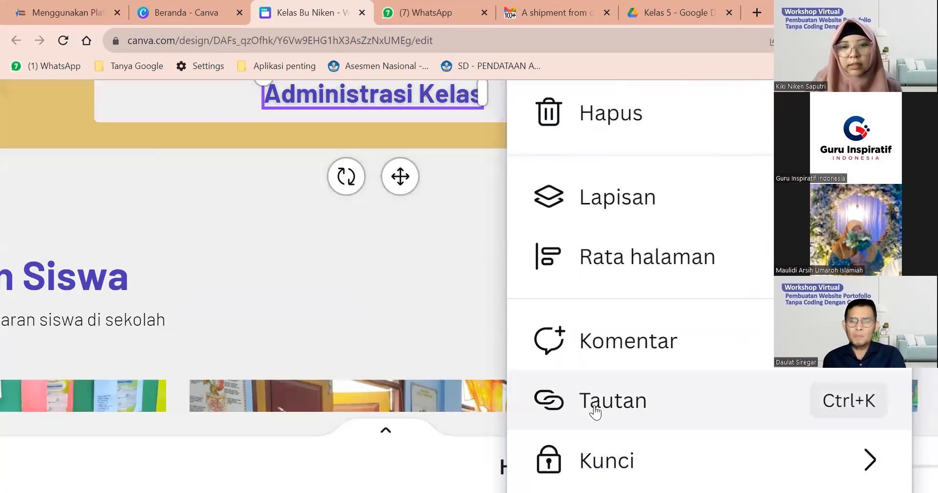
key("ctrl+minus")
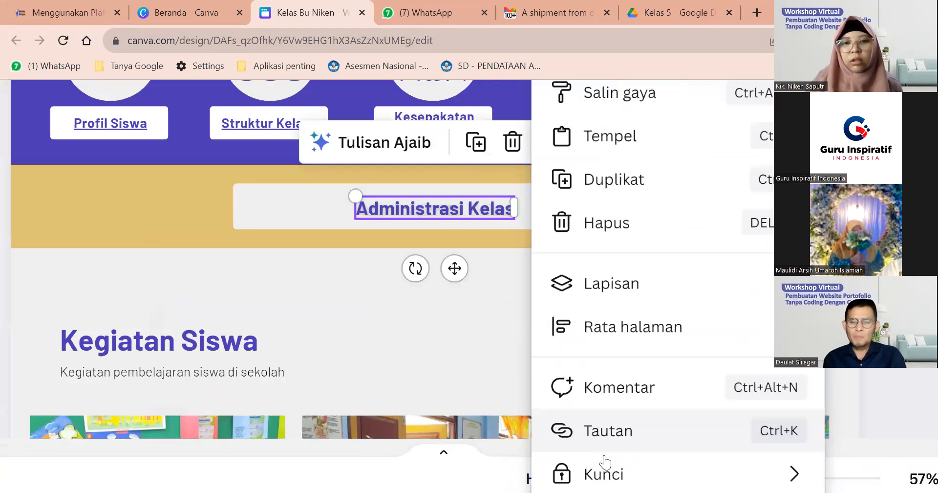
key("ctrl+minus")
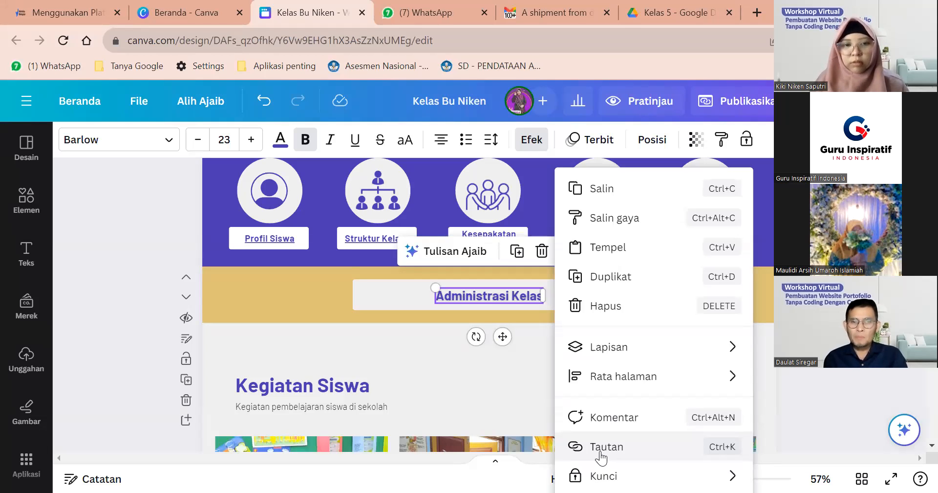
left_click(601, 452)
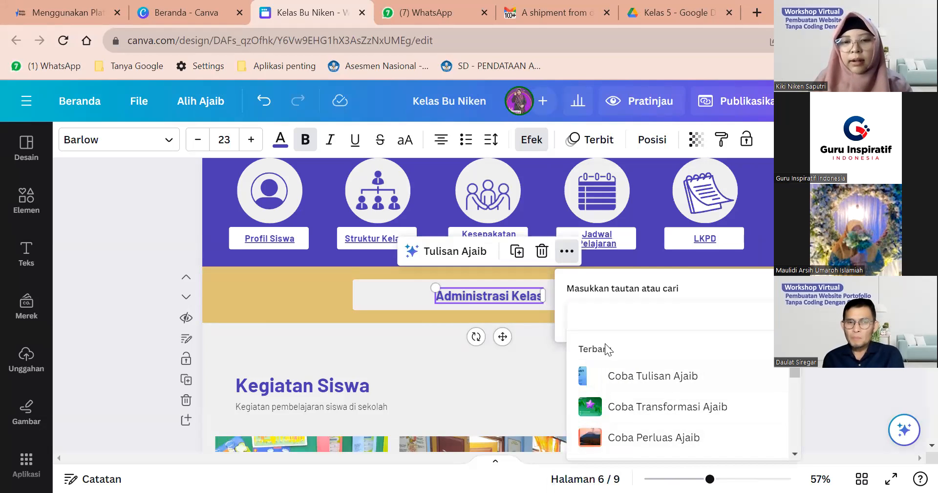
key("ctrl+v")
key("Return")
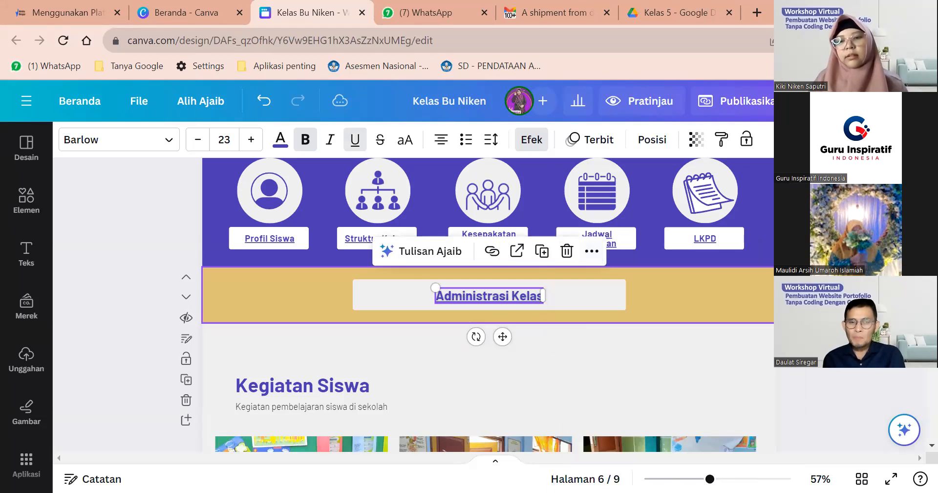
Step: Examine the linked Administrasi Kelas text and the options available for the box behind it
left_click(529, 288)
left_click(468, 295)
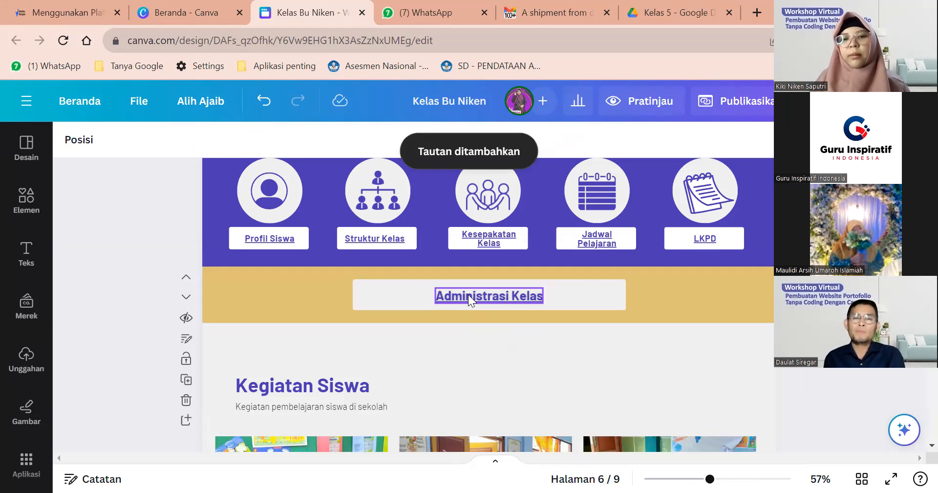
scroll(469, 295, "up", 5, "ctrl")
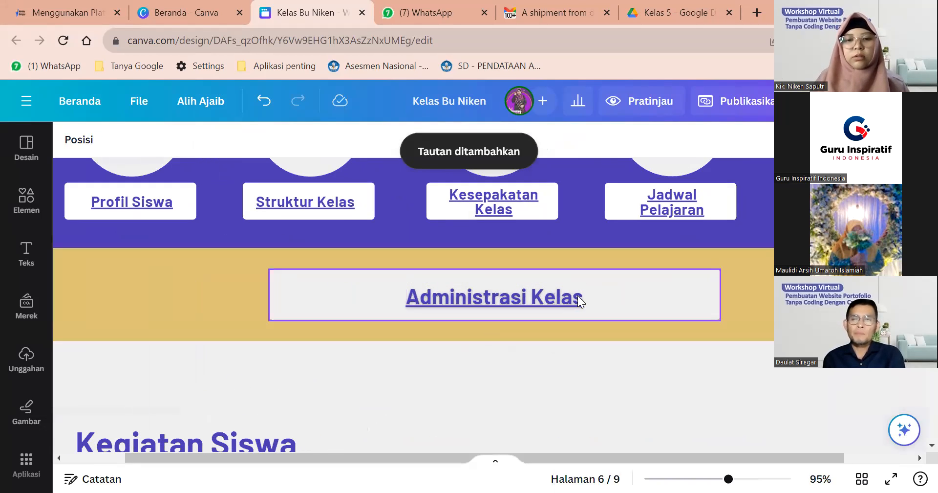
left_click(617, 304)
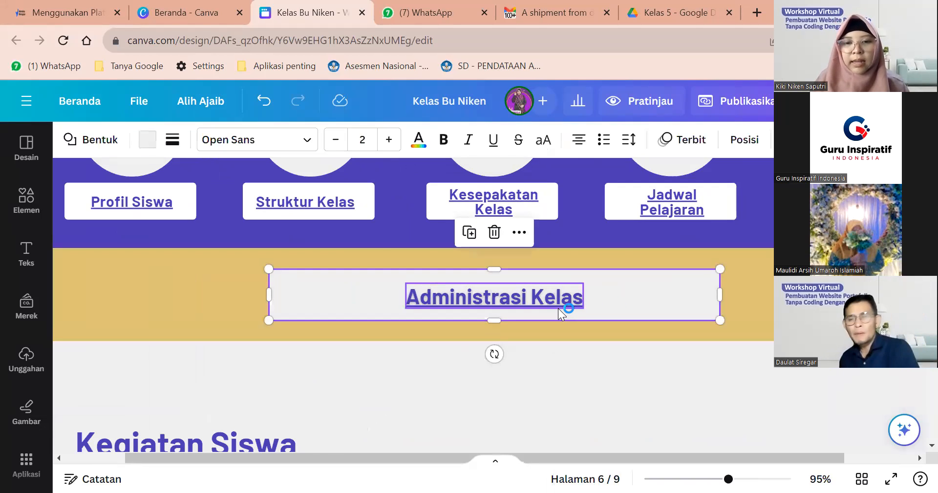
left_click(606, 303)
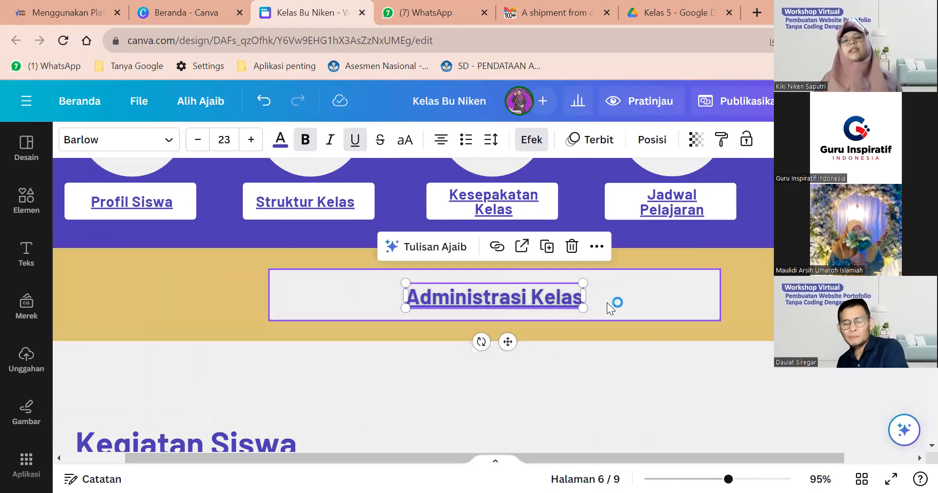
scroll(607, 302, "down", 3, "ctrl")
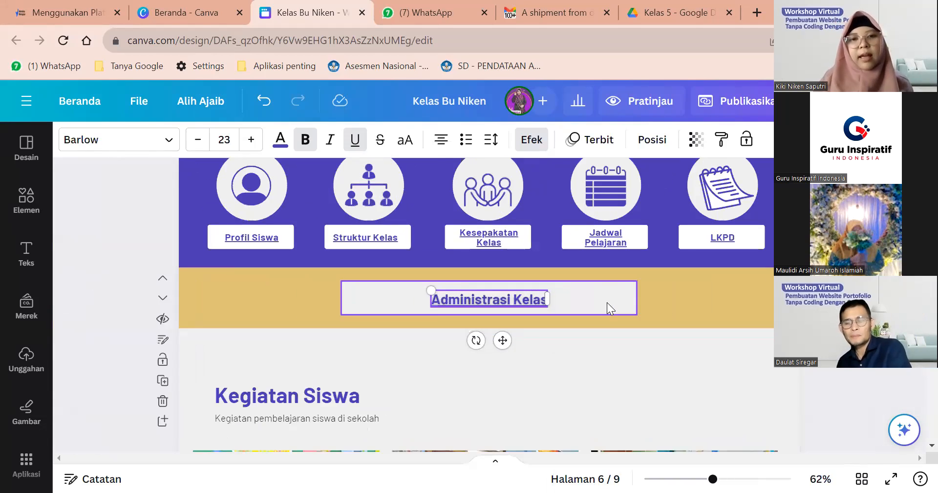
left_click(608, 312)
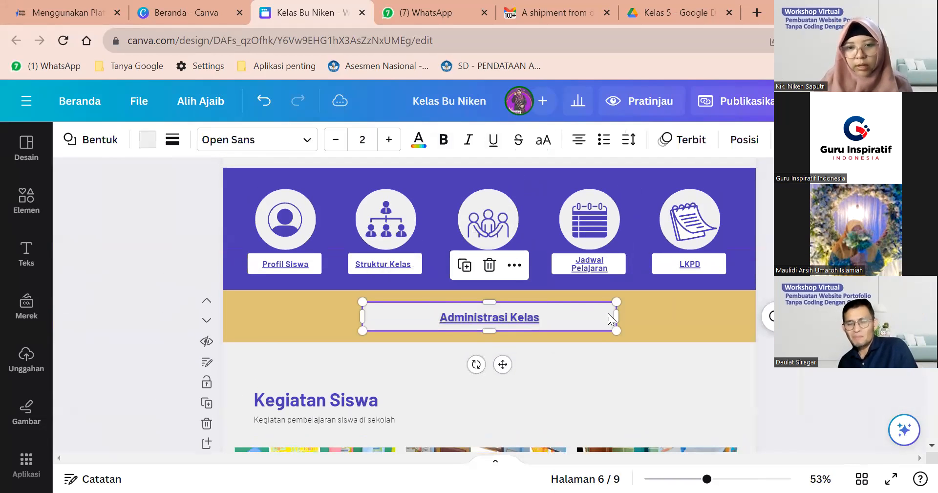
left_click(645, 311)
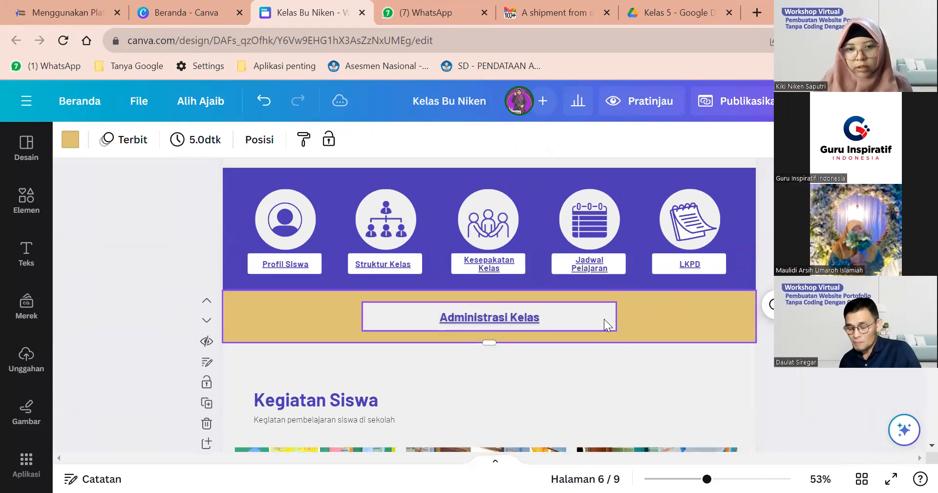
left_click(604, 319)
right_click(604, 318)
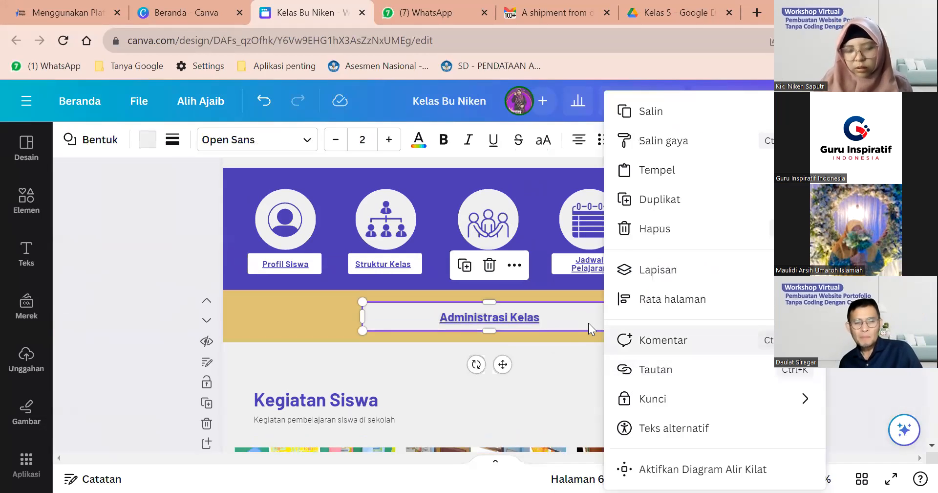
left_click(643, 322)
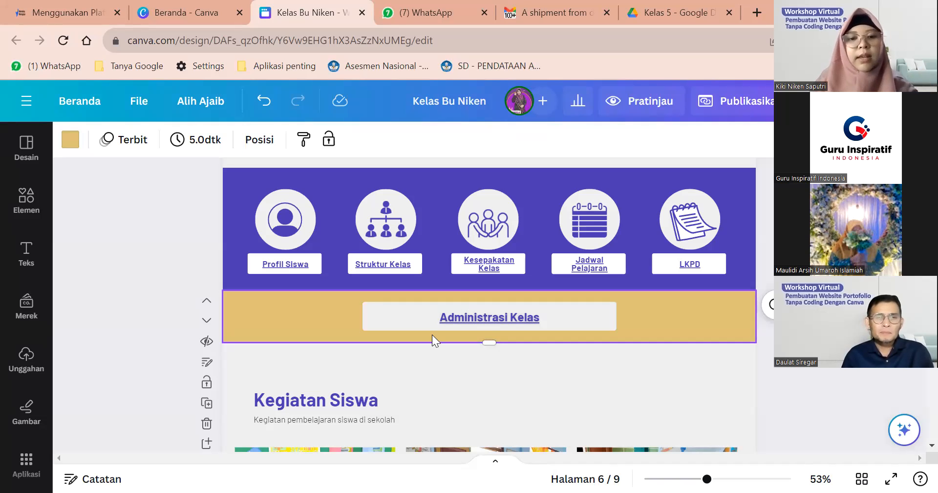
Step: Look through all the website's pages, from the Kelas Bu Niken header to the contact section and back
scroll(432, 334, "up", 20)
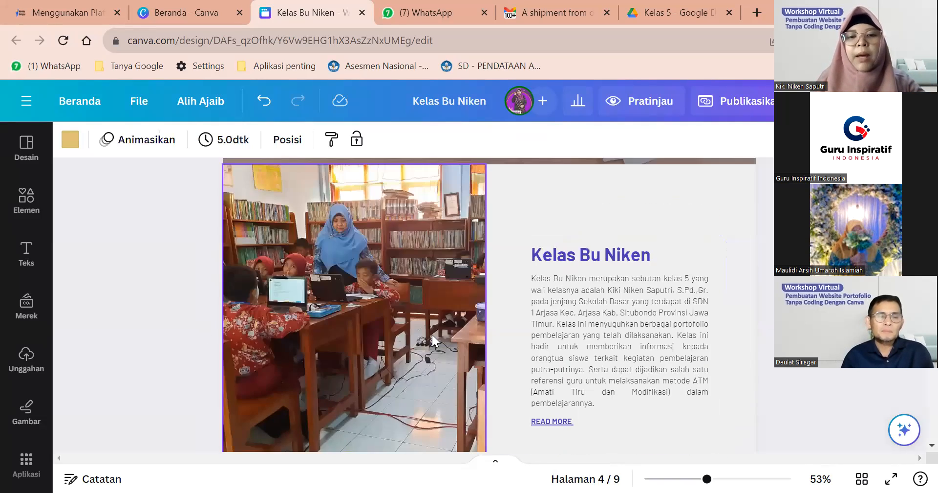
left_click(403, 238)
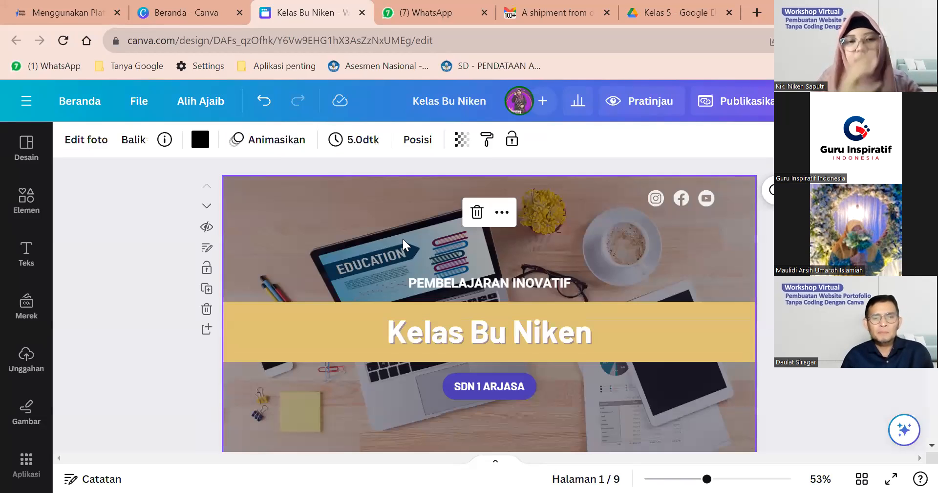
scroll(403, 240, "down", 10)
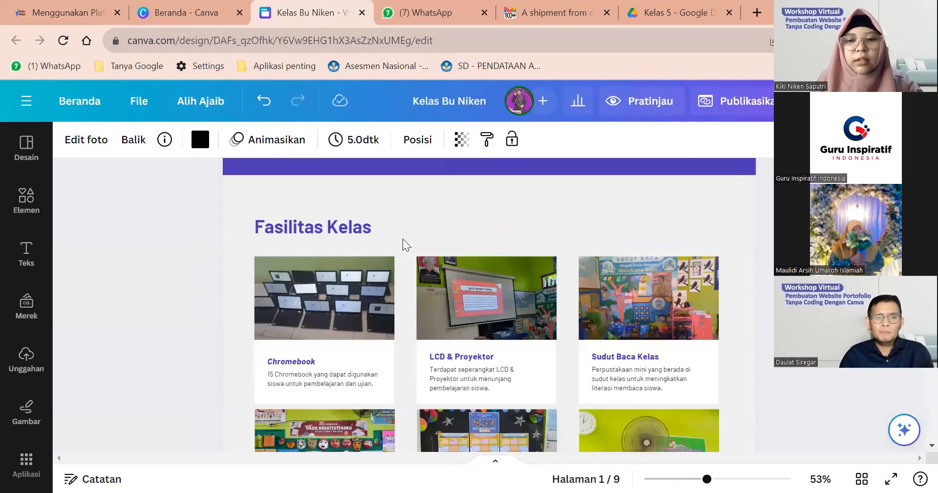
scroll(402, 240, "down", 15)
scroll(402, 239, "down", 20)
scroll(404, 242, "up", 3)
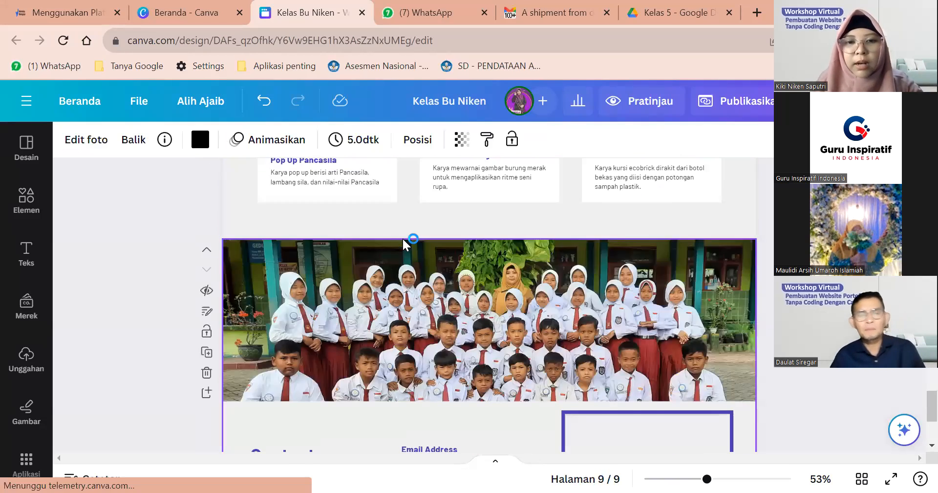
scroll(404, 243, "up", 20)
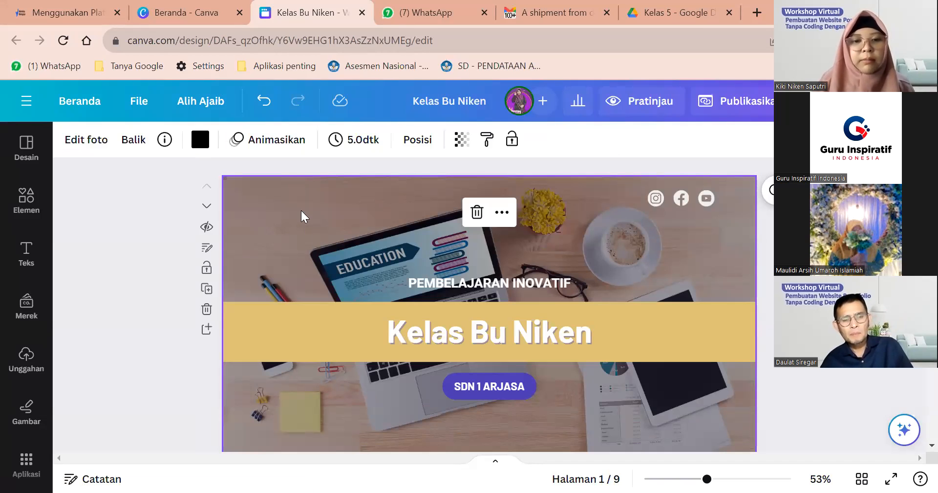
Step: Try the Geser Datar page animation on the Kelas Bu Niken header page
left_click(273, 140)
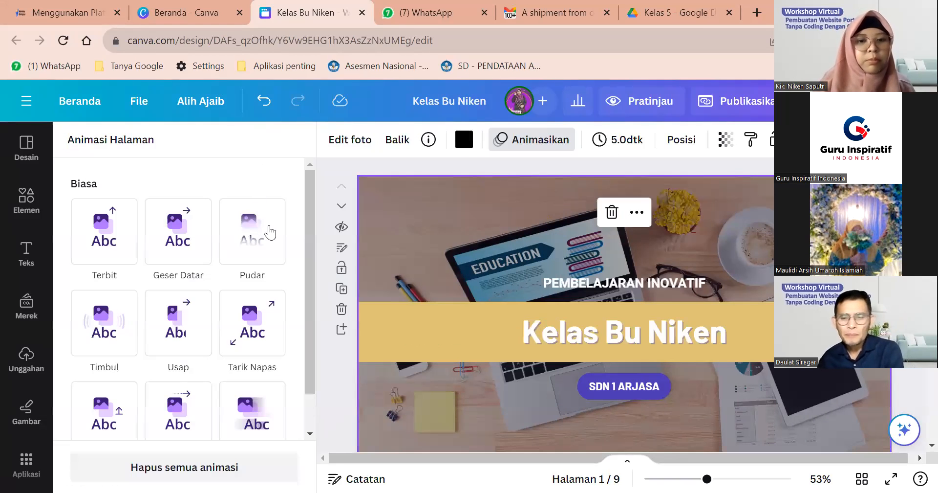
left_click(268, 230)
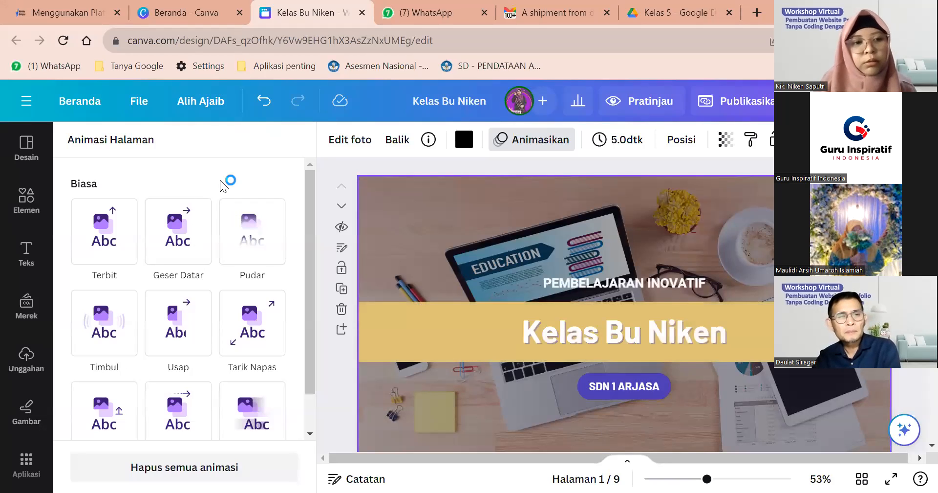
left_click(457, 202)
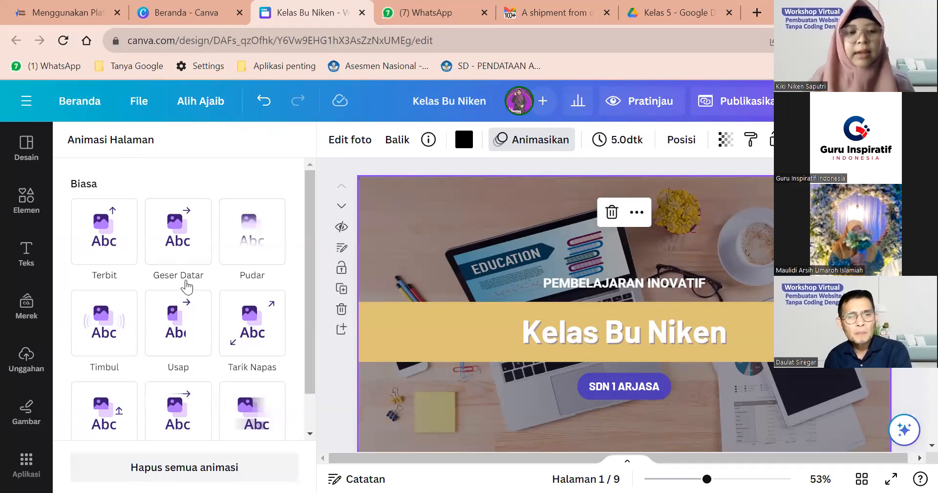
scroll(186, 288, "down", 1)
scroll(182, 283, "up", 1)
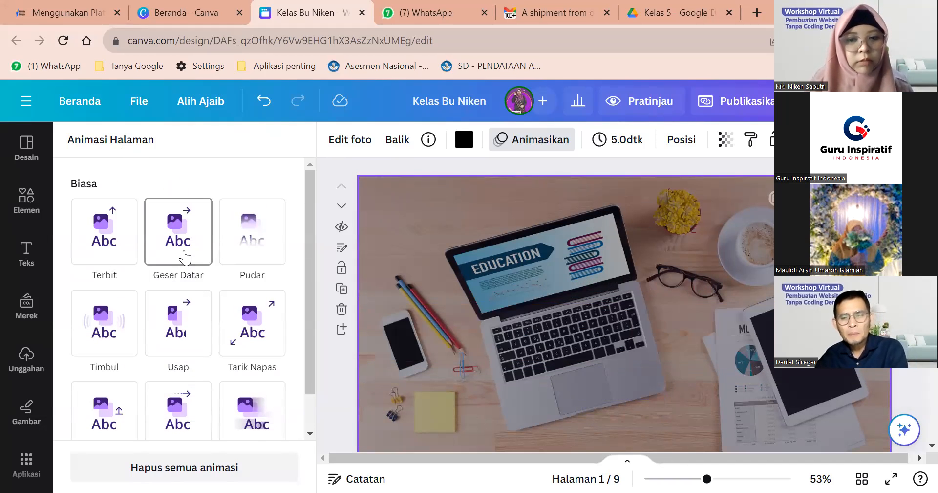
left_click(186, 256)
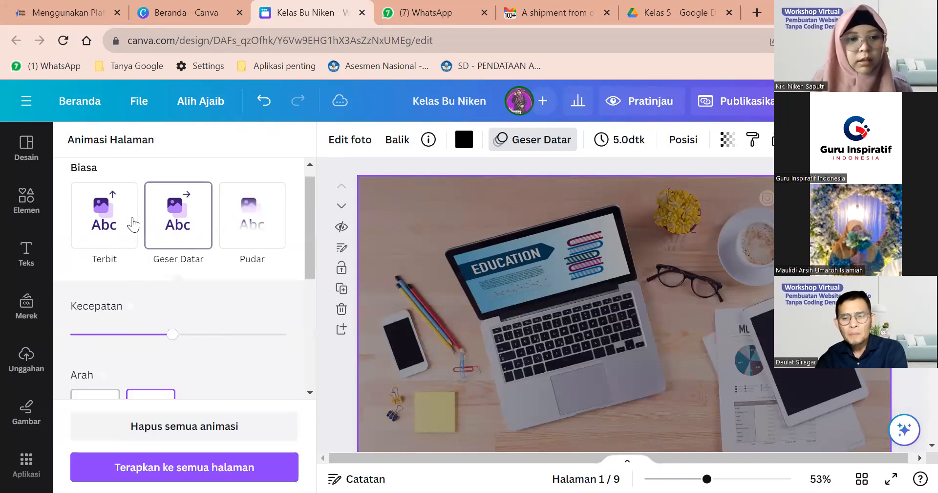
Step: Apply the Terbit page animation to the Kelas Bu Niken header page and preview the other animation styles
scroll(126, 210, "down", 1)
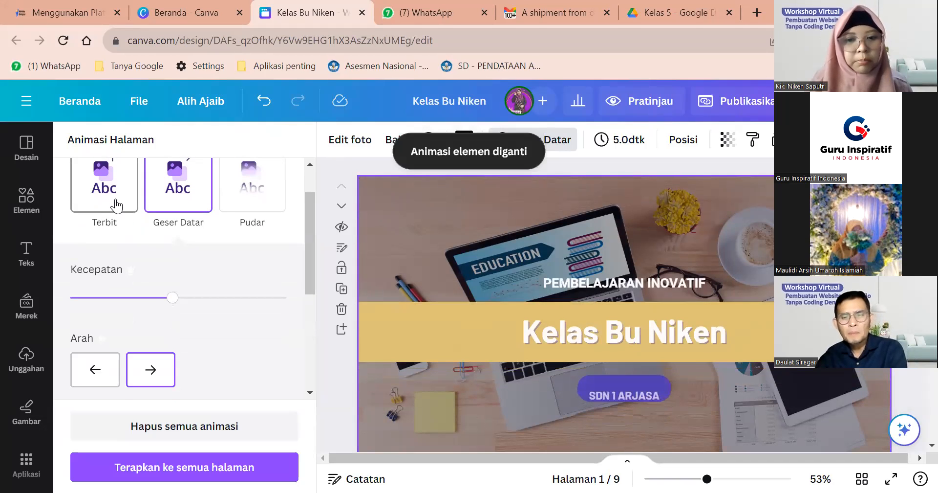
left_click(128, 224)
scroll(191, 325, "down", 2)
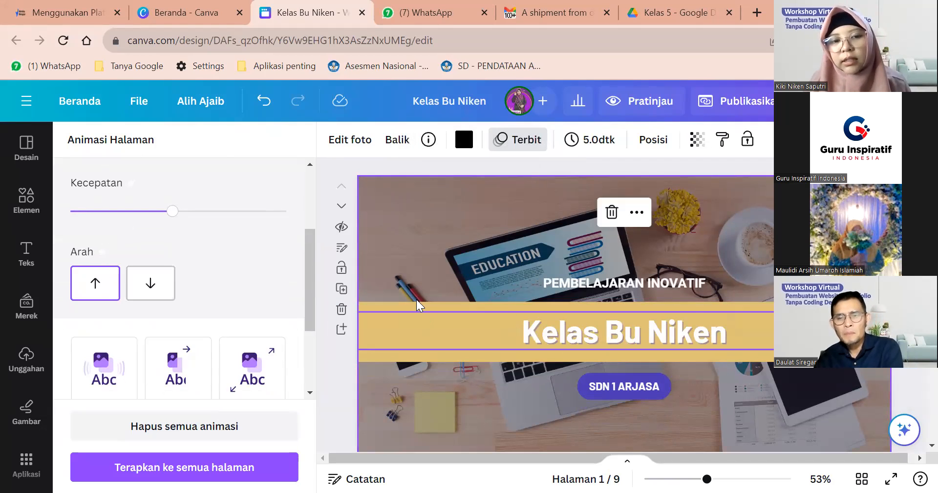
scroll(155, 234, "down", 2)
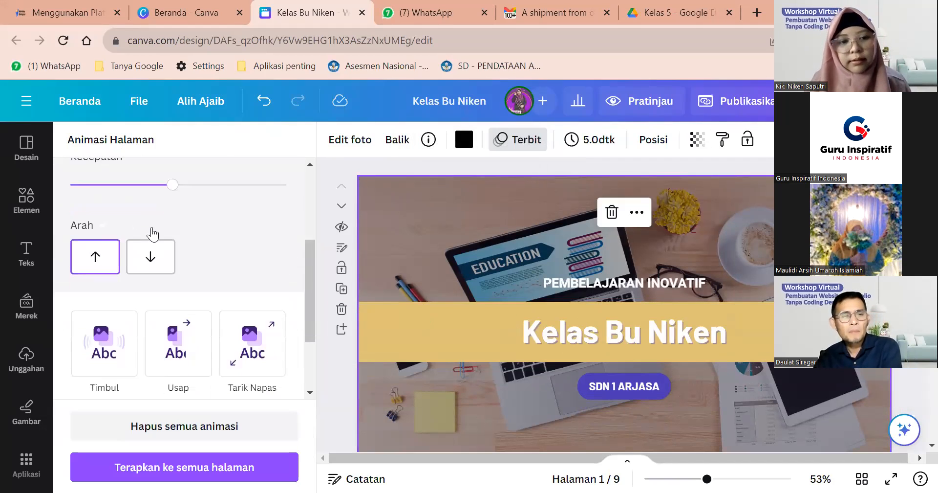
left_click(151, 228)
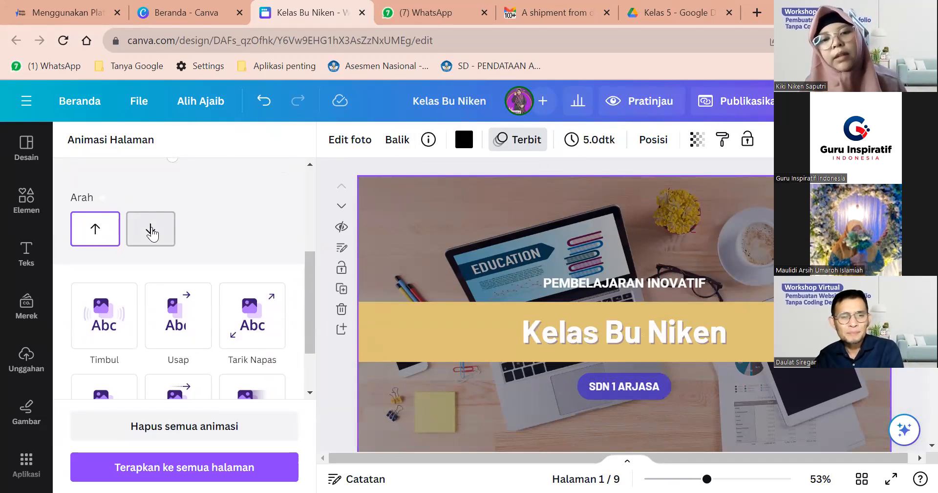
scroll(183, 356, "down", 2)
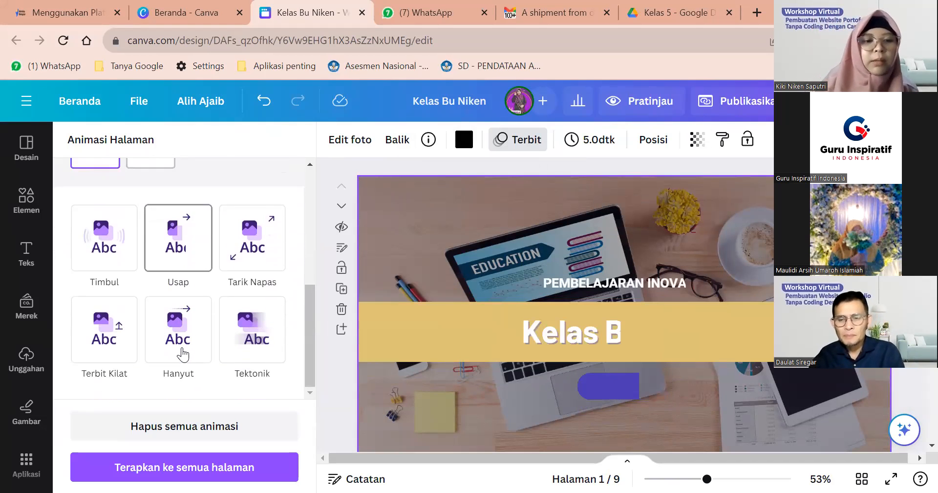
scroll(184, 356, "up", 5)
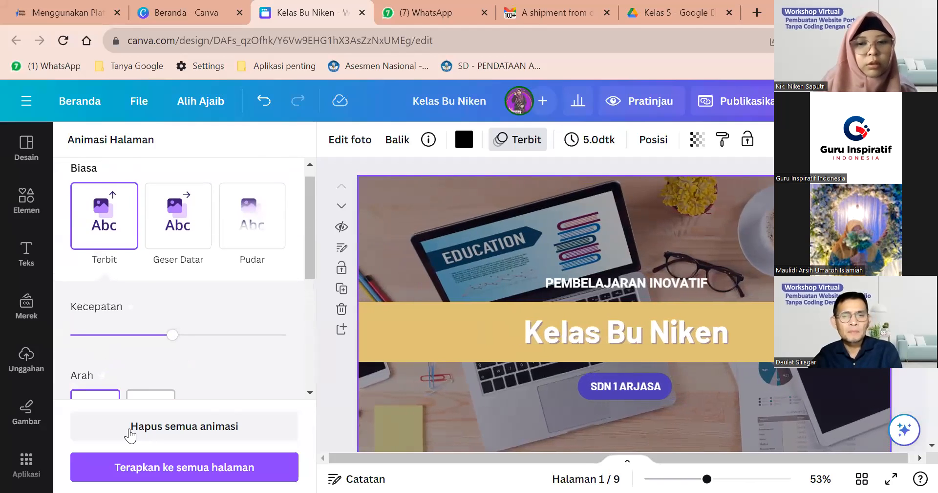
Step: Slow down the header page's Terbit animation to about a third of the speed range and set its direction to downward
left_click_drag(172, 335, 132, 341)
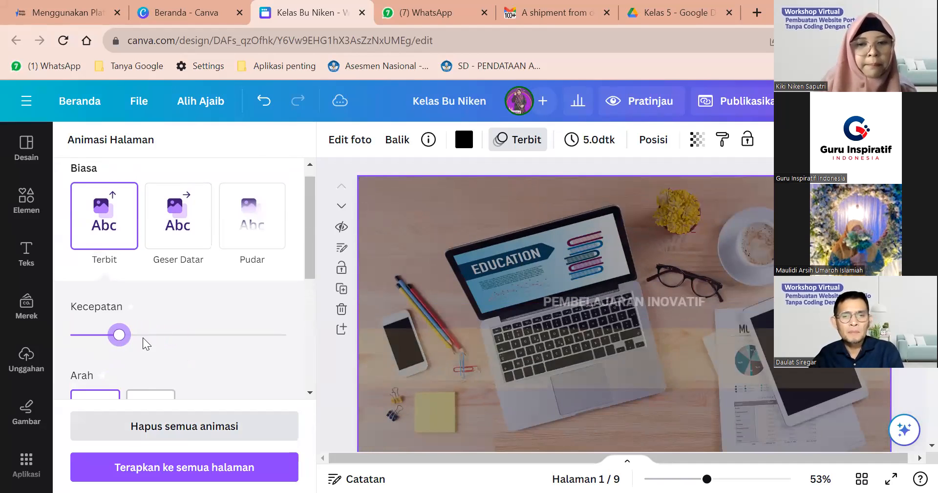
scroll(153, 288, "down", 3)
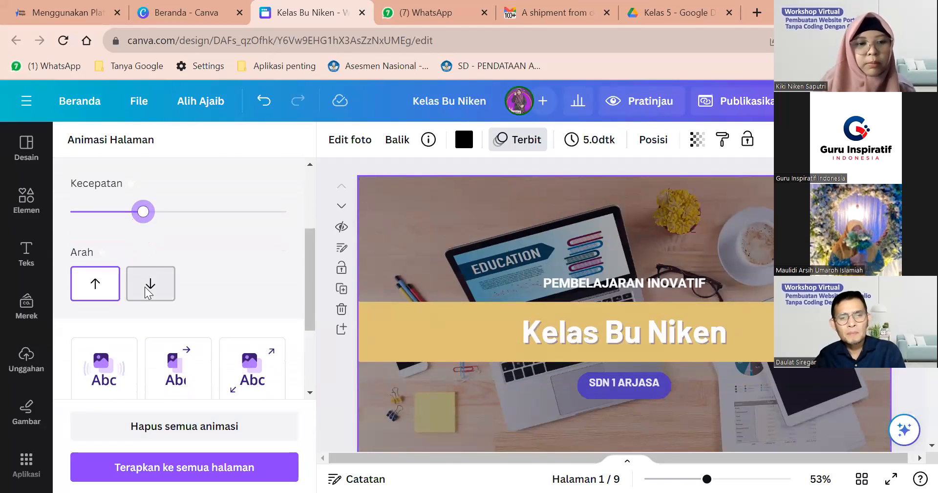
left_click(146, 291)
left_click(95, 289)
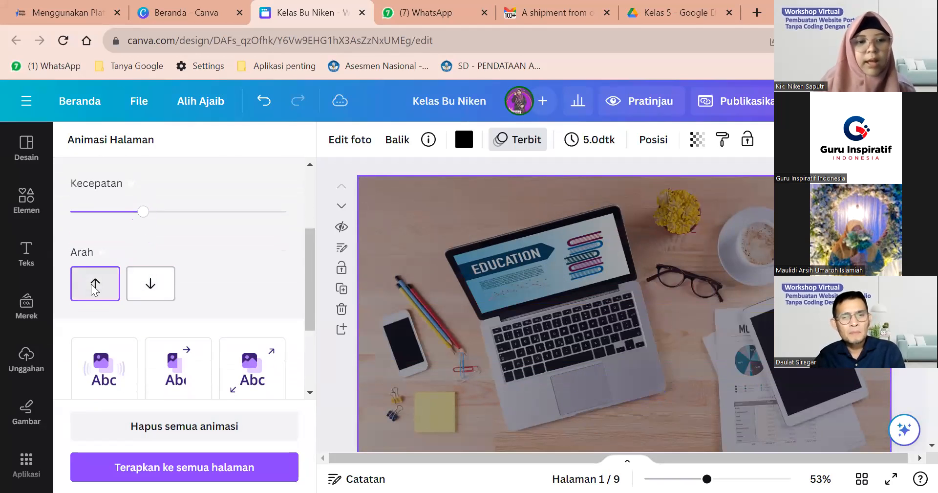
left_click(151, 289)
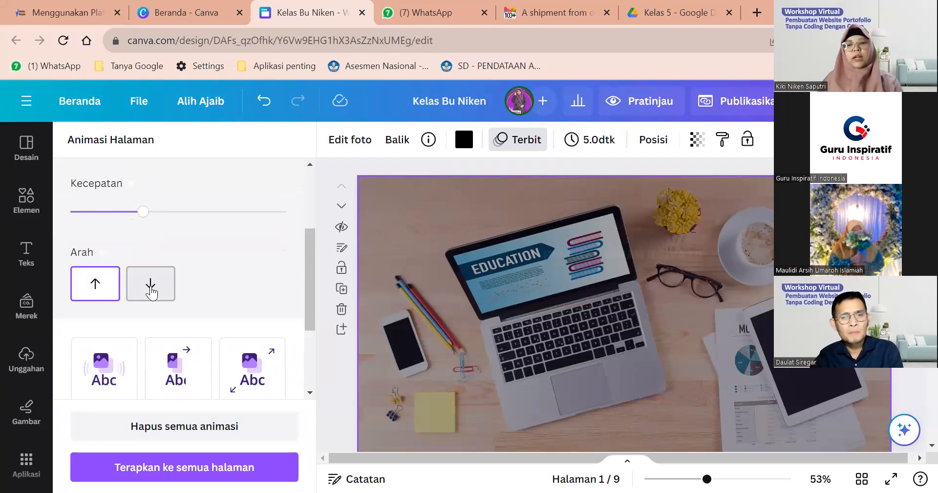
Step: Look through the available page animation styles and settings for the header page, from Terbit to Tektonik
scroll(129, 343, "down", 1)
scroll(130, 344, "down", 3)
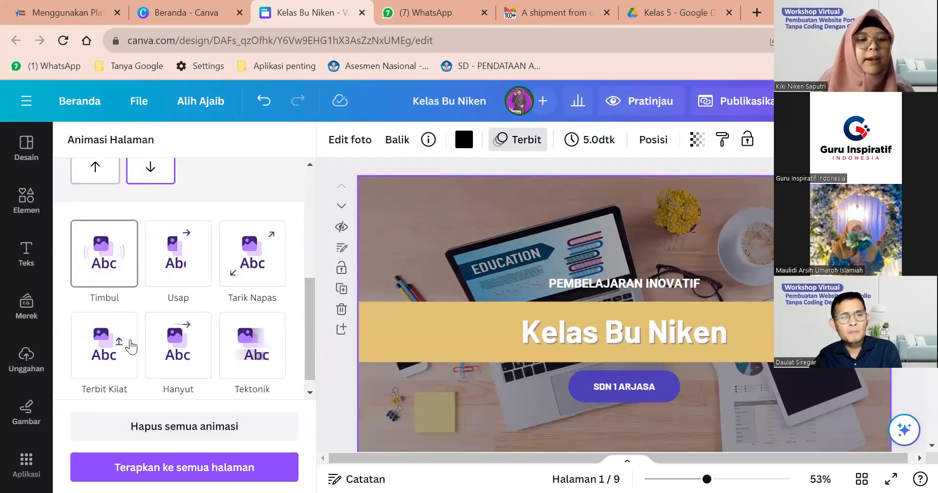
scroll(130, 343, "up", 8)
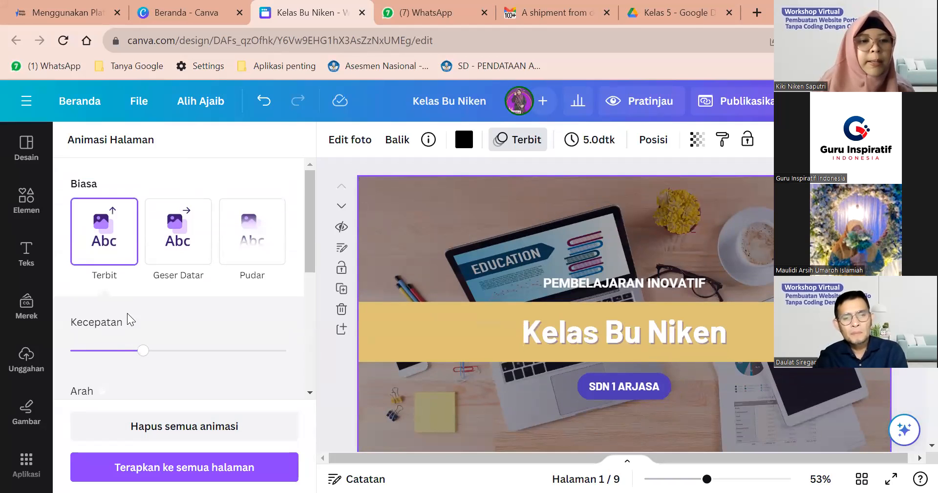
scroll(129, 327, "down", 5)
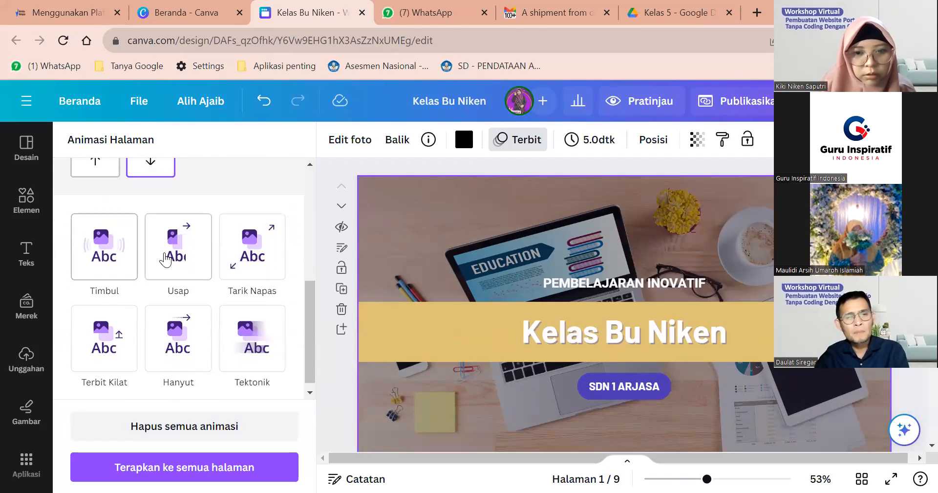
scroll(166, 259, "up", 1)
scroll(165, 259, "up", 5)
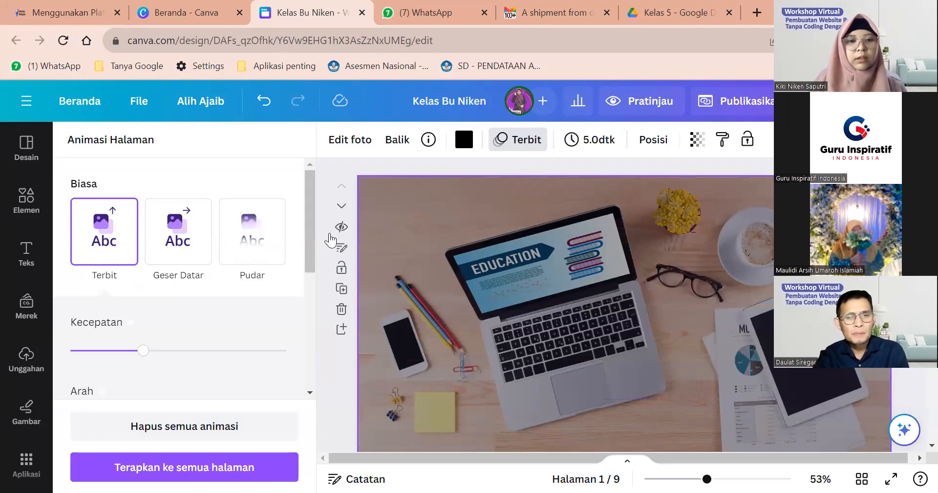
left_click_drag(314, 245, 322, 398)
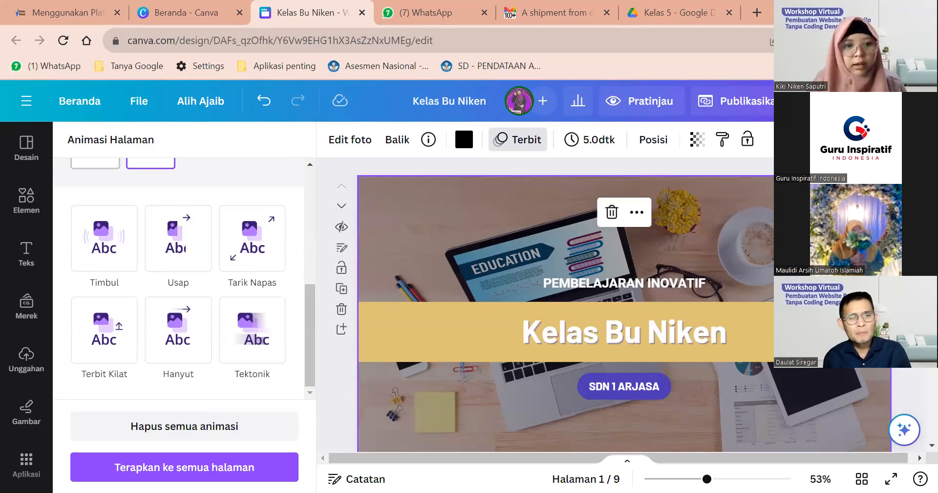
scroll(304, 281, "up", 5)
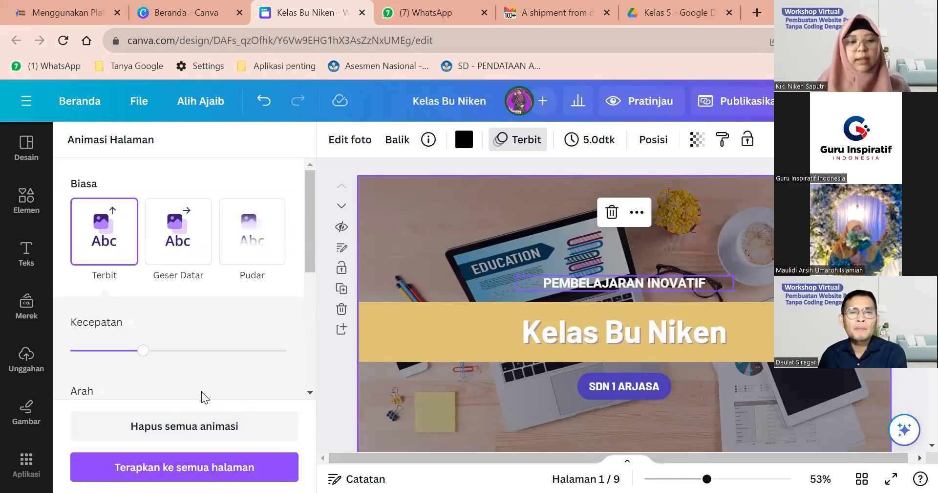
scroll(137, 381, "down", 1)
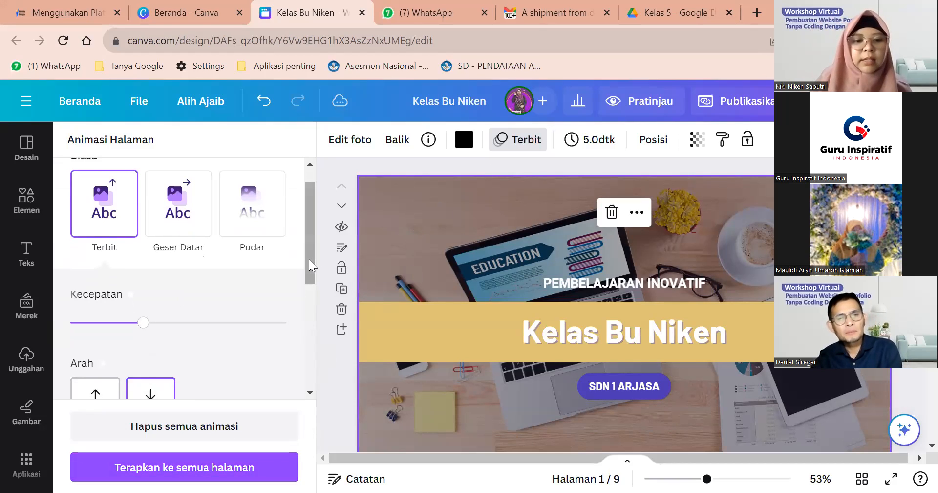
scroll(311, 268, "down", 5)
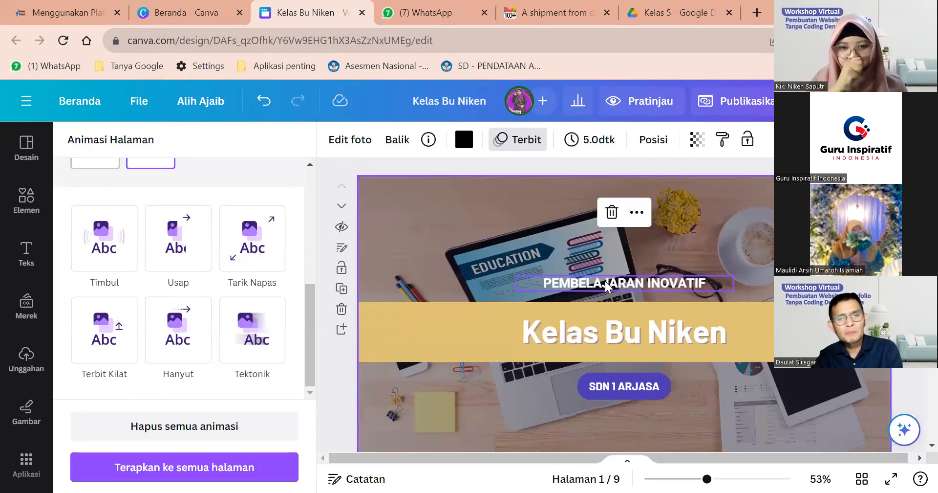
Step: Try the Tektonik text animation on the Kelas Bu Niken header title with a slightly higher intensity
left_click(602, 330)
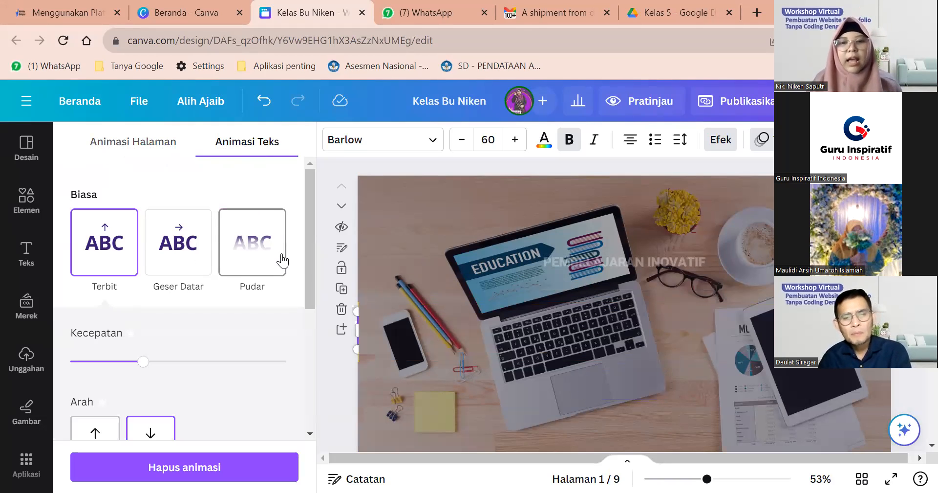
scroll(295, 248, "down", 5)
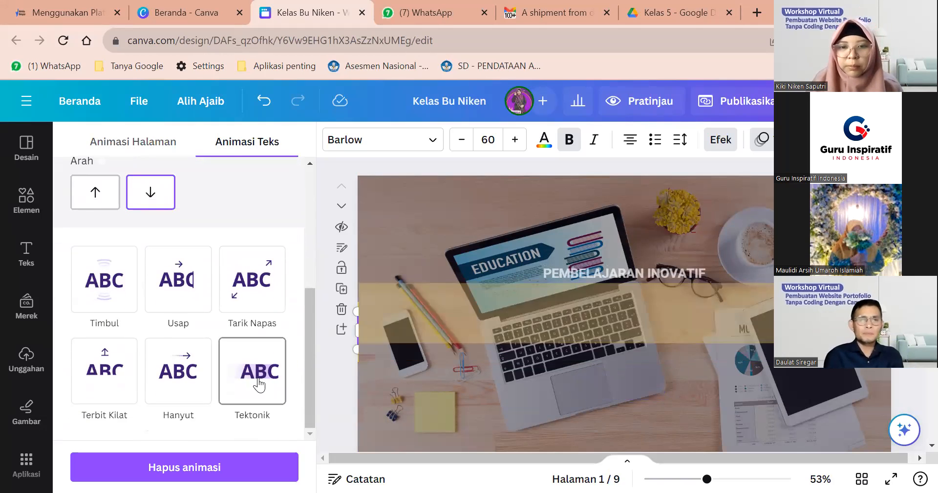
left_click(190, 381)
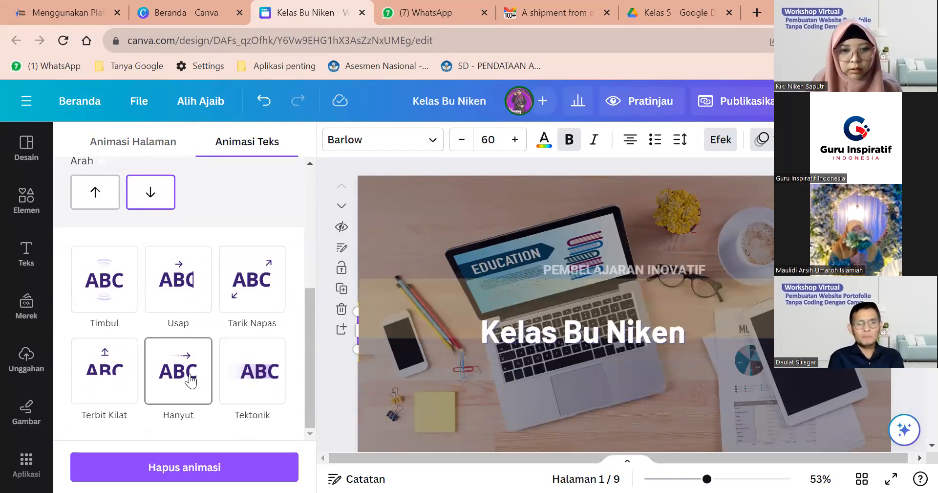
scroll(224, 300, "up", 5)
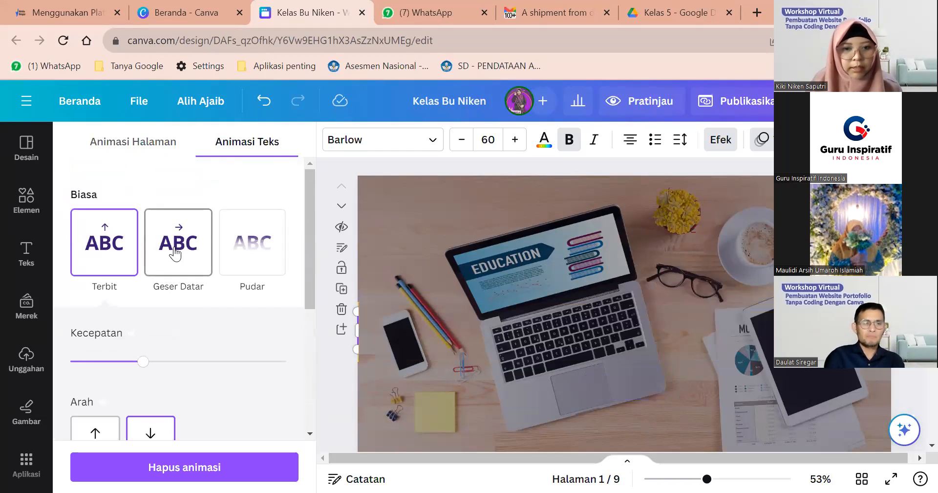
scroll(175, 253, "down", 5)
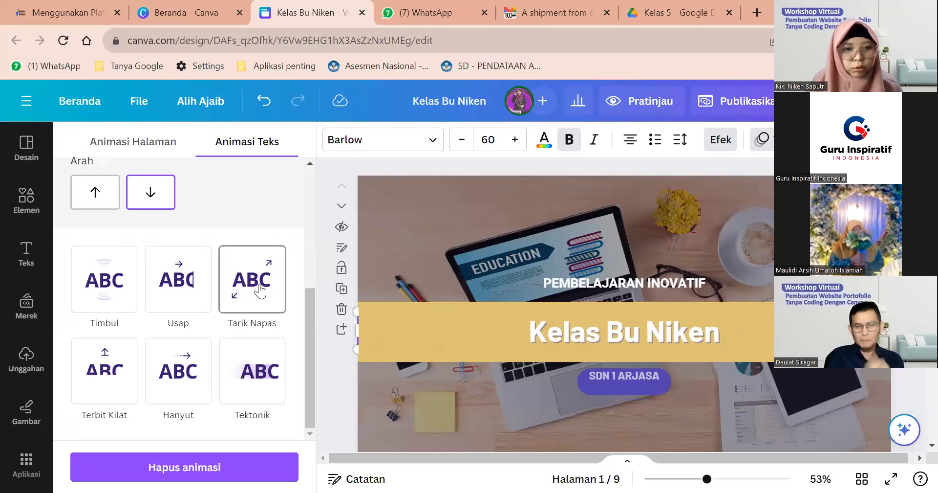
left_click(251, 380)
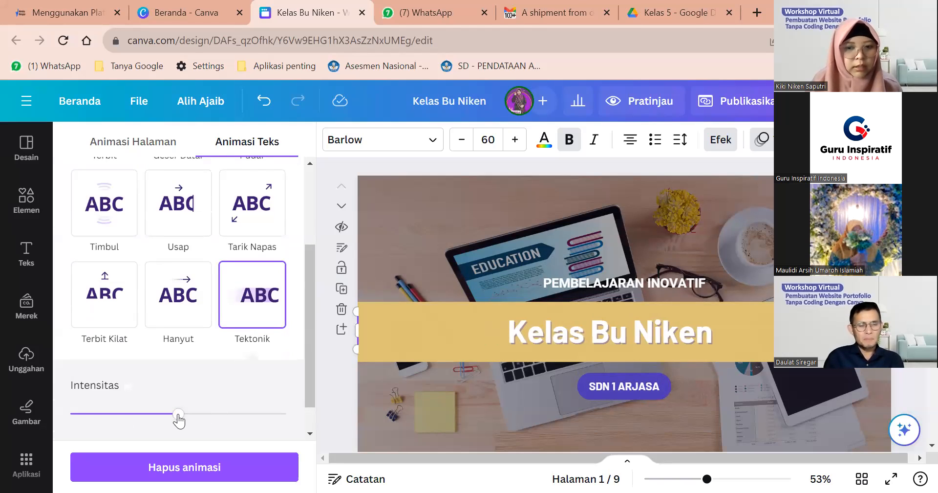
mouse_move(179, 419)
left_mouse_down()
mouse_move(138, 415)
mouse_move(184, 417)
left_mouse_up()
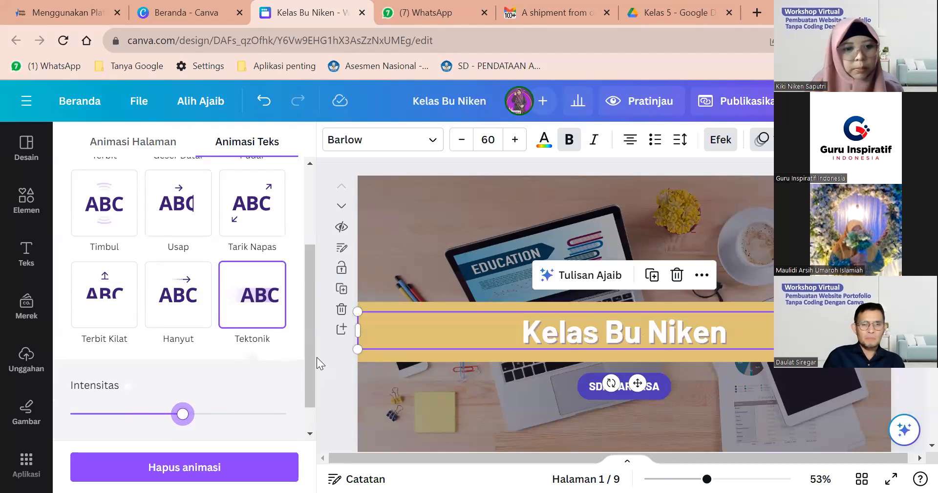
Step: Apply the Timbul text animation to the Kelas Bu Niken header title and reduce its speed to about a third of the range
left_click_drag(310, 354, 314, 250)
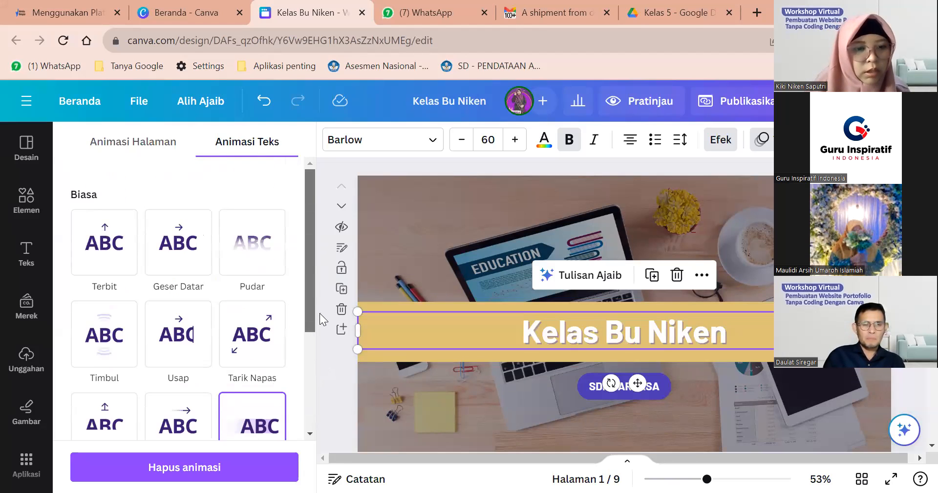
scroll(293, 313, "down", 1)
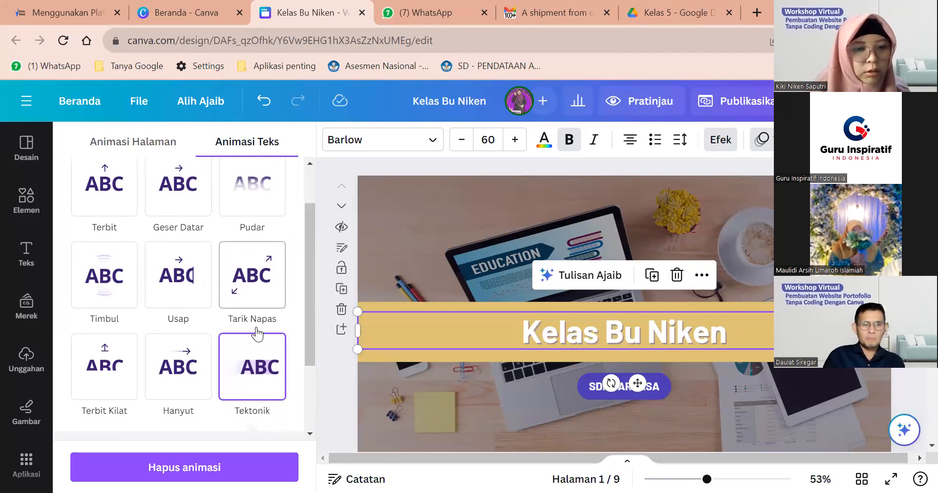
left_click(90, 284)
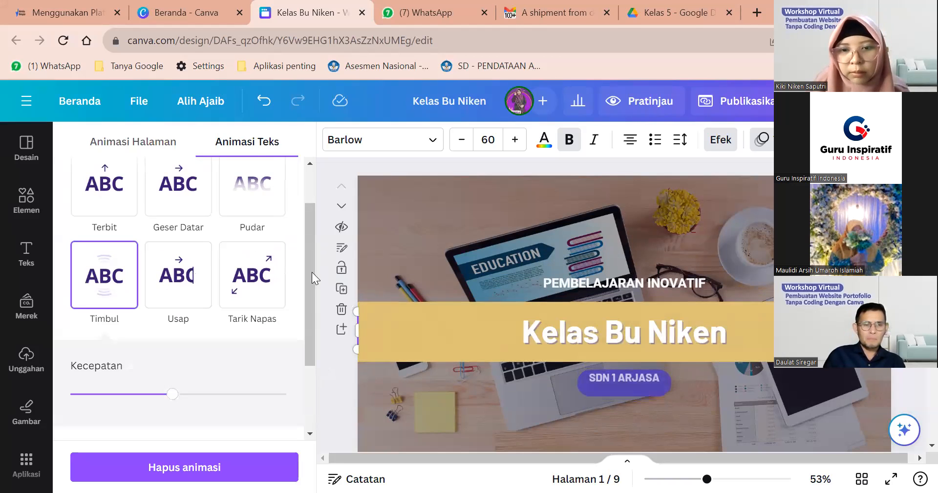
left_click_drag(172, 394, 125, 397)
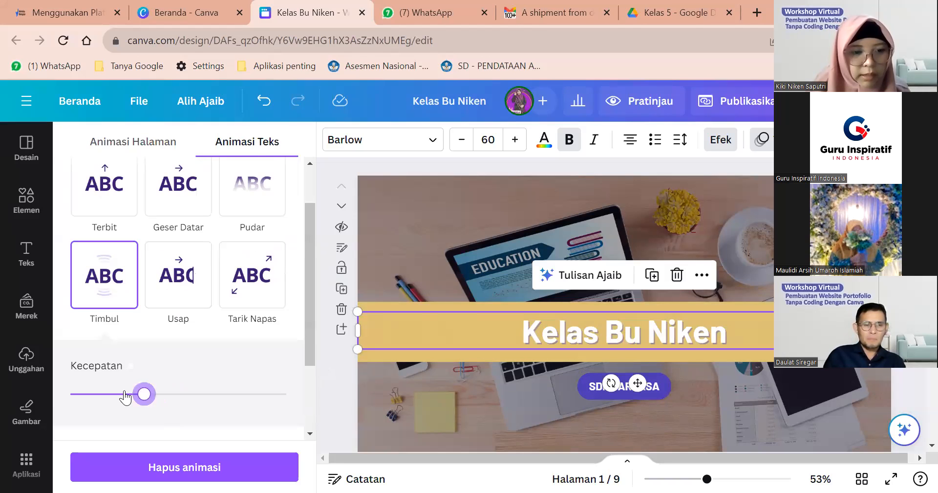
left_click(99, 393)
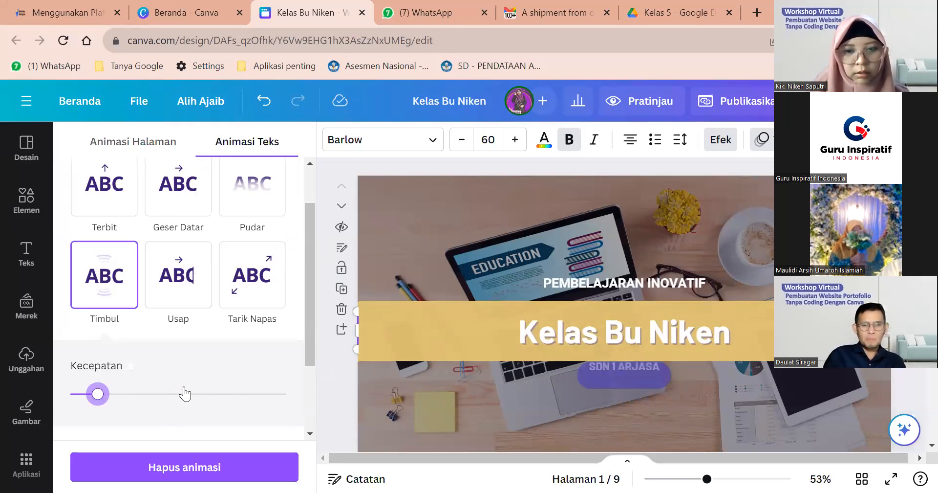
left_click(239, 393)
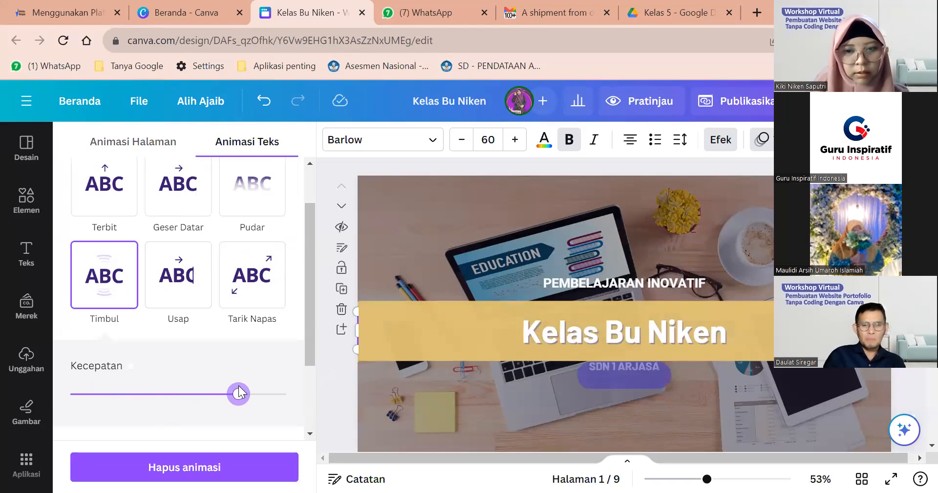
left_click(135, 394)
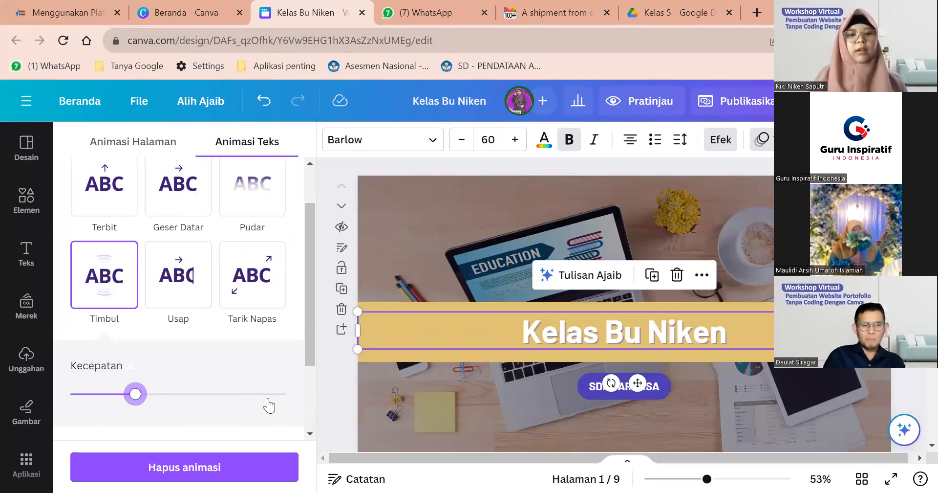
Step: Apply the Usap page animation to the second page with the class description and extend it to all pages
scroll(268, 405, "down", 2)
left_click(510, 244)
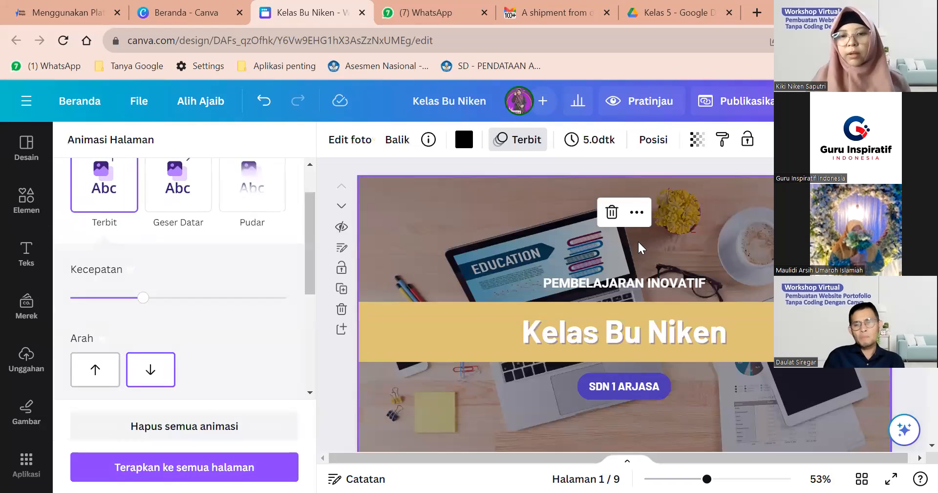
scroll(638, 239, "down", 5)
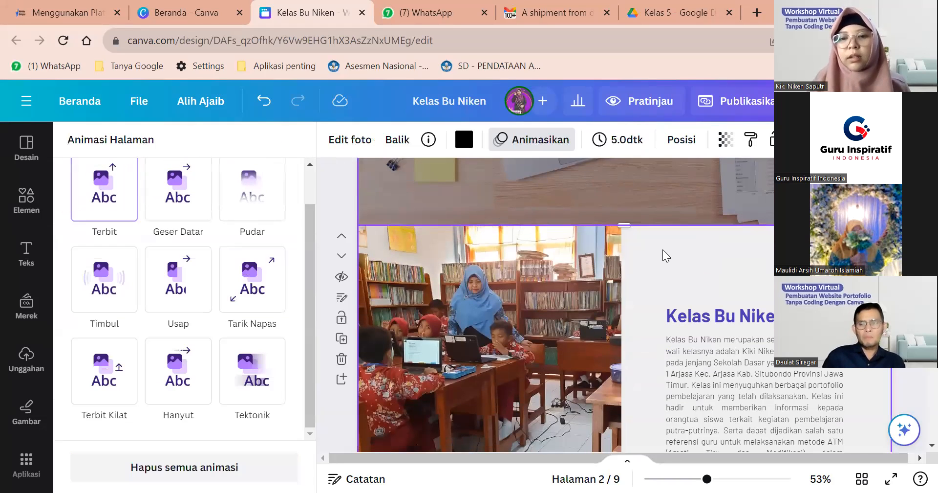
left_click(662, 249)
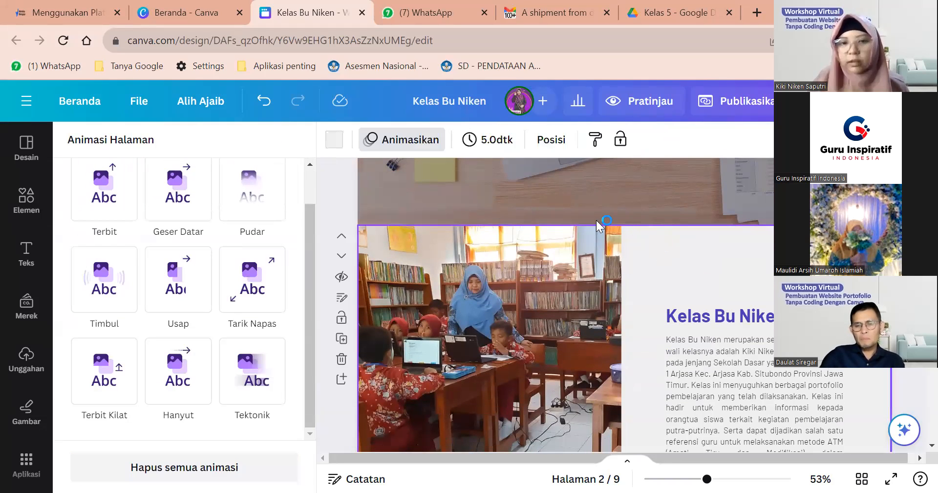
left_click(679, 282)
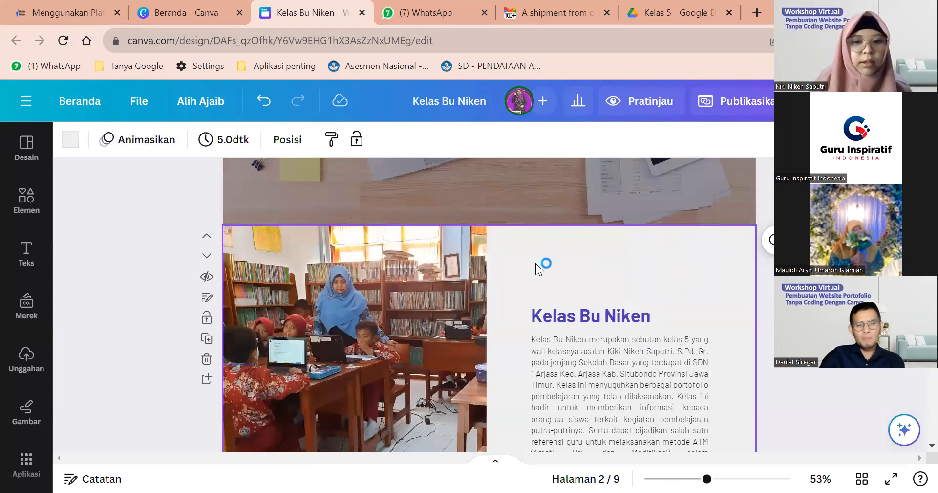
left_click(128, 142)
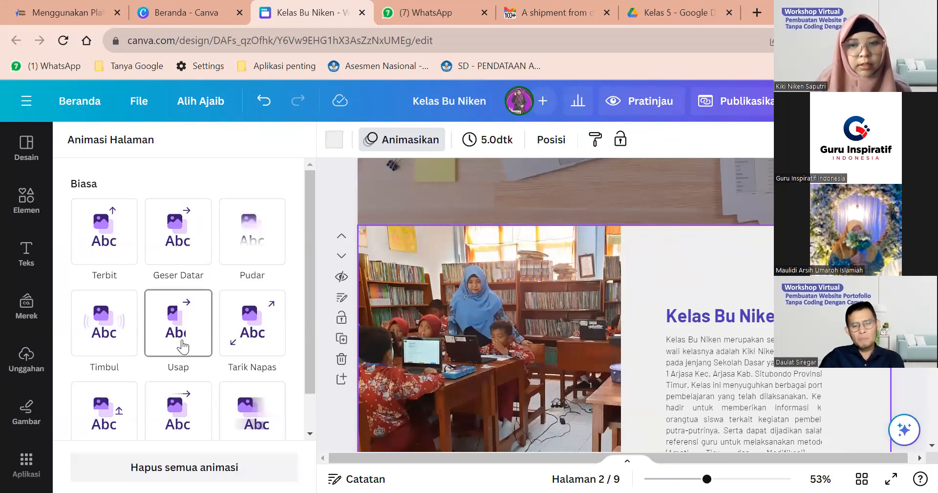
left_click(183, 343)
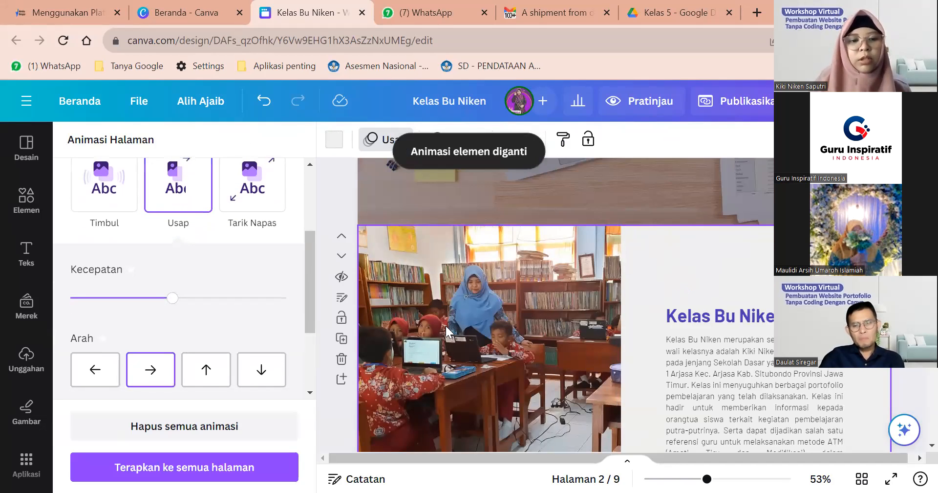
left_click(220, 468)
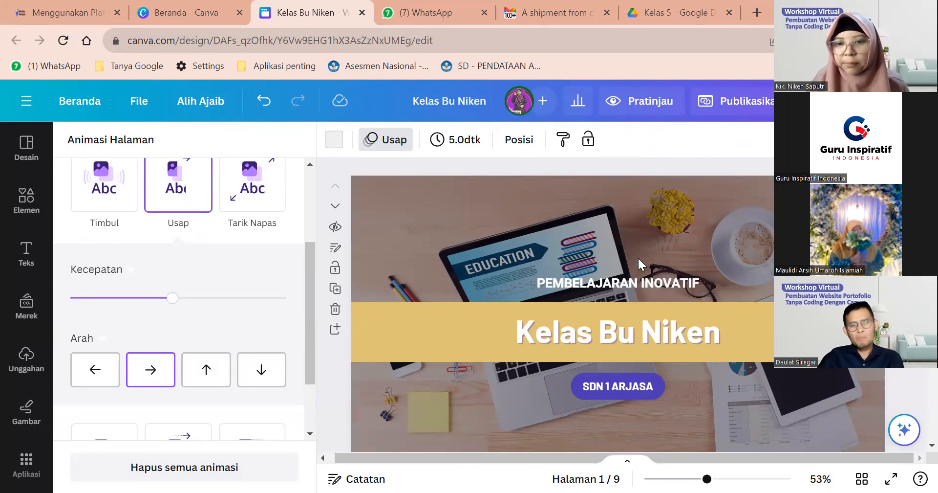
Step: Check the text animation of the Jadwal Pelajaran label on page 5
scroll(638, 257, "down", 15)
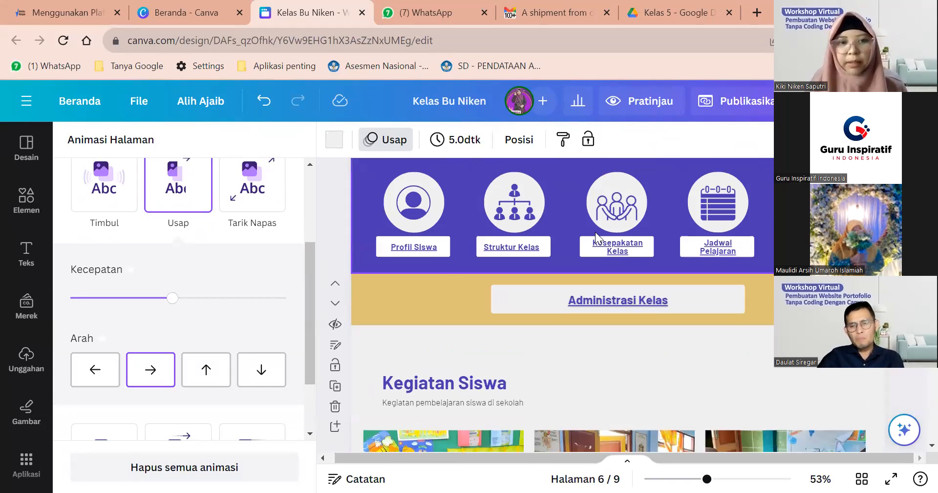
left_click(718, 247)
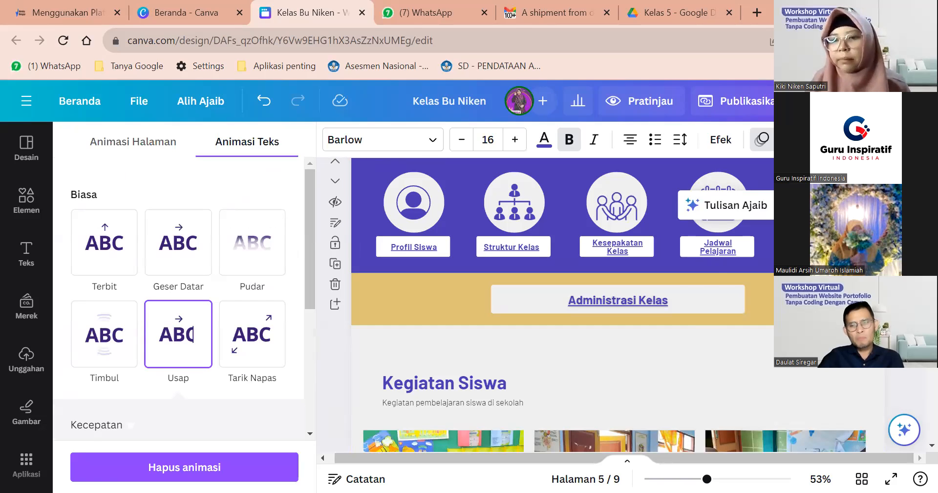
Step: Close the animation options and open the link behind the LKPD label on page 5
key("Escape")
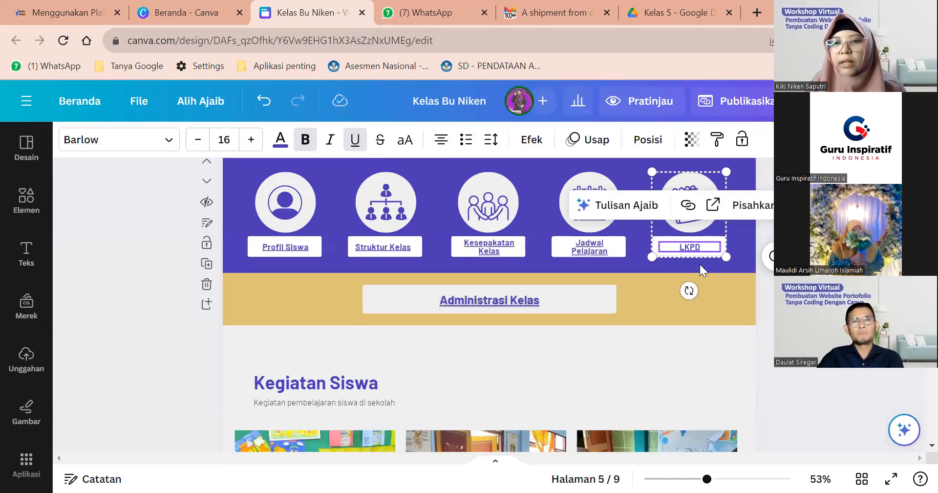
scroll(699, 257, "up", 1)
scroll(700, 257, "down", 2)
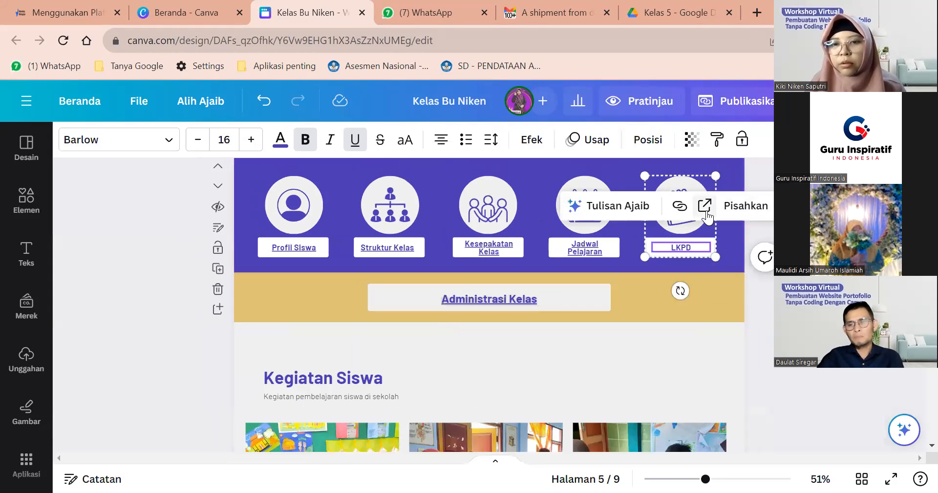
left_click(705, 208)
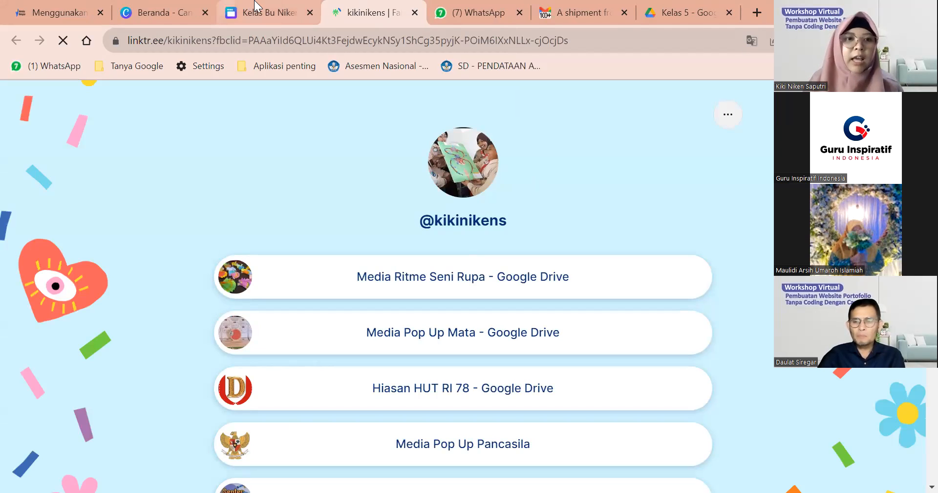
Step: Return to the Canva design, open the Administrasi Kelas link and look through the files in its Google Drive folder
key("ctrl+shift+Tab")
left_click(491, 265)
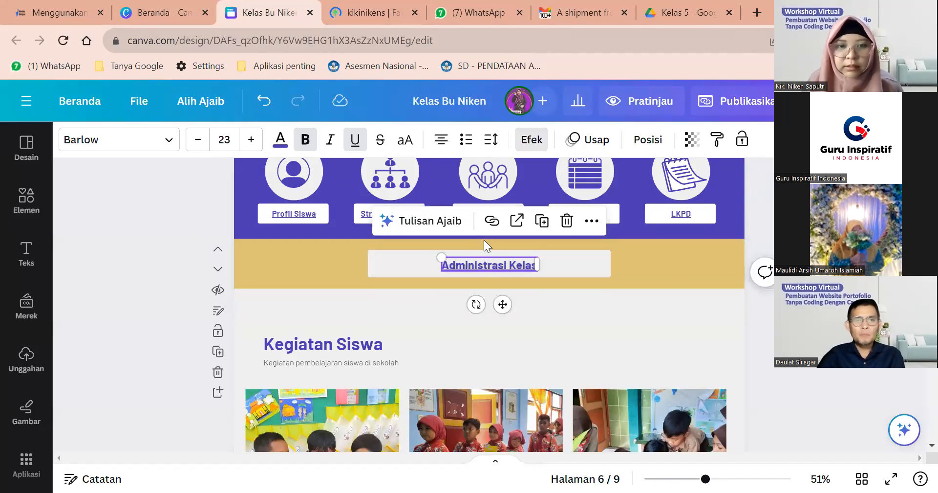
left_click(517, 221)
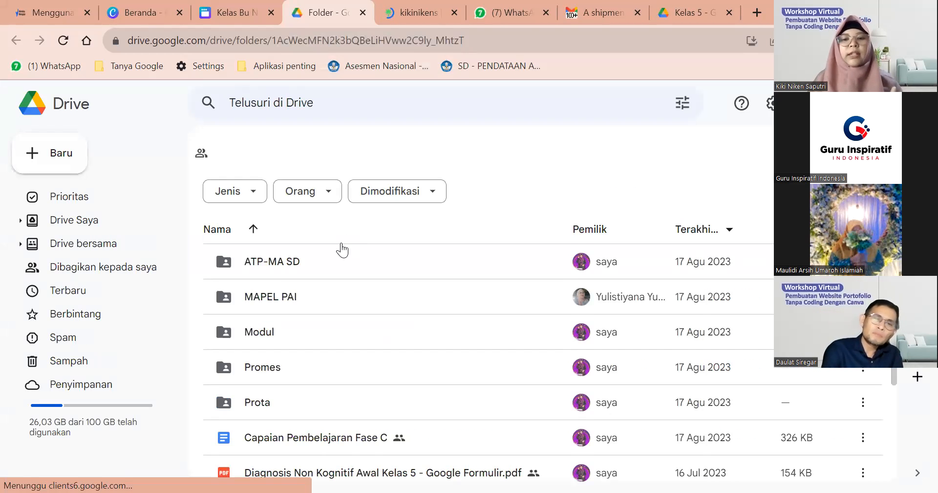
scroll(279, 286, "down", 1)
scroll(280, 286, "down", 3)
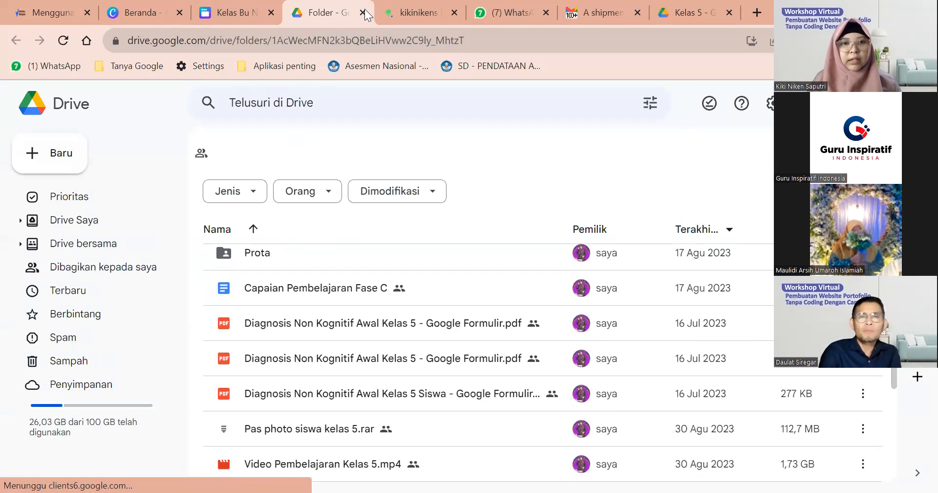
Step: Switch to the Linktree page opened from the LKPD label and look through its teaching media links
mouse_move(409, 4)
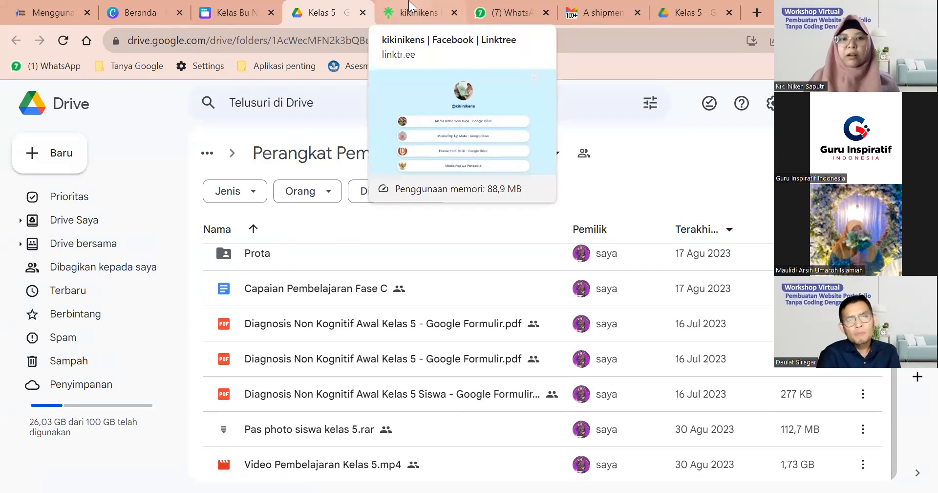
left_click(409, 7)
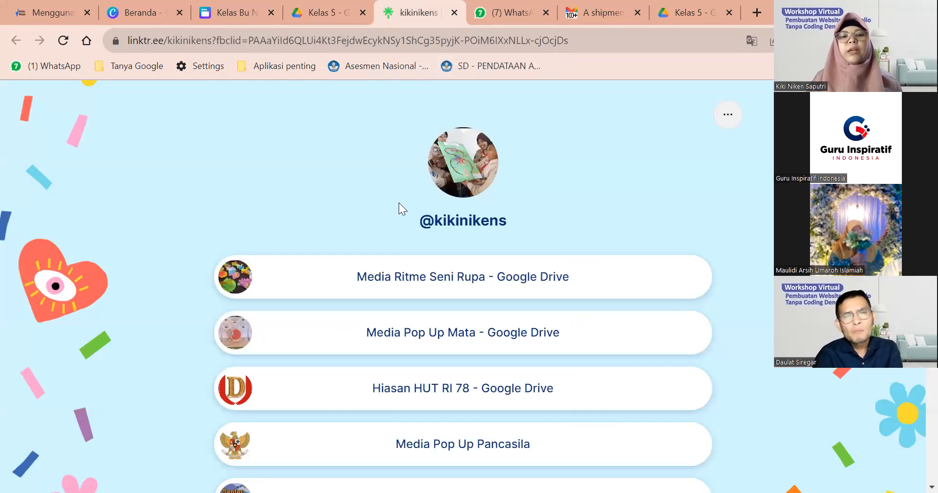
scroll(398, 202, "down", 3)
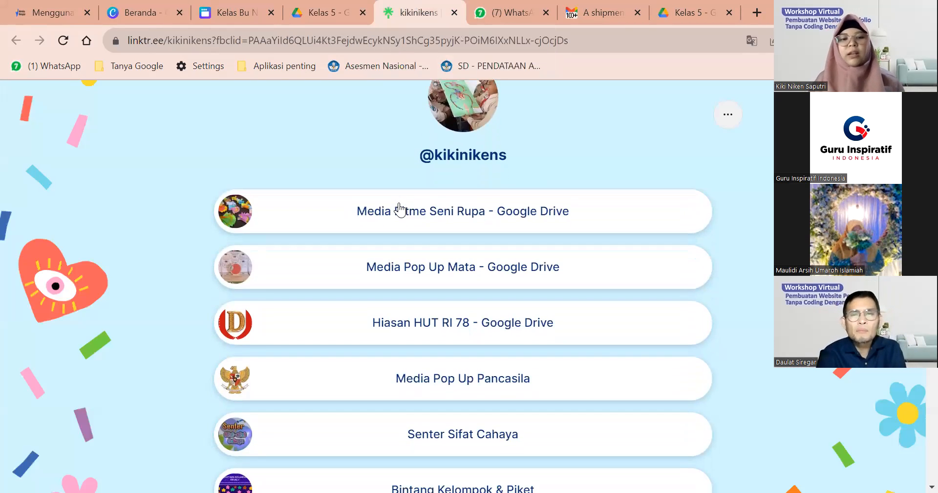
scroll(399, 202, "up", 3)
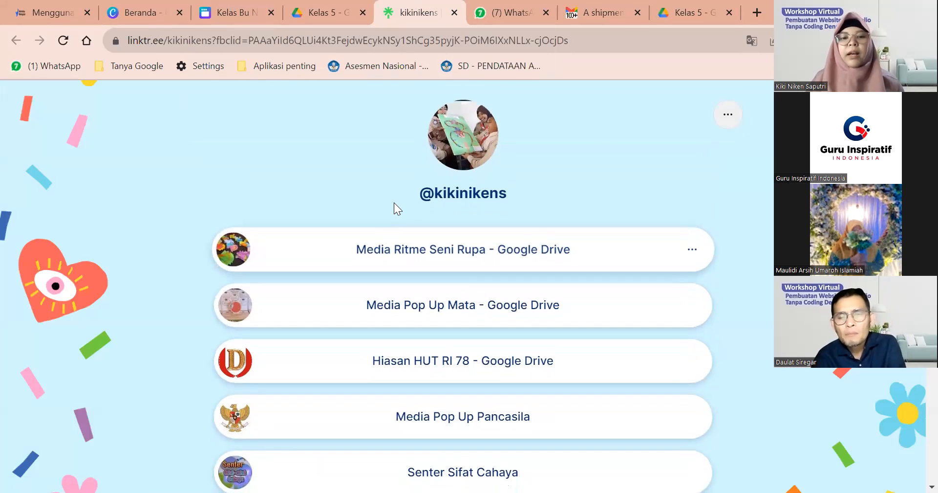
scroll(394, 201, "down", 1)
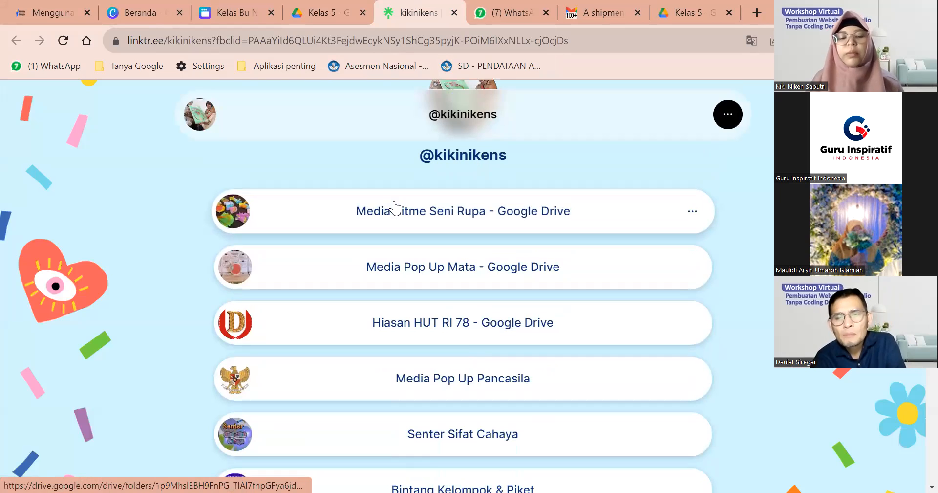
scroll(395, 207, "down", 1)
scroll(395, 208, "down", 3)
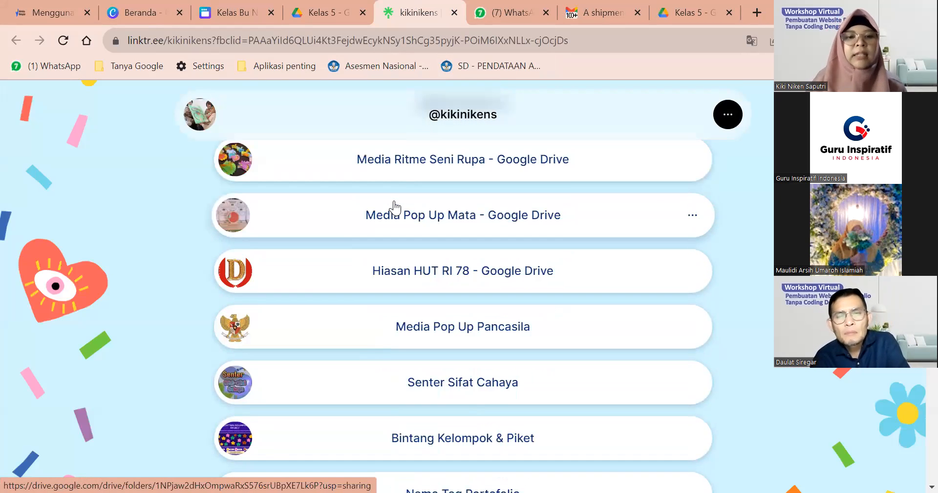
scroll(395, 208, "up", 3)
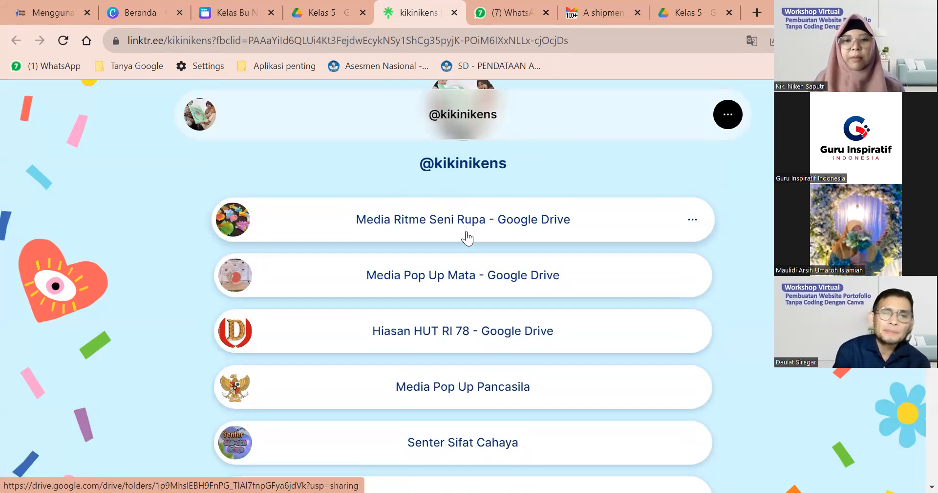
Step: Check the Google Drive folder behind the Media Ritme Seni Rupa link and close it to return to Linktree
left_click(434, 221)
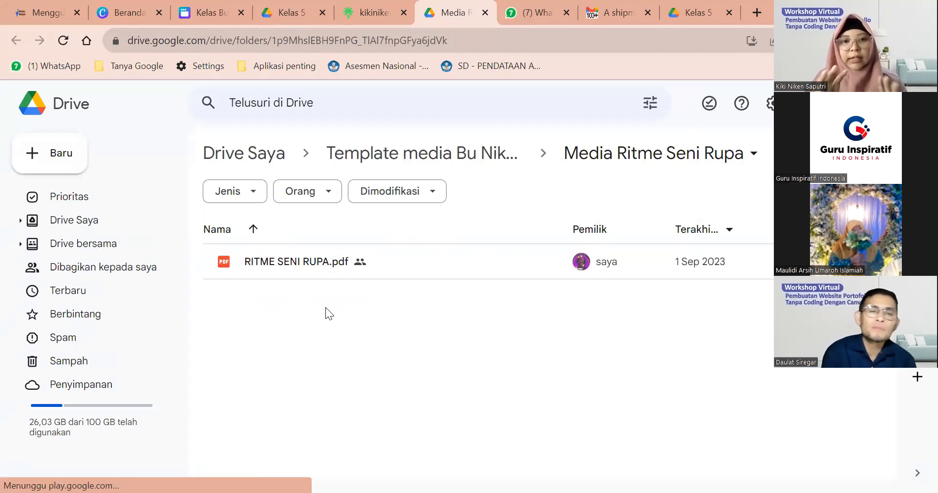
left_click(356, 9)
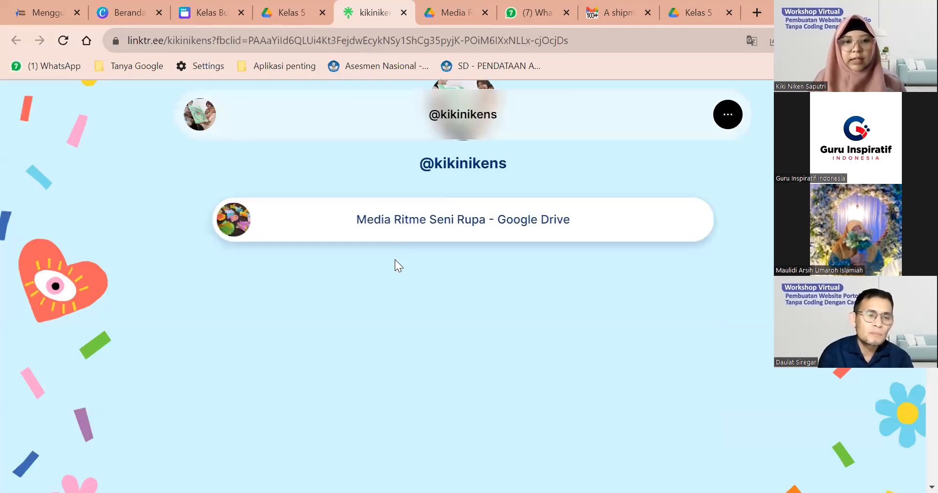
left_click(397, 224)
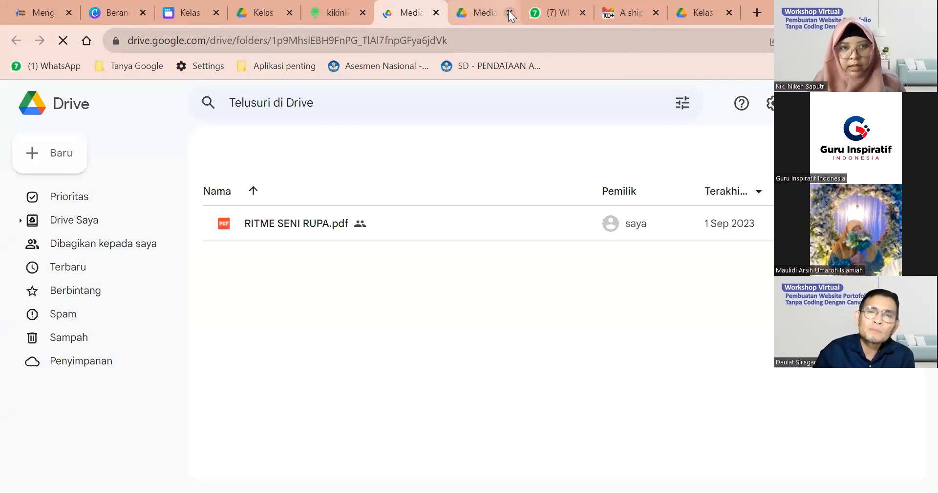
left_click(509, 12)
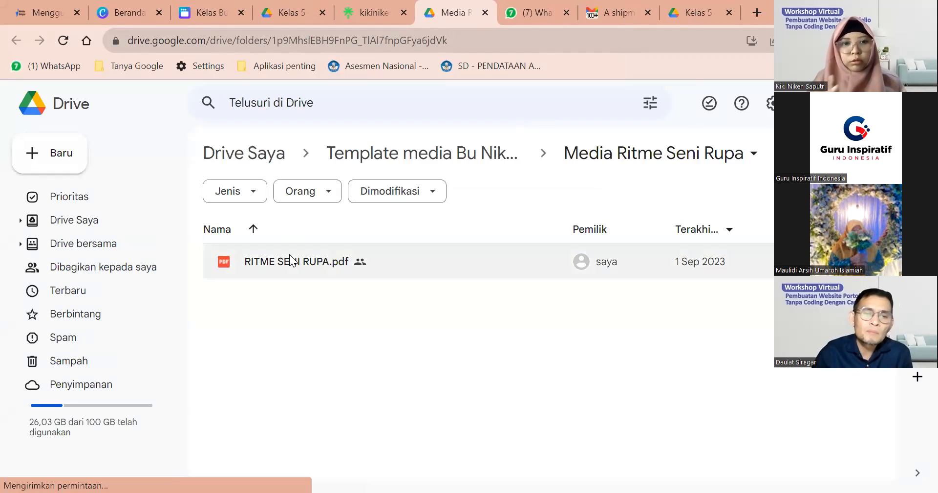
left_click(486, 13)
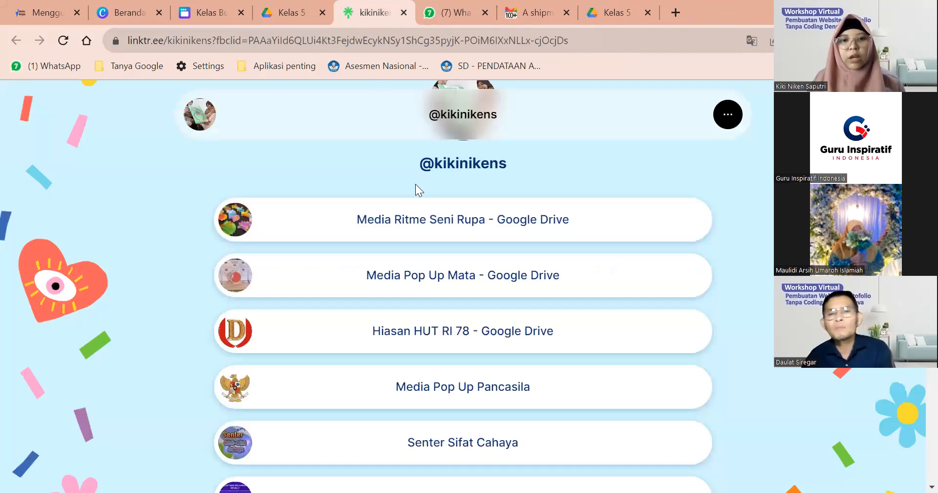
Step: Review the full list of Linktree media links, from Media Ritme Seni Rupa through JarBus (Jaring-jaring Kubus) Negara
scroll(415, 184, "down", 8)
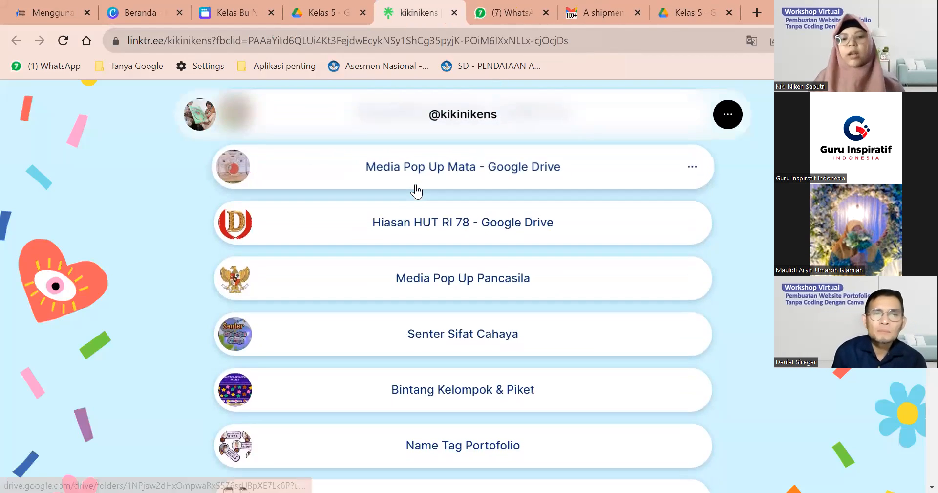
scroll(415, 191, "down", 2)
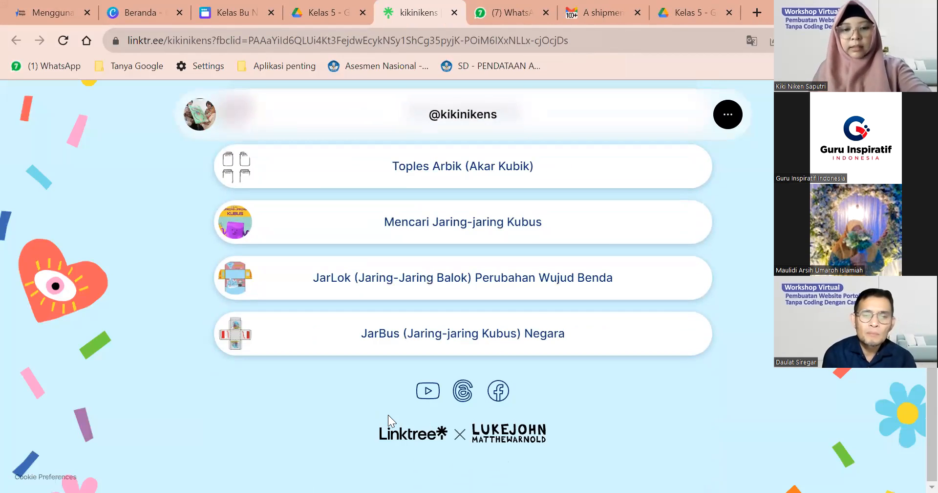
scroll(406, 209, "up", 5)
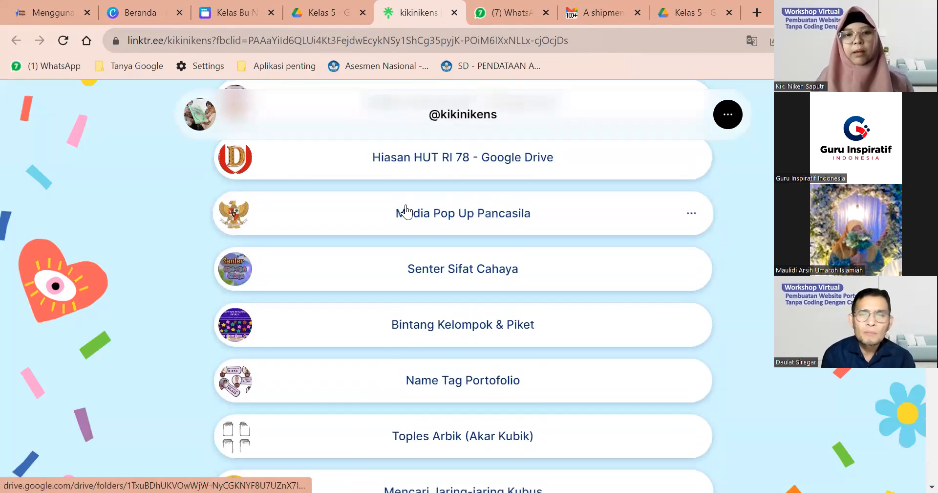
scroll(406, 210, "up", 4)
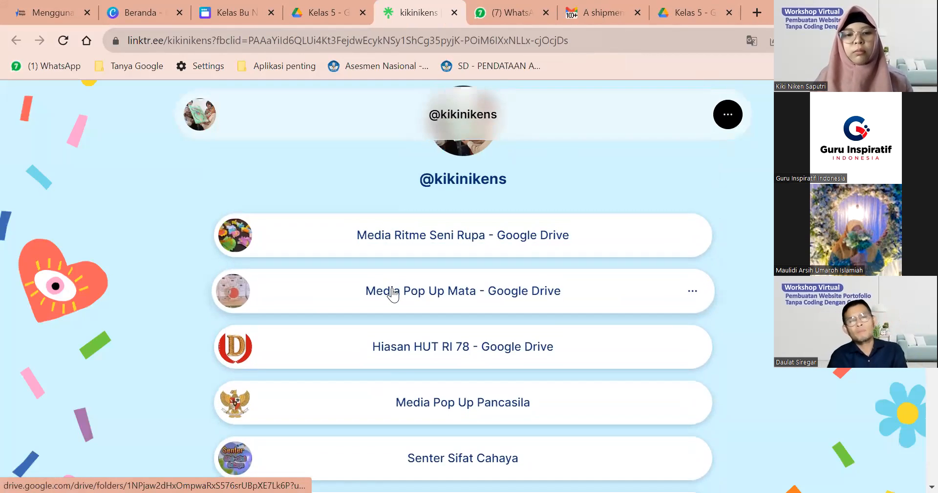
scroll(394, 294, "down", 6)
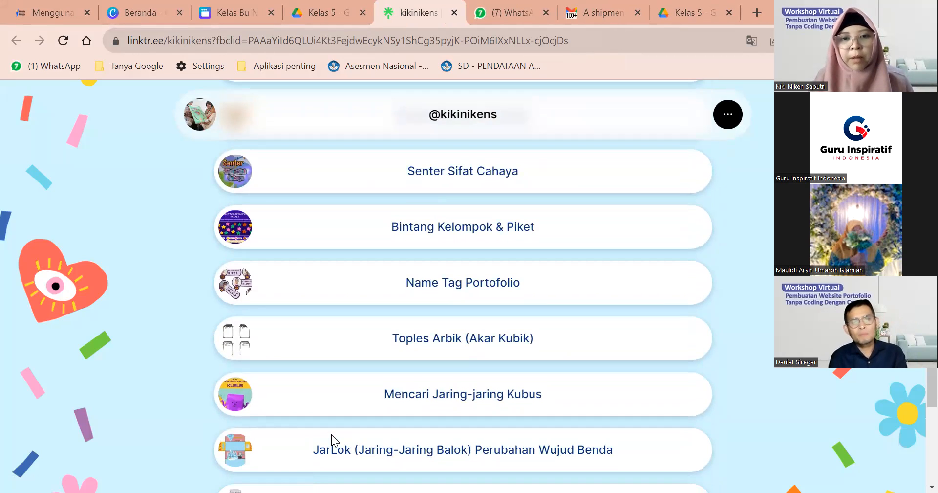
Step: Open the Toples Arbik (Akar Kubik) link and compare its Drive folder with the Kelas 5 folder
scroll(457, 250, "down", 2)
right_click(457, 250)
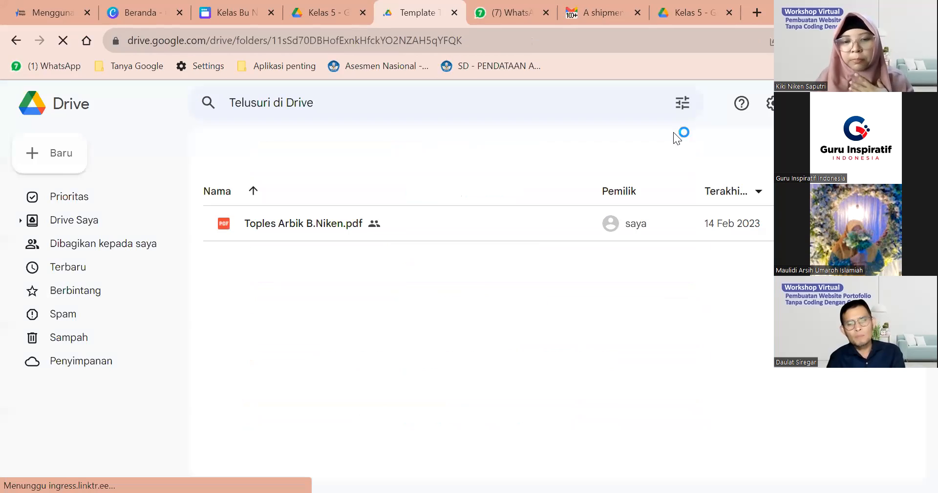
left_click(333, 7)
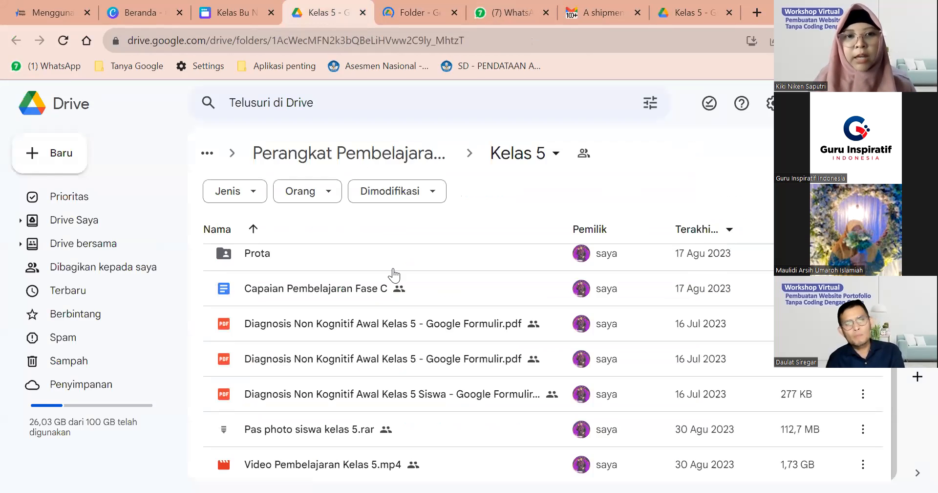
left_click(426, 9)
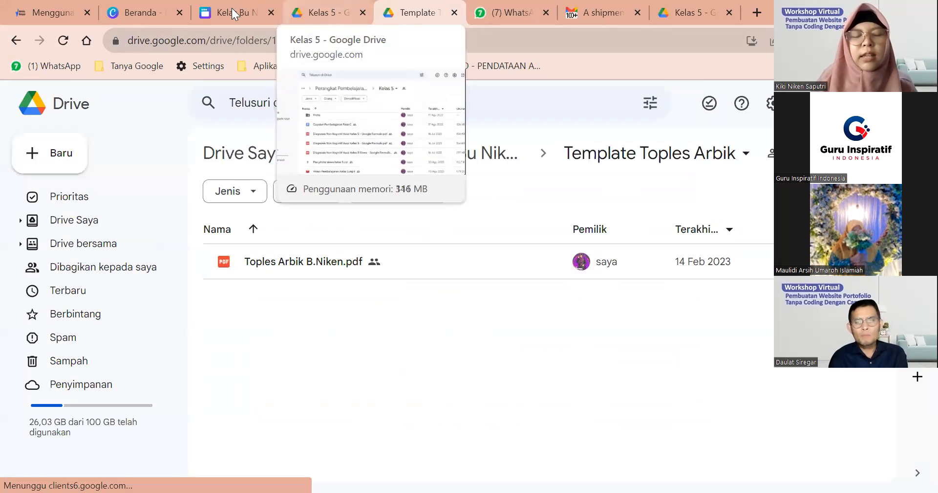
Step: Switch back to the Canva design and deselect the Administrasi Kelas text
key("ctrl+3")
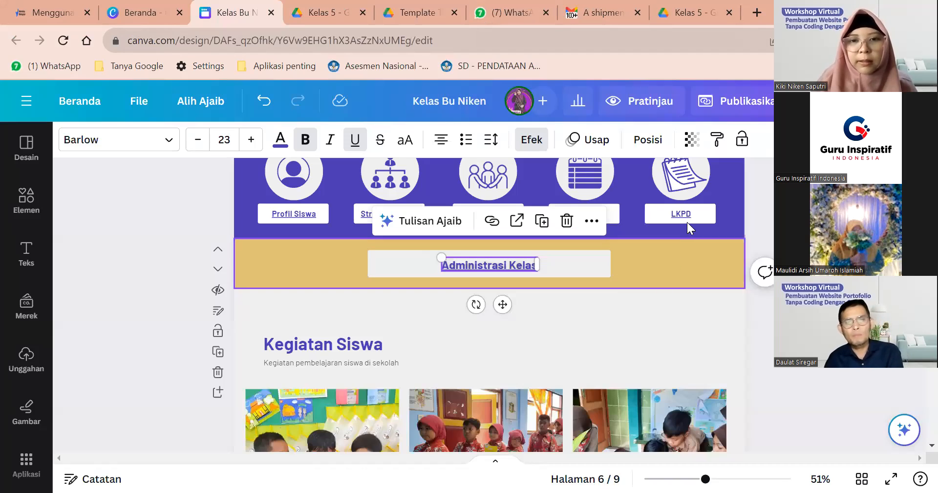
scroll(691, 224, "up", 1)
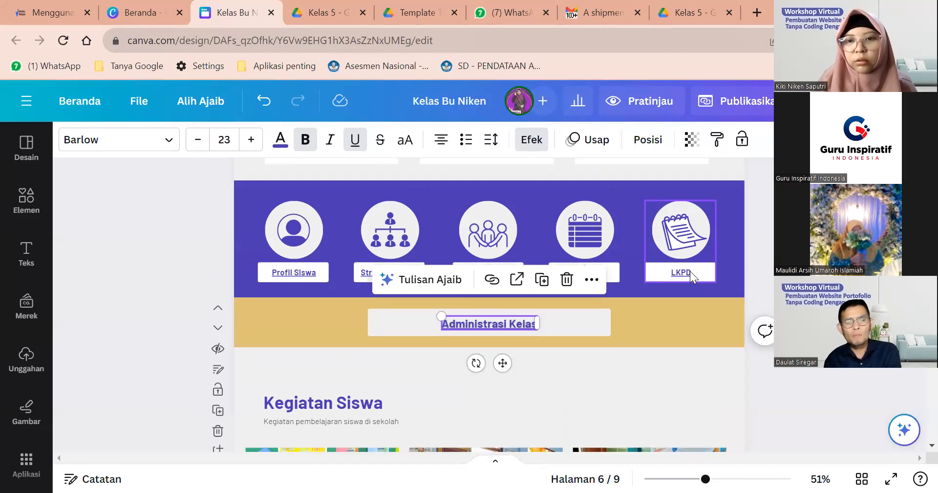
left_click(745, 262)
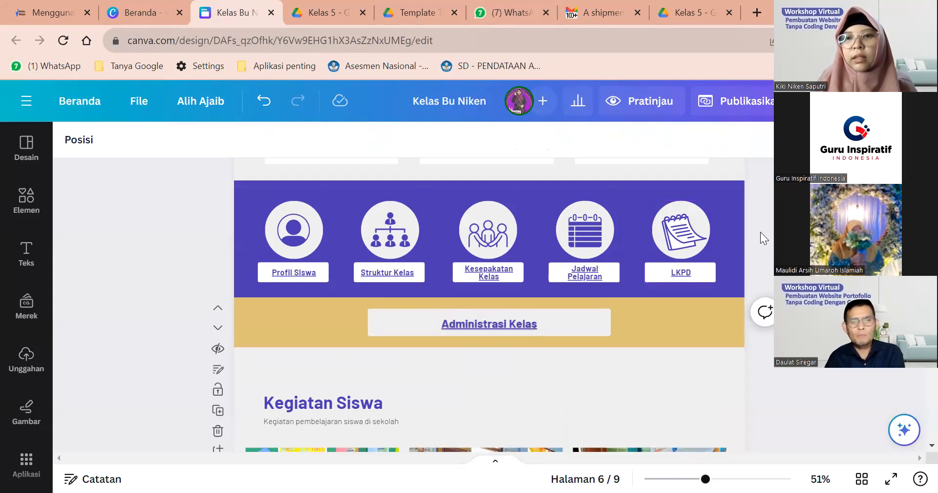
Step: Preview the website with navigation and test the Kegiatan Siswa and Dokumen Kelas menu links
scroll(604, 249, "down", 1)
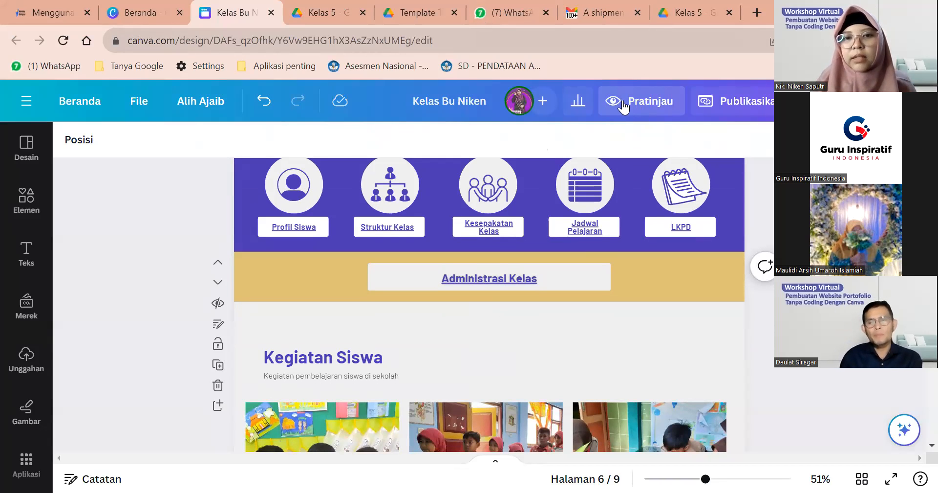
scroll(625, 106, "up", 5)
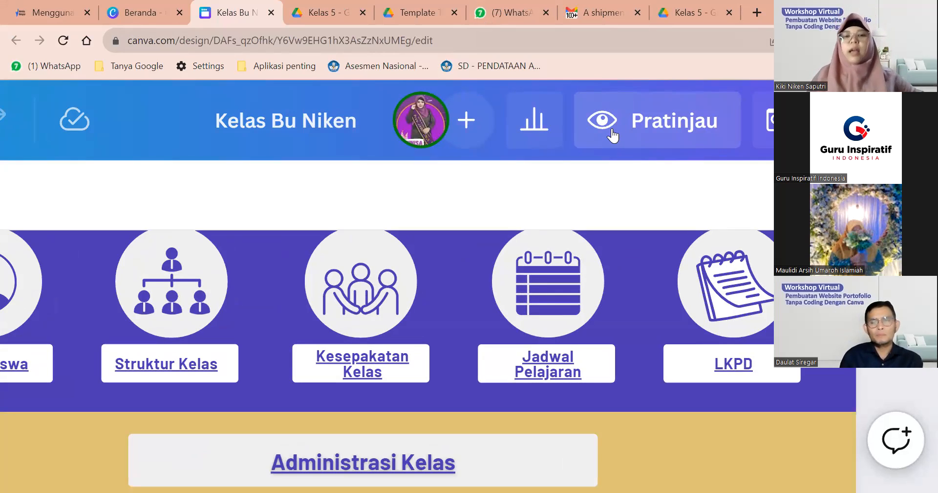
scroll(611, 126, "down", 5)
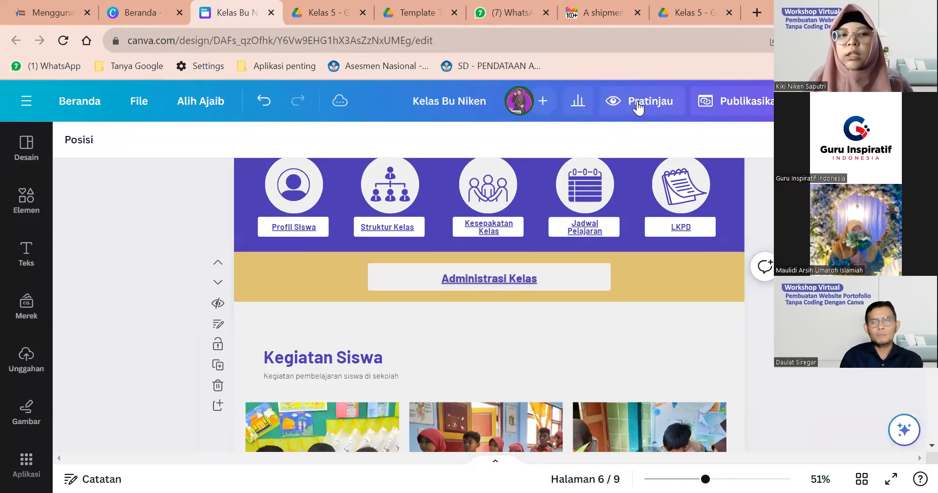
left_click(639, 103)
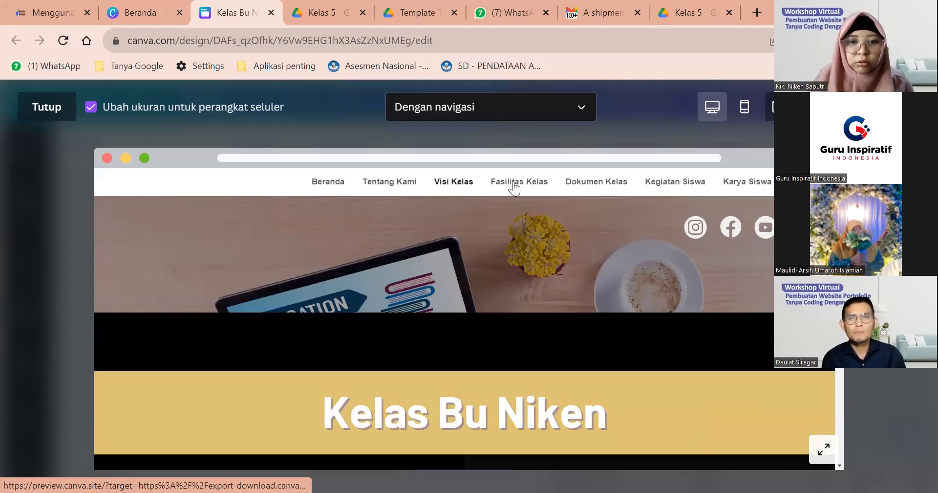
left_click(657, 192)
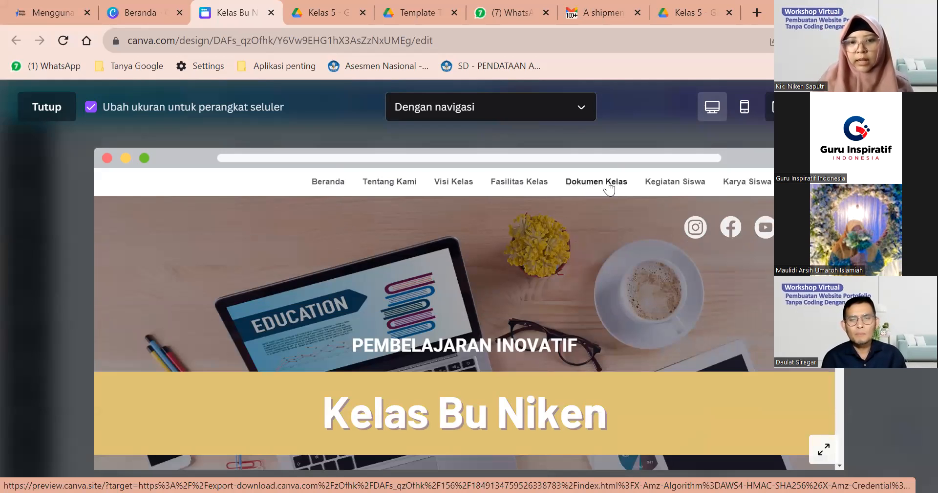
left_click(587, 185)
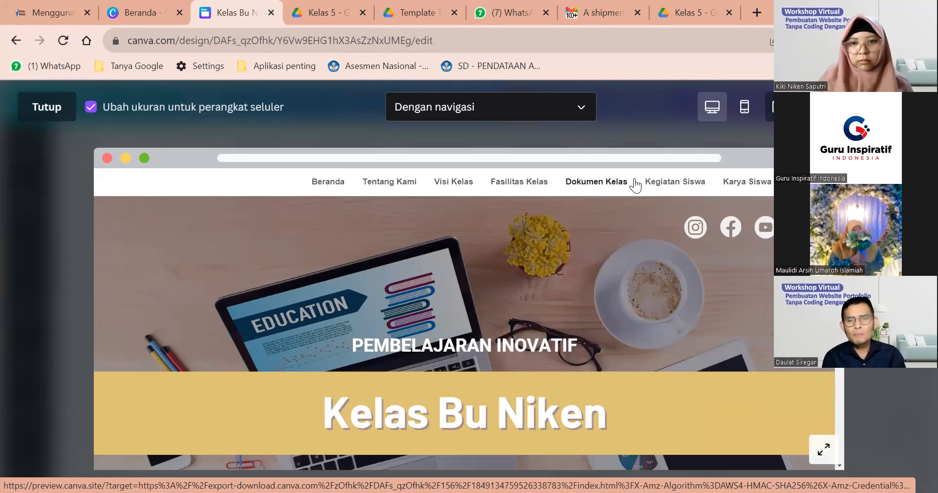
scroll(648, 186, "down", 1)
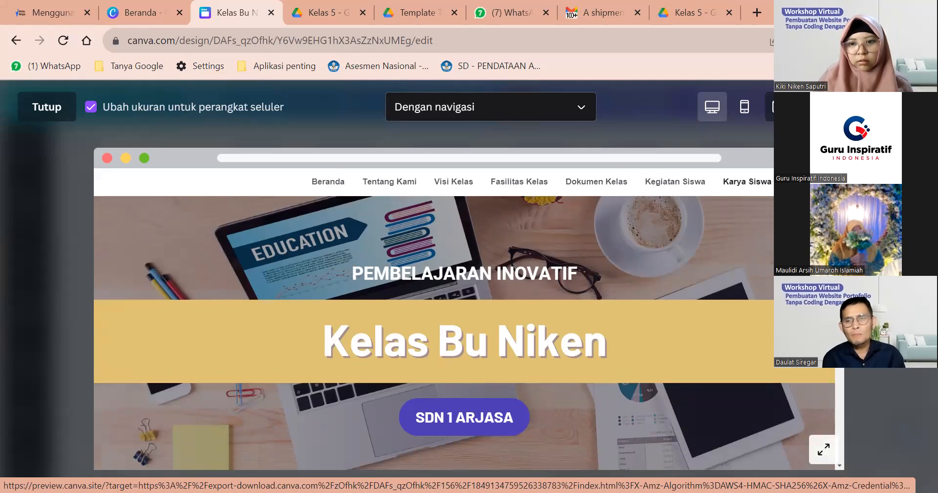
scroll(674, 232, "down", 2)
scroll(675, 233, "up", 4)
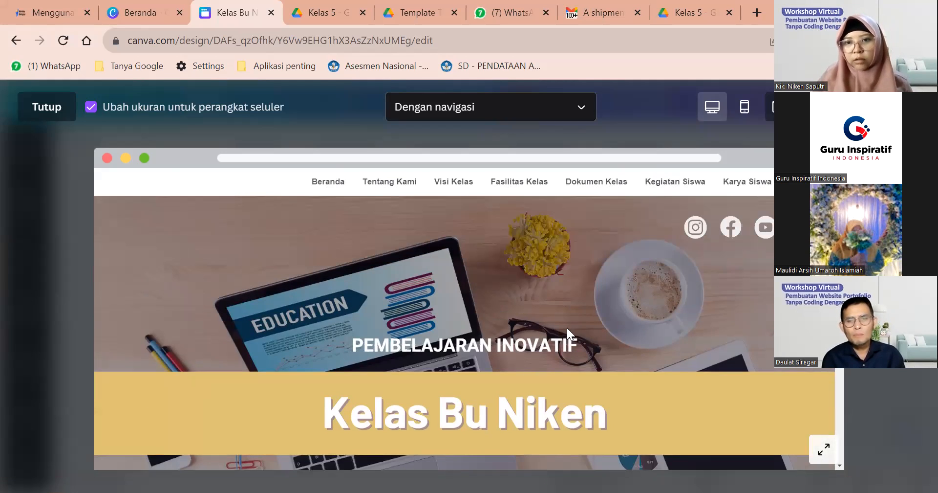
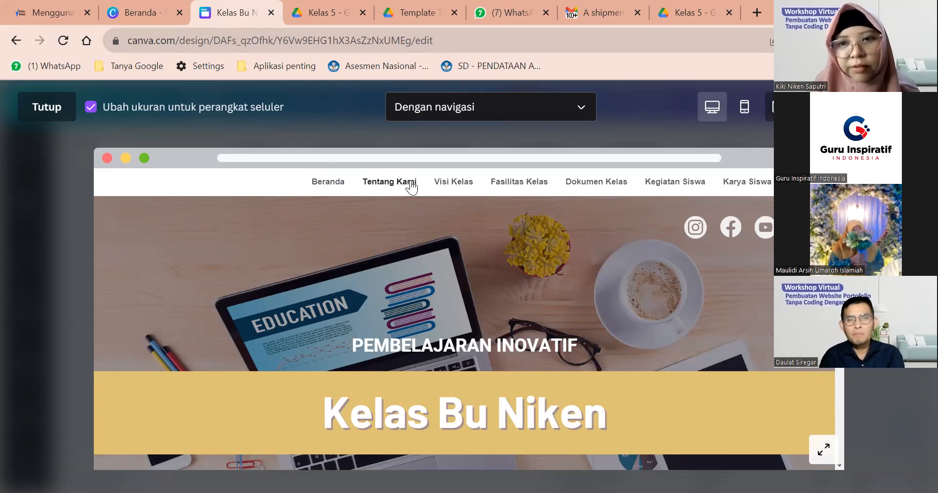
Step: Preview the website's home page with the Tanpa navigasi option for comparison, and restore the Dengan navigasi option
left_click(581, 112)
left_click(482, 146)
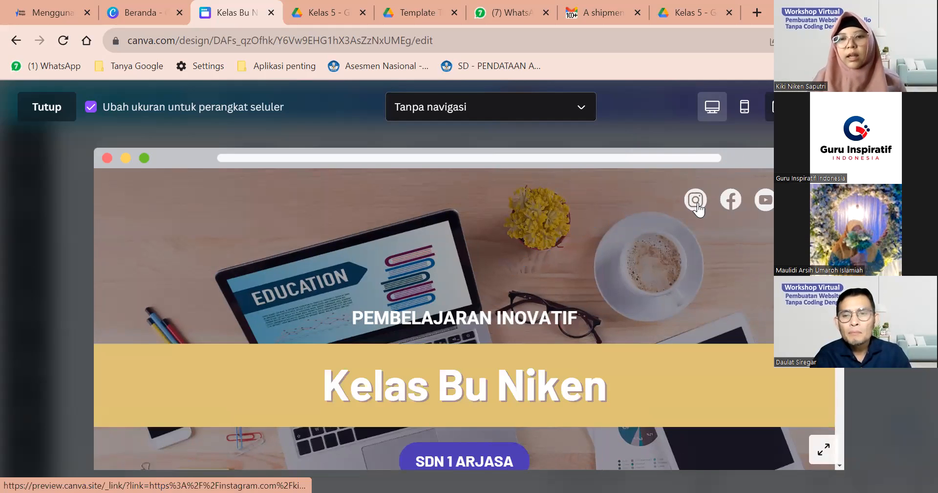
scroll(697, 203, "down", 1)
scroll(720, 201, "up", 1)
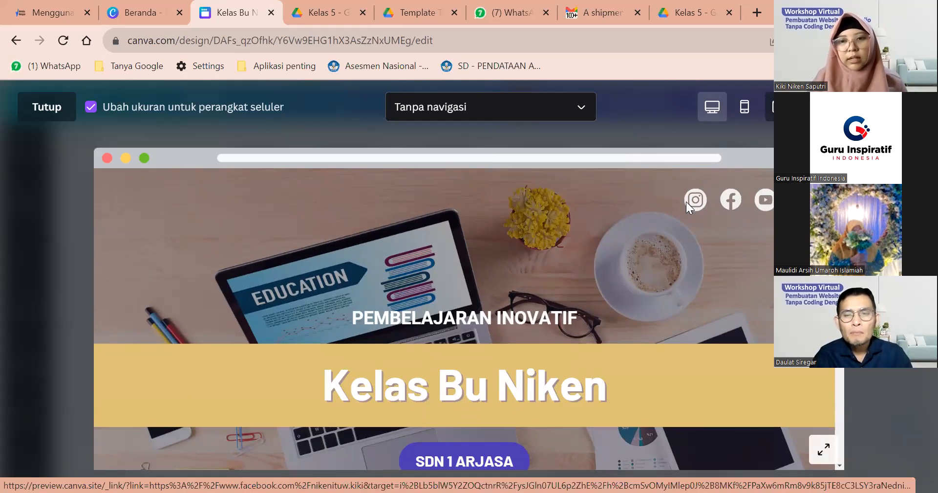
left_click(578, 116)
left_click(485, 178)
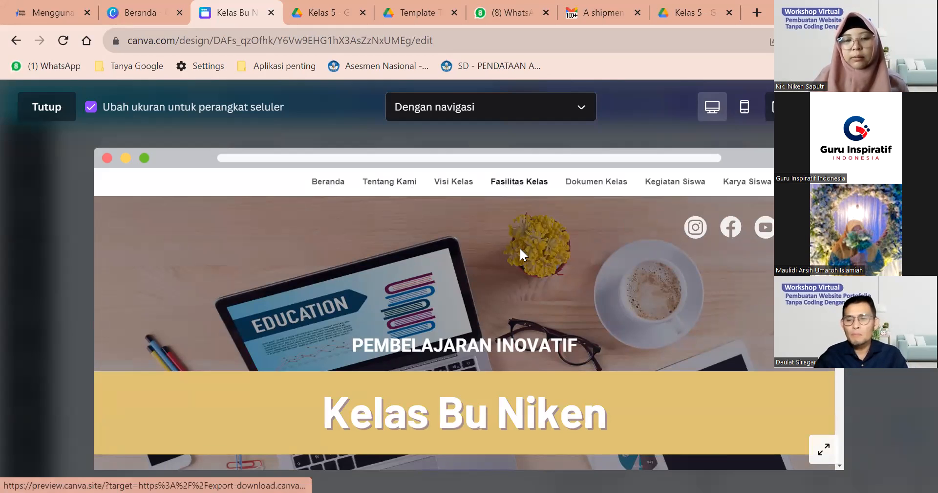
Step: Examine the desktop preview of the class website from the home banner through the vision, facilities and class document sections
scroll(520, 247, "down", 3)
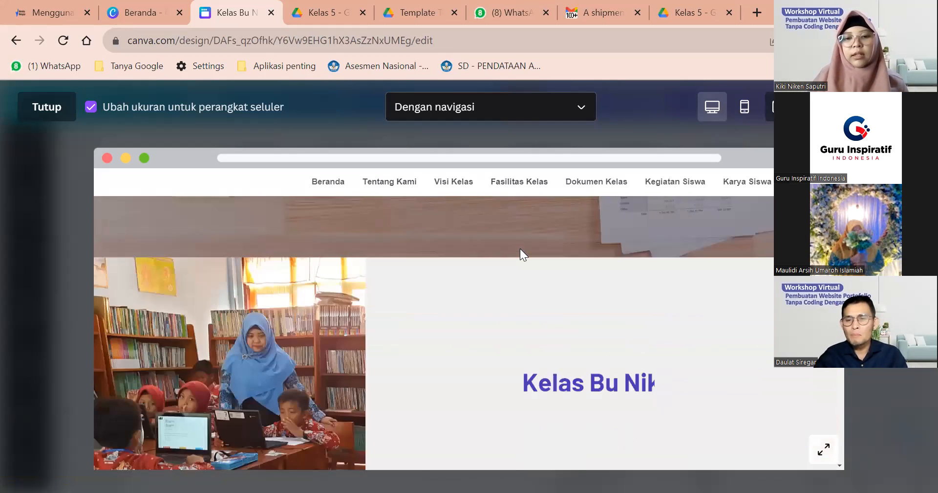
scroll(520, 248, "down", 5)
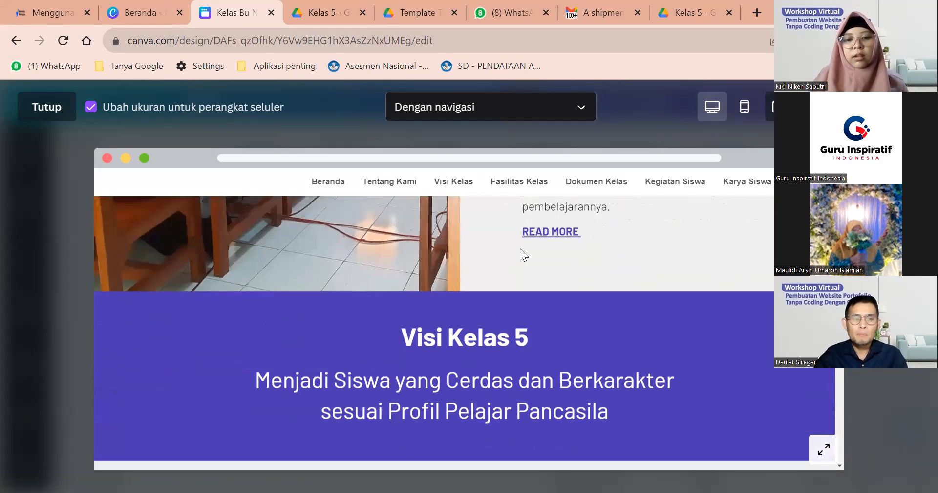
scroll(520, 249, "down", 5)
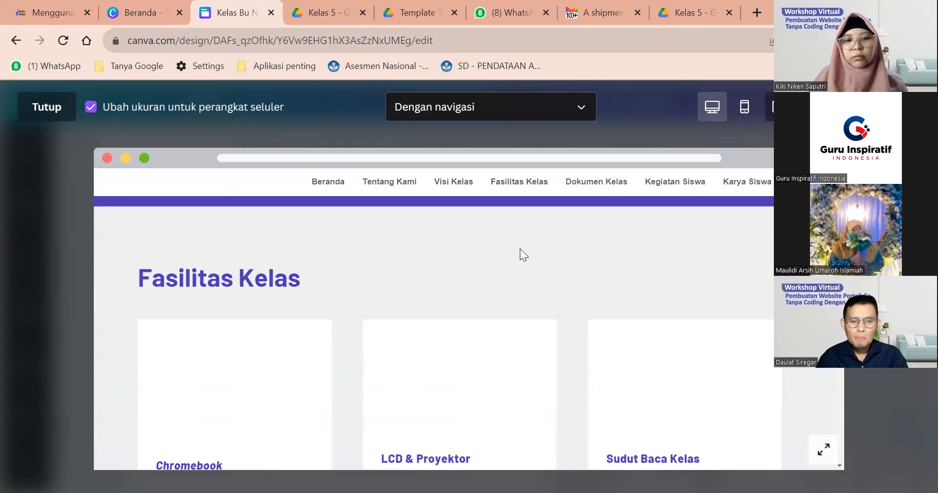
scroll(520, 248, "down", 1)
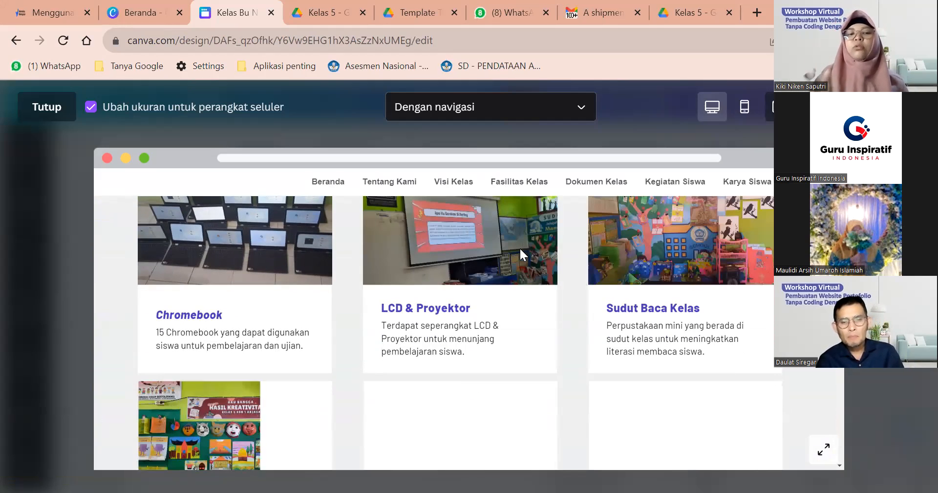
scroll(520, 247, "down", 2)
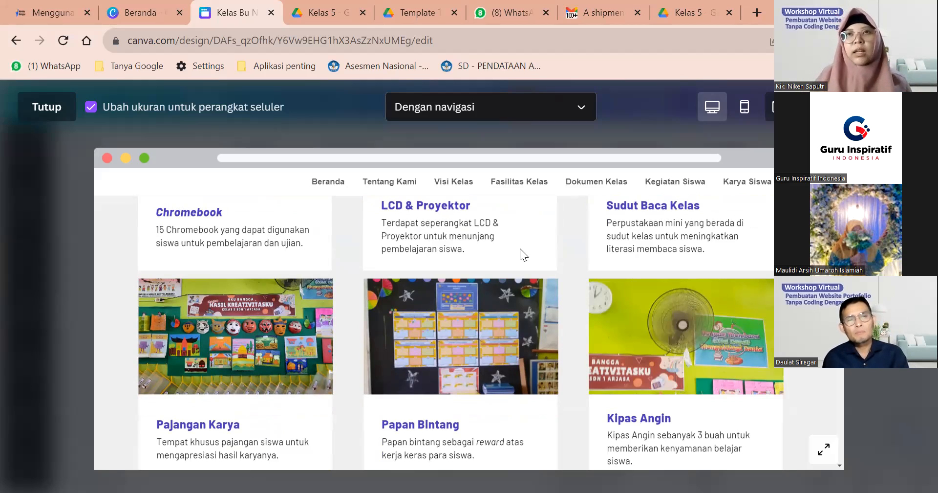
scroll(520, 248, "down", 3)
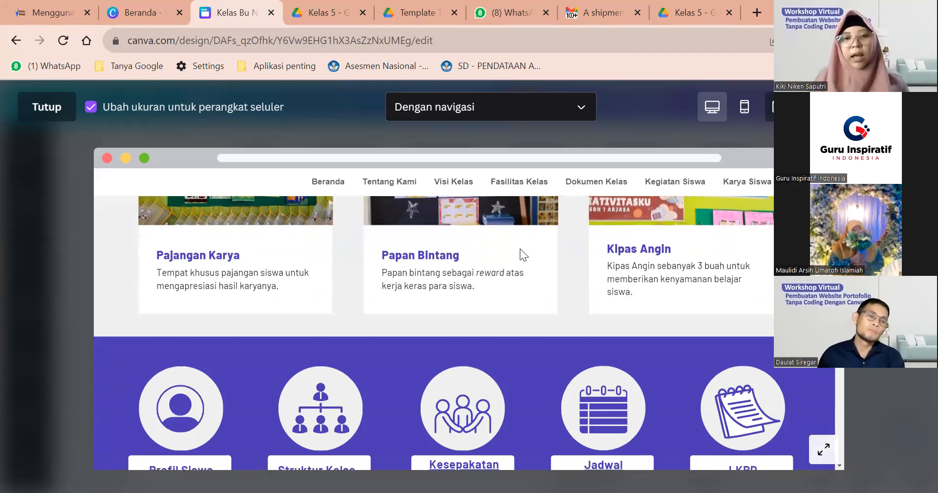
scroll(520, 248, "down", 2)
scroll(520, 248, "down", 1)
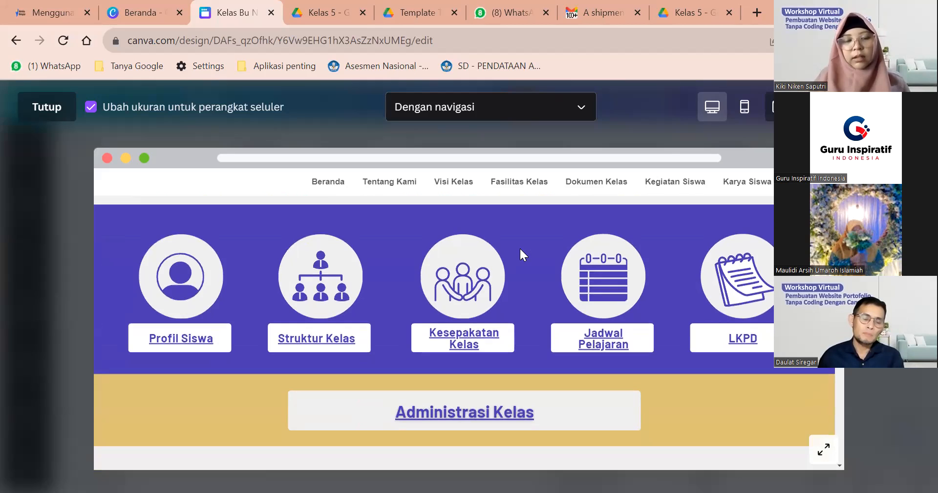
scroll(520, 248, "down", 1)
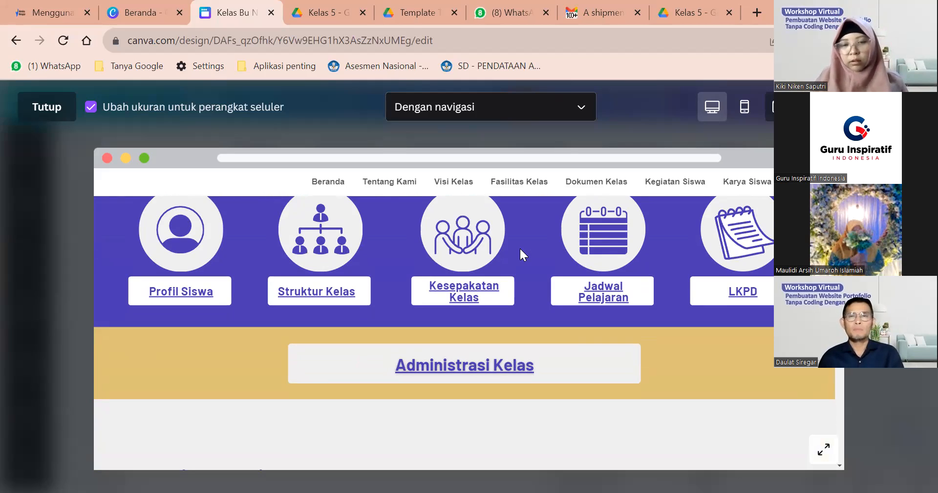
Step: Examine the Kegiatan Siswa, Karya Siswa and Contact Information sections in the desktop preview, ending back at the home banner
scroll(520, 247, "down", 3)
scroll(520, 248, "down", 2)
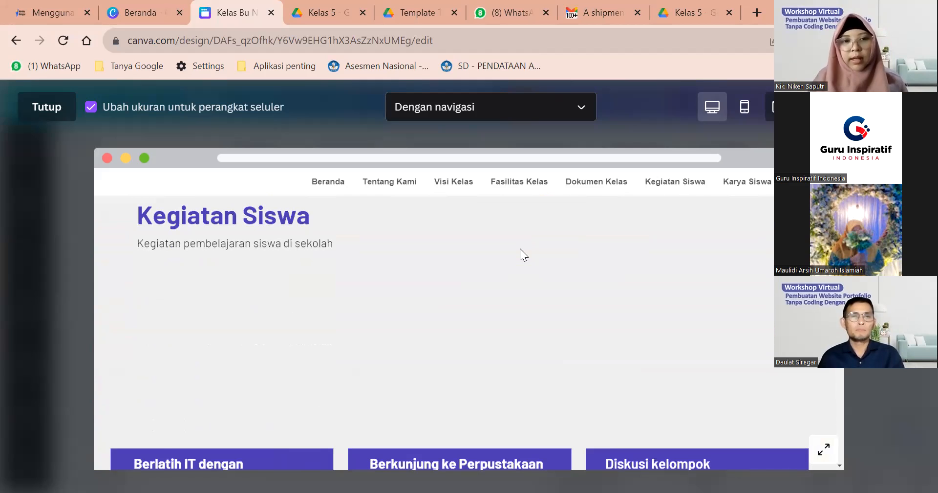
scroll(520, 248, "down", 1)
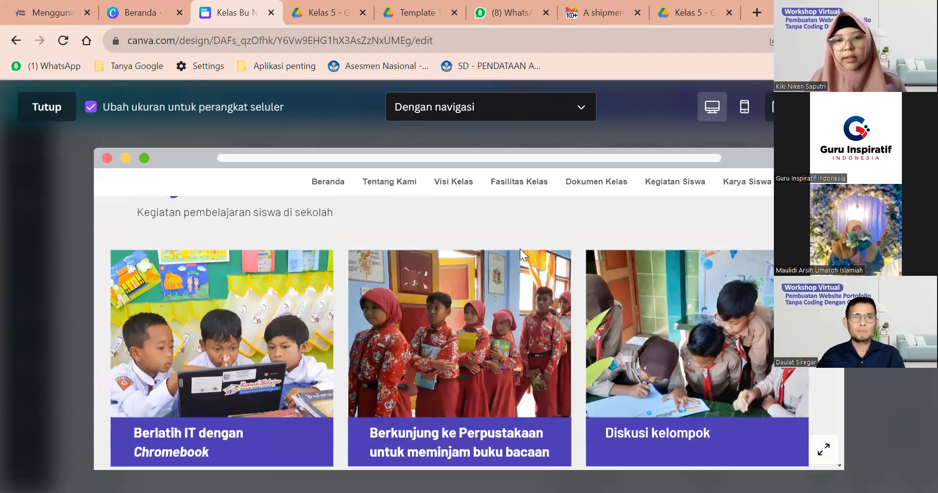
scroll(520, 248, "down", 1)
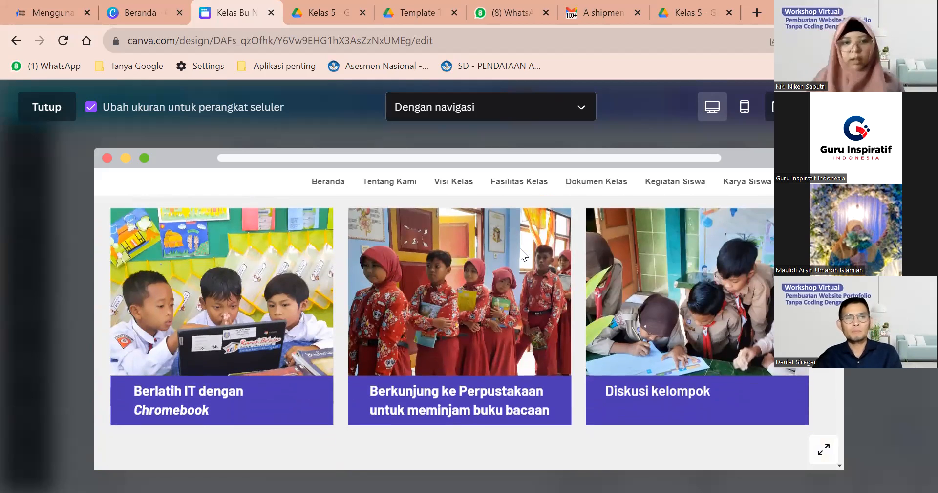
scroll(520, 248, "down", 5)
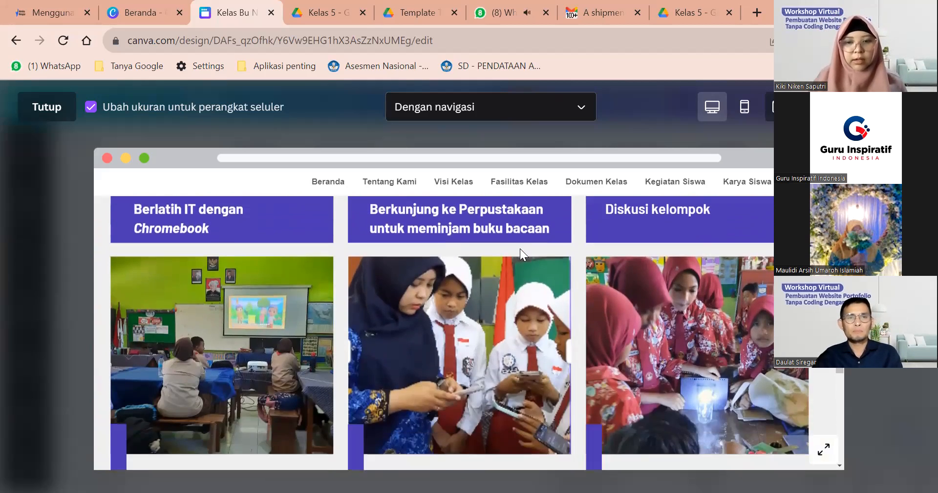
scroll(520, 249, "down", 8)
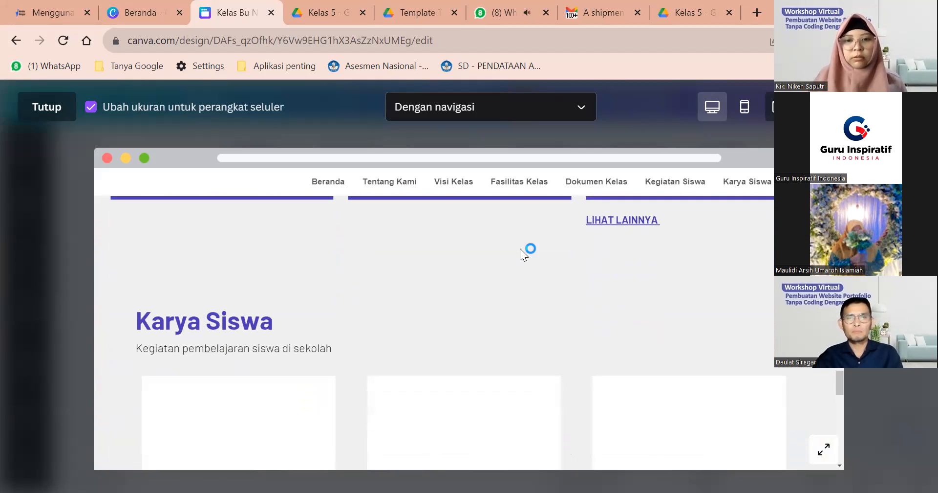
scroll(519, 249, "down", 2)
scroll(520, 249, "down", 1)
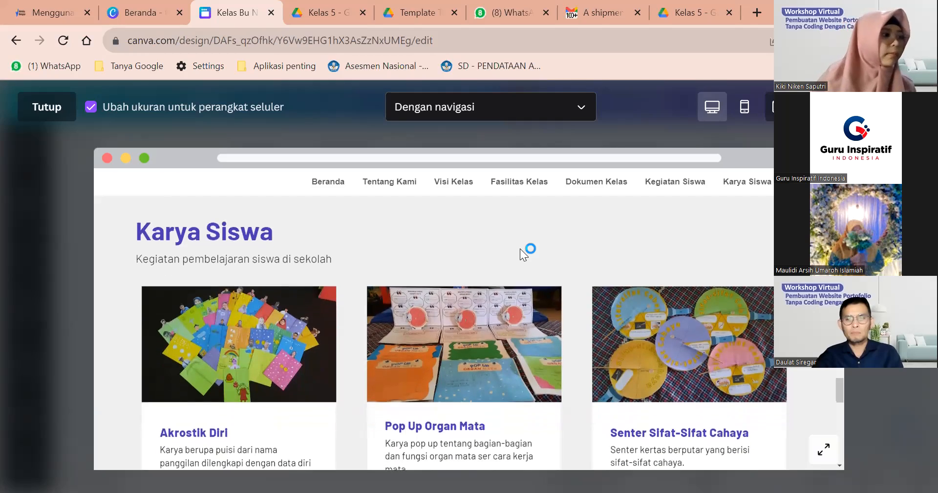
scroll(520, 248, "down", 3)
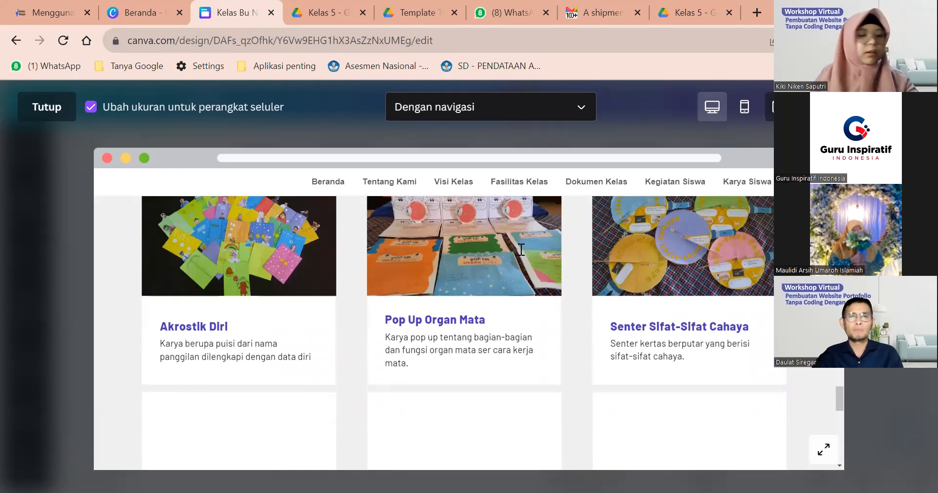
scroll(522, 249, "down", 2)
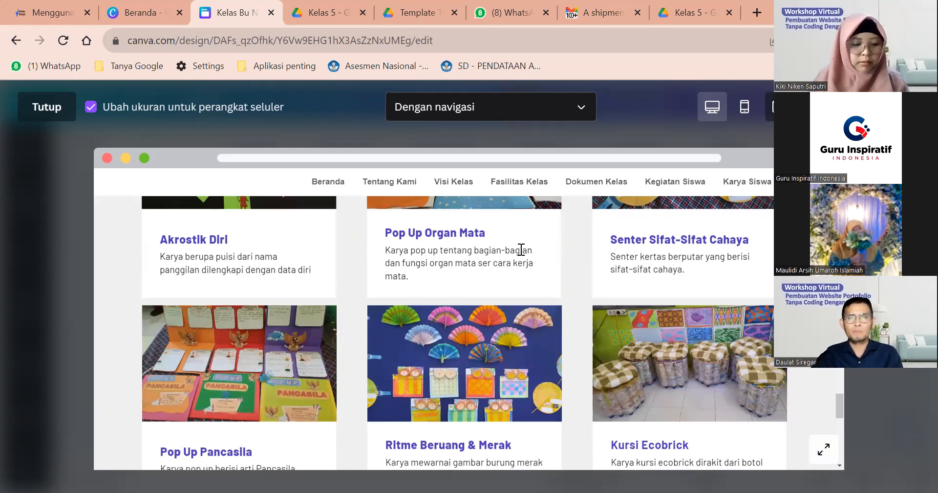
scroll(521, 249, "down", 7)
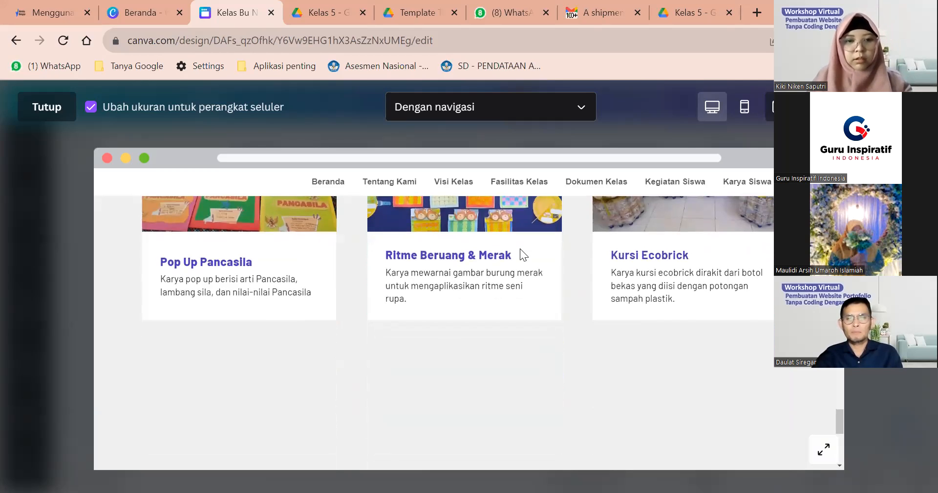
scroll(520, 248, "down", 5)
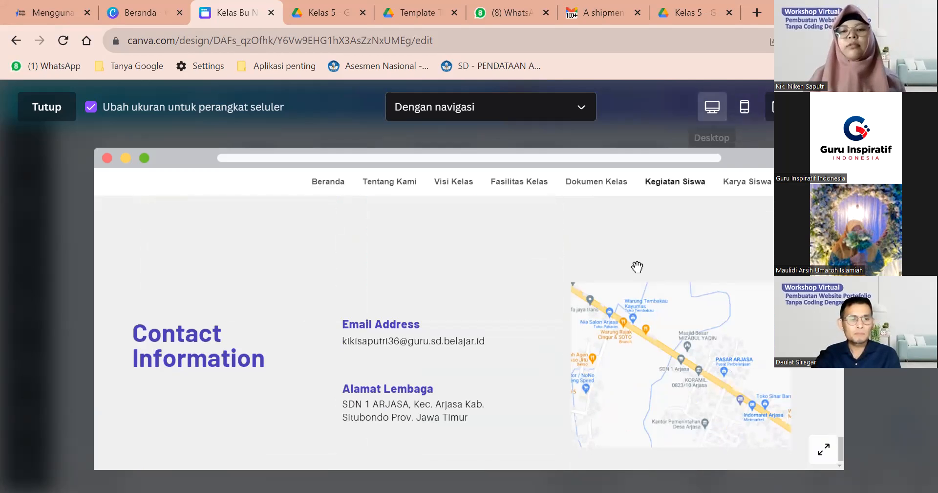
scroll(637, 266, "up", 5)
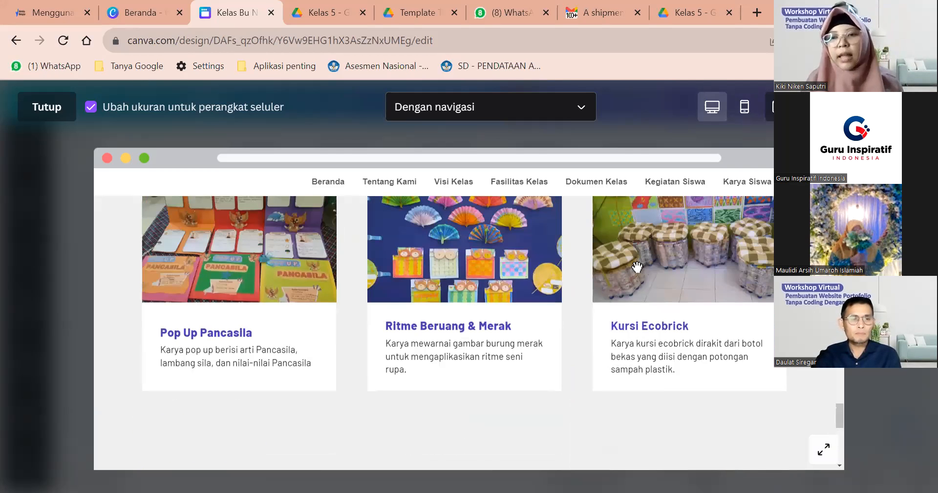
scroll(637, 267, "up", 10)
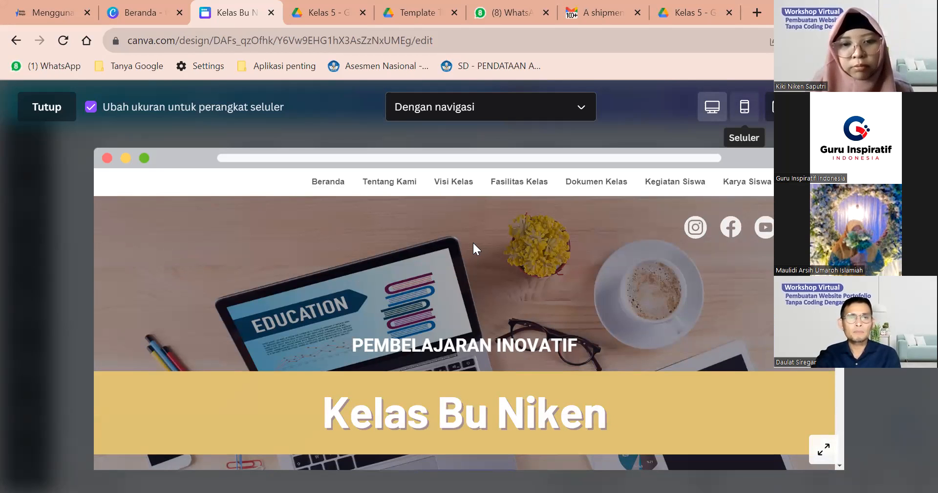
Step: Switch the website preview to the mobile view and examine the sections from the home banner to the class document links
left_click(744, 106)
scroll(473, 242, "down", 4)
scroll(473, 241, "up", 2)
scroll(474, 242, "up", 3)
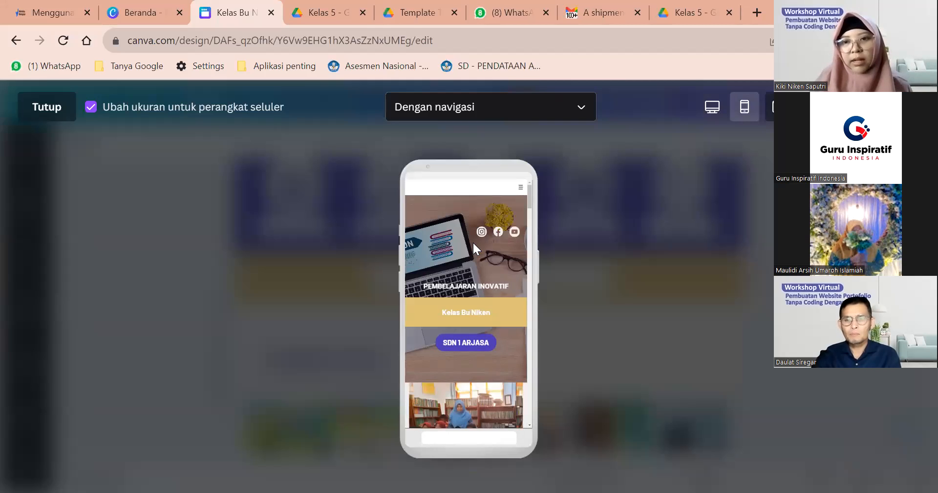
scroll(473, 242, "down", 4)
scroll(473, 241, "down", 3)
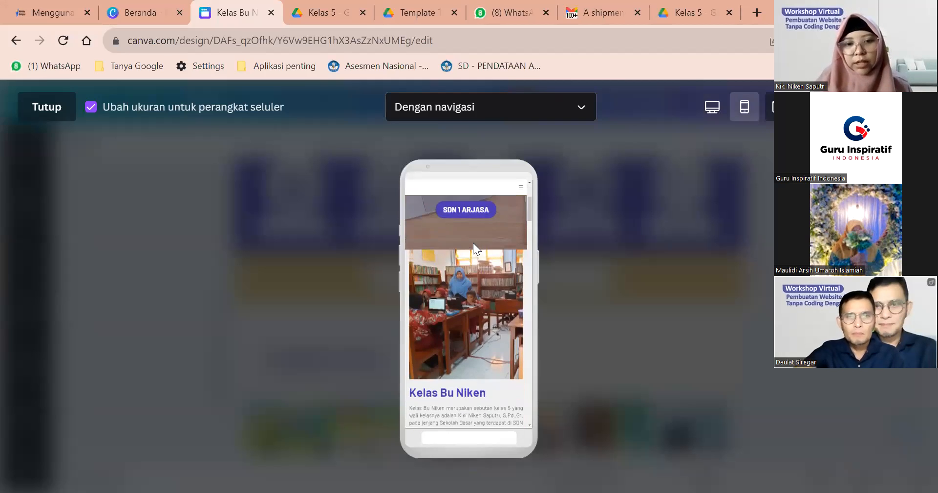
scroll(473, 242, "down", 2)
scroll(474, 243, "down", 5)
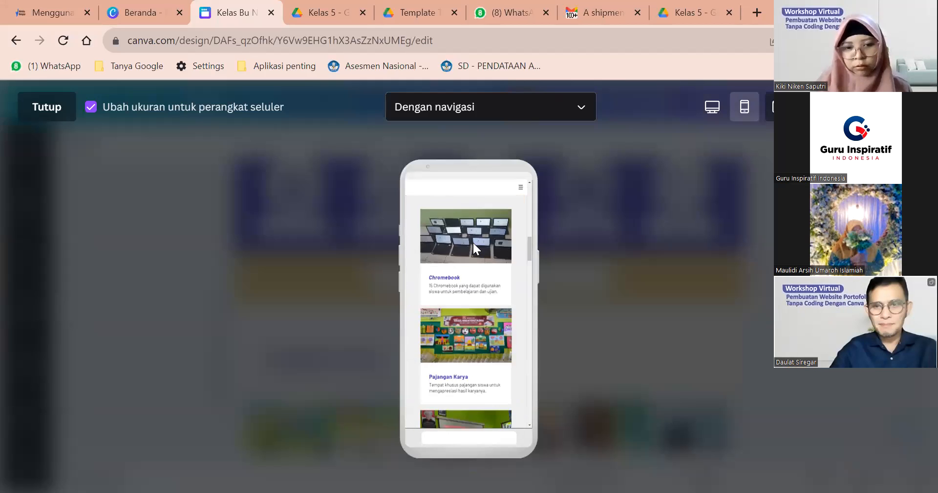
scroll(473, 243, "down", 2)
scroll(473, 243, "down", 1)
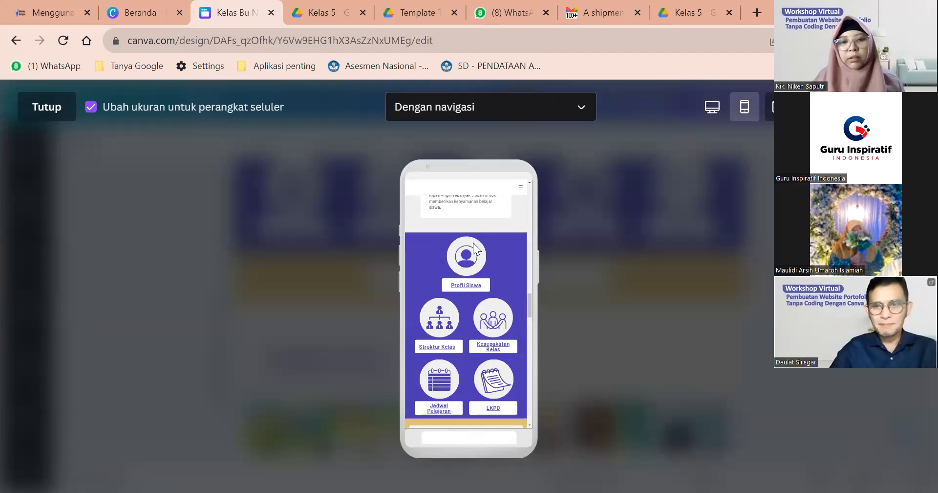
Step: Examine the student activities, student works and contact sections in the mobile preview, and close the preview
scroll(473, 242, "down", 2)
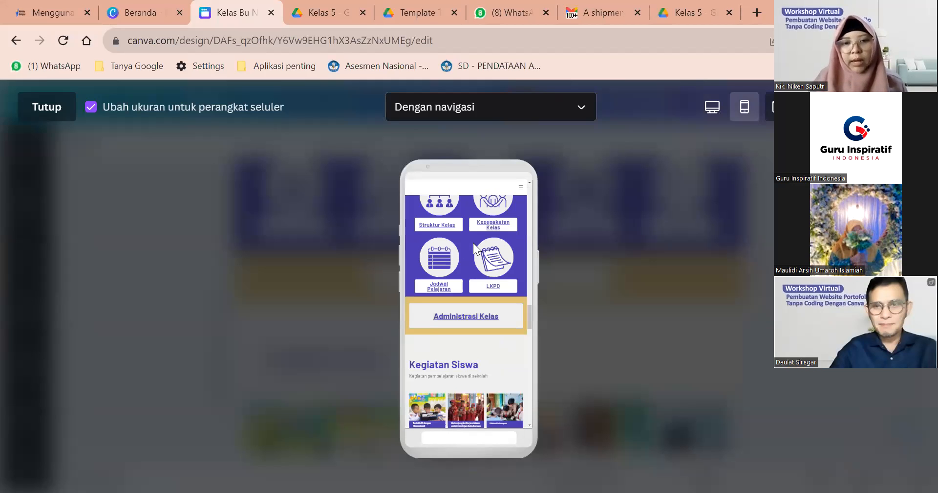
scroll(473, 242, "down", 5)
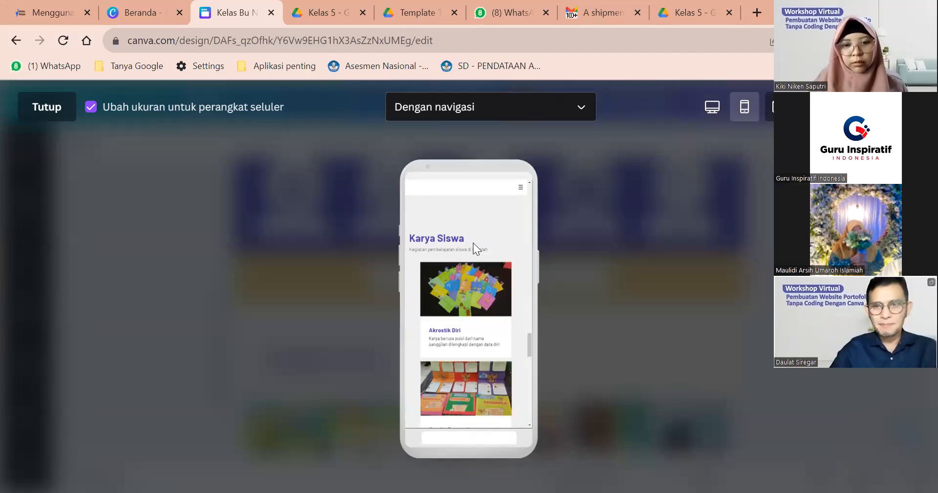
scroll(473, 242, "down", 6)
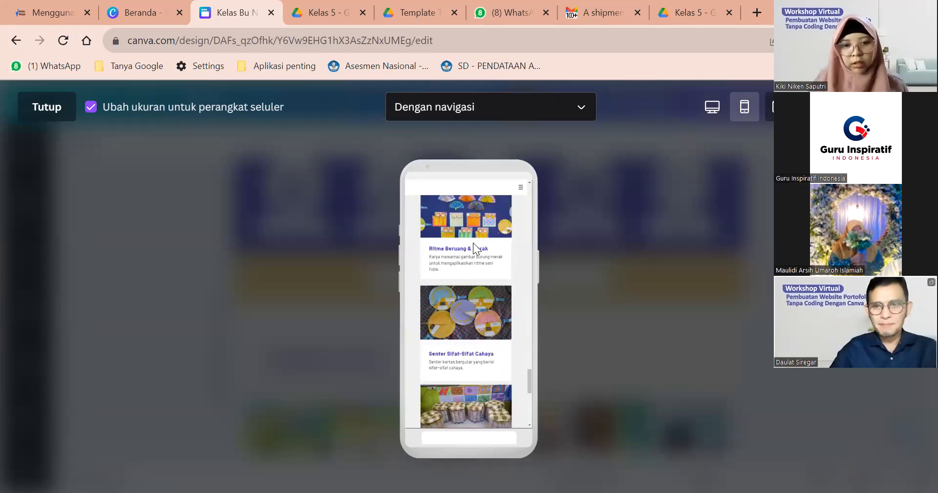
scroll(487, 385, "down", 8)
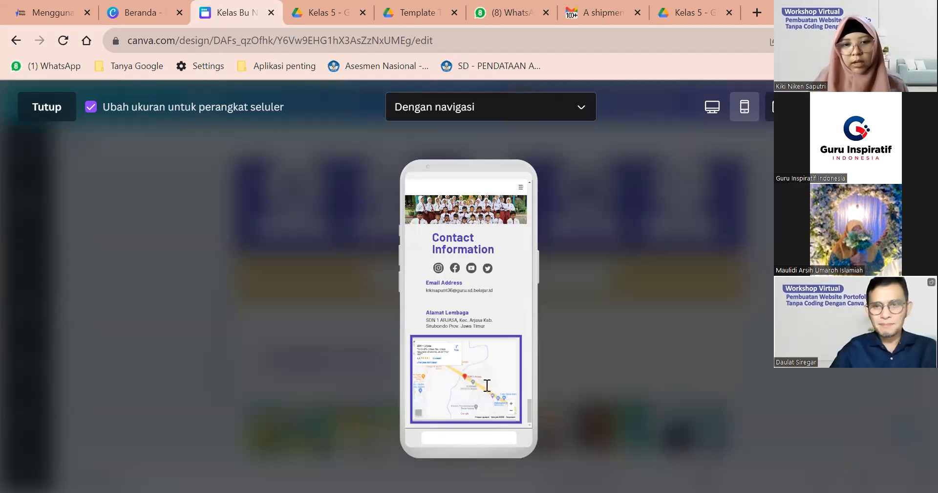
scroll(459, 324, "up", 3)
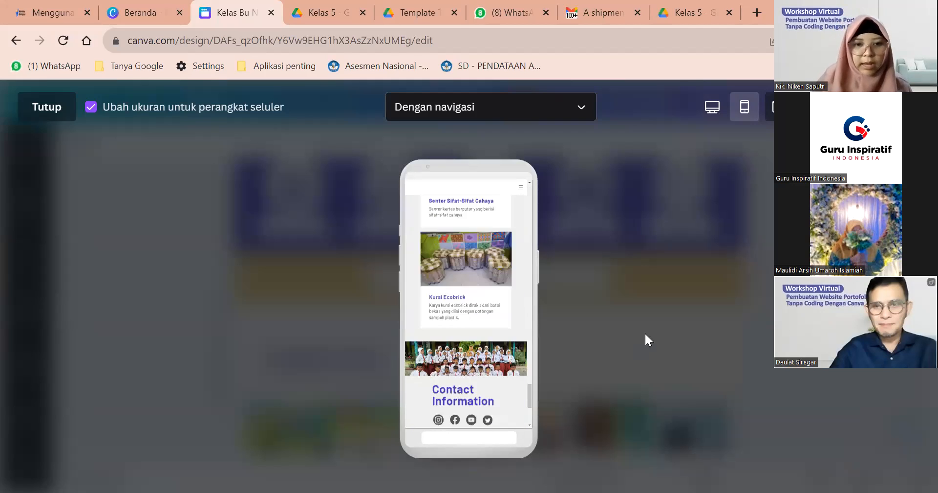
scroll(466, 303, "up", 10)
scroll(468, 306, "up", 5)
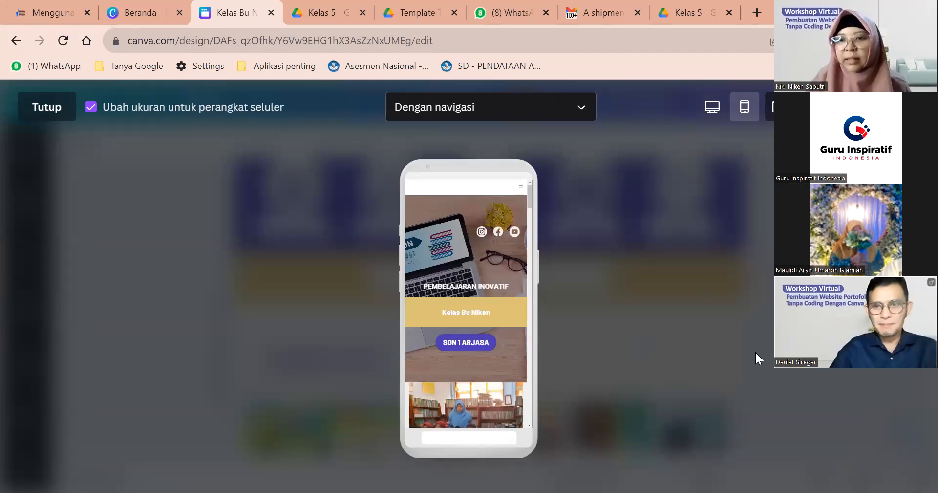
key("Escape")
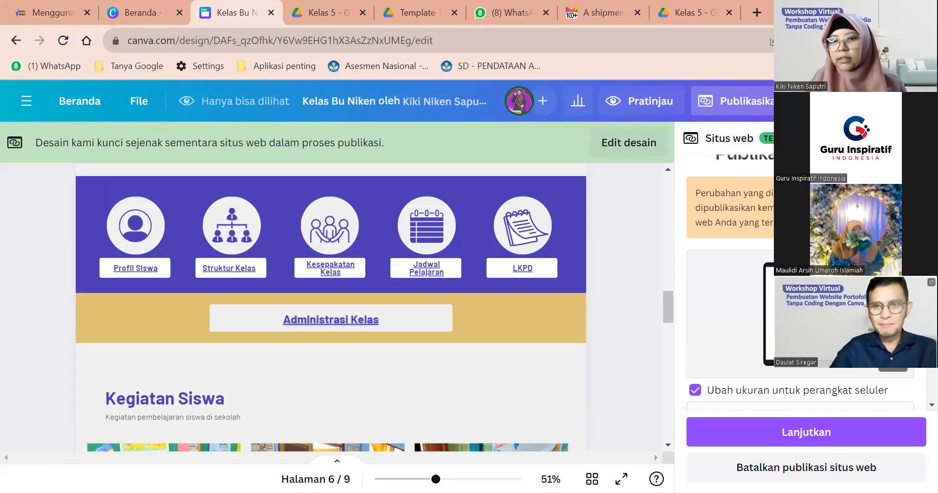
Step: Turn the website's resizing for mobile devices off and on again in the publish settings, keeping the Dengan navigasi option
scroll(735, 300, "down", 3)
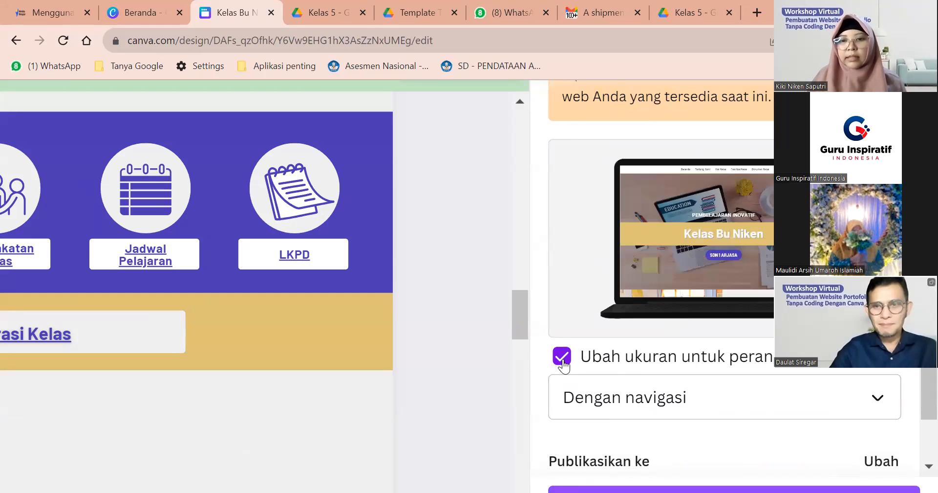
left_click(563, 362)
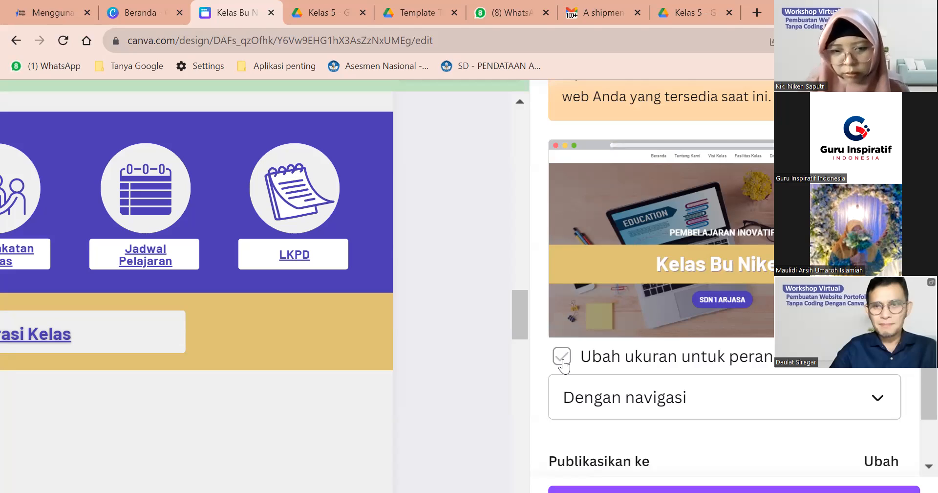
left_click(562, 357)
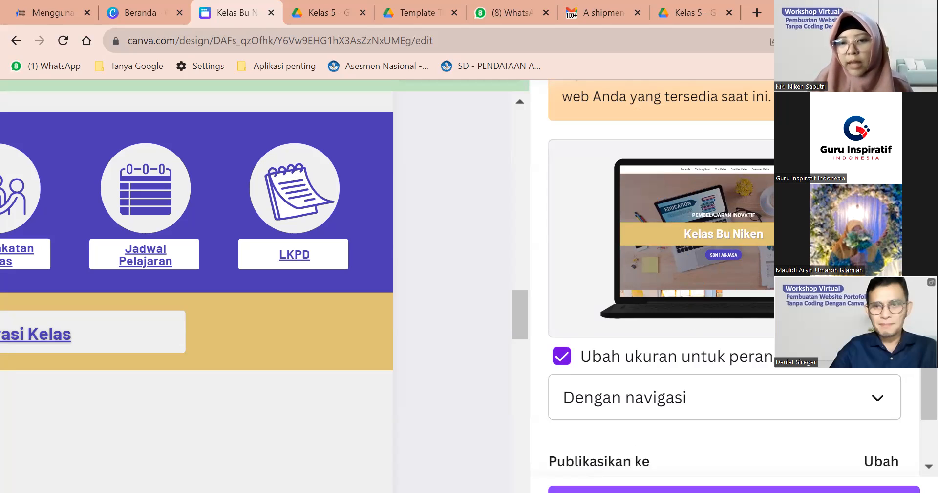
scroll(733, 273, "down", 1)
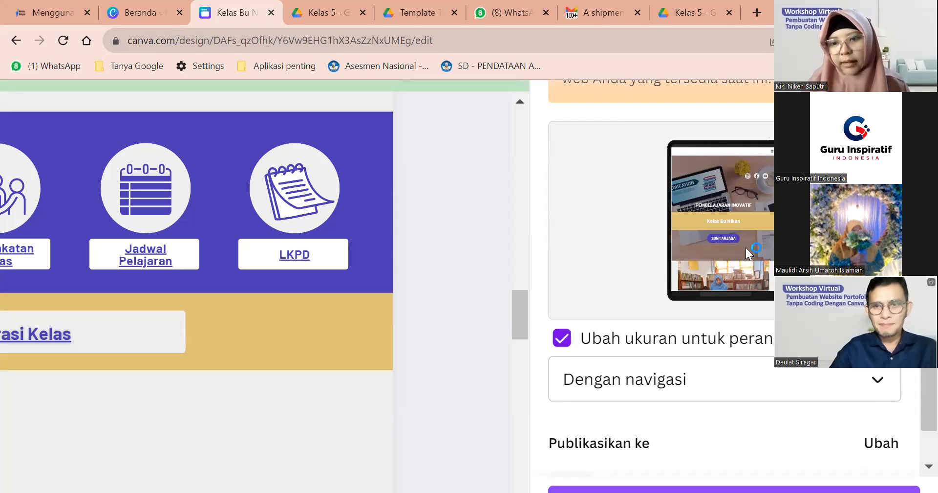
Step: Check the navigation choices in the publish settings, leaving Dengan navigasi selected, and continue to the settings review
scroll(866, 370, "down", 1)
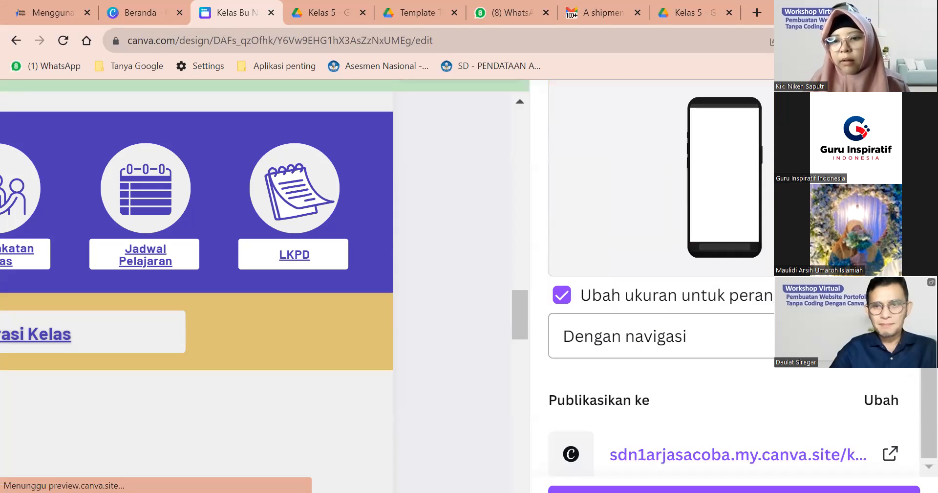
left_click(684, 348)
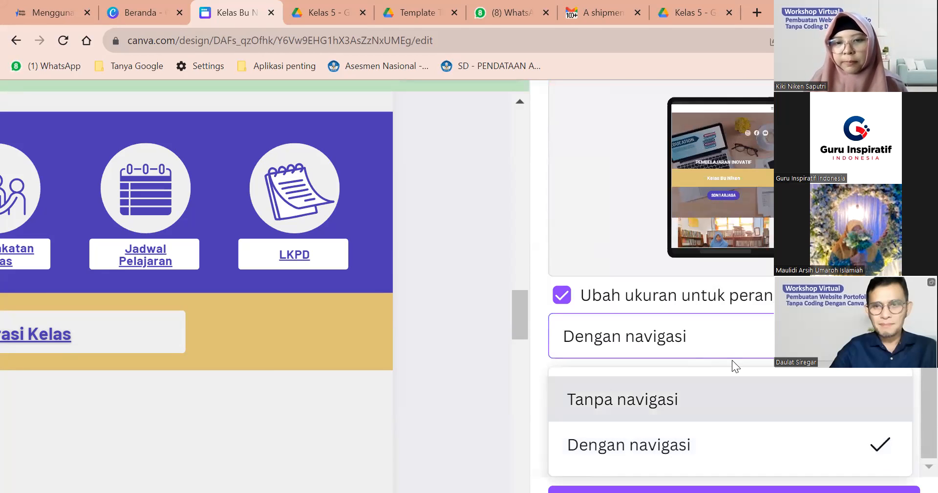
key("ctrl+0")
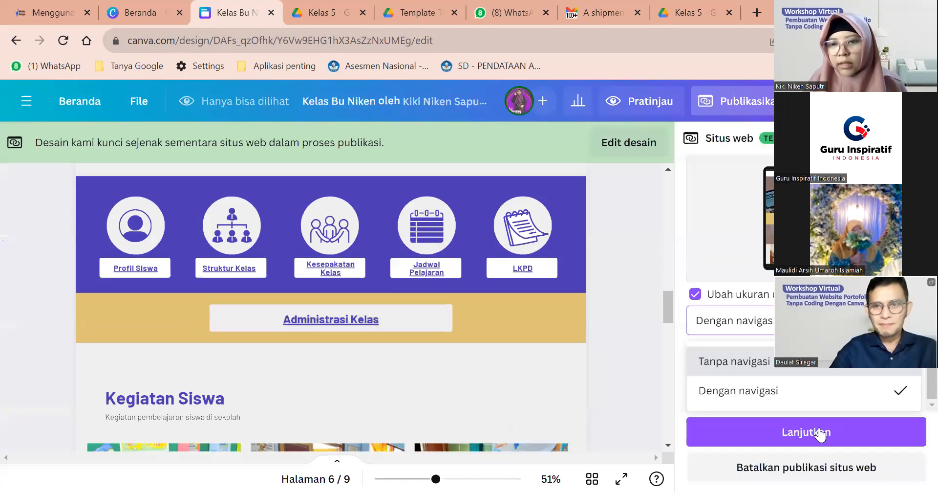
left_click(821, 433)
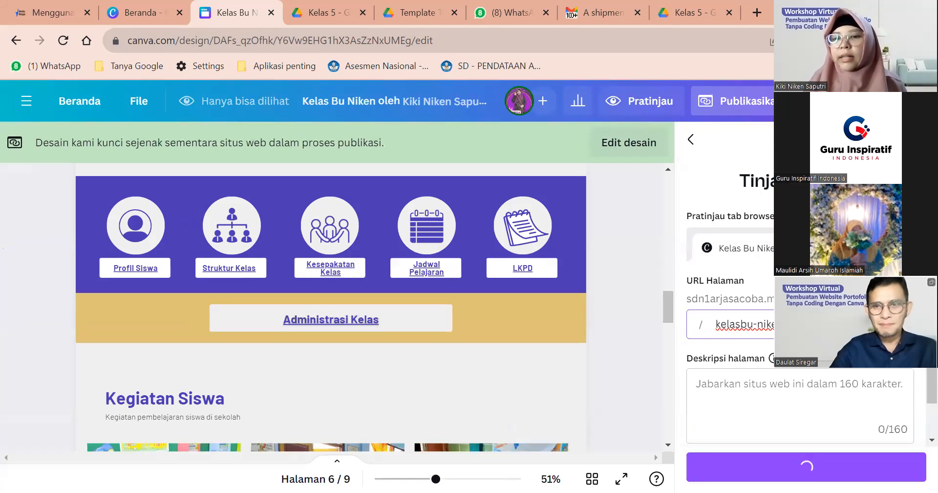
Step: Replace the existing page URL ending with kelas
scroll(802, 323, "up", 2)
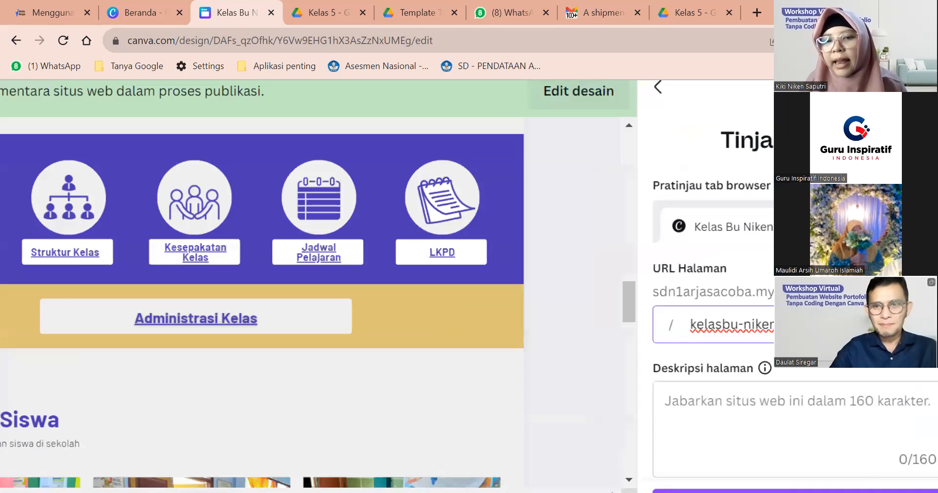
scroll(684, 337, "up", 1)
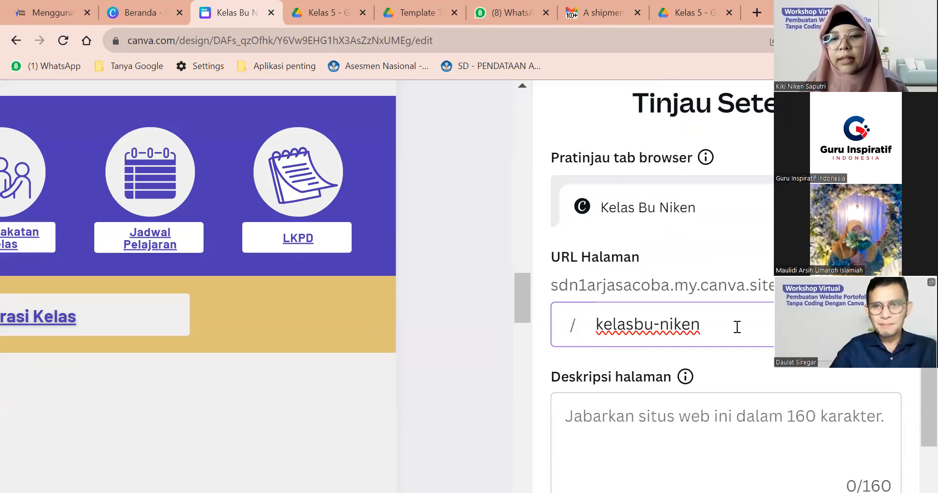
scroll(738, 326, "up", 2)
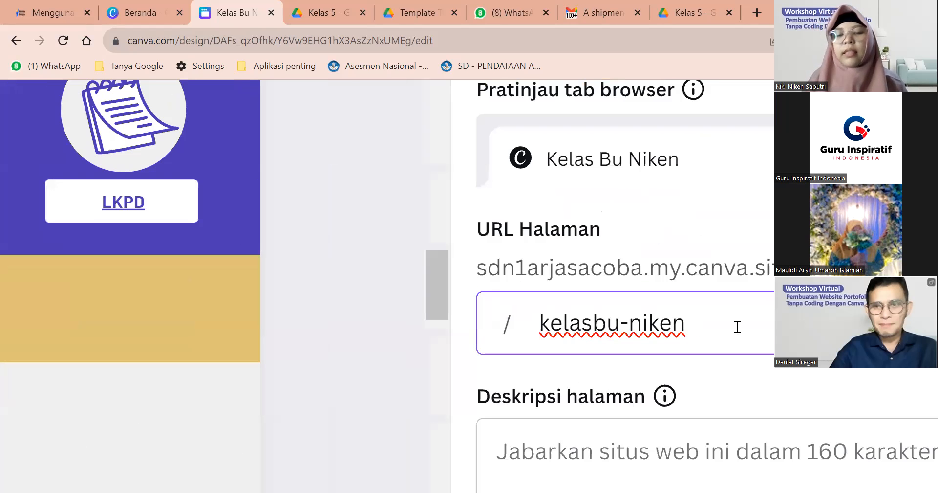
scroll(737, 327, "right", 2)
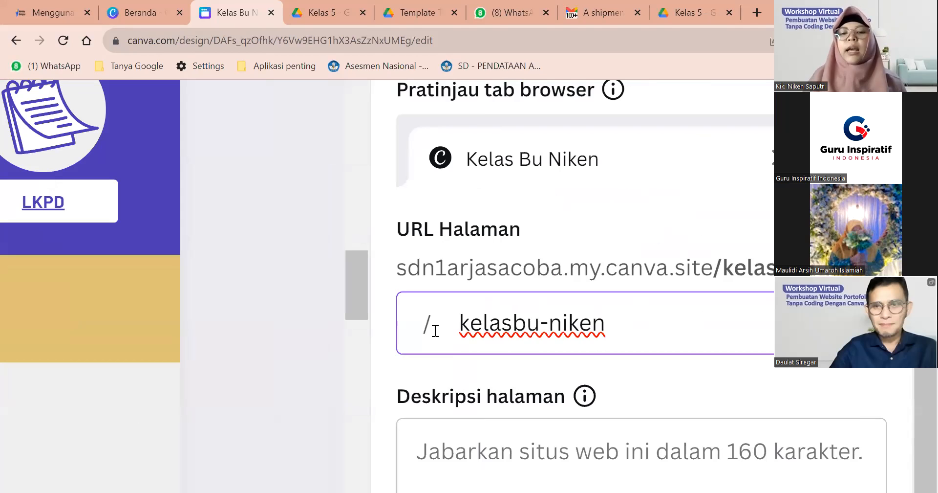
key("shift+Left")
key("shift+Left")
key("shift+Left")
key("shift+Left")
key("shift+Left")
key("shift+Left")
key("shift+Left")
key("shift+Left")
key("shift+Left")
key("shift+Left")
key("shift+Left")
key("shift+Left")
key("shift+Left")
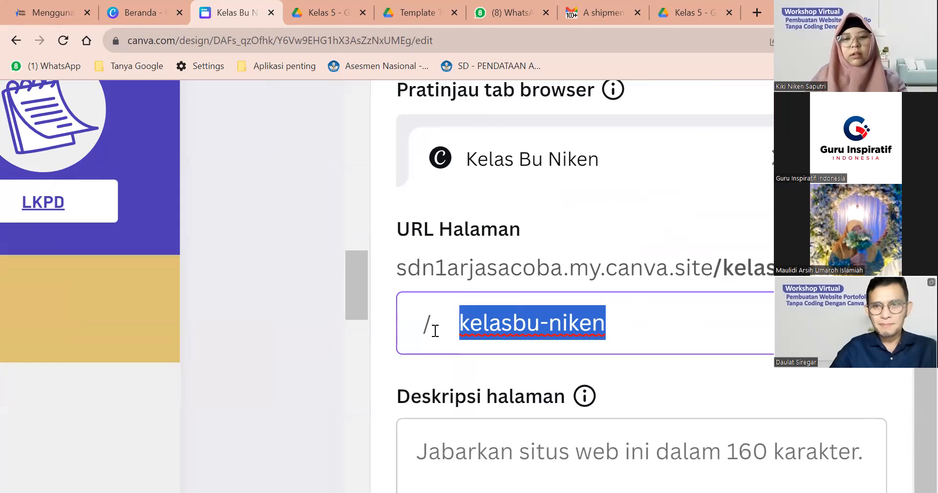
type("kelas")
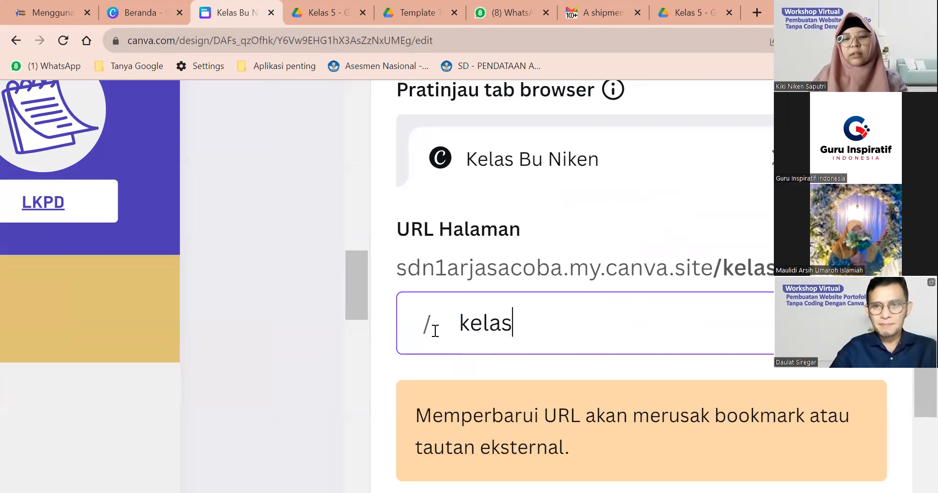
Step: Try out other wordings for the page URL, extending its ending to kelas5-asik
type("-asy")
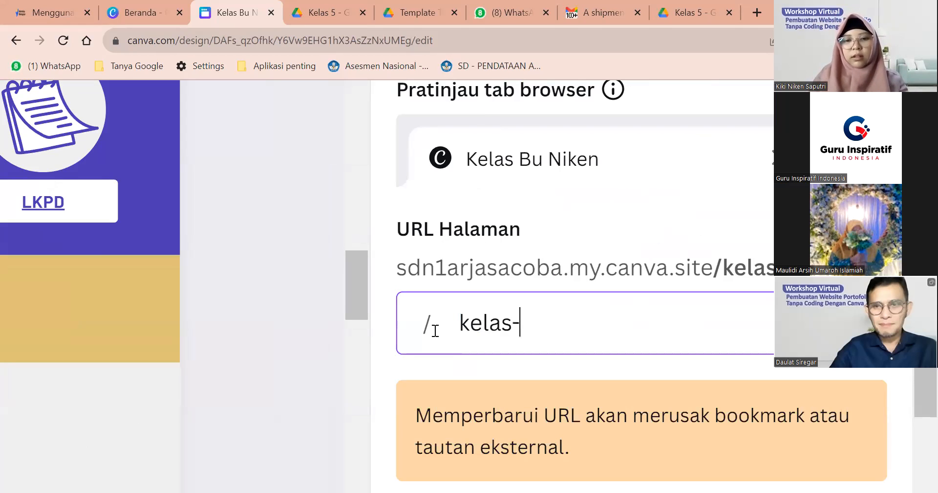
key("BackSpace")
type("i")
key("BackSpace")
key("BackSpace")
type("s")
key("BackSpace")
key("BackSpace")
key("BackSpace")
type("5-asik")
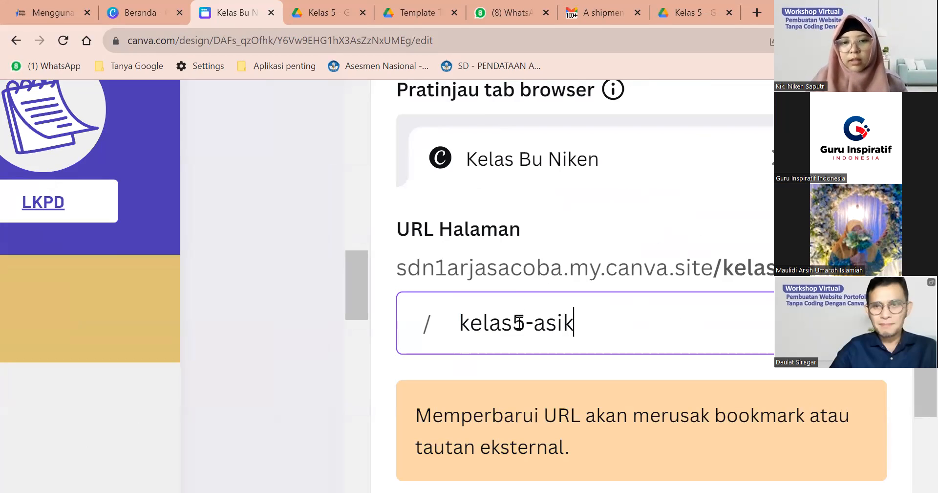
Step: Replace 5-asik in the page URL ending with -bu- followed by the teacher's first name
left_click_drag(574, 323, 519, 323)
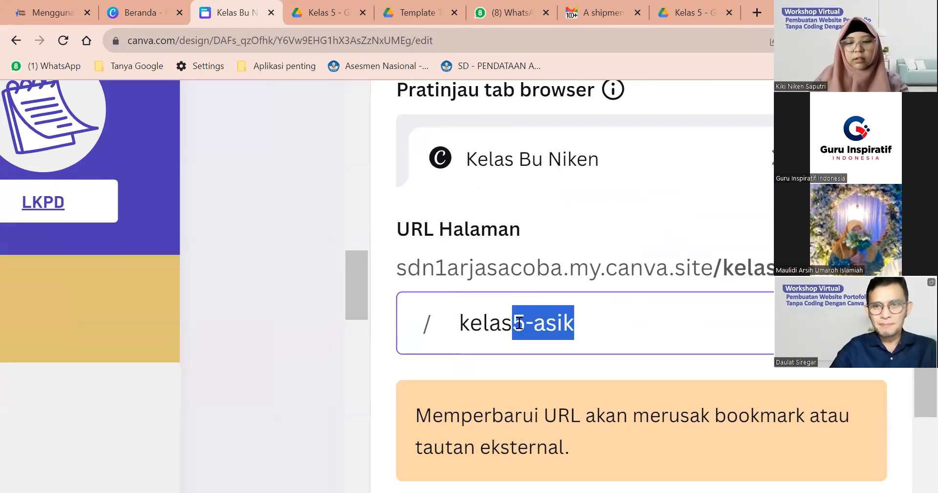
type("-bu-n")
key("BackSpace")
key("BackSpace")
type("n")
key("BackSpace")
key("BackSpace")
key("BackSpace")
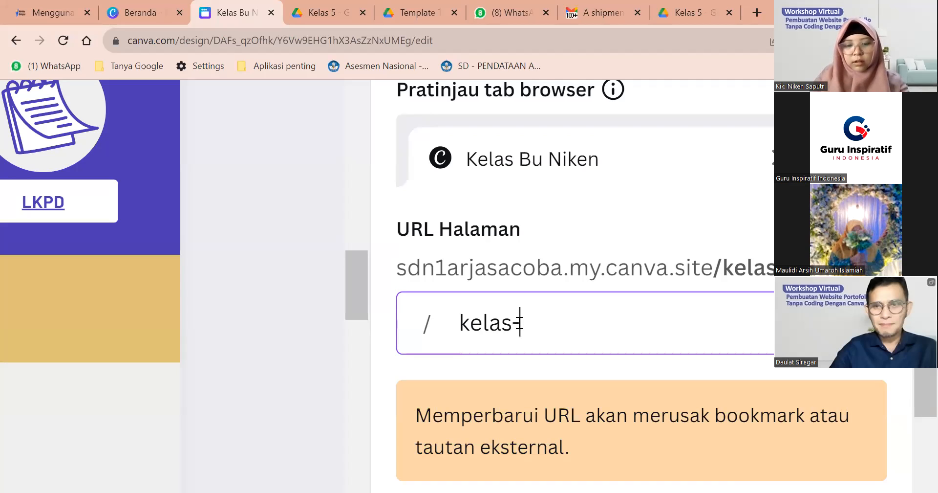
type("bu-niken")
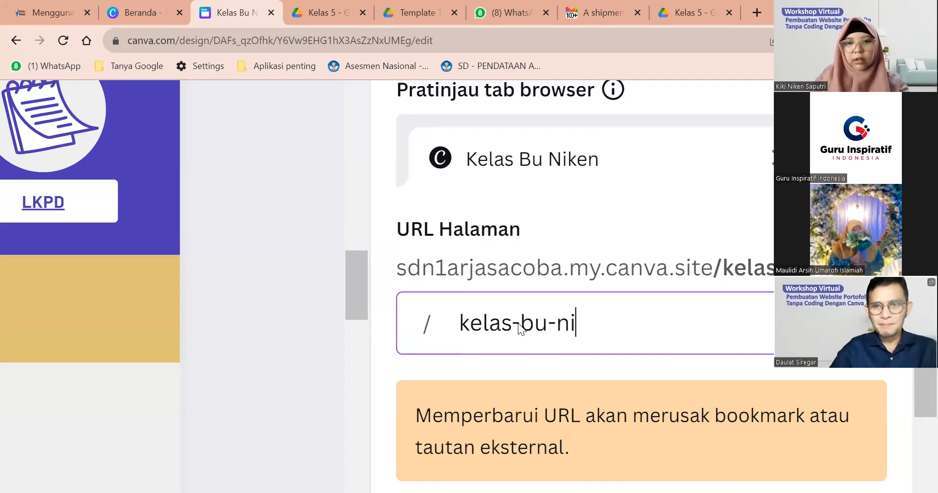
Step: Enter the page description "Website ini digunakan untuk memberikan informasi kepada para pembaca tentang kelas Bu" followed by the teacher's first name
scroll(518, 322, "down", 3)
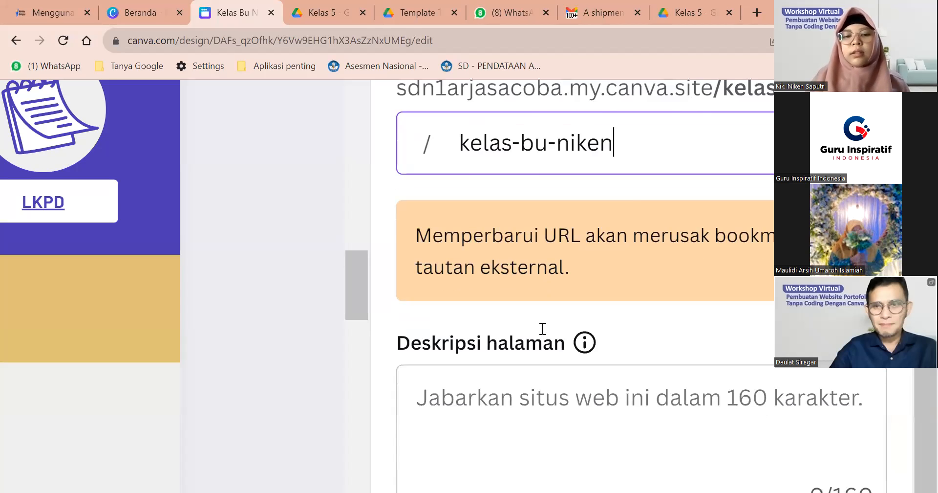
key("ctrl+minus")
scroll(615, 358, "down", 1)
left_click(615, 358)
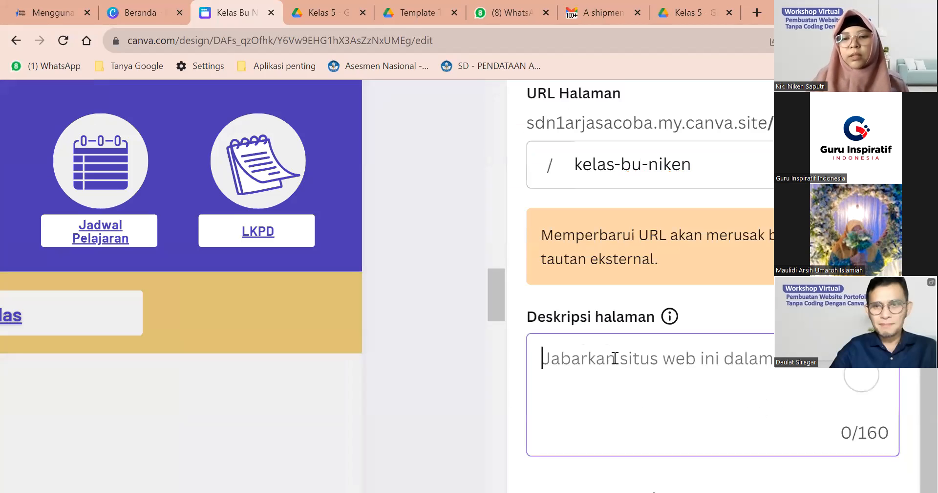
key("ctrl+minus")
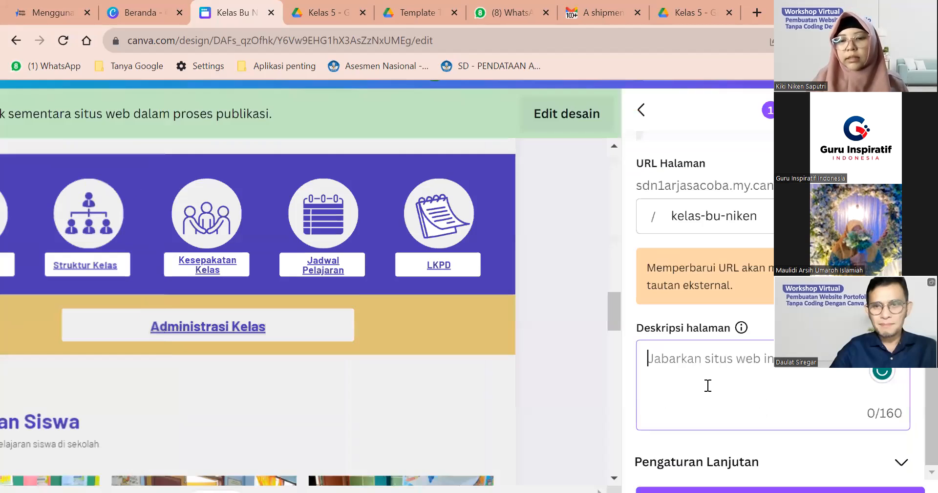
scroll(708, 385, "down", 1)
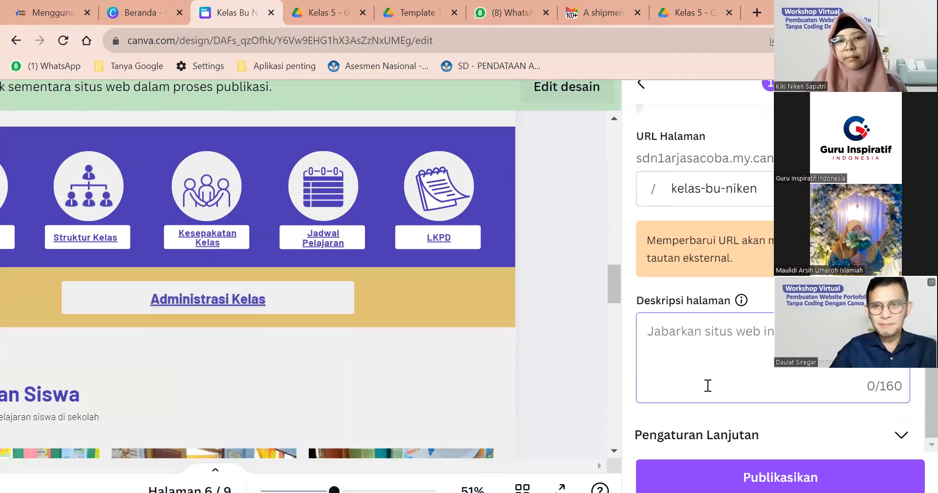
key("ctrl+plus")
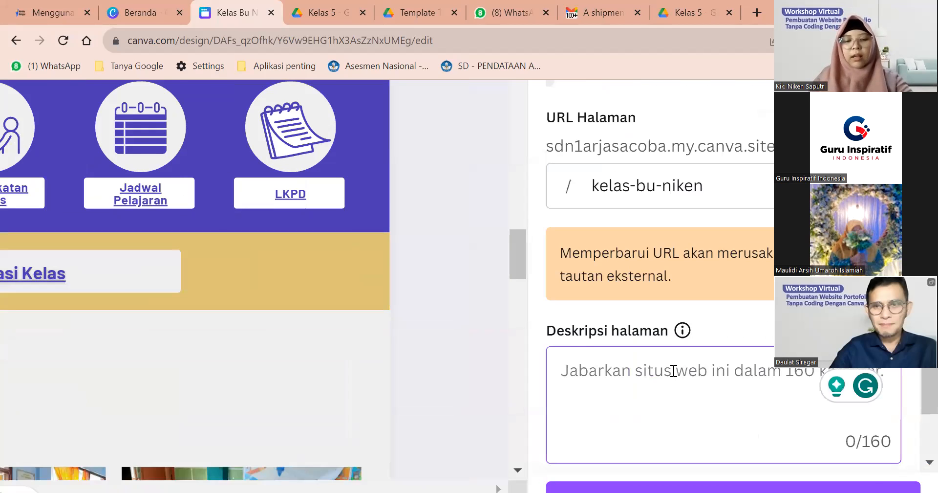
type("Website ini")
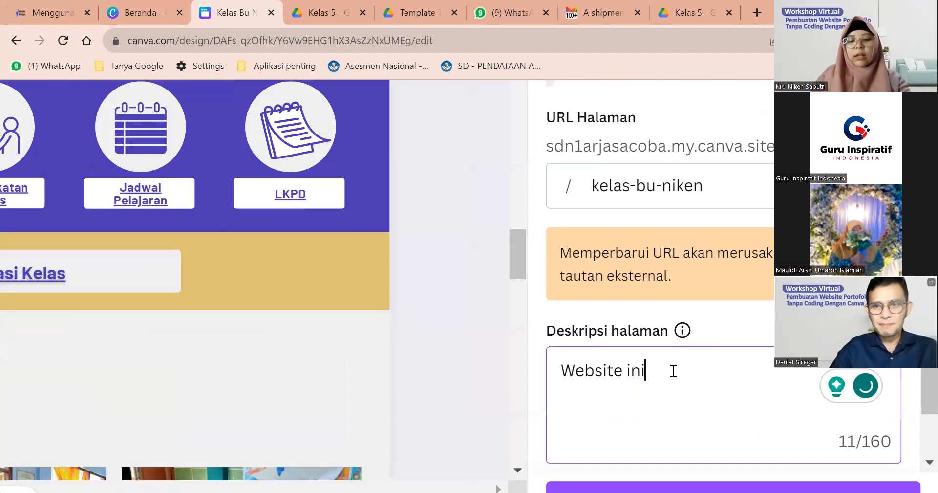
type(" digunaan")
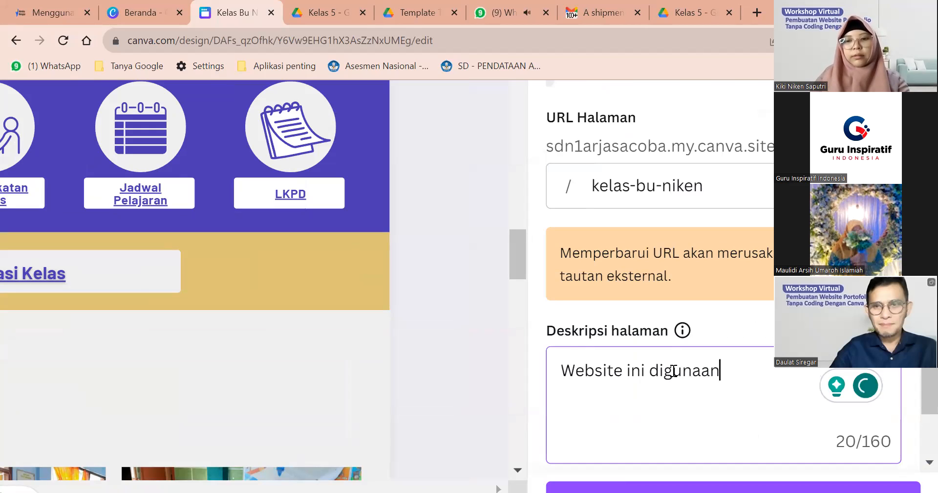
key("BackSpace")
key("BackSpace")
type("kan u")
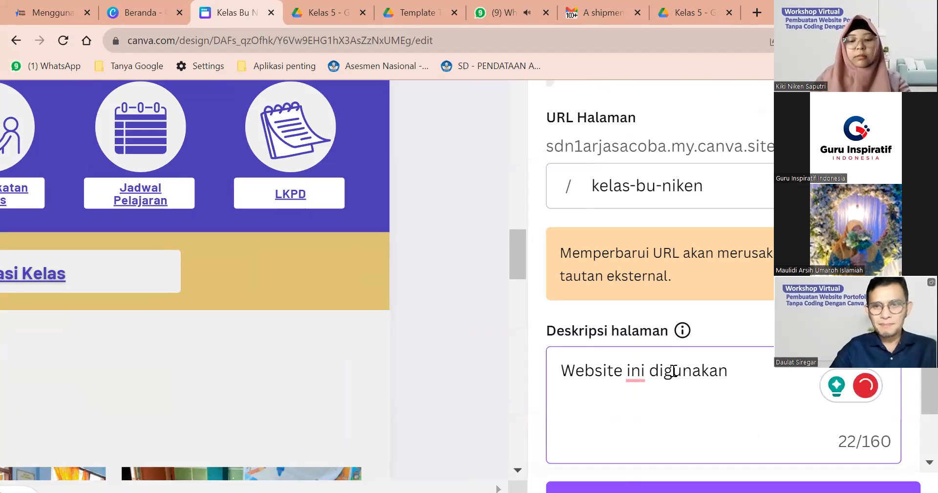
type("ntuk ")
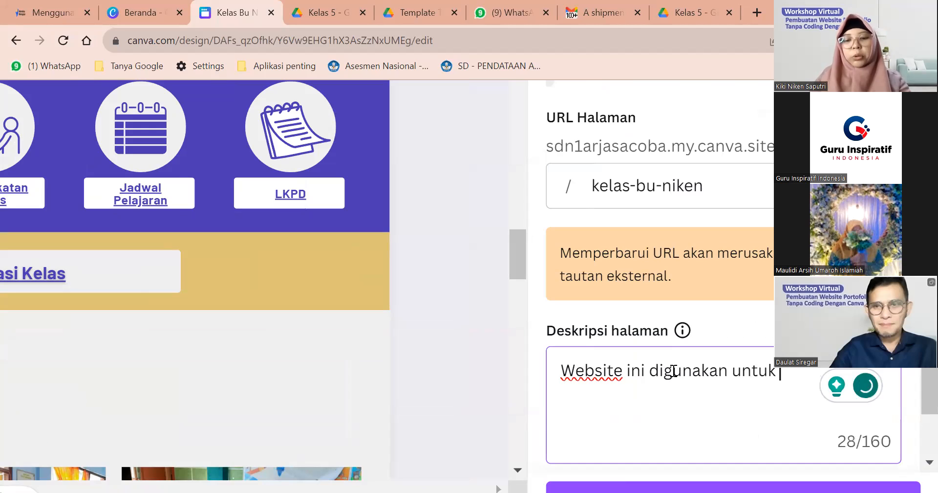
type("memberikan in")
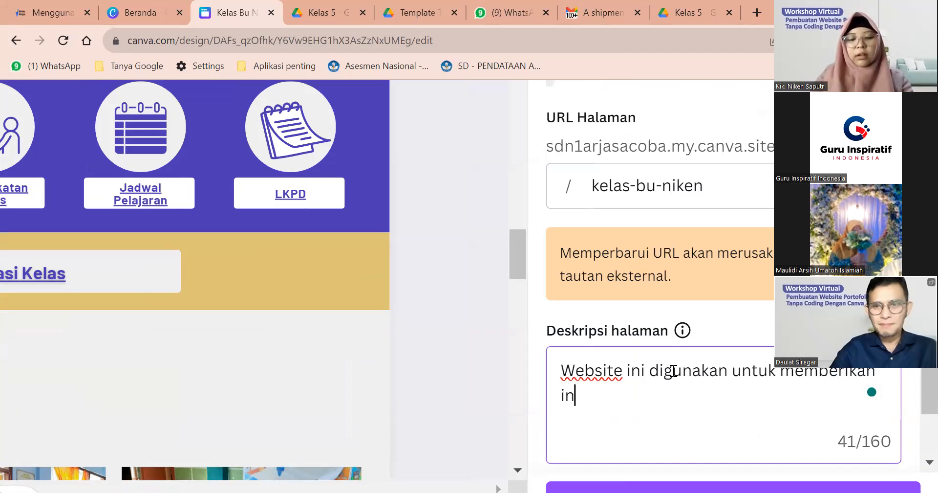
type("formasi kepa")
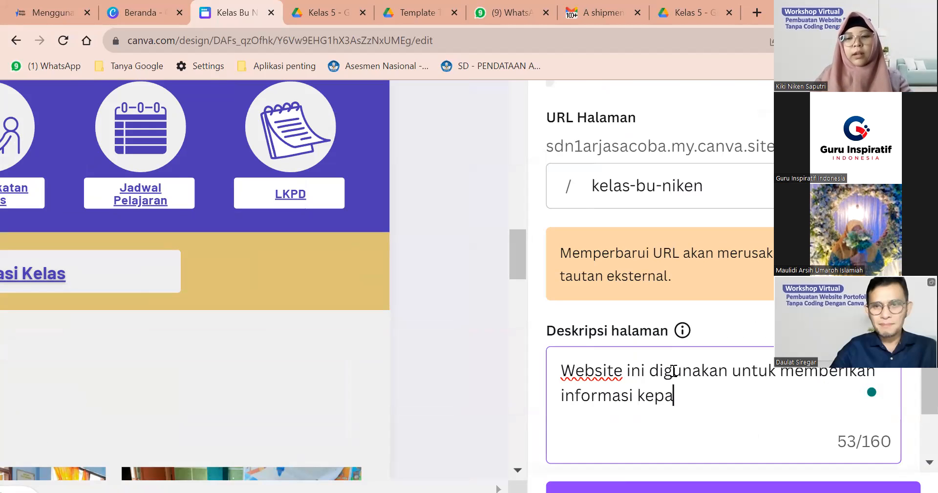
type("da para pemba")
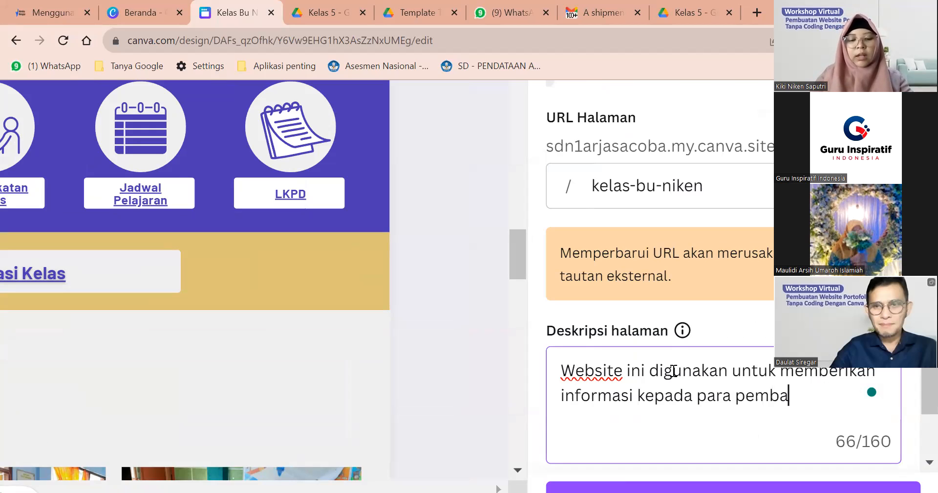
type("ca tentang ")
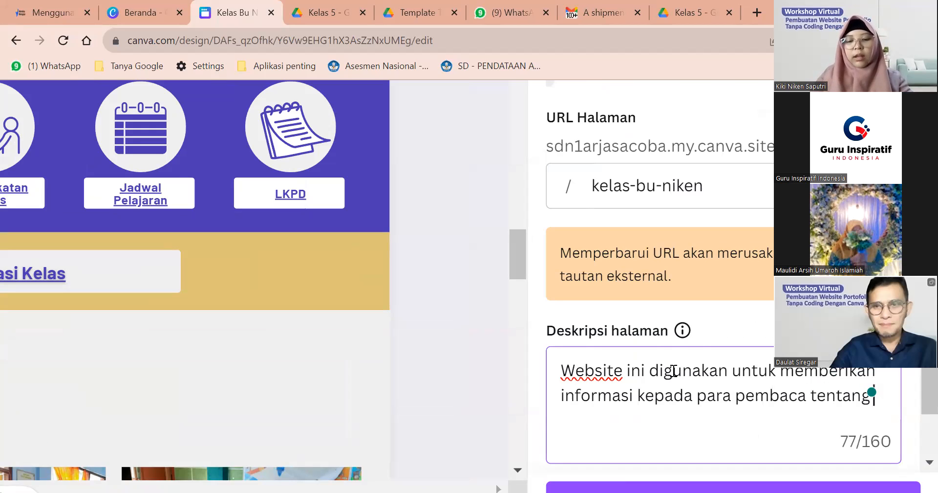
type("kelas Bu")
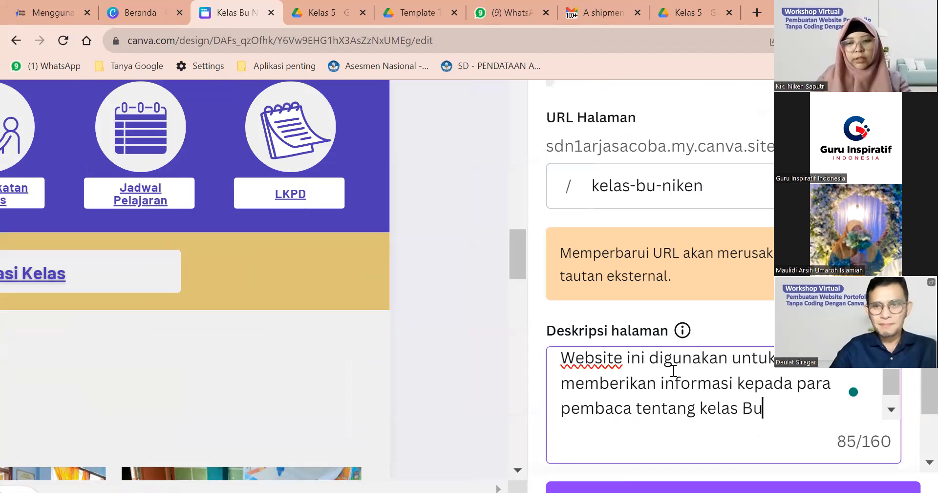
type(" Niken")
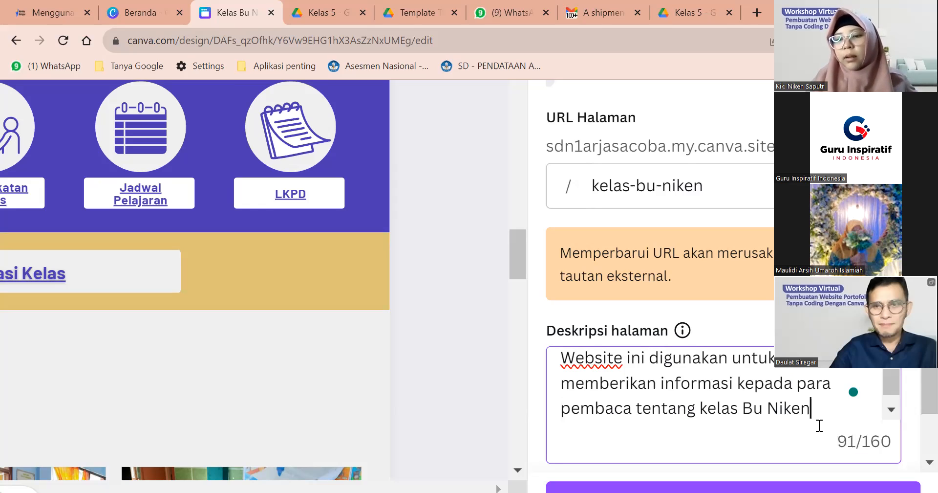
key("BackSpace")
type("n")
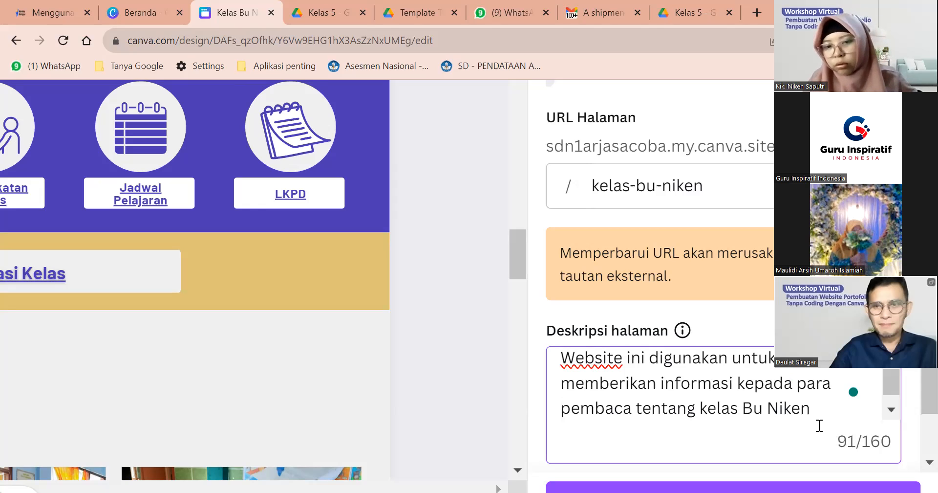
Step: Expand Pengaturan Lanjutan and examine the password protection, search engine visibility and shared link preview settings
scroll(818, 425, "down", 1)
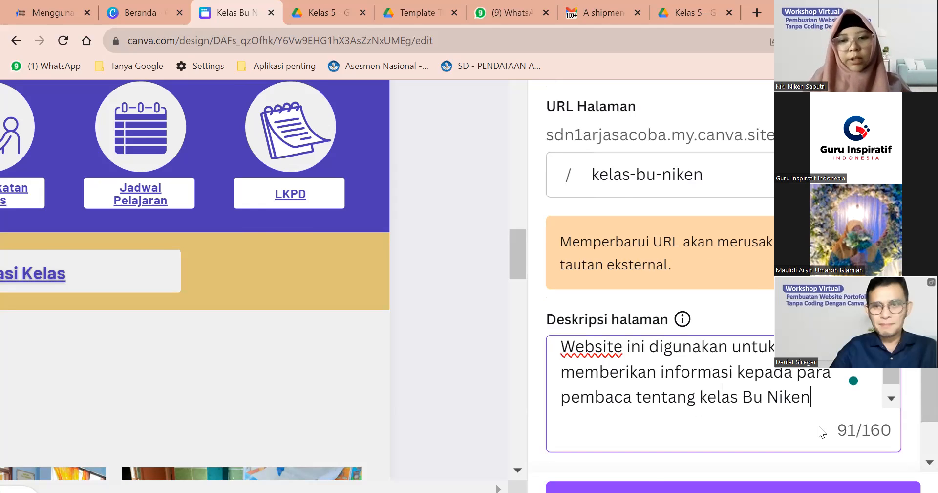
key("ctrl+minus")
key("ctrl+minus")
scroll(819, 432, "down", 1)
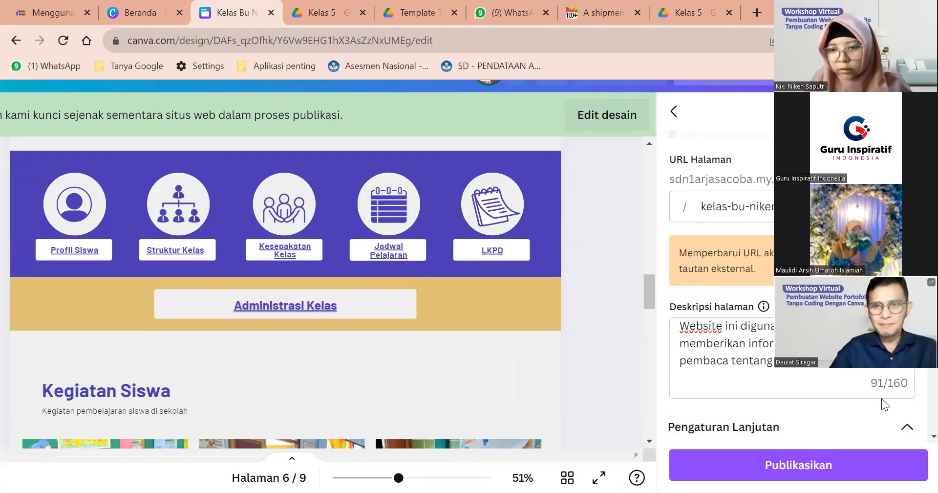
scroll(882, 398, "down", 5)
scroll(882, 398, "down", 1)
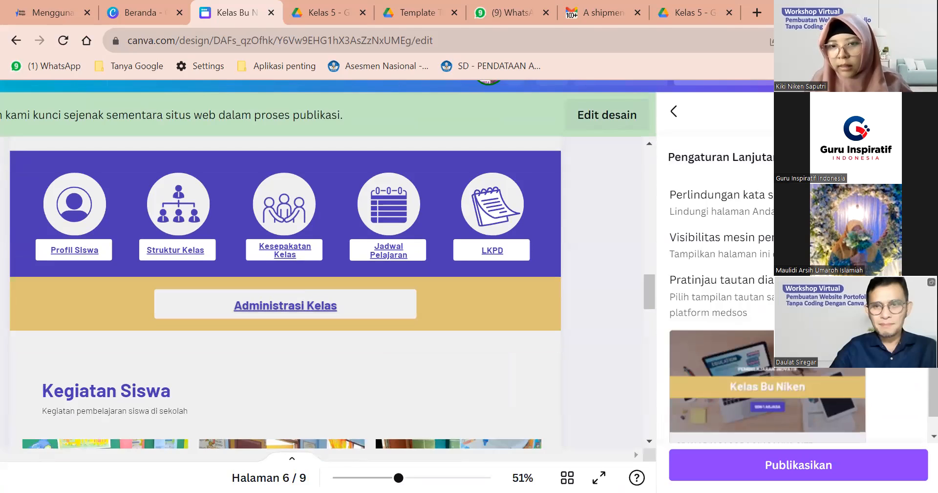
key("ctrl+plus")
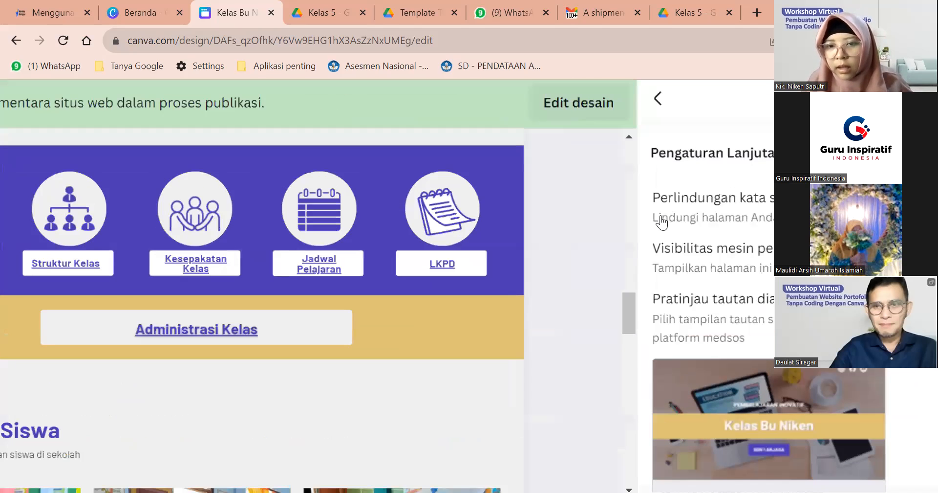
Step: Review the advanced settings and shared link preview, and publish the website
key("ctrl+plus")
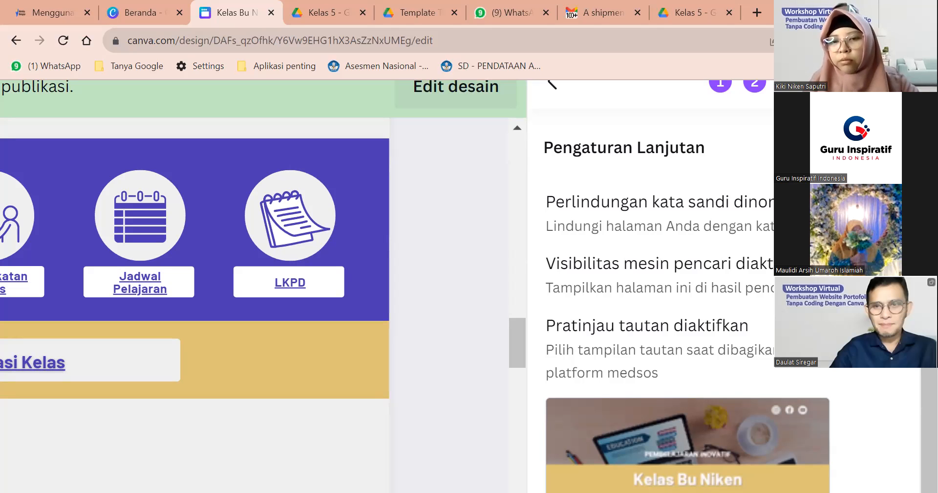
key("ctrl+minus")
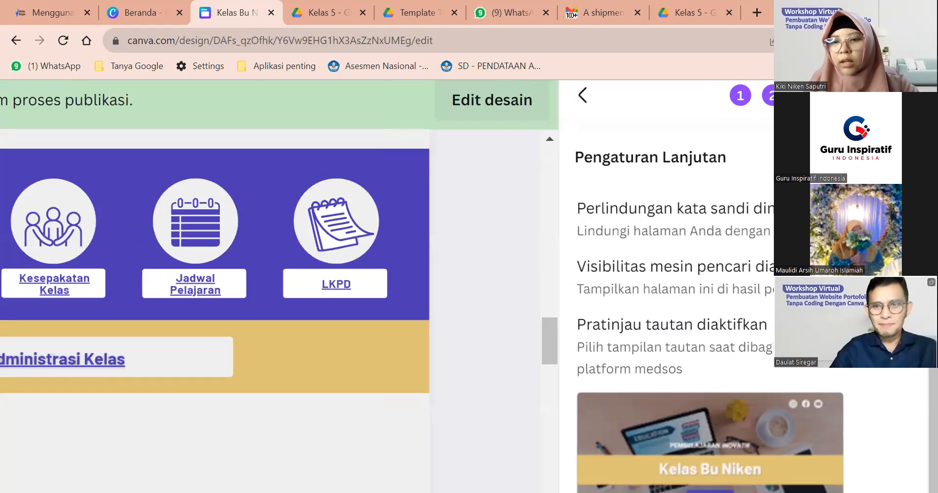
key("ctrl+minus")
scroll(719, 252, "down", 2)
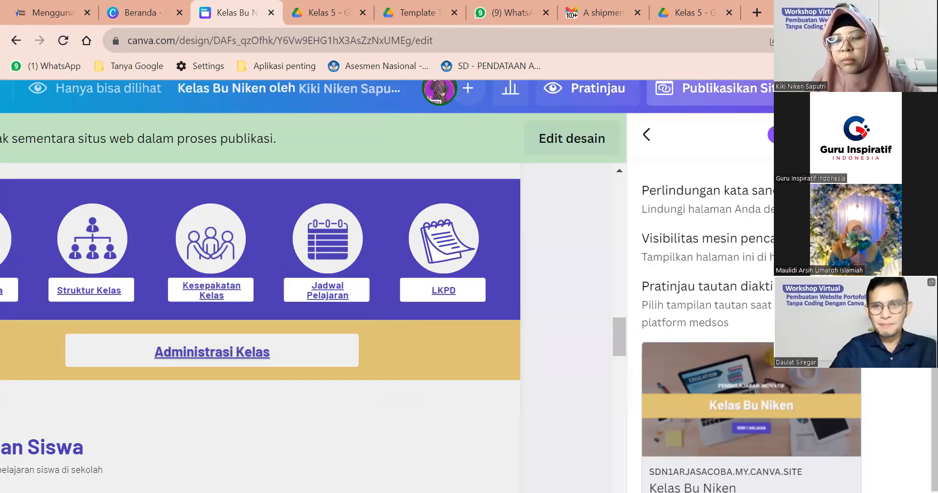
scroll(469, 286, "down", 2)
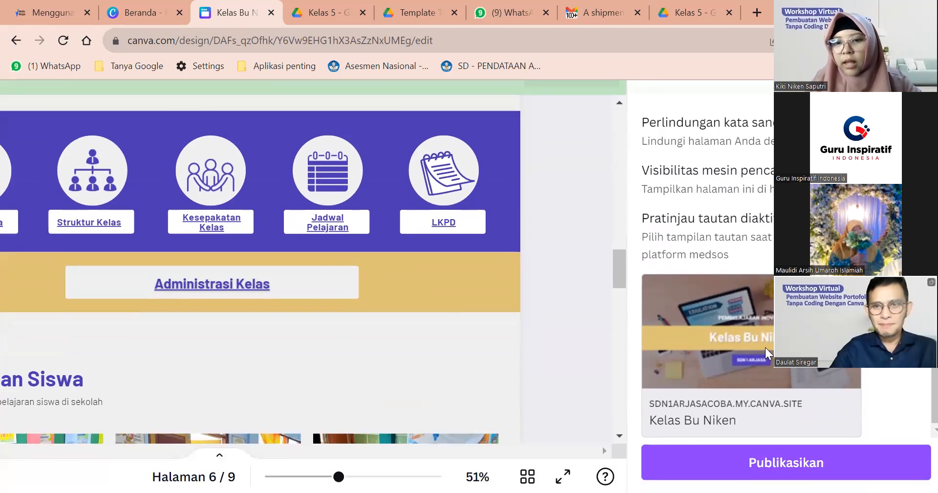
scroll(765, 347, "up", 5)
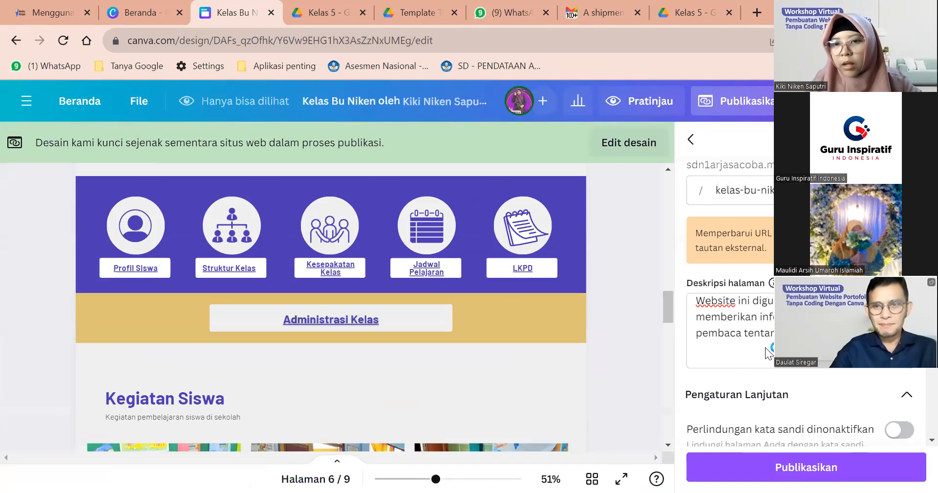
scroll(766, 347, "up", 3)
scroll(781, 391, "down", 10)
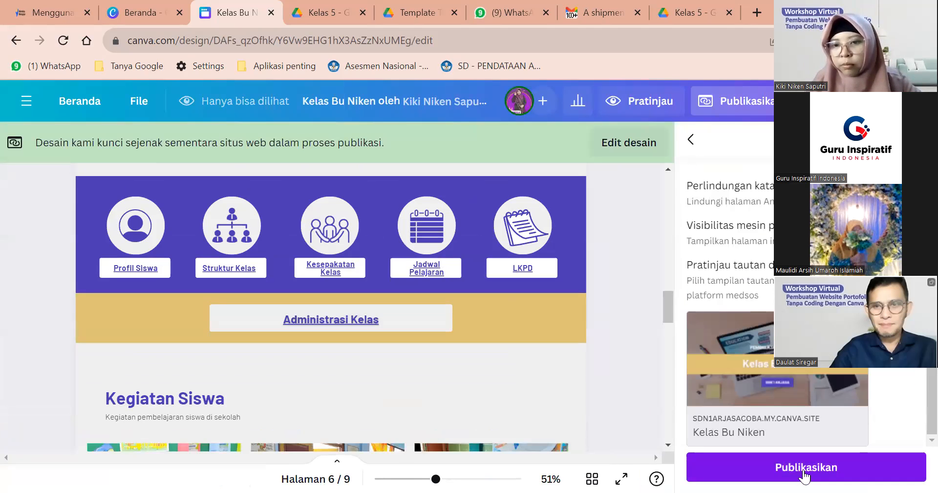
left_click(806, 468)
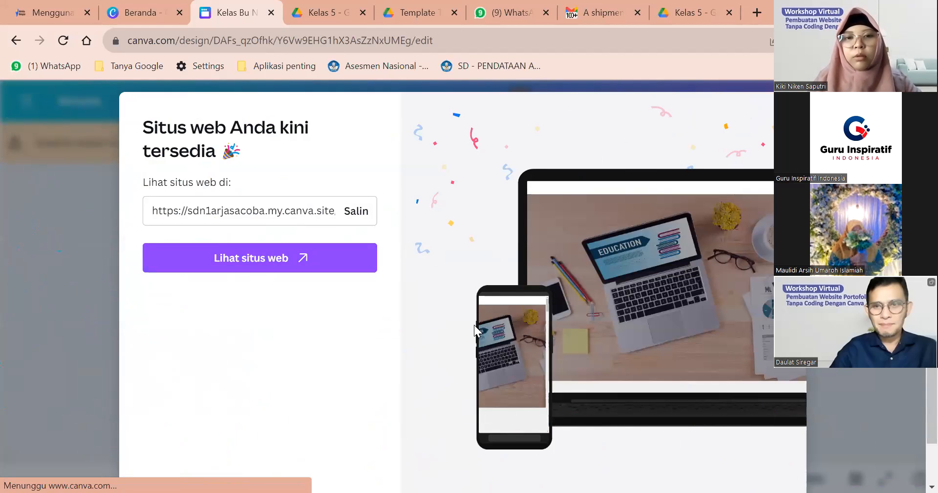
Step: Copy the published website's link and open the live site
left_click(358, 219)
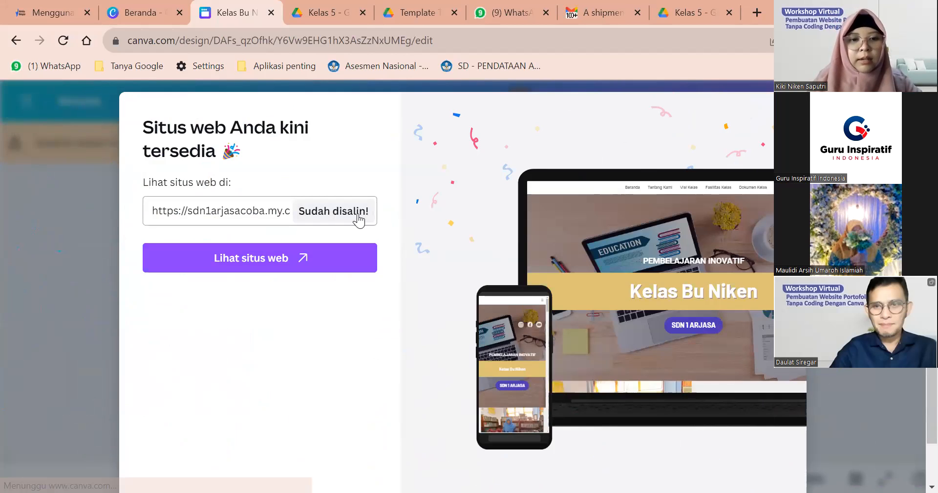
left_click(257, 260)
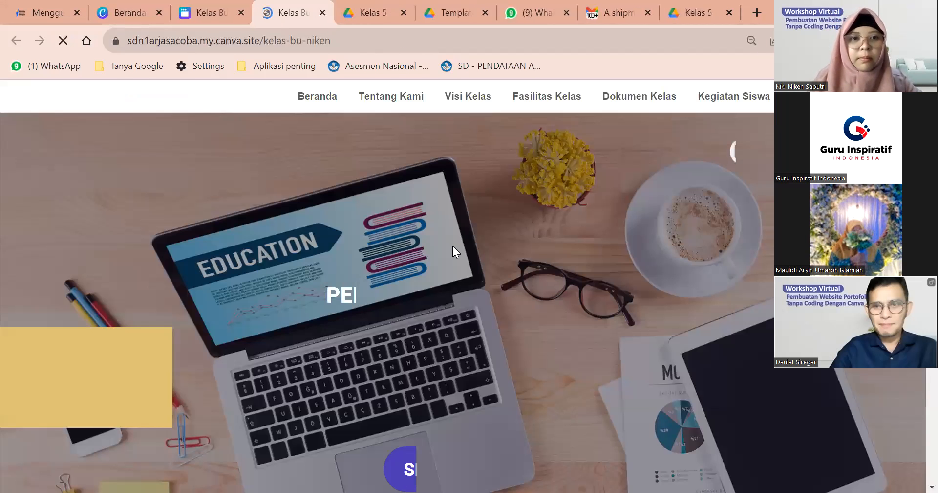
Step: Examine the live site's banner, class introduction, Visi Kelas 5 and first Fasilitas Kelas cards, and return to the banner
scroll(452, 245, "down", 5)
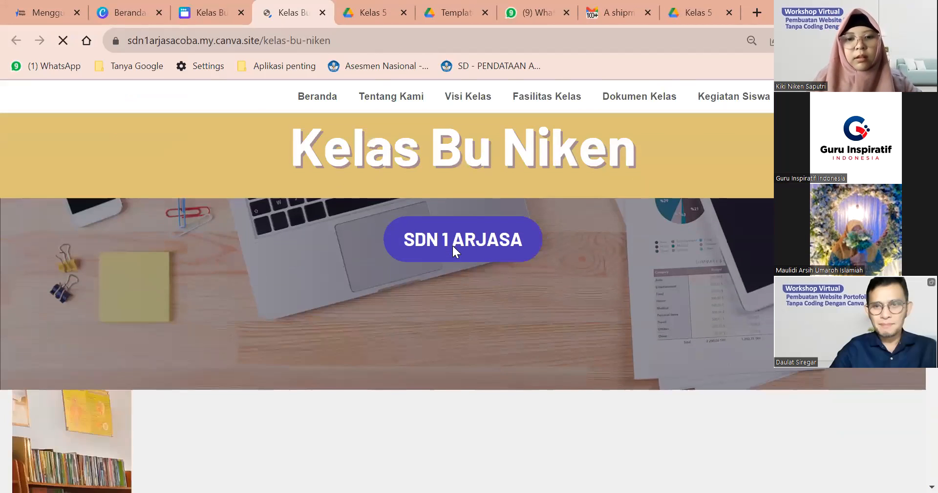
scroll(453, 244, "down", 3)
scroll(453, 245, "down", 4)
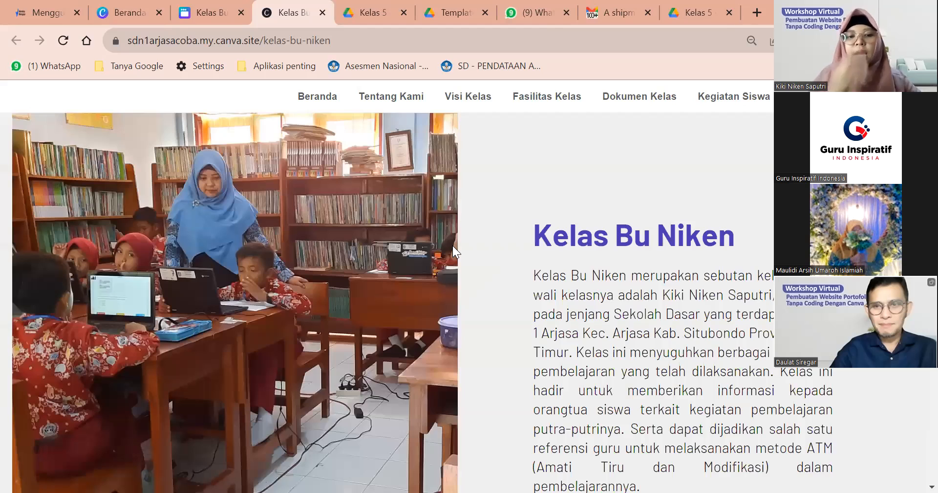
scroll(452, 246, "down", 2)
scroll(453, 245, "down", 3)
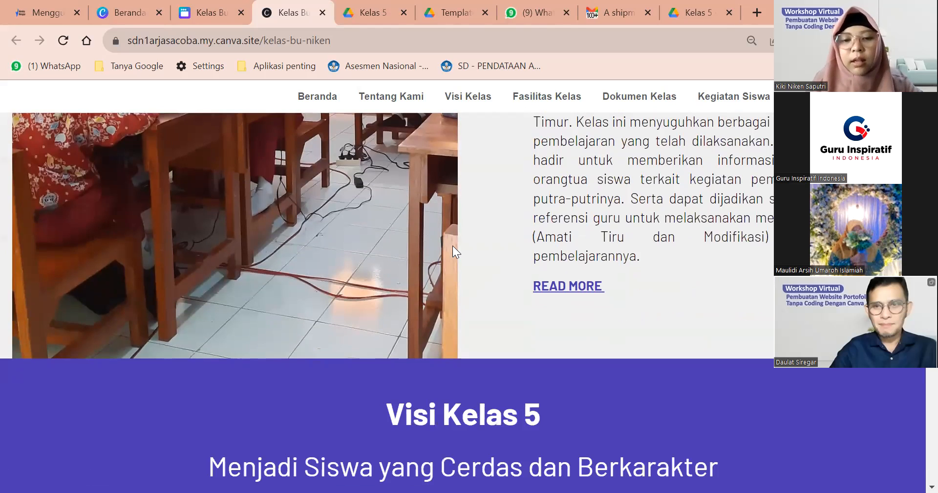
scroll(453, 246, "down", 3)
scroll(453, 244, "down", 2)
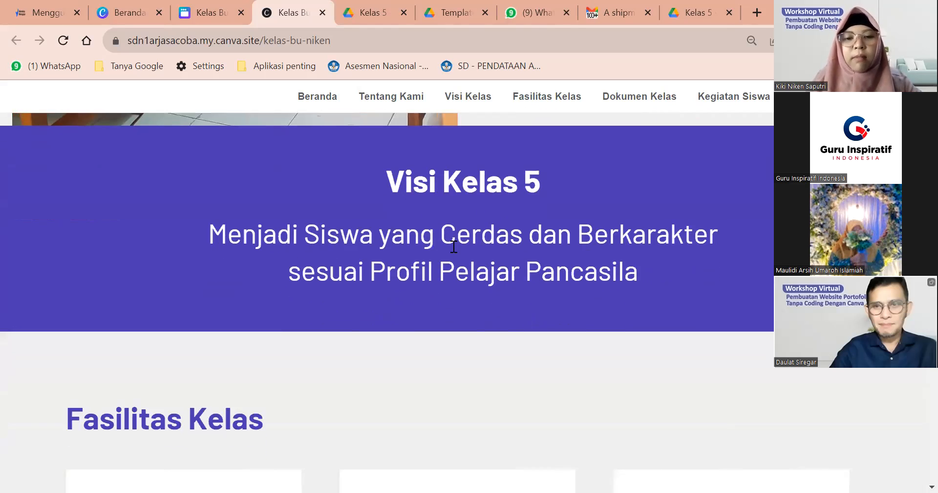
scroll(453, 246, "down", 2)
scroll(453, 246, "down", 3)
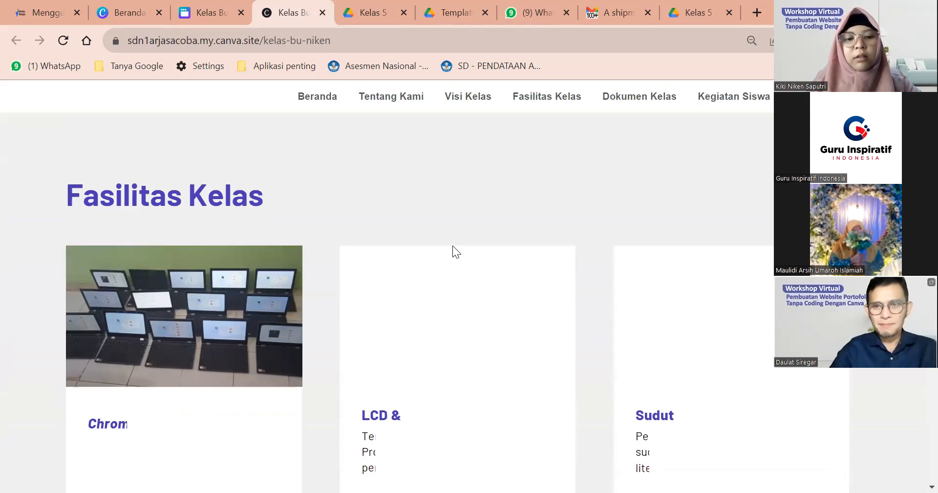
scroll(453, 246, "down", 2)
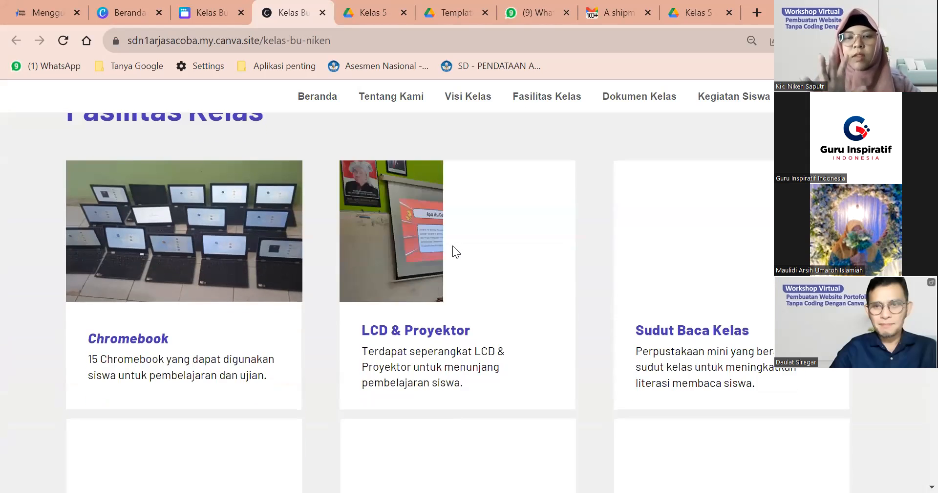
scroll(452, 245, "up", 8)
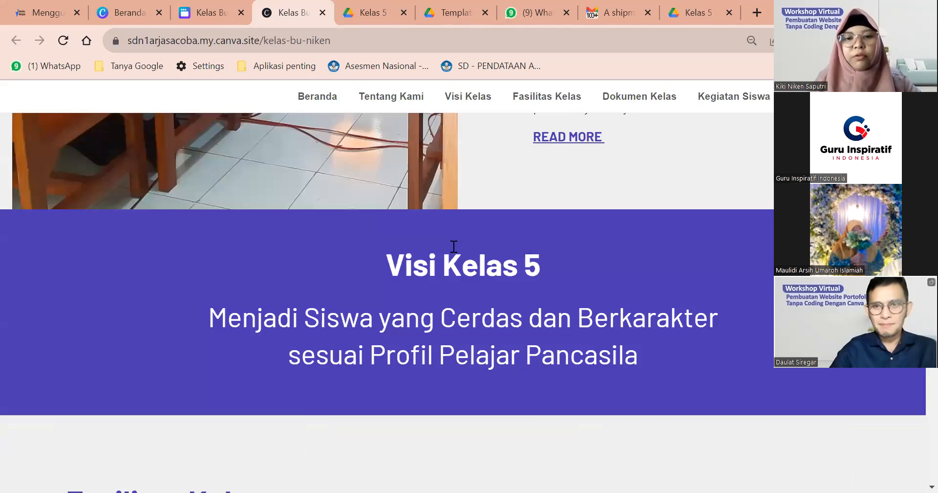
scroll(453, 247, "up", 8)
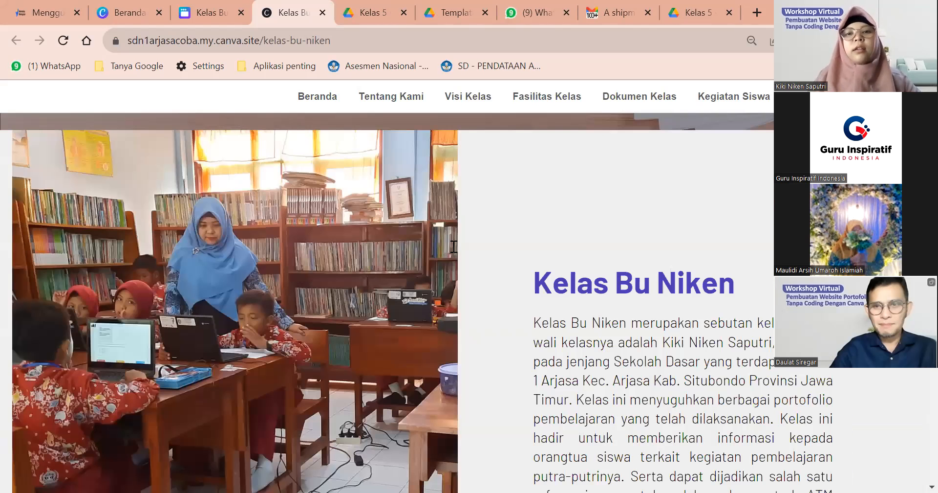
scroll(454, 246, "up", 6)
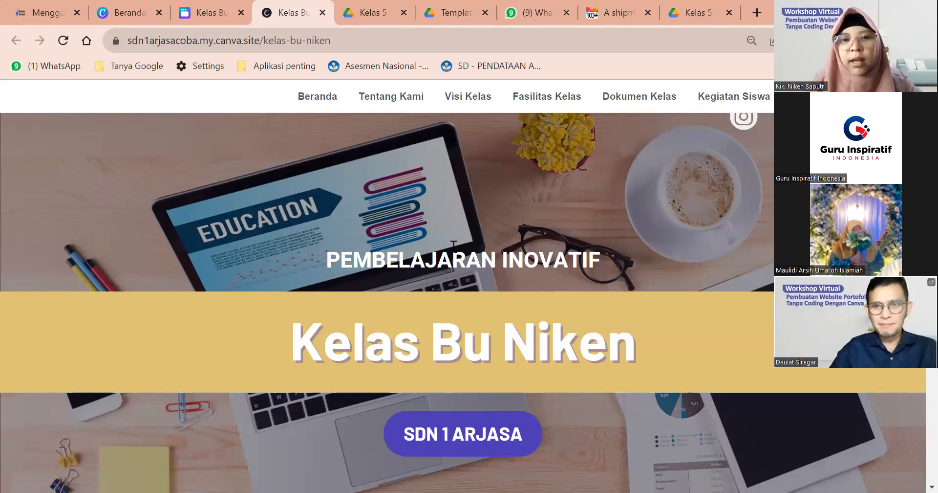
Step: Go through the live page again from the banner to the Fasilitas Kelas photos and descriptions
scroll(454, 244, "down", 1)
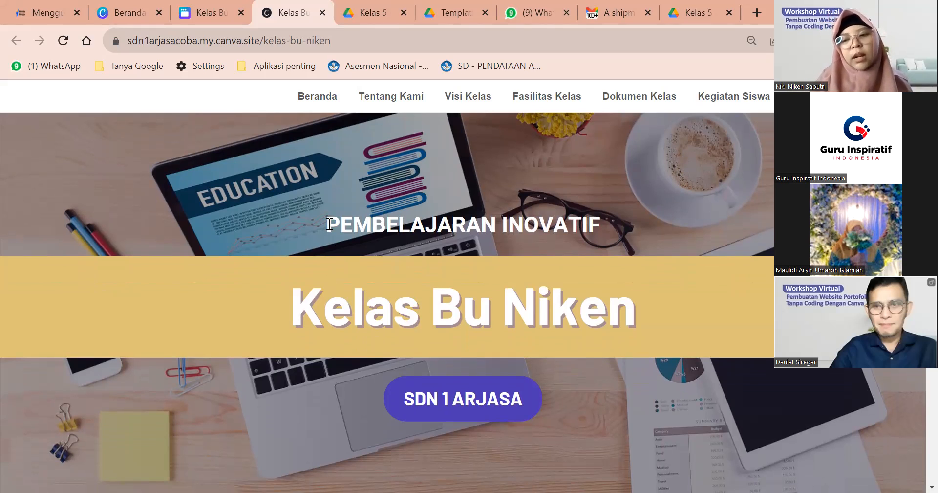
scroll(330, 223, "down", 5)
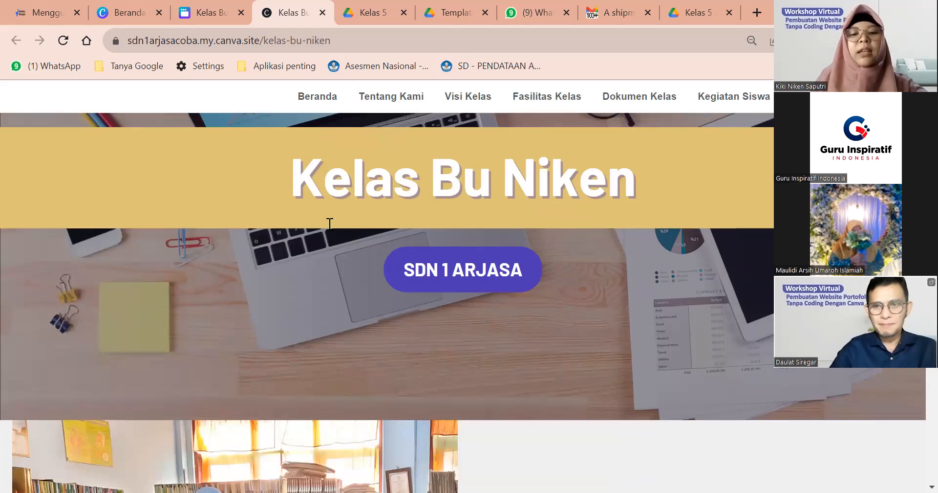
scroll(328, 226, "down", 3)
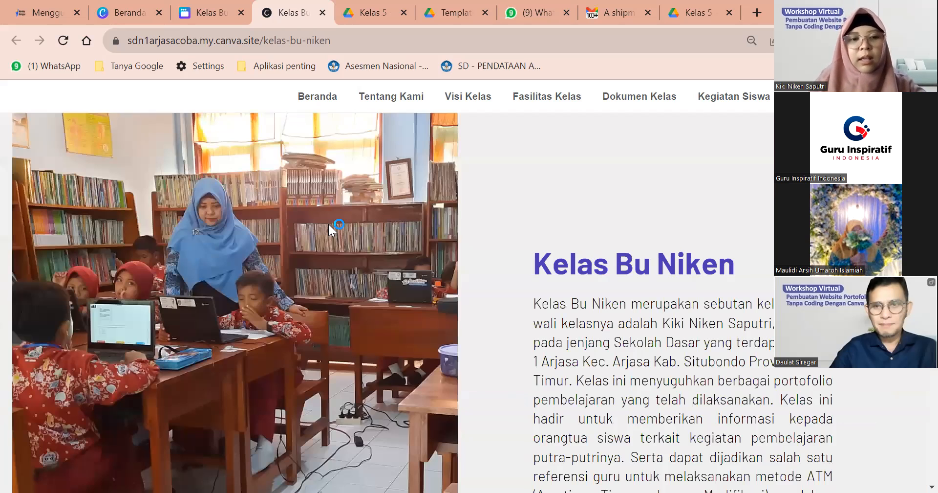
scroll(328, 223, "down", 10)
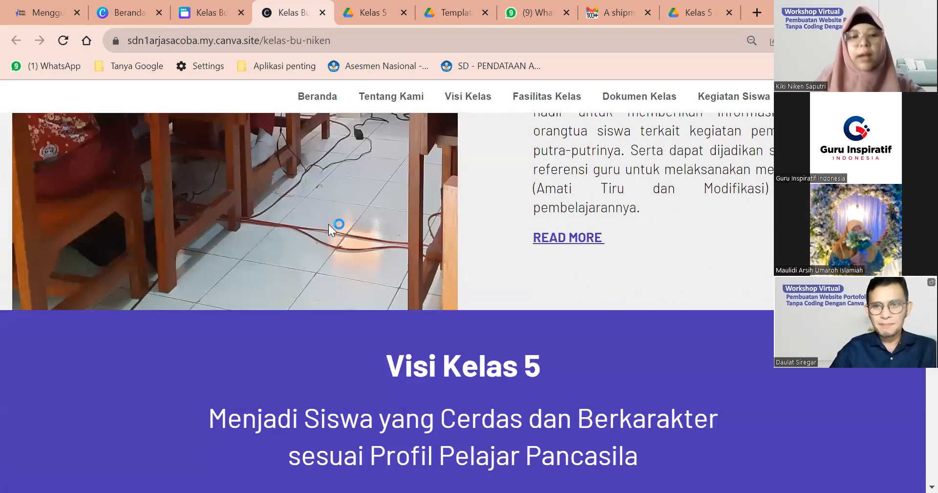
scroll(328, 225, "down", 5)
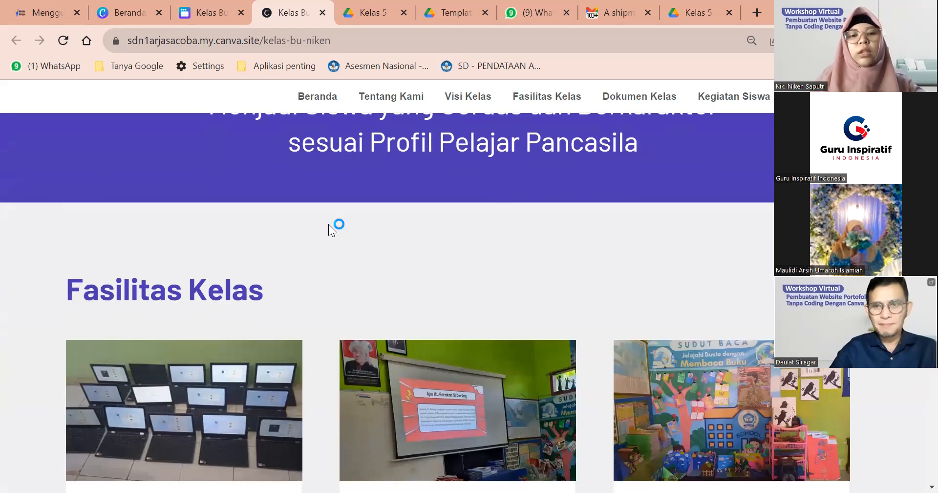
scroll(328, 224, "down", 1)
scroll(329, 224, "down", 3)
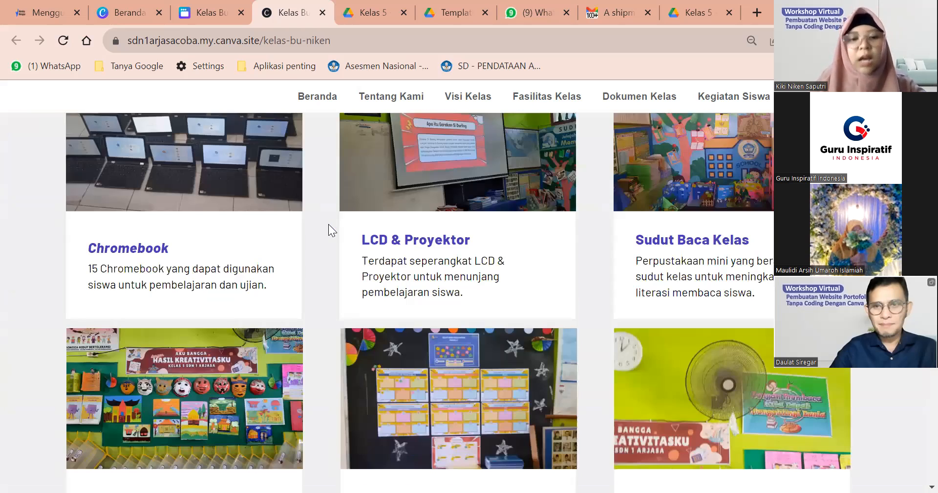
scroll(328, 224, "up", 2)
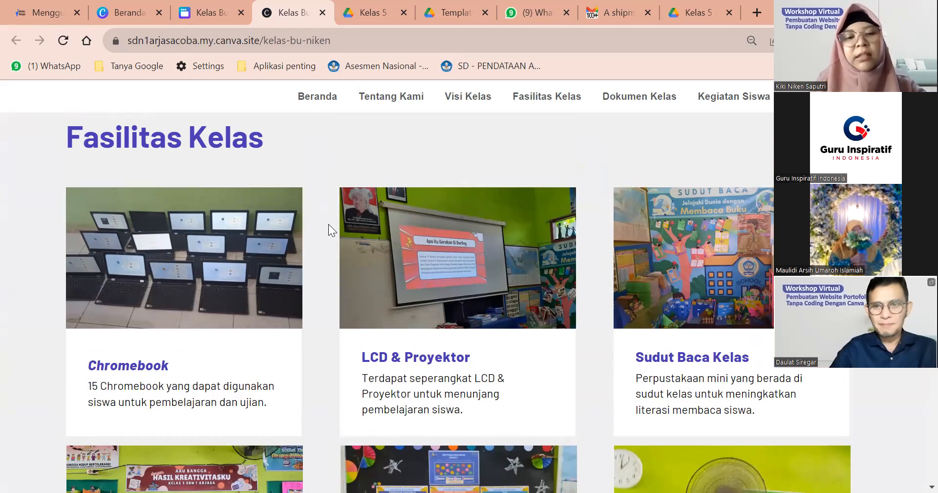
Step: Examine the rest of the live page: class document links, Kegiatan Siswa, Karya Siswa, class photo and the Contact Information map
scroll(329, 224, "down", 12)
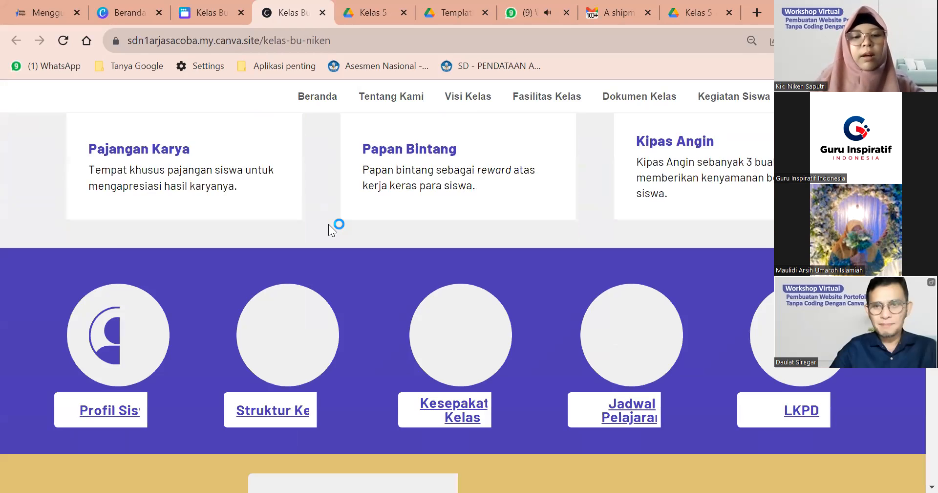
scroll(329, 223, "down", 6)
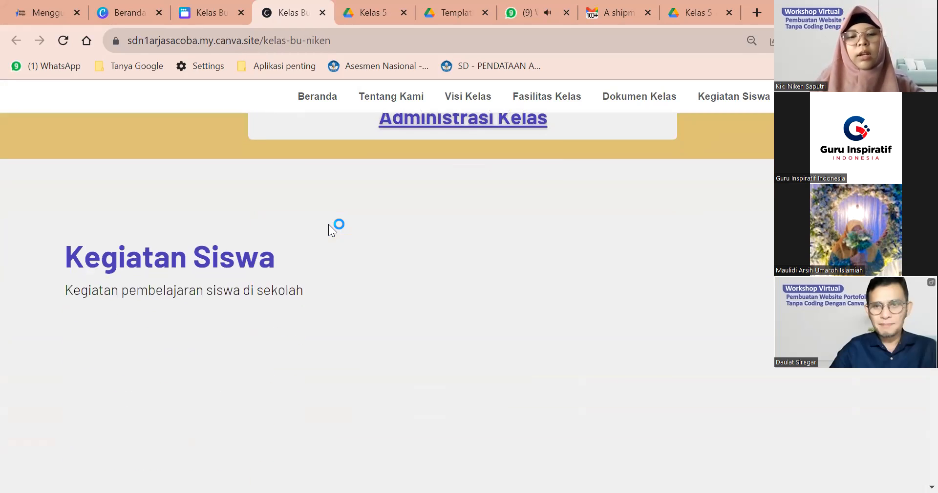
scroll(328, 224, "up", 3)
scroll(329, 224, "down", 5)
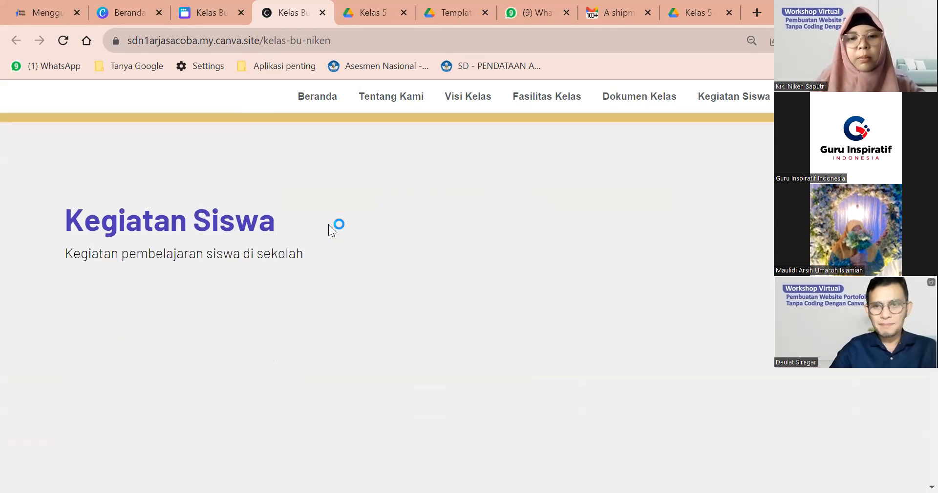
scroll(328, 227, "down", 12)
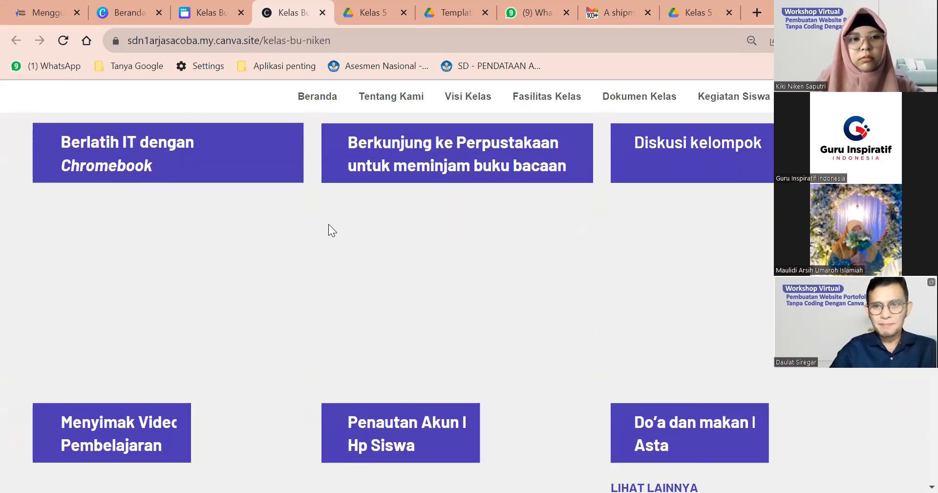
scroll(329, 223, "down", 15)
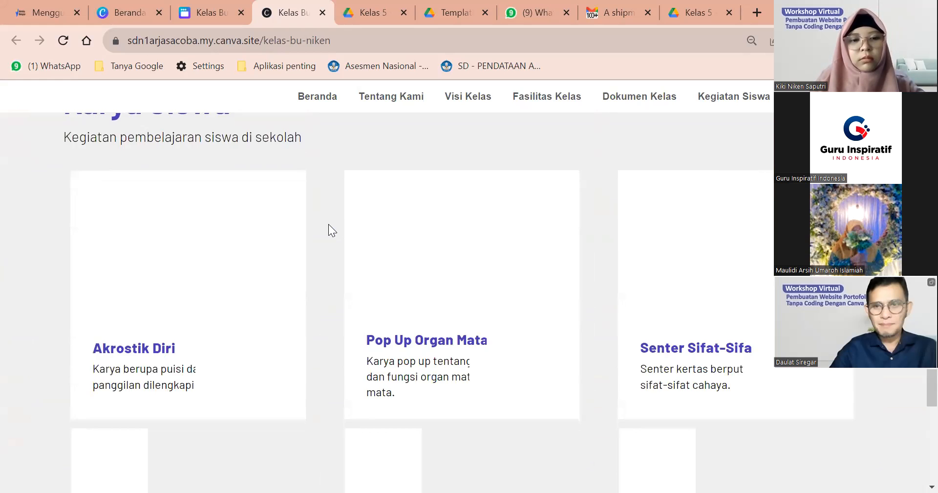
scroll(328, 224, "down", 5)
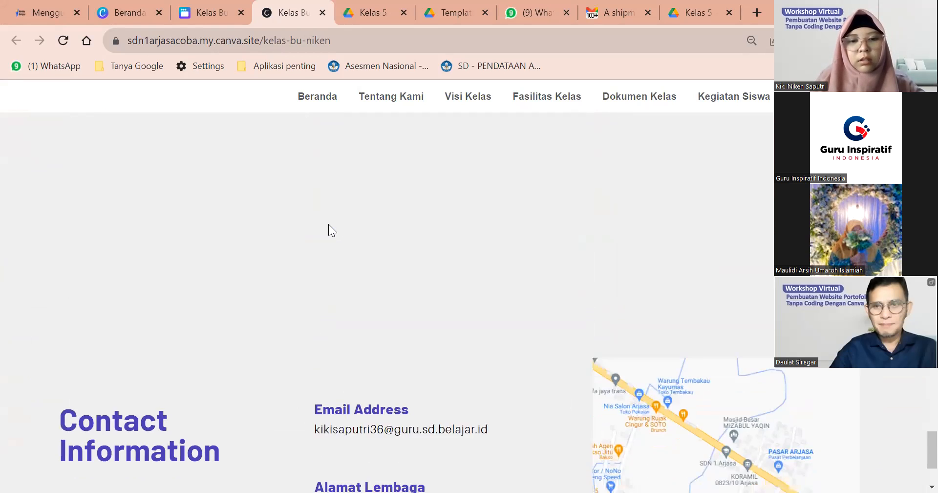
scroll(328, 224, "up", 5)
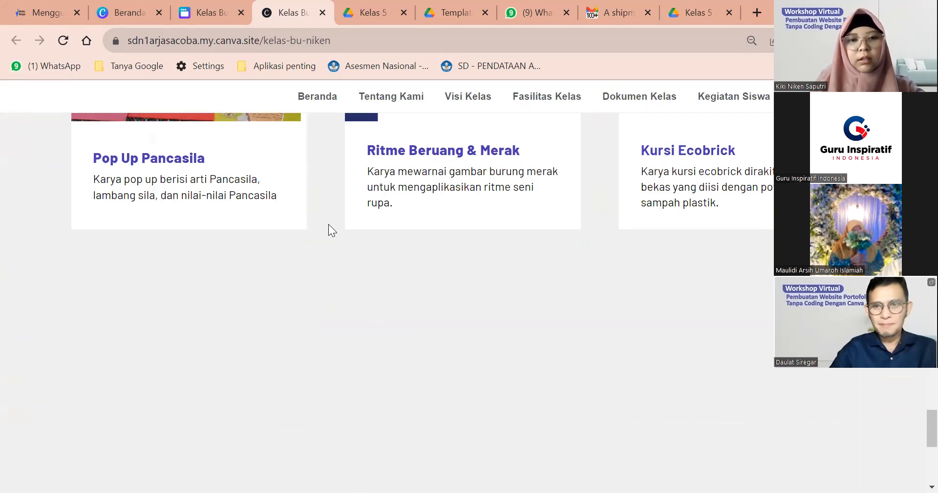
scroll(329, 224, "up", 5)
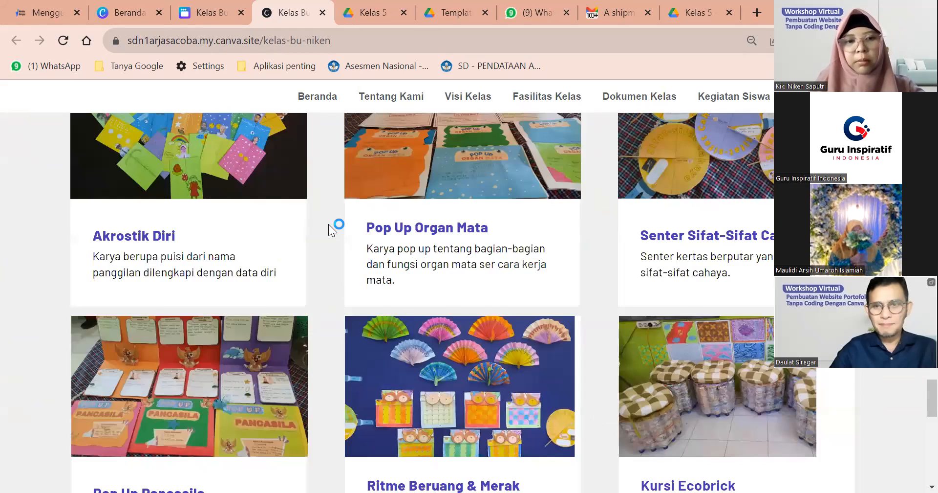
scroll(329, 224, "down", 6)
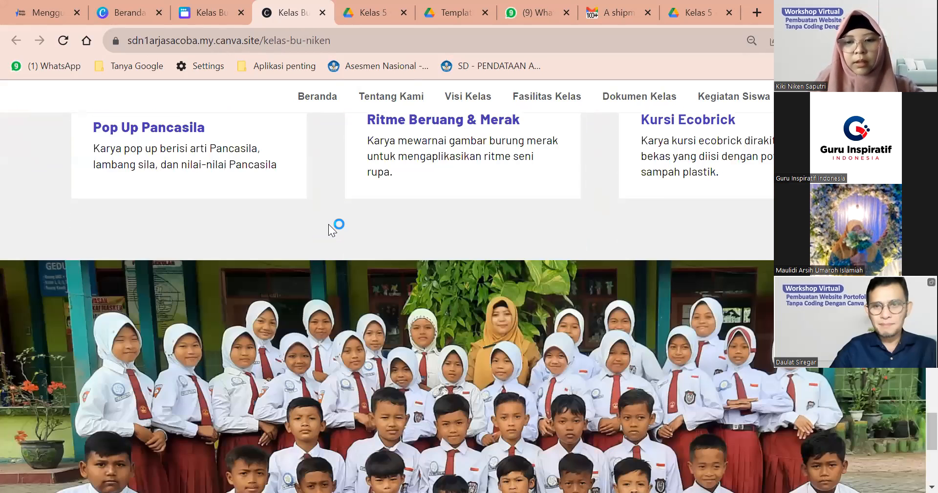
scroll(706, 345, "down", 10)
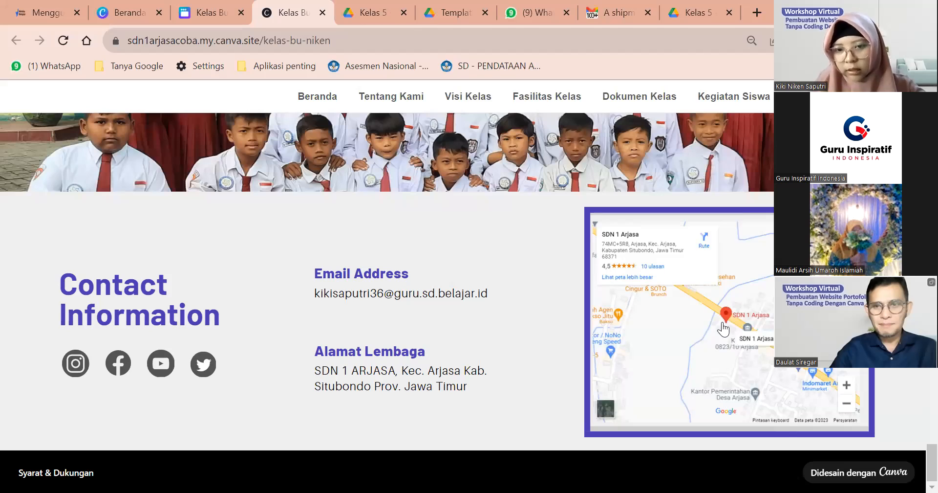
Step: Pan and zoom the embedded Contact Information map, test its larger-map link and return to the class site
left_click(694, 335)
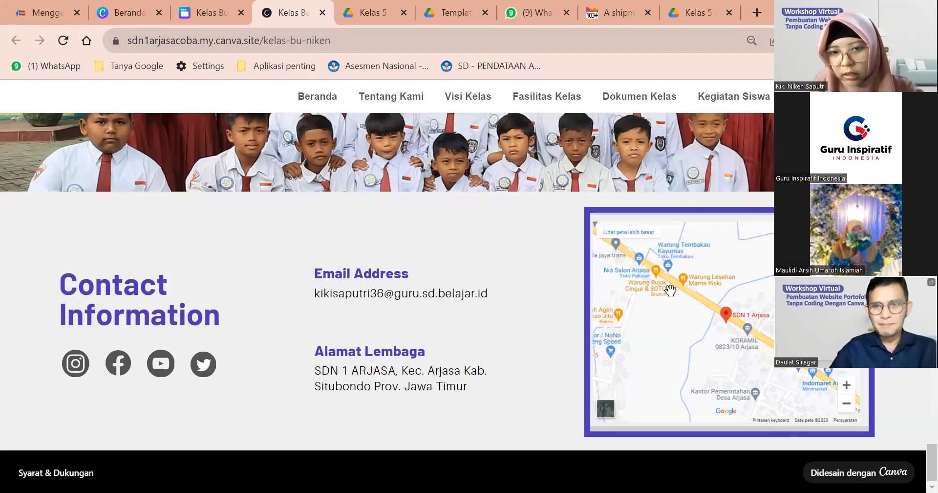
double_click(629, 243)
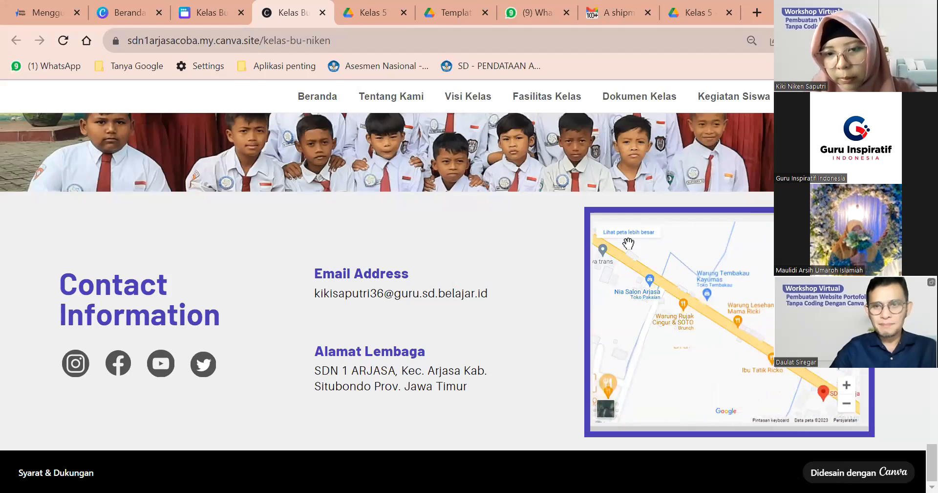
scroll(758, 285, "up", 2)
scroll(758, 284, "up", 1, "ctrl")
scroll(758, 284, "up", 1, "ctrl")
scroll(758, 284, "down", 2, "ctrl")
scroll(757, 283, "down", 1)
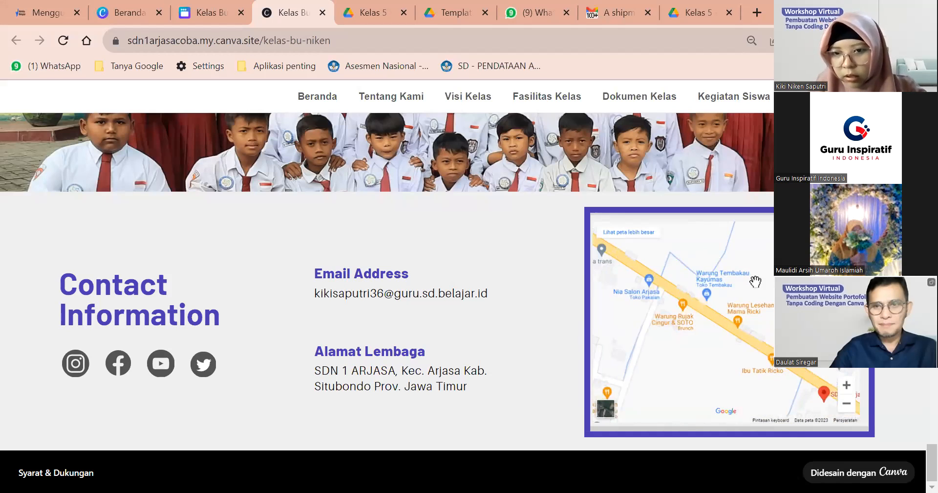
scroll(636, 236, "down", 1)
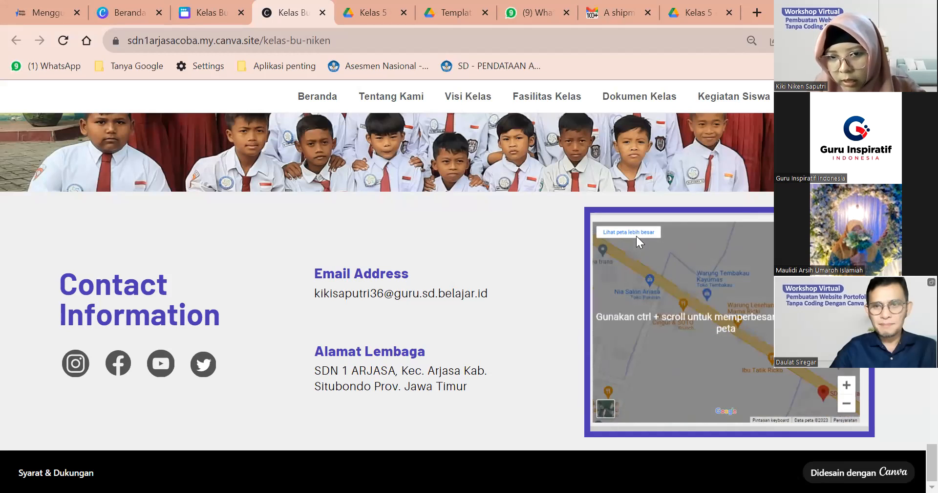
left_click(635, 234)
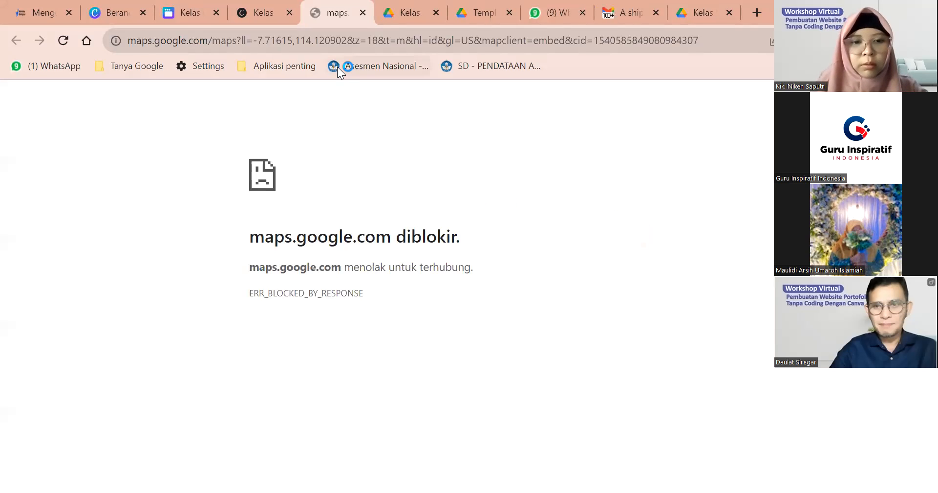
left_click(267, 15)
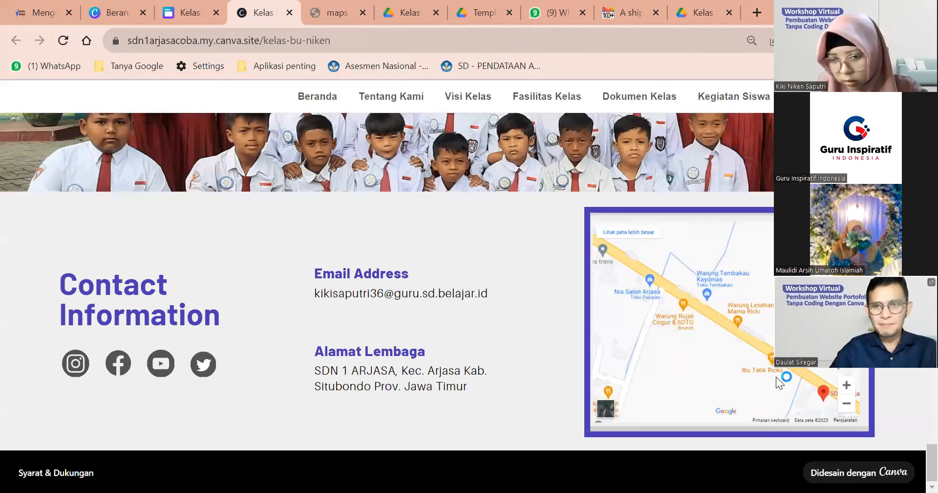
Step: Switch the embedded map to satellite view and examine the area around the SDN 1 Arjasa marker up close
scroll(777, 378, "down", 2)
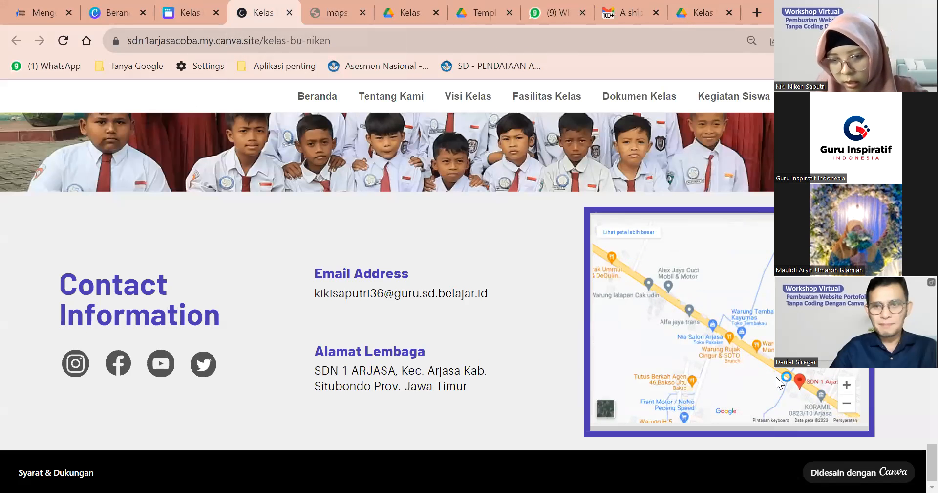
scroll(777, 378, "up", 2)
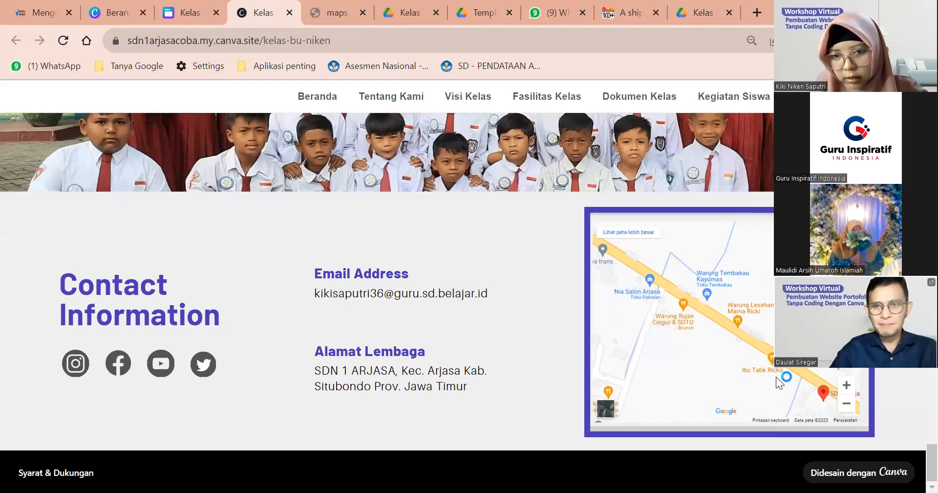
scroll(776, 377, "up", 1)
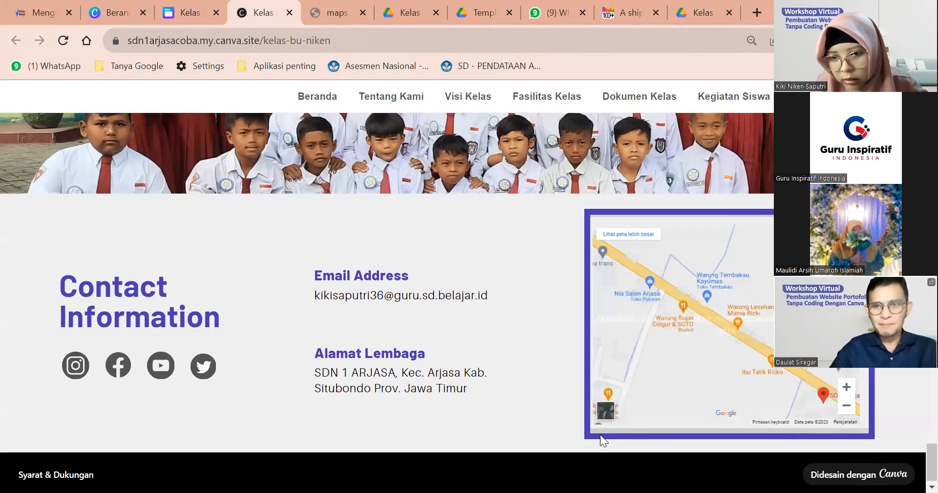
left_click(605, 415)
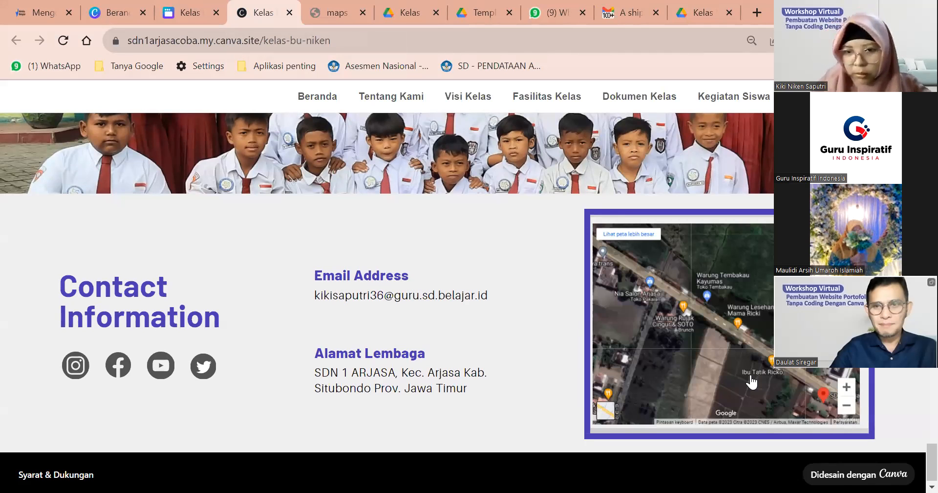
left_click_drag(730, 354, 695, 293)
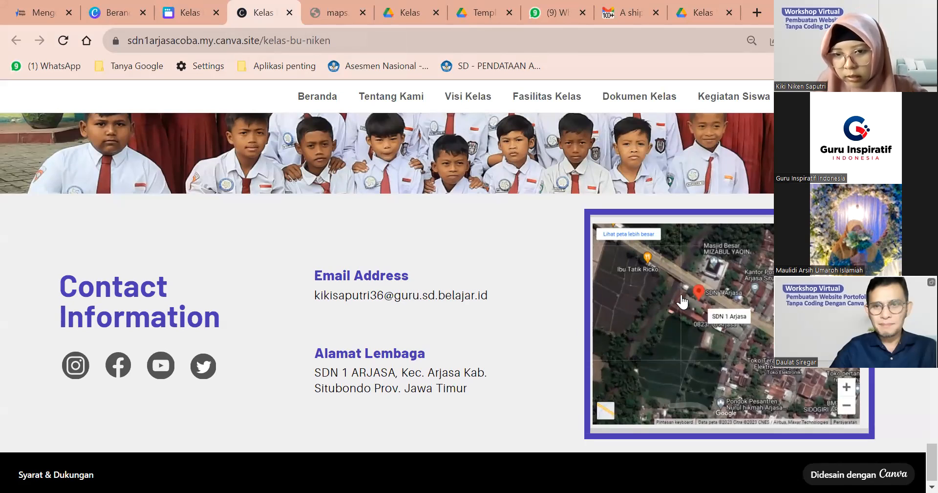
key("plus")
scroll(673, 293, "up", 1)
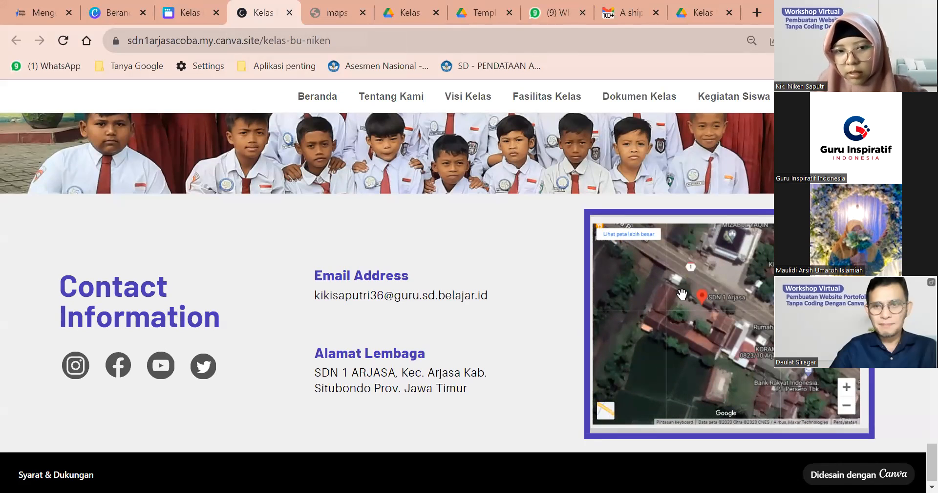
left_click_drag(683, 294, 693, 305)
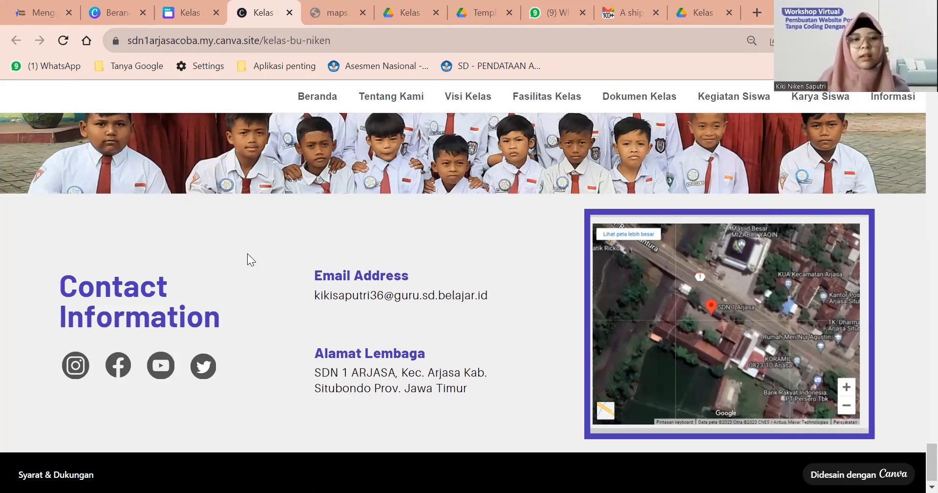
Step: Open the teacher's Instagram profile from the Contact Information section, close the blocked maps page and reload the profile
left_click(76, 365)
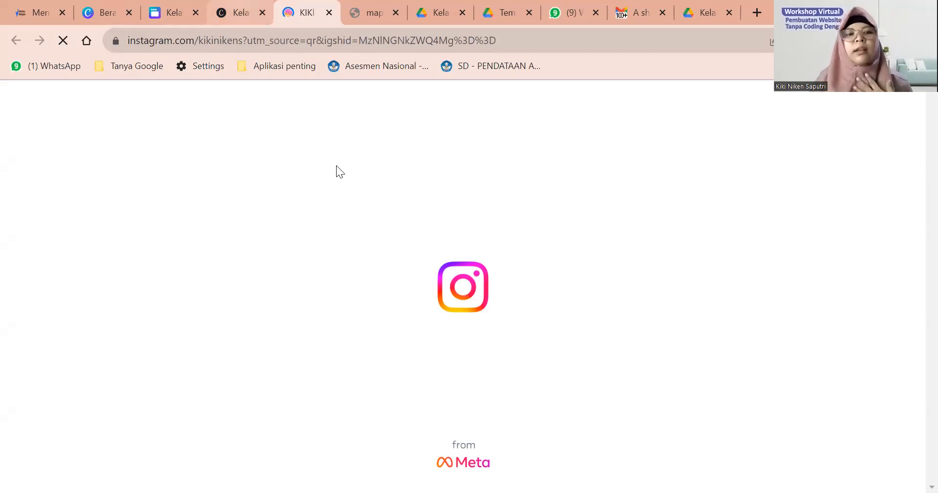
left_click(250, 23)
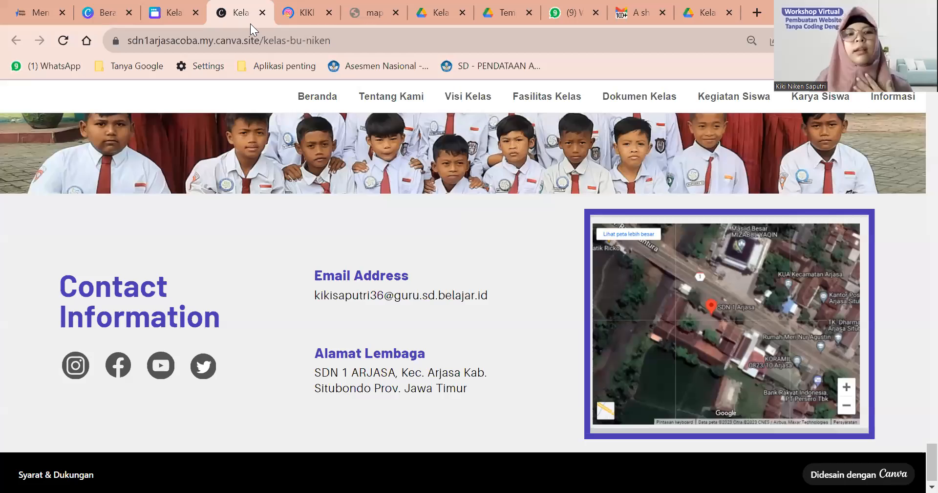
key("ctrl+Tab")
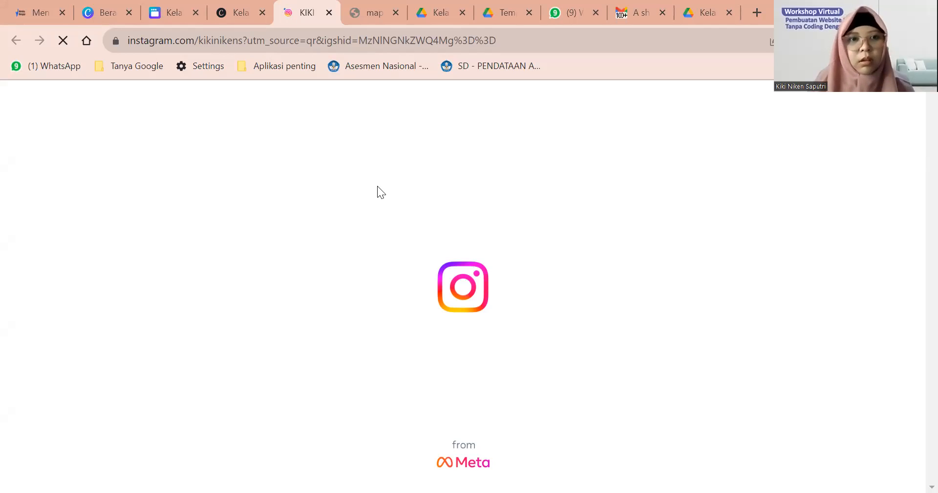
left_click(395, 12)
left_click(67, 40)
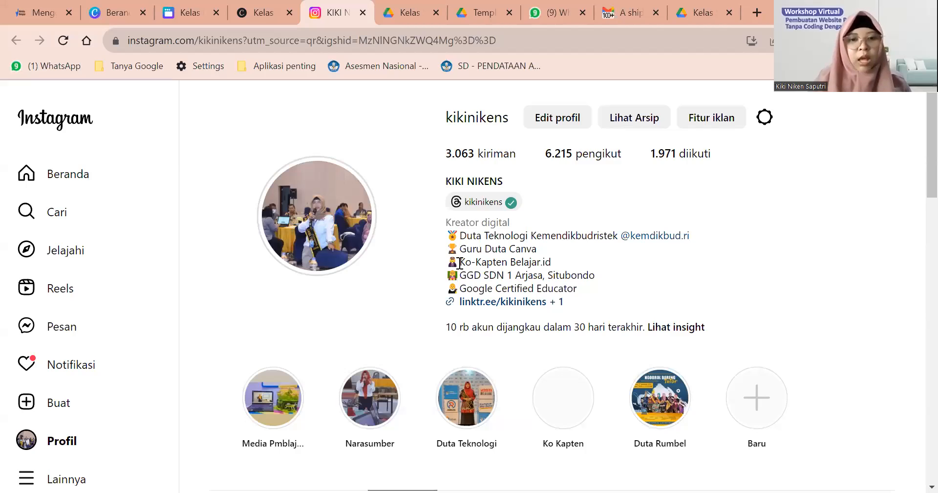
Step: Examine the Instagram profile's bio, story highlights and posts area, and open the list of bio links
scroll(453, 218, "down", 3)
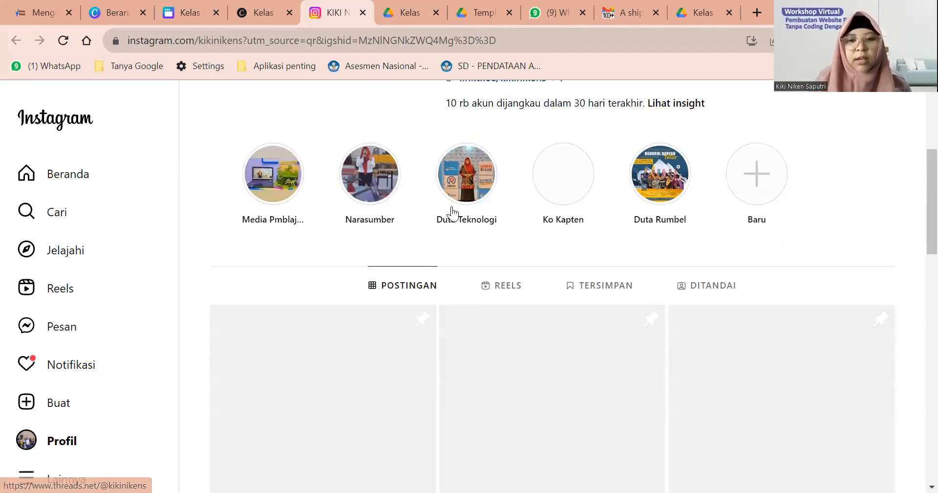
scroll(452, 213, "up", 4)
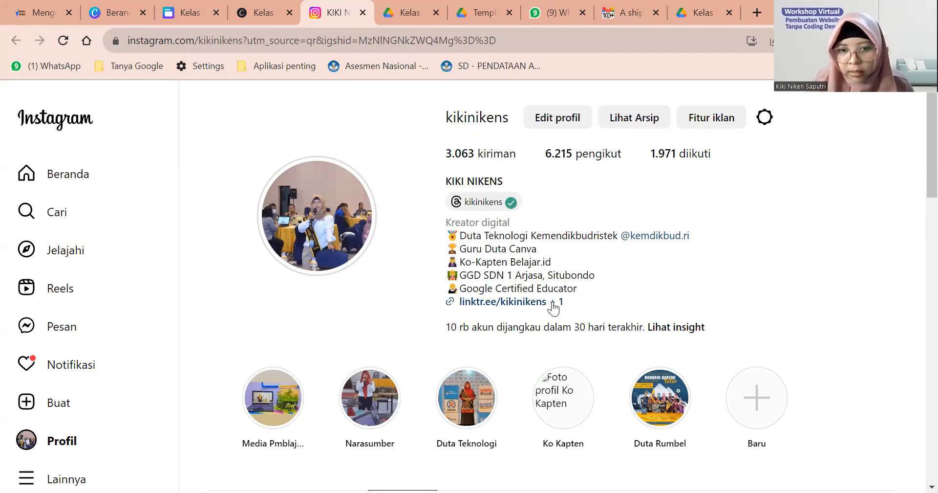
scroll(554, 308, "up", 3)
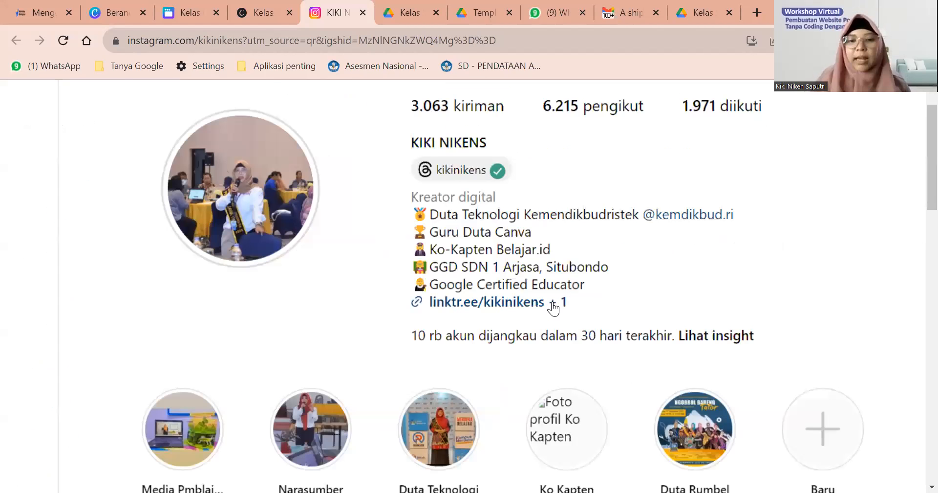
scroll(553, 308, "up", 2)
left_click(554, 308)
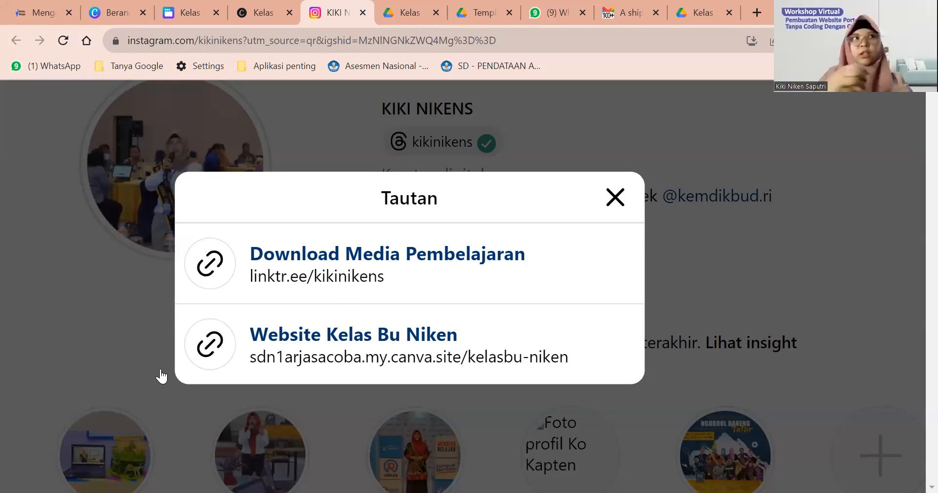
Step: Examine the class website entry in the list of bio links enlarged, restore the normal page zoom and close the list
key("Tab")
key("Tab")
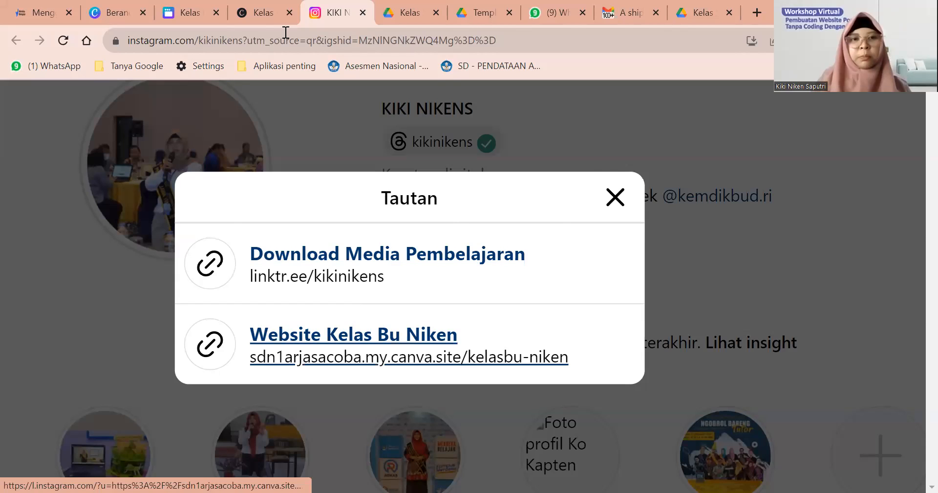
key("ctrl+plus")
key("ctrl+plus")
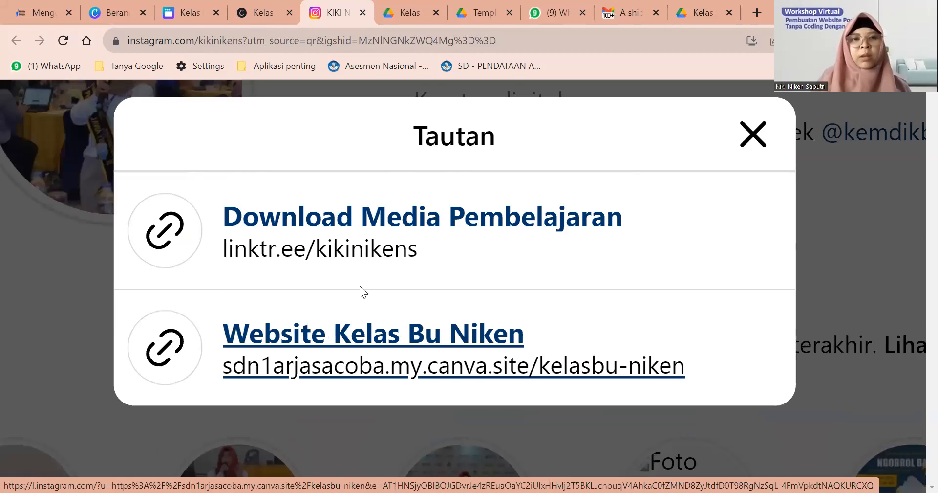
key("ctrl+0")
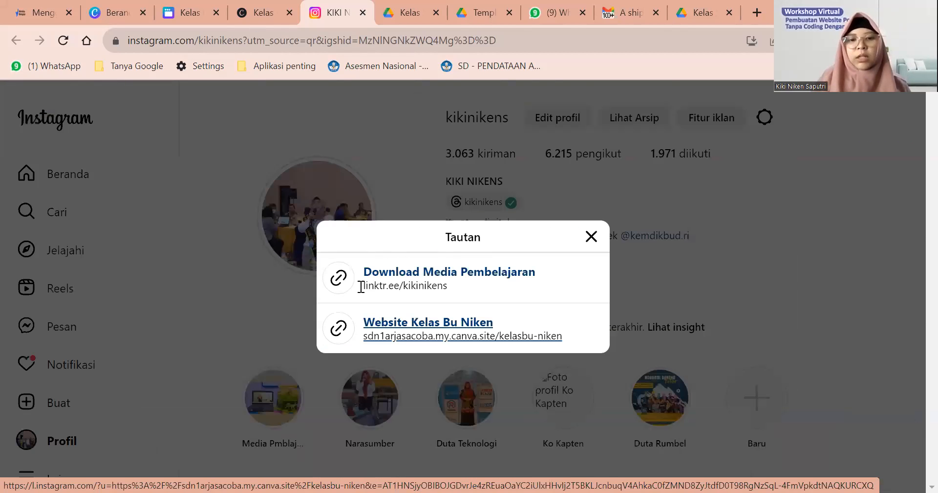
left_click(325, 179)
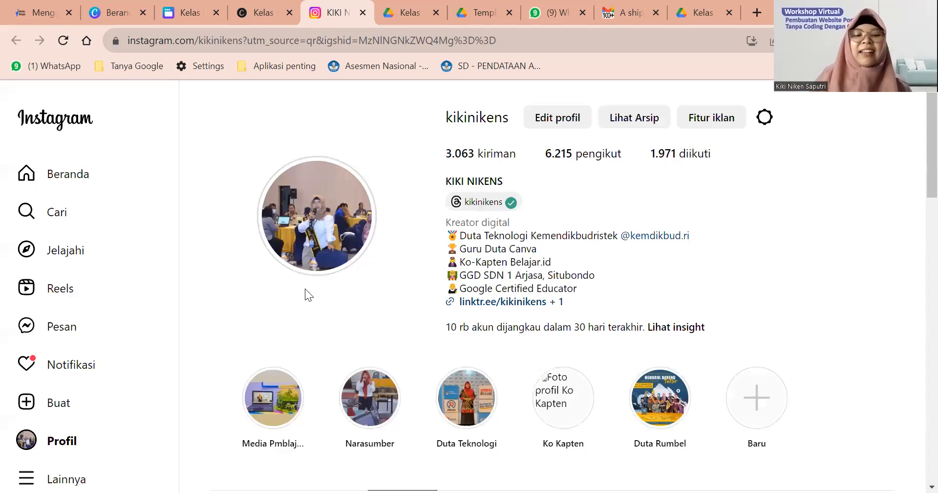
Step: Open the teacher's YouTube channel and examine the banner, Video and Video populer sections of its home page
scroll(464, 376, "down", 10)
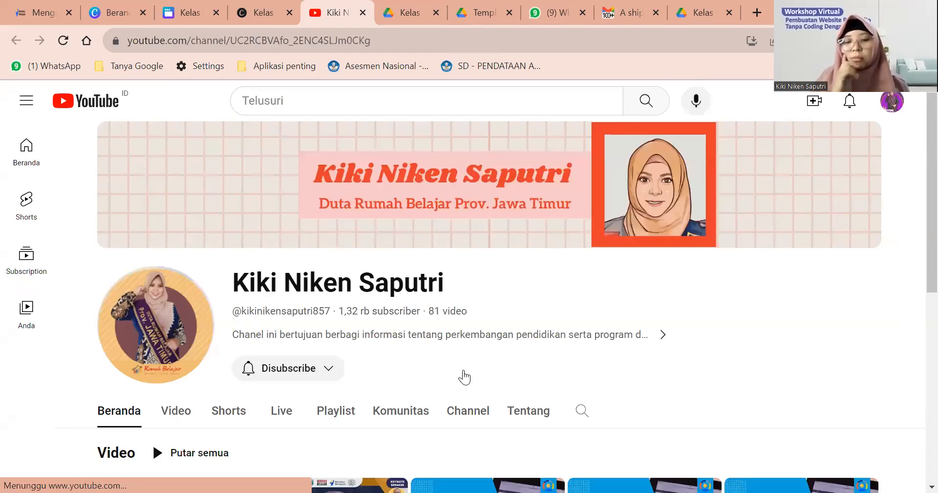
scroll(464, 377, "down", 8)
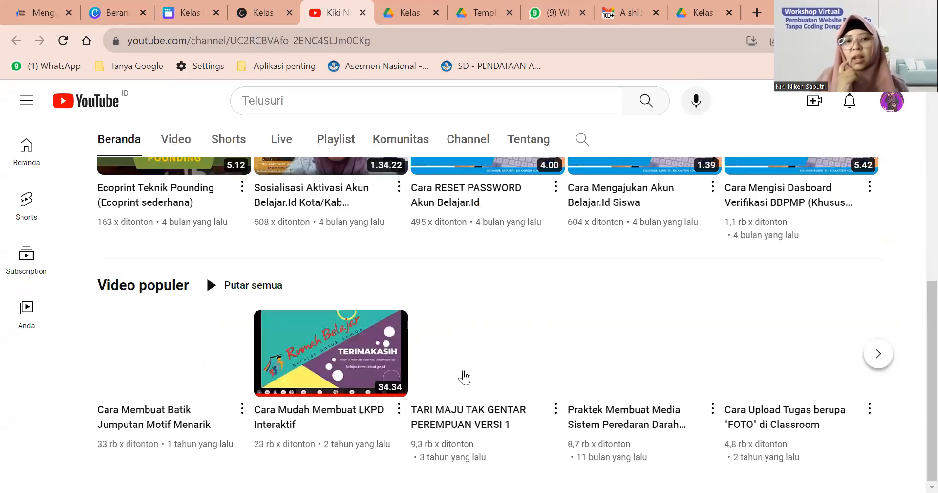
scroll(912, 363, "up", 2)
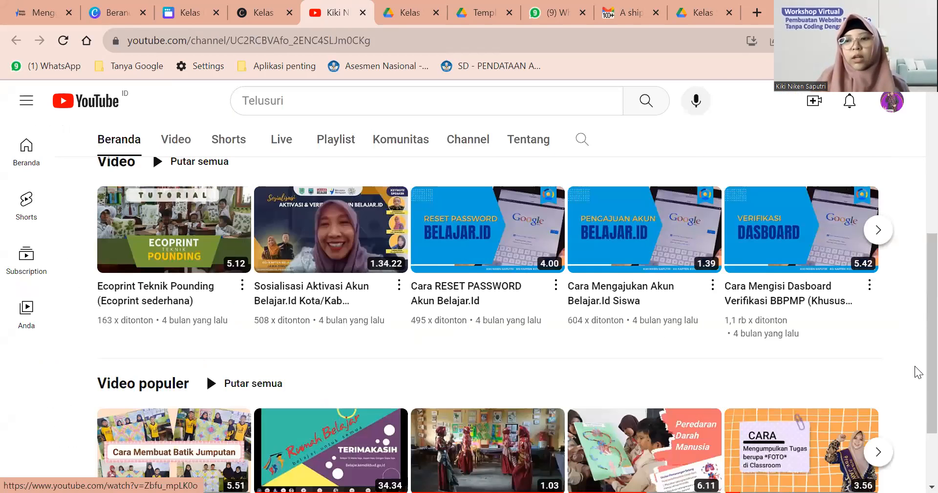
scroll(919, 372, "down", 2)
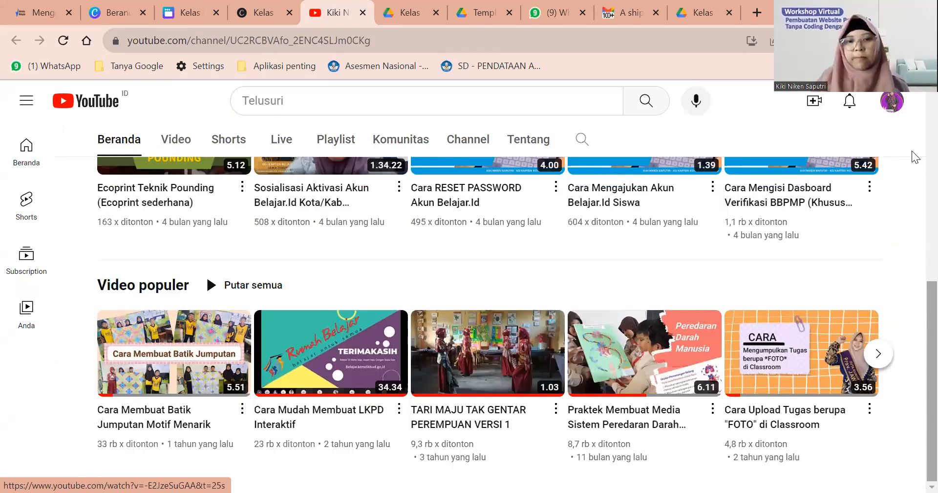
scroll(918, 446, "up", 8)
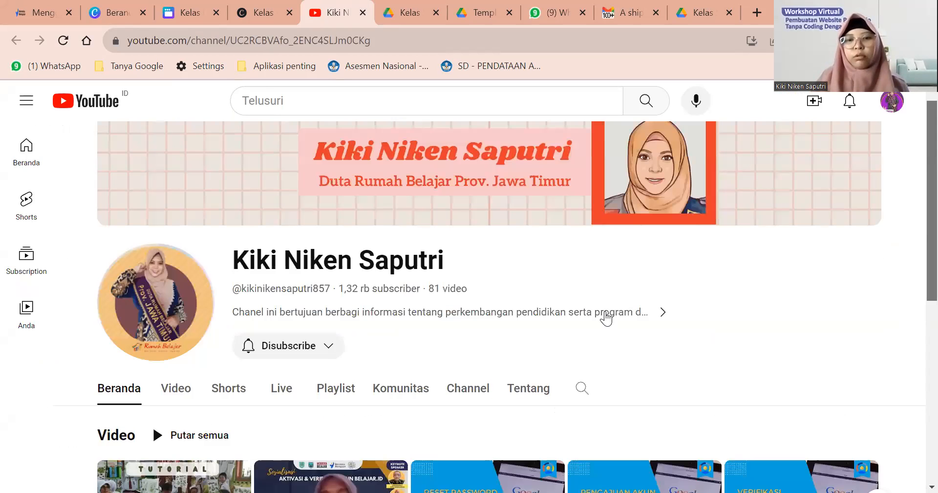
scroll(396, 235, "down", 8)
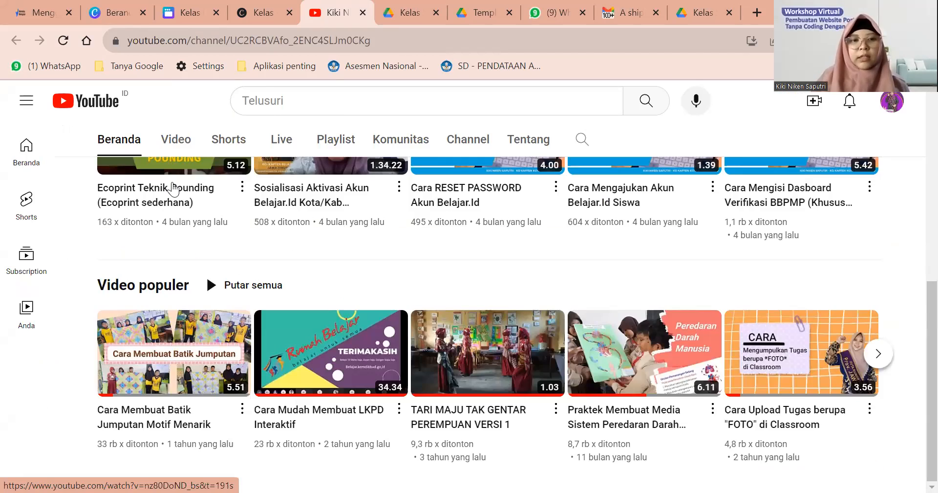
Step: Open the channel's full Video list and look through the tutorial and class 5 activity uploads
scroll(172, 189, "up", 3)
left_click(173, 185)
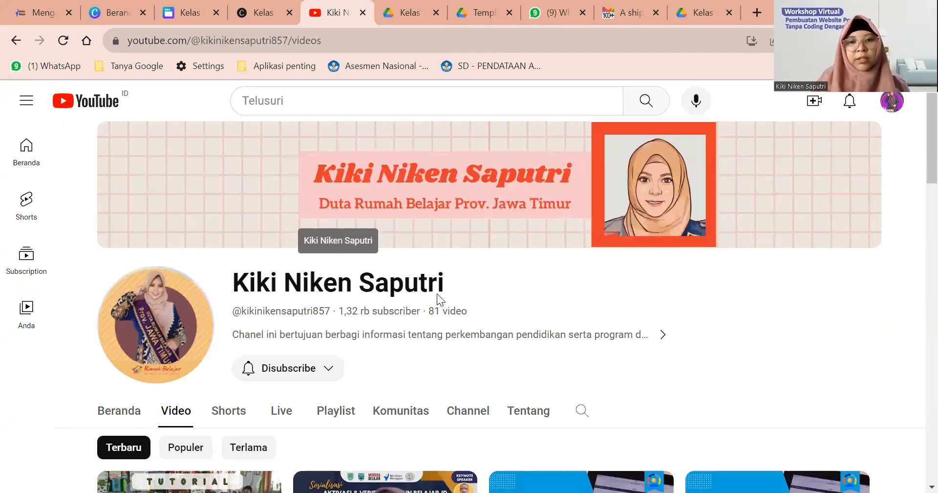
scroll(437, 293, "down", 7)
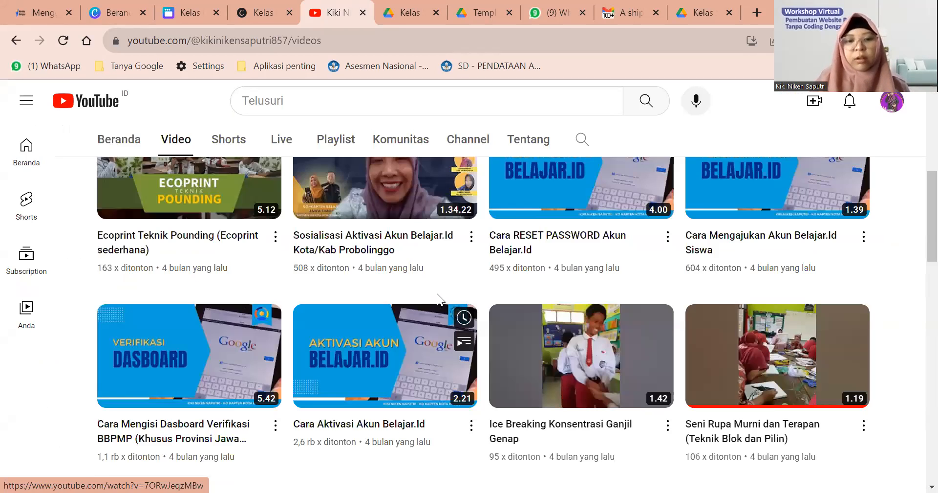
scroll(438, 300, "down", 6)
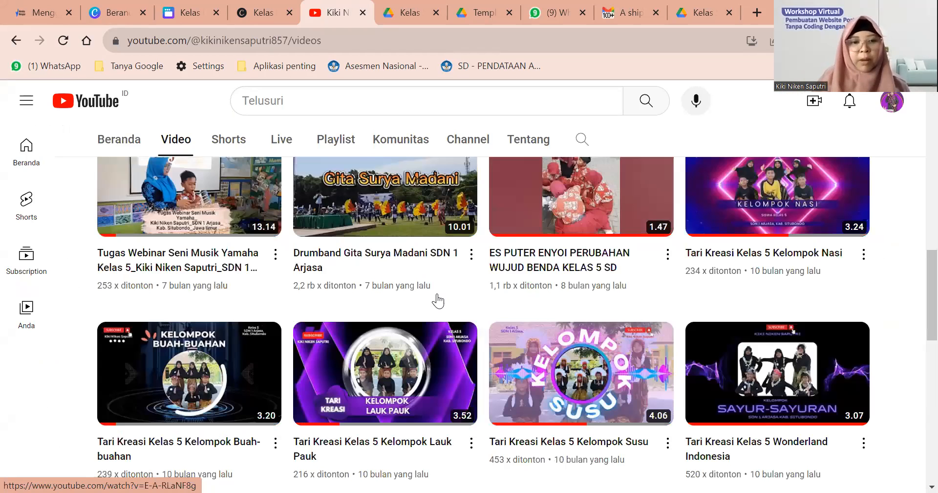
scroll(437, 294, "down", 6)
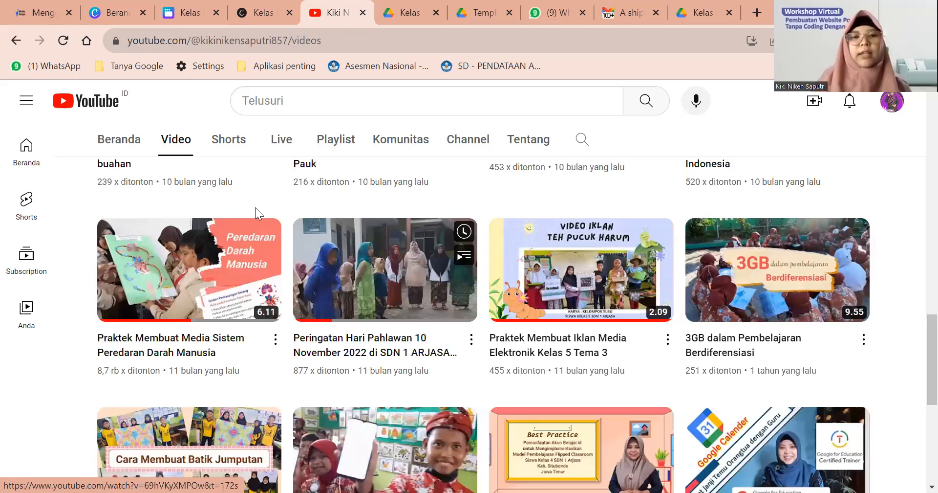
Step: Close the YouTube channel page and go back to the header section of the live class website
scroll(255, 207, "up", 10)
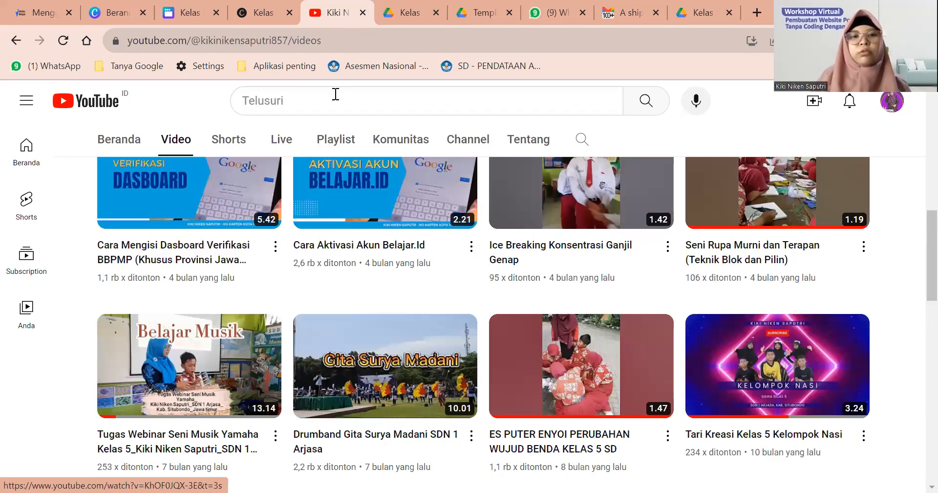
scroll(336, 94, "up", 10)
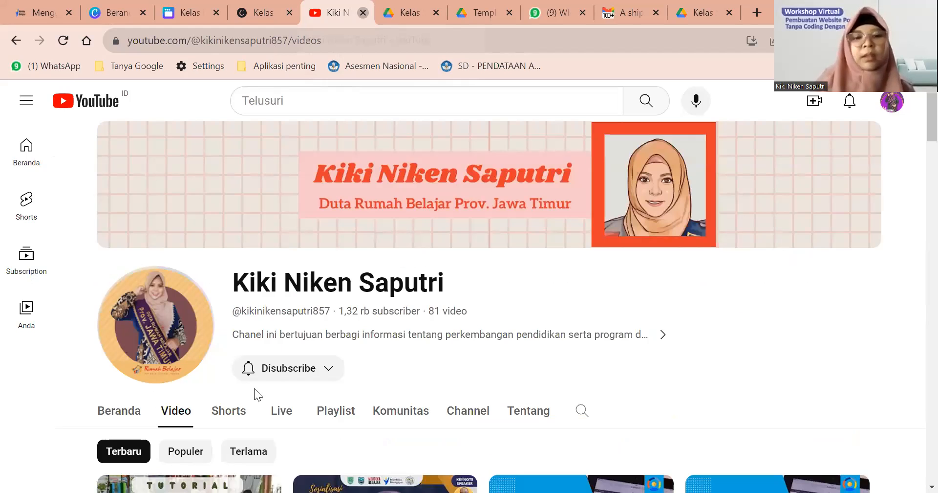
key("ctrl+w")
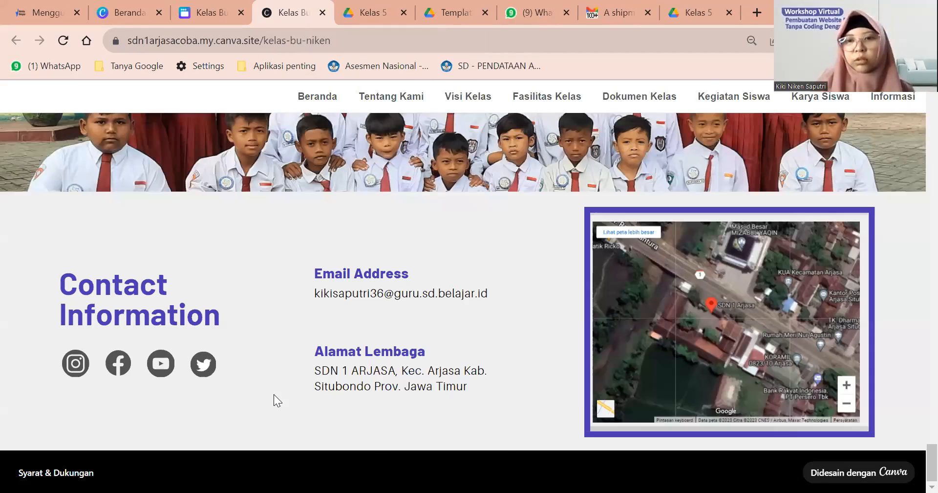
scroll(274, 394, "up", 10)
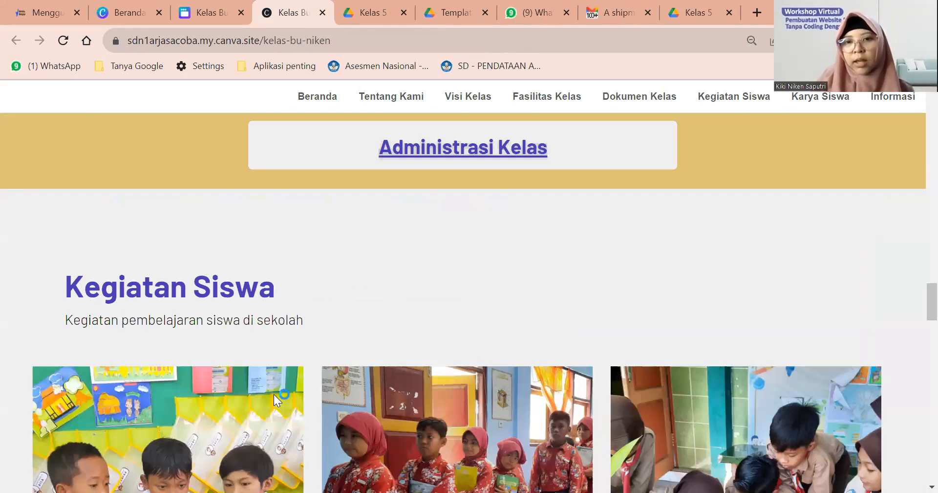
scroll(274, 393, "up", 15)
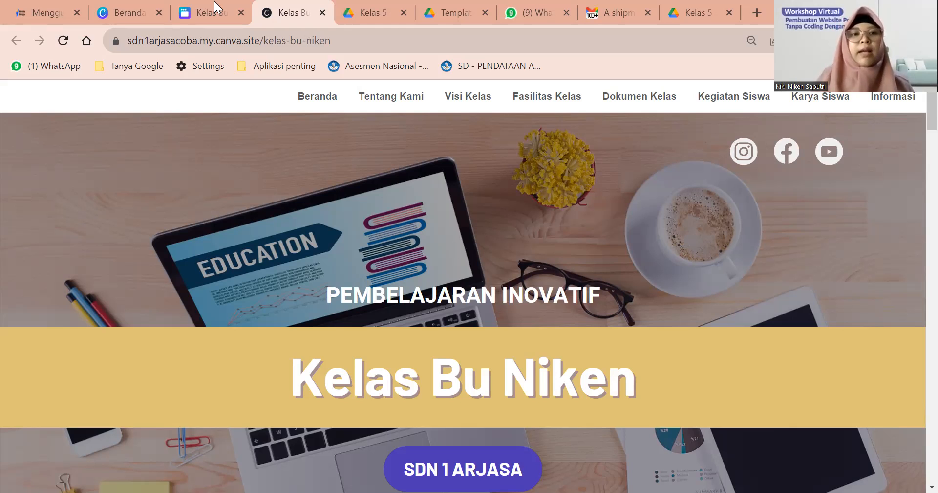
Step: Return to the class website's design in the editor and enable editing of the published design
left_click(840, 97)
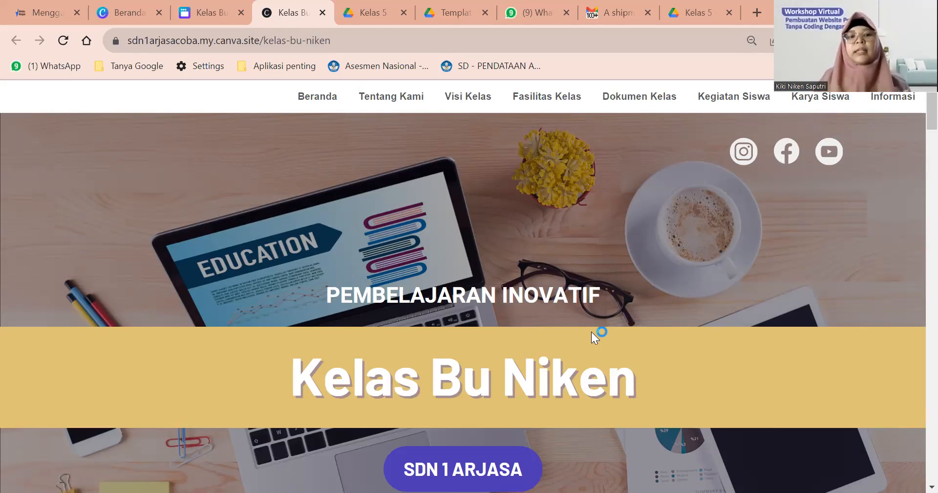
key("ctrl+shift+Tab")
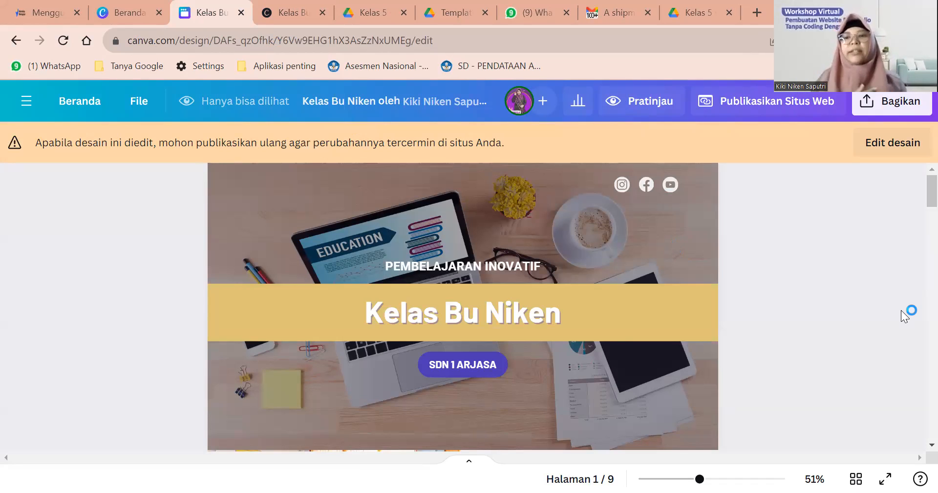
left_click(889, 145)
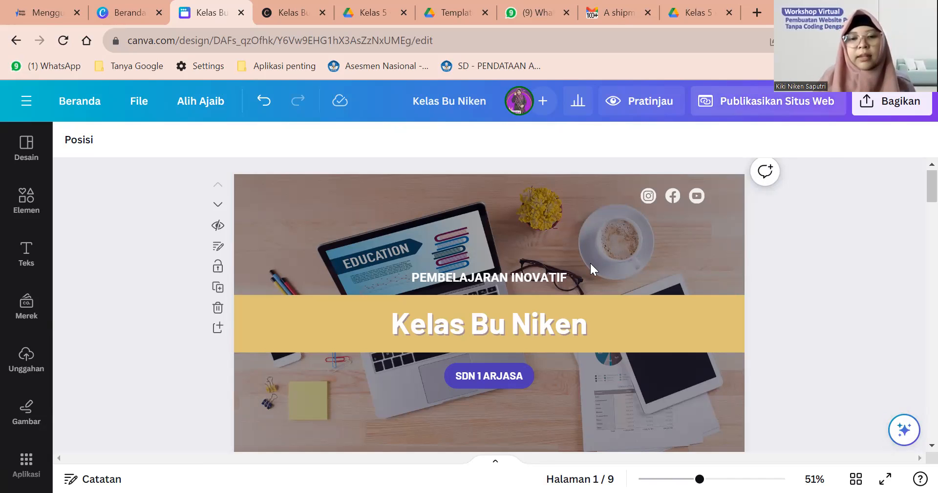
Step: Look over the design from the header's social media icons down to the Contact Information section
scroll(590, 263, "down", 2)
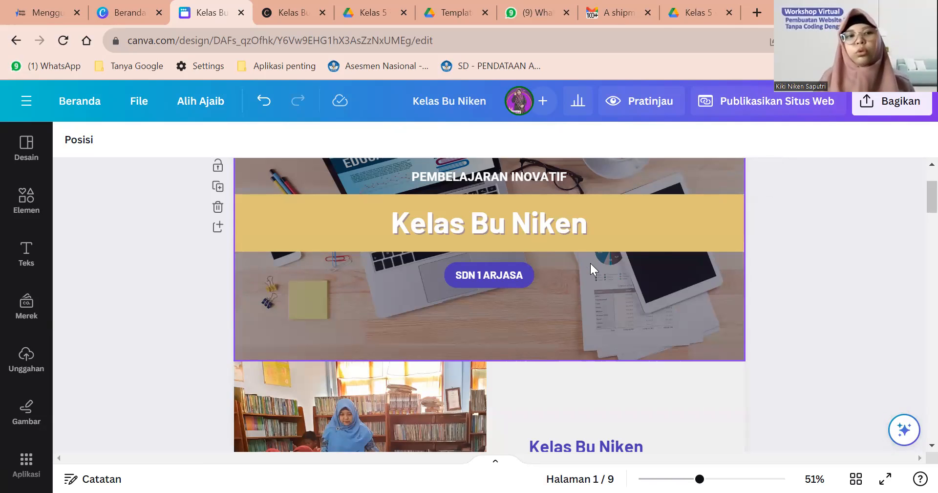
scroll(590, 263, "down", 1)
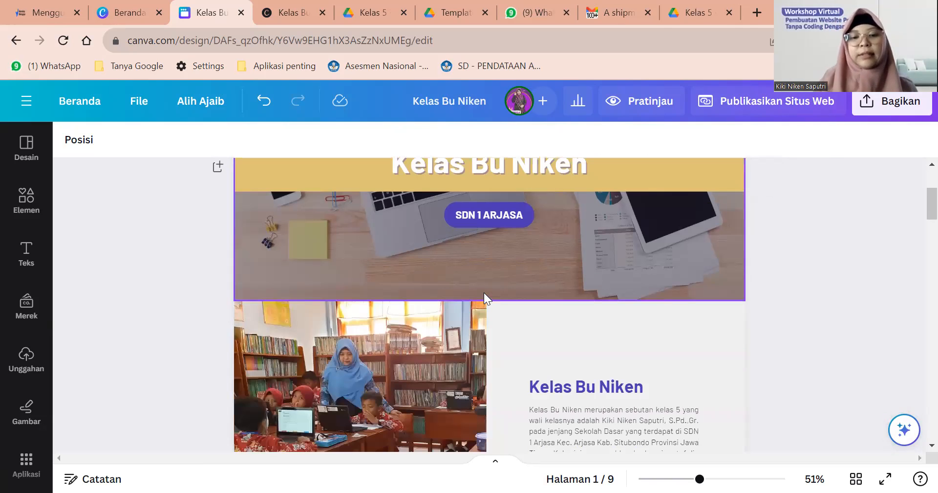
scroll(483, 292, "down", 1)
scroll(656, 199, "down", 2)
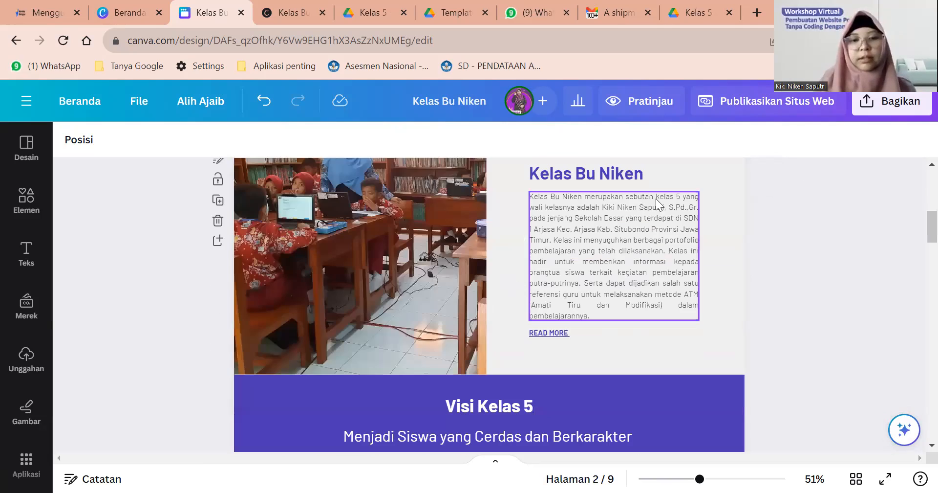
scroll(657, 199, "up", 4)
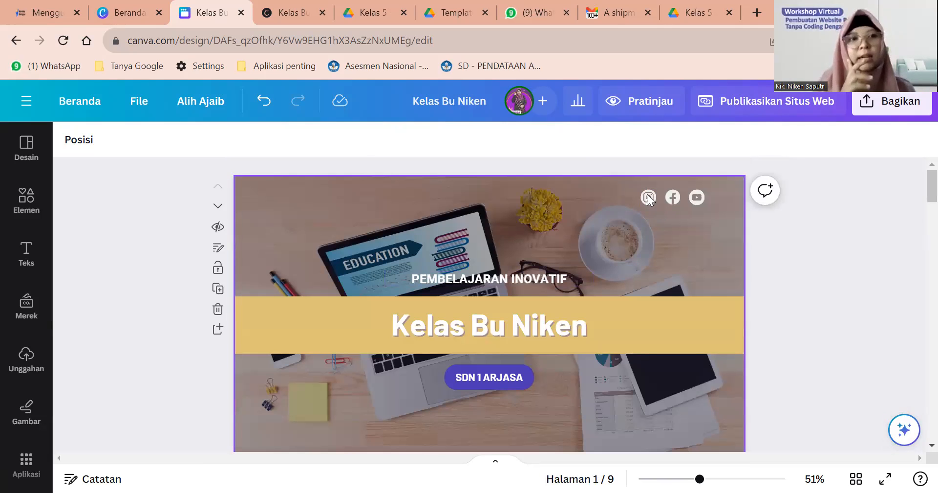
left_click(695, 198)
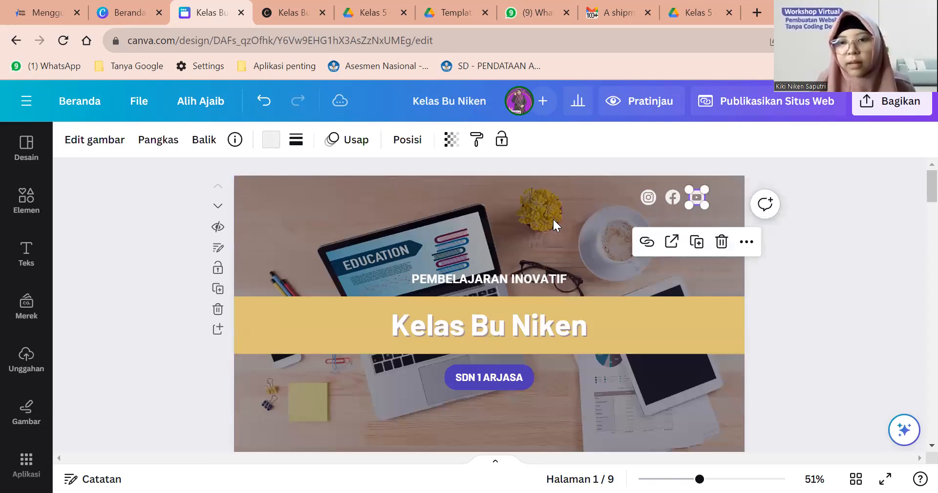
scroll(553, 219, "down", 6)
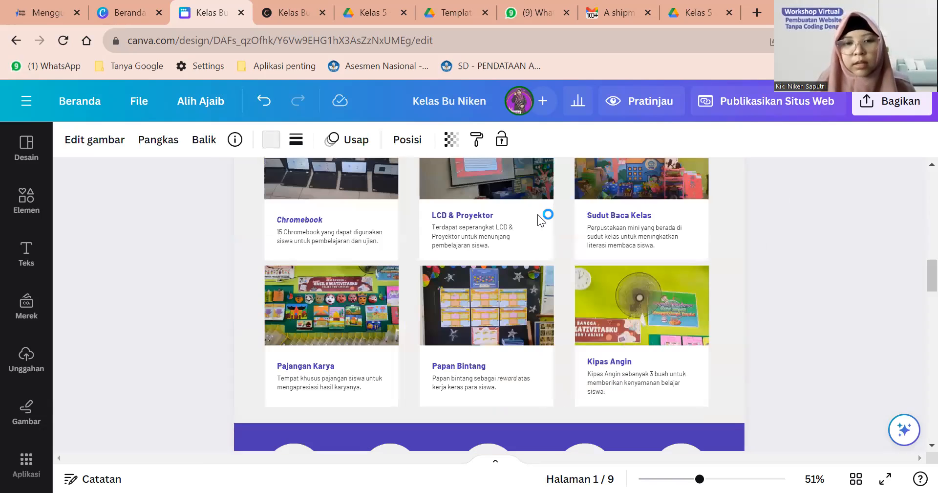
scroll(529, 244, "down", 20)
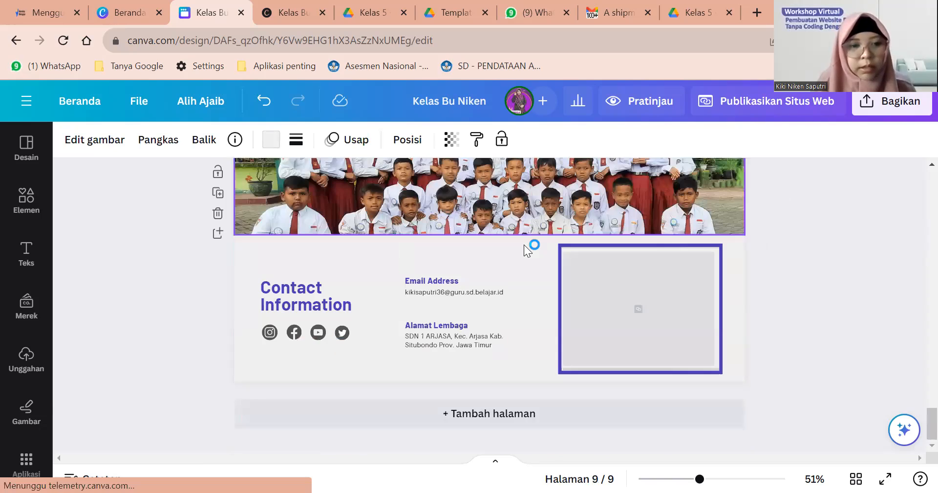
scroll(644, 195, "up", 20)
Step: Delete the Instagram icon from the header page's row of social media icons
left_click(645, 196)
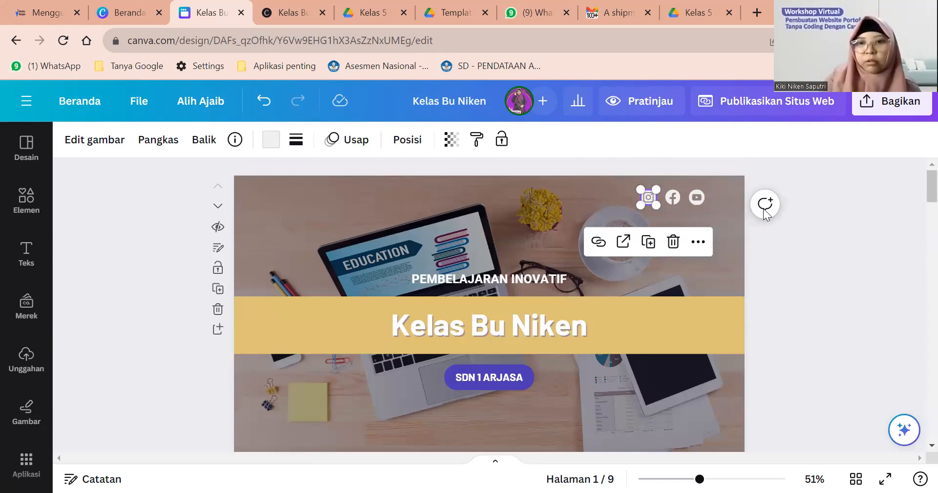
key("Delete")
scroll(543, 186, "up", 3)
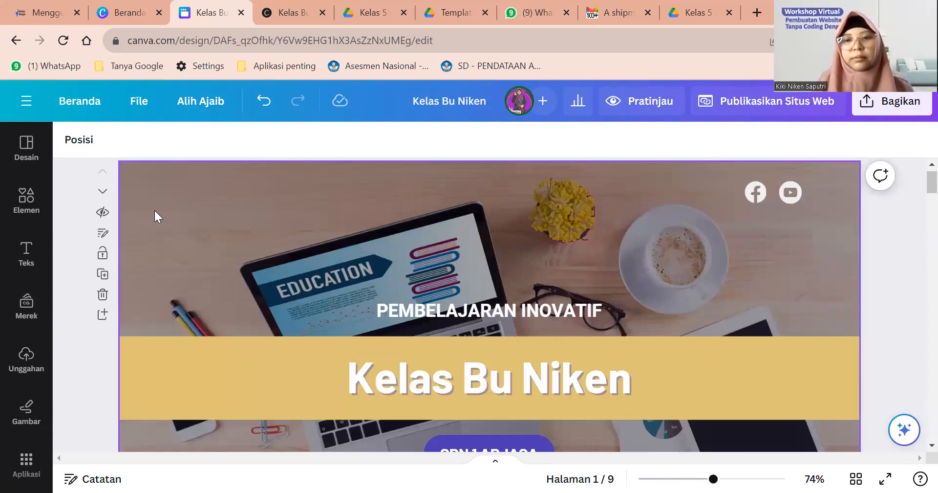
scroll(153, 211, "up", 1)
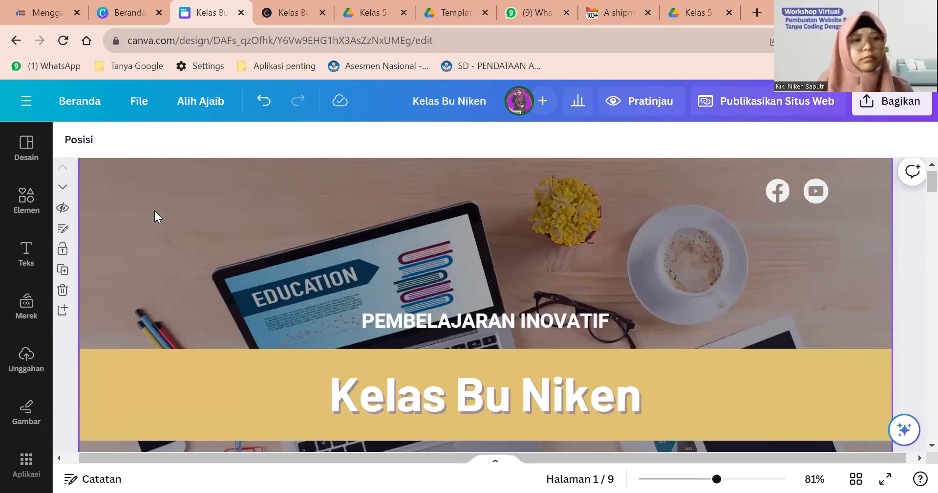
Step: Search the design elements for "ikon instagram"
left_click(23, 205)
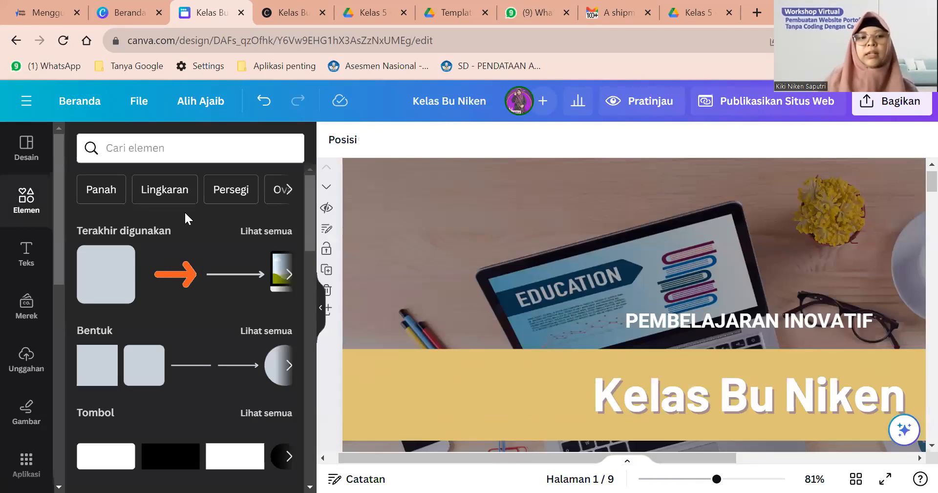
scroll(184, 212, "down", 2)
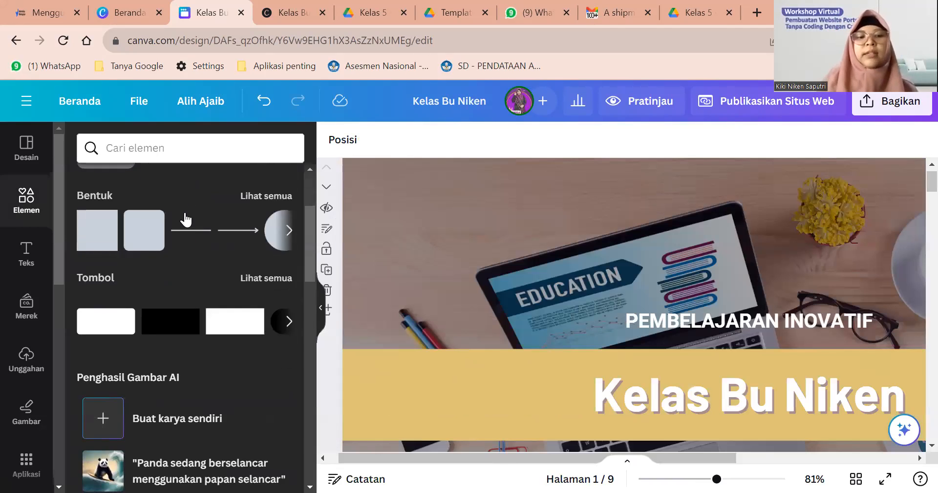
scroll(184, 215, "up", 3)
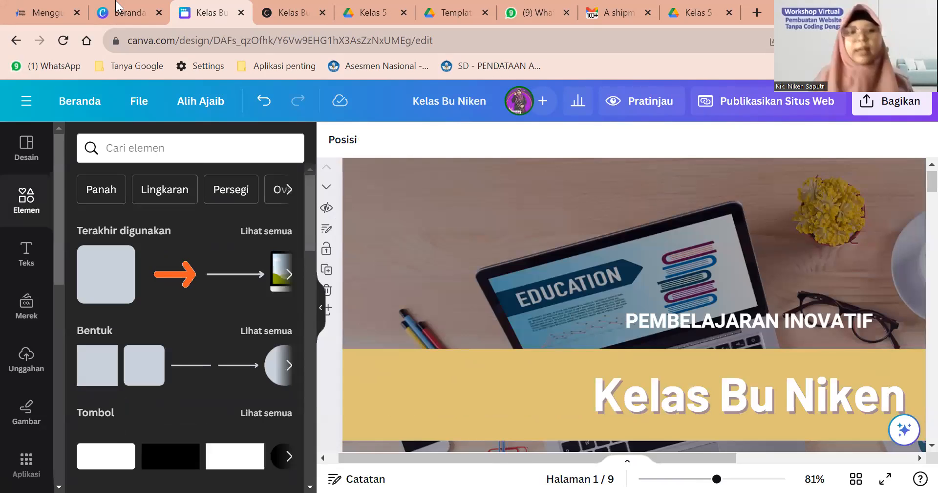
left_click(169, 148)
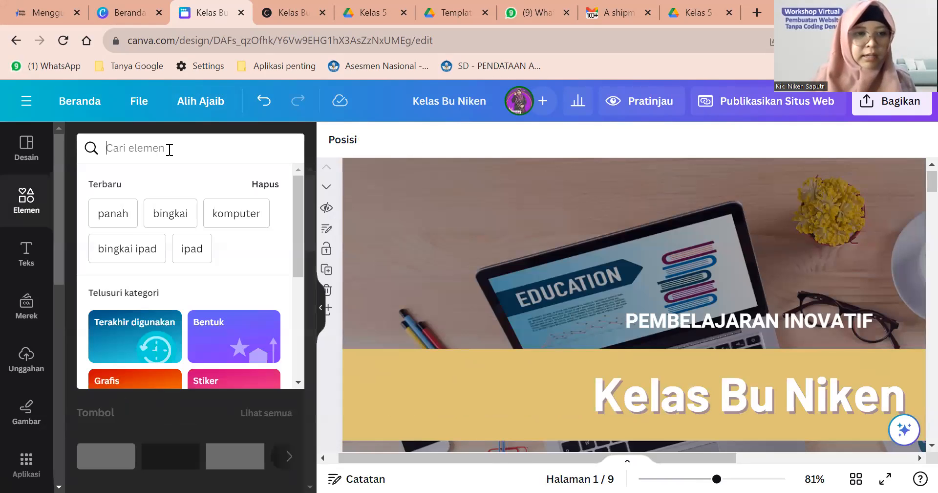
type("ikon")
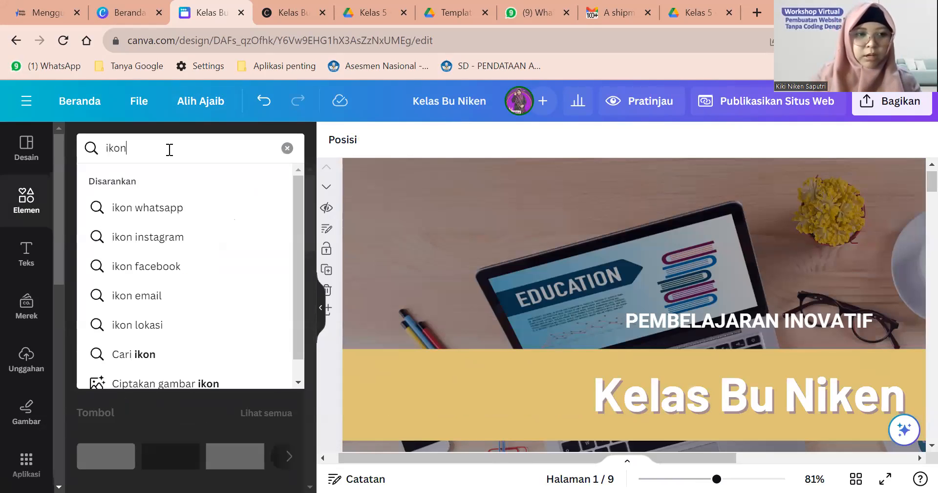
left_click(152, 239)
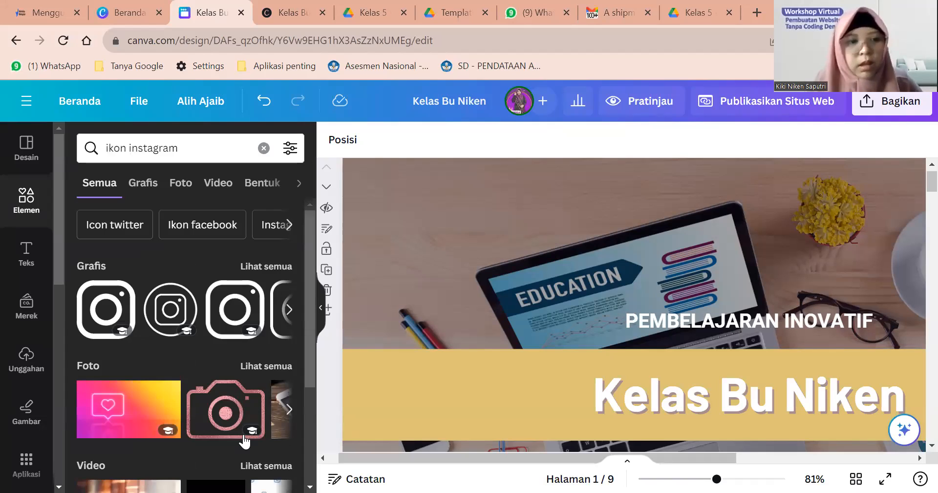
Step: Insert the solid round Instagram icon from the graphics results and place it just left of the header's Facebook icon
left_click(656, 219)
scroll(526, 224, "down", 5)
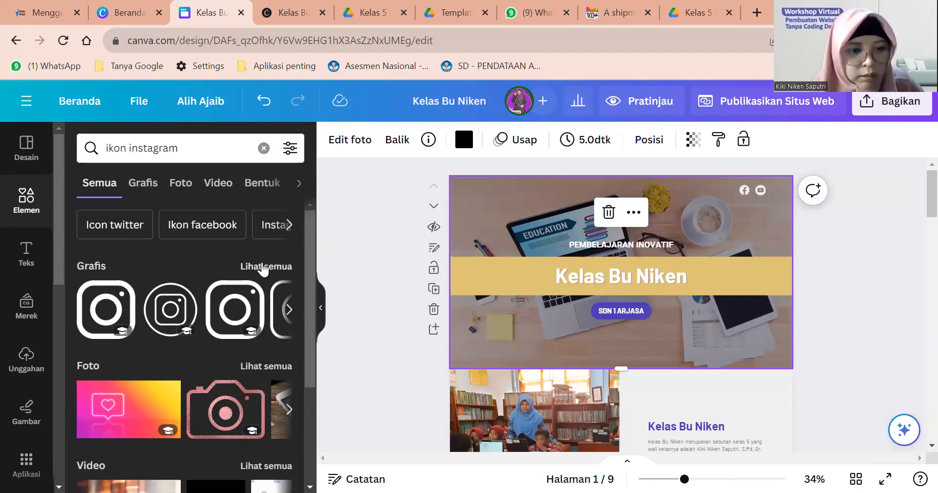
left_click(266, 266)
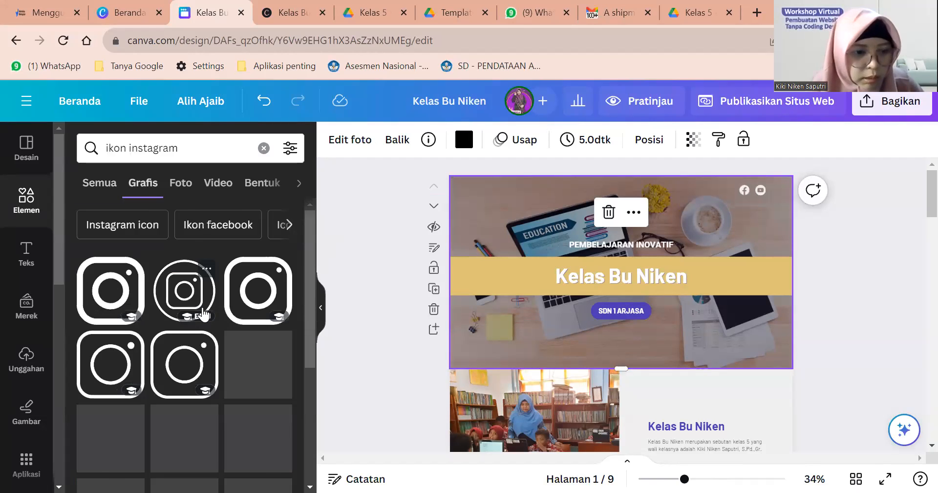
scroll(204, 313, "down", 3)
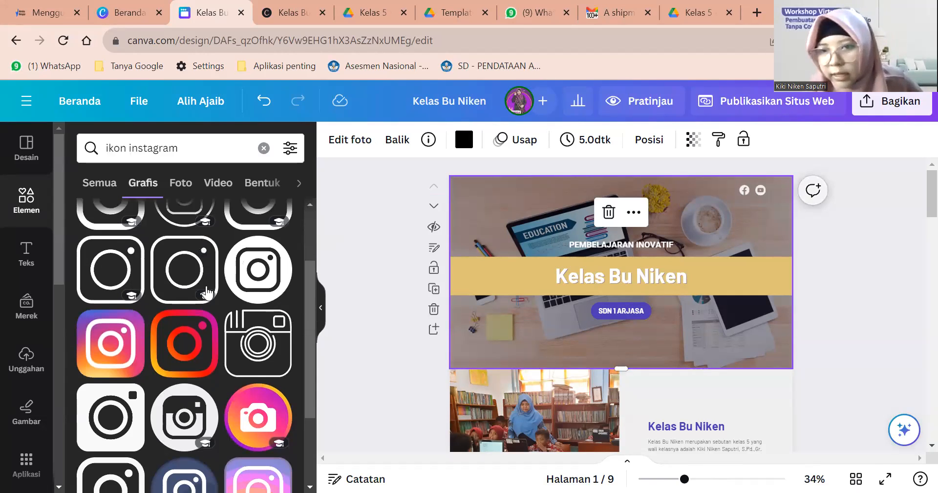
left_click(248, 276)
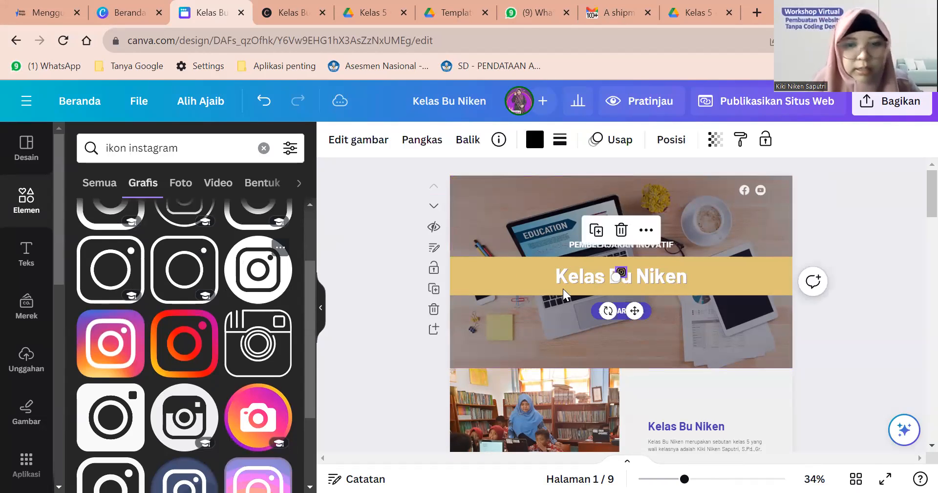
scroll(631, 314, "up", 2)
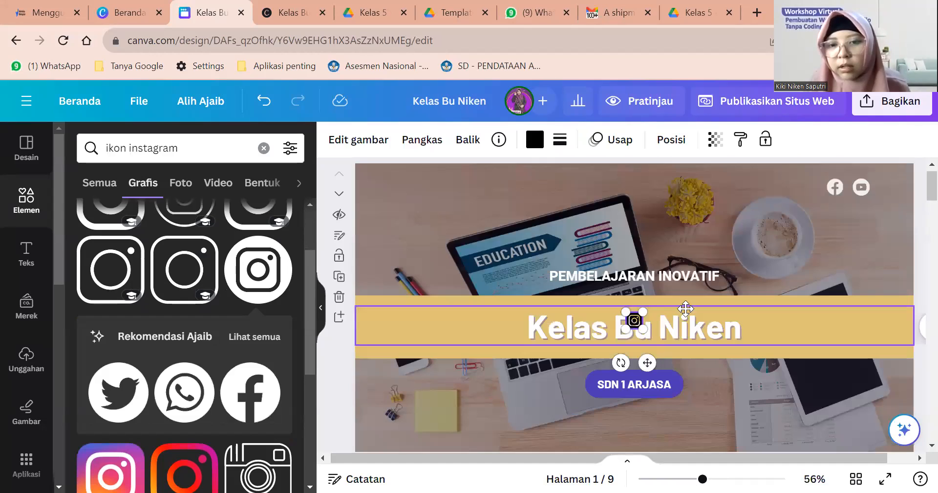
left_click_drag(647, 362, 821, 231)
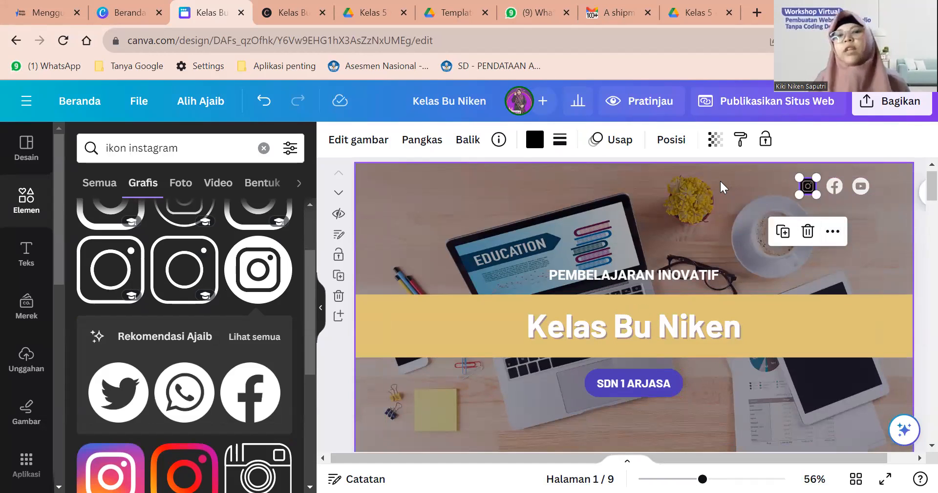
Step: Recolour the header's new Instagram icon to the white document colour and deselect it
left_click(537, 140)
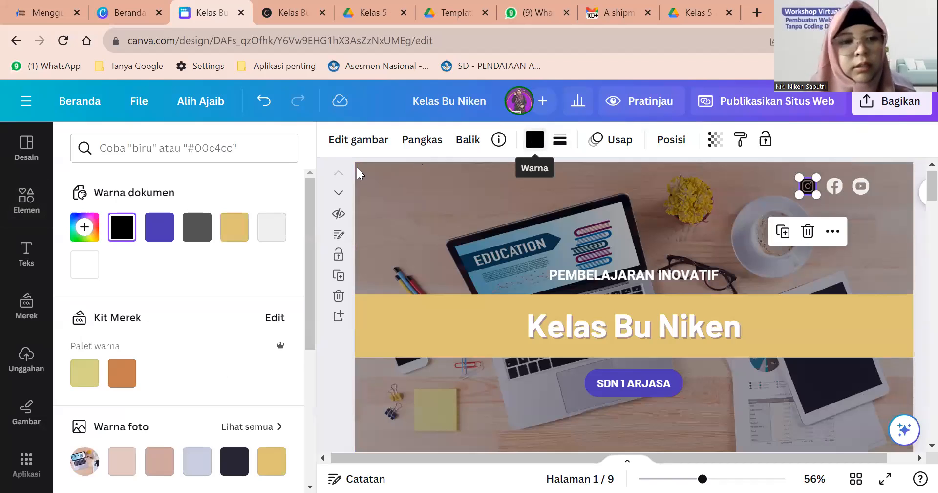
scroll(214, 393, "down", 2)
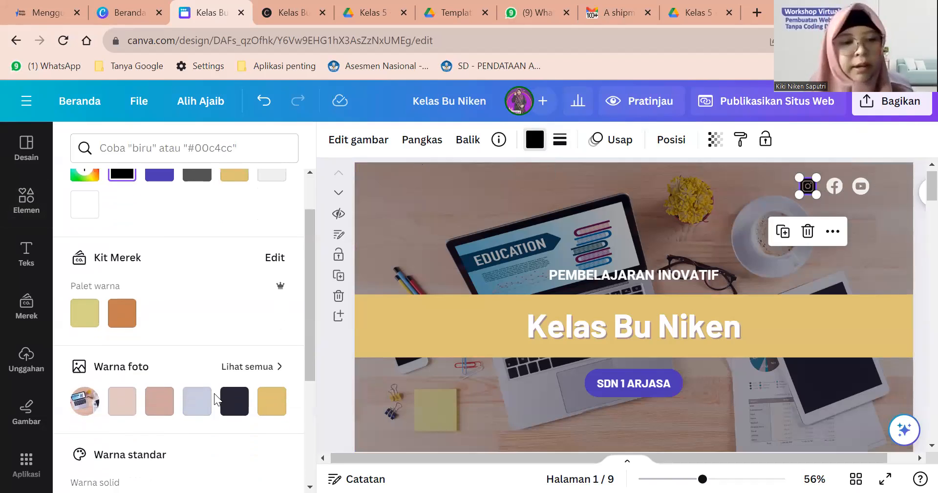
scroll(214, 393, "up", 2)
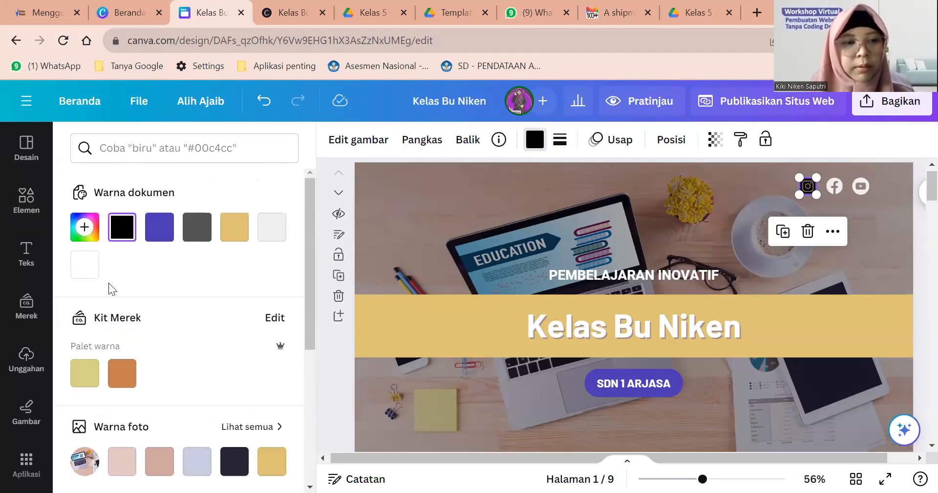
left_click(85, 265)
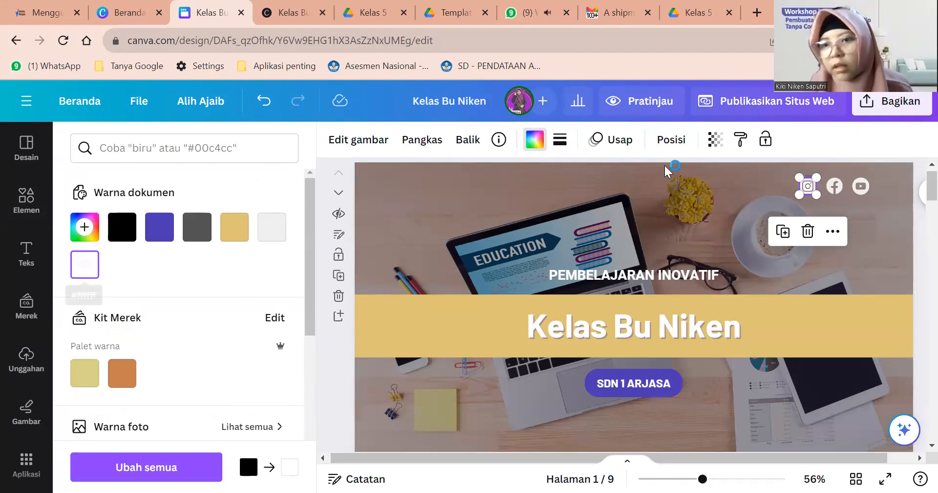
left_click(855, 212)
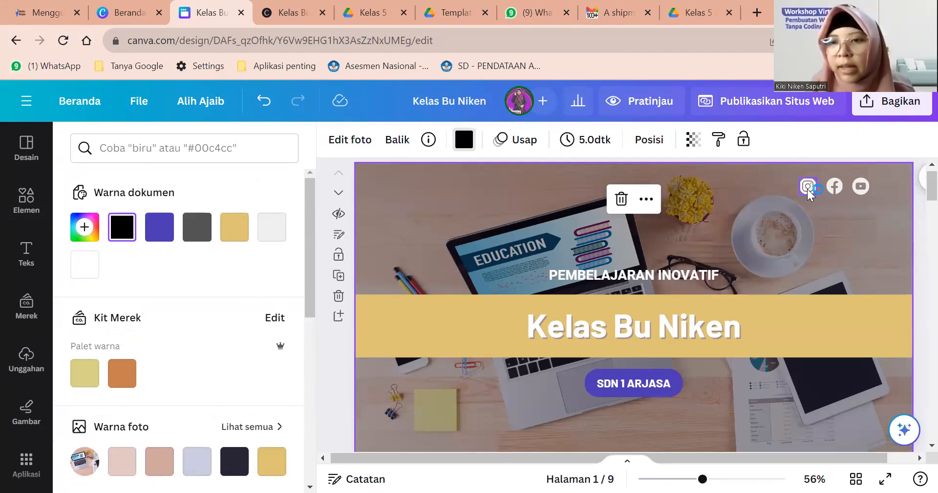
Step: Attach the copied link to the header's new Instagram icon and check the icon on the page
left_click(807, 189)
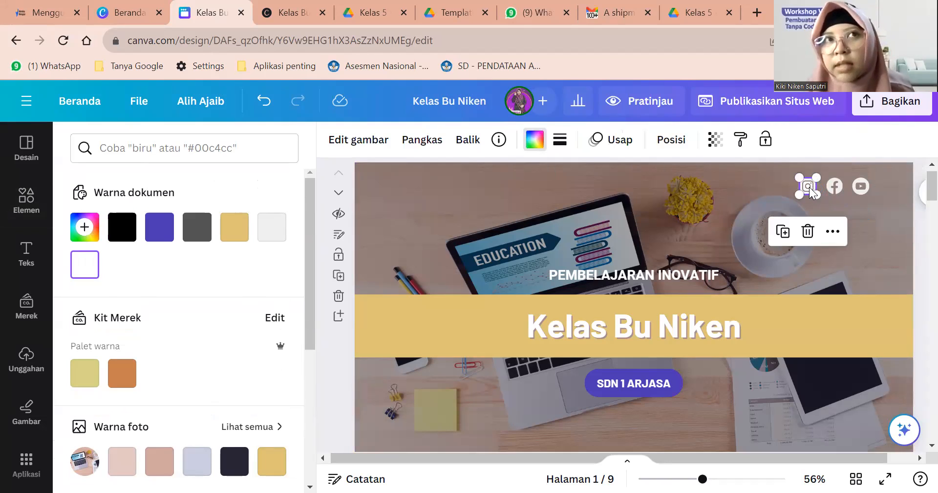
left_click(833, 234)
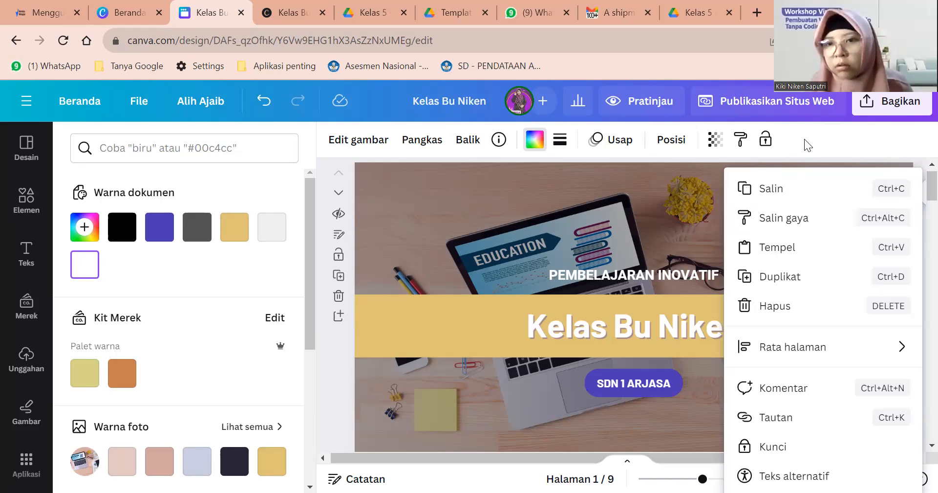
left_click(769, 421)
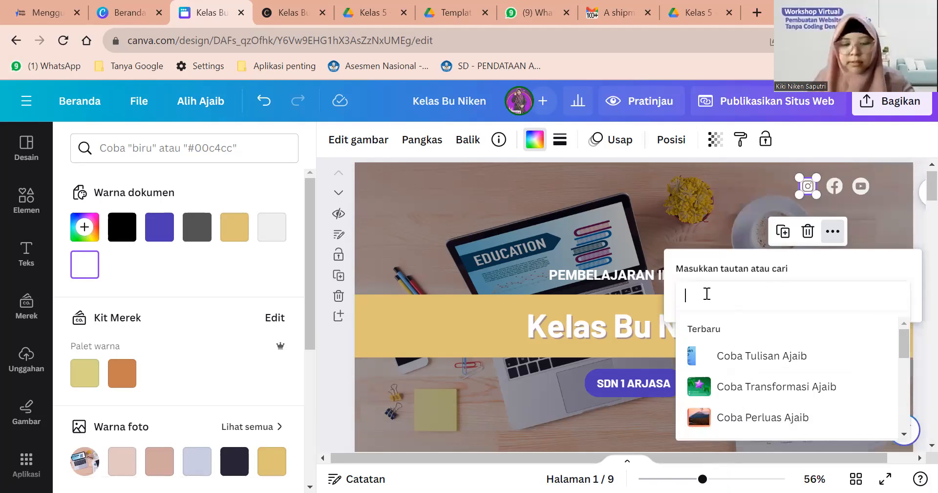
key("ctrl+v")
key("Return")
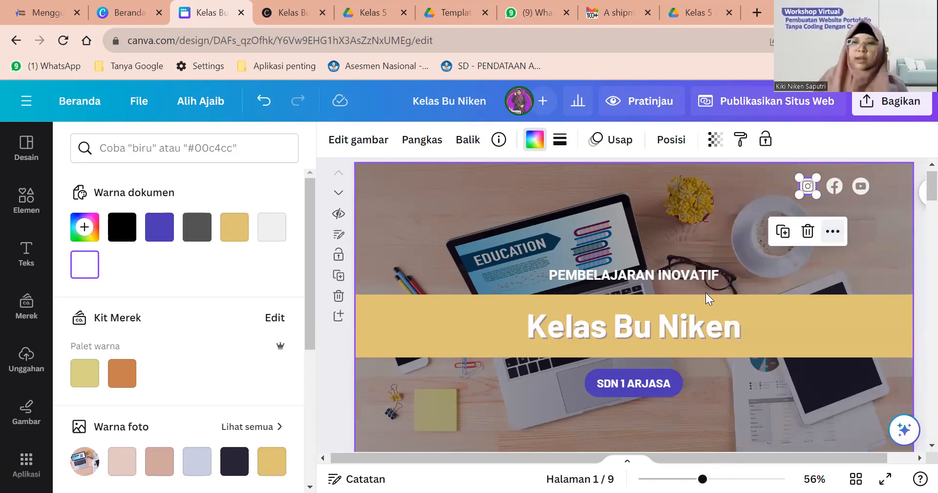
left_click(874, 211)
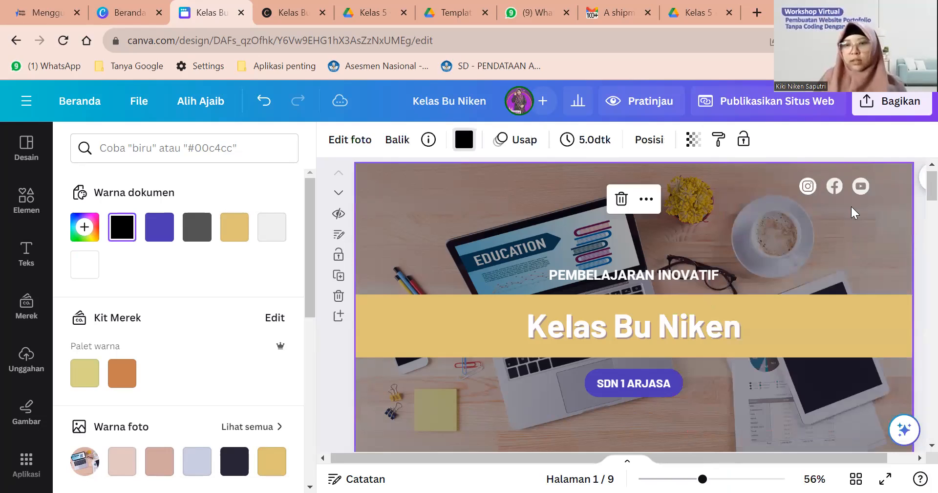
left_click(812, 185)
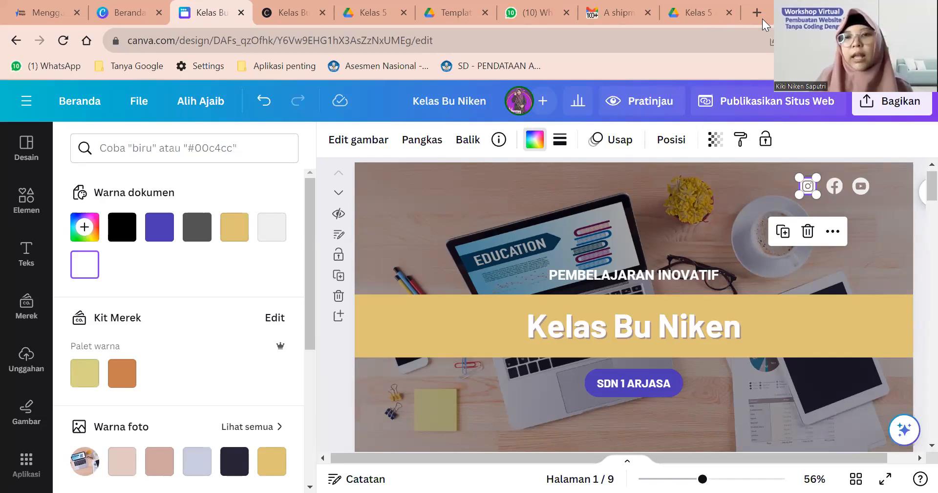
Step: Open a new browser tab
key("ctrl+t")
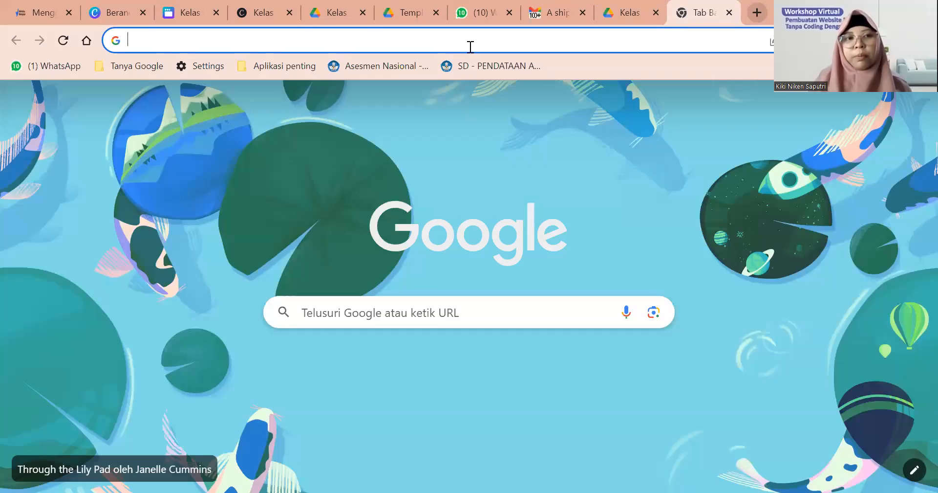
type("ki")
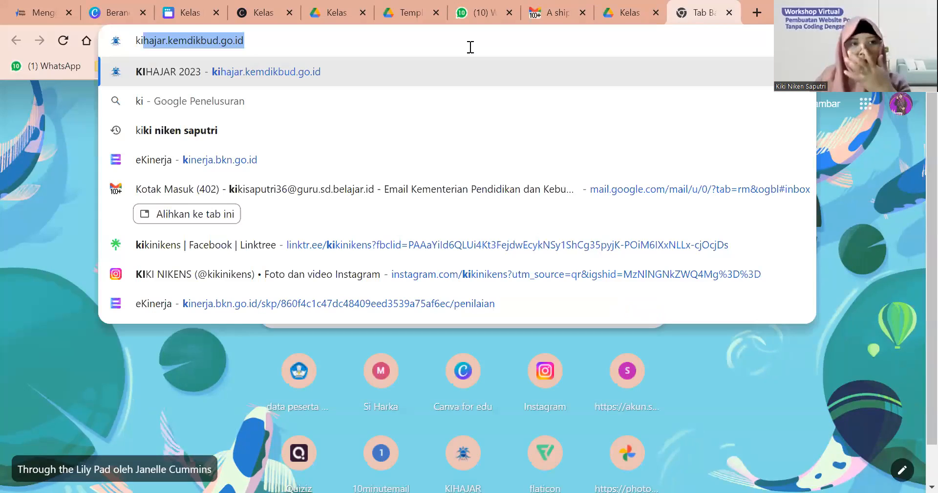
type("ki")
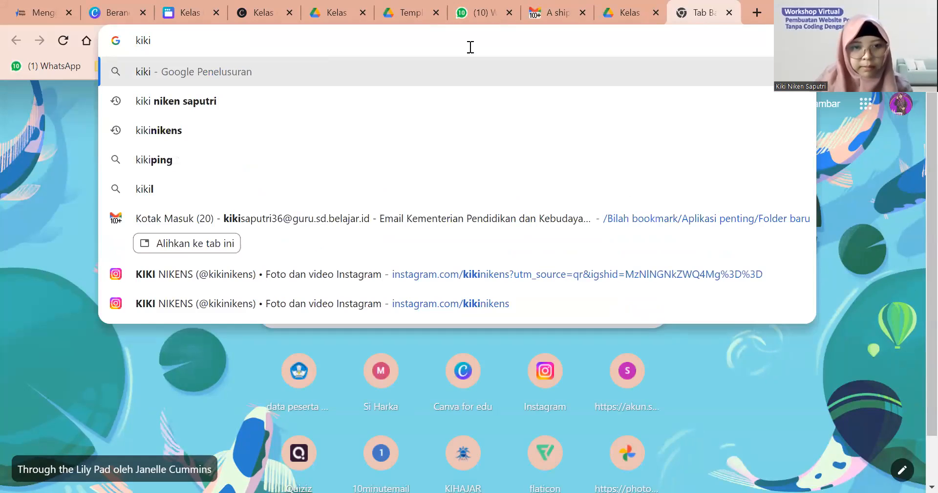
type("nik")
key("BackSpace")
key("BackSpace")
key("BackSpace")
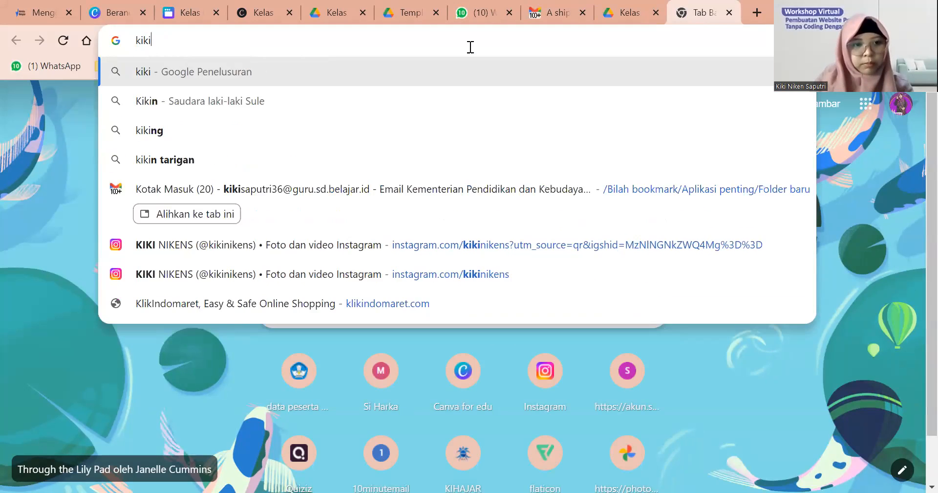
key("BackSpace")
key("BackSpace")
key("BackSpace")
key("BackSpace")
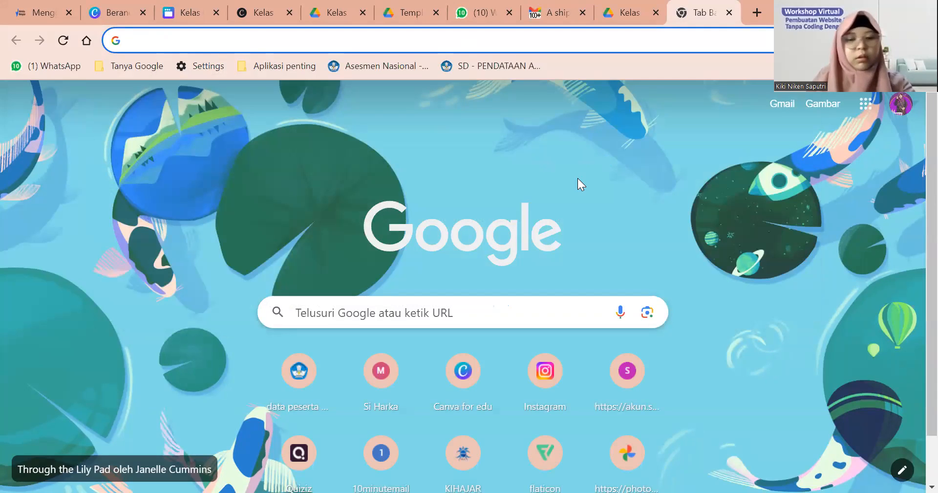
mouse_move(475, 15)
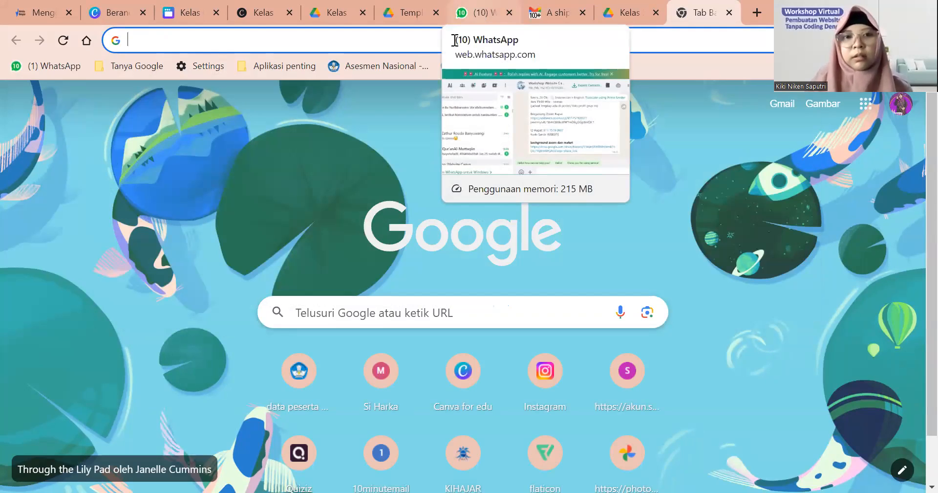
Step: Open the teacher's personal Blogspot blog by entering its web address
type("ki")
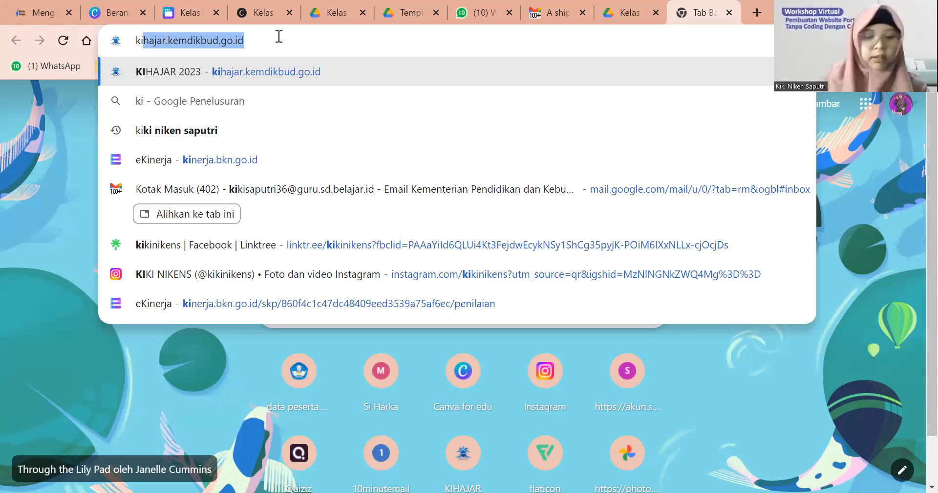
type("kinikens")
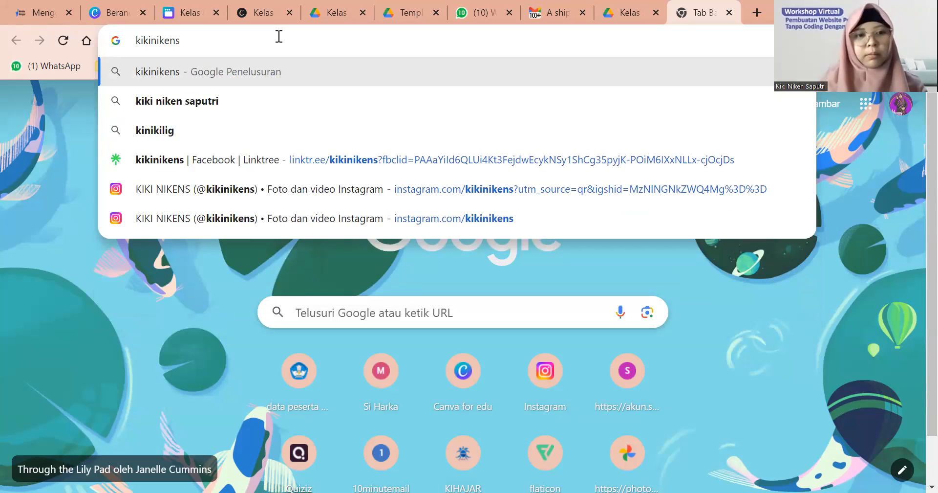
type(".blogs")
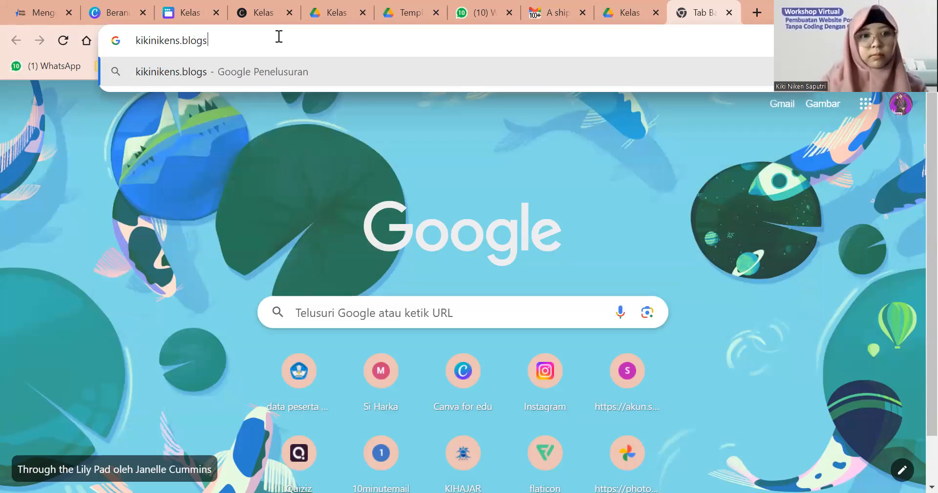
type("pot")
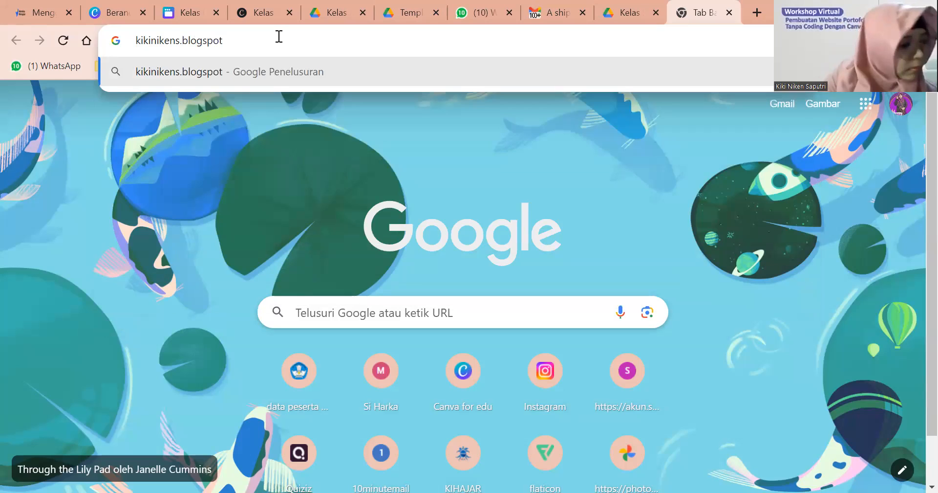
type(".com")
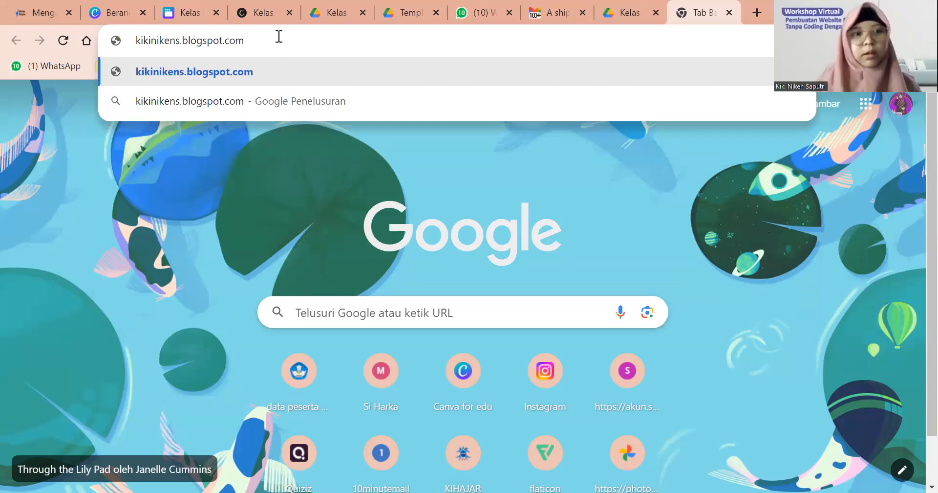
key("Return")
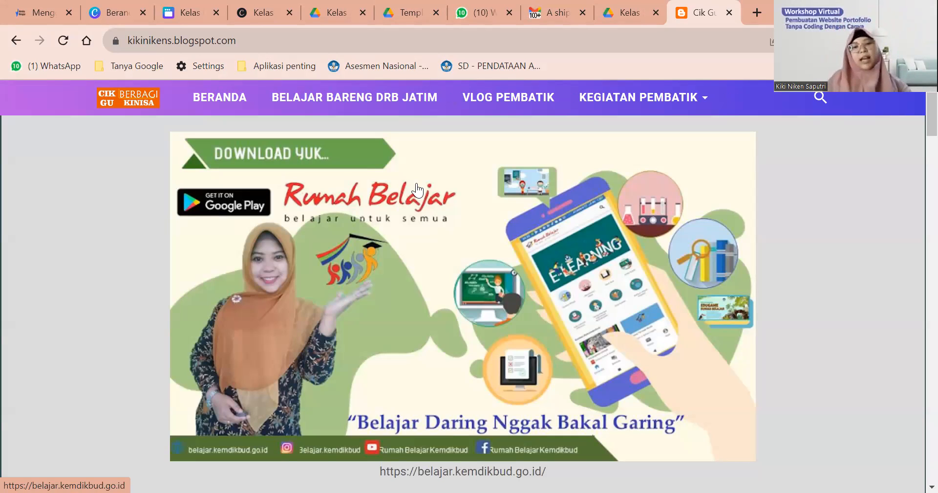
Step: Examine the blog's home page from the banner through the featured post, author profile and latest posts
scroll(825, 168, "down", 1)
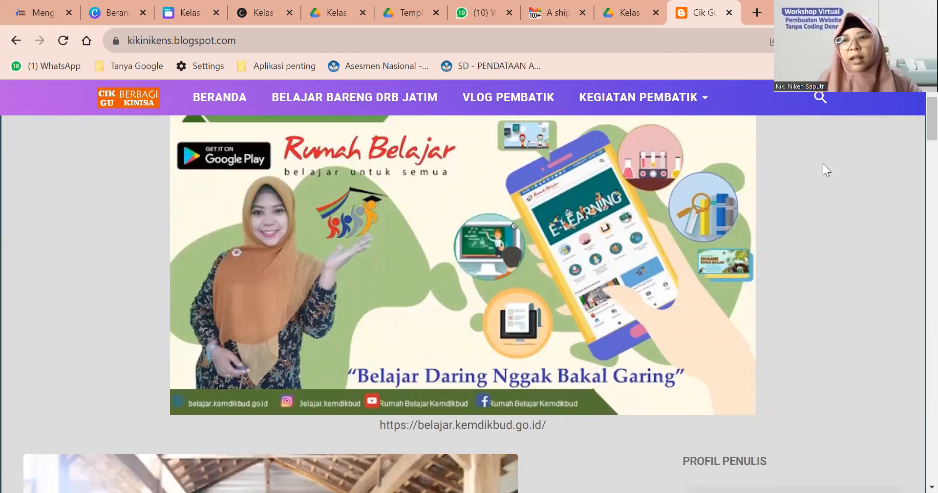
scroll(825, 169, "down", 1)
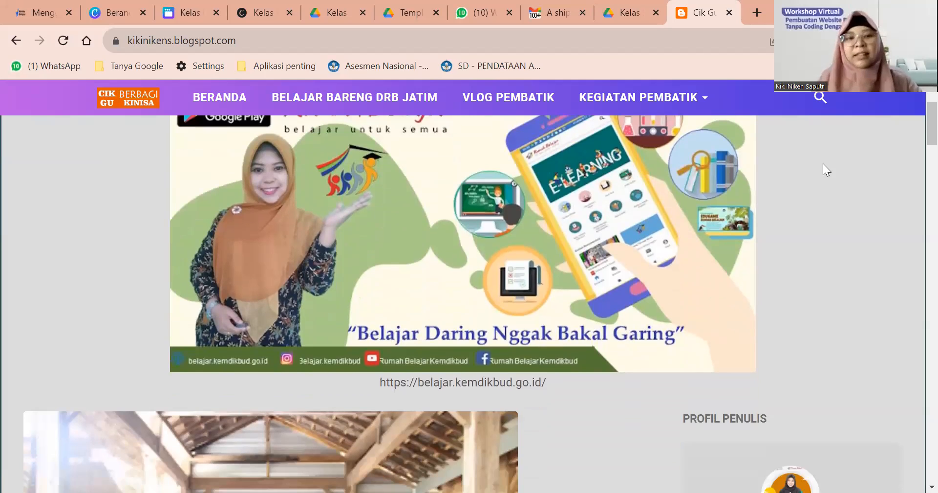
scroll(825, 169, "down", 1)
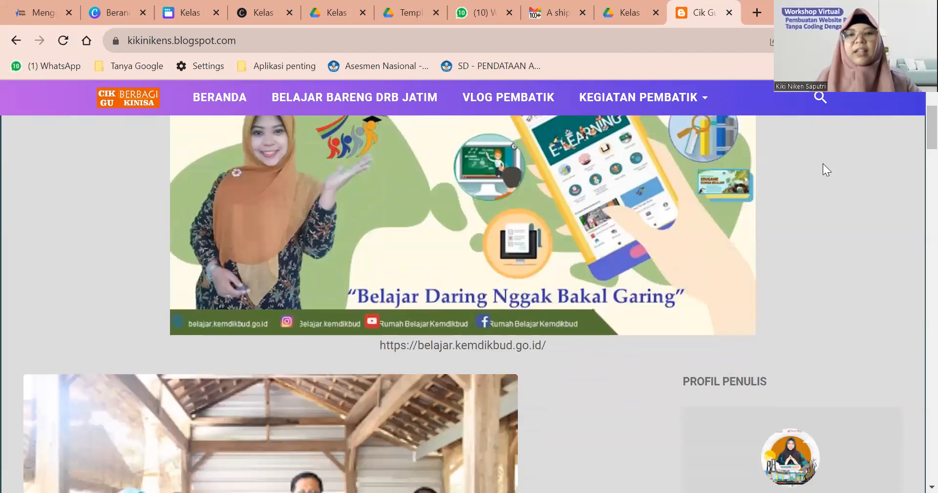
scroll(823, 163, "down", 1)
scroll(823, 163, "up", 2)
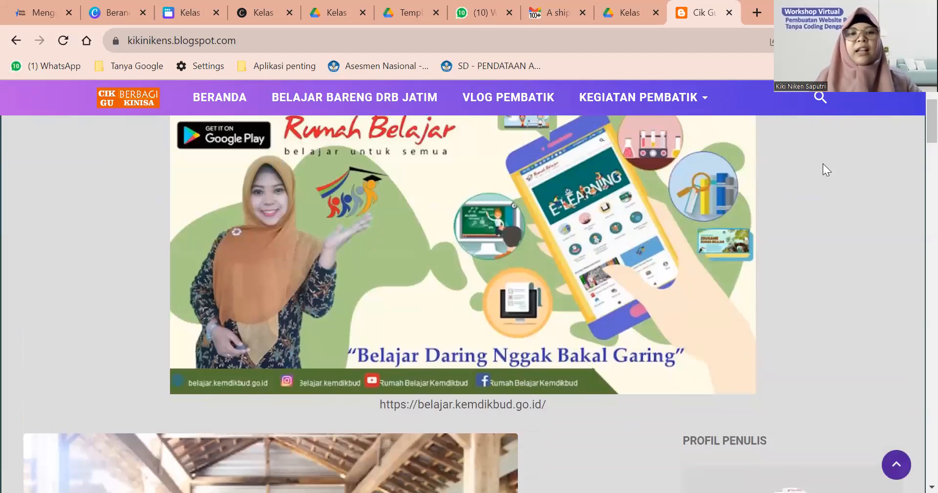
scroll(823, 164, "up", 1)
scroll(823, 167, "down", 2)
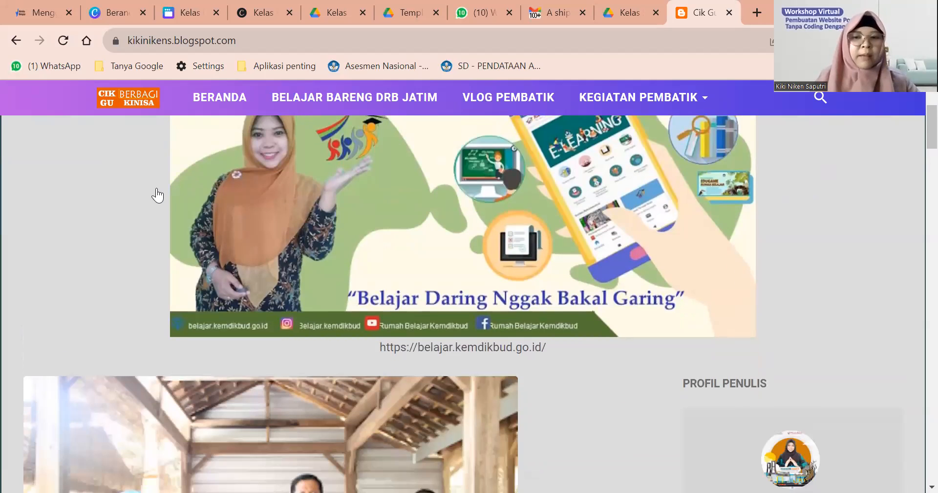
scroll(237, 190, "down", 1)
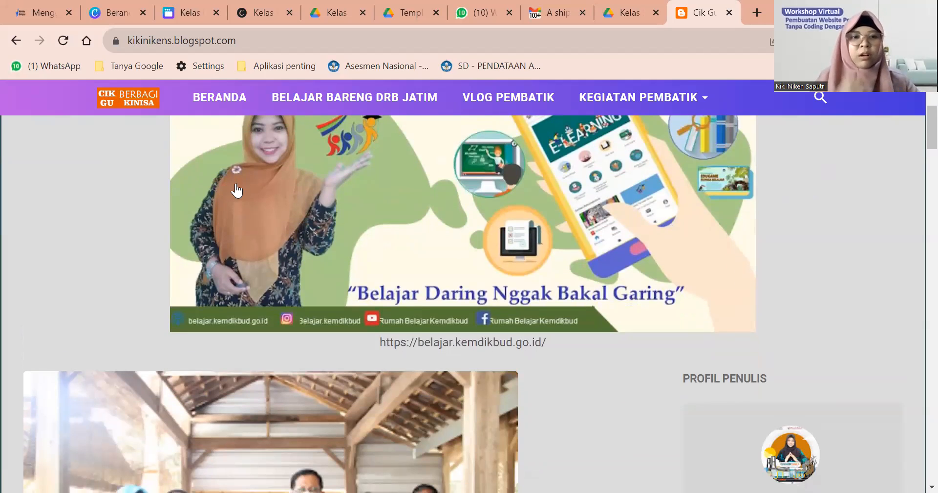
scroll(237, 190, "down", 3)
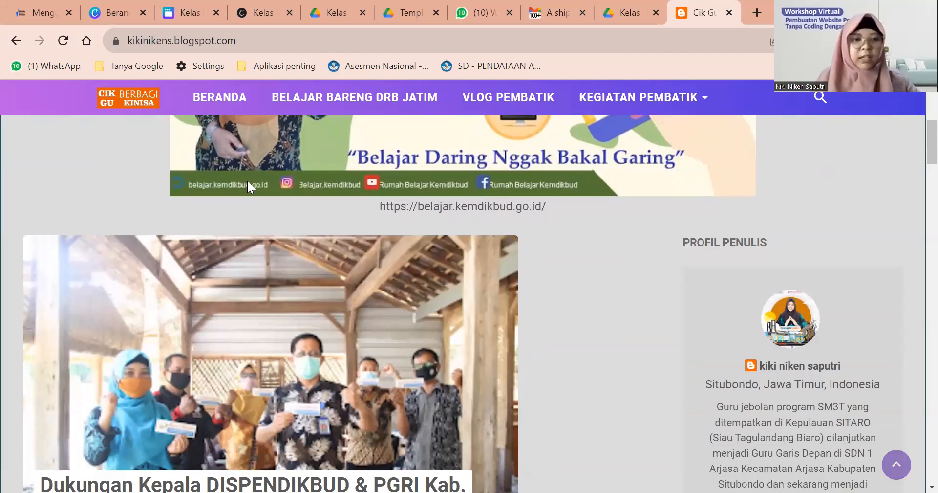
scroll(249, 198, "down", 6)
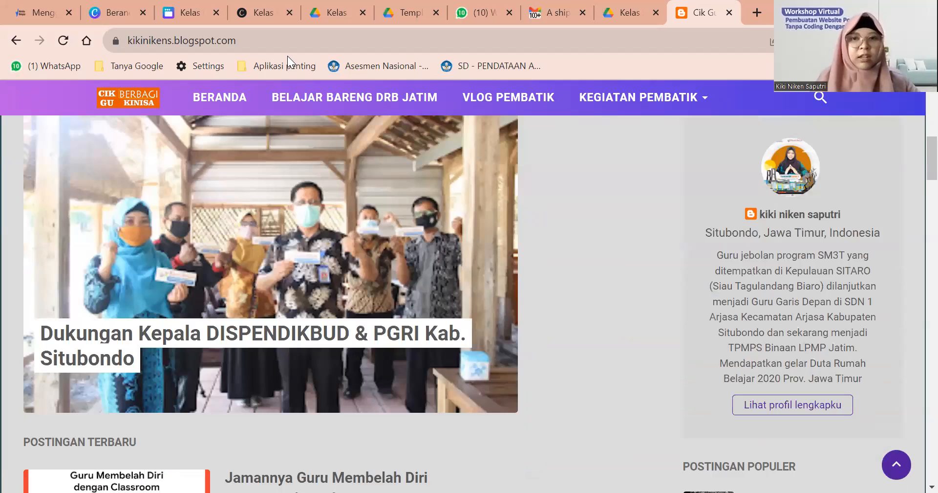
scroll(346, 323, "down", 6)
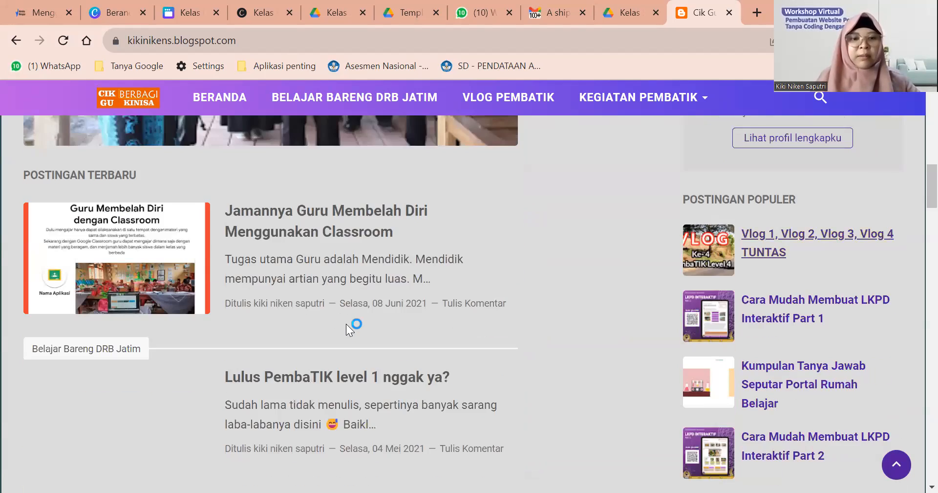
Step: Open the post "Jamannya Guru Membelah Diri Menggunakan Classroom" and examine its text, embedded video, archive list, share options and related articles
scroll(346, 324, "up", 3)
scroll(346, 324, "down", 2)
scroll(346, 323, "up", 2)
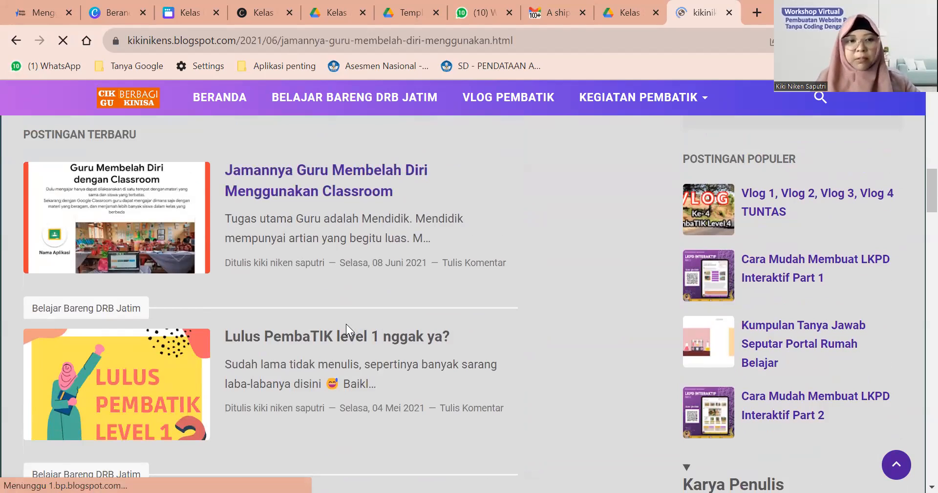
scroll(346, 324, "down", 7)
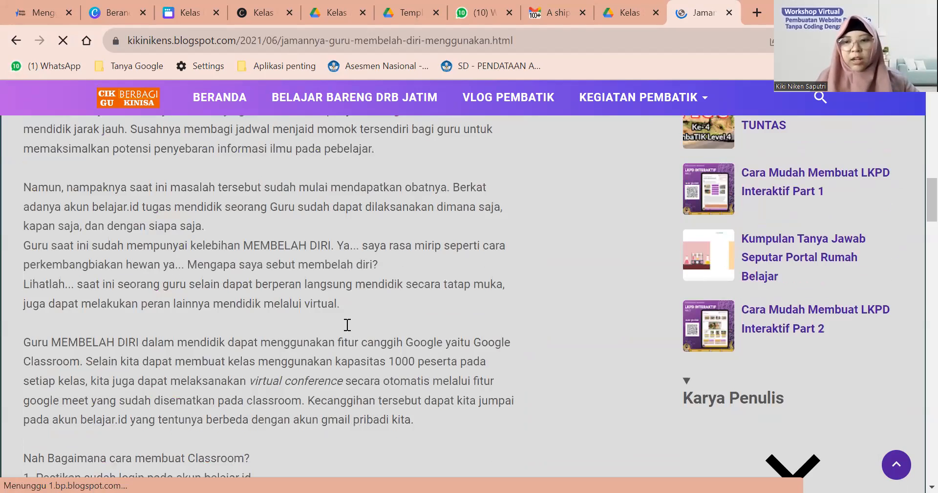
scroll(346, 323, "down", 10)
scroll(704, 157, "up", 5)
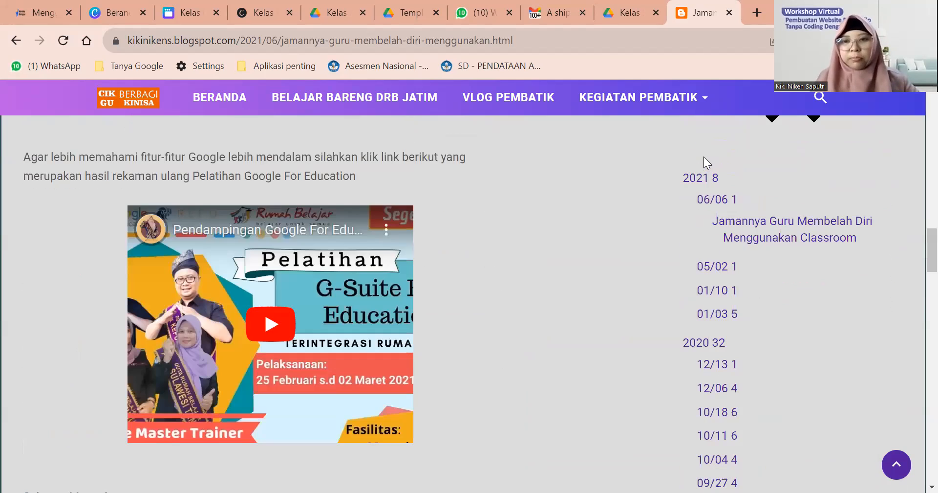
scroll(704, 156, "up", 1)
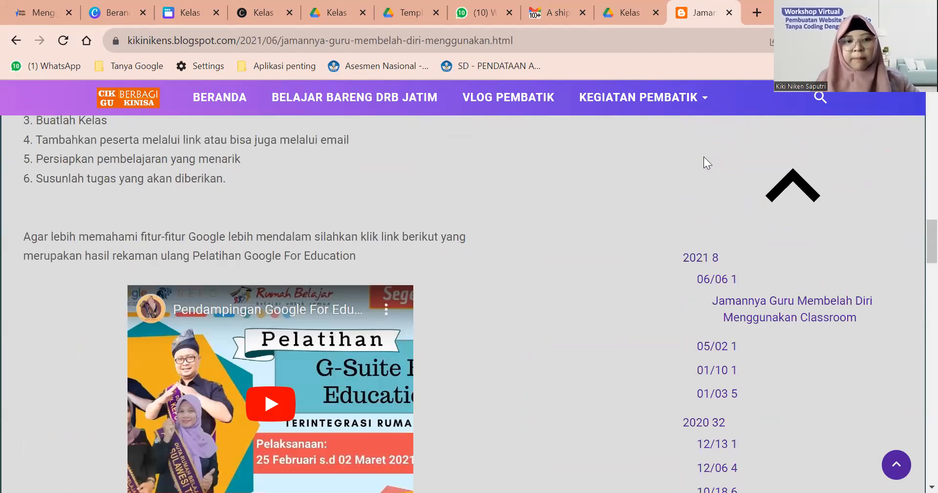
scroll(704, 157, "down", 5)
scroll(704, 156, "down", 10)
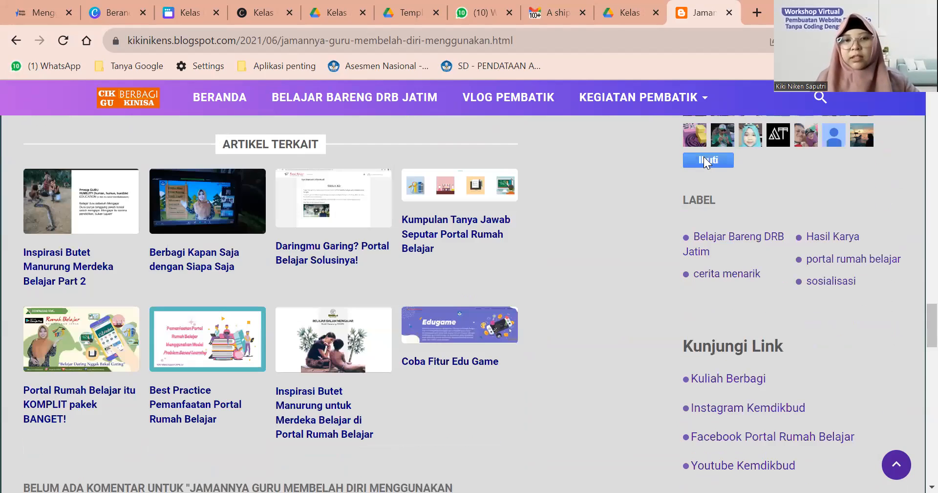
scroll(476, 188, "up", 8)
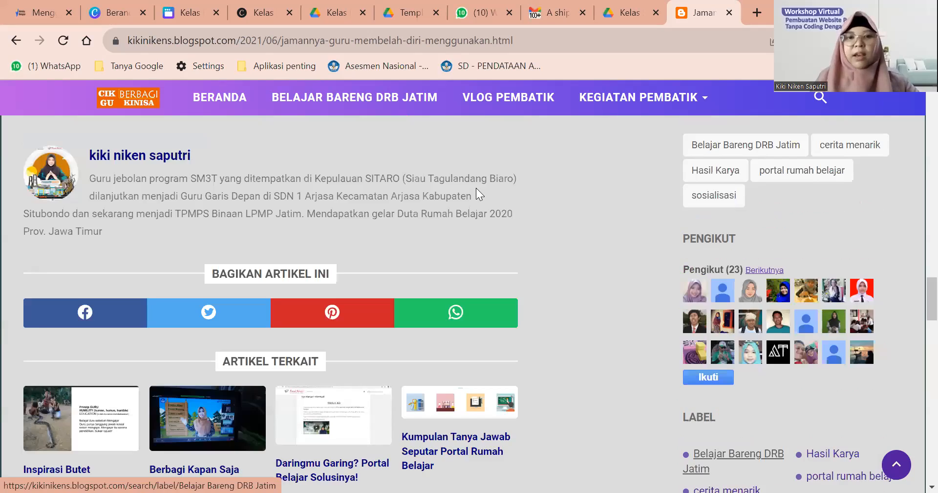
scroll(476, 191, "up", 5)
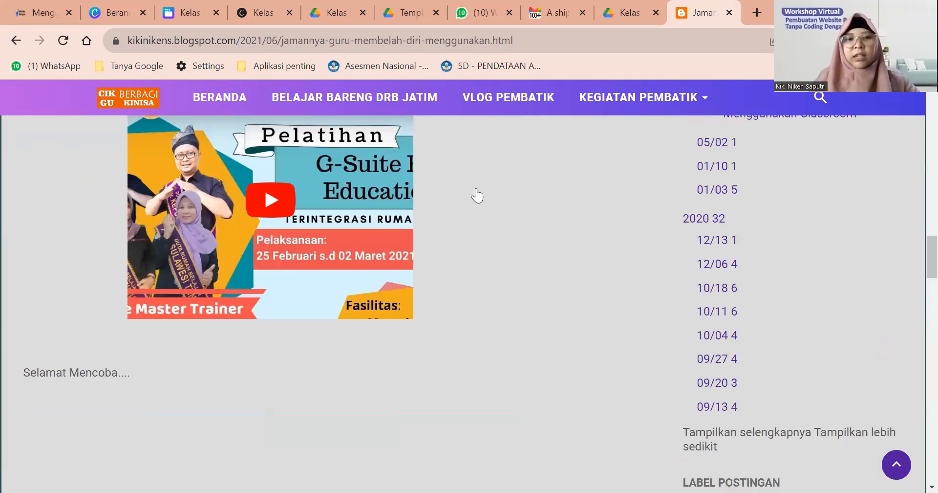
scroll(476, 193, "up", 15)
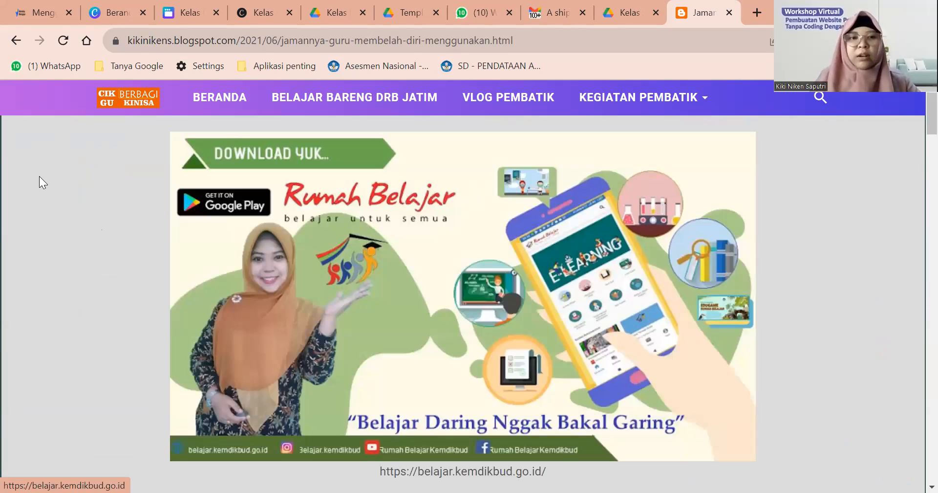
Step: Examine the blog post from its banner through the Classroom steps, share options, related articles and comment form, and close the blog
scroll(39, 177, "down", 5)
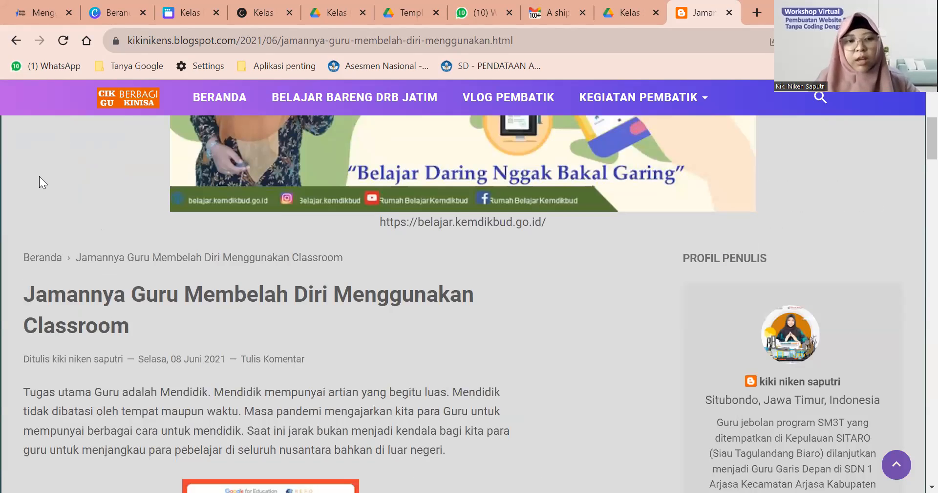
scroll(39, 177, "down", 1)
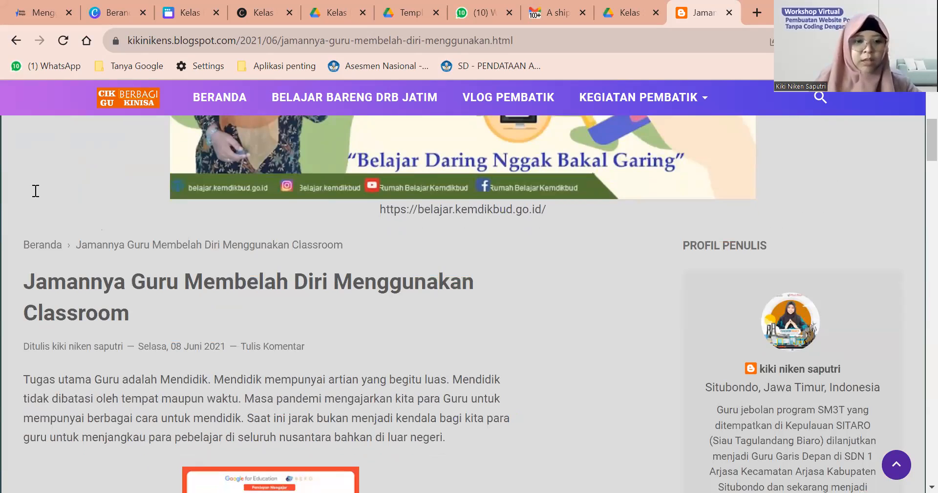
scroll(35, 190, "down", 3)
scroll(34, 190, "down", 3)
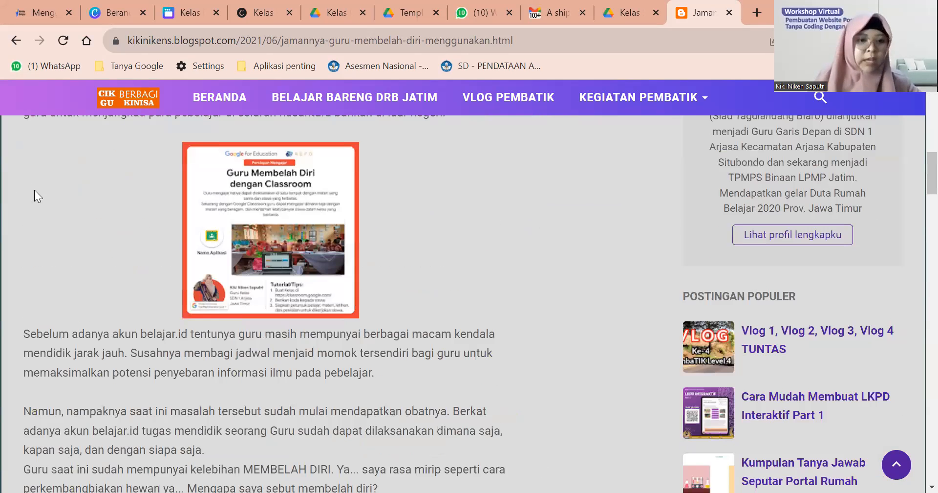
scroll(36, 190, "down", 7)
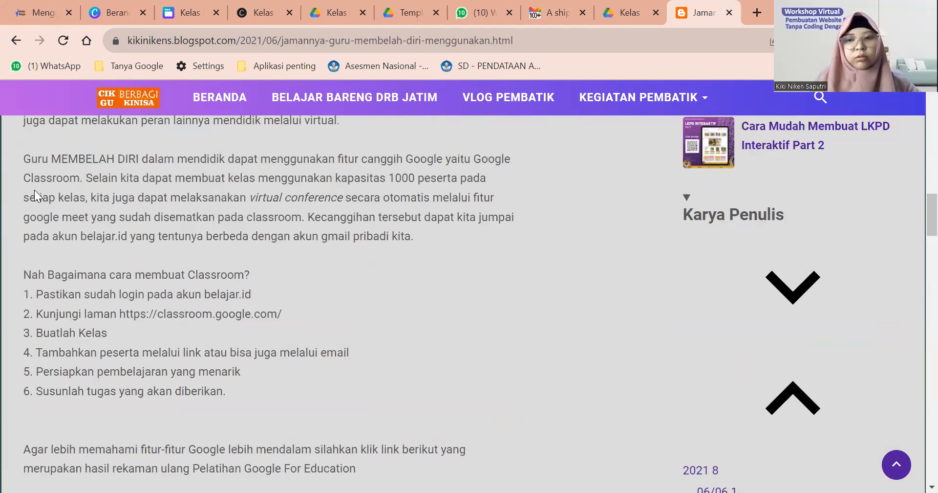
scroll(34, 190, "down", 10)
scroll(34, 190, "down", 6)
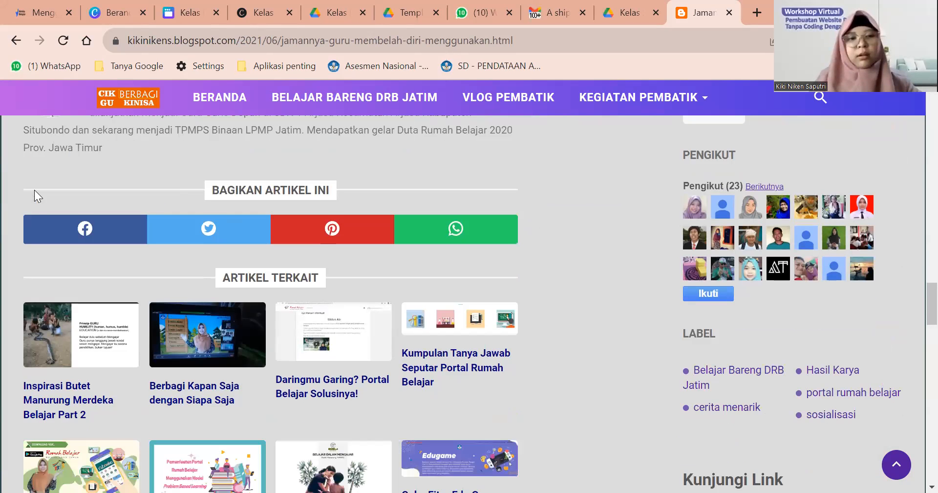
scroll(34, 191, "down", 1)
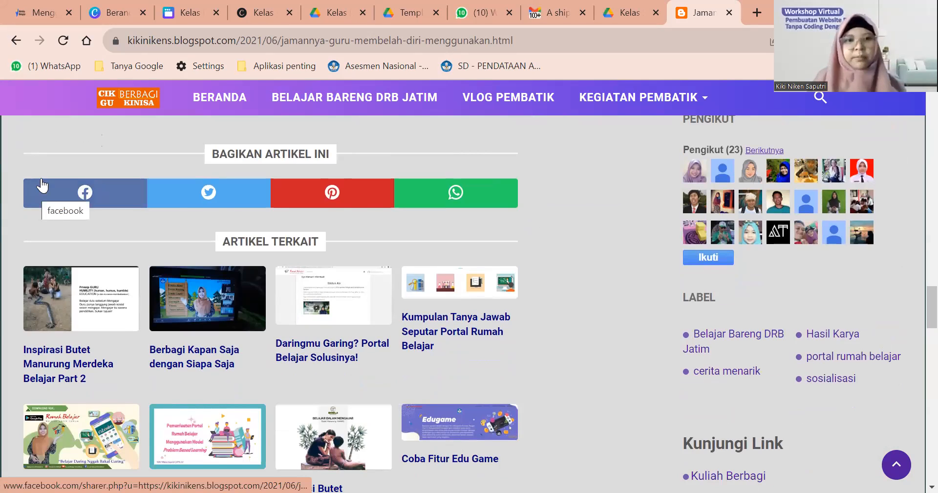
scroll(114, 103, "down", 10)
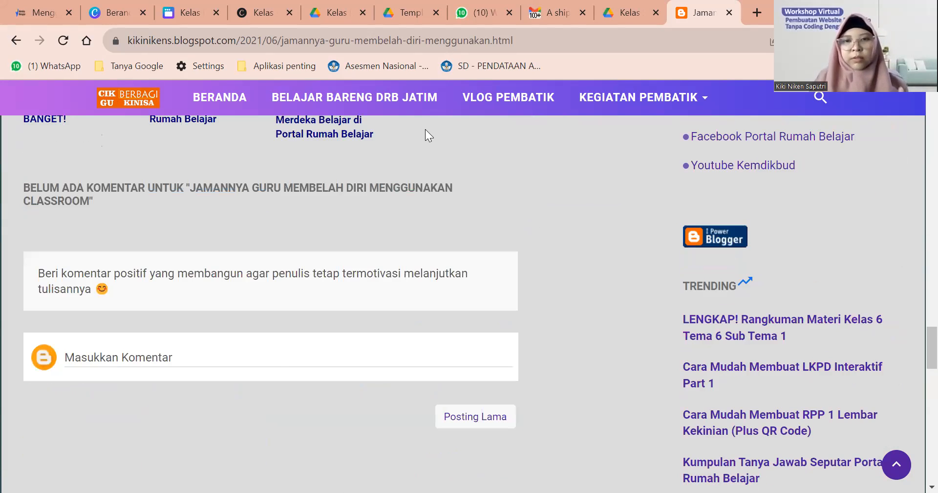
left_click(729, 13)
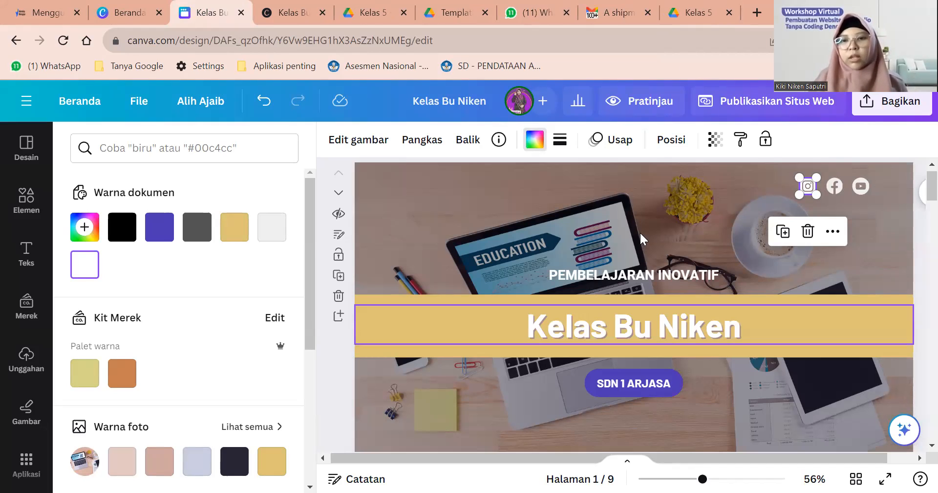
Step: Switch to the Kelas Bu Niken website design and search the elements for "panah bergerak", showing all graphics
scroll(632, 199, "down", 8)
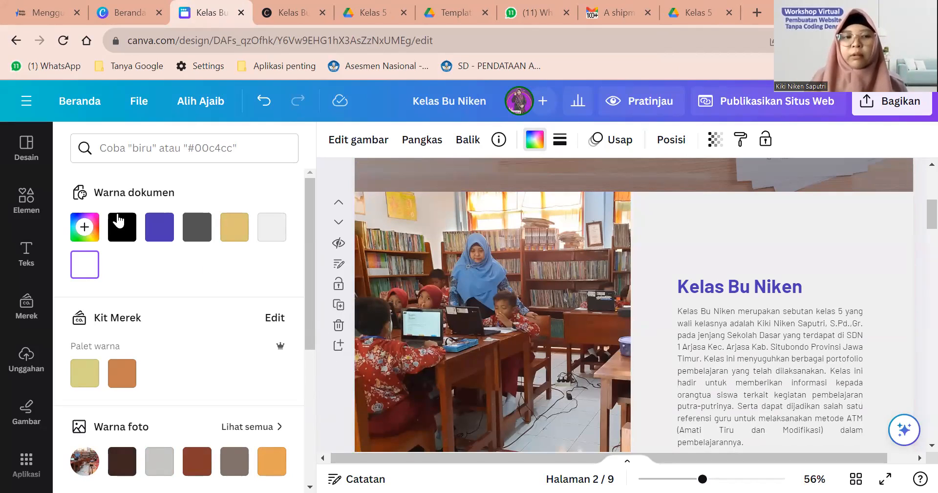
left_click(26, 203)
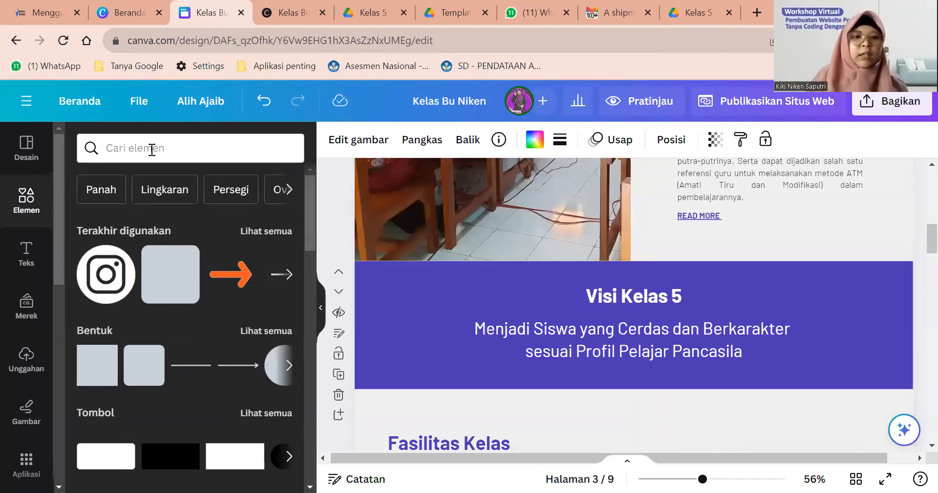
left_click(155, 150)
type("panah")
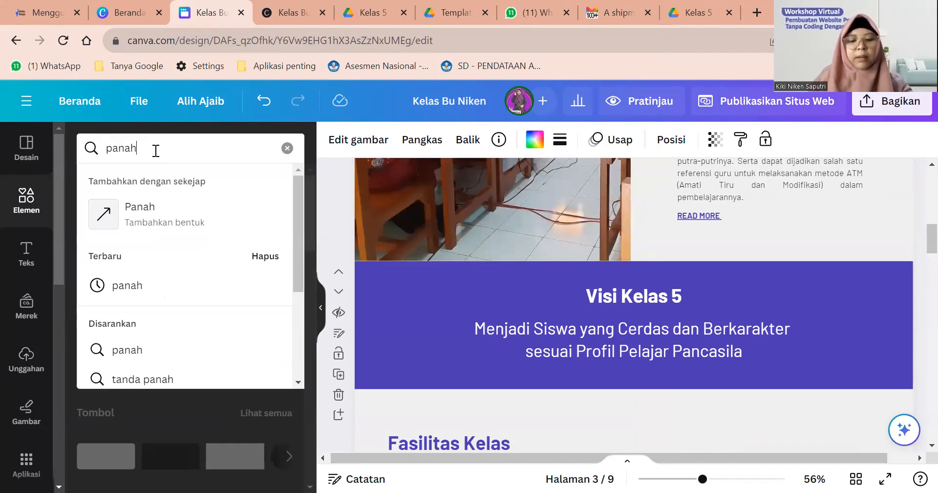
type(" bergerak")
key("Return")
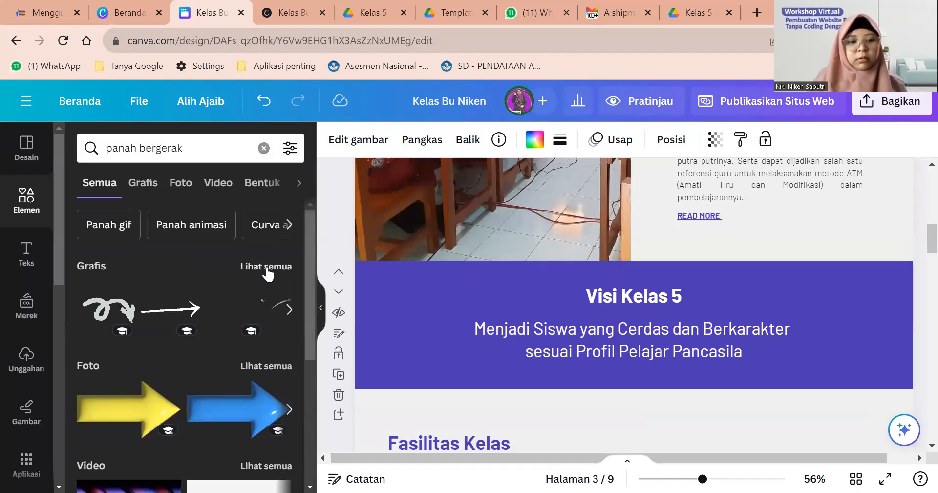
left_click(267, 266)
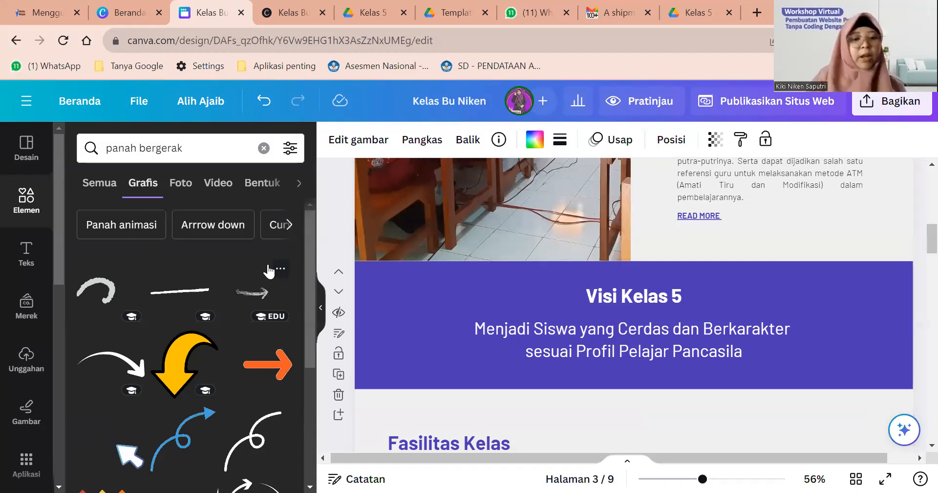
Step: Insert the pink animated NEXT arrow, shrink it and place it directly after the Administrasi Kelas text
scroll(194, 342, "down", 2)
scroll(194, 342, "down", 5)
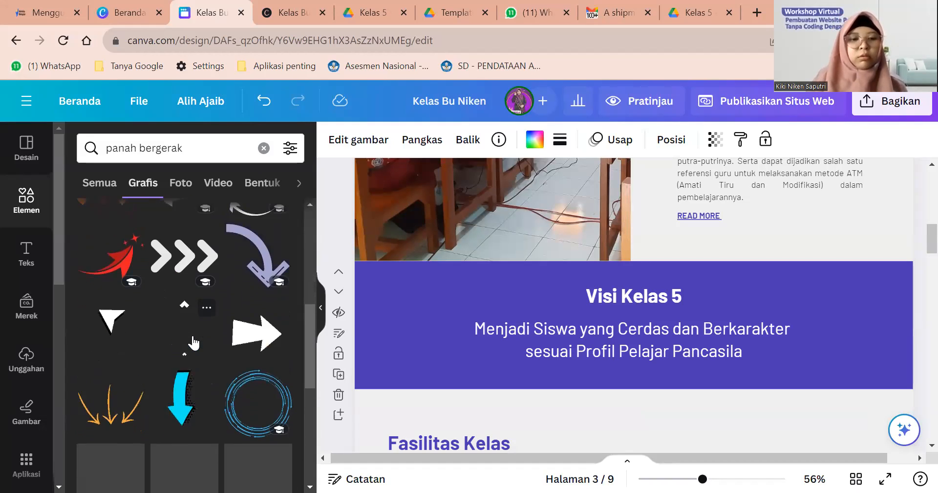
scroll(193, 337, "down", 2)
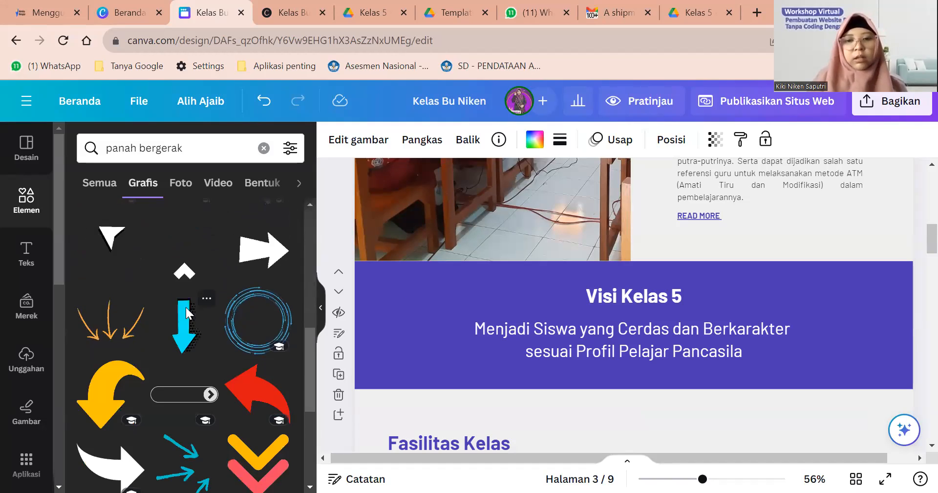
scroll(186, 307, "down", 1)
scroll(527, 282, "down", 15)
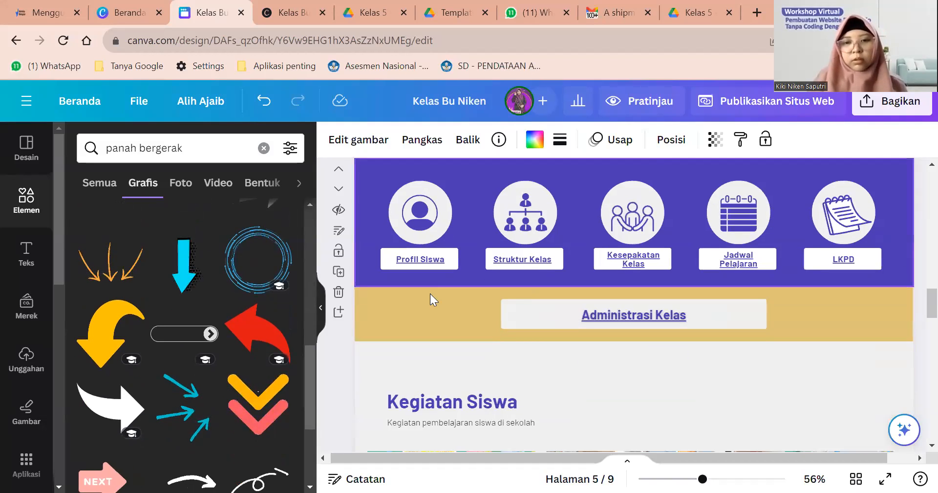
scroll(432, 299, "down", 1)
scroll(146, 401, "down", 1)
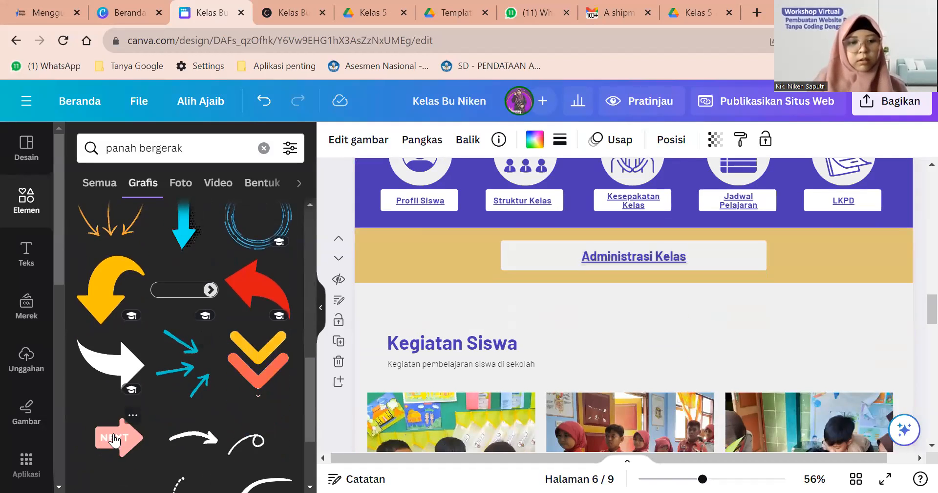
left_click(113, 440)
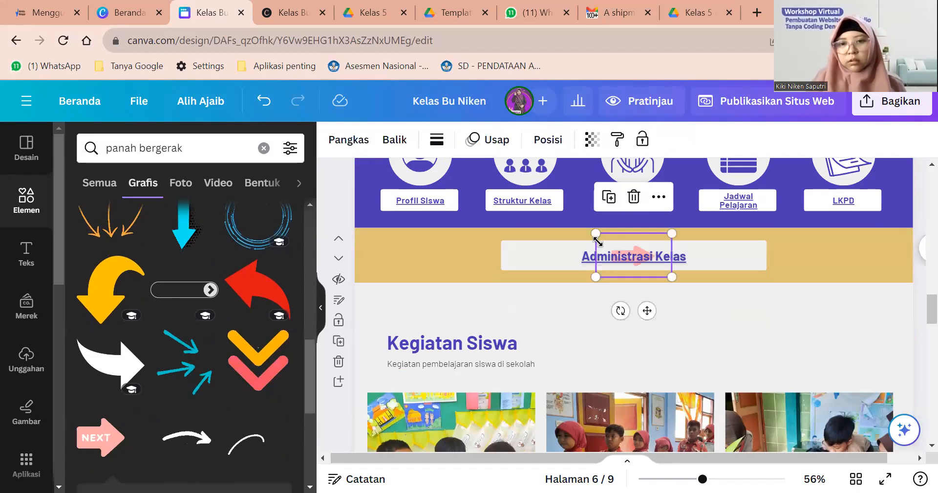
left_click_drag(597, 238, 624, 246)
left_click_drag(659, 308, 726, 313)
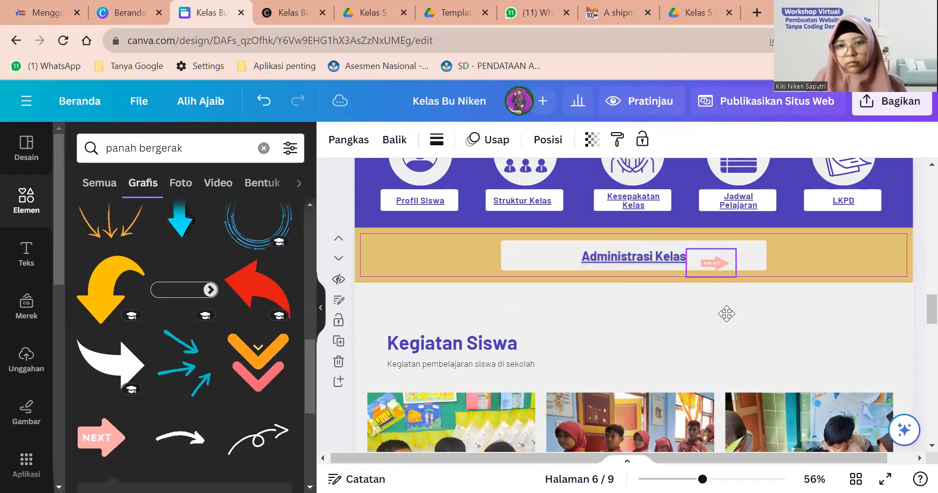
Step: Replace the element search with "siswa" and show all matching graphics
scroll(183, 344, "down", 1)
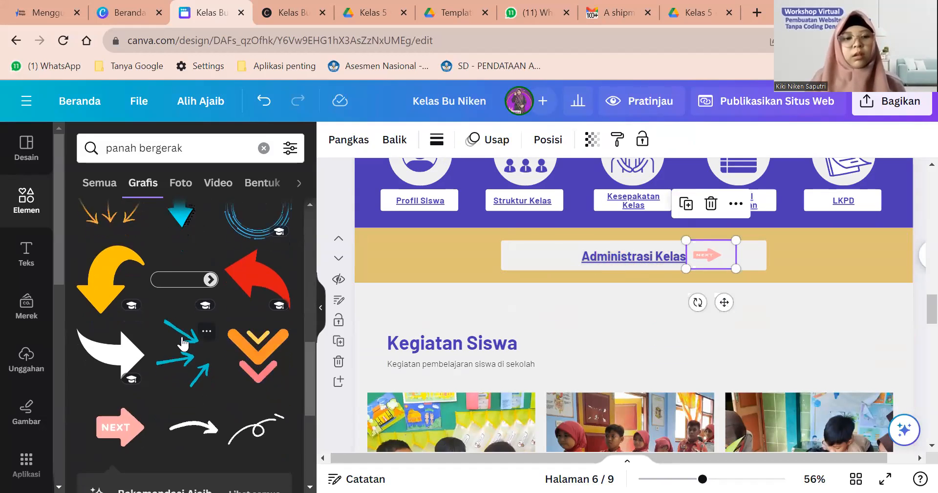
scroll(183, 343, "down", 5)
scroll(186, 244, "up", 10)
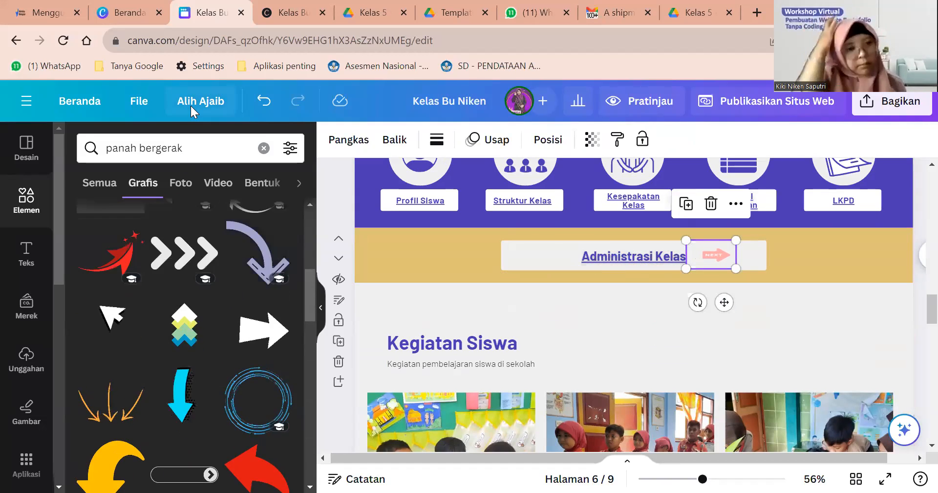
left_click(264, 147)
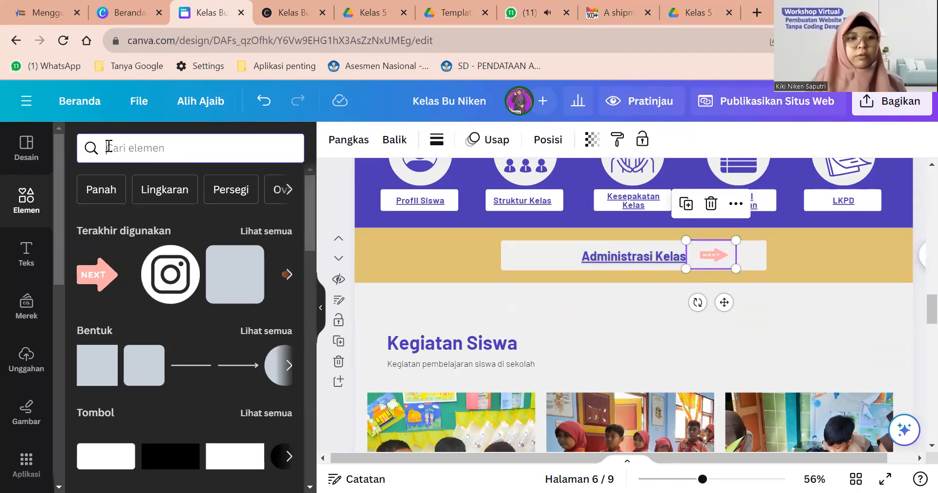
type("siswa")
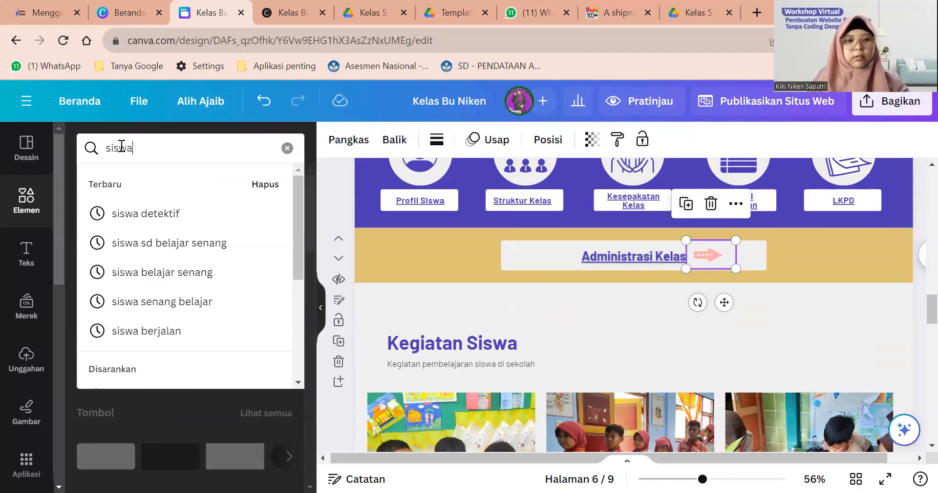
key("Return")
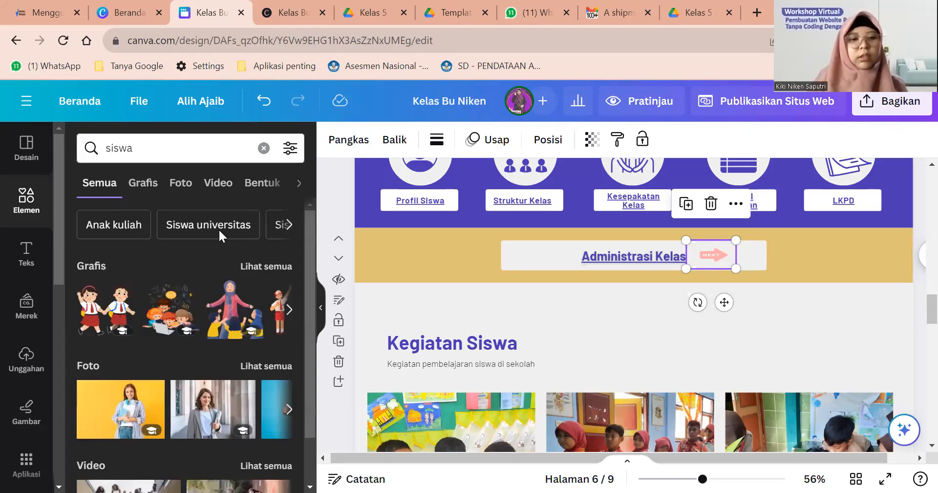
left_click(253, 271)
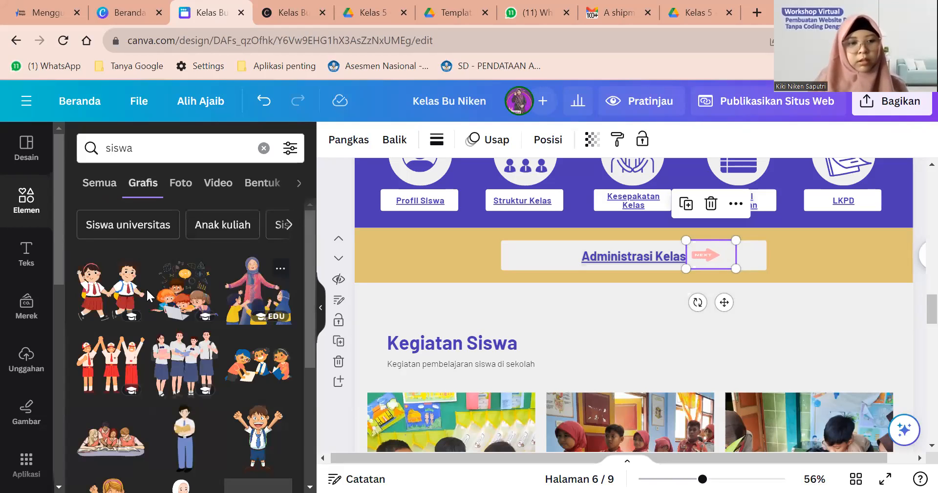
Step: Find the student in a white headscarf and red skirt among the "siswa" graphics and open its creator's other works
scroll(135, 296, "down", 1)
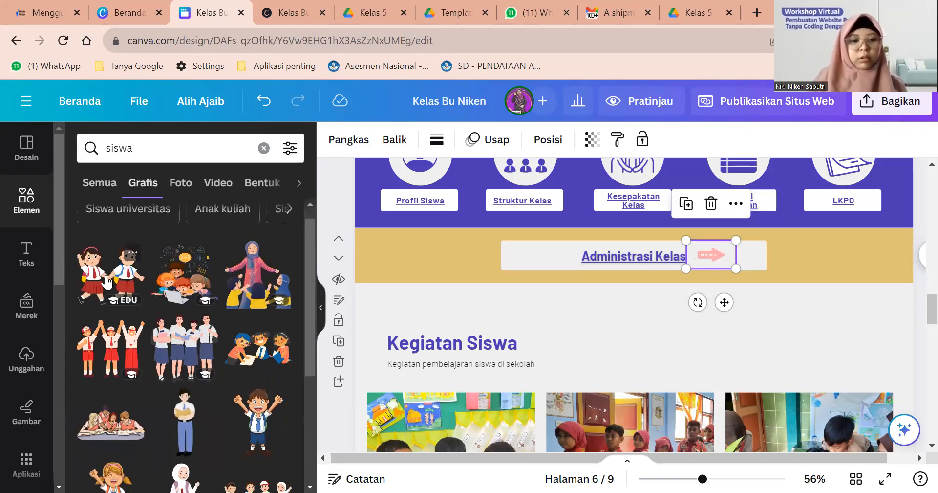
scroll(106, 281, "down", 5)
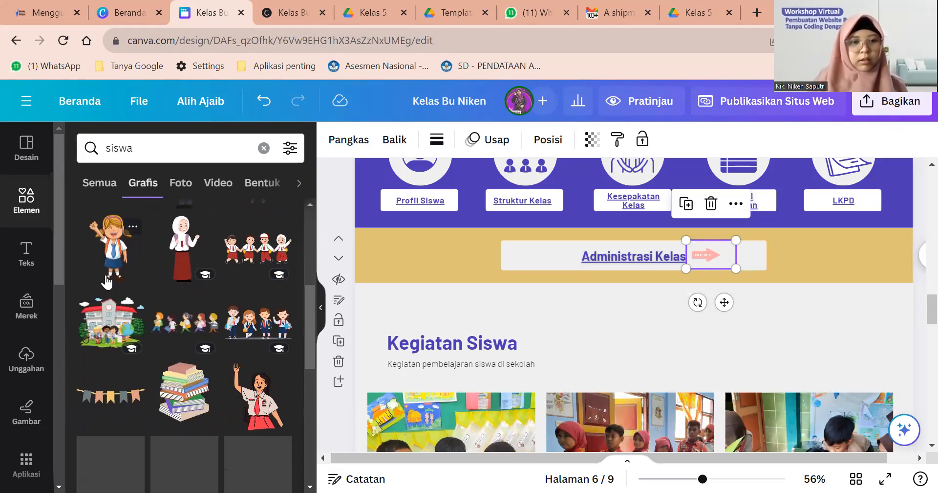
scroll(107, 281, "up", 5)
scroll(143, 289, "down", 5)
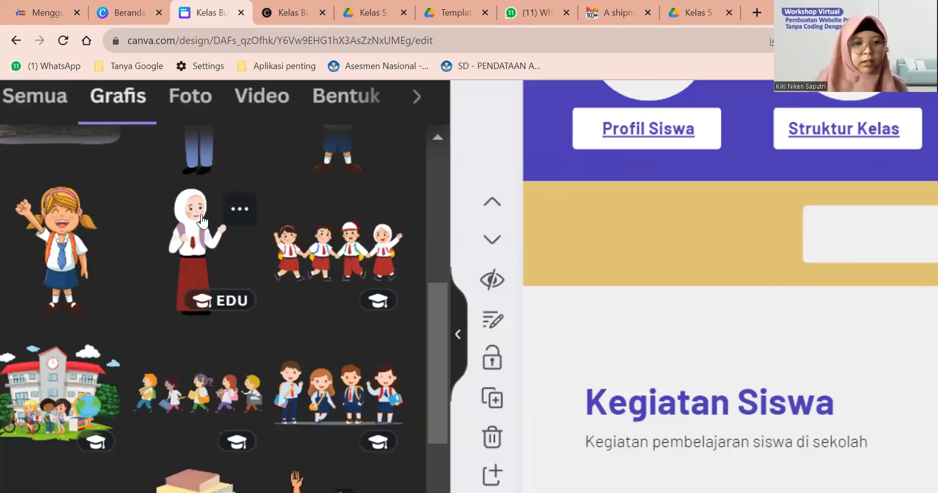
left_click(241, 207)
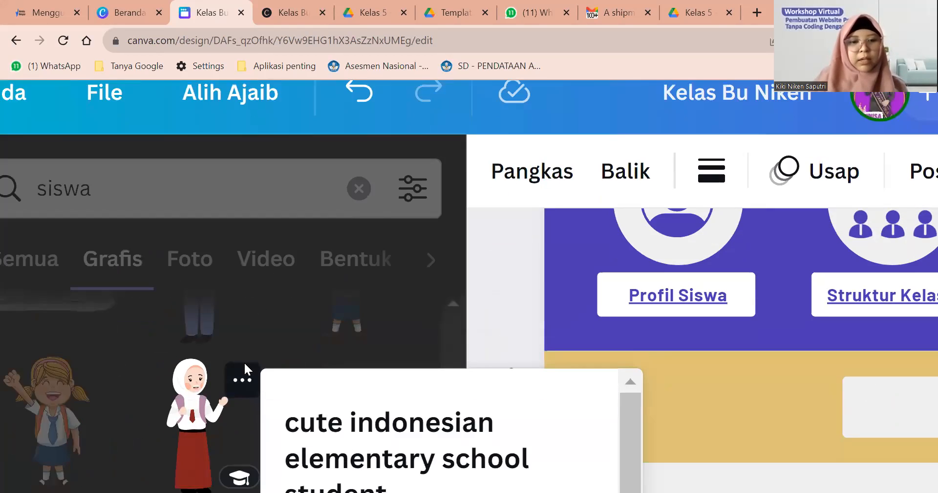
scroll(354, 371, "down", 2)
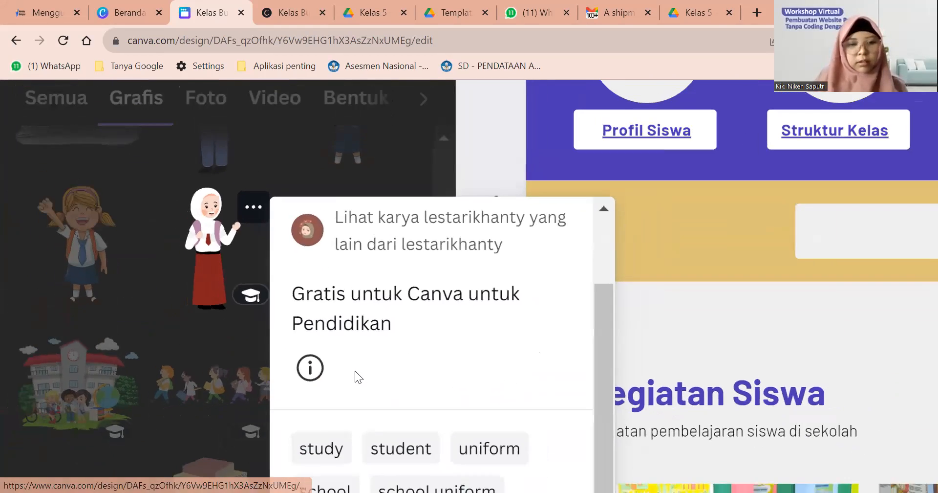
right_click(355, 370)
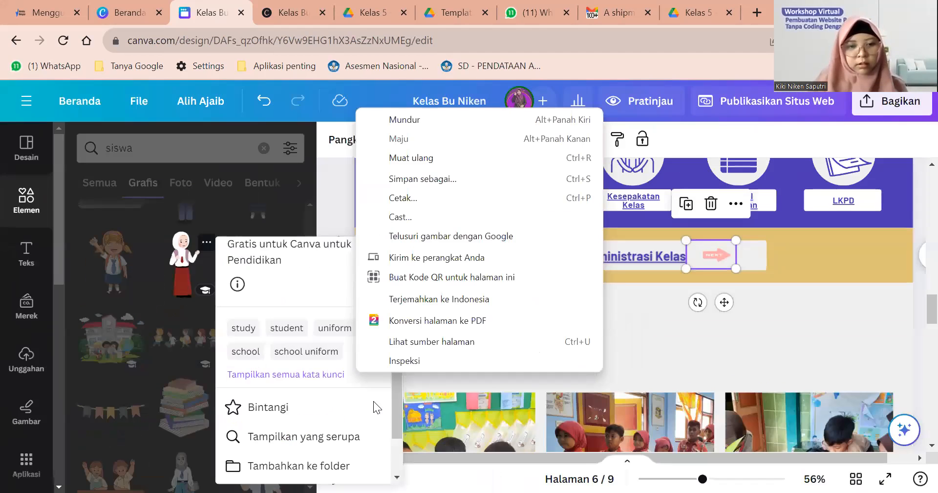
scroll(391, 405, "down", 1)
left_click(399, 408)
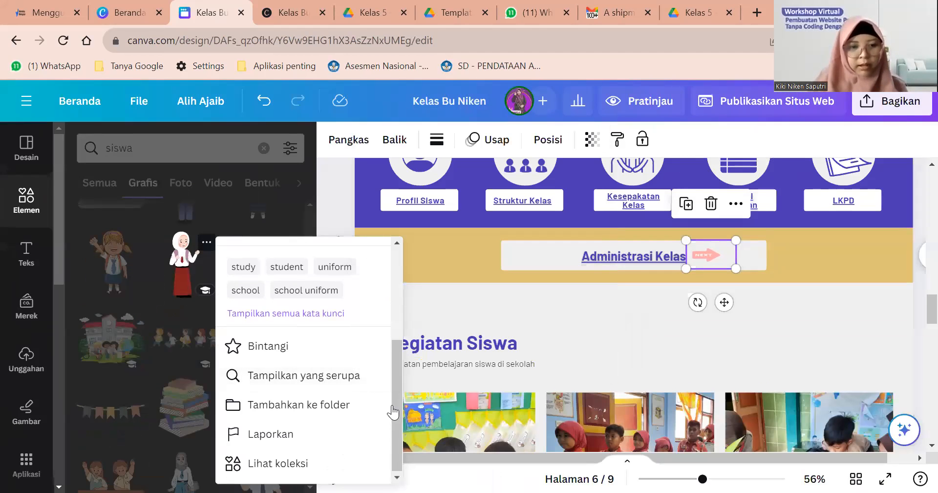
left_click(345, 377)
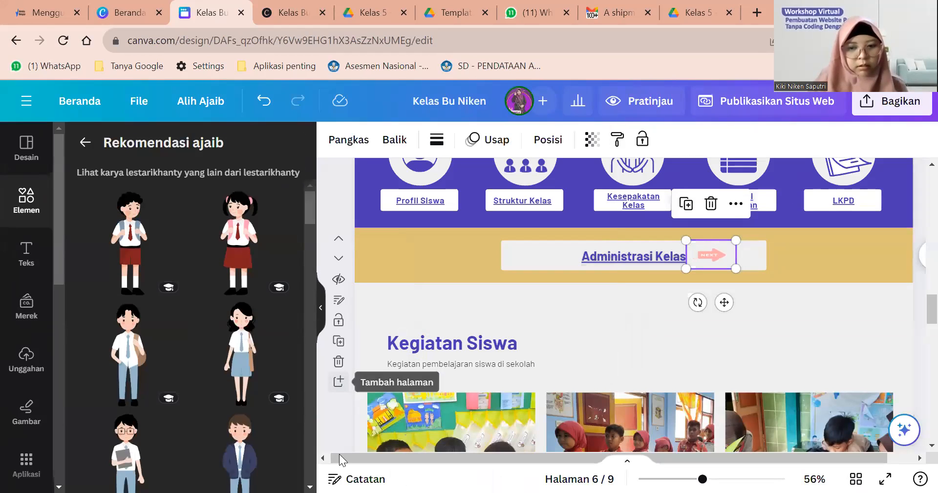
Step: Examine the creator's student illustrations in various uniforms and poses, and return to the "siswa" graphics
scroll(163, 290, "down", 10)
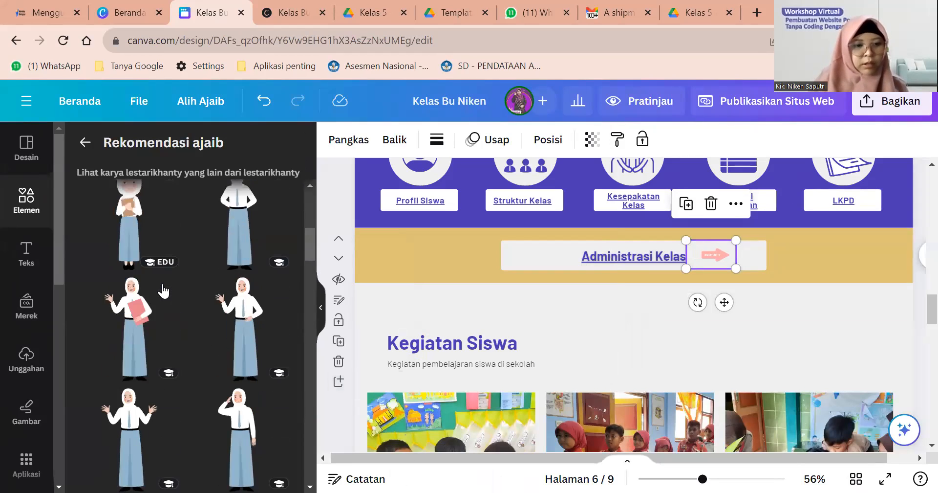
scroll(163, 286, "down", 5)
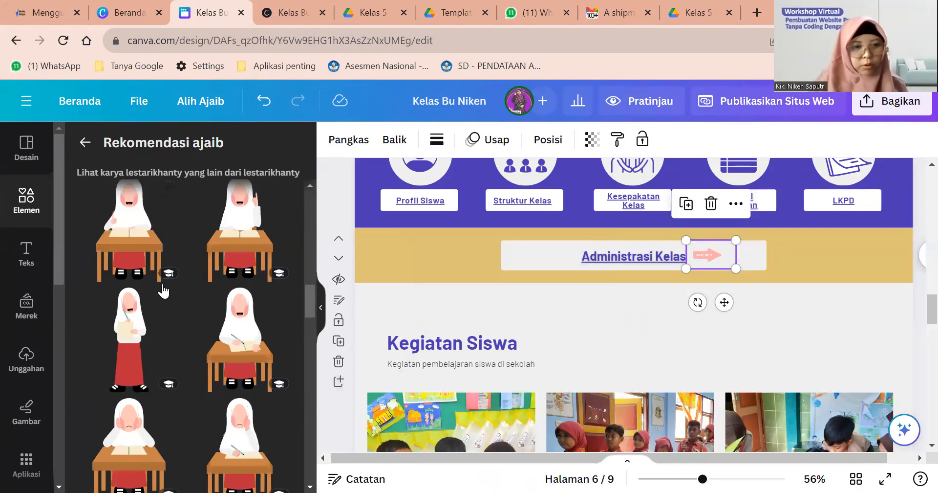
scroll(163, 286, "up", 3)
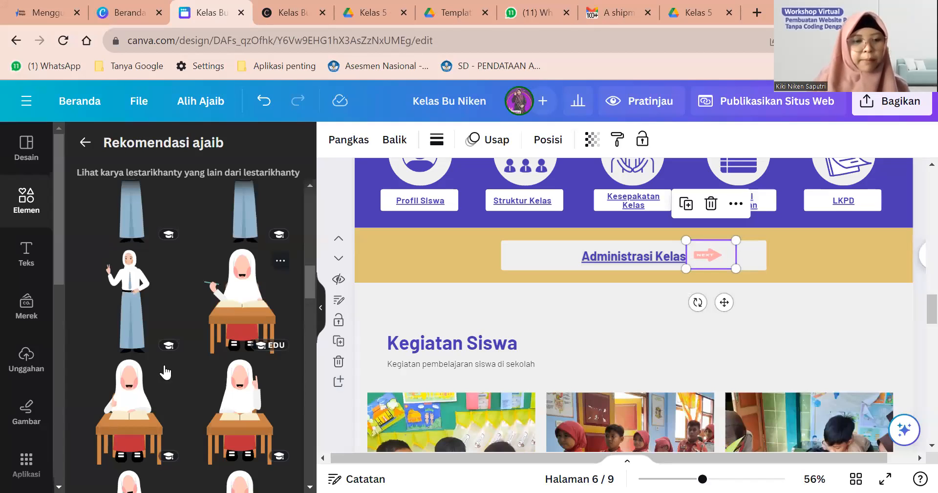
scroll(129, 339, "down", 2)
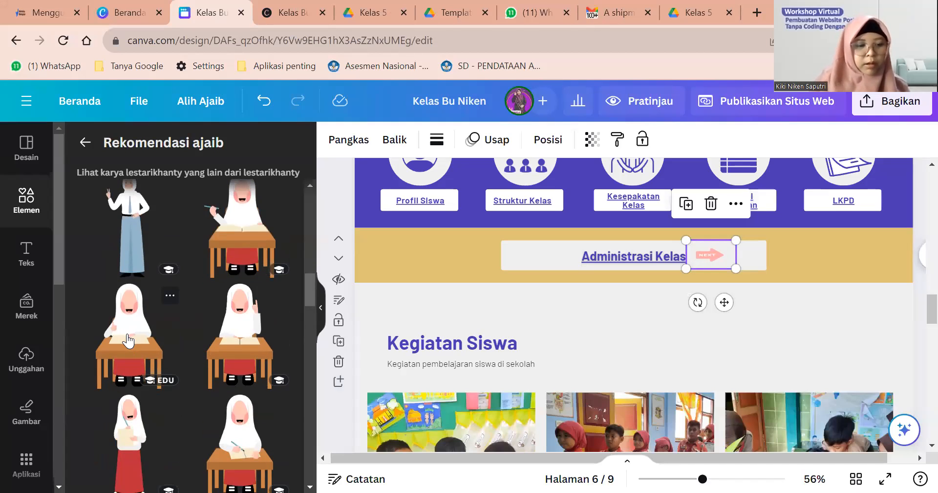
scroll(219, 303, "down", 4)
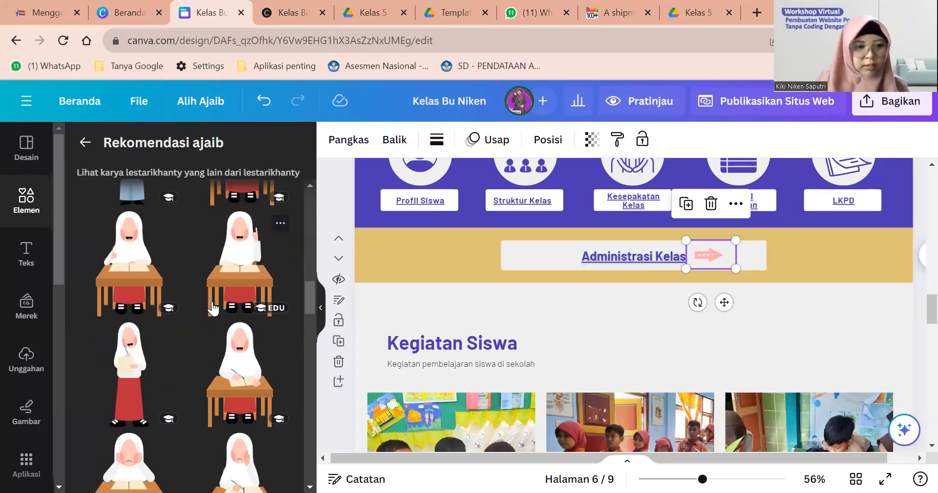
scroll(240, 401, "down", 8)
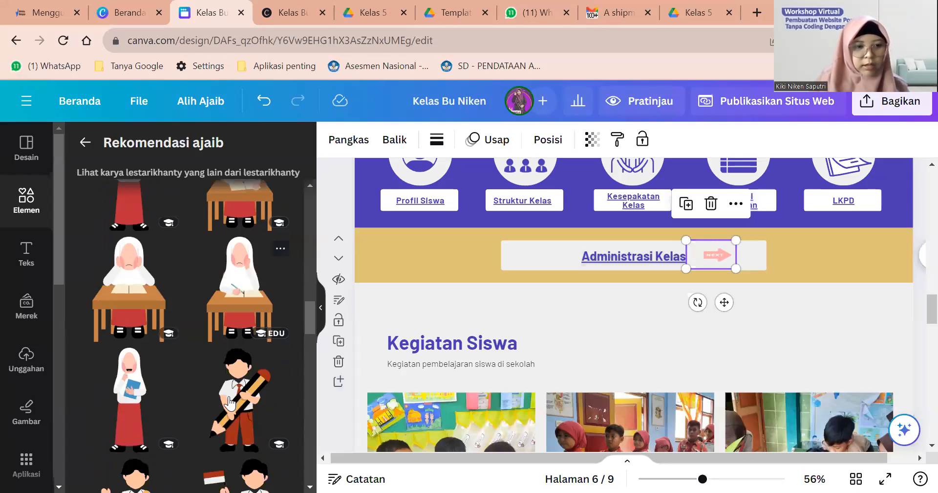
scroll(126, 373, "down", 8)
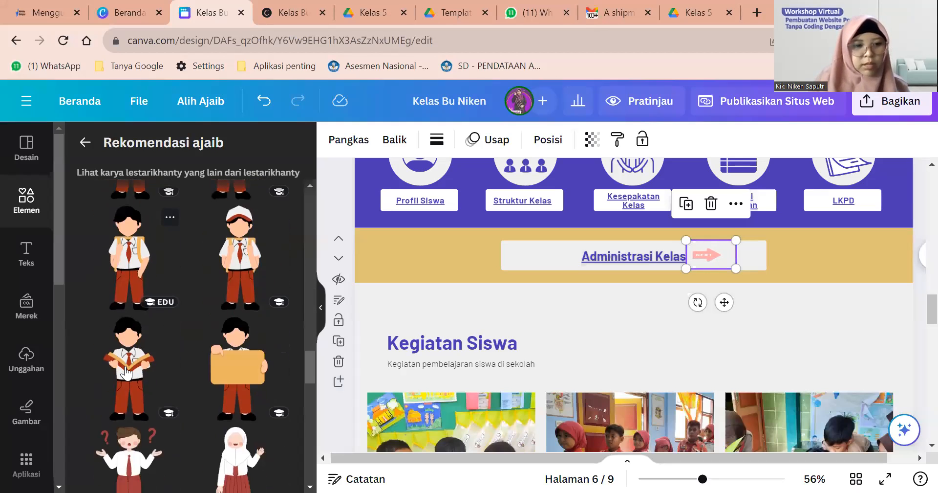
scroll(127, 373, "down", 2)
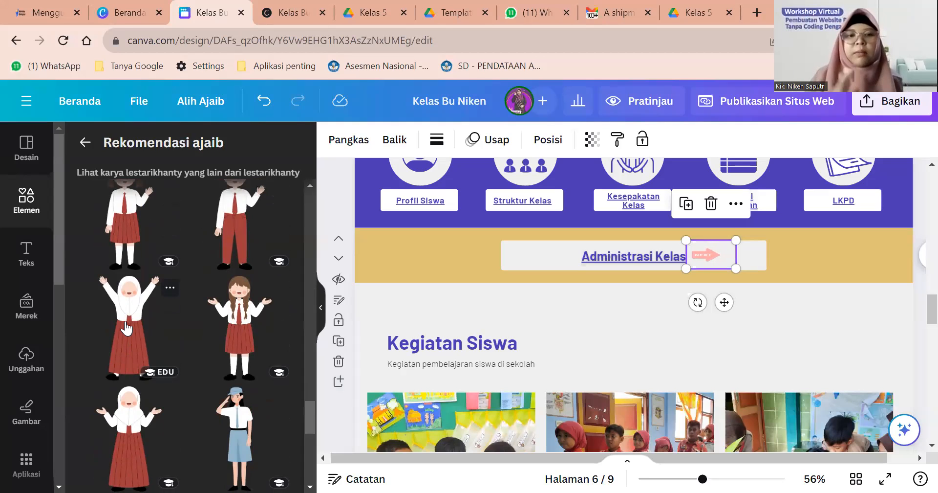
scroll(126, 328, "down", 10)
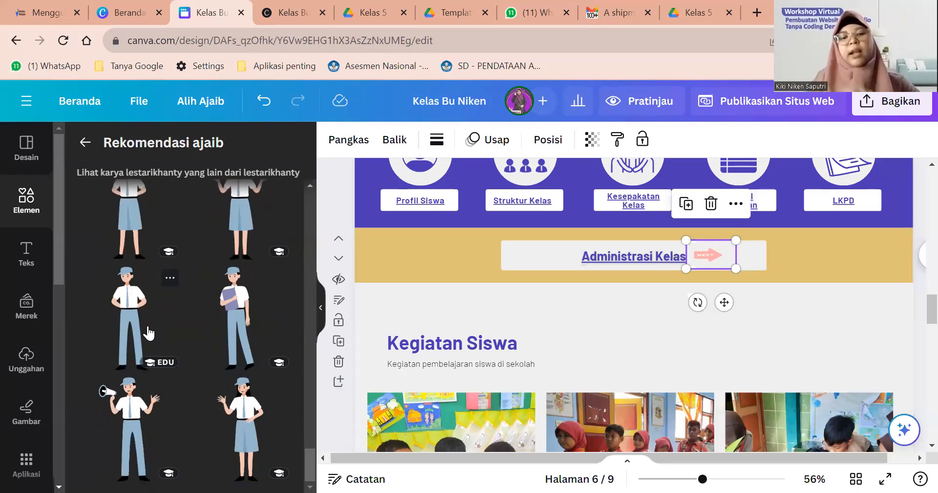
scroll(186, 259, "up", 15)
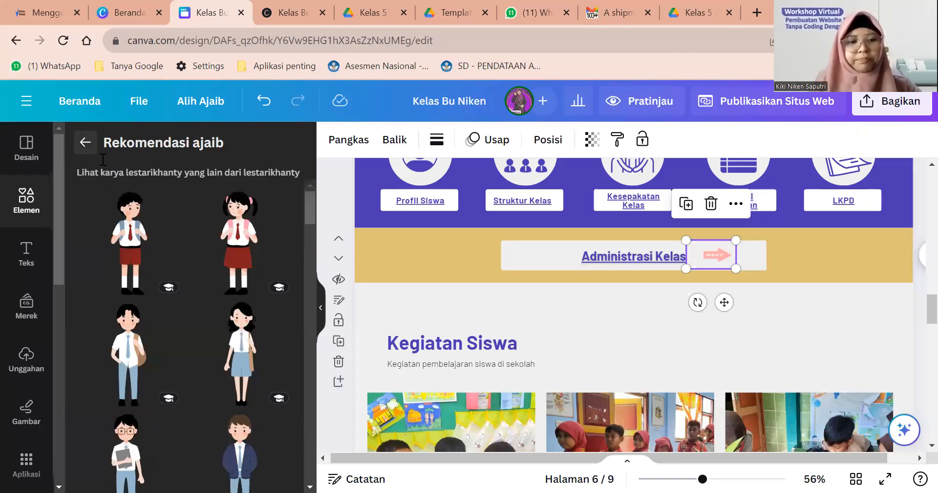
left_click(88, 144)
scroll(271, 313, "down", 5)
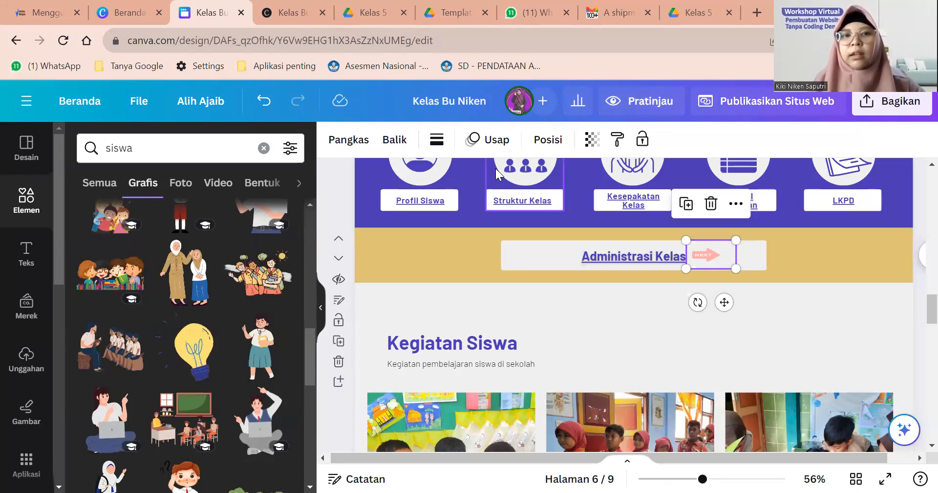
Step: Republish the website with navigation at the kelas-bu-niken page URL, keeping its description, and copy the published site's link
scroll(750, 279, "up", 5)
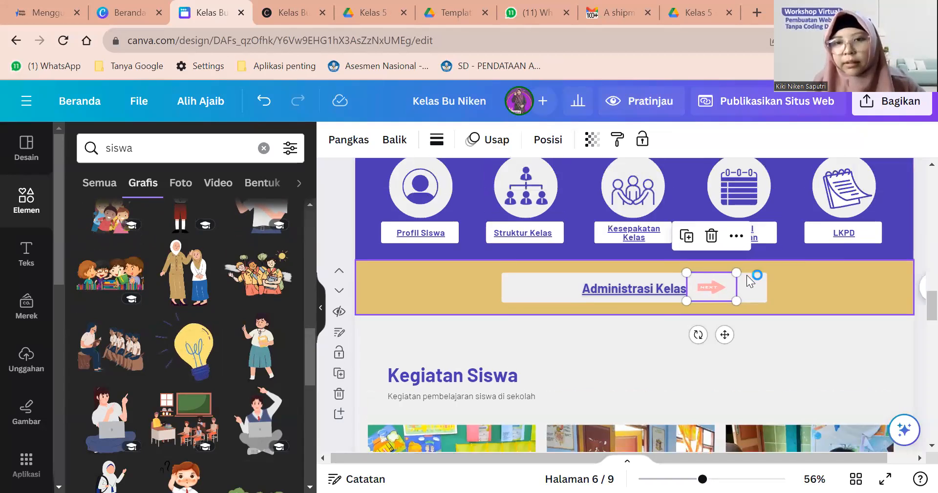
scroll(338, 321, "down", 2)
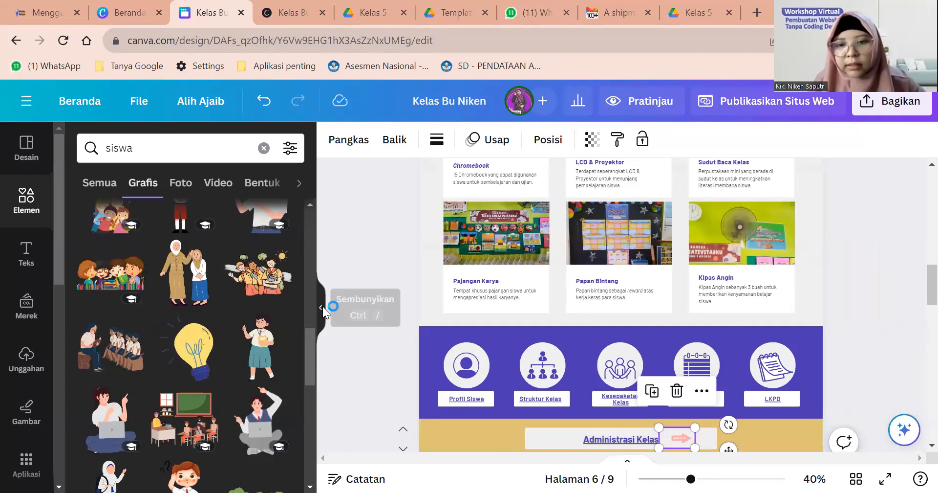
left_click(321, 305)
scroll(642, 335, "up", 10)
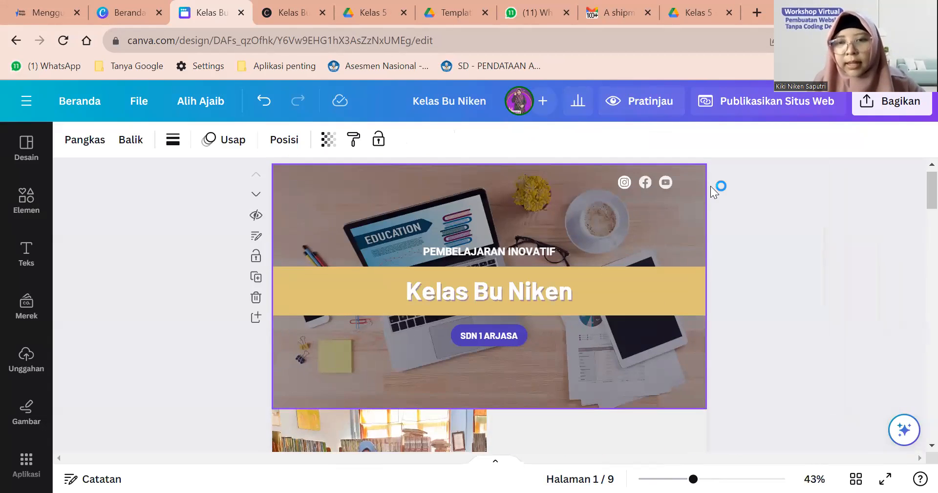
left_click(748, 104)
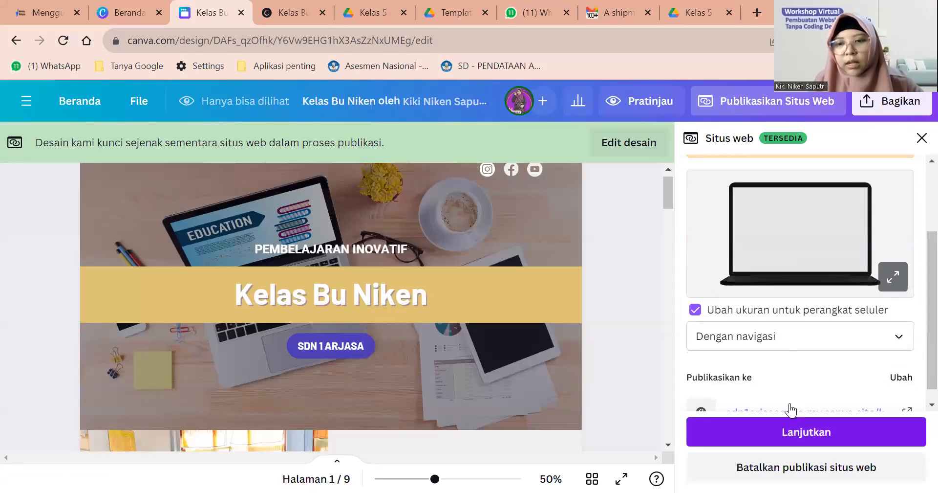
left_click(785, 432)
scroll(785, 435, "down", 1)
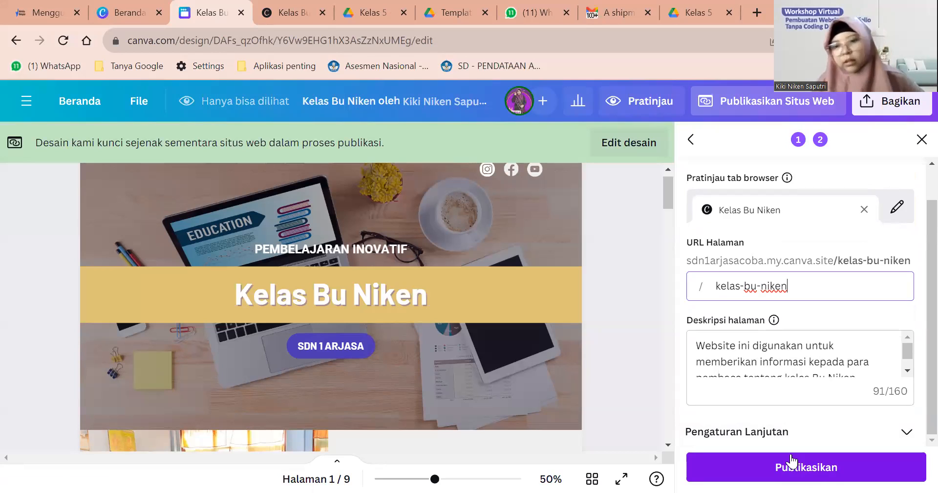
scroll(806, 364, "down", 1)
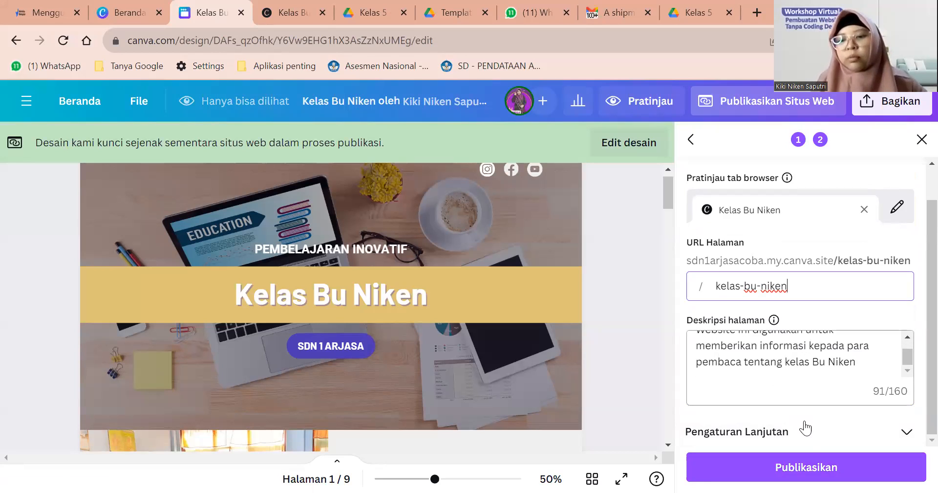
left_click(790, 469)
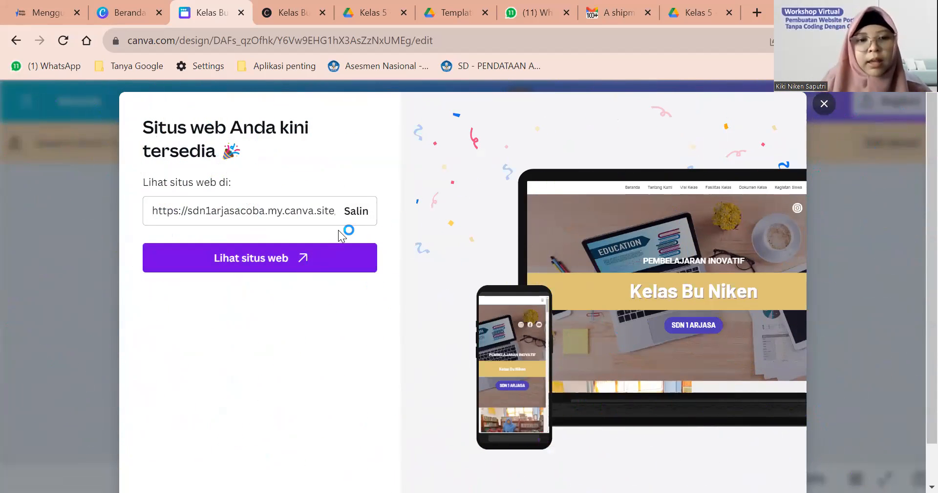
left_click(357, 211)
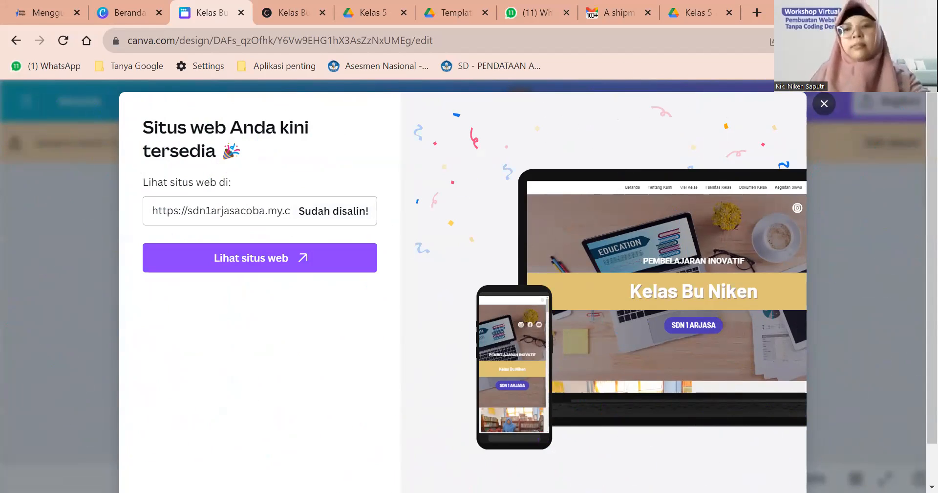
Step: Switch to Bitly by opening bit.ly in a new browser tab
left_click(756, 13)
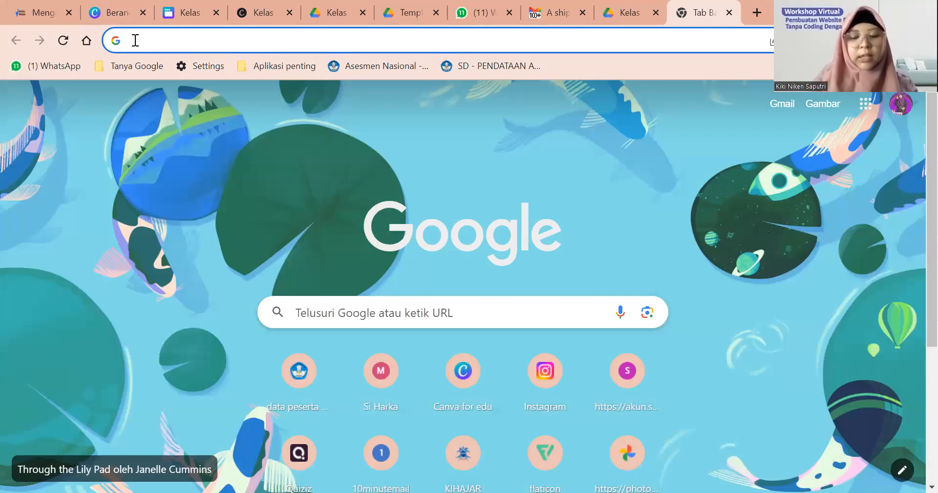
type("bit")
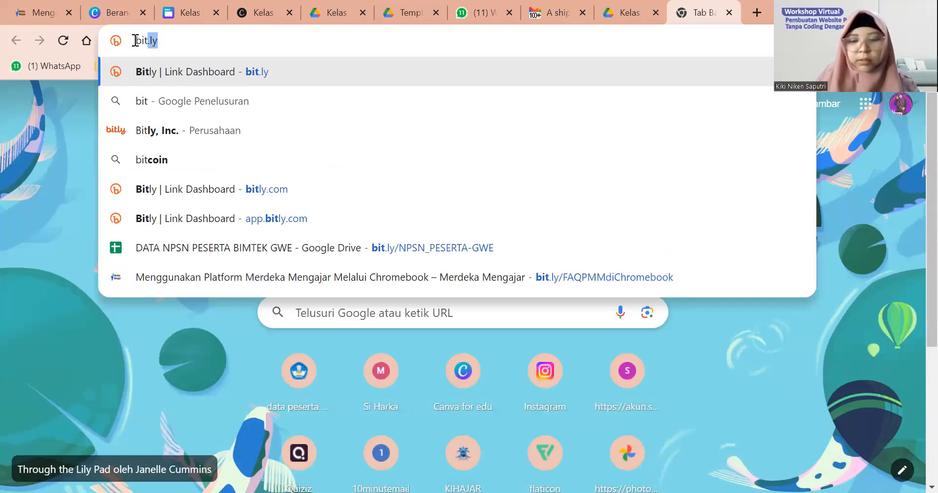
type(".")
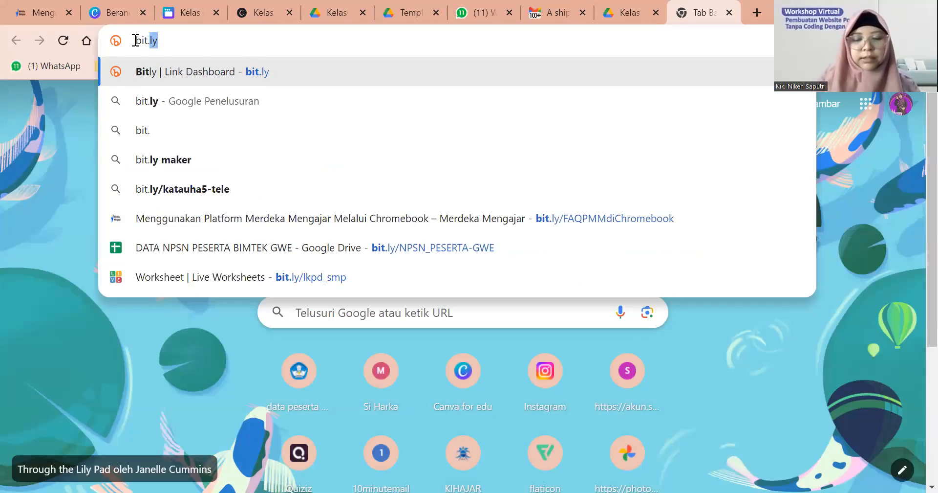
type("il")
key("BackSpace")
key("BackSpace")
key("BackSpace")
type(".ly")
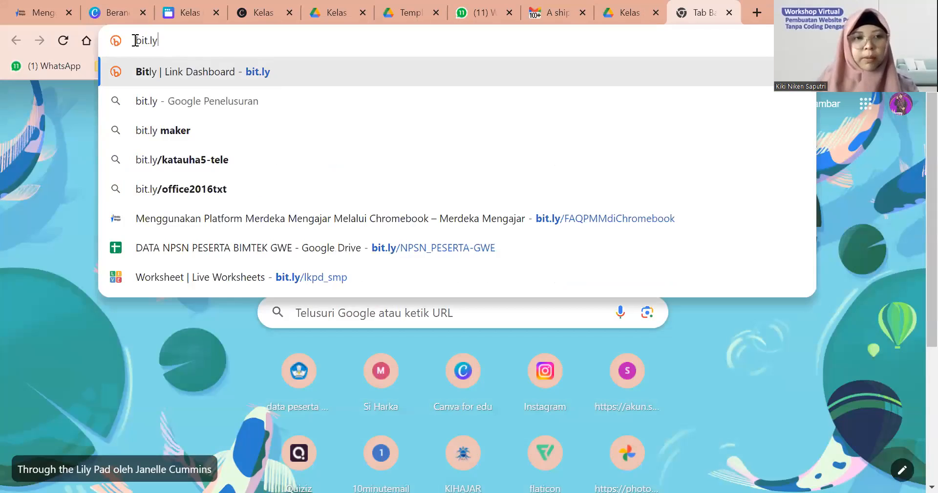
key("Return")
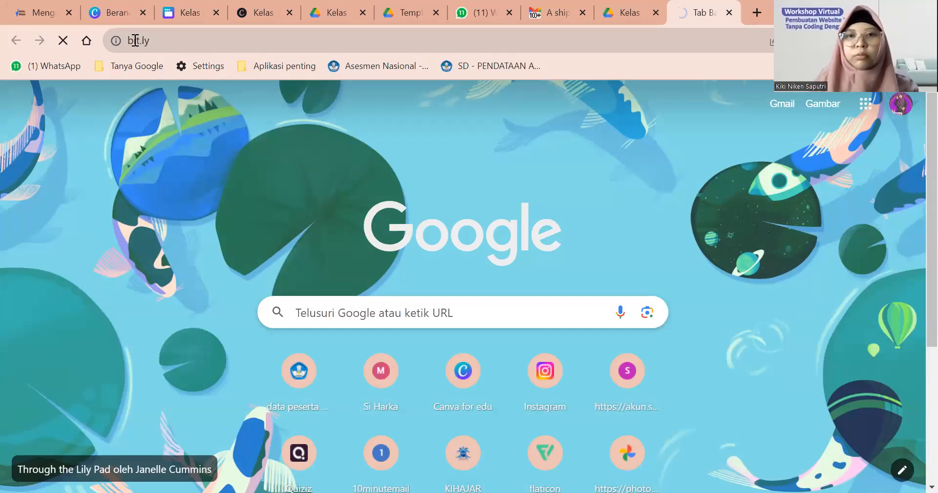
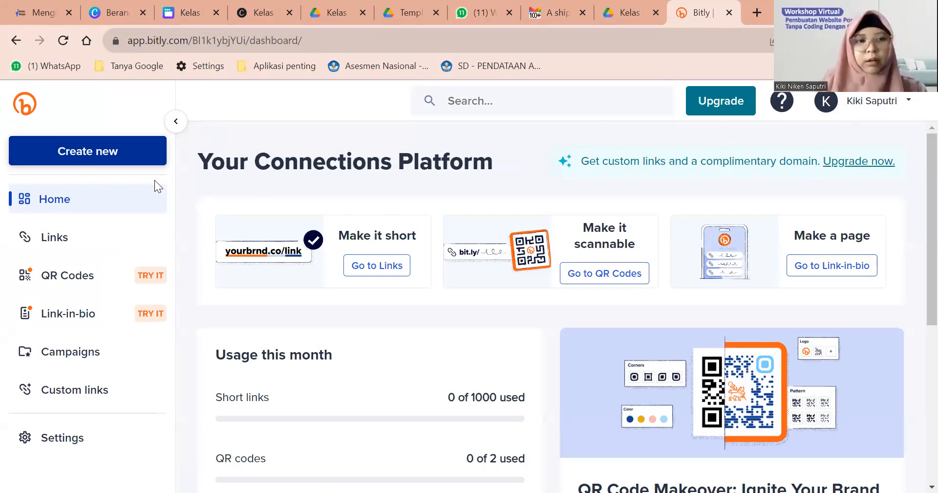
Step: Start a new short link with the copied URL of the published Canva class website as its destination
left_click(49, 149)
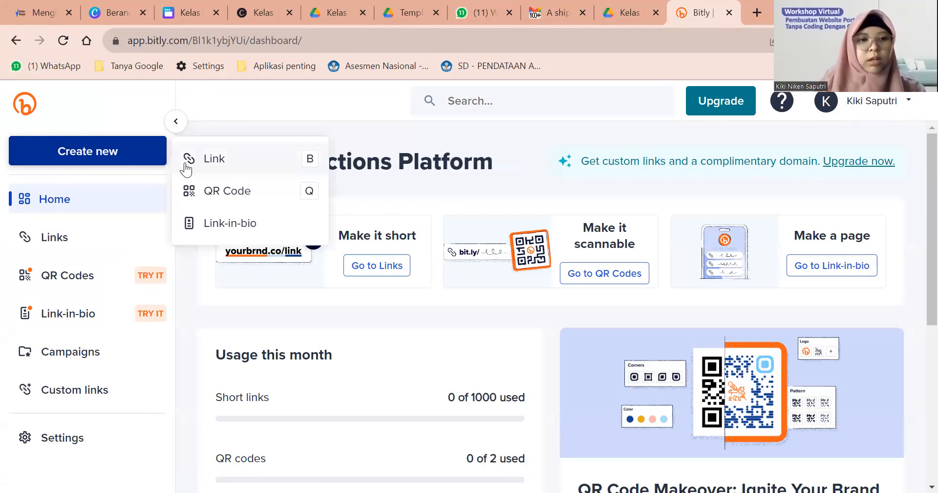
left_click(210, 159)
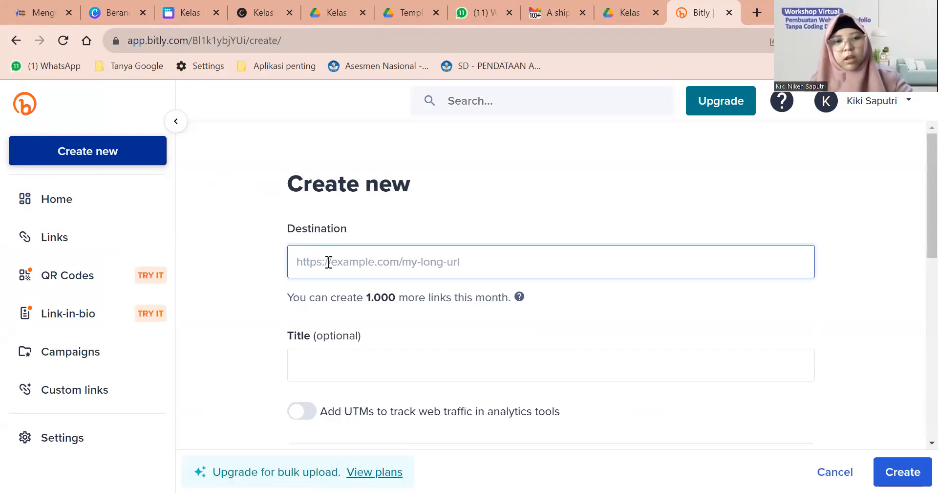
type("https://sdn1arjasacoba.my.canva.site/kelas-bu-niken")
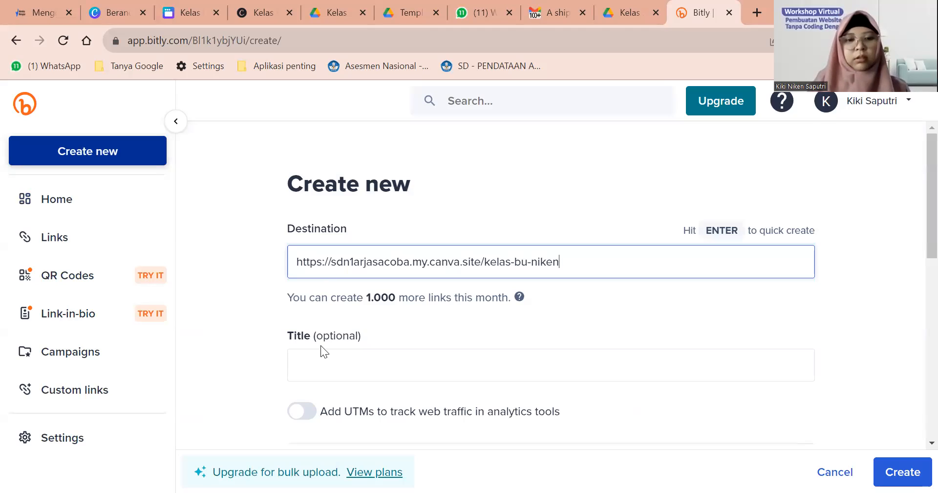
Step: Title the short link "Website Kelas Bu" followed by the teacher's name
left_click(321, 378)
type("Kelas Bu Niken")
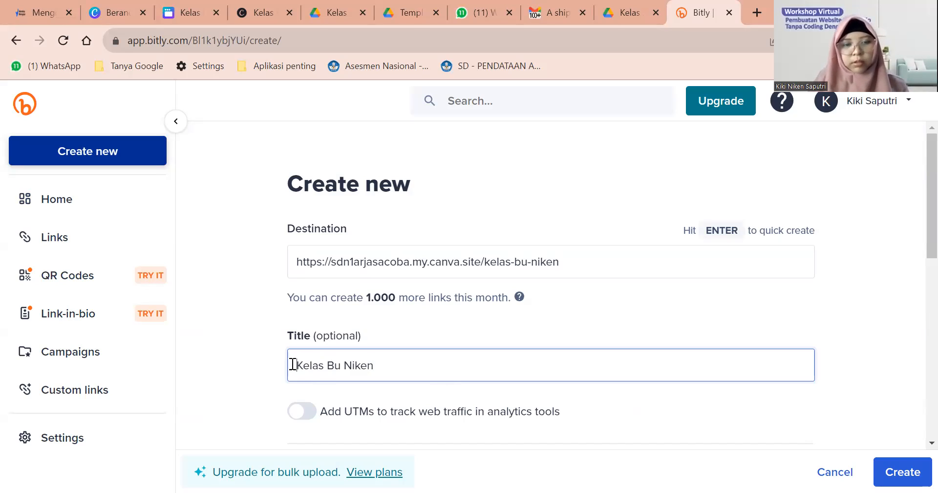
left_click(292, 364)
type("Website")
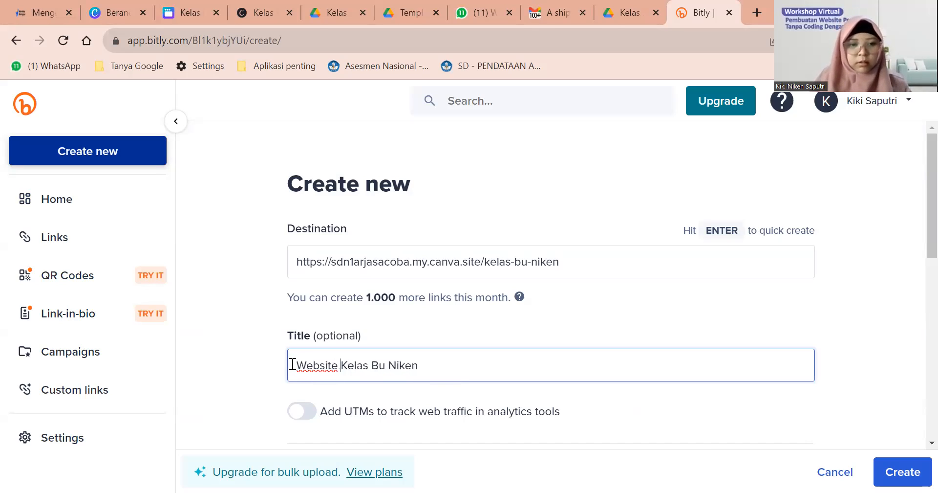
Step: Open the custom back-half of the bit.ly short link for editing and review the other sharing options
scroll(292, 364, "down", 6)
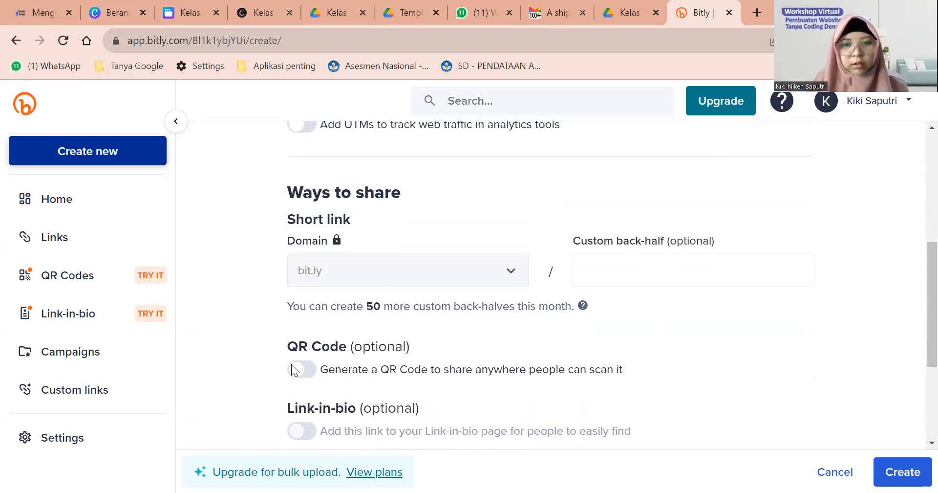
left_click(599, 238)
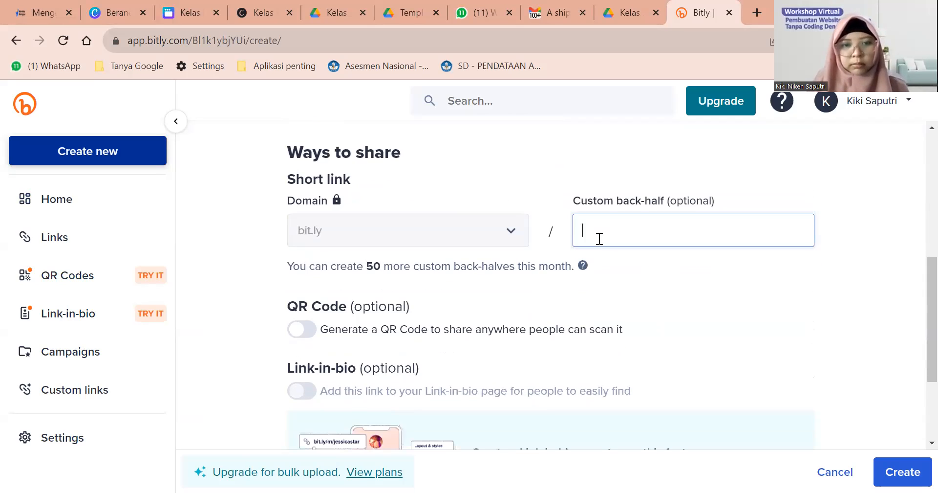
scroll(599, 238, "down", 2)
scroll(599, 238, "up", 4)
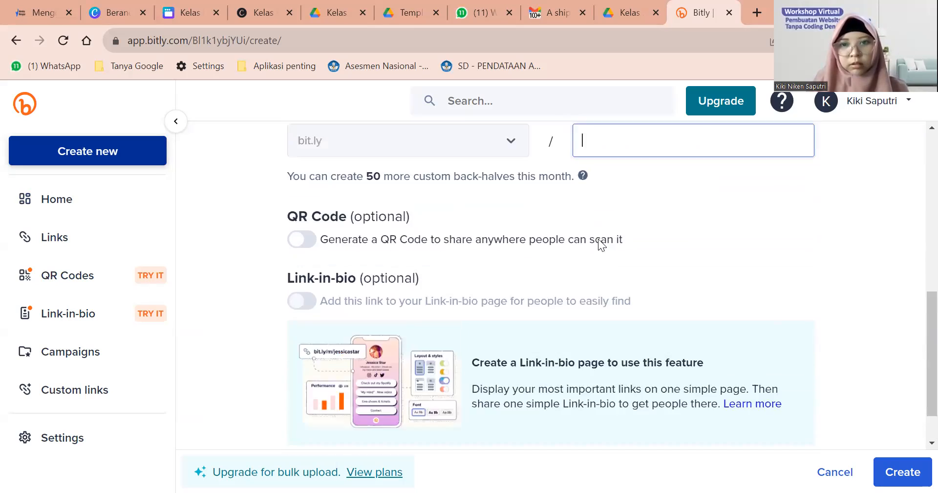
scroll(628, 348, "up", 2)
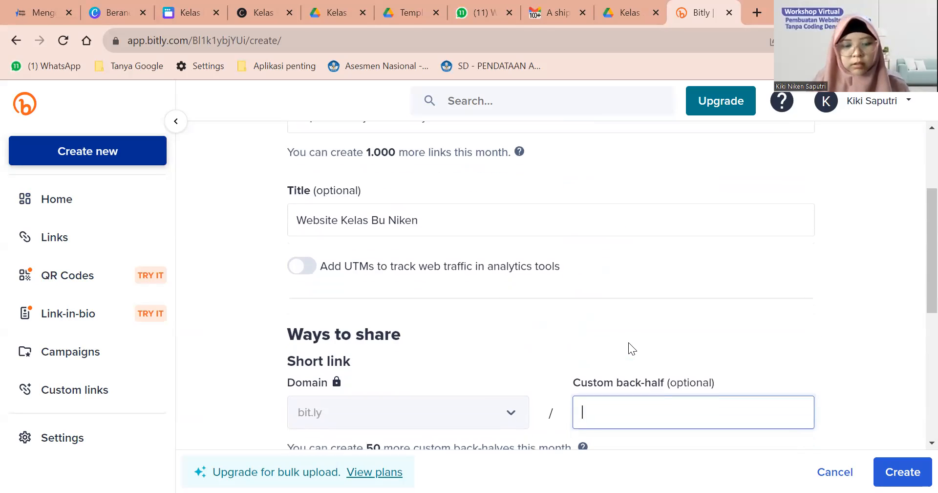
Step: Set the short link's custom back-half to "web-buniken" and create the link
type("web")
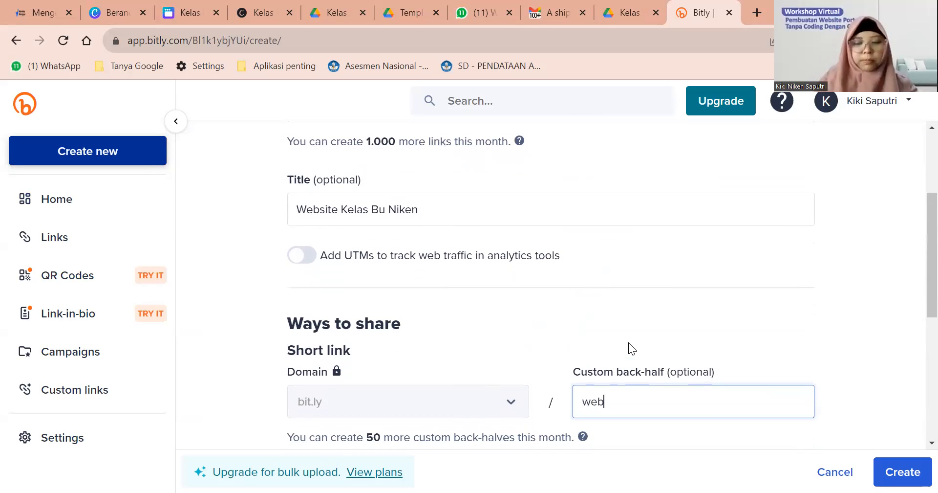
type("-buniken")
left_click(912, 472)
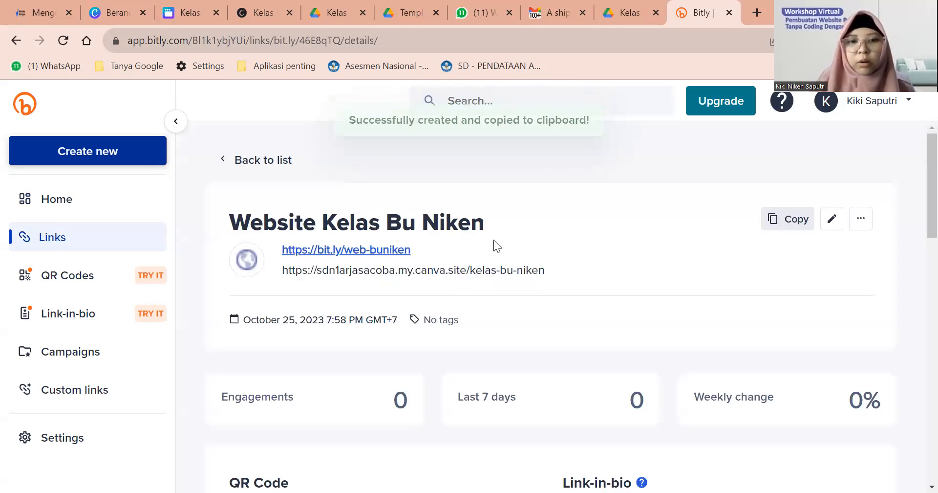
Step: Copy the newly created short link from its details page
scroll(268, 265, "up", 5)
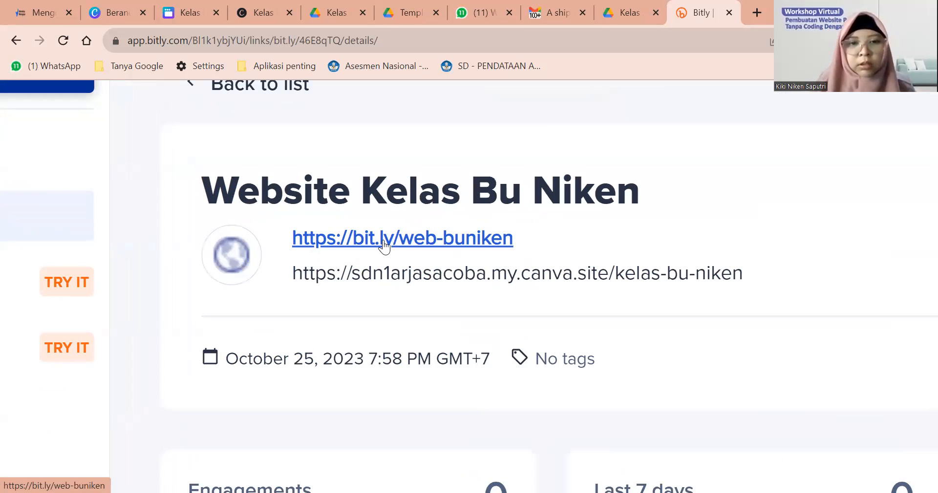
scroll(782, 231, "down", 1)
scroll(782, 230, "down", 3)
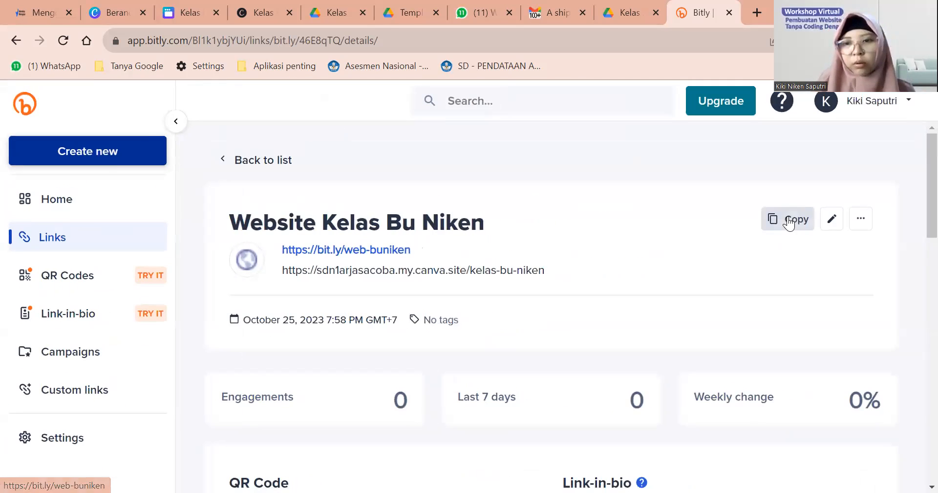
left_click(783, 218)
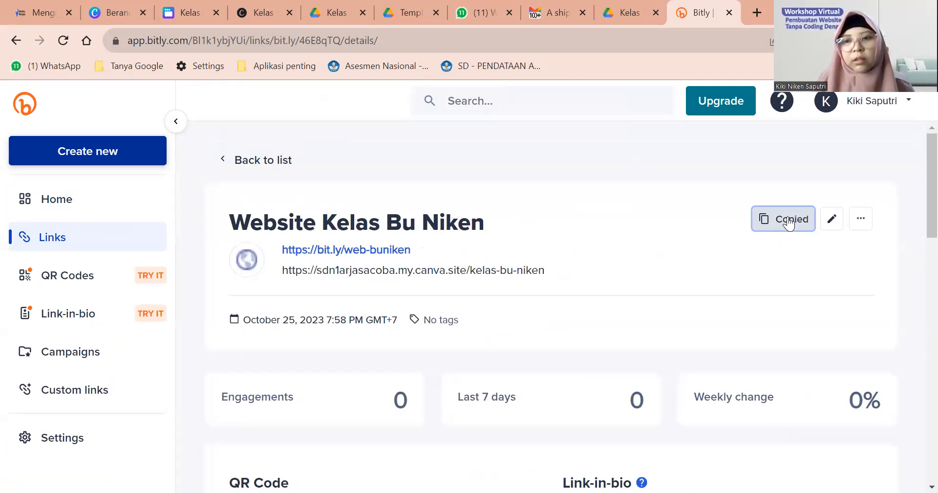
left_click(755, 16)
key("ctrl+v")
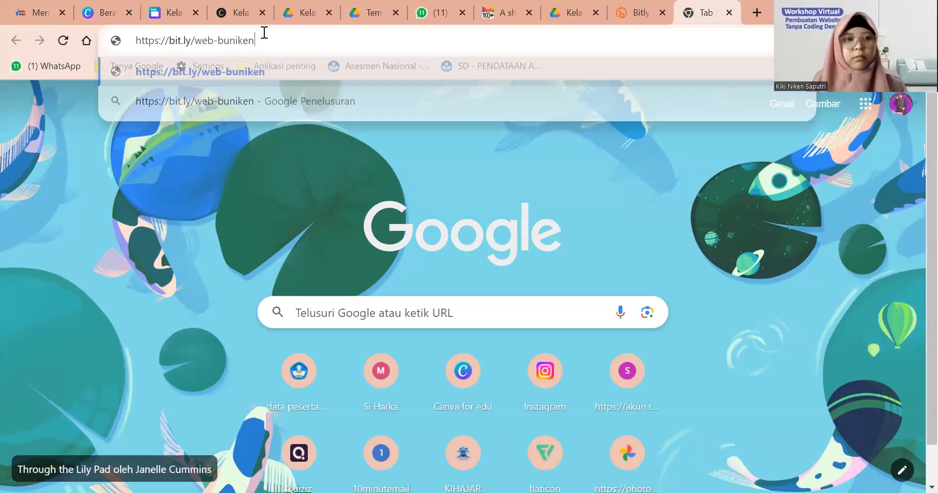
left_click(169, 40)
key("BackSpace")
key("BackSpace")
key("BackSpace")
key("BackSpace")
key("BackSpace")
key("BackSpace")
key("BackSpace")
key("BackSpace")
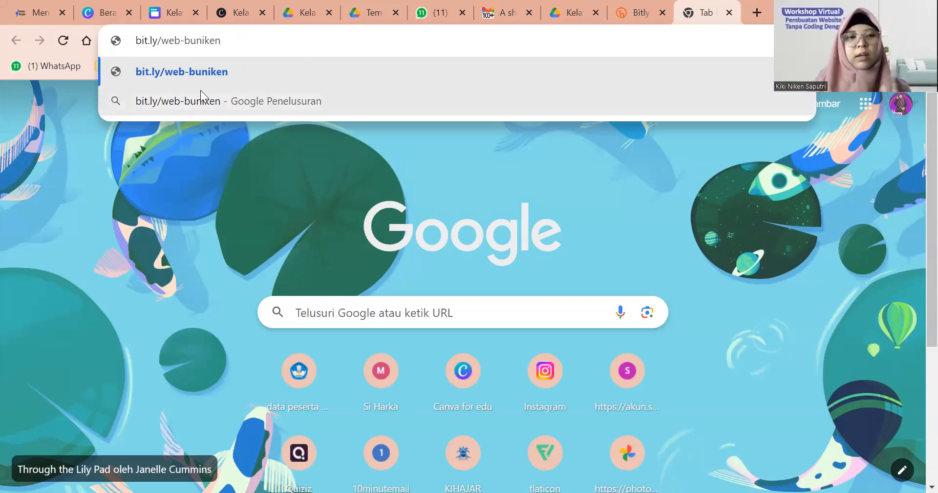
key("Return")
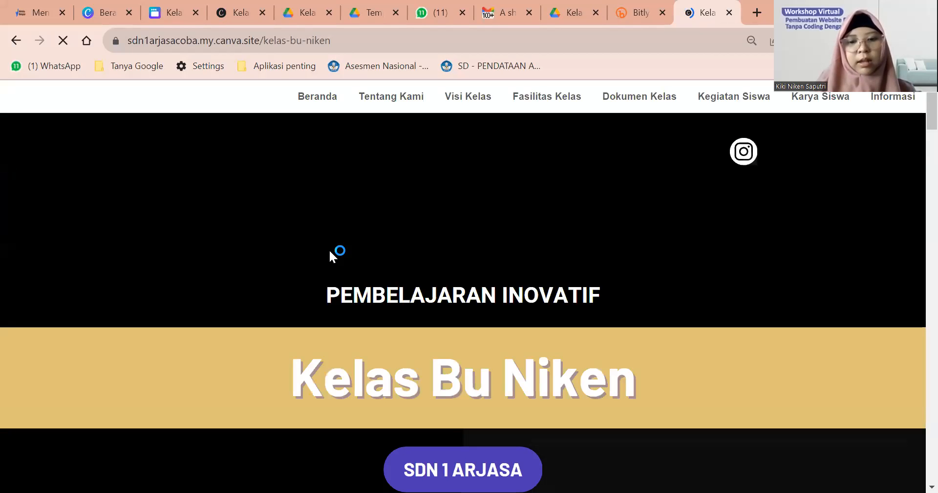
Step: Look through the opening sections of the published class website
scroll(329, 248, "down", 7)
scroll(330, 250, "down", 3)
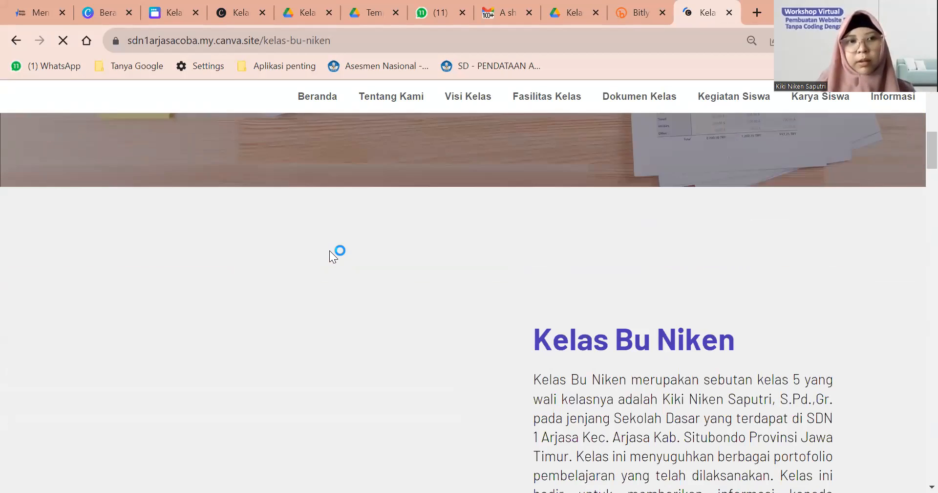
scroll(330, 250, "down", 3)
scroll(330, 250, "down", 1)
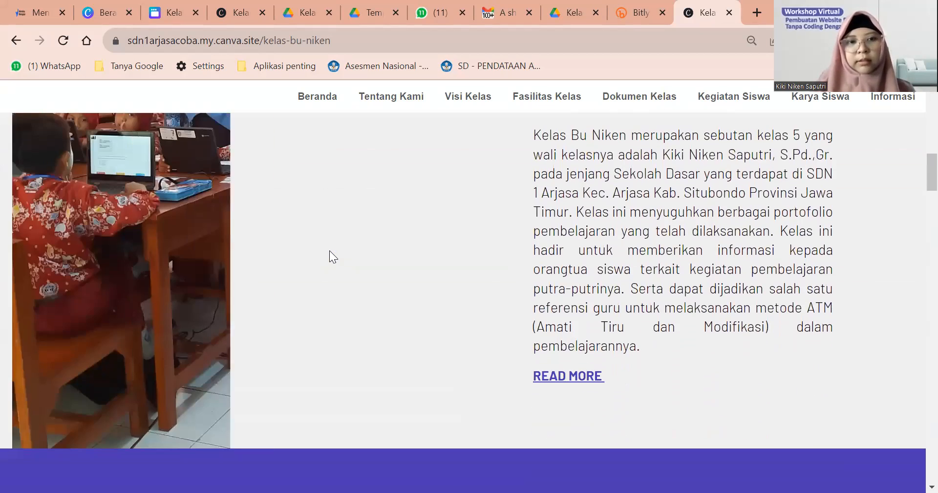
scroll(329, 250, "up", 7)
left_click(638, 1)
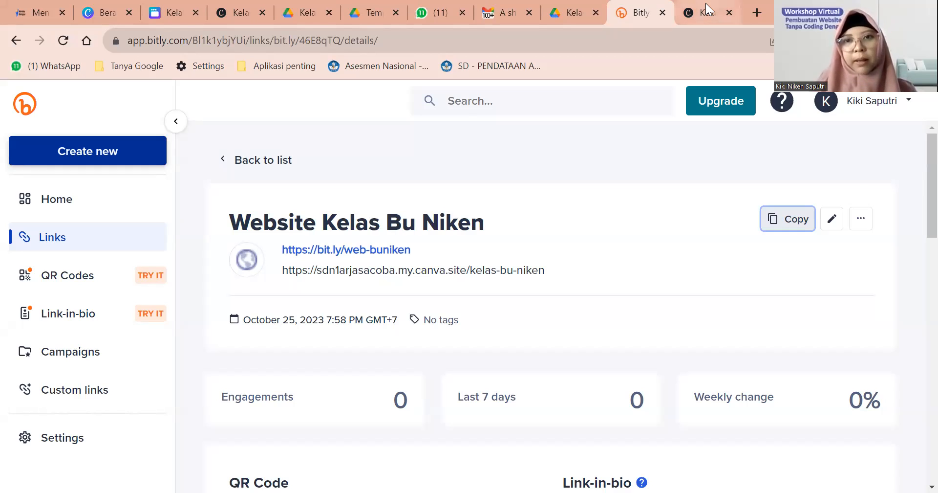
mouse_move(706, 3)
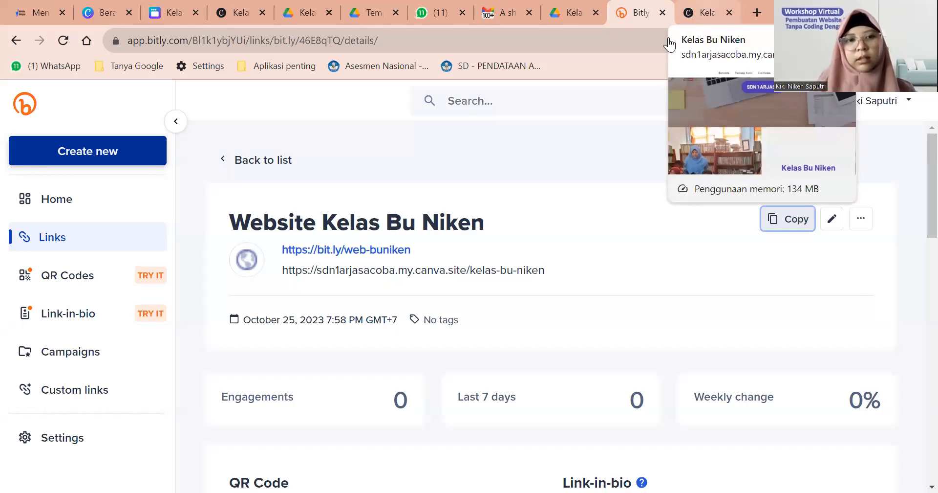
left_click(699, 8)
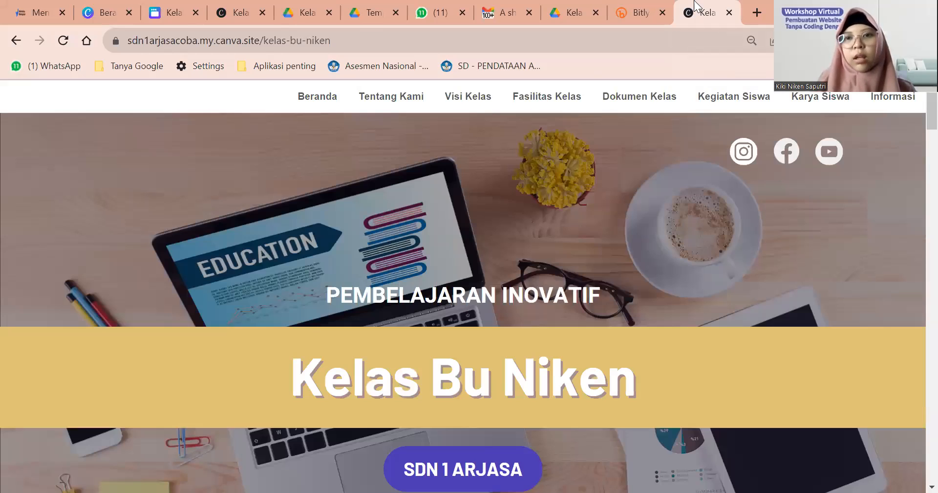
left_click(640, 9)
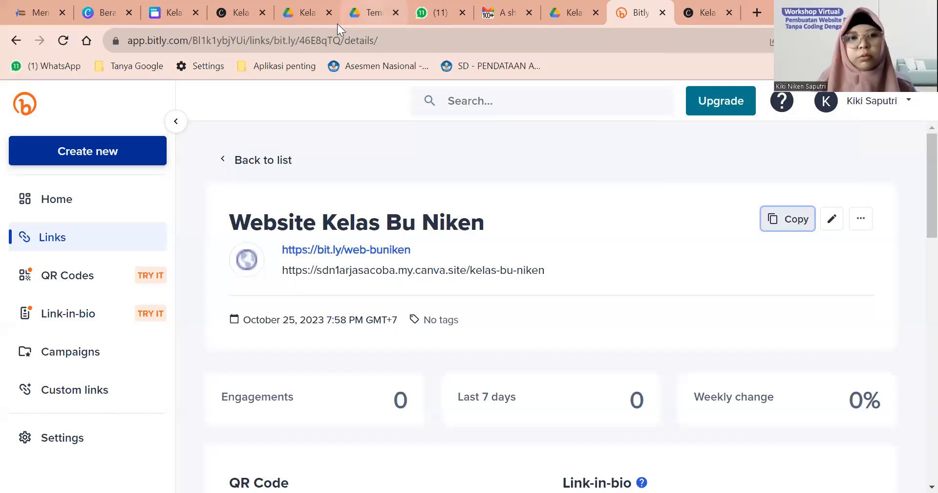
scroll(370, 178, "down", 3)
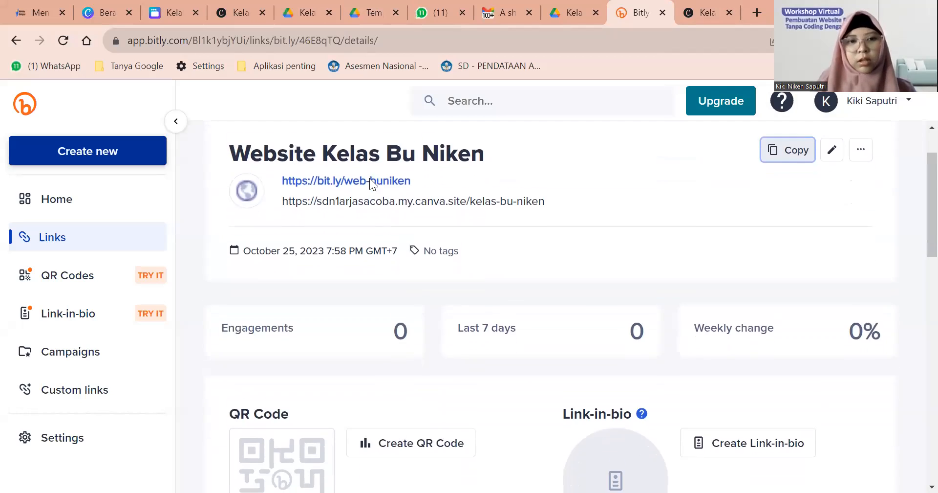
scroll(370, 179, "up", 3)
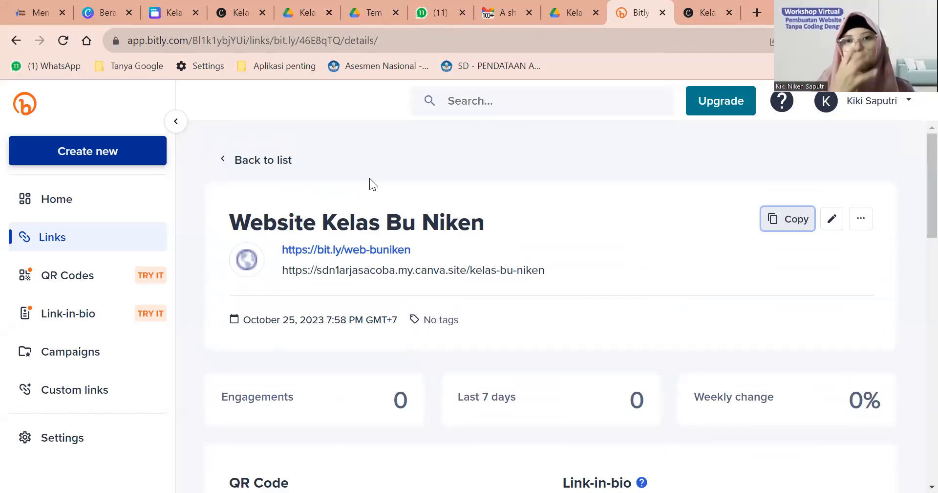
Step: Switch to the website design in Canva, dismiss the publication notice and open the design for editing
left_click(240, 7)
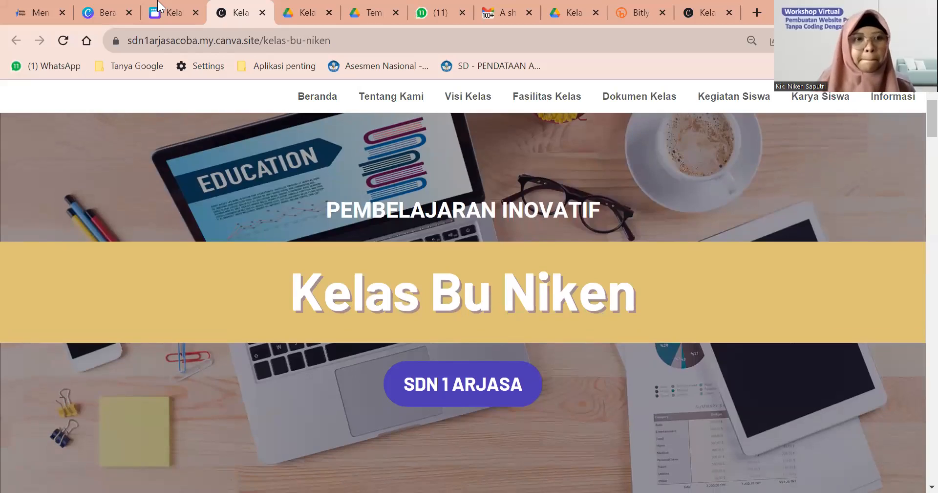
left_click(158, 2)
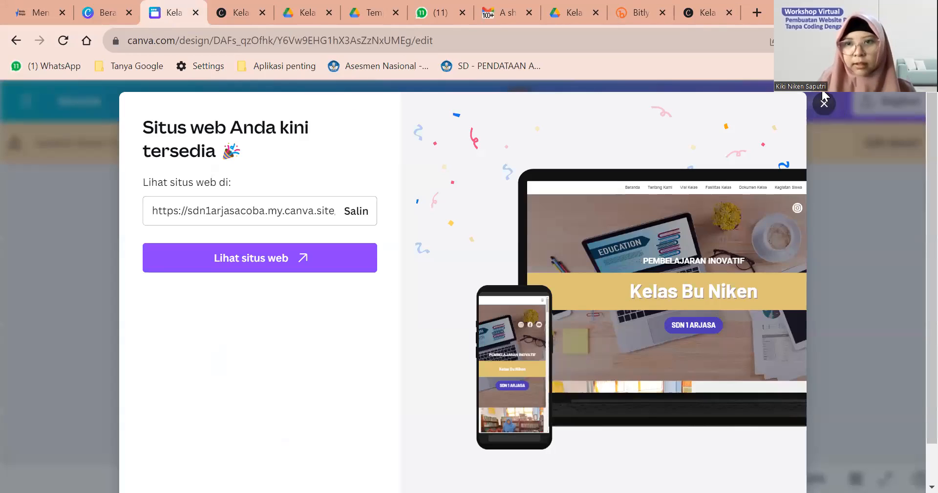
left_click(824, 104)
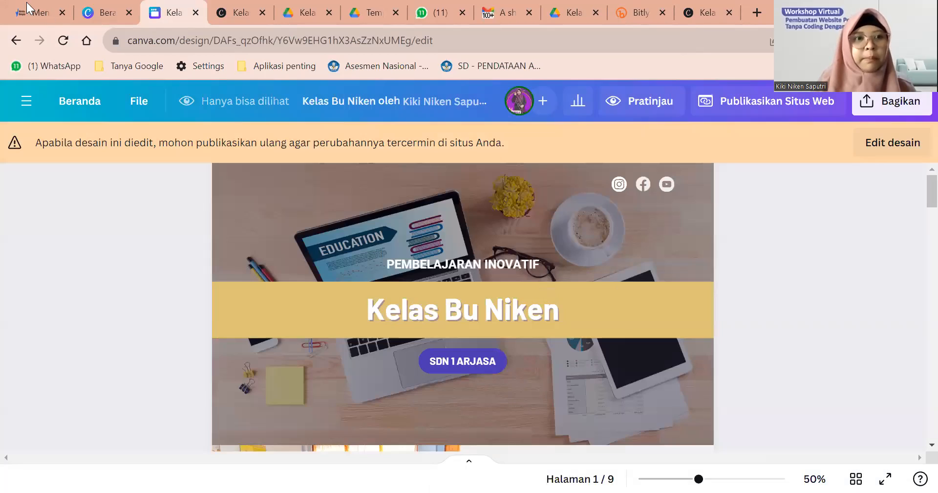
left_click(120, 8)
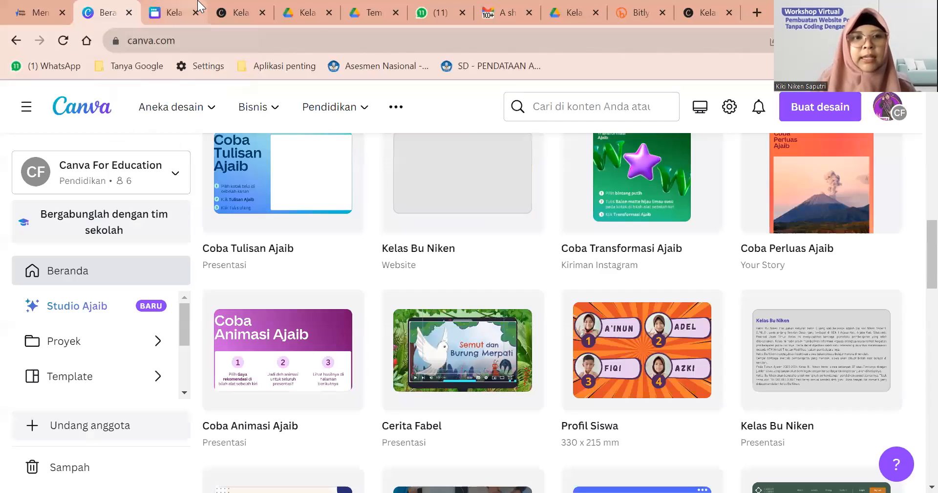
left_click(176, 8)
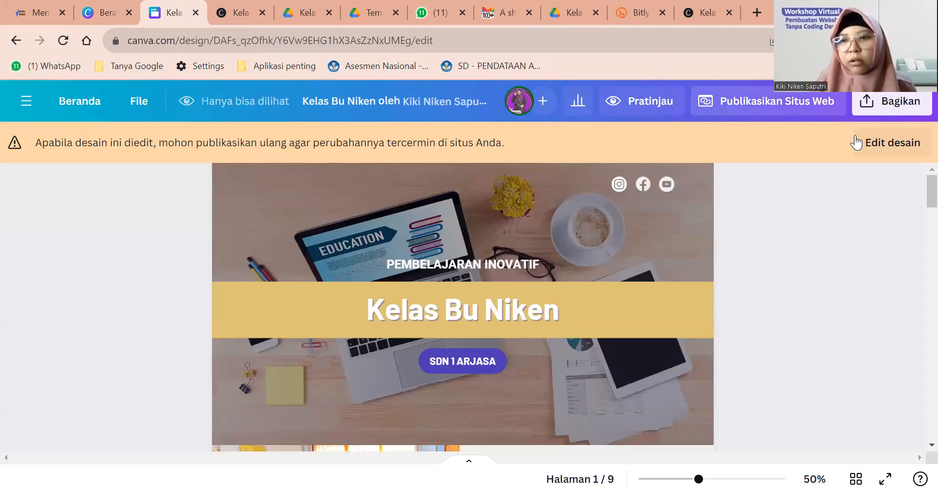
left_click(876, 145)
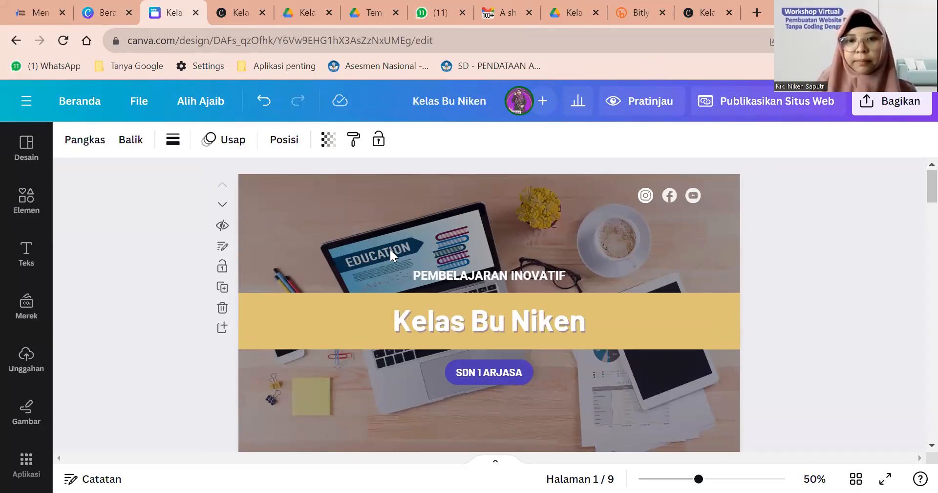
Step: Look through the website design's pages down to the Contact Information section
scroll(389, 247, "down", 5)
scroll(389, 248, "down", 15)
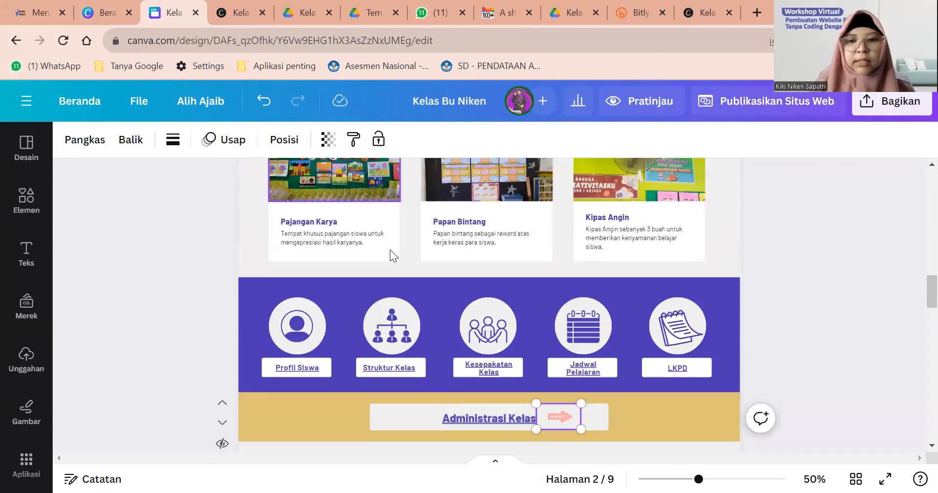
scroll(389, 247, "down", 10)
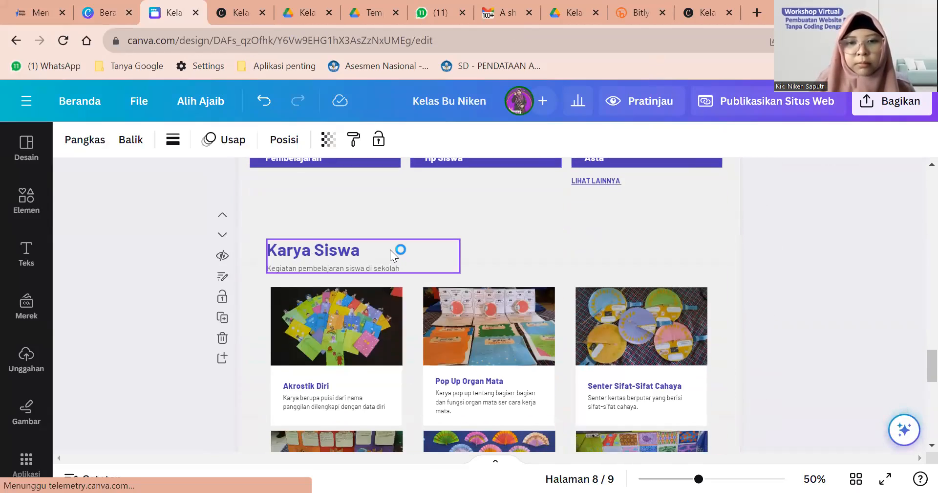
scroll(391, 254, "down", 5)
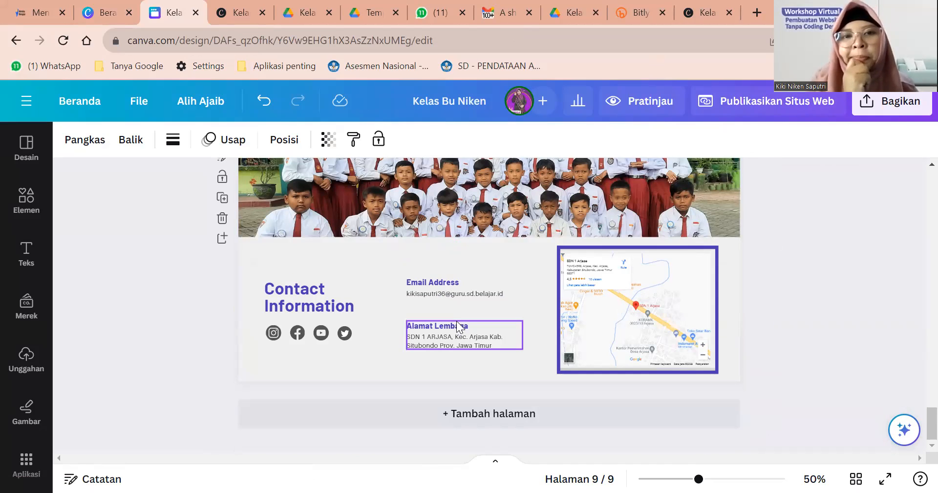
Step: Switch to Google Drive, copy the sharing link of the Kelas 5 folder and close its sharing settings
left_click(302, 11)
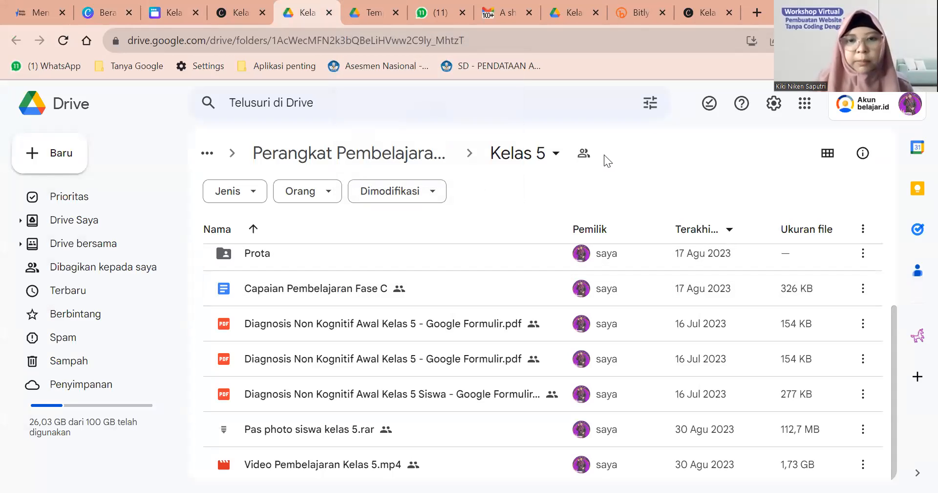
left_click(556, 165)
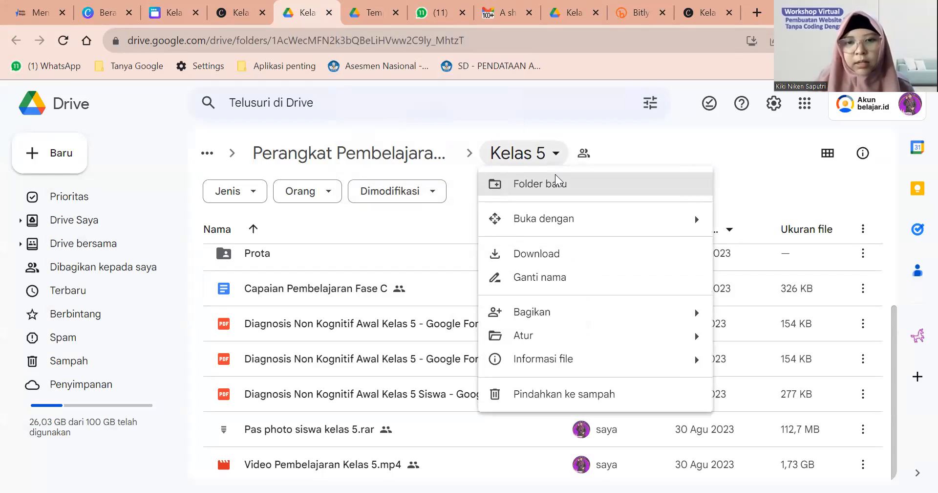
mouse_move(549, 317)
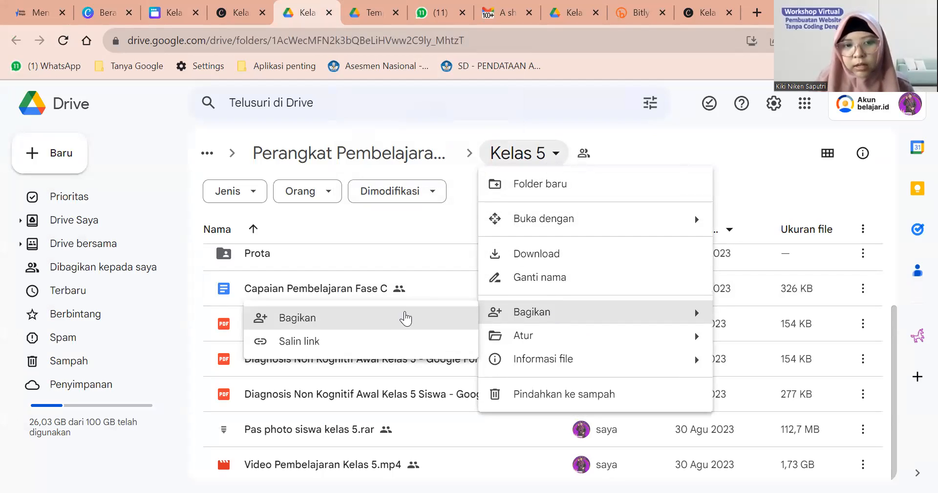
left_click(371, 317)
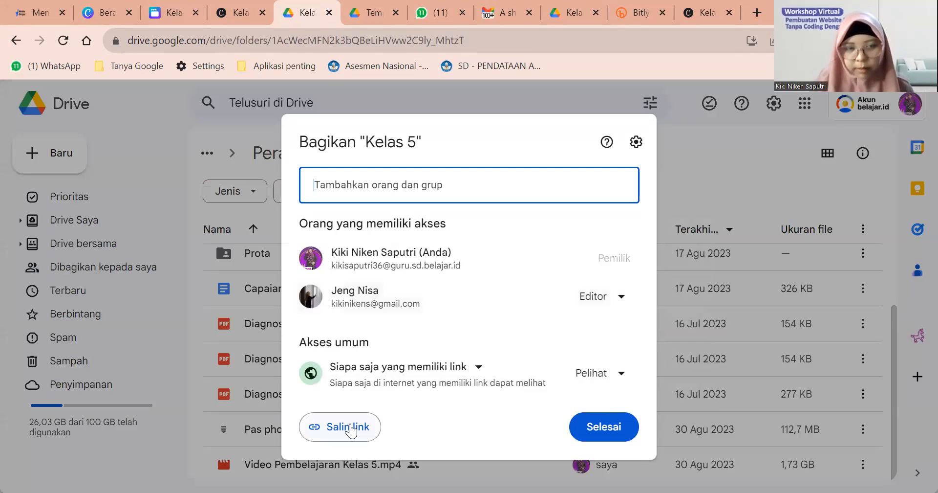
left_click(351, 431)
left_click(669, 153)
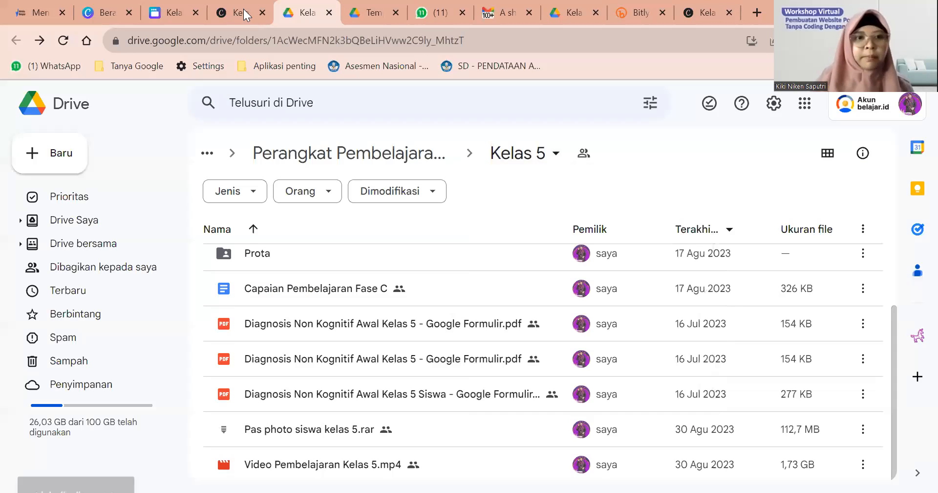
Step: Return to the Canva design and shift the Administrasi Kelas box, its text and the arrow toward the left of the yellow band
left_click(244, 9)
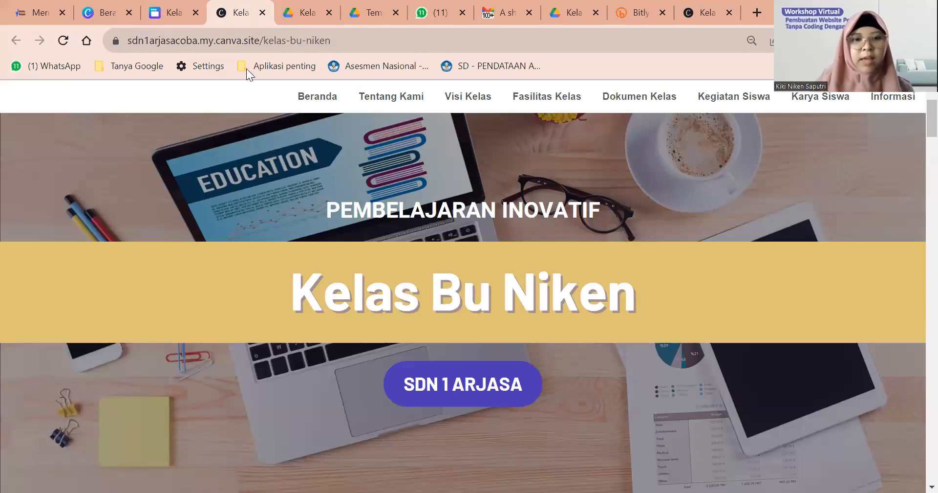
key("ctrl+shift+Tab")
scroll(461, 250, "up", 15)
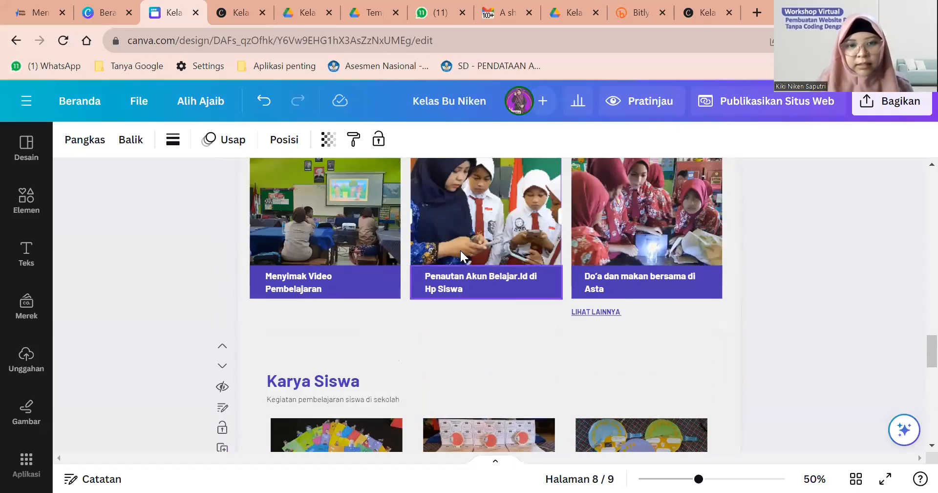
scroll(460, 251, "up", 2)
scroll(427, 265, "down", 3)
left_click(455, 263)
left_click_drag(454, 263, 314, 255)
left_click_drag(495, 261, 427, 256)
left_click(595, 257)
left_click_drag(500, 256, 404, 256)
left_click(556, 254)
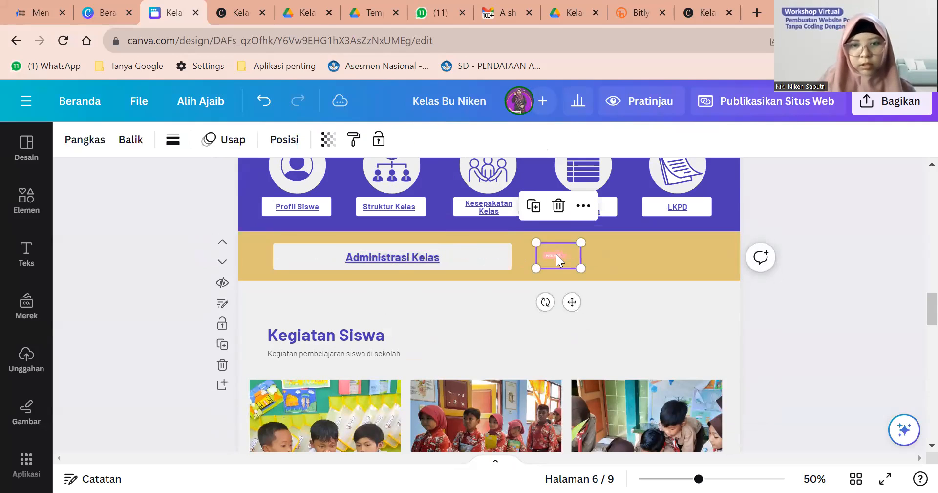
left_click_drag(532, 256, 440, 258)
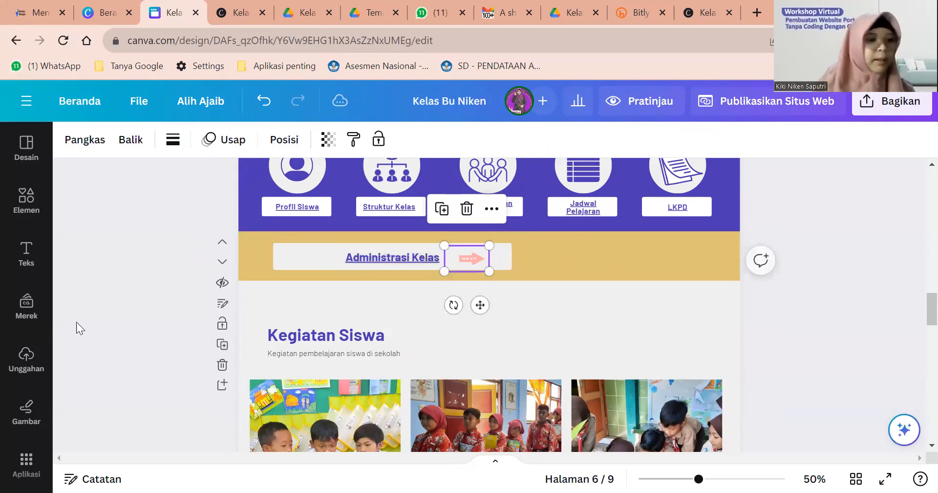
Step: Open the Kode QR app and generate a QR code from the copied Google Drive folder link
scroll(9, 362, "down", 4)
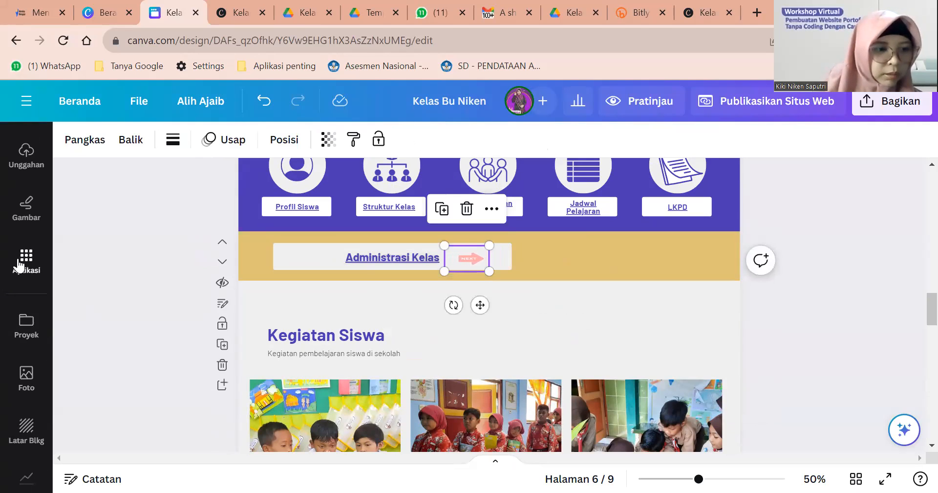
scroll(20, 266, "up", 6)
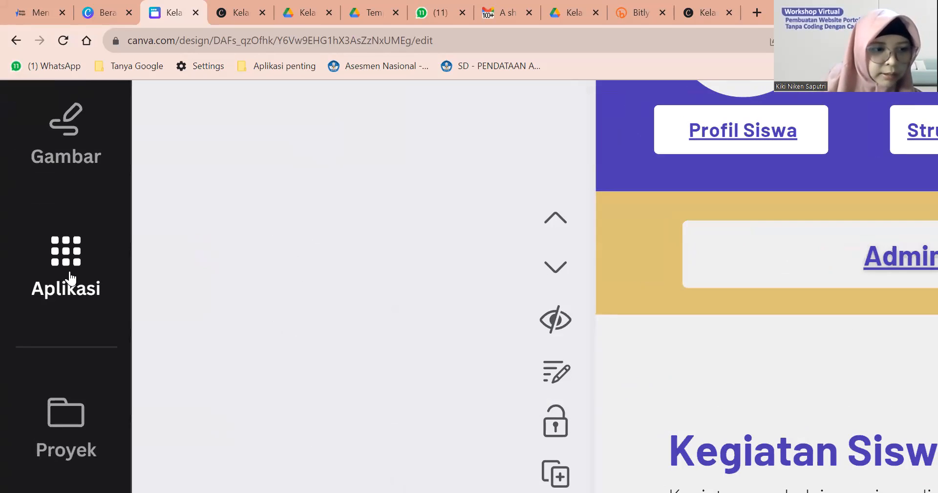
left_click(70, 278)
scroll(276, 279, "down", 3)
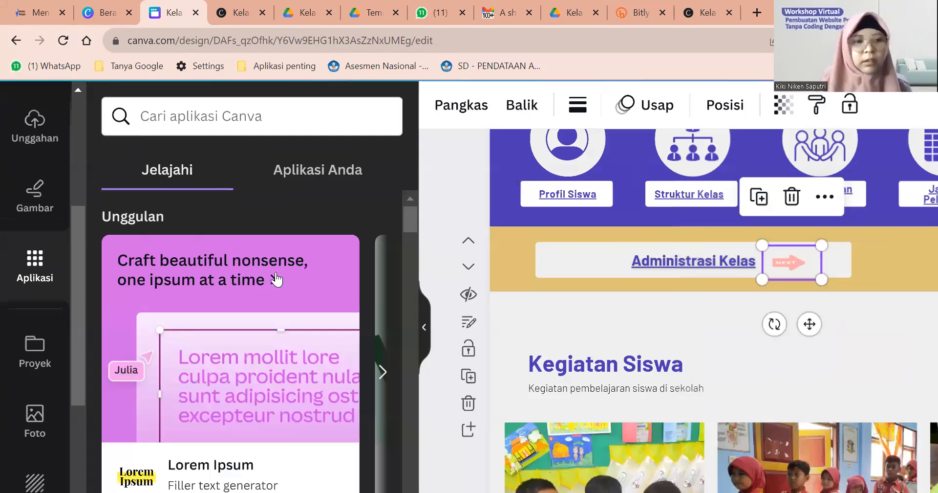
scroll(276, 279, "down", 2)
scroll(218, 273, "down", 10)
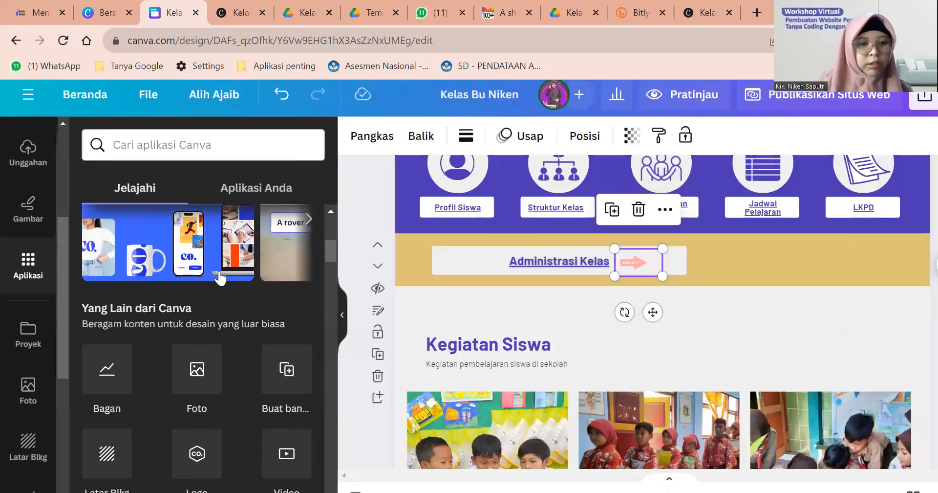
scroll(219, 277, "down", 7)
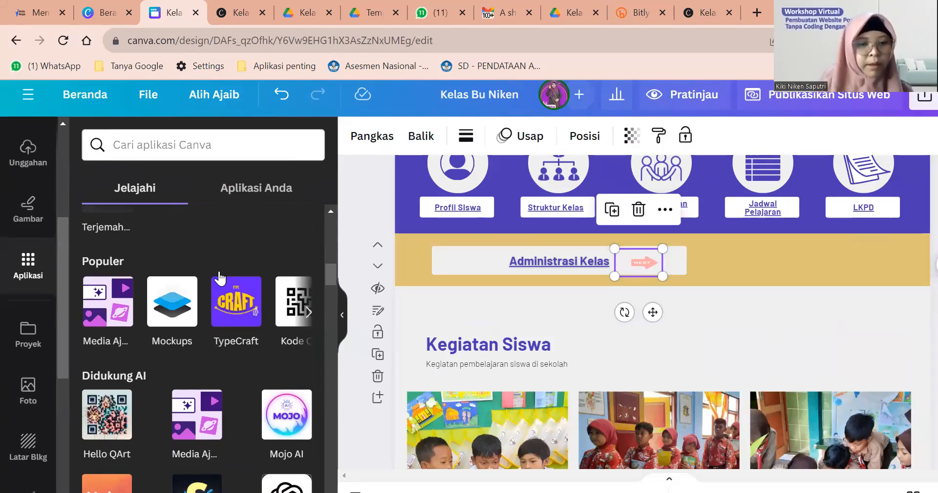
scroll(219, 277, "down", 1)
scroll(142, 247, "right", 3)
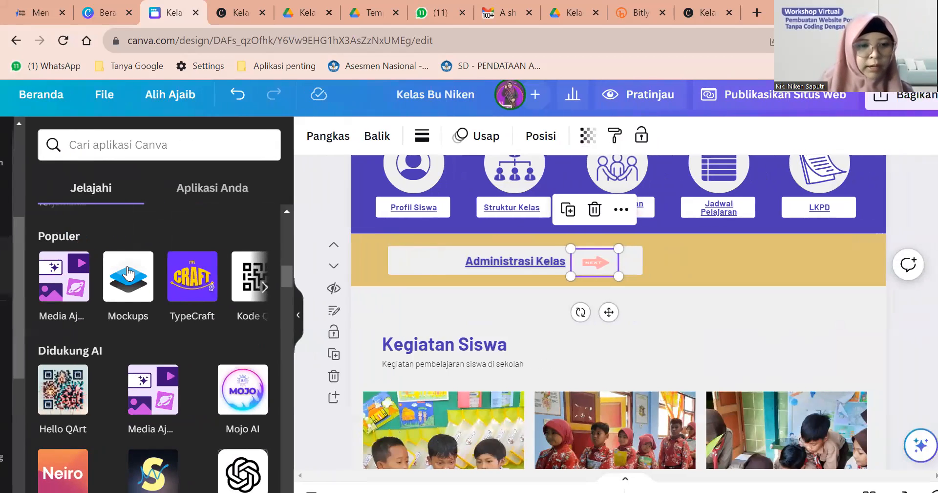
scroll(161, 286, "right", 2)
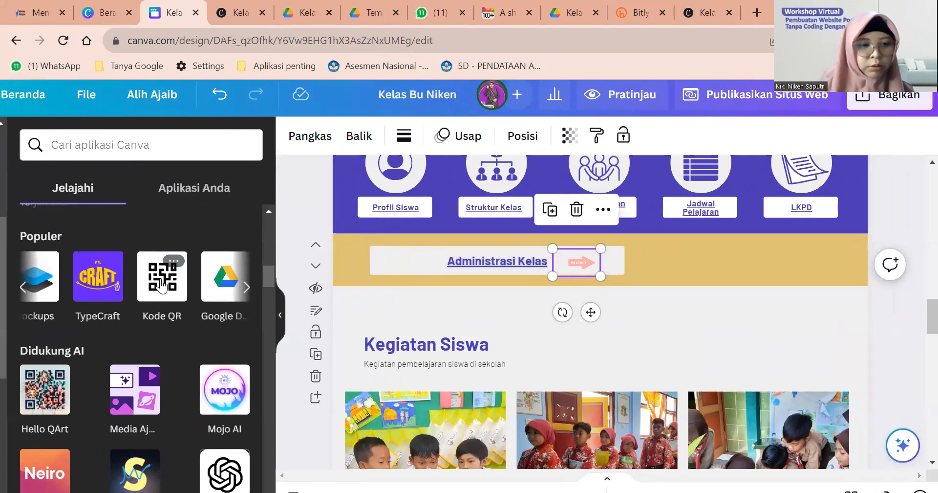
left_click(162, 286)
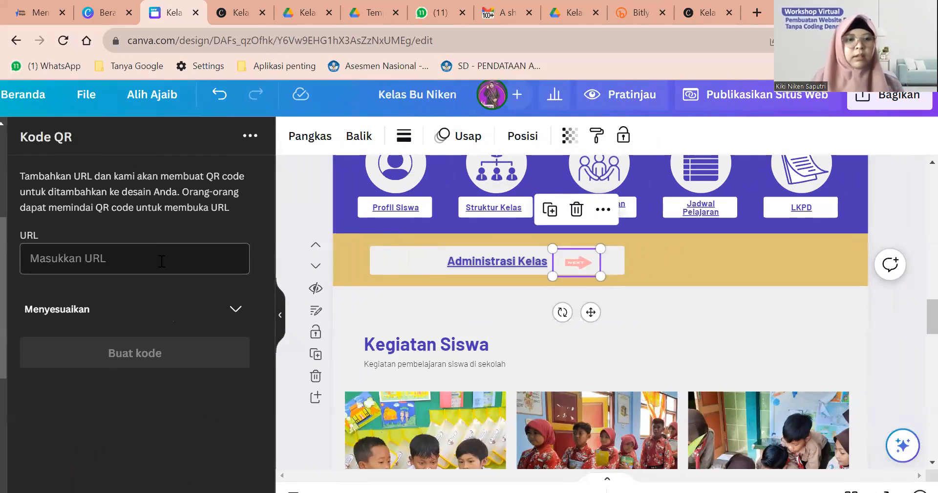
key("ctrl+v")
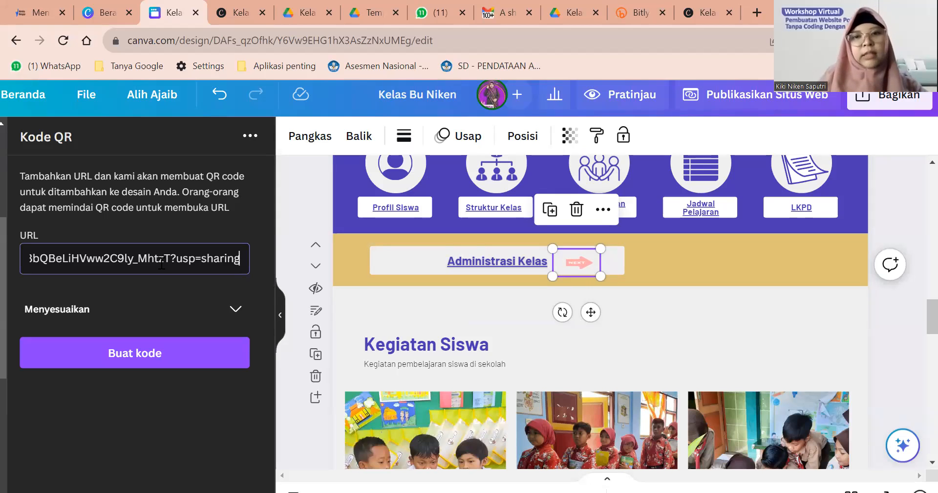
left_click(141, 342)
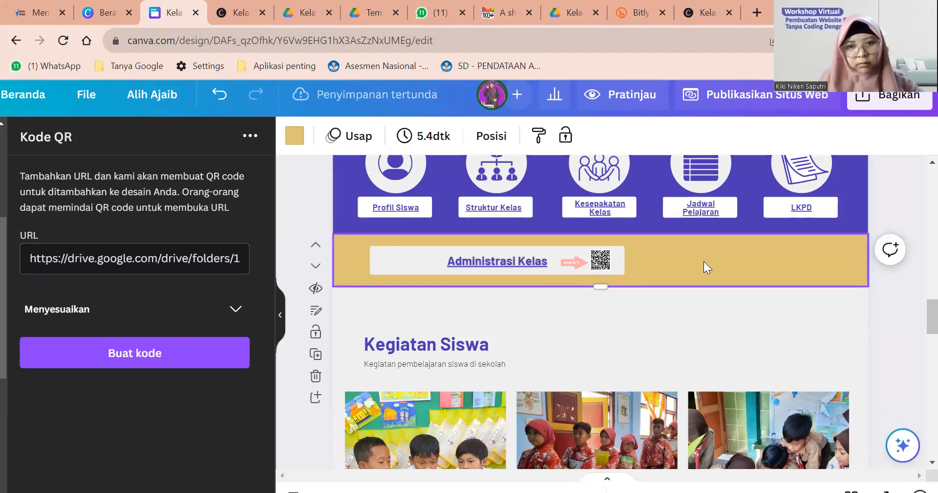
Step: Enlarge the QR code, make the yellow Administrasi Kelas band taller and place the code near the band's right end
left_click_drag(700, 256, 718, 252)
mouse_move(758, 277)
left_mouse_down()
mouse_move(771, 295)
mouse_move(788, 274)
mouse_move(769, 278)
left_mouse_up()
left_click(567, 281)
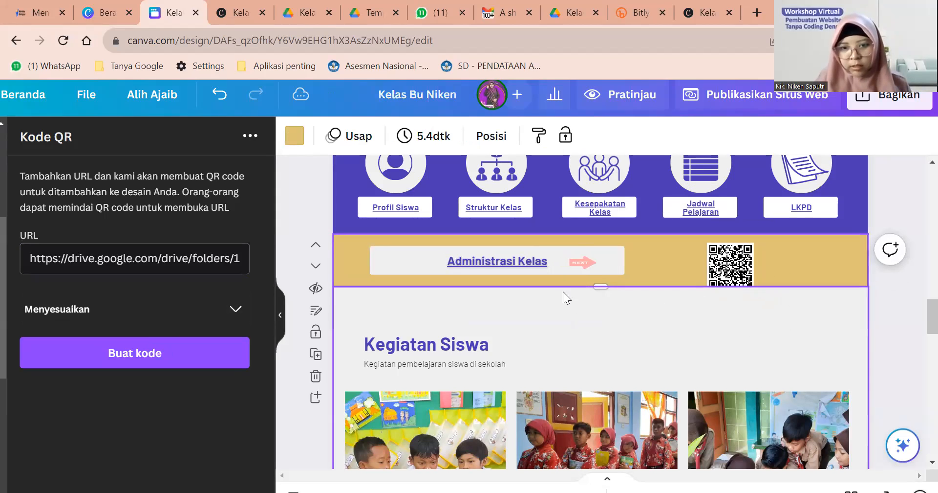
left_click_drag(601, 287, 607, 315)
left_click_drag(743, 273, 807, 275)
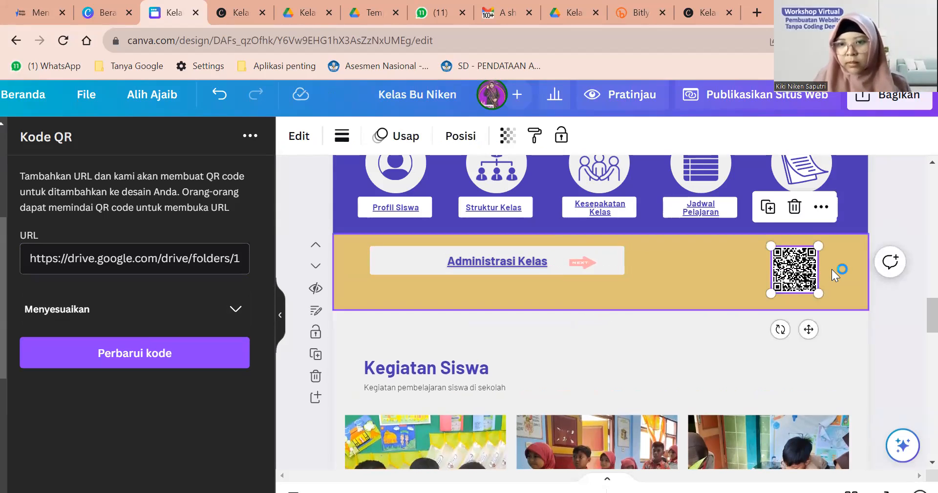
left_click(832, 268)
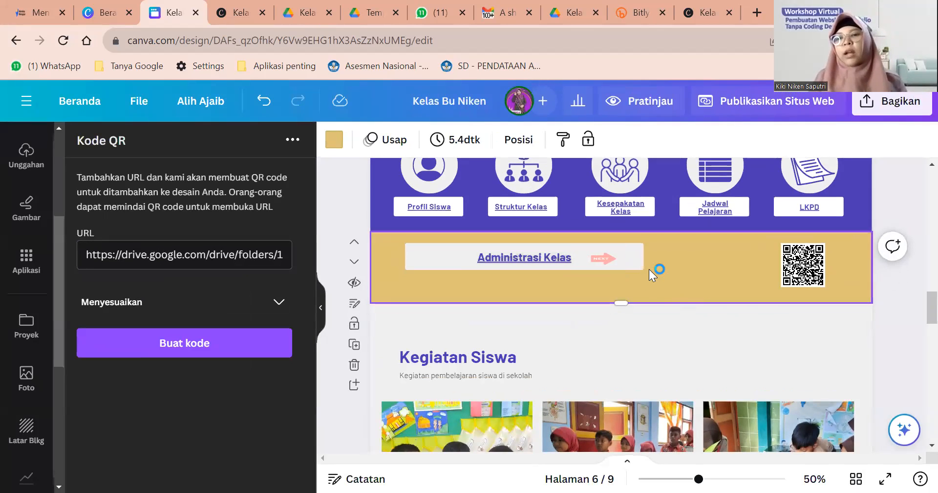
left_click_drag(631, 264, 641, 274)
left_click(272, 105)
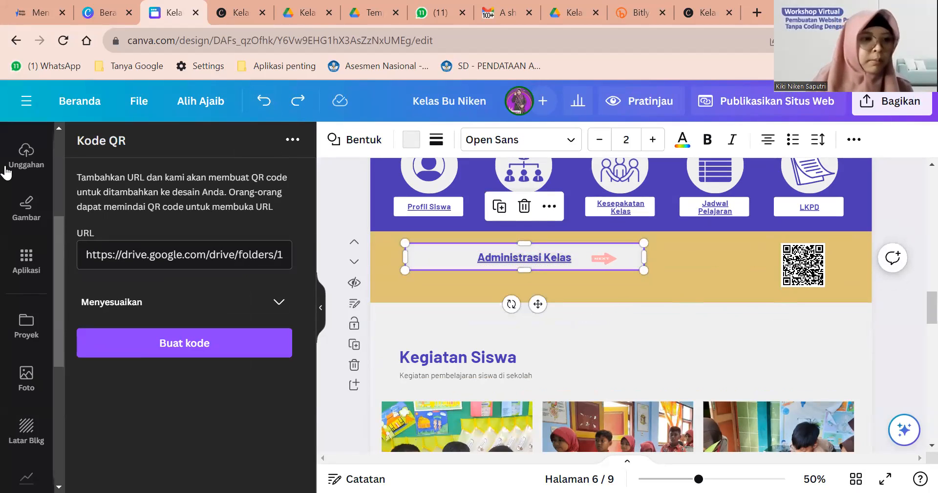
Step: Search the graphic elements for "bar code" and look through the designs
scroll(7, 249, "up", 4)
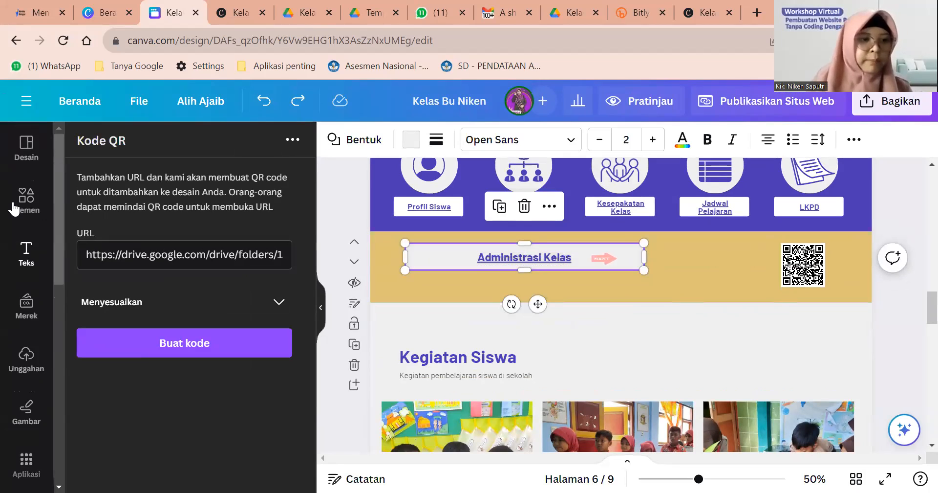
left_click(77, 158)
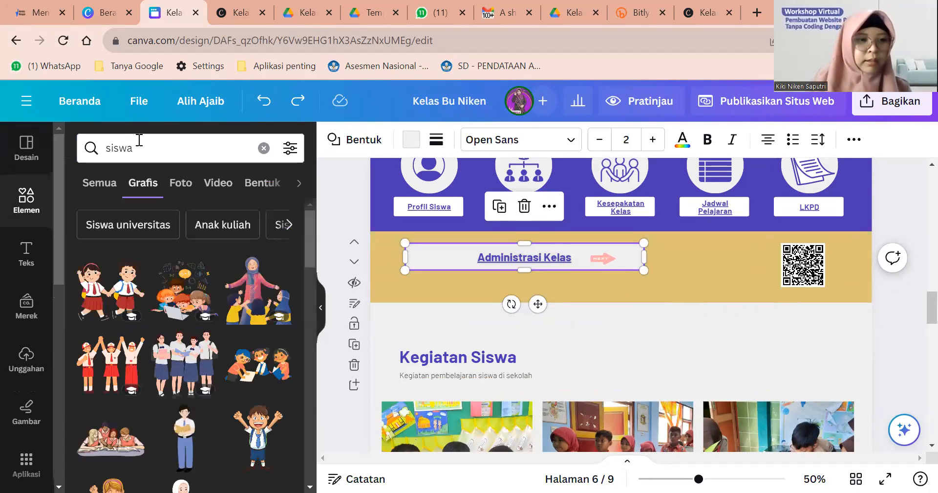
left_click(139, 147)
type("b")
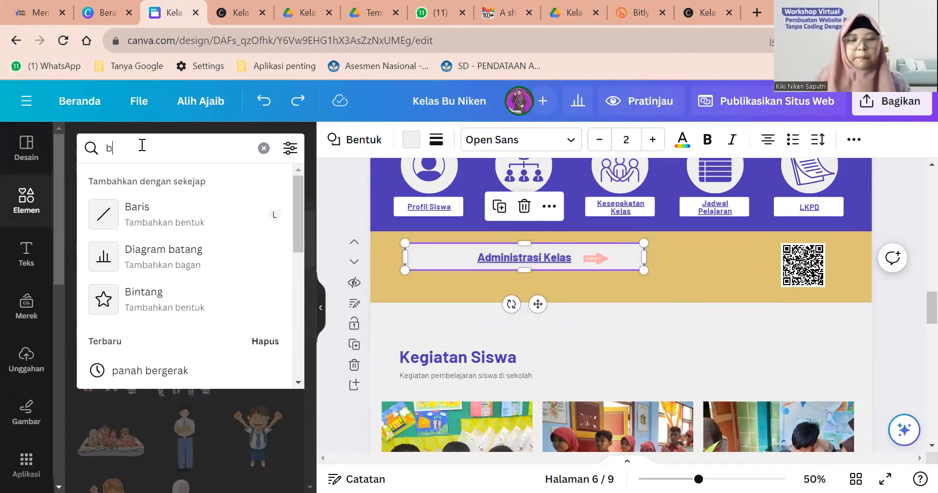
type("ar")
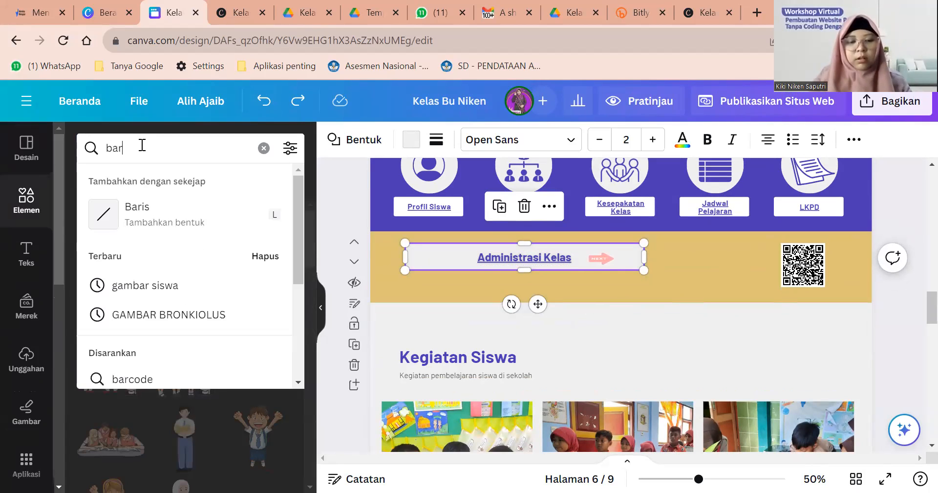
type(" qode")
key("Return")
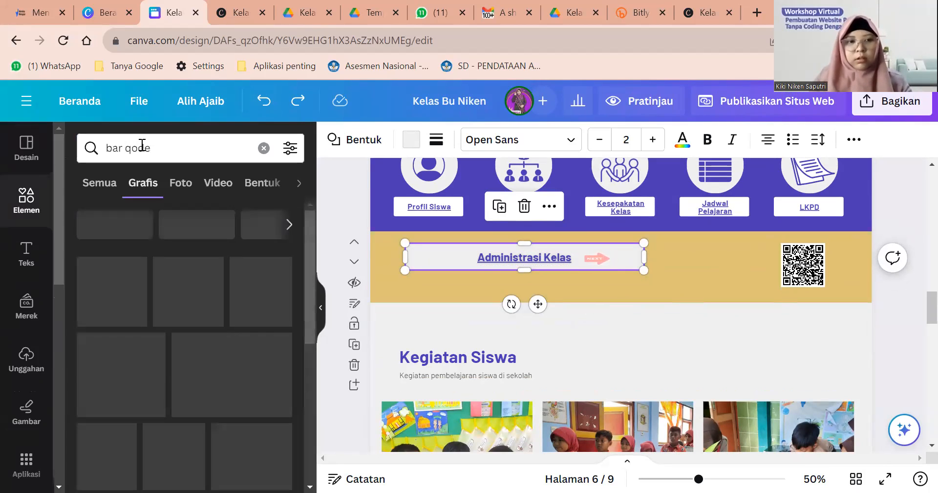
left_click(132, 148)
key("BackSpace")
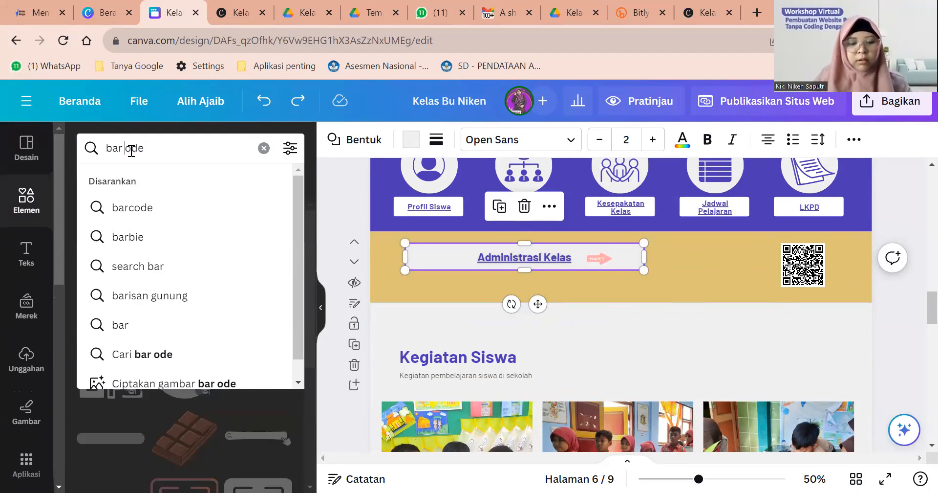
type("c")
key("Return")
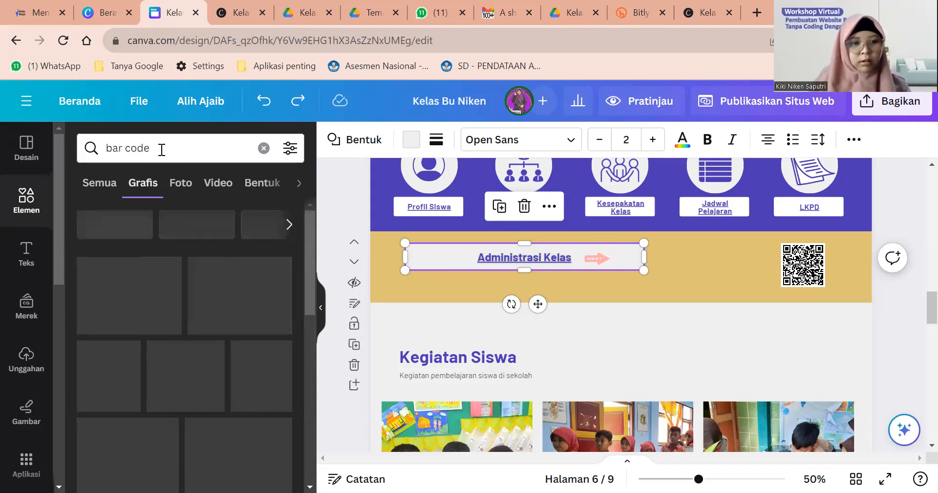
scroll(132, 225, "down", 10)
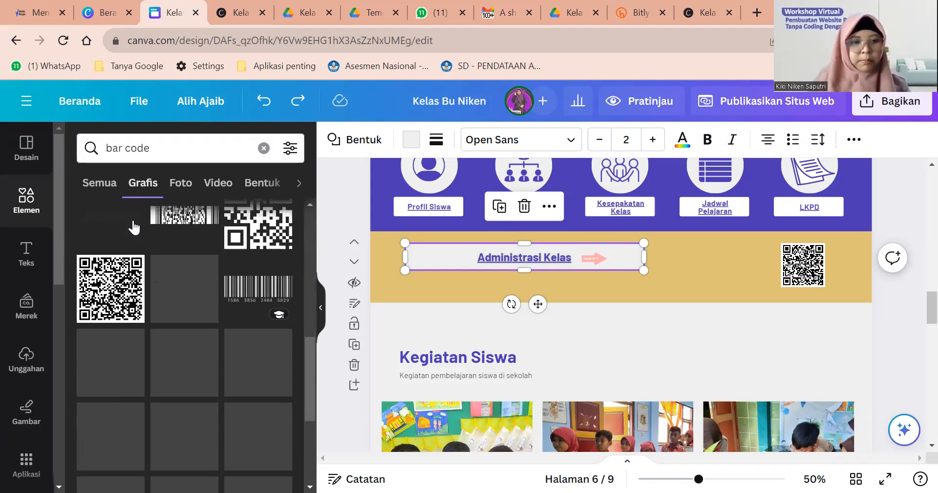
Step: Search the graphic elements for "bingkai barcode" and look through the frames for one that suits the QR code
left_click(105, 148)
type("bi")
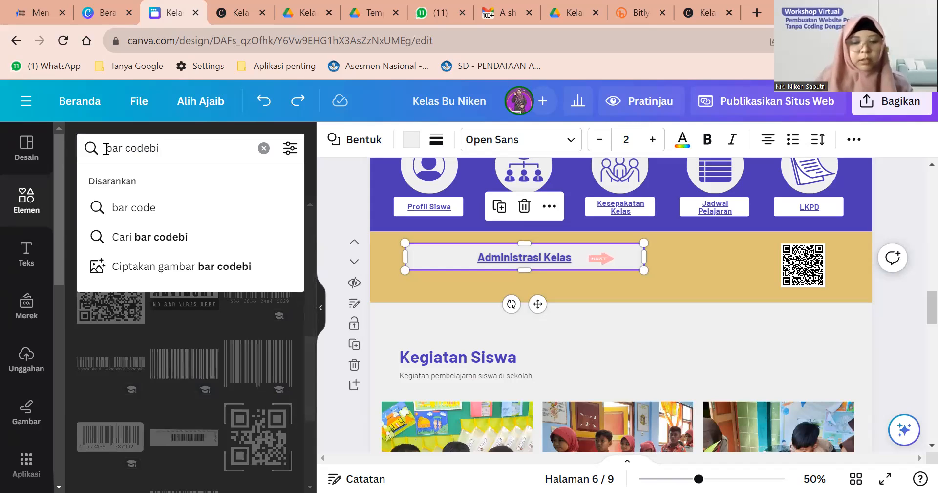
type("ngkai")
key("ctrl+a")
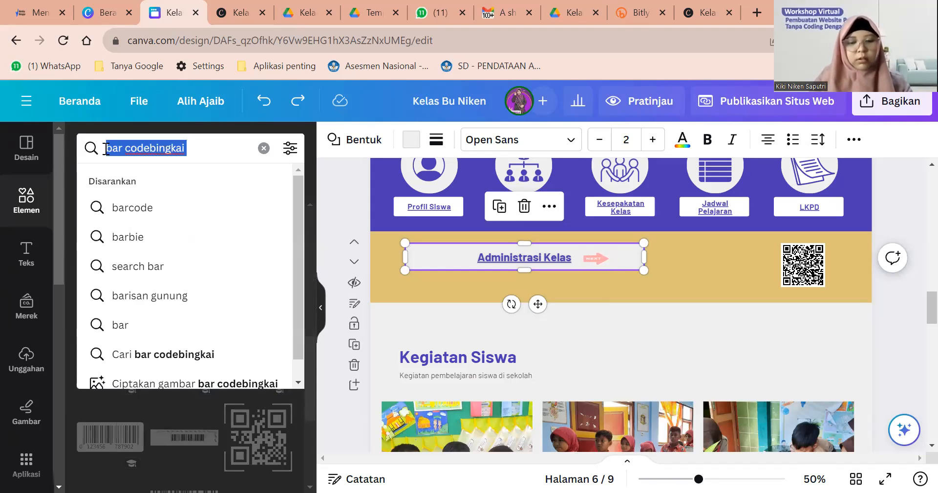
type("bingkai barcode")
key("Return")
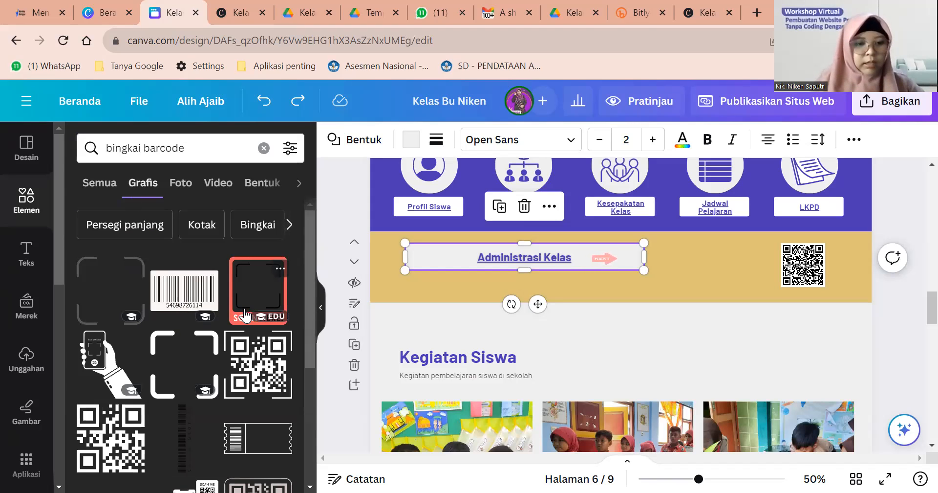
scroll(246, 314, "down", 10)
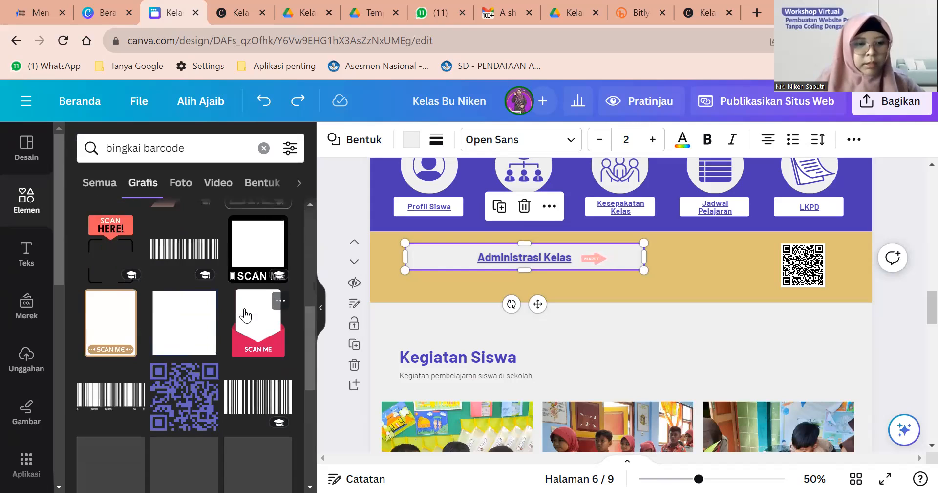
scroll(245, 315, "down", 3)
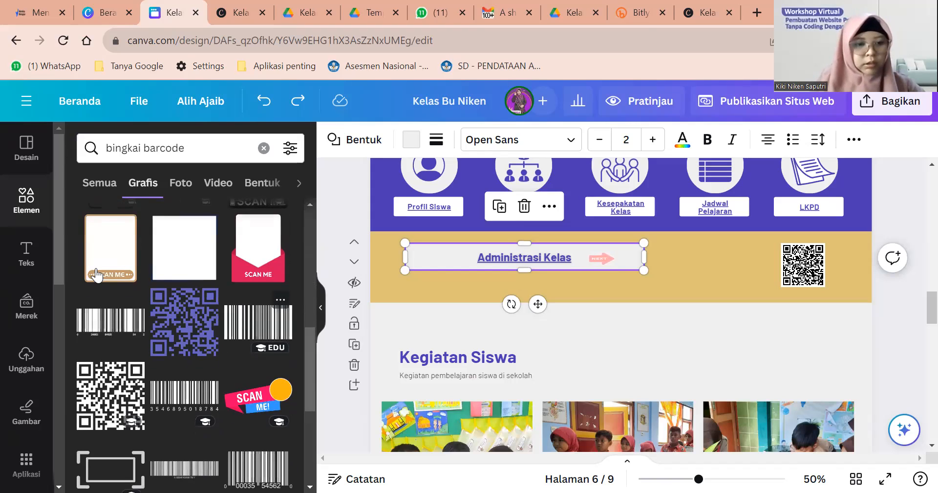
scroll(142, 325, "down", 5)
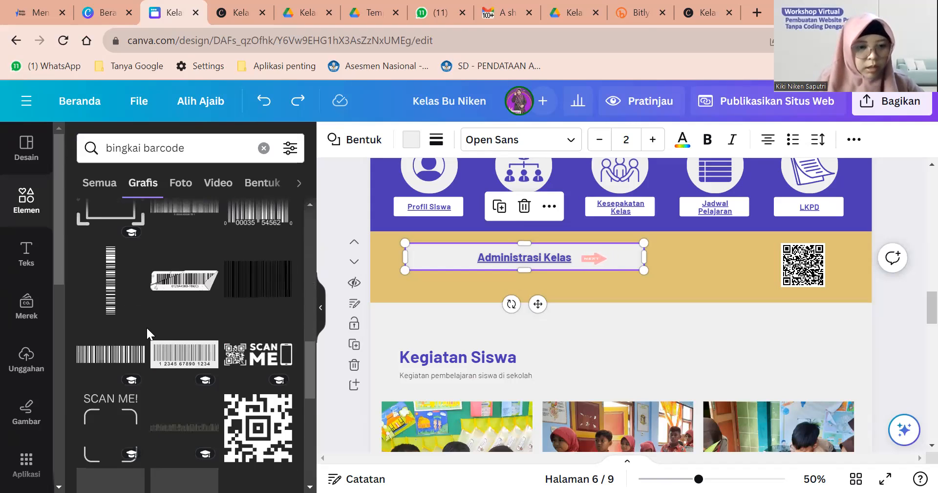
scroll(146, 332, "down", 2)
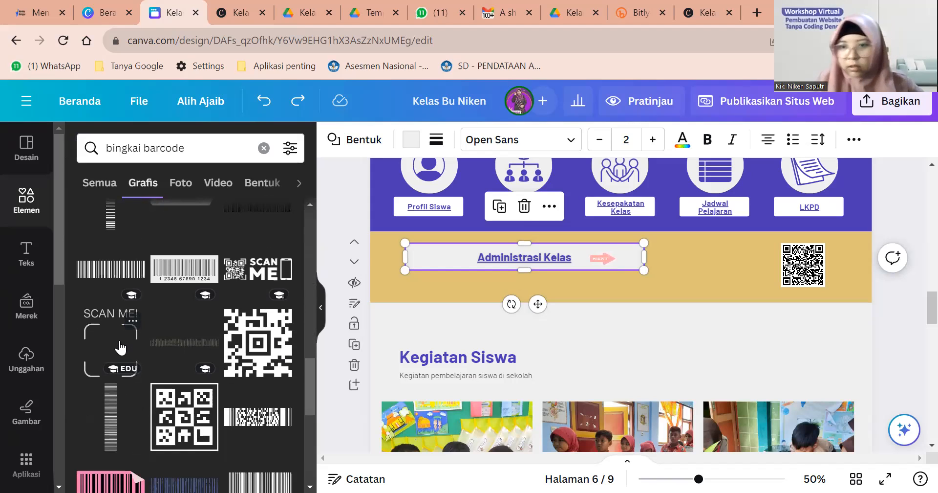
Step: Try the thin SCAN ME! corner frame as a border around the QR code, enlarging it, and delete it
left_click_drag(121, 348, 619, 273)
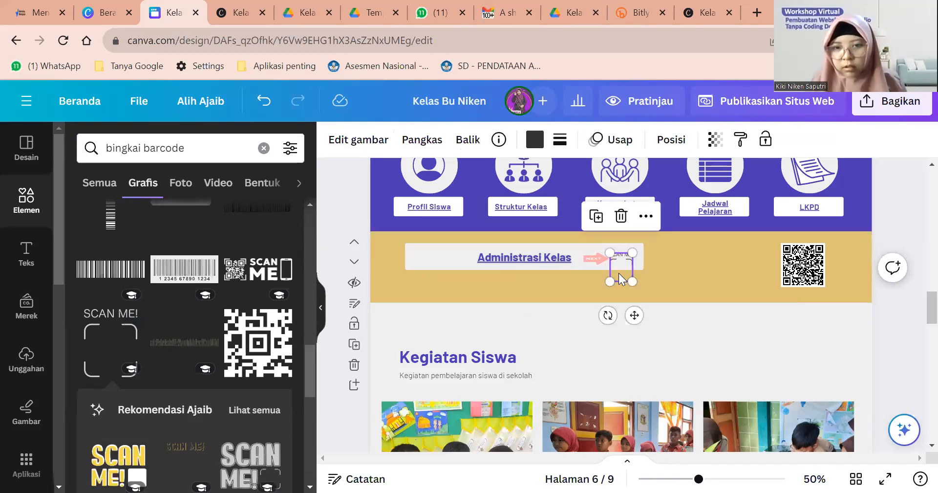
scroll(619, 273, "up", 5)
left_click_drag(634, 272, 783, 262)
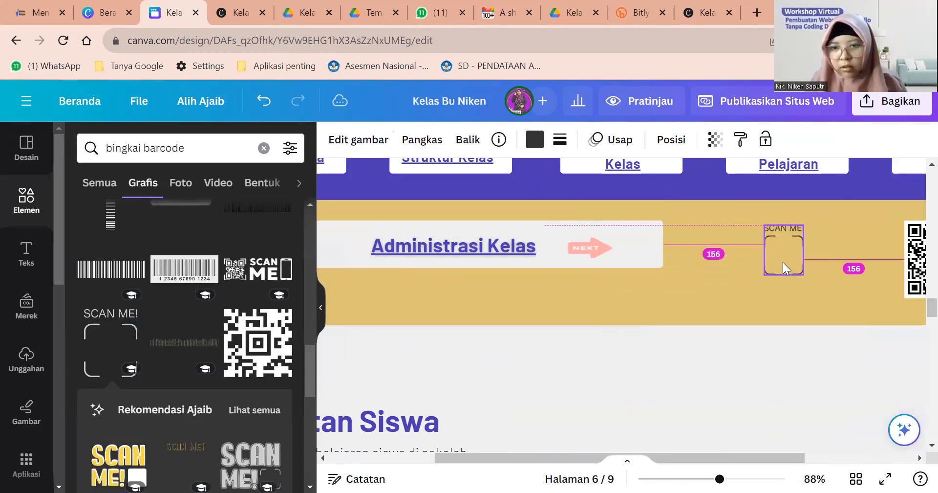
scroll(783, 262, "up", 1)
scroll(819, 297, "right", 2)
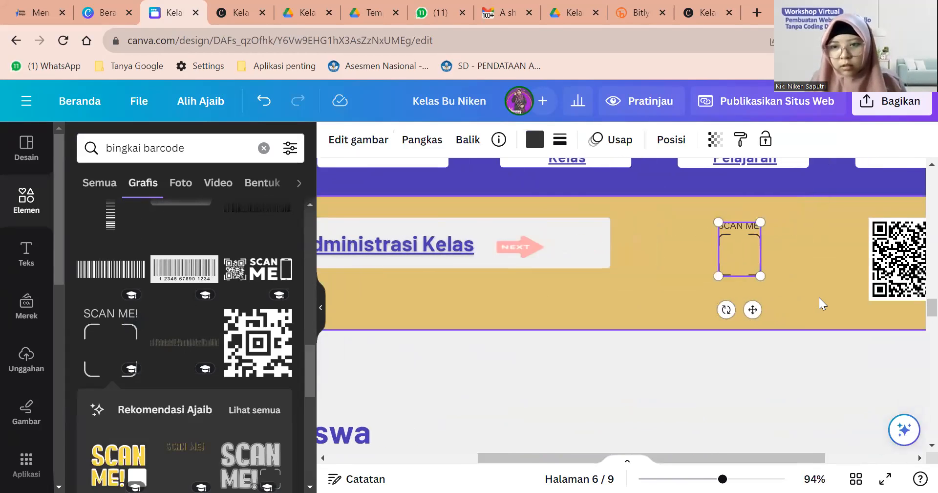
scroll(819, 298, "right", 5)
left_click_drag(641, 277, 714, 309)
left_click_drag(658, 289, 800, 250)
key("Delete")
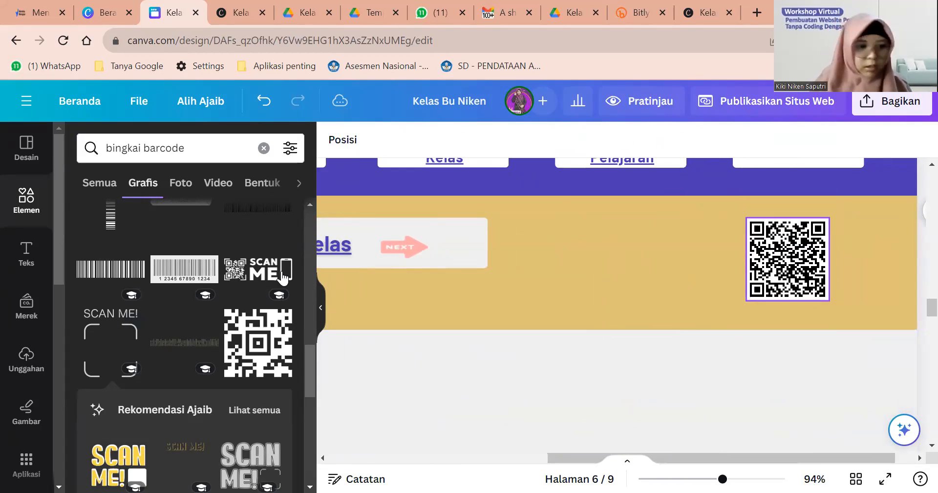
Step: Add the black corner frame with the red SCAN ME! banner next to the QR code and enlarge it to the band's height
scroll(232, 319, "down", 5)
scroll(233, 317, "down", 5)
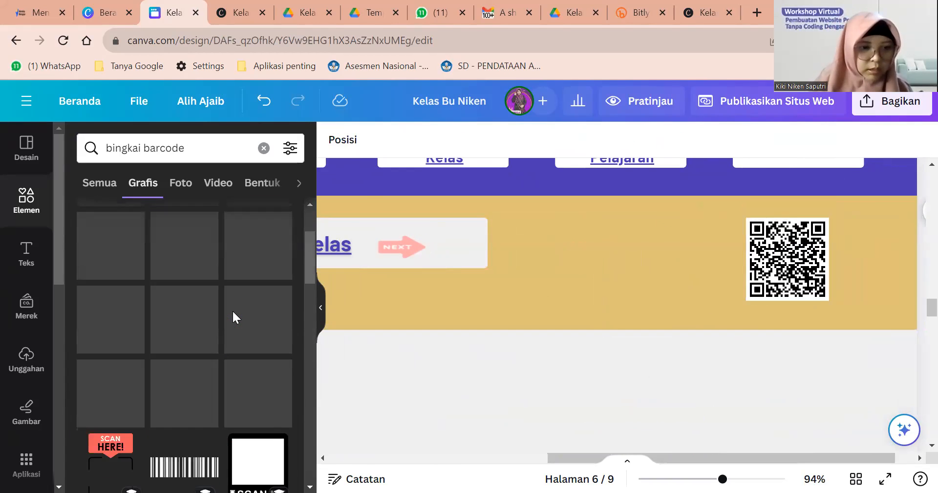
scroll(233, 318, "up", 1)
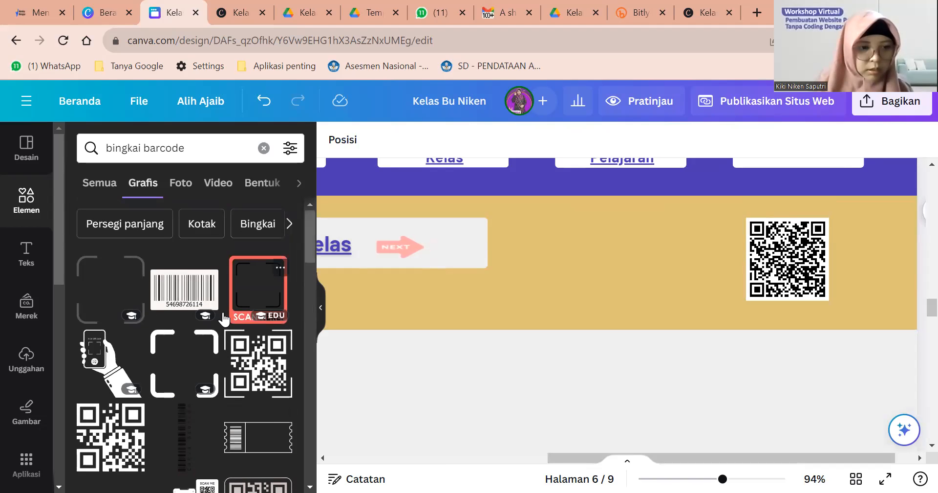
scroll(141, 317, "down", 10)
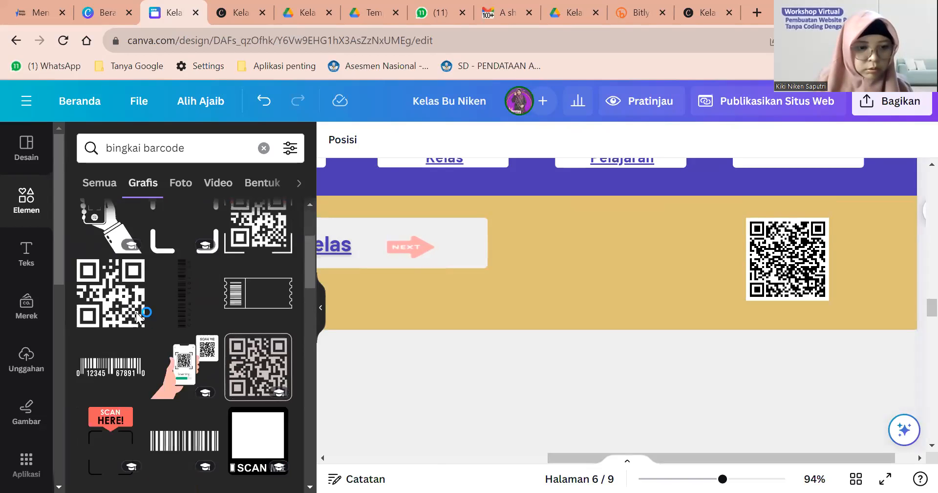
scroll(136, 313, "down", 5)
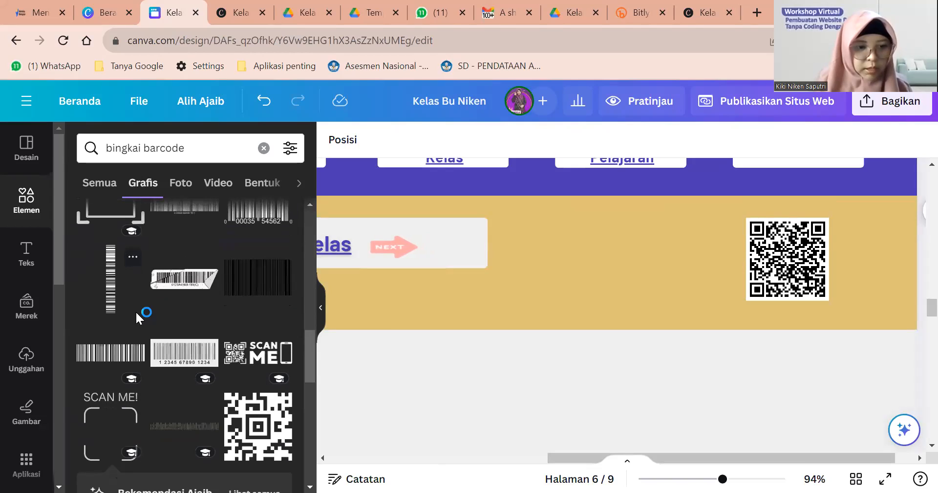
scroll(136, 311, "down", 3)
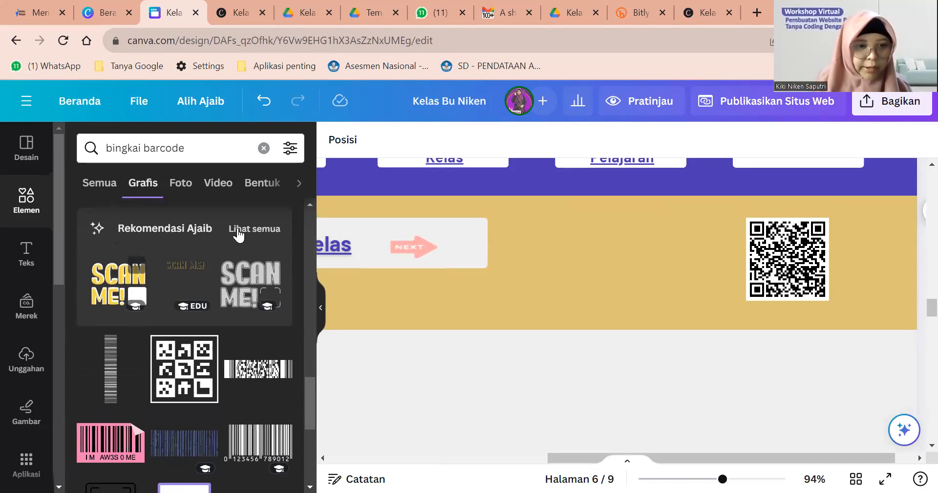
scroll(245, 237, "down", 7)
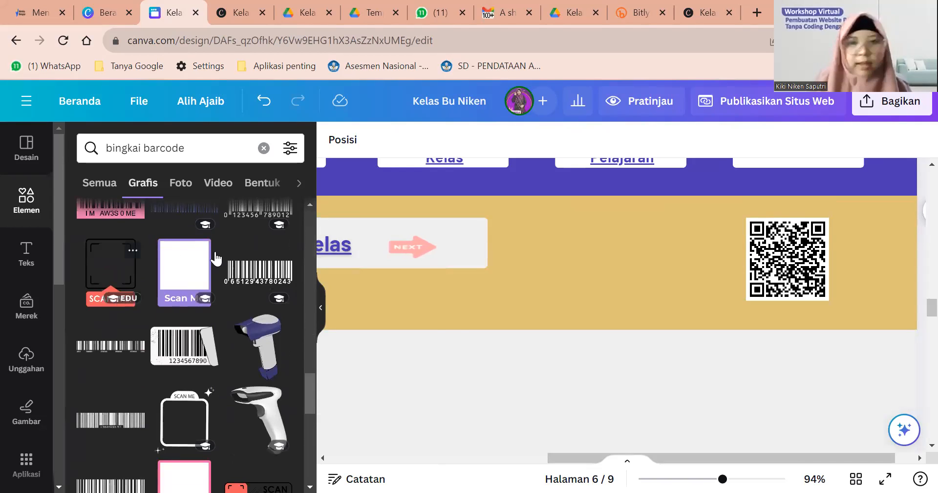
left_click(130, 265)
left_click_drag(465, 290, 699, 261)
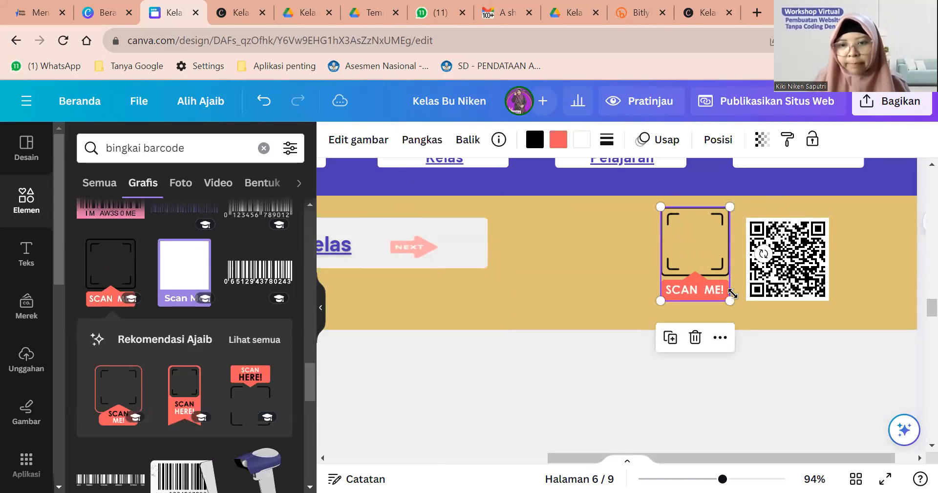
left_click_drag(746, 310, 762, 330)
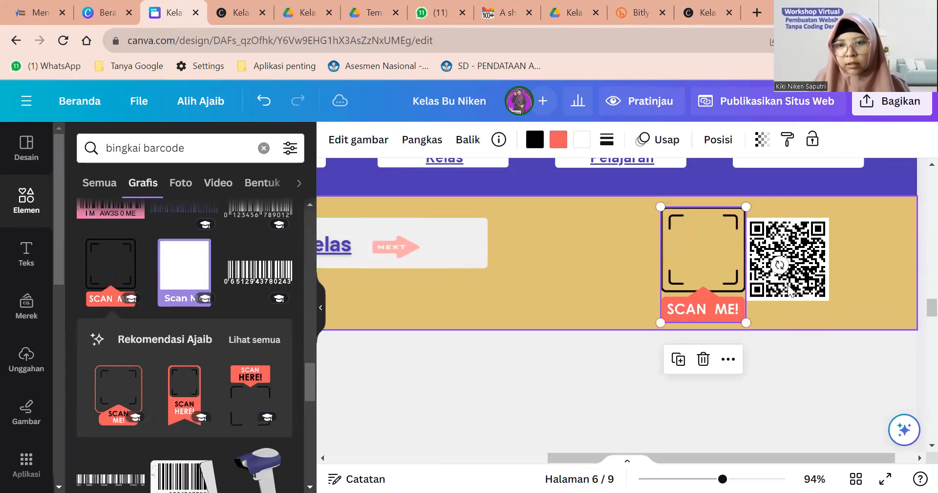
Step: Shrink the QR code and centre it inside the corner marks of the SCAN ME! frame
left_click(826, 292)
left_click_drag(829, 300, 731, 225)
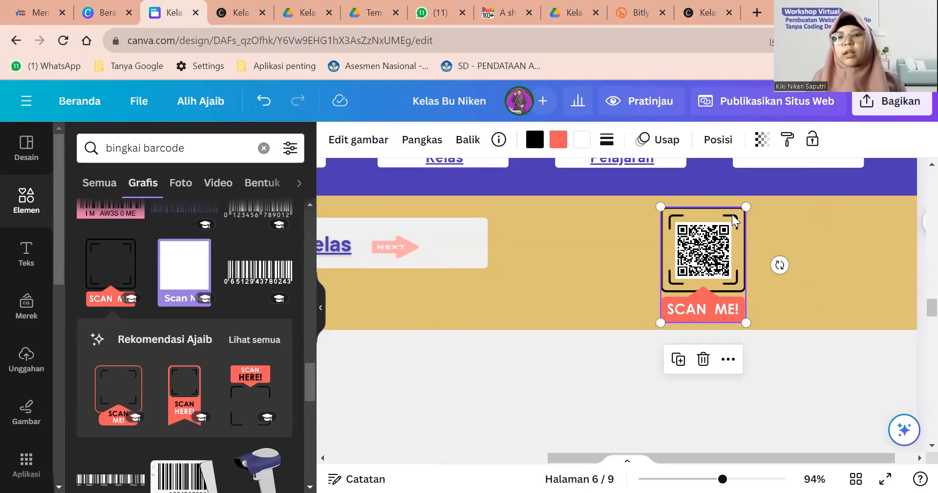
left_click(791, 225)
Step: Move the SCAN ME! frame together with its QR code to the right end of the yellow band
left_click(693, 245)
left_click_drag(693, 249, 707, 252)
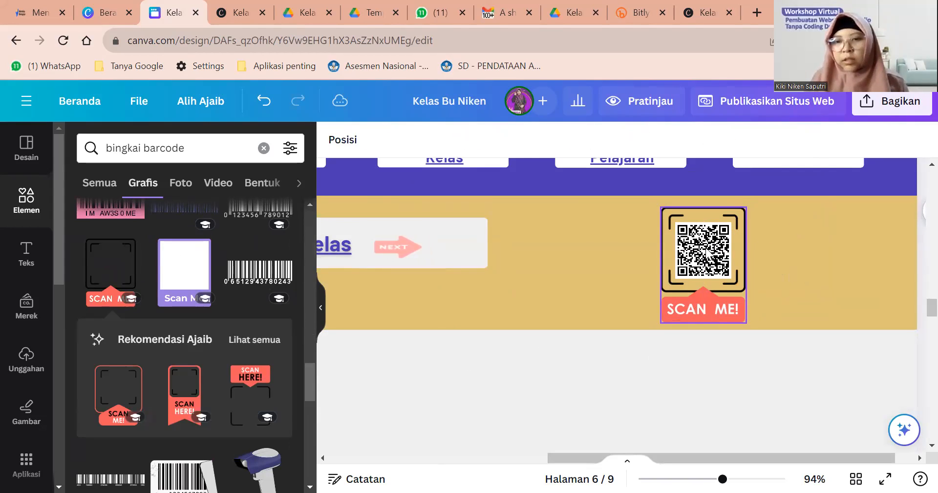
left_click_drag(781, 244, 777, 244)
left_click_drag(709, 250, 801, 242)
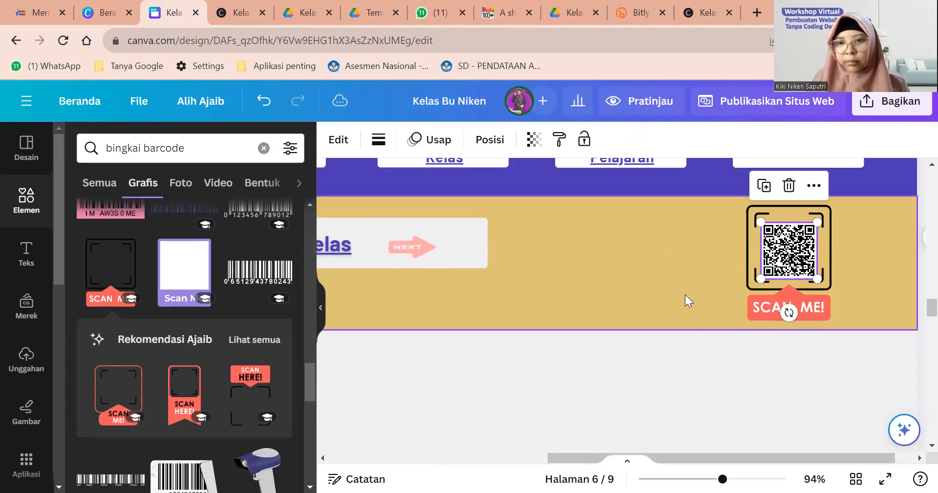
Step: Move the white box, the Administrasi Kelas link and the NEXT arrow to the middle of the yellow band
scroll(671, 301, "up", 2)
scroll(672, 301, "down", 5)
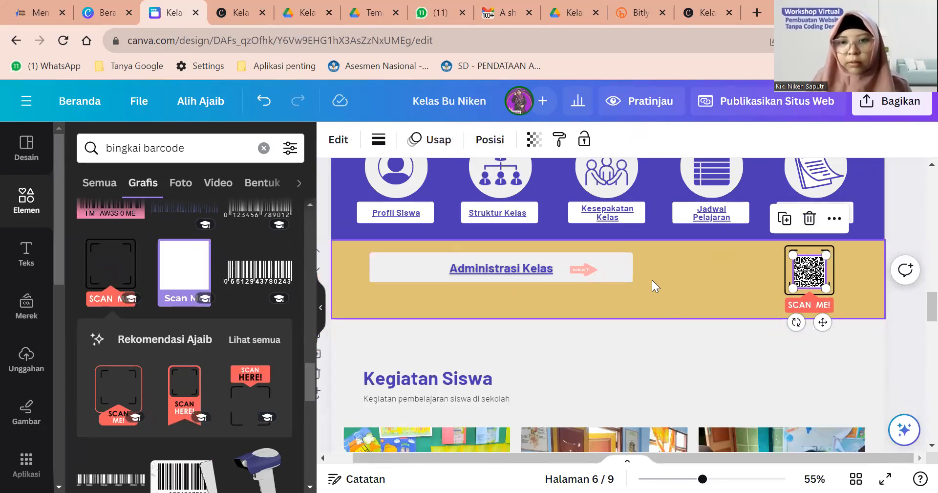
left_click_drag(631, 276, 666, 288)
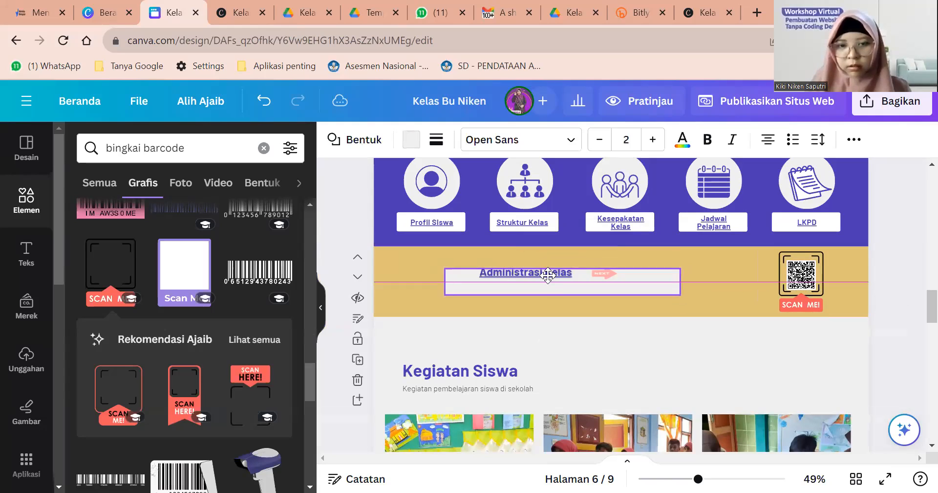
left_click(542, 273)
left_click_drag(541, 272, 625, 280)
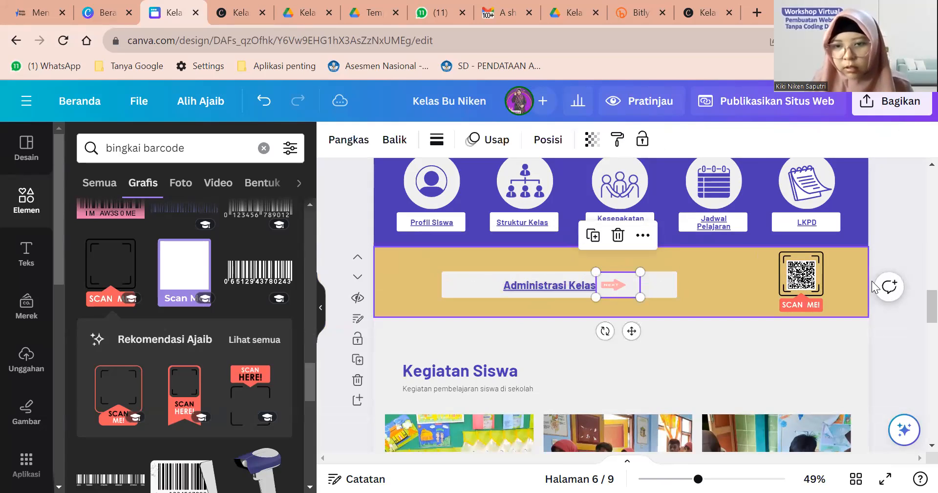
Step: Place the SCAN ME! frame and its QR code directly beside the right edge of the Administrasi Kelas box
left_click_drag(819, 285, 736, 289)
left_click_drag(801, 274, 715, 285)
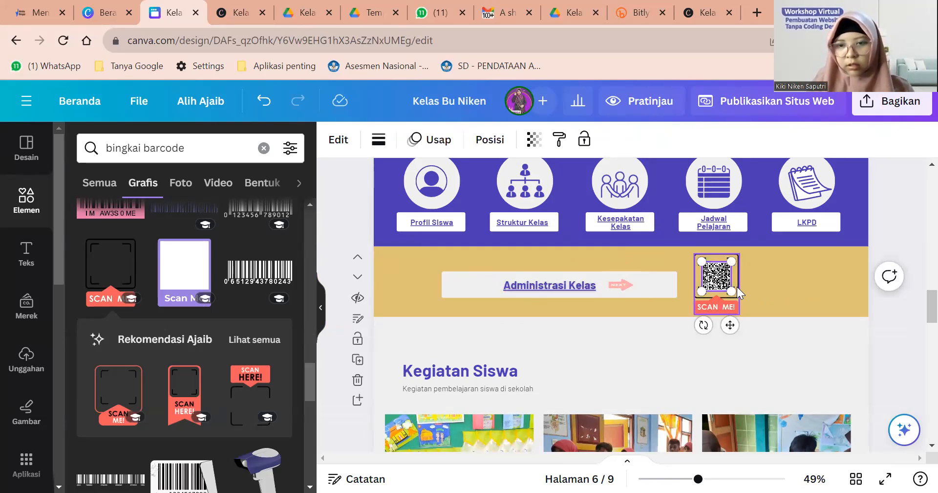
left_click(738, 287)
left_click(742, 216)
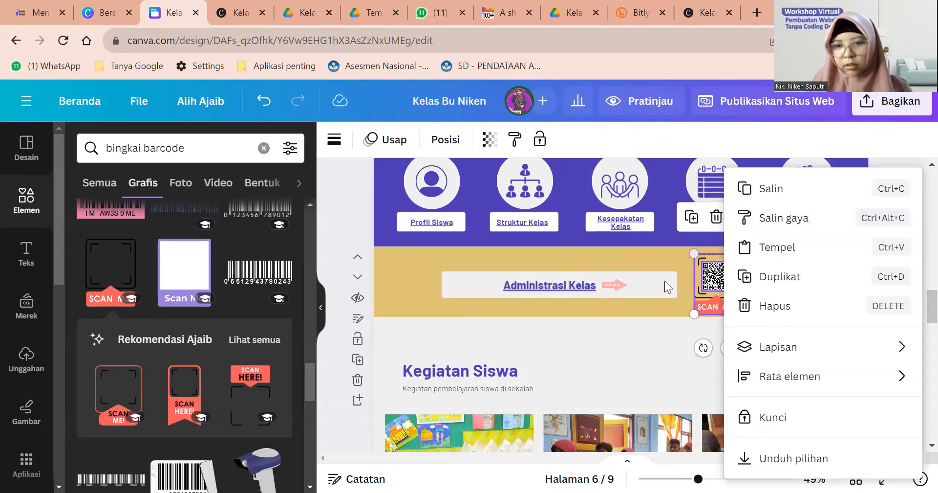
left_click(671, 259)
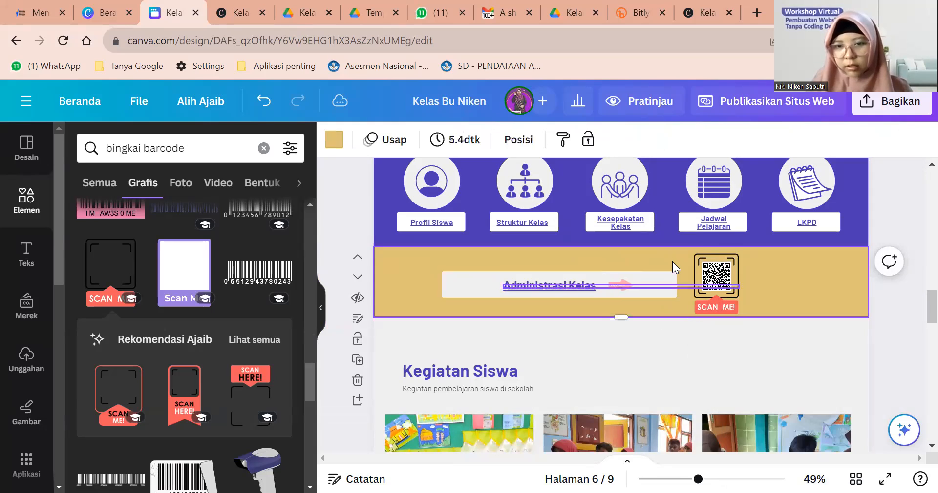
left_click(658, 291)
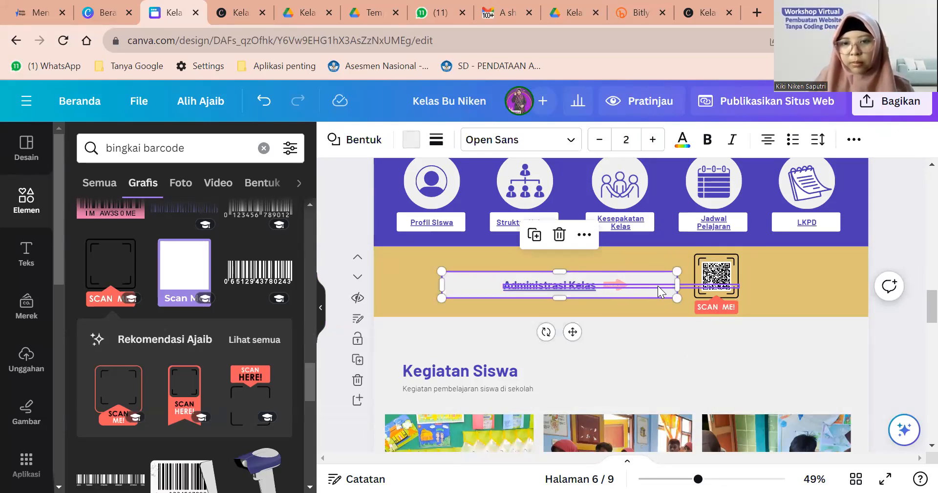
left_click(658, 285)
key("Escape")
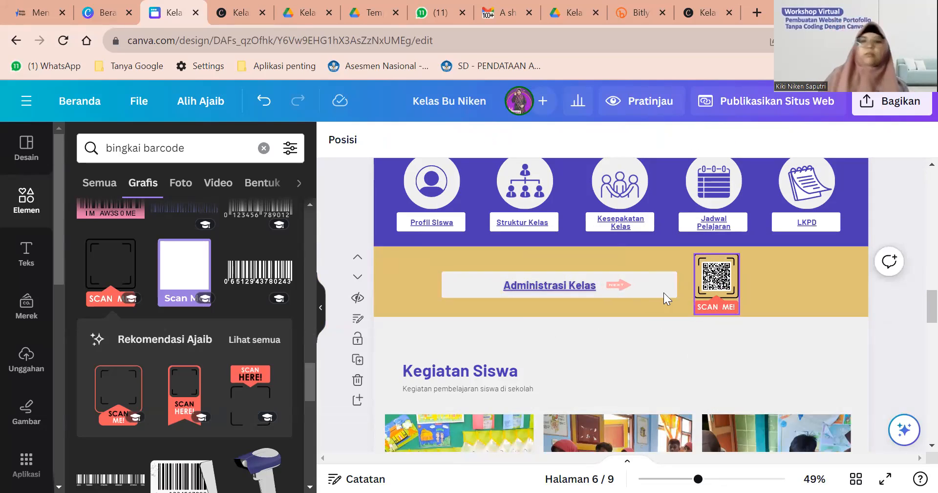
left_click(721, 292)
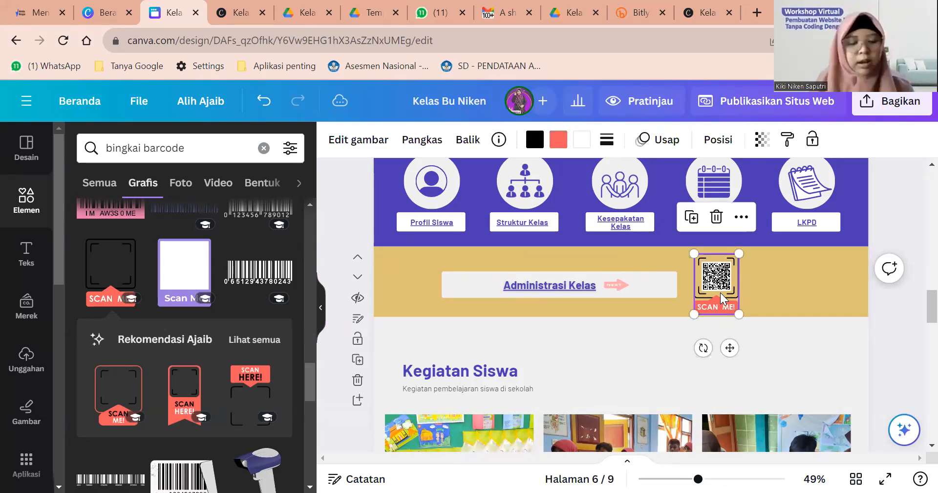
left_click_drag(720, 293, 742, 284)
left_click(676, 288)
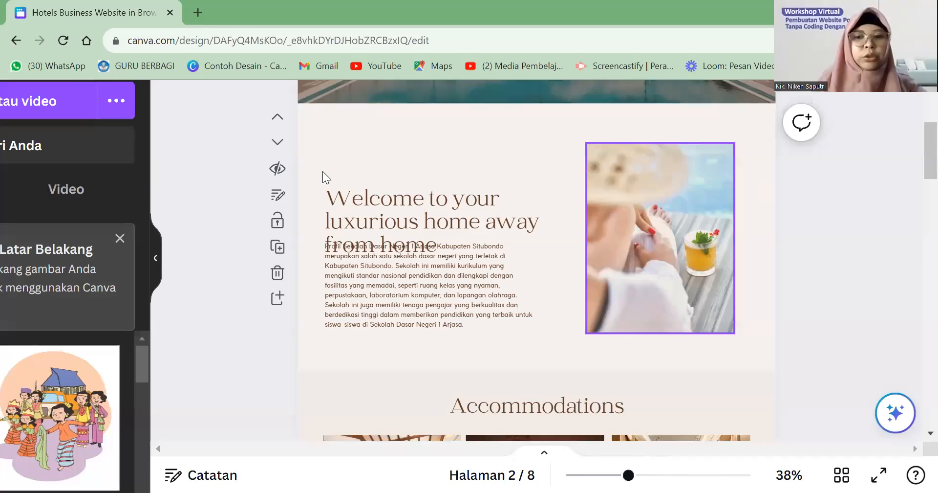
Step: Look through the Situs Web Bisnis templates available for the hotel business website design
scroll(322, 171, "up", 5)
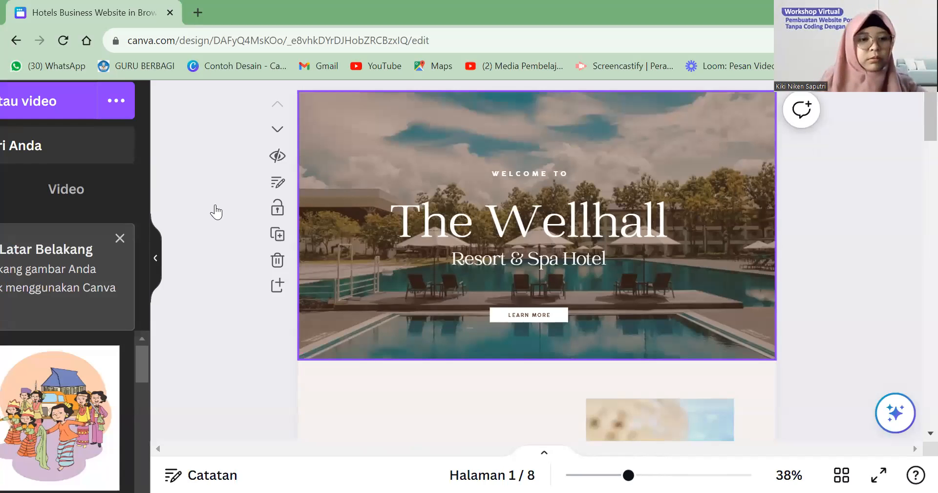
key("ctrl+0")
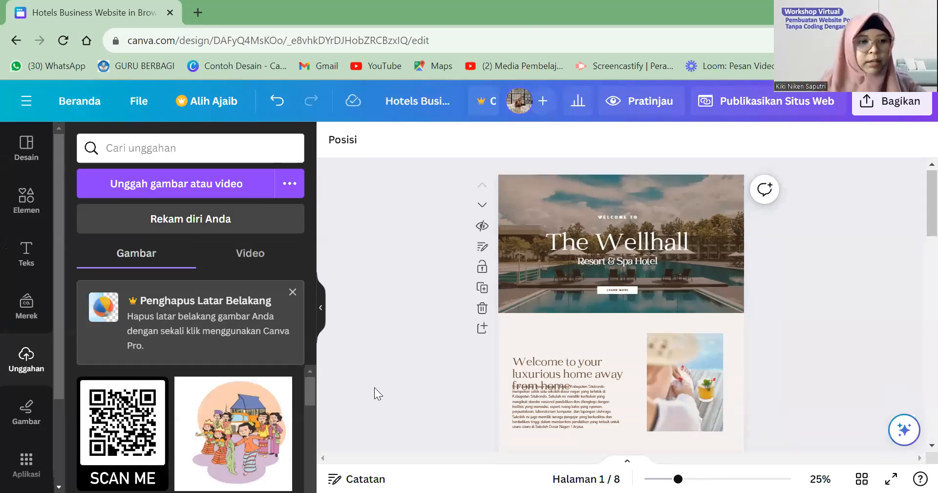
left_click(24, 149)
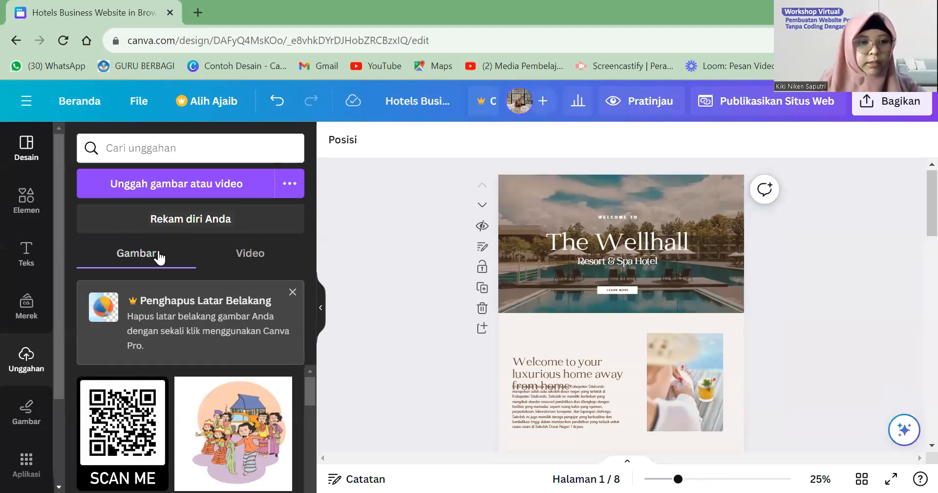
scroll(186, 249, "down", 5)
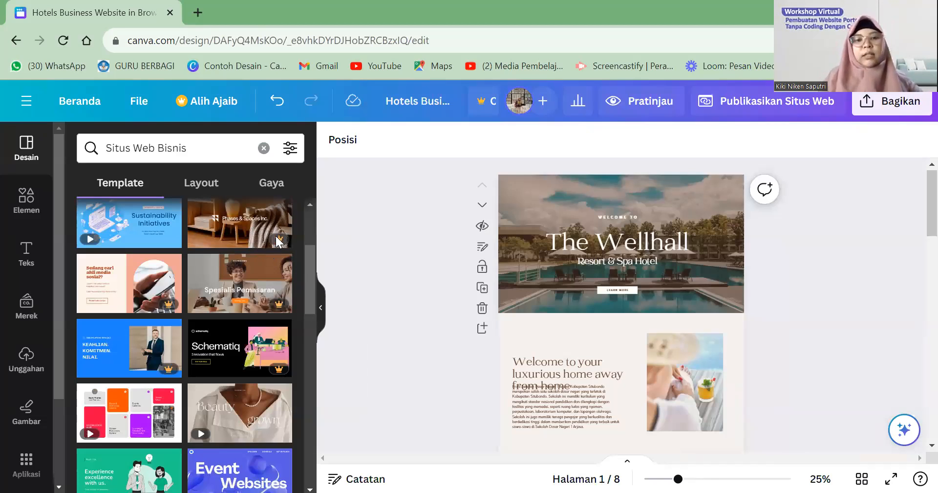
Step: Separate the school profile paragraph on page 2 from its heading group and move it below the welcome heading
scroll(784, 306, "down", 3)
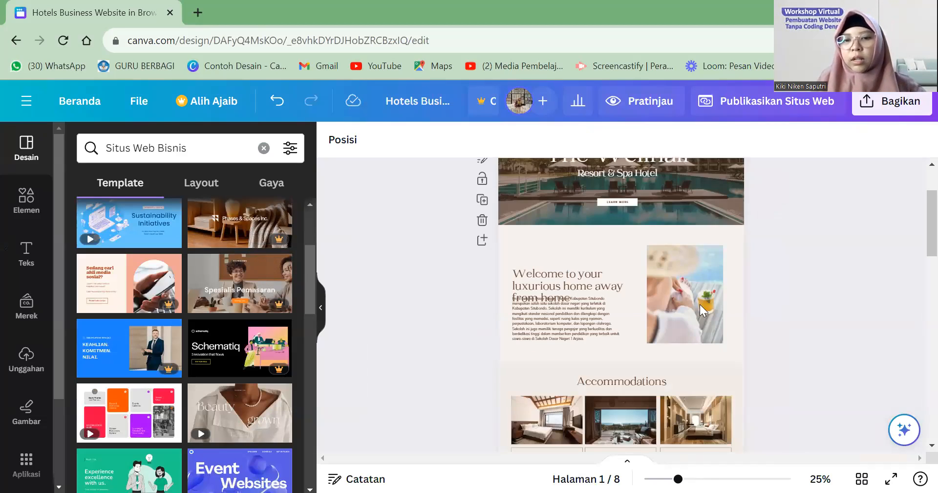
scroll(635, 288, "down", 2)
left_click(580, 261)
left_click_drag(579, 261, 577, 236)
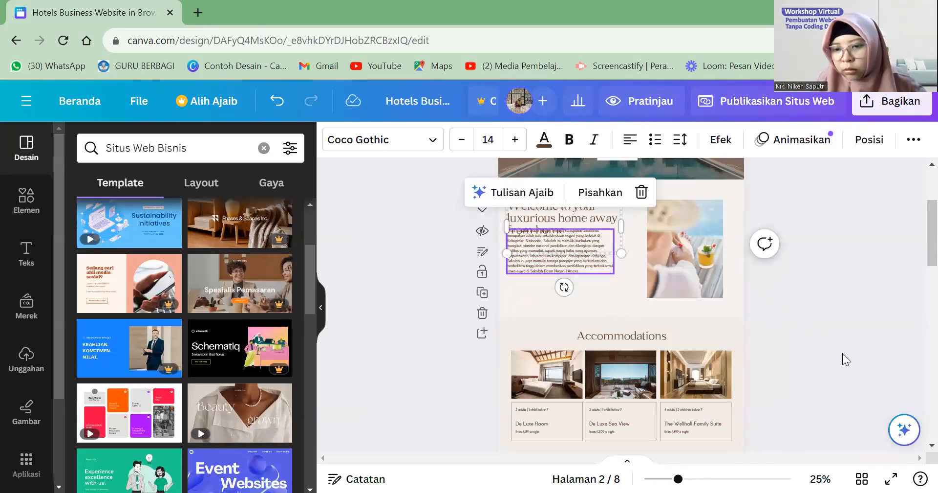
scroll(892, 401, "up", 1)
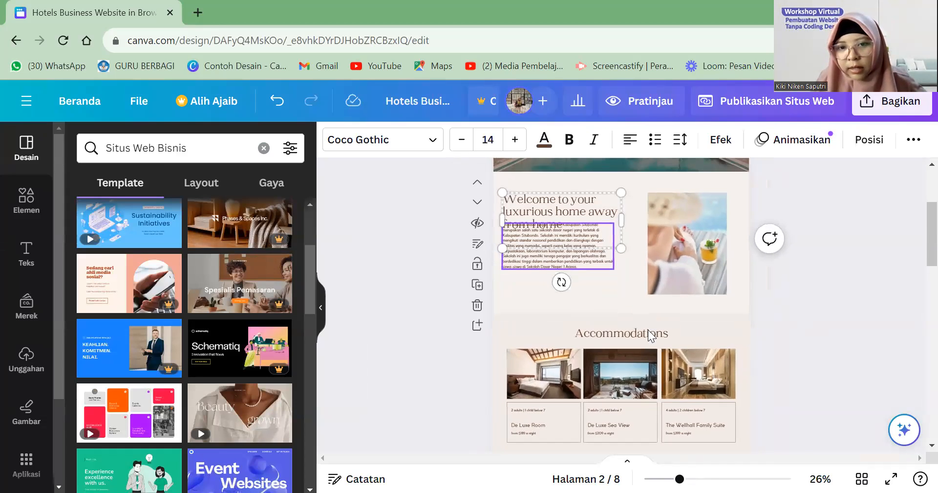
left_click(580, 266)
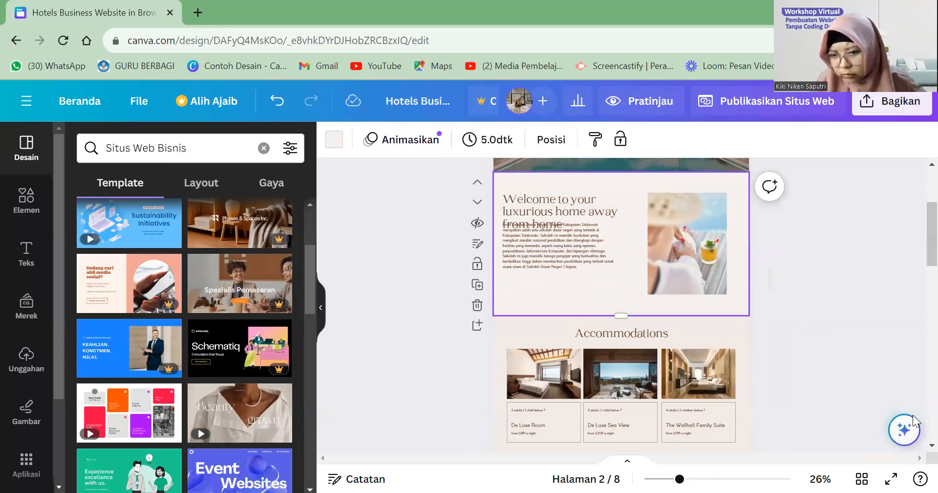
scroll(549, 227, "up", 1)
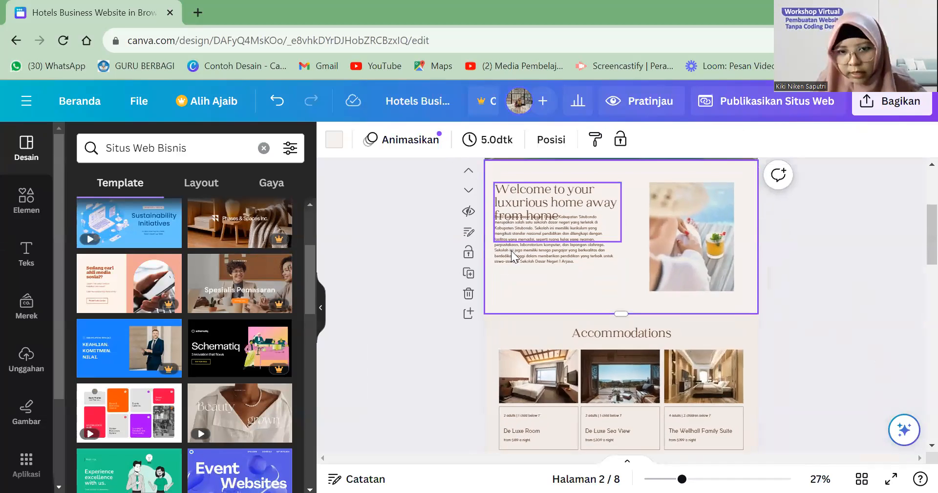
left_click(541, 214)
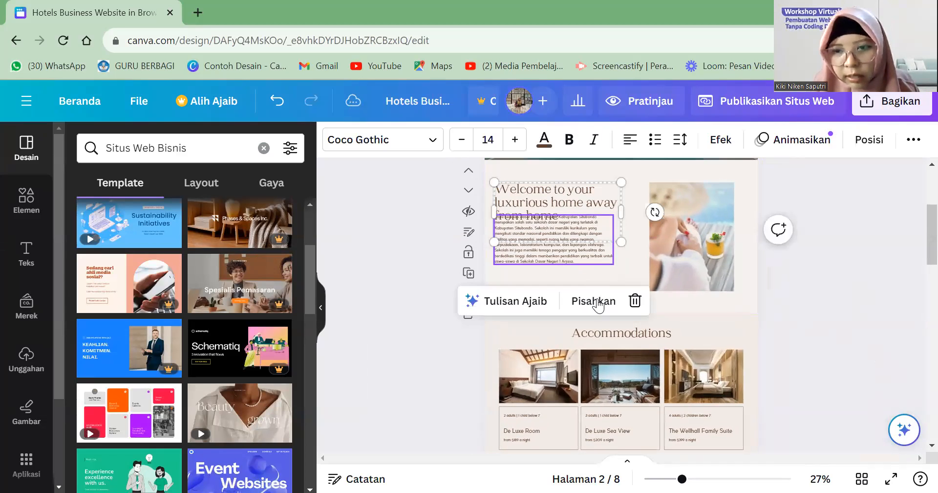
left_click(616, 274)
left_click(578, 267)
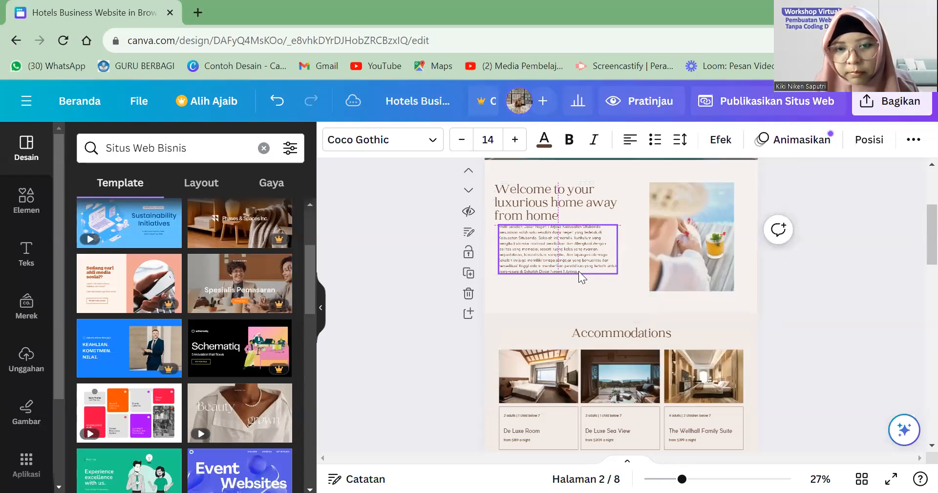
Step: Align the page 2 heading with the paragraph's left edge and replace its text with "Tentang Kami"
scroll(579, 271, "up", 5)
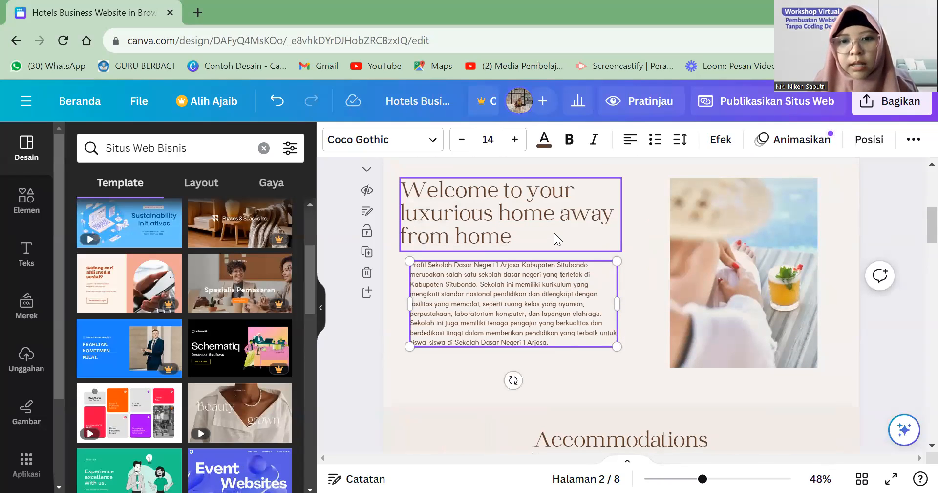
left_click(560, 237)
left_click(562, 238)
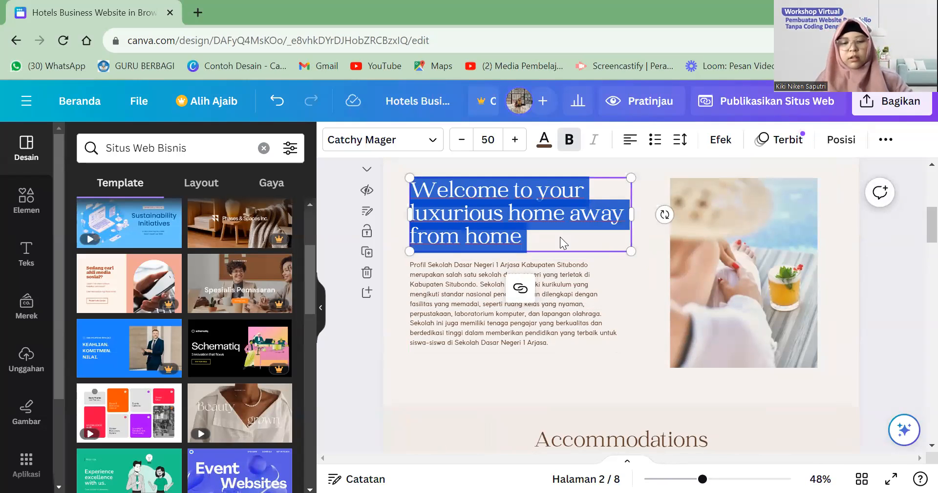
type("Tentang Kami")
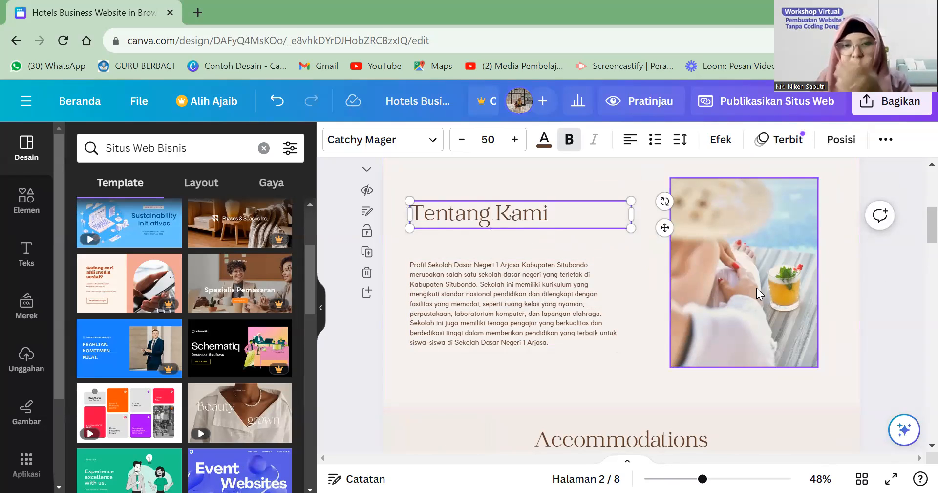
Step: Clear all the text from the school profile paragraph below the Tentang Kami heading
double_click(540, 333)
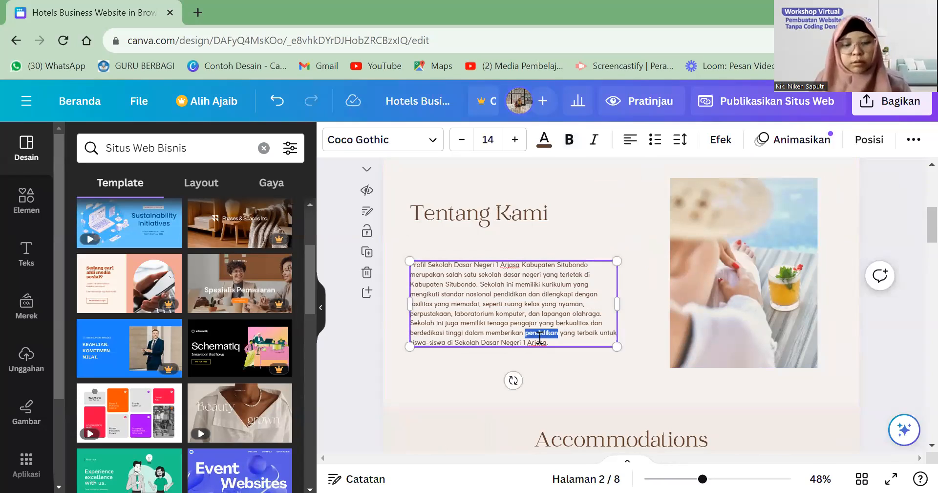
key("ctrl+a")
key("BackSpace")
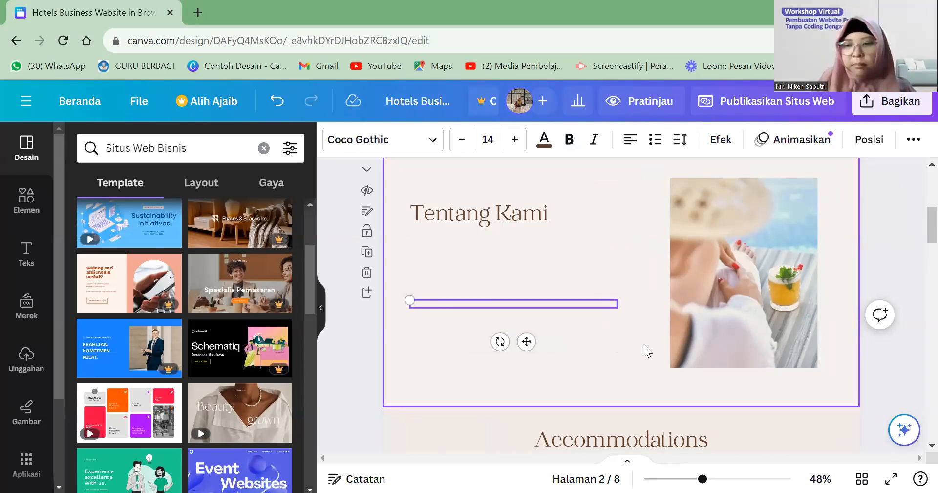
Step: Generate new paragraph text with Tulisan Ajaib from the prompt "Tuliskan tentang sekolah dasar negeri 1 arjasa kabupaten situbondo"
left_click(905, 430)
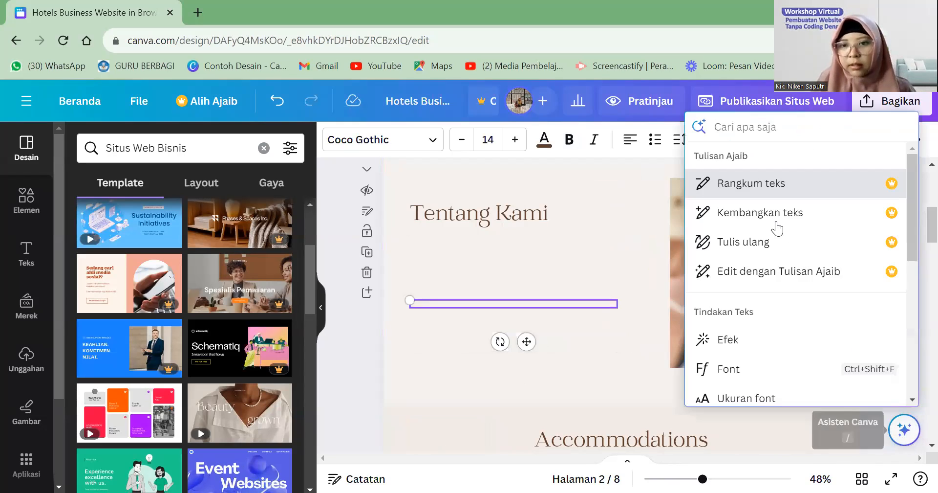
left_click(747, 275)
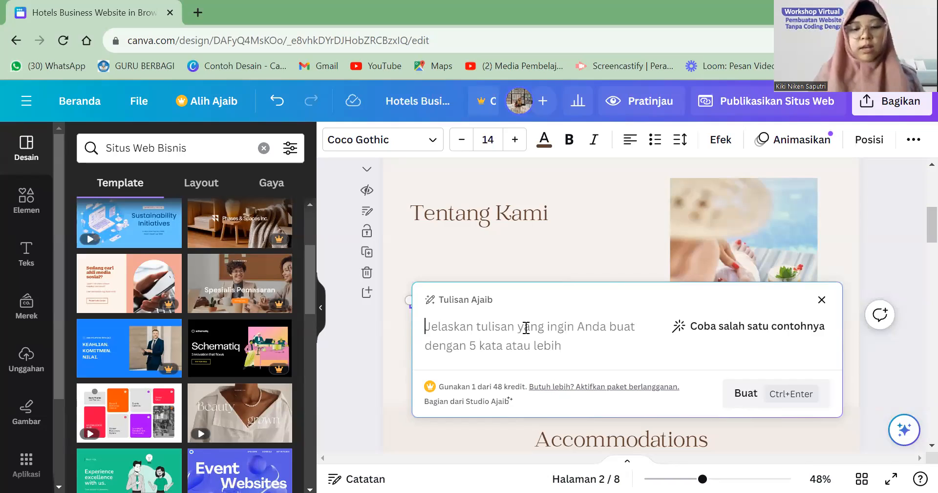
type("Tulis")
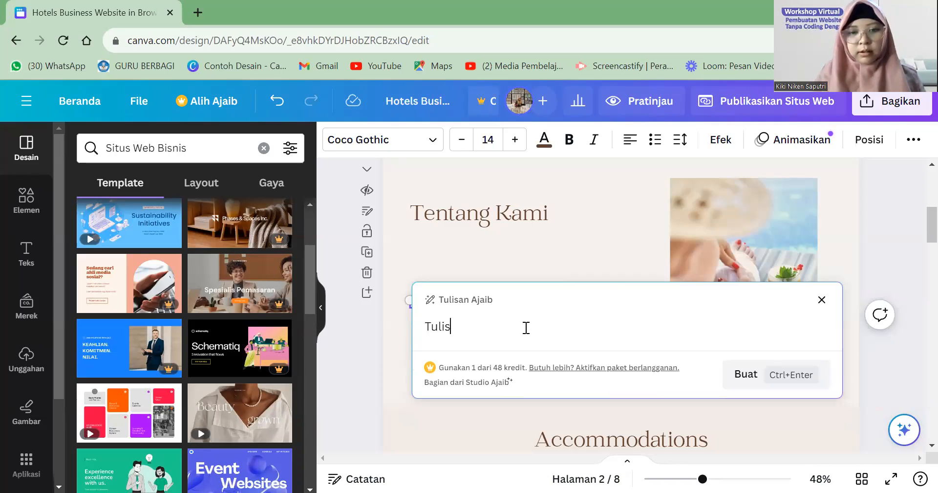
type("j")
key("BackSpace")
type("kan tentang s")
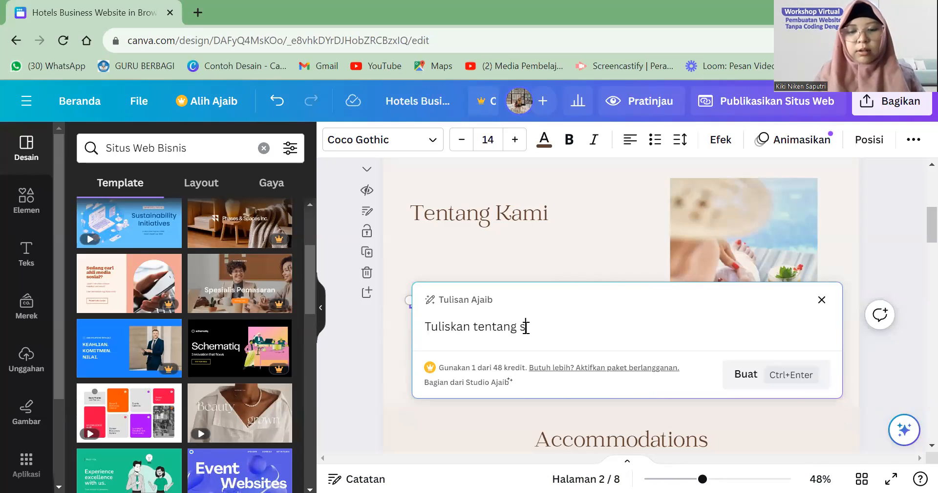
type("ekolah dasar")
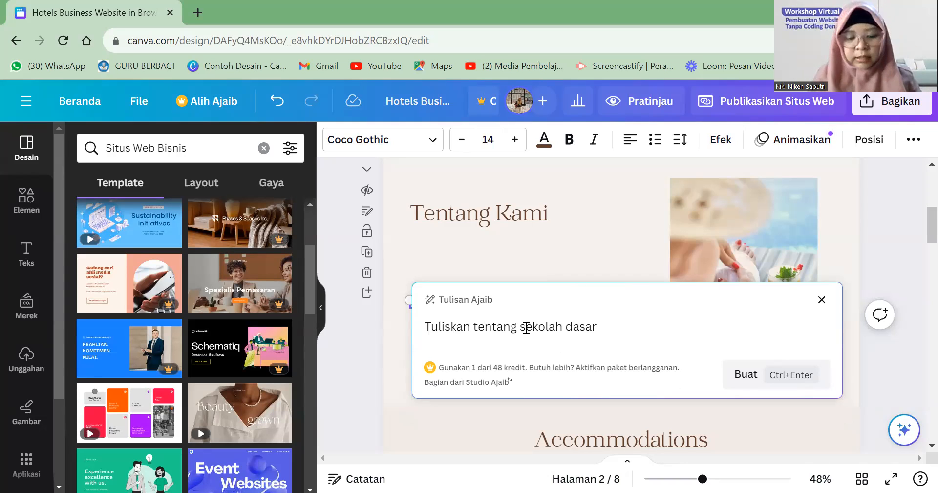
type("negeri")
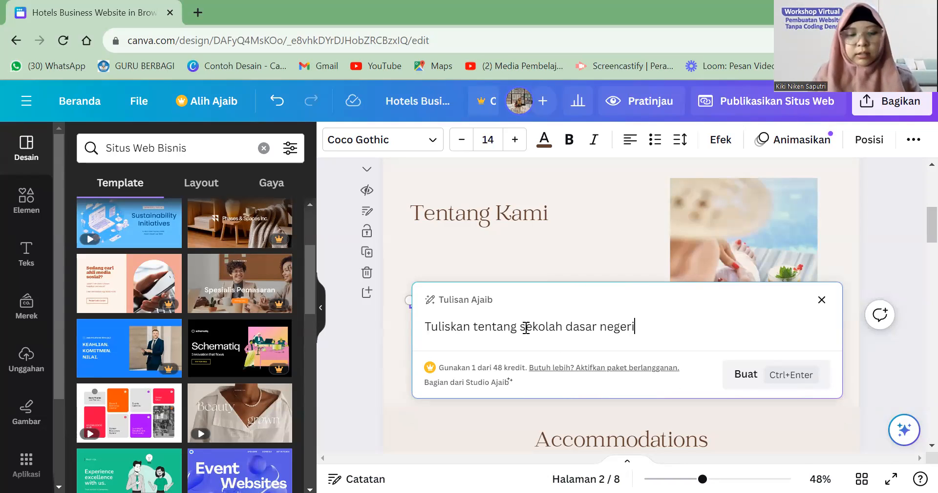
type(" 1 arjasa ")
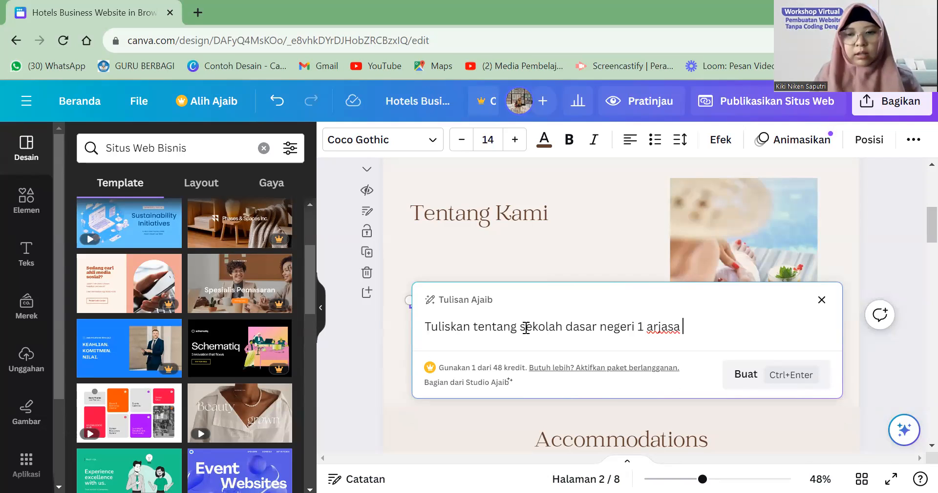
type("kabup")
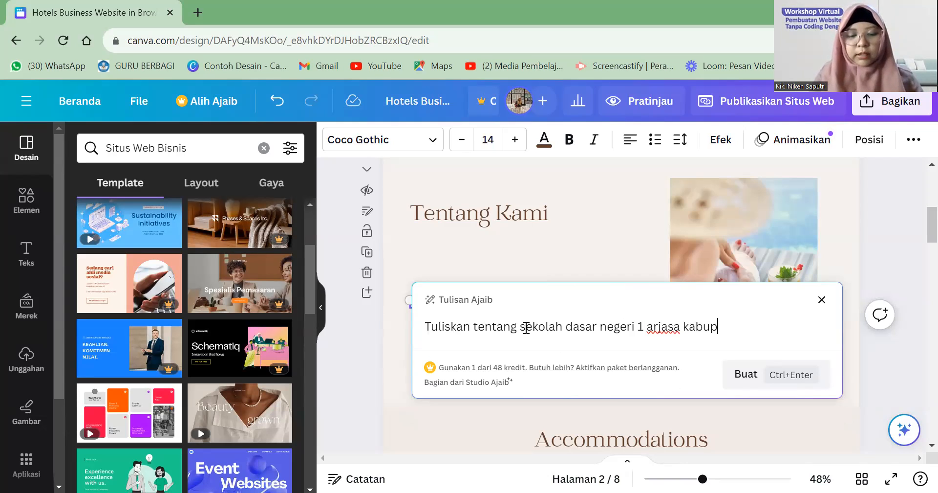
type("aten situbondo")
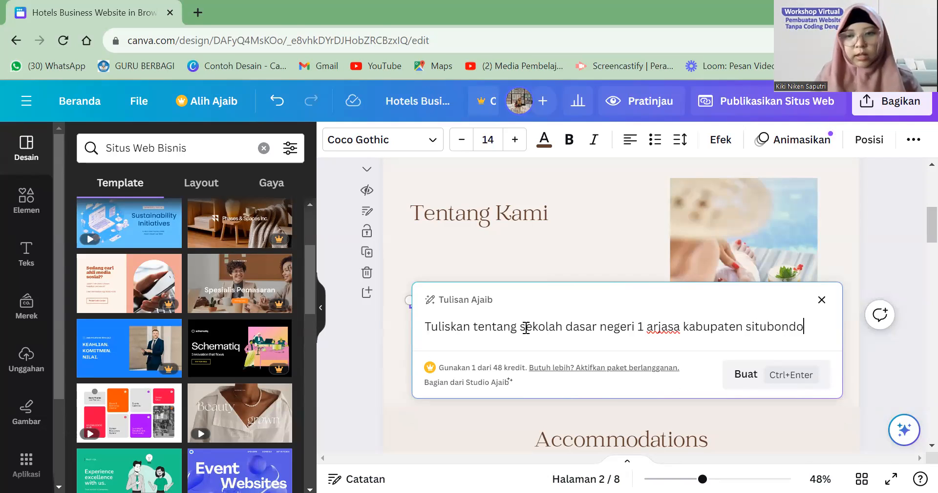
key("ctrl+Return")
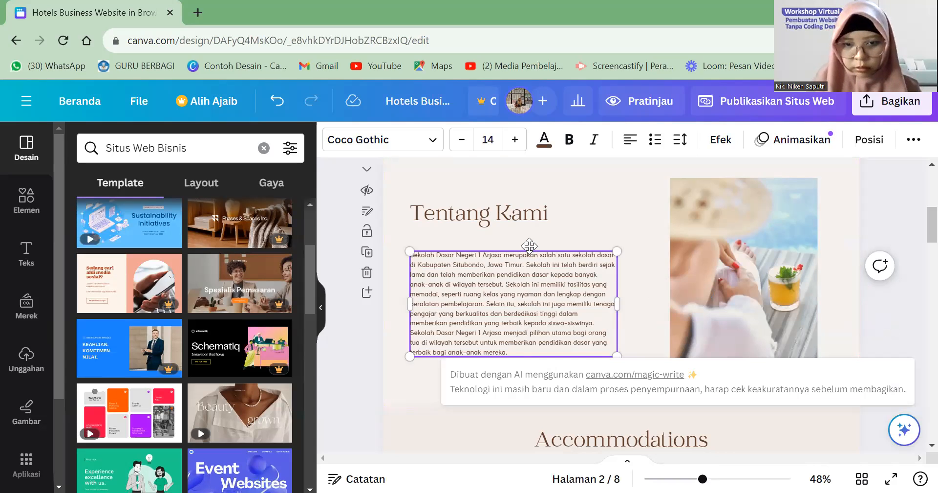
Step: Move the generated school paragraph up to sit directly beneath the Tentang Kami heading
mouse_move(526, 248)
left_mouse_down()
mouse_move(527, 231)
mouse_move(523, 238)
left_mouse_up()
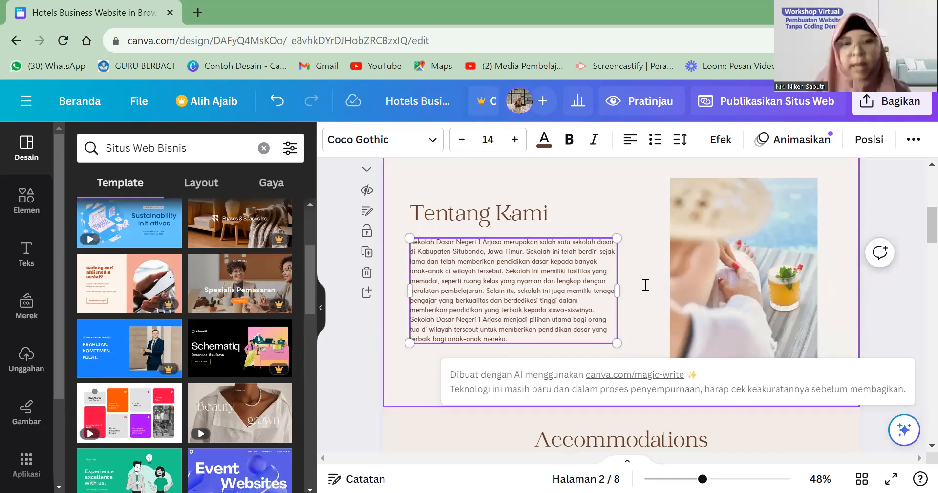
scroll(458, 288, "up", 1)
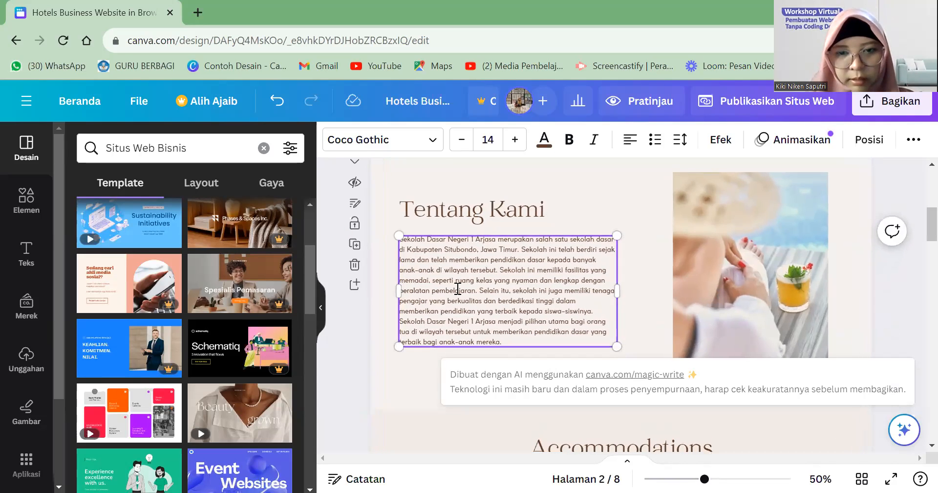
scroll(577, 305, "up", 1)
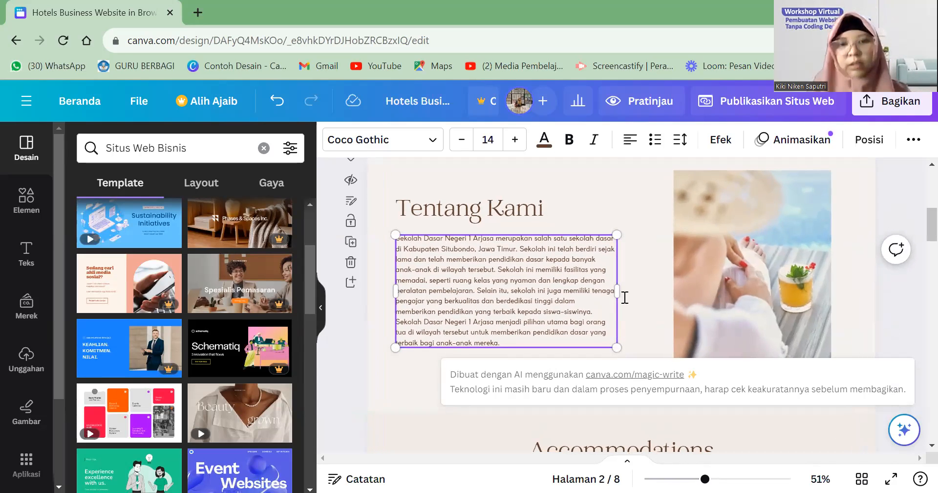
left_click(665, 277)
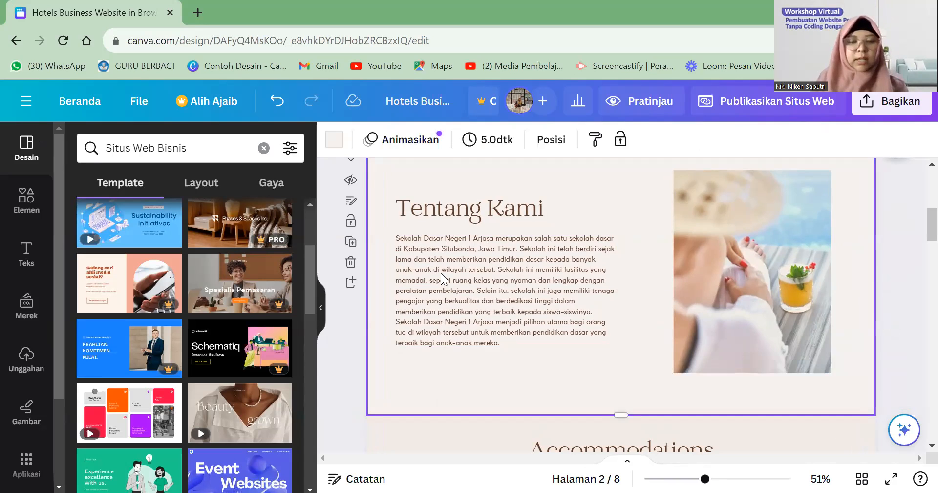
Step: Add the uploaded photo of a woman greeting in the schoolyard to the Accommodations page
scroll(441, 274, "up", 5)
scroll(442, 277, "down", 10)
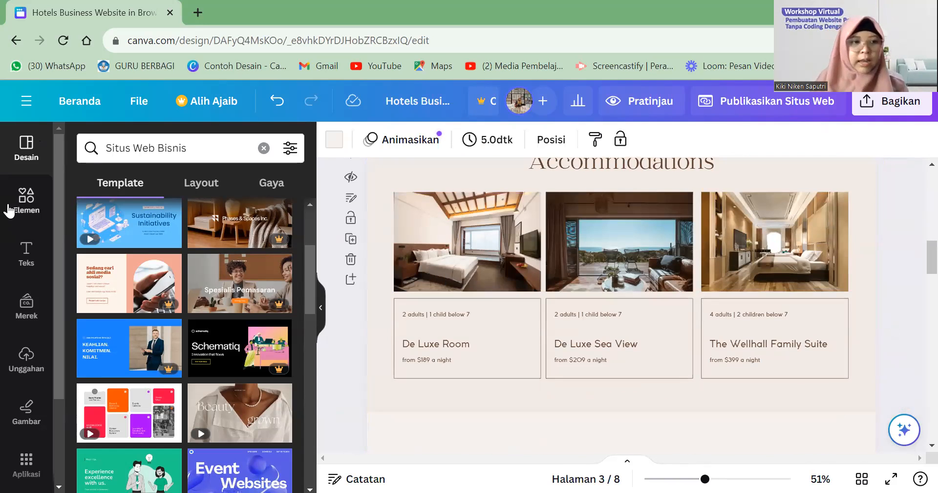
left_click(12, 210)
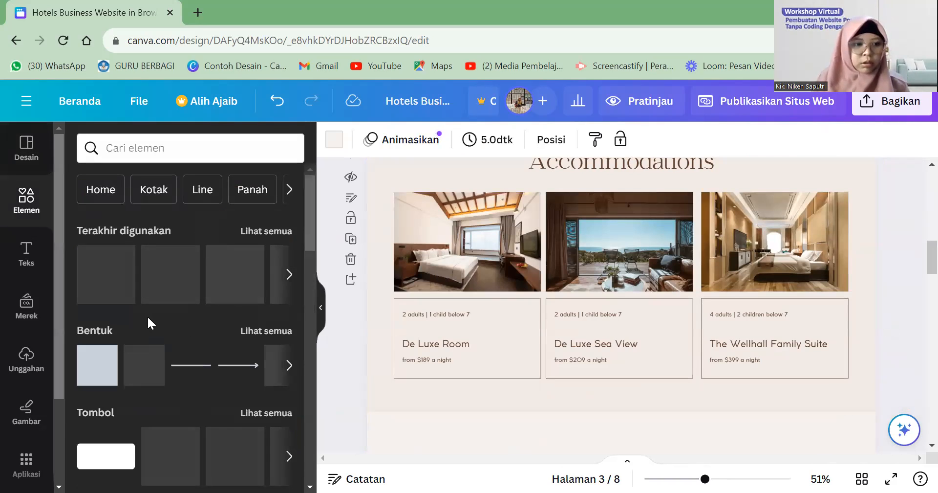
left_click(26, 355)
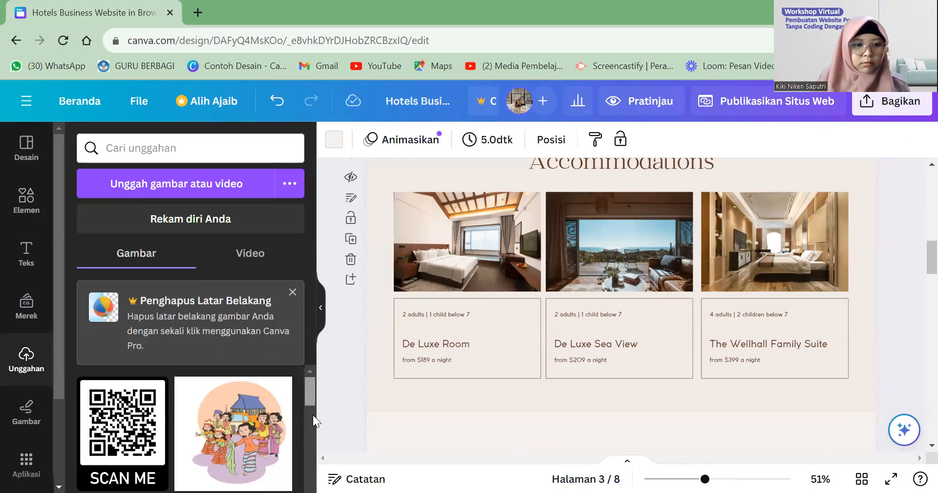
scroll(313, 415, "down", 5)
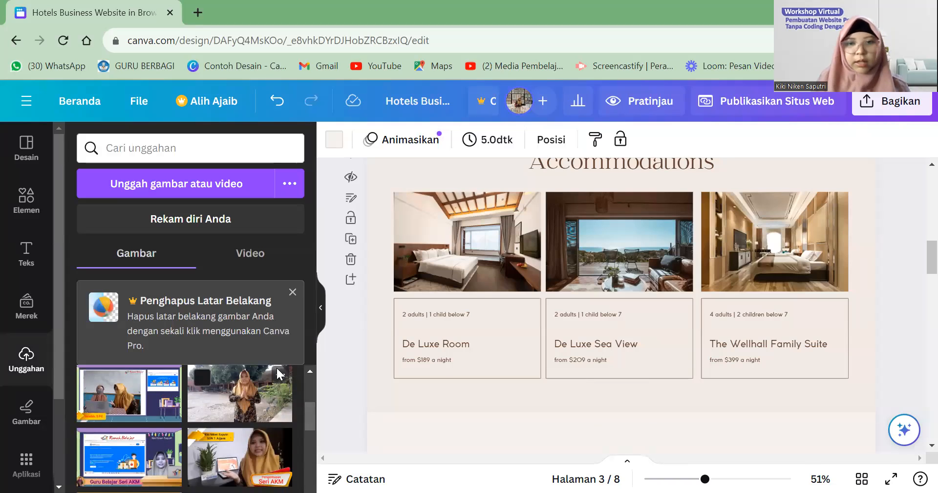
left_click(277, 365)
Step: Try to remove the schoolyard photo's background with Penghapus Latar Belakang, then dismiss the Canva Pro offer
left_click(352, 145)
scroll(156, 284, "down", 3)
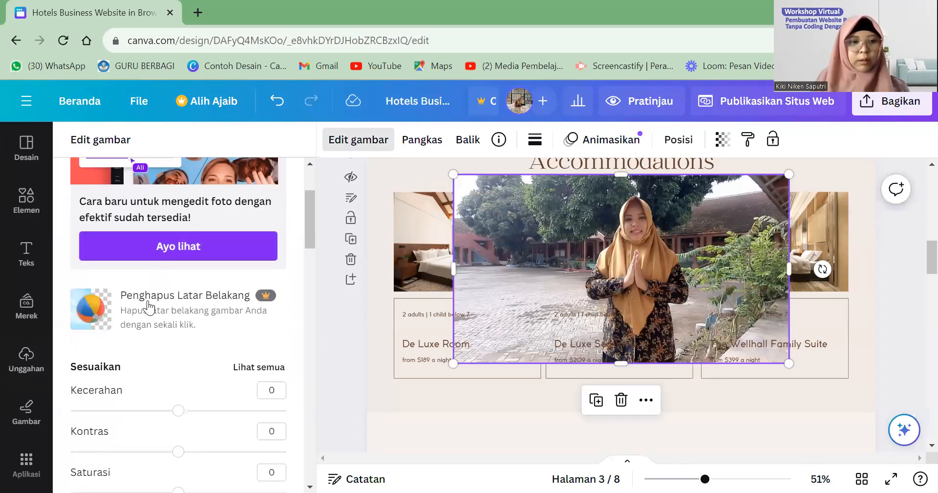
left_click(142, 312)
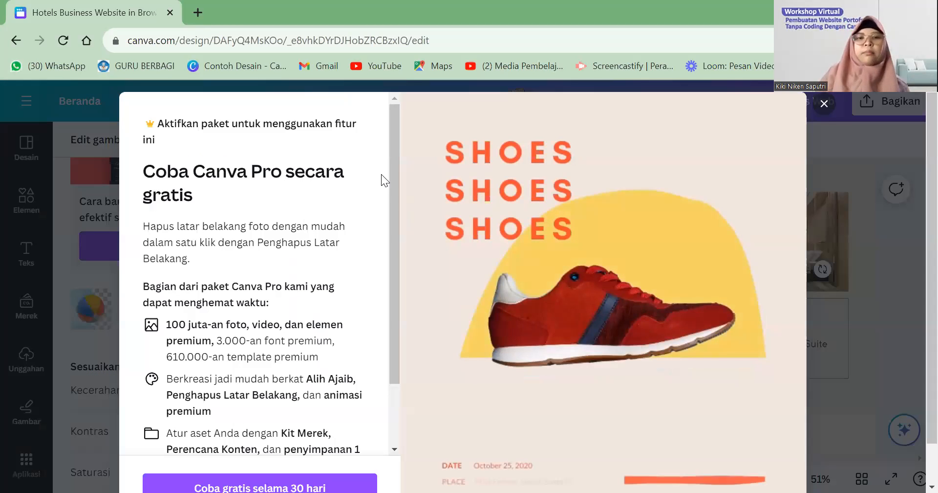
left_click_drag(393, 212, 391, 271)
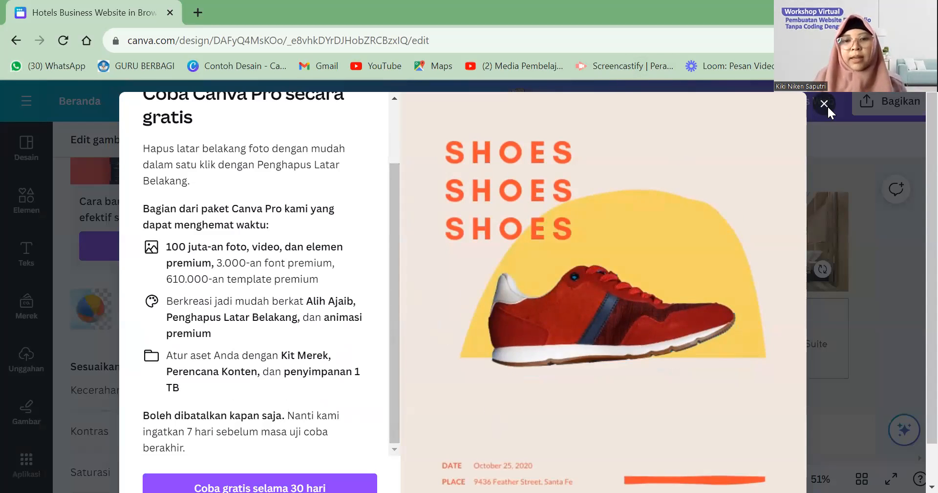
left_click(825, 104)
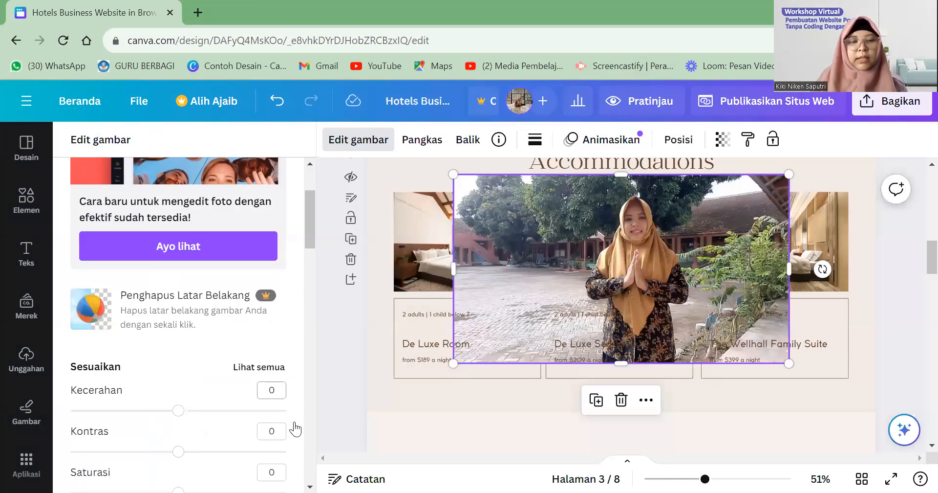
Step: Search Google for "remove bg" in a new browser tab and open the remove.bg website
left_click(195, 14)
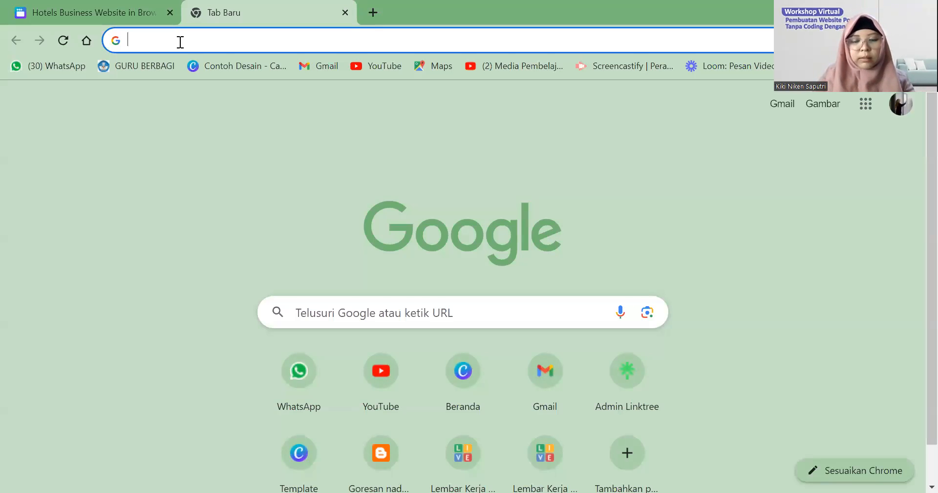
type("remove")
left_click(172, 101)
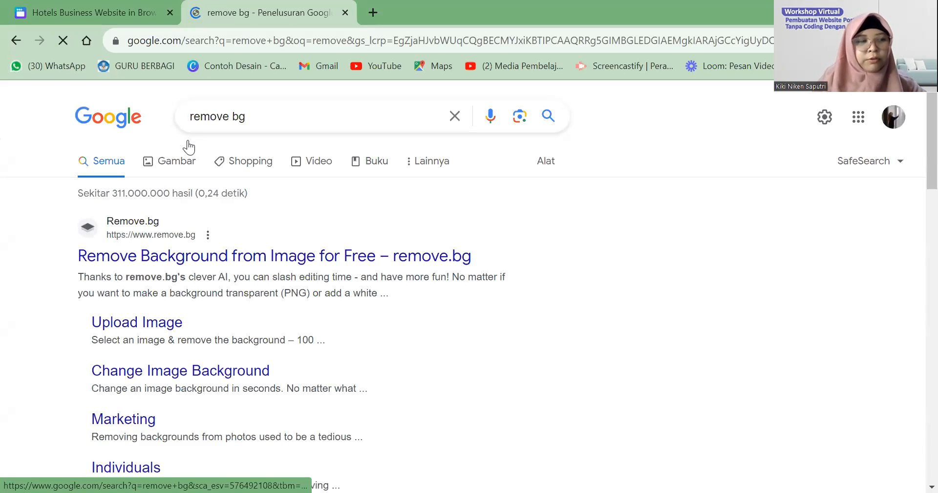
left_click(127, 263)
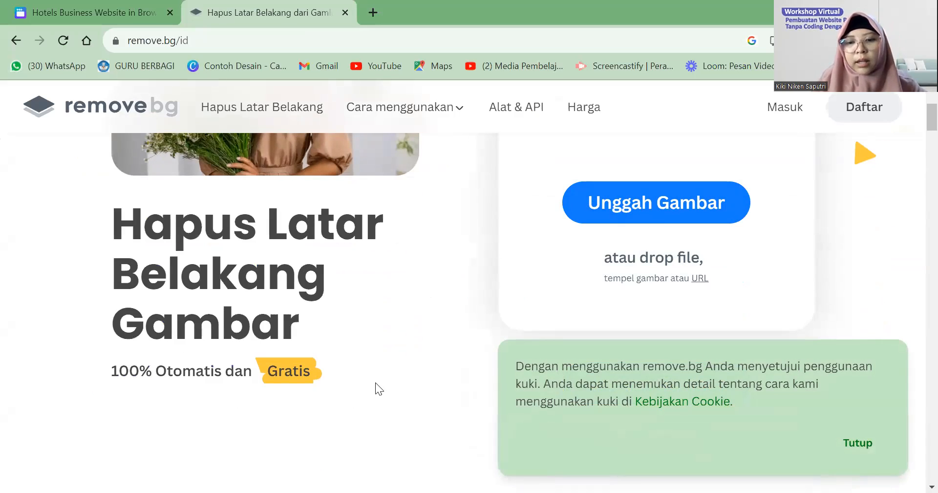
Step: Upload WhatsApp Image 2023-07-15 at 08.34.35 to remove.bg and download the background-free preview image
left_click(654, 215)
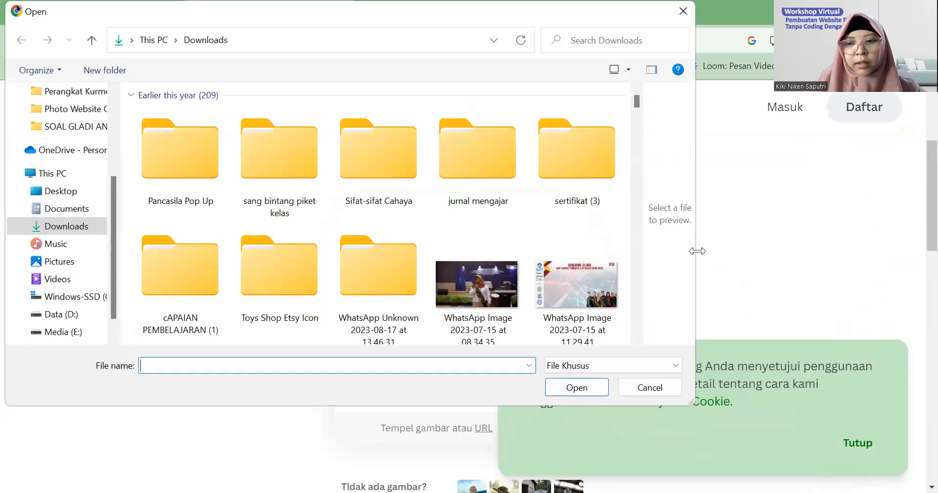
left_click(479, 268)
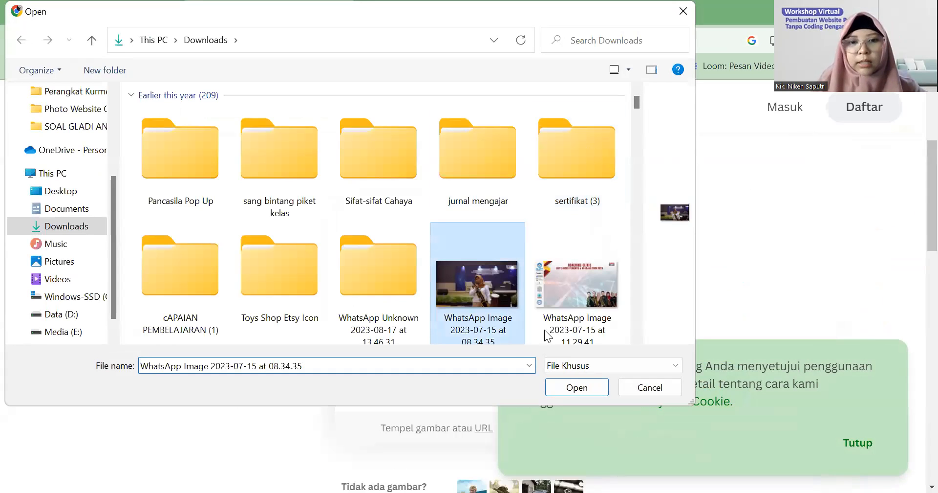
left_click(569, 389)
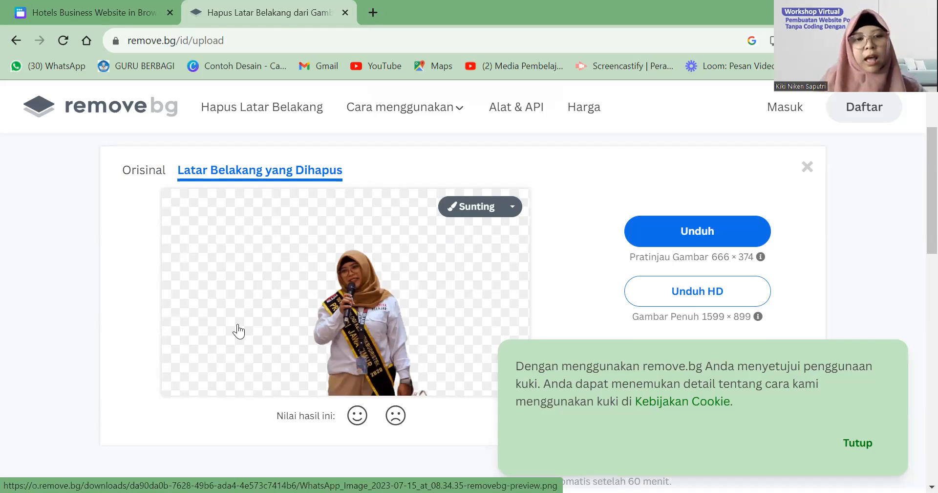
left_click(689, 240)
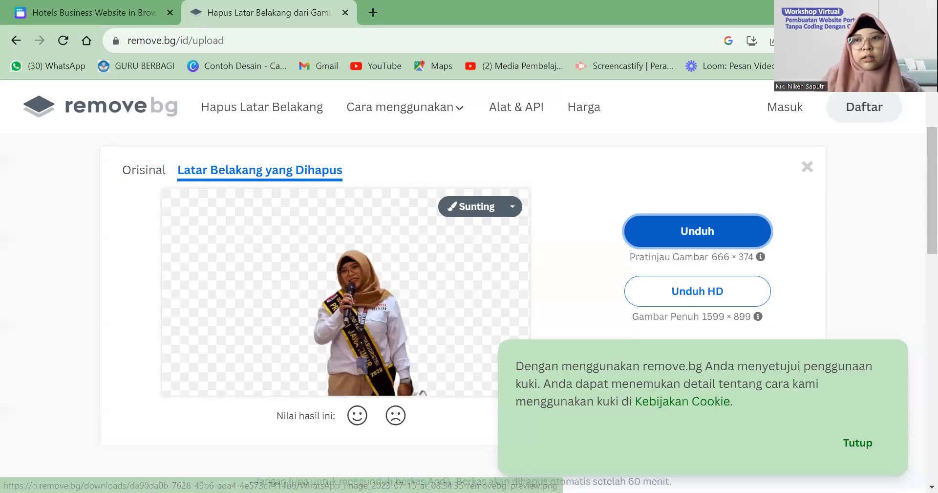
Step: Back in Canva, remove the photo beside Tentang Kami on page 2 and upload WhatsApp_Image_2023-07-15_at_08.34.35-removebg-preview
left_click(39, 10)
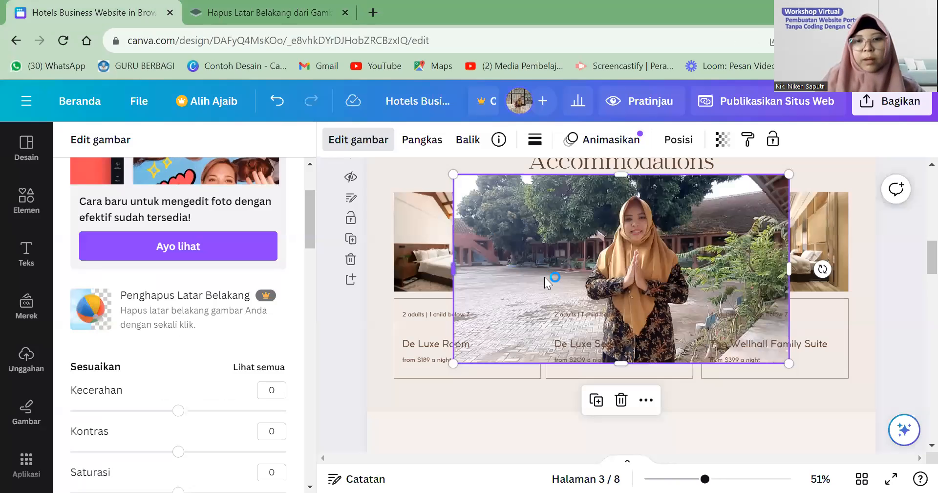
scroll(544, 276, "up", 10)
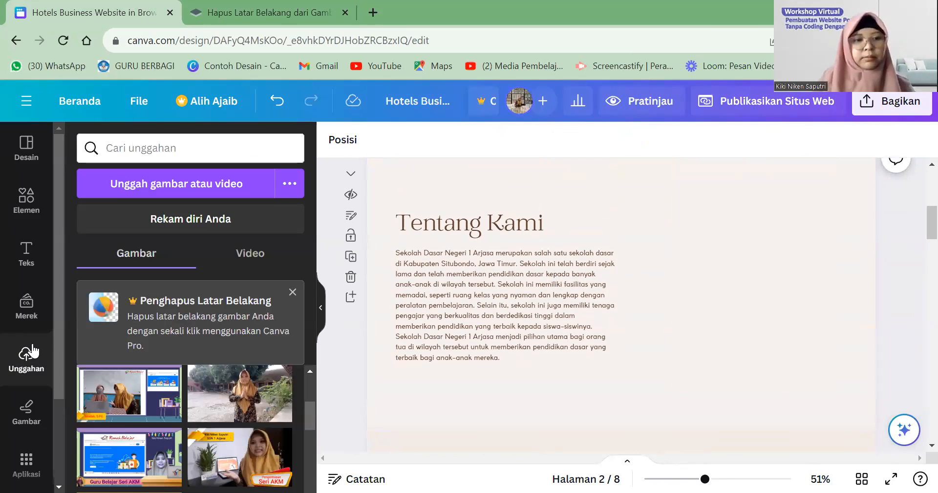
left_click(156, 186)
left_click_drag(635, 100, 653, 329)
left_click(379, 264)
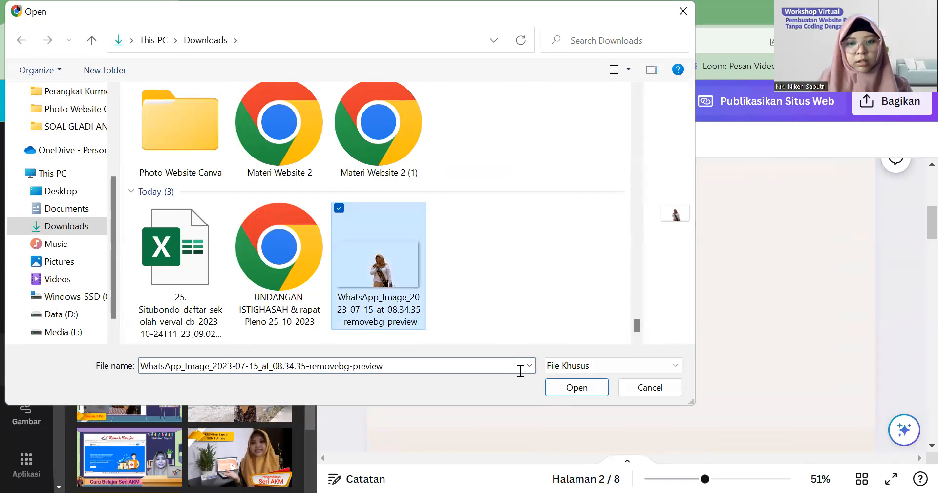
left_click(557, 390)
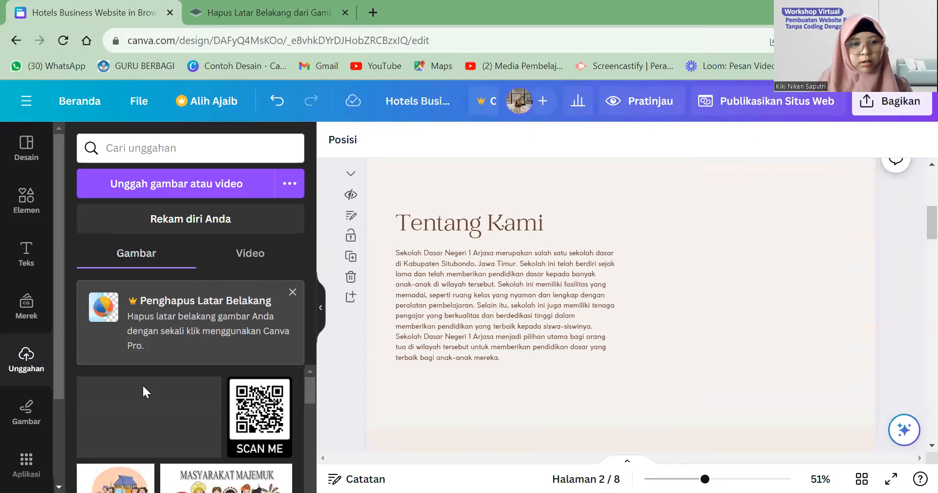
Step: Add the uploaded background-free photo to page 2 and crop the empty areas from both of its sides
scroll(140, 421, "down", 1)
left_click(144, 386)
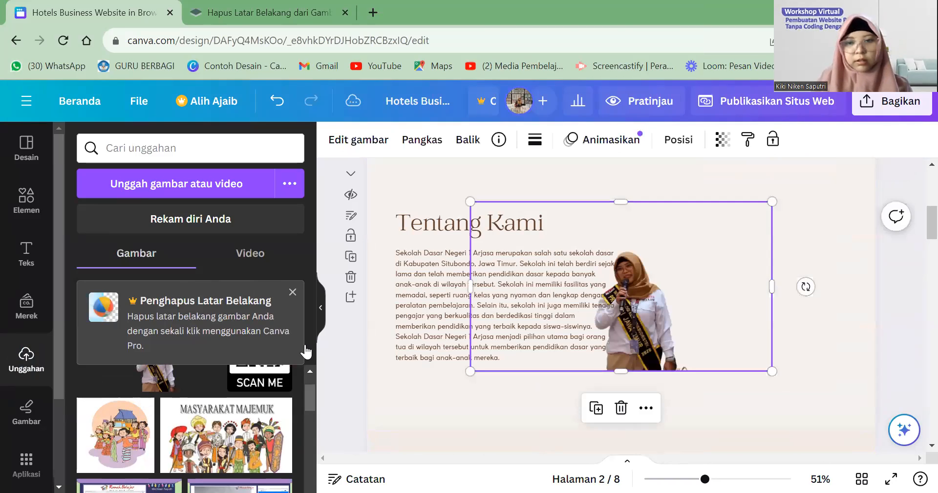
left_click_drag(770, 257, 806, 256)
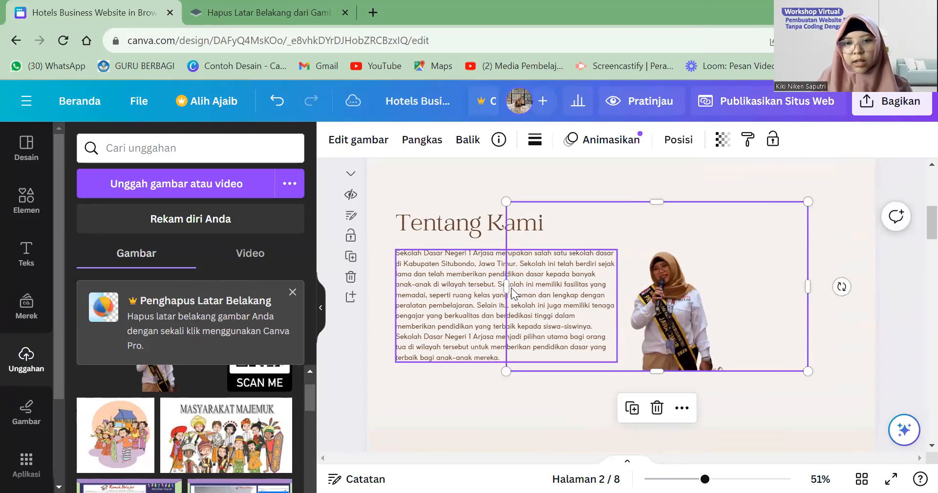
left_click_drag(539, 282, 617, 288)
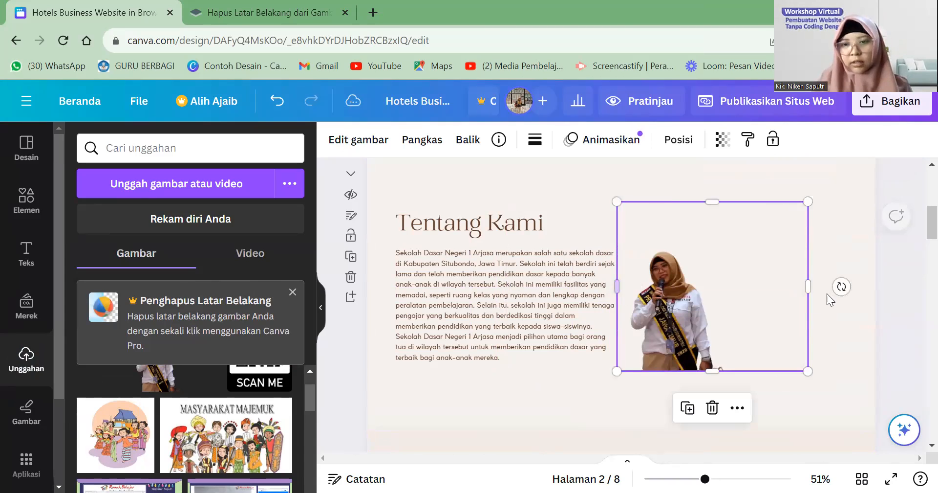
left_click_drag(809, 282, 760, 229)
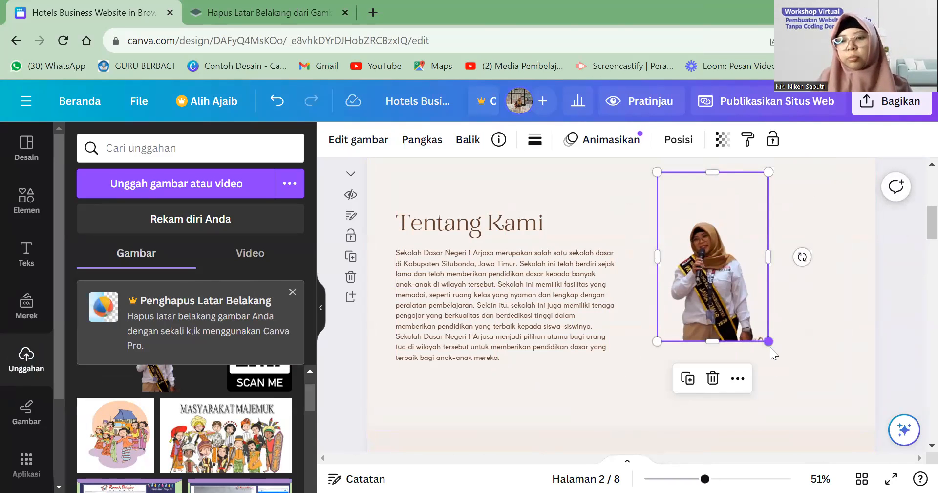
Step: Enlarge the photo, position it beside the Tentang Kami text and crop the empty area above the woman's head
left_click_drag(808, 361, 855, 397)
left_click_drag(731, 350, 756, 282)
left_click(895, 326)
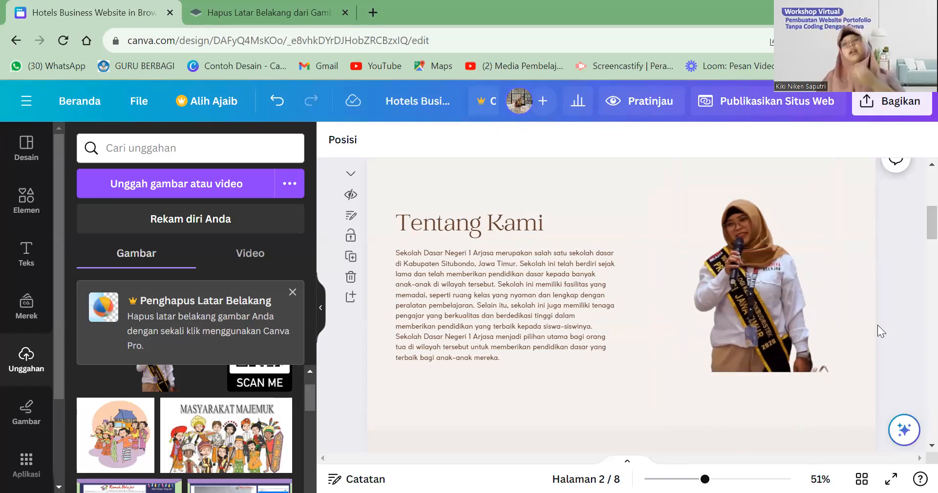
left_click(827, 323)
scroll(775, 235, "up", 2)
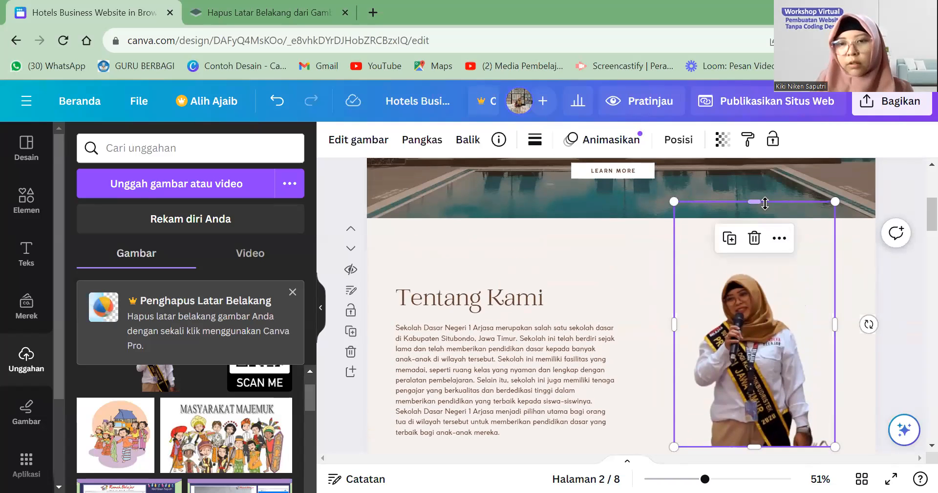
left_click_drag(754, 229, 754, 286)
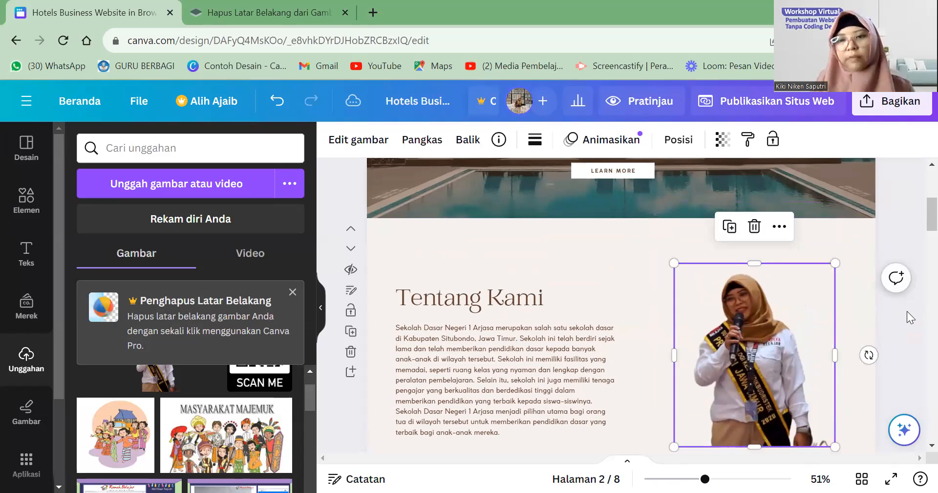
left_click(907, 311)
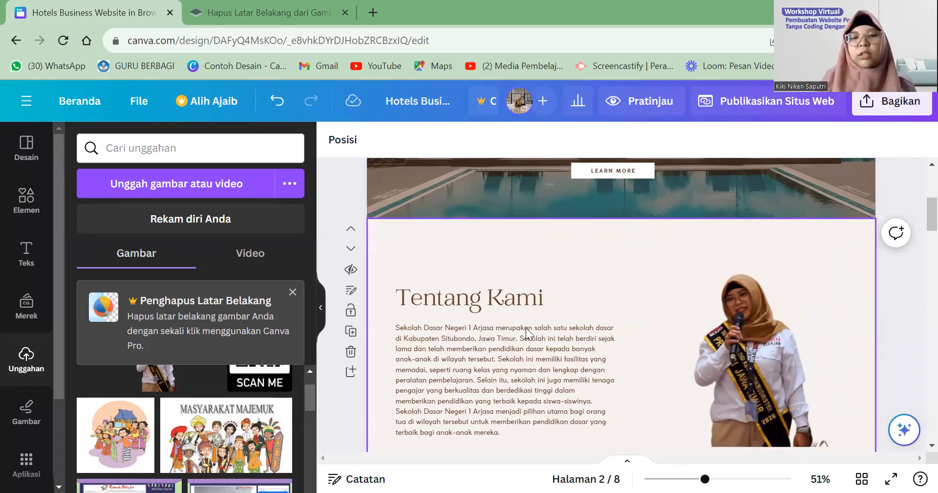
Step: Delete all the text in the paragraph under Tentang Kami, keeping its text box
scroll(534, 342, "down", 2)
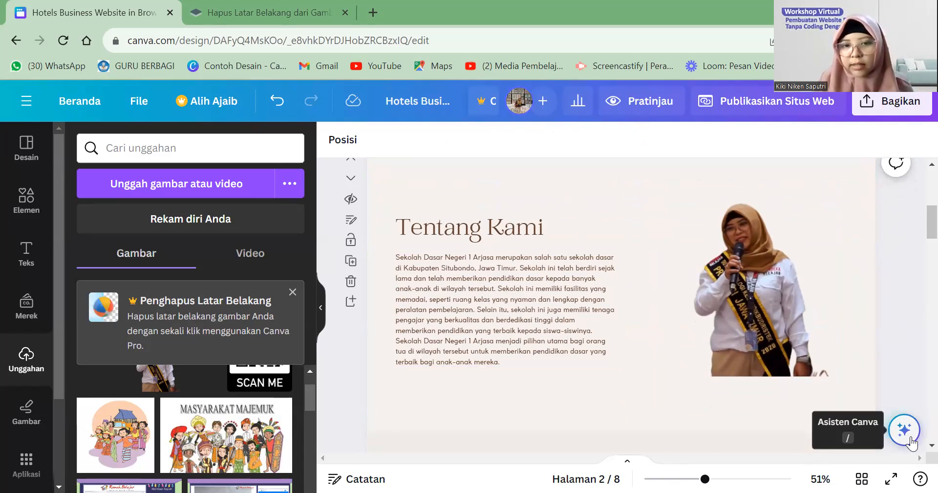
left_click(904, 429)
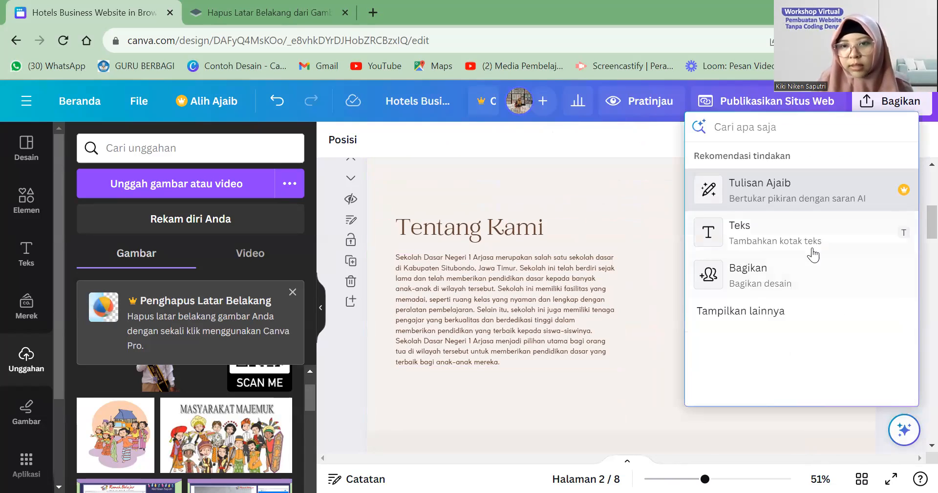
left_click(530, 300)
triple_click(529, 301)
key("BackSpace")
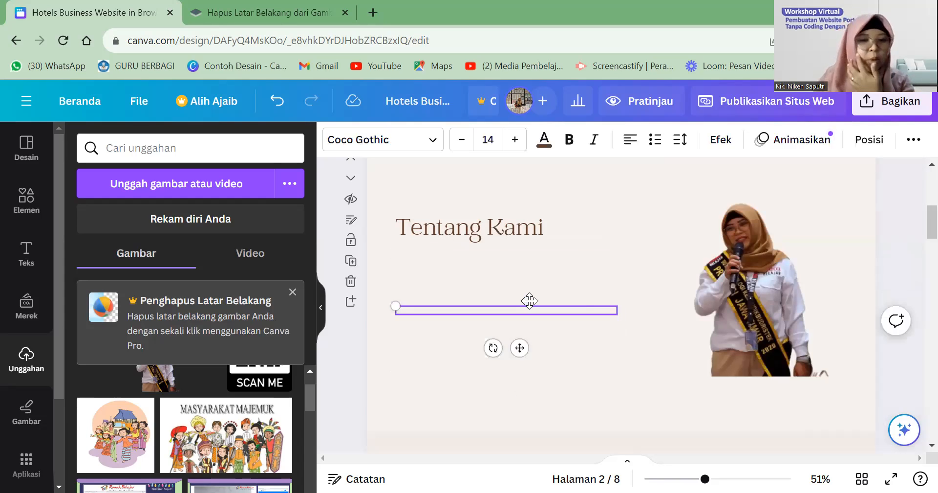
Step: Generate text in the empty box with Edit dengan Tulisan Ajaib from the prompt "langkah-langkah membuat website canva"
scroll(452, 305, "up", 2)
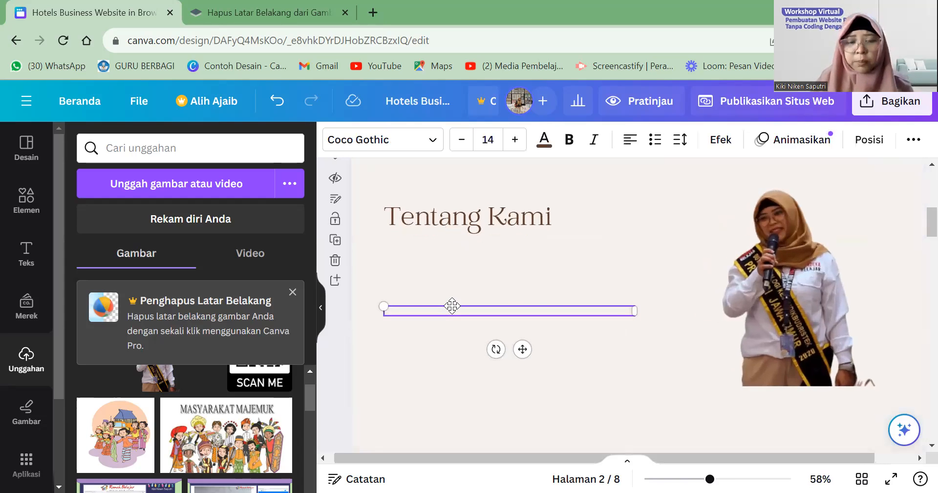
left_click(905, 436)
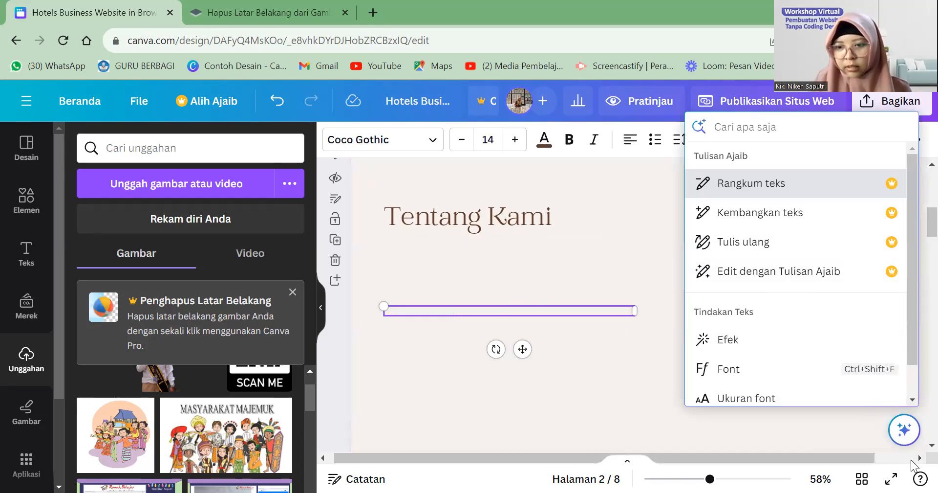
left_click(768, 273)
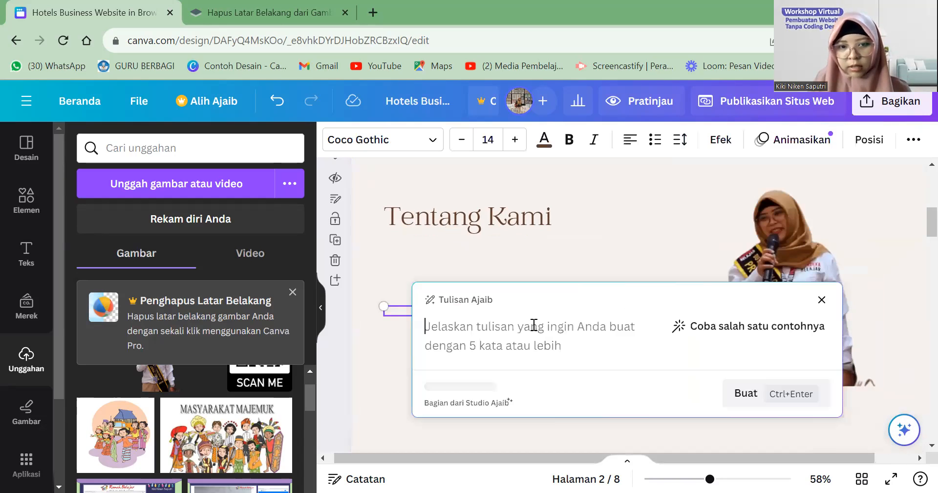
type("I")
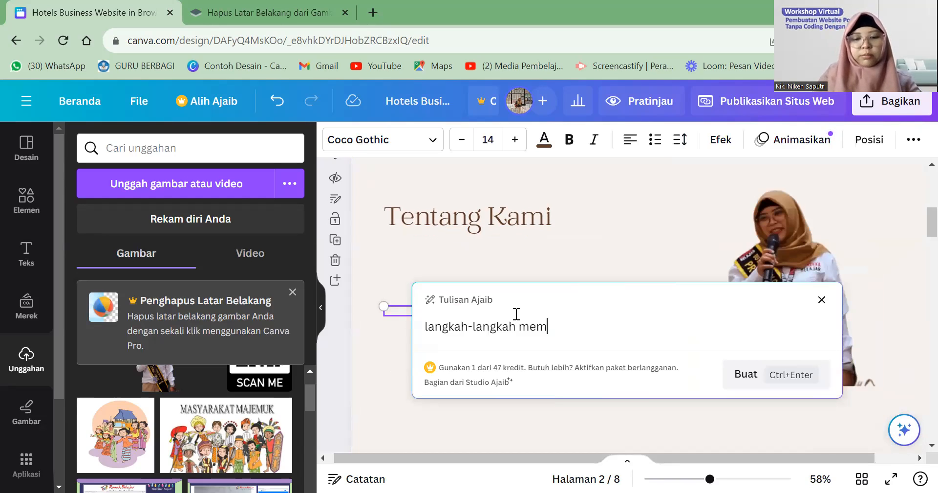
type("angkah-langkah membuat website canva")
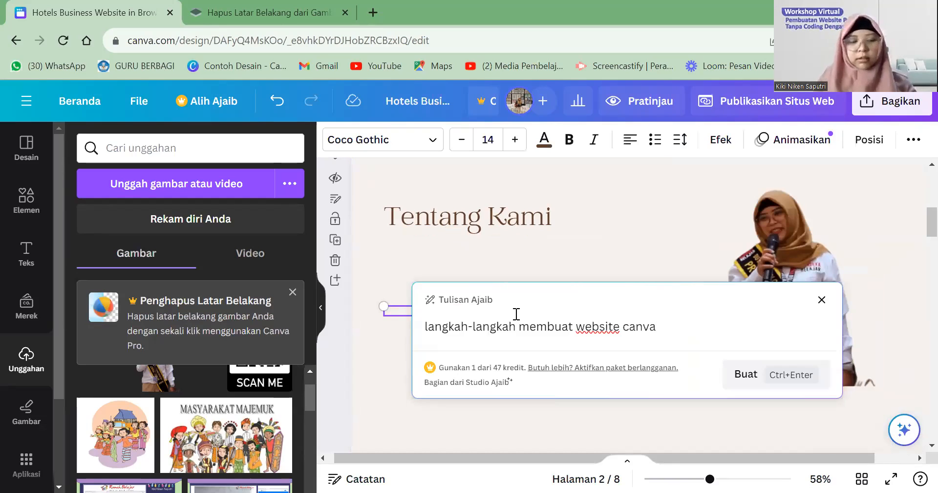
key("ctrl+Return")
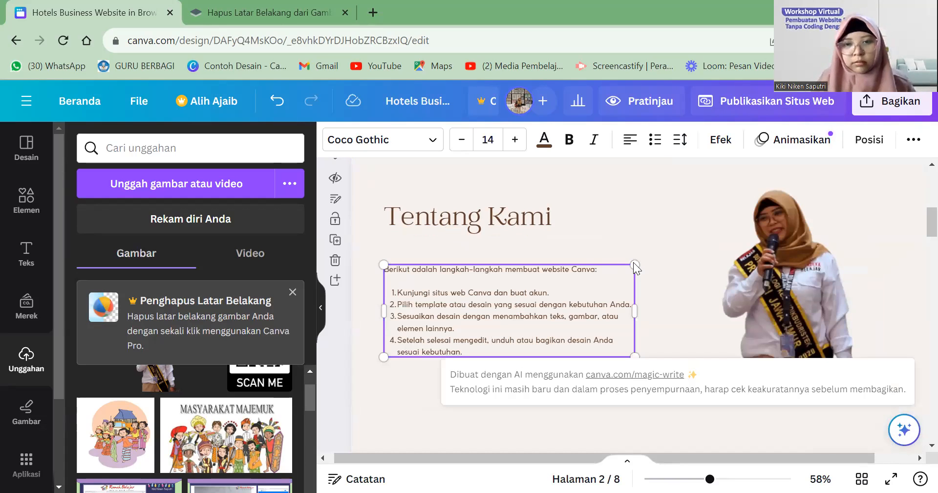
Step: Move the generated text box up, closer to the Tentang Kami heading
left_click(666, 278)
left_click(529, 275)
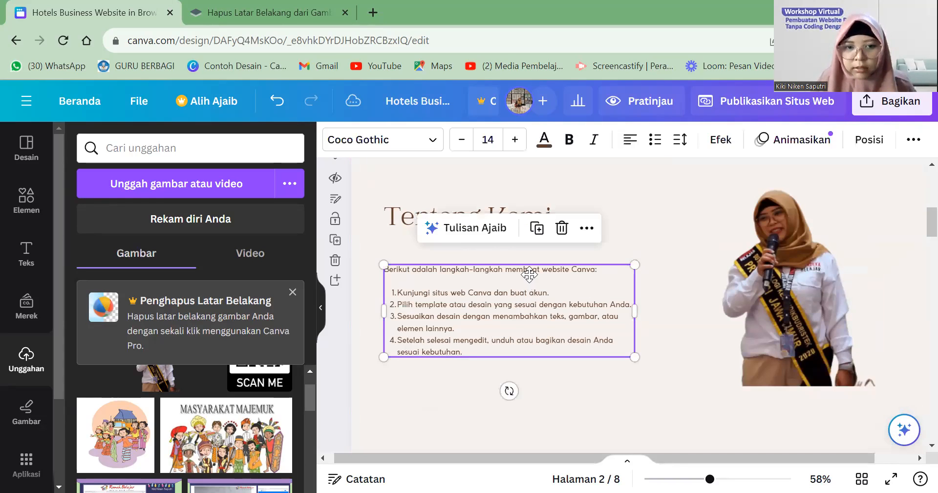
key("ctrl+z")
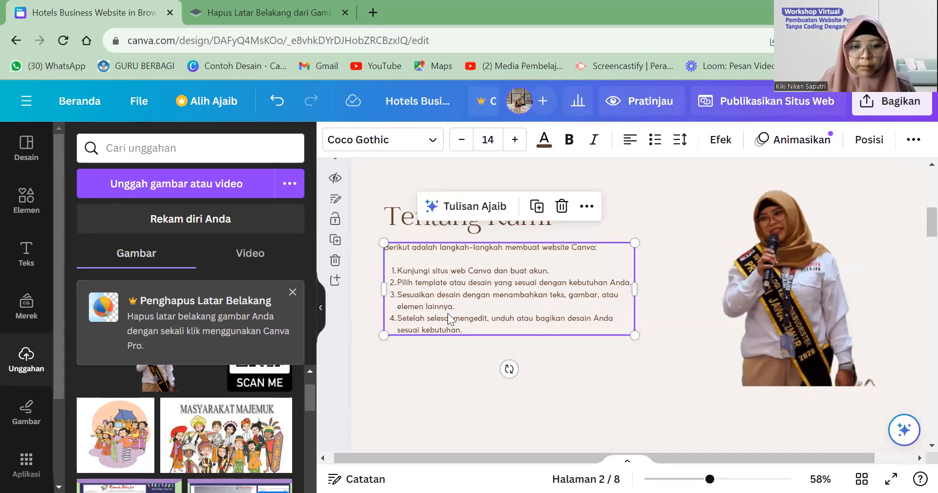
Step: Extend the generated list of website steps with the Tulisan Ajaib option Lanjutkan menulis
scroll(447, 313, "up", 1)
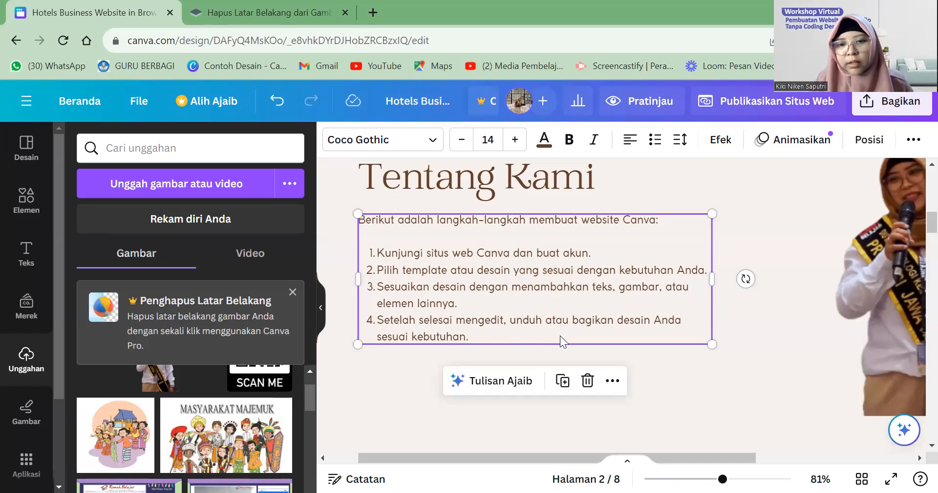
scroll(594, 343, "down", 5)
scroll(593, 343, "down", 1)
scroll(593, 343, "up", 2)
scroll(537, 332, "down", 1)
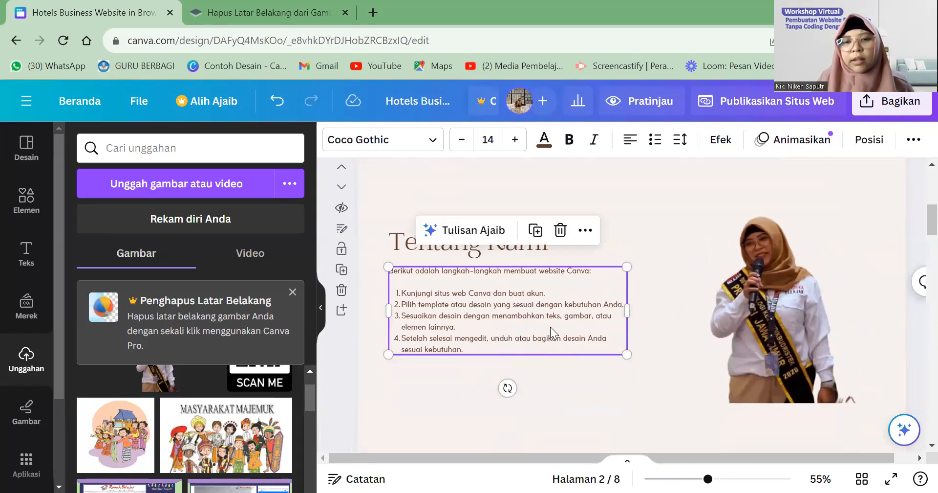
left_click(489, 240)
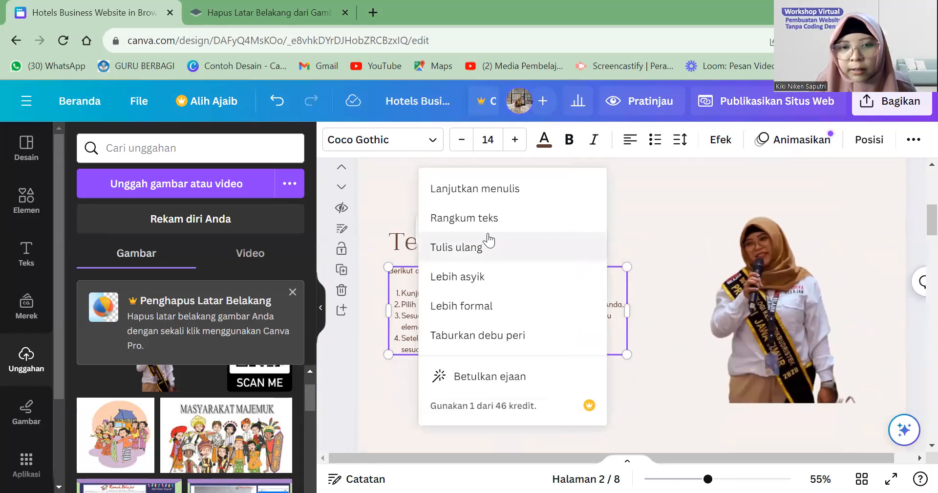
left_click(476, 188)
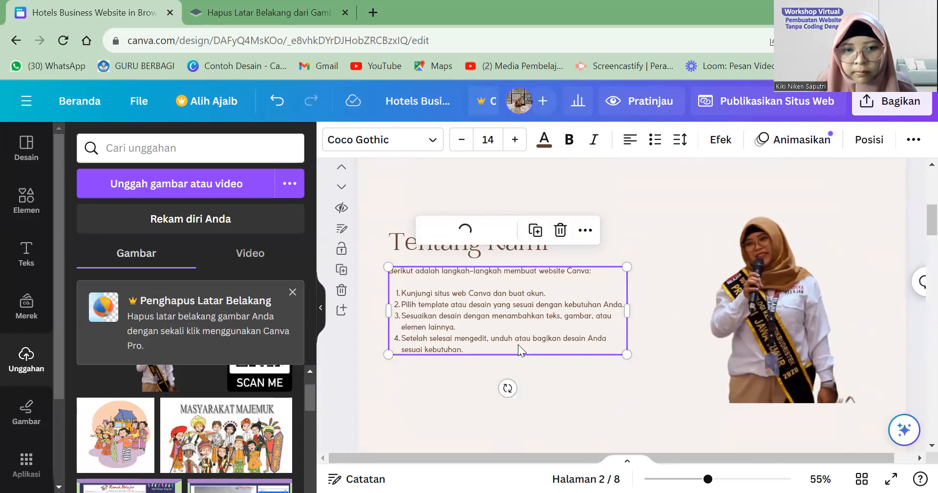
Step: Reposition and widen the list's text box, and delete the empty list item 5
left_click_drag(522, 321, 526, 376)
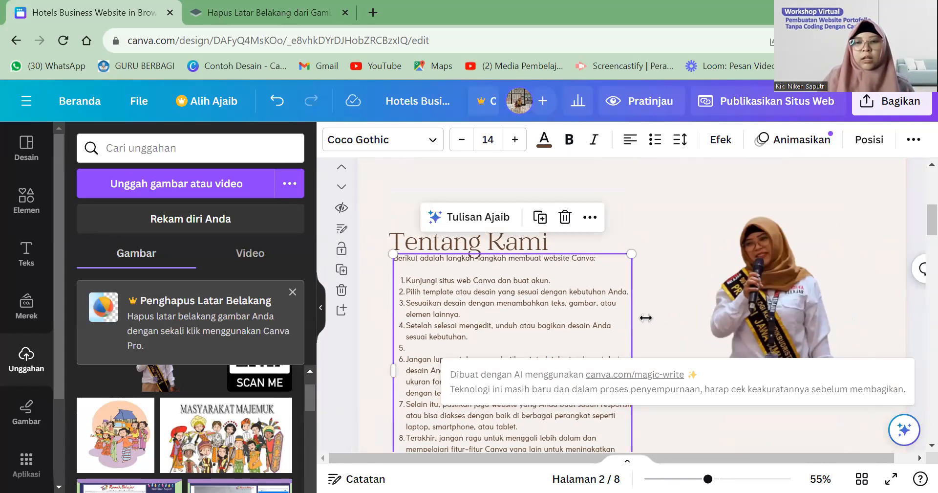
left_click_drag(653, 318, 649, 315)
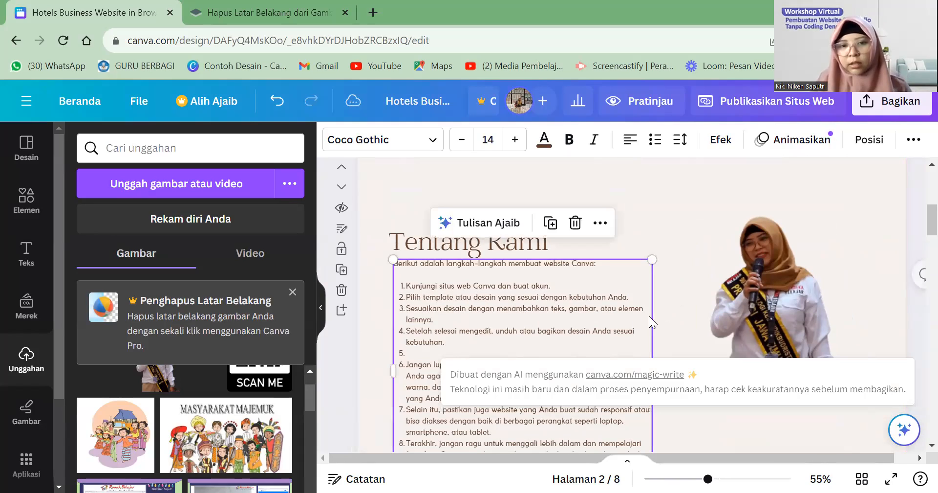
left_click(501, 349)
key("Delete")
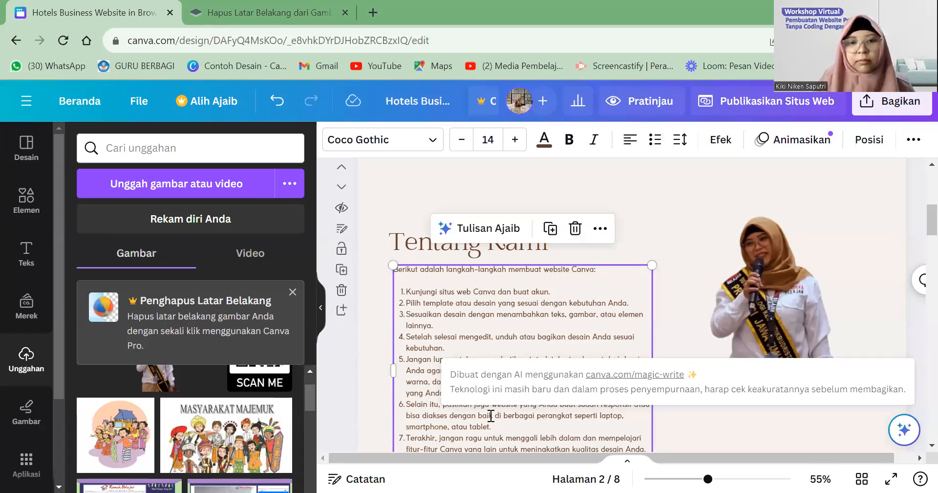
scroll(601, 313, "down", 2)
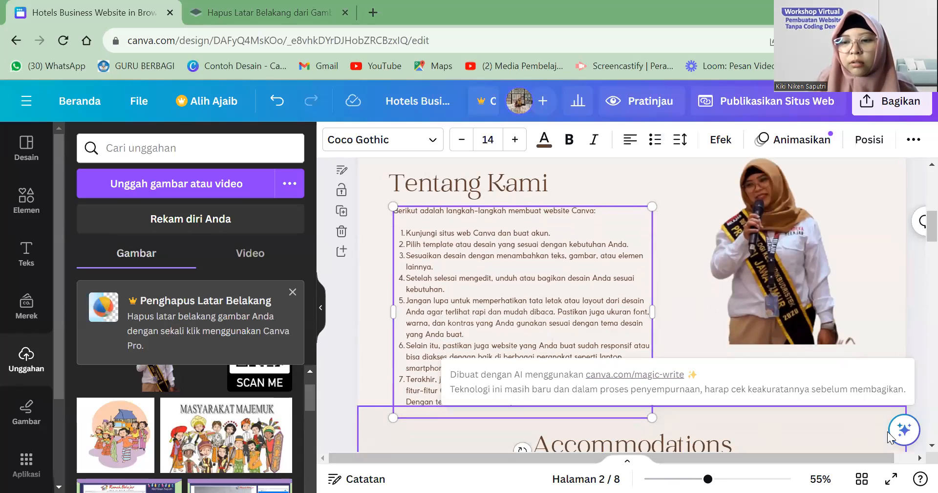
left_click(904, 435)
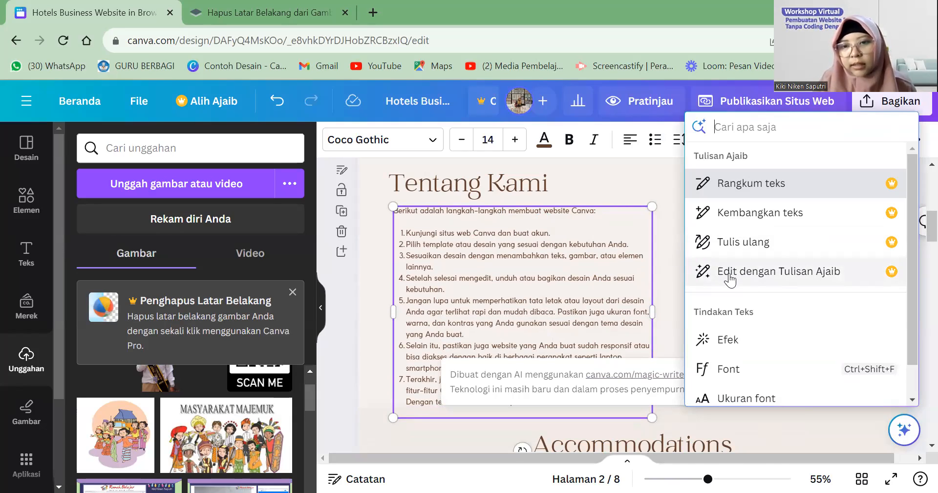
left_click(729, 277)
left_click(601, 380)
key("ctrl+a")
key("BackSpace")
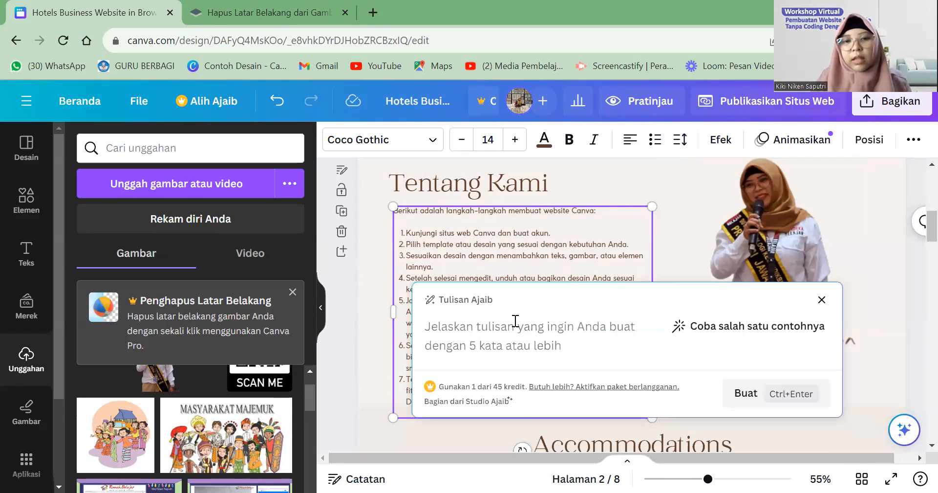
type("langk")
type("ah")
type("-langka")
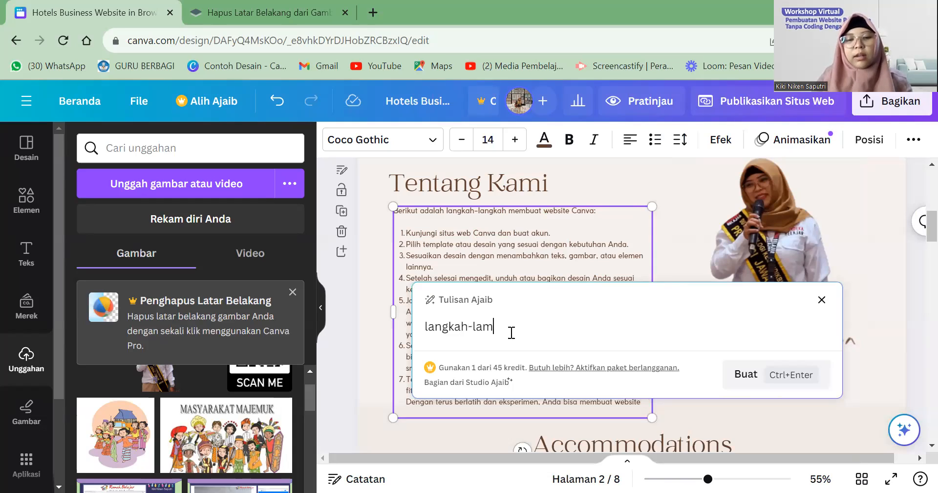
key("BackSpace")
key("BackSpace")
key("BackSpace")
key("BackSpace")
type("ngkah")
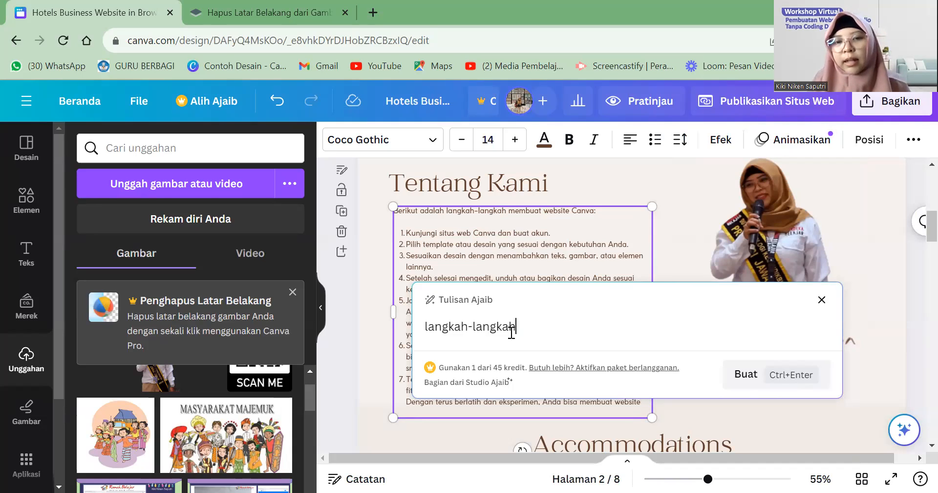
left_click(823, 301)
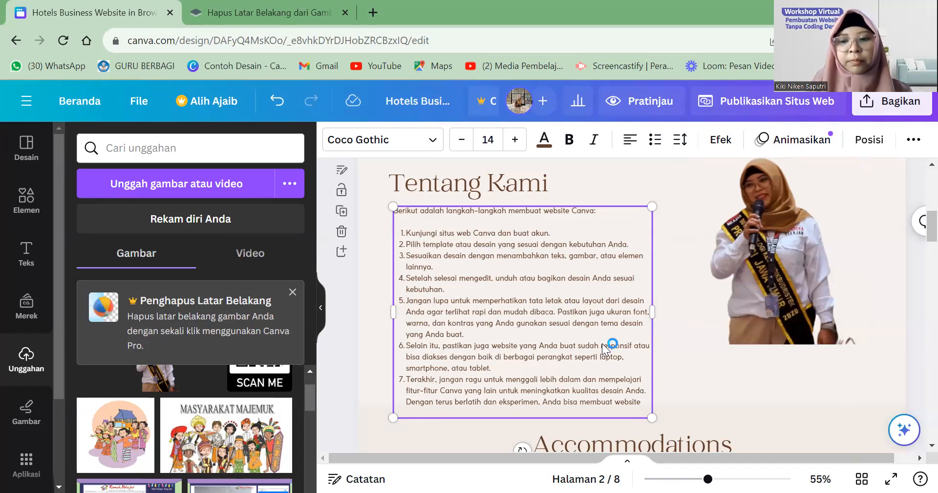
Step: Widen the list's text box further and shift it slightly so it fits under the Tentang Kami heading
scroll(658, 376, "down", 1)
scroll(659, 375, "down", 1)
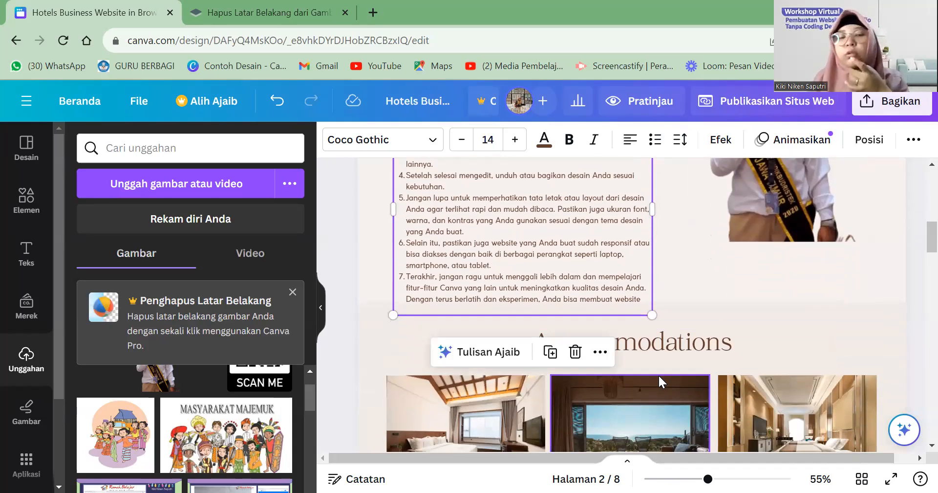
left_click_drag(657, 219, 675, 210)
scroll(679, 259, "up", 2)
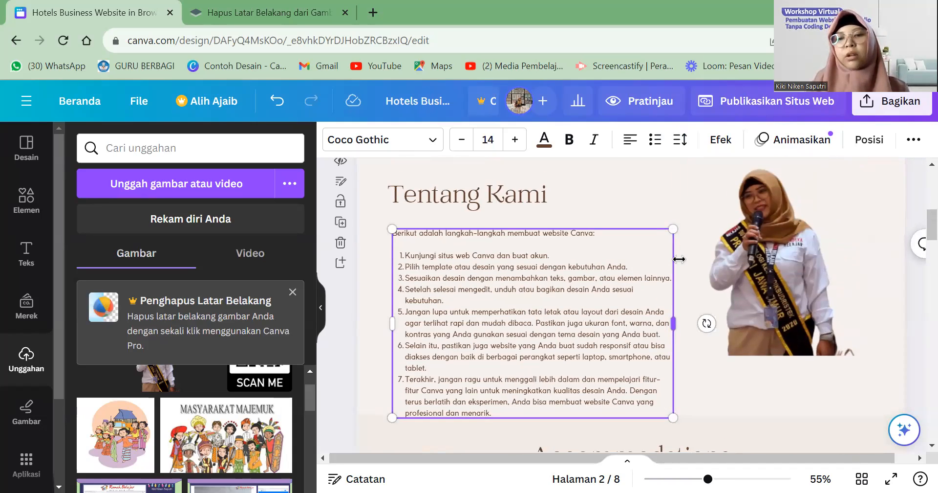
left_click_drag(572, 270, 567, 262)
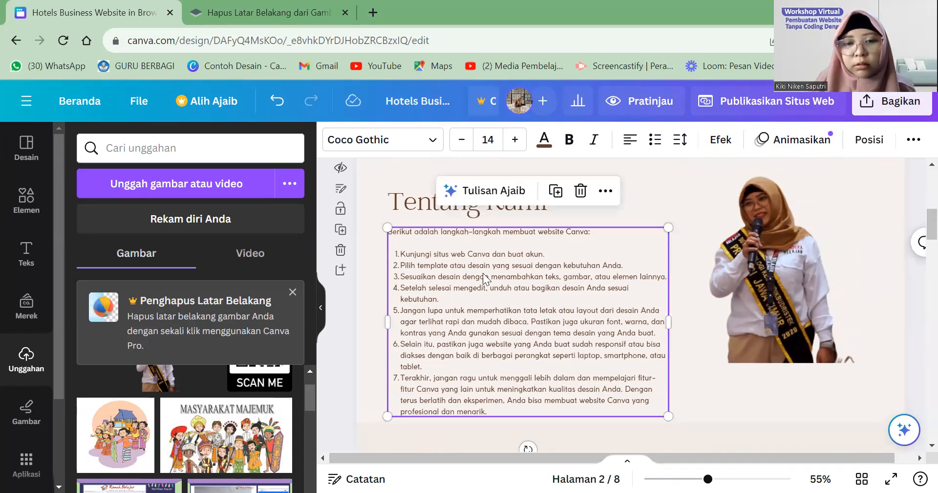
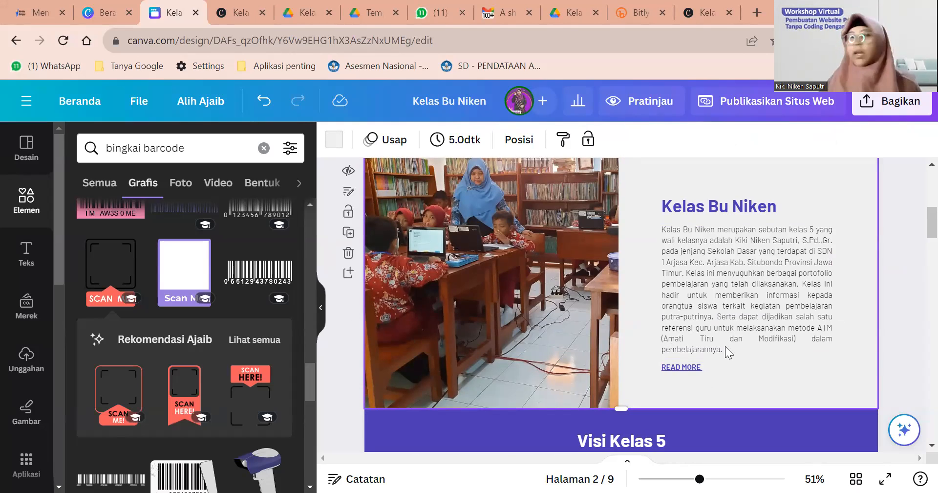
Step: Find the class-description presentation among the recent designs on the Canva home page and open it
left_click(98, 10)
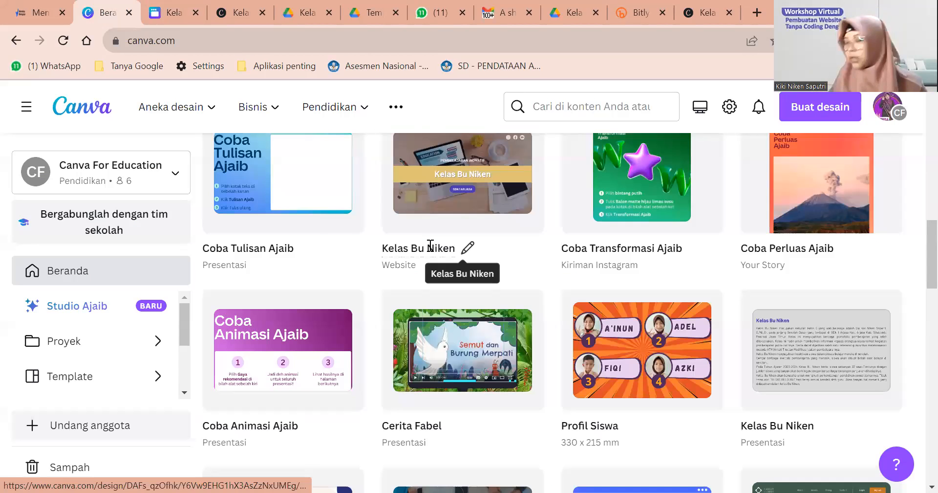
scroll(430, 244, "down", 2)
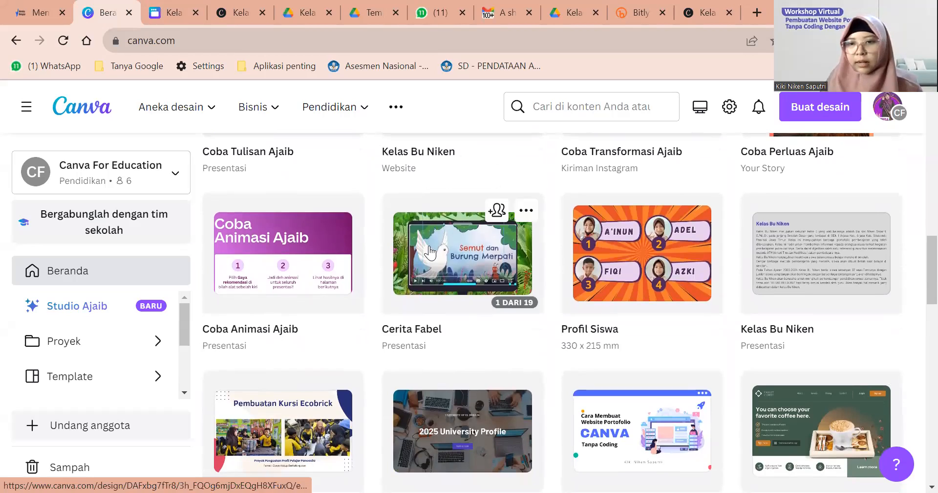
left_click(790, 259)
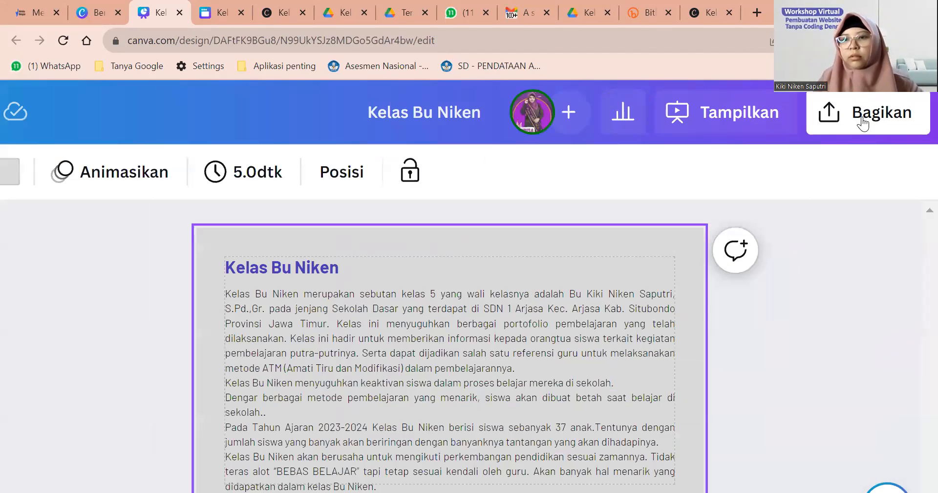
Step: Copy the presentation's view-only link using the sharing option Tautan hanya lihat
left_click(861, 119)
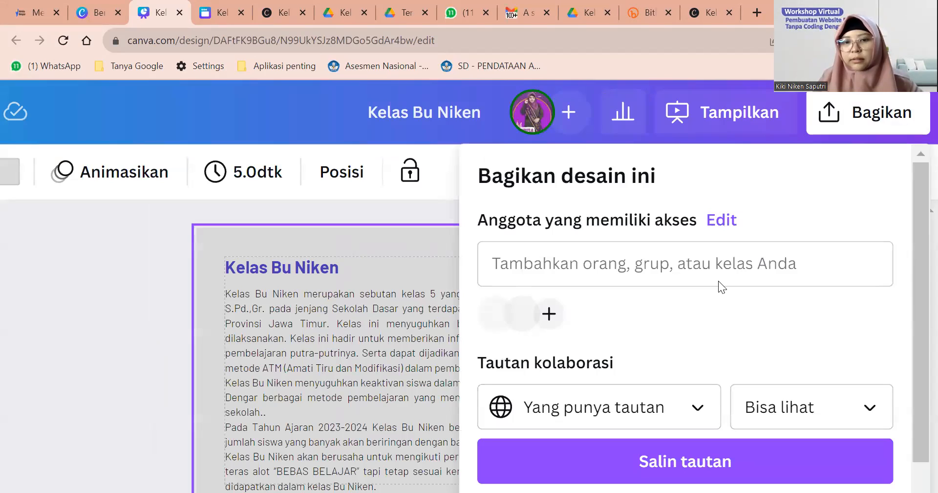
scroll(718, 280, "down", 1)
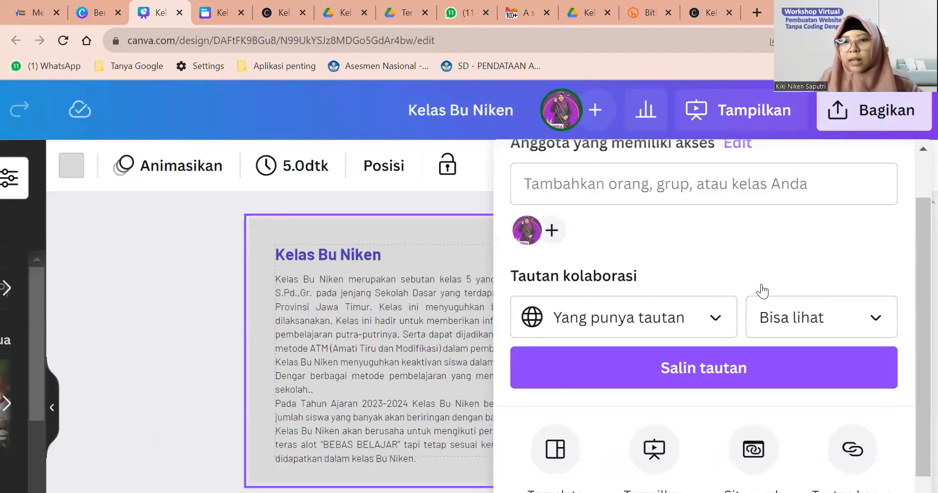
key("ctrl+minus")
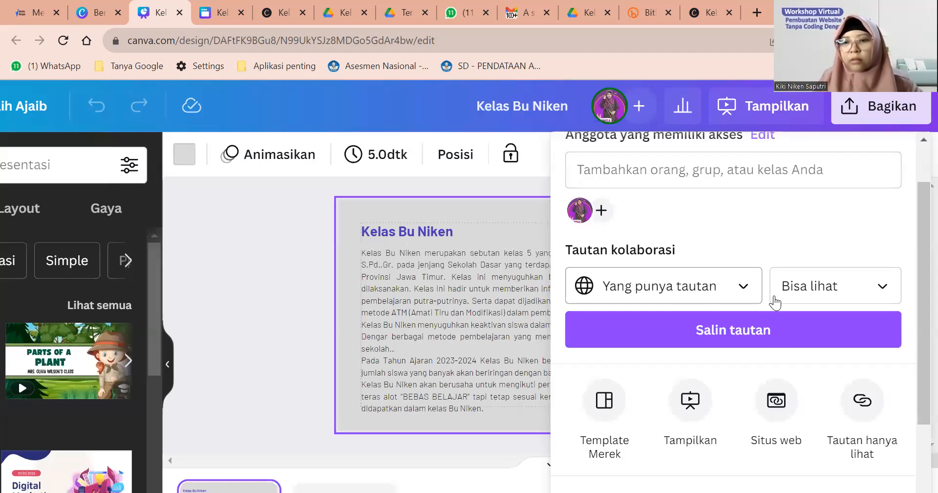
scroll(774, 302, "down", 1)
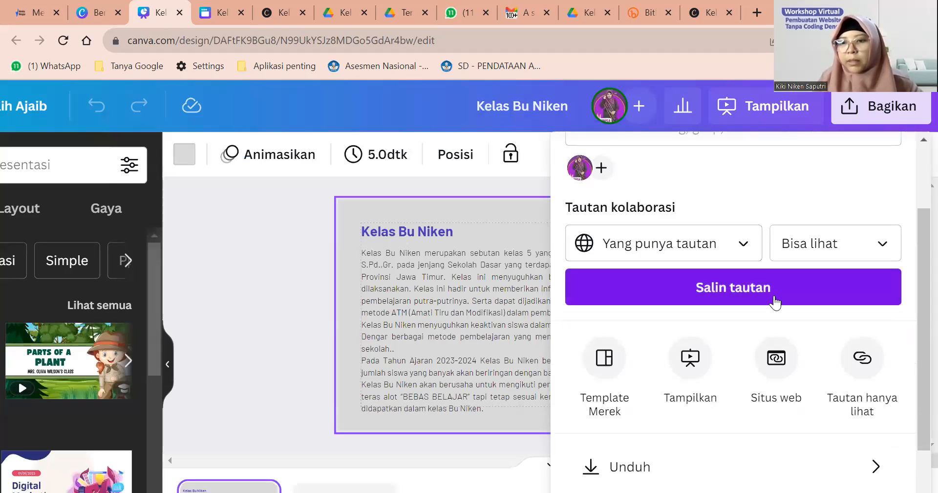
scroll(864, 287, "down", 2)
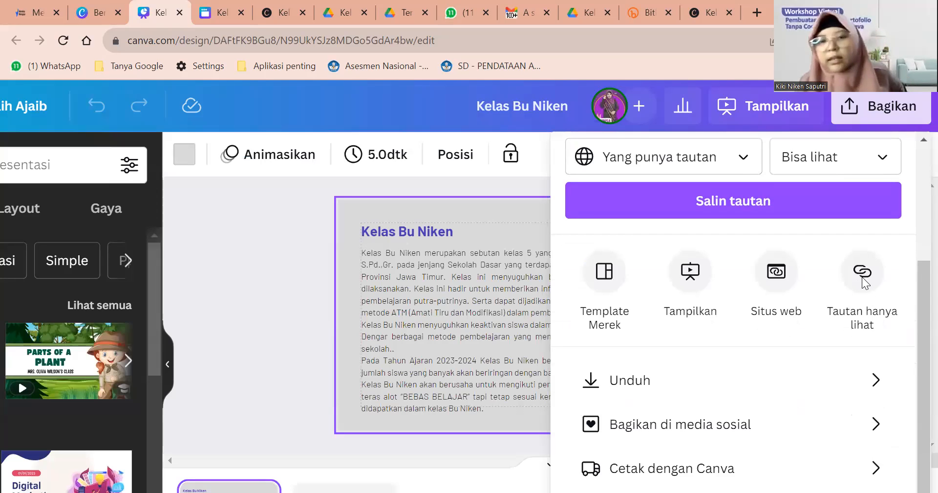
left_click(863, 277)
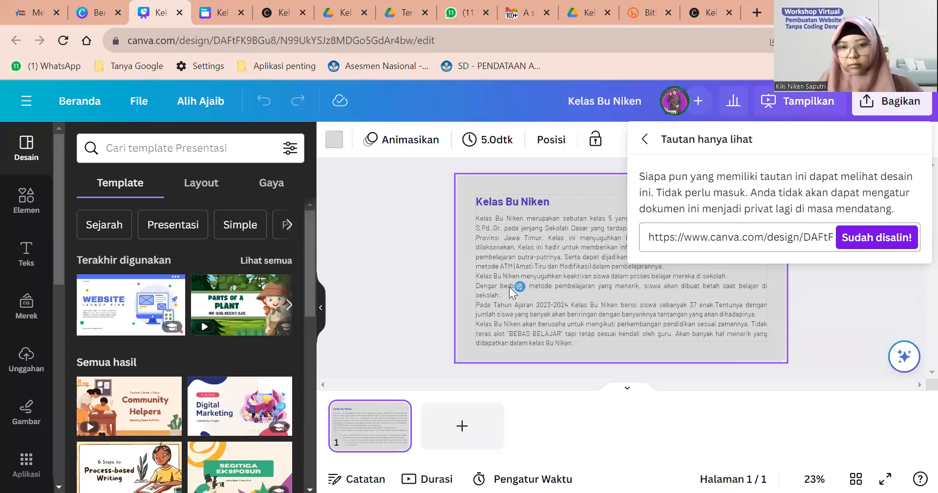
Step: Replace the link of the READ MORE text on page 2 of the class website with the copied presentation link
key("ctrl+Tab")
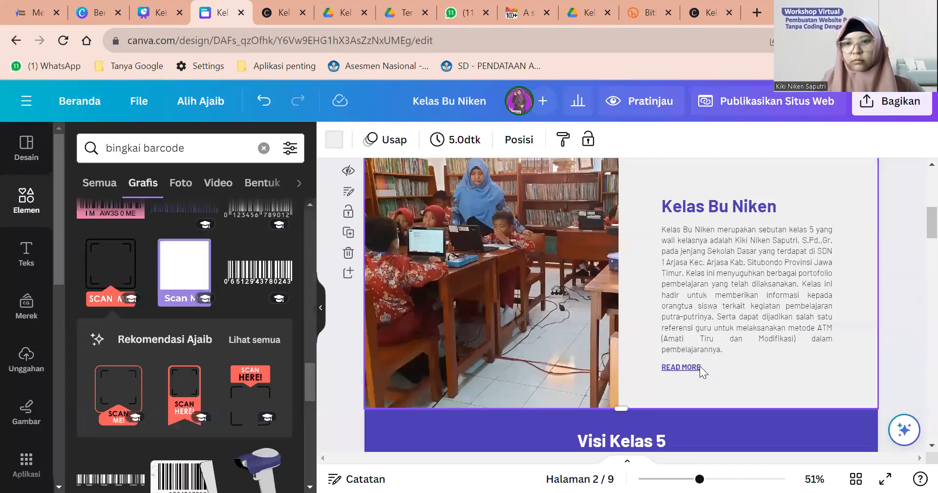
scroll(699, 365, "up", 4)
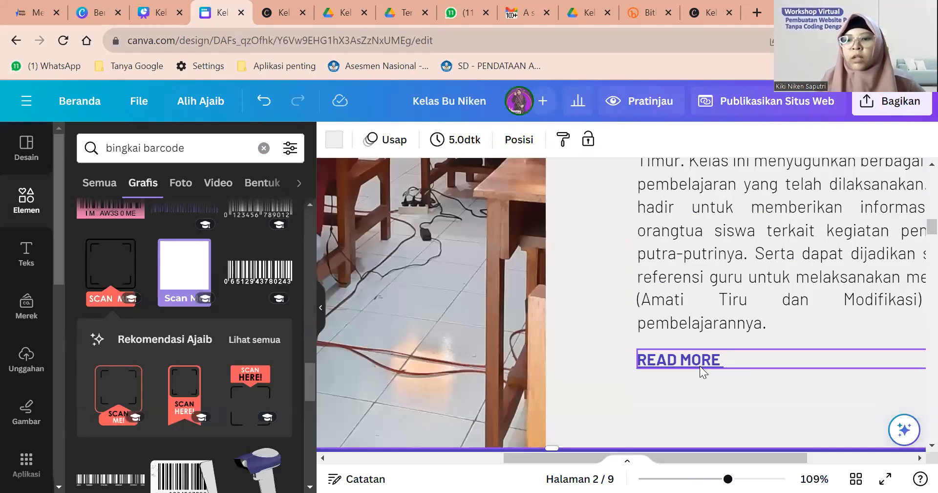
left_click(812, 321)
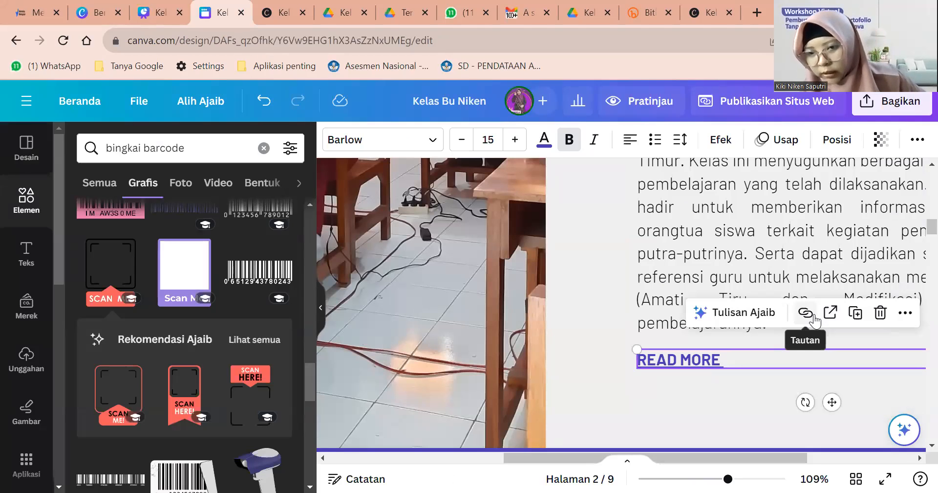
scroll(809, 319, "down", 1)
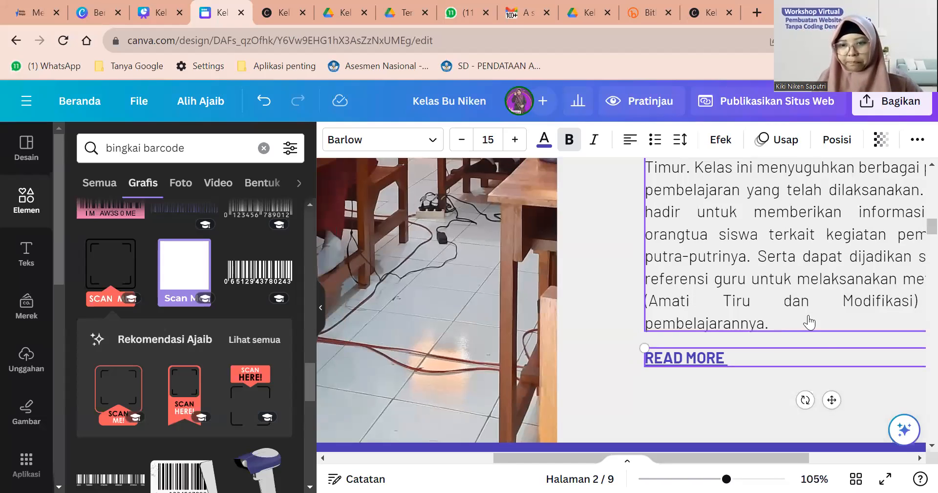
key("ctrl+k")
triple_click(766, 375)
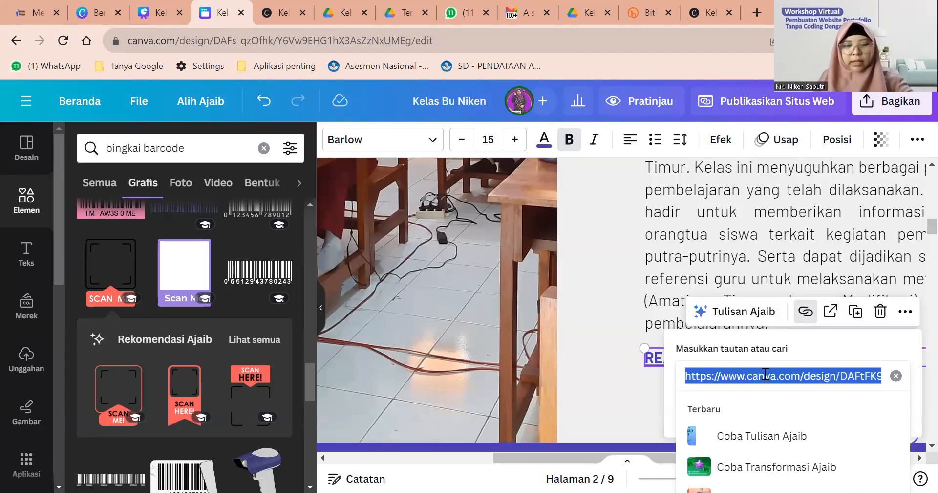
key("ctrl+v")
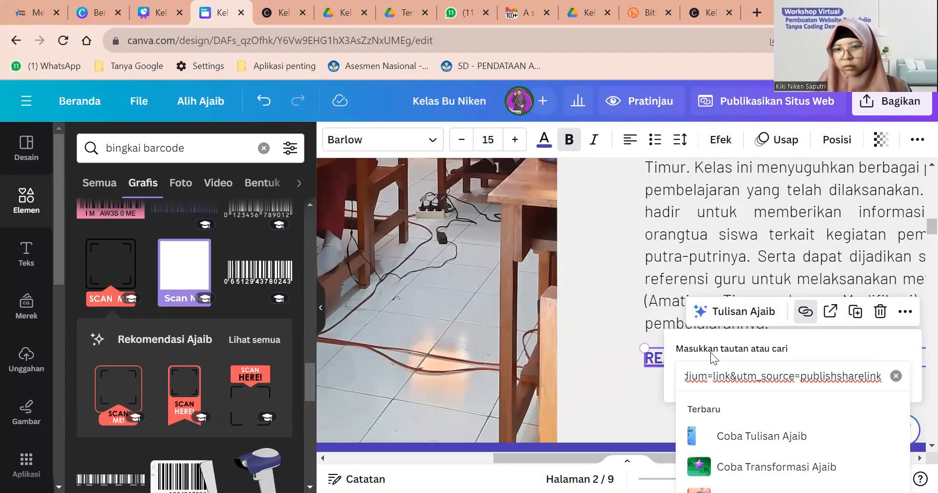
key("Return")
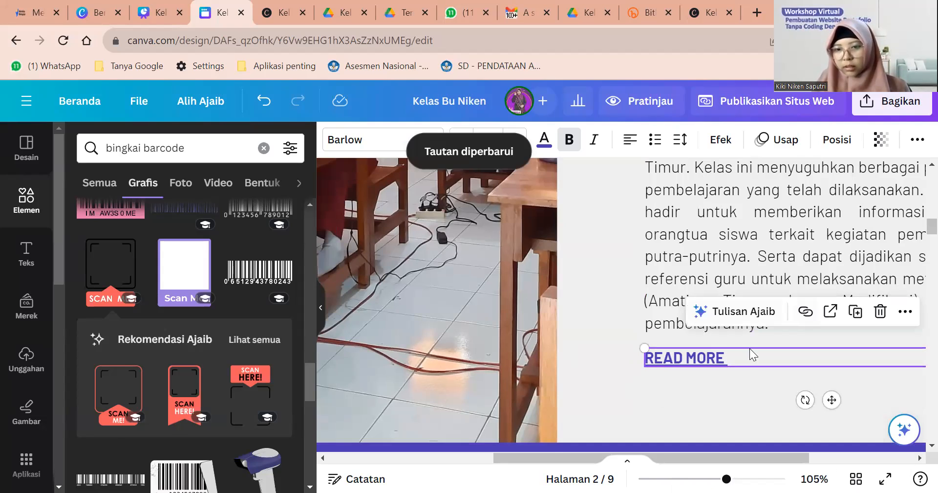
Step: Check the READ MORE link's address from end to start and close the link editor
key("ctrl+k")
left_click(747, 377)
key("End")
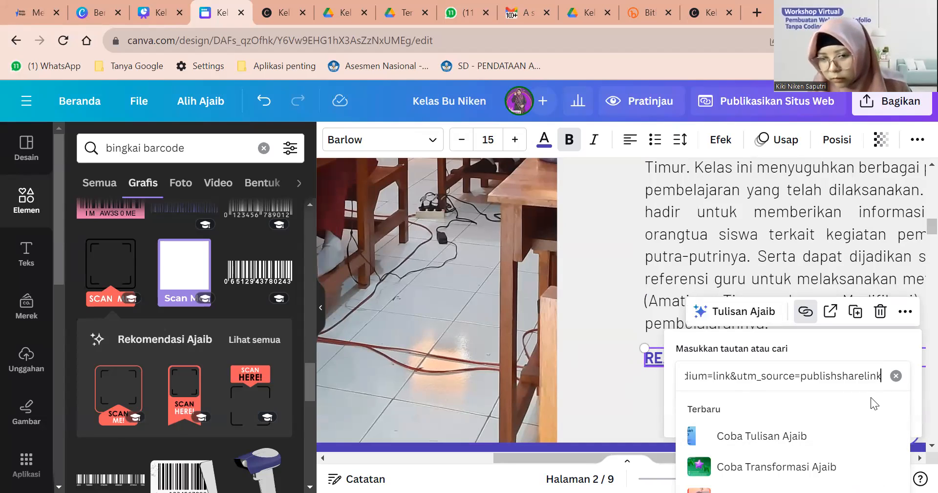
key("Home")
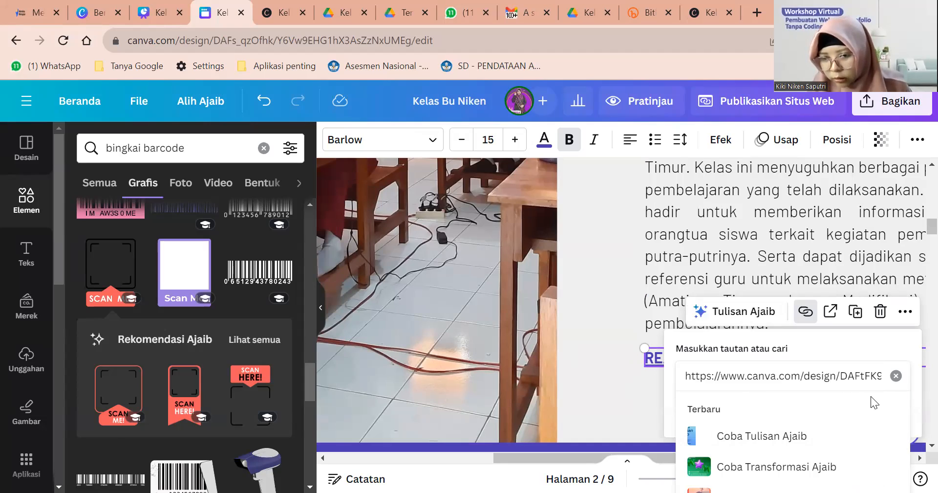
left_click(869, 417)
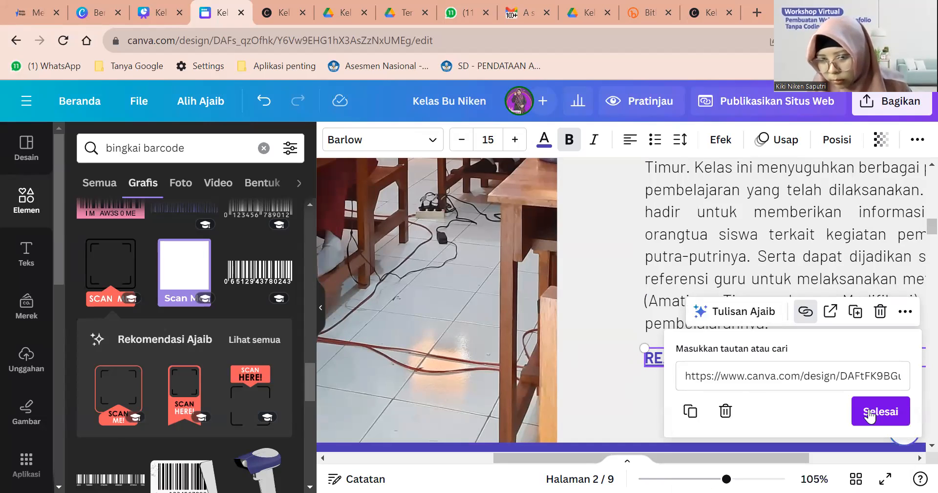
left_click(870, 415)
Step: Collapse the elements panel beside the canvas to give page 2 more room
scroll(768, 353, "down", 1)
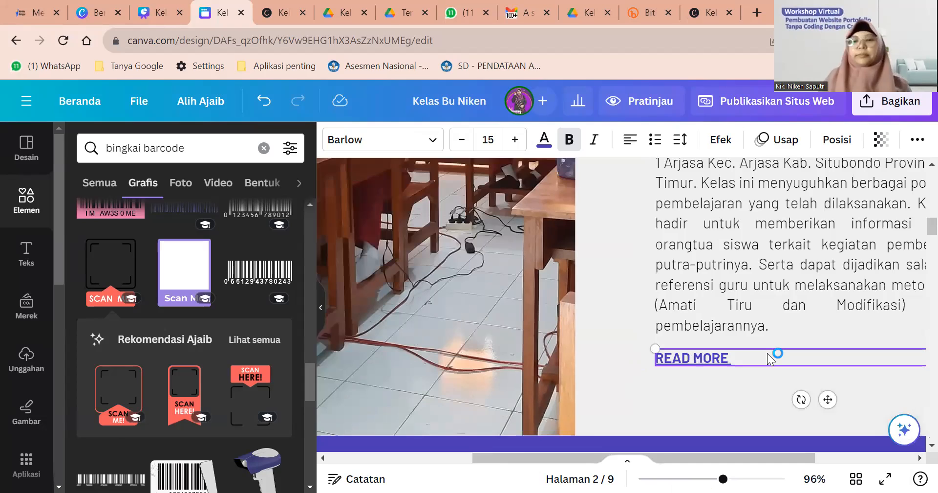
scroll(767, 352, "down", 3)
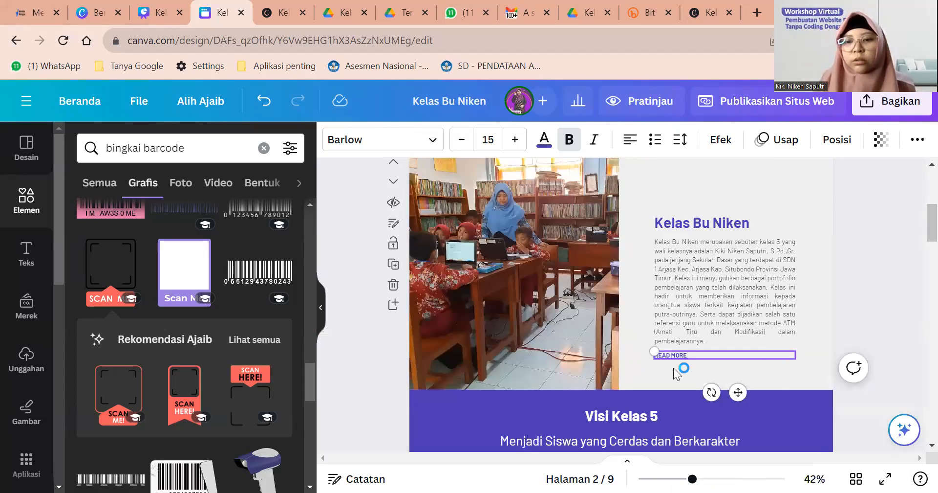
scroll(657, 356, "up", 2)
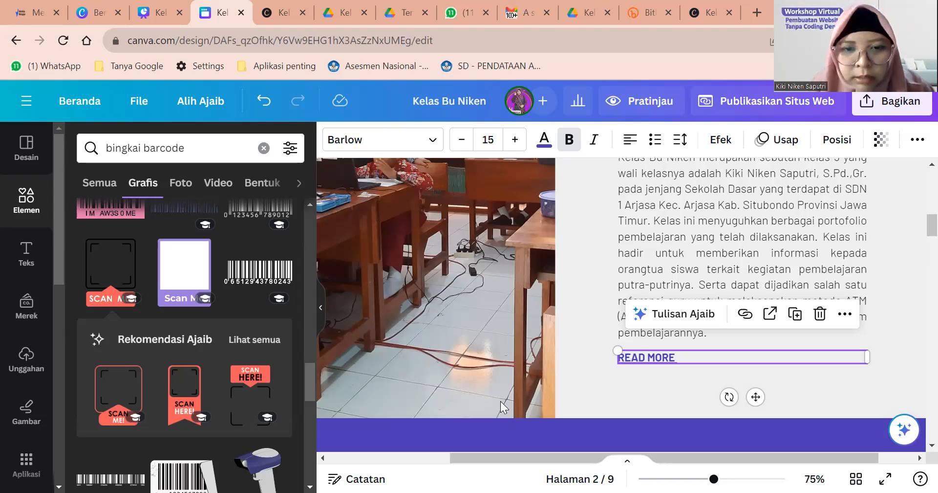
left_click(322, 306)
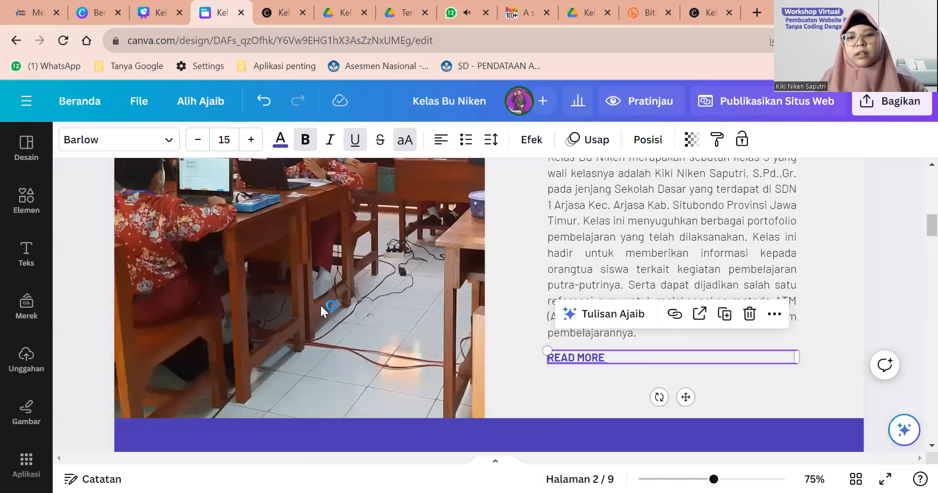
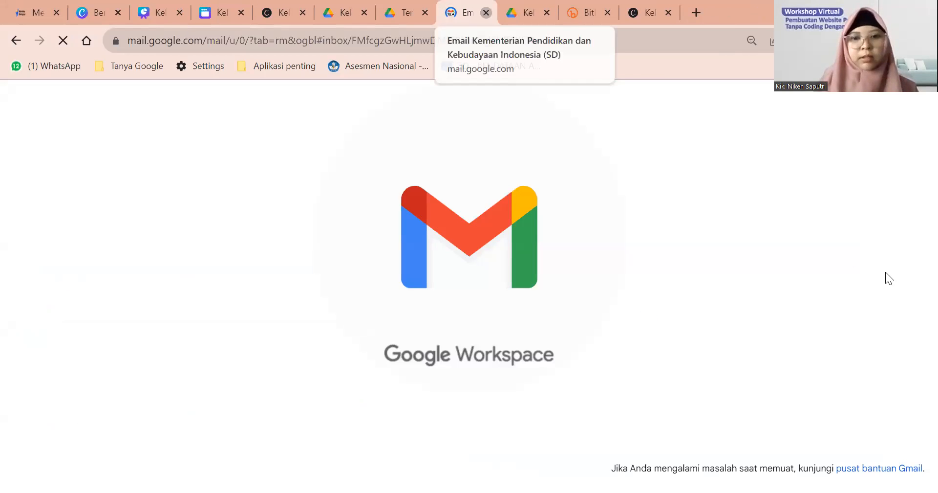
Step: Close the Gmail tab and review the class website from Visi Kelas 5 down to the Administrasi Kelas band on page 6
key("ctrl+w")
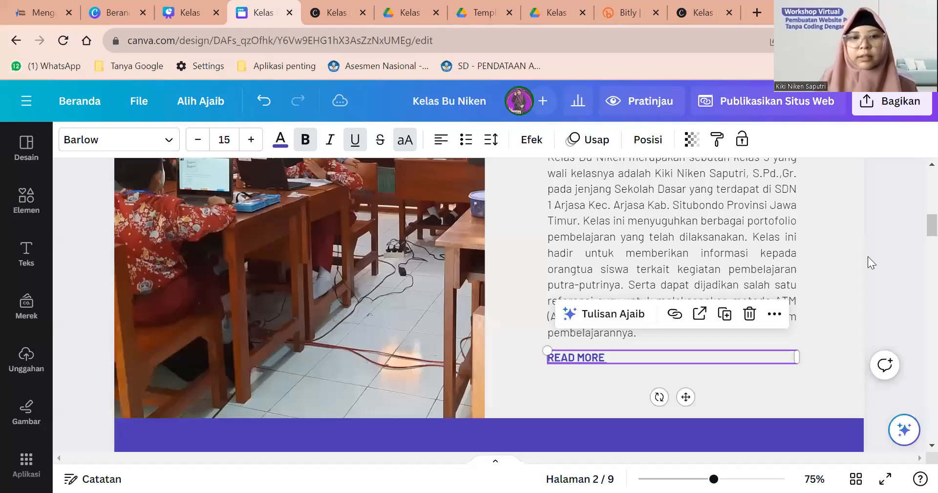
scroll(727, 215, "down", 3)
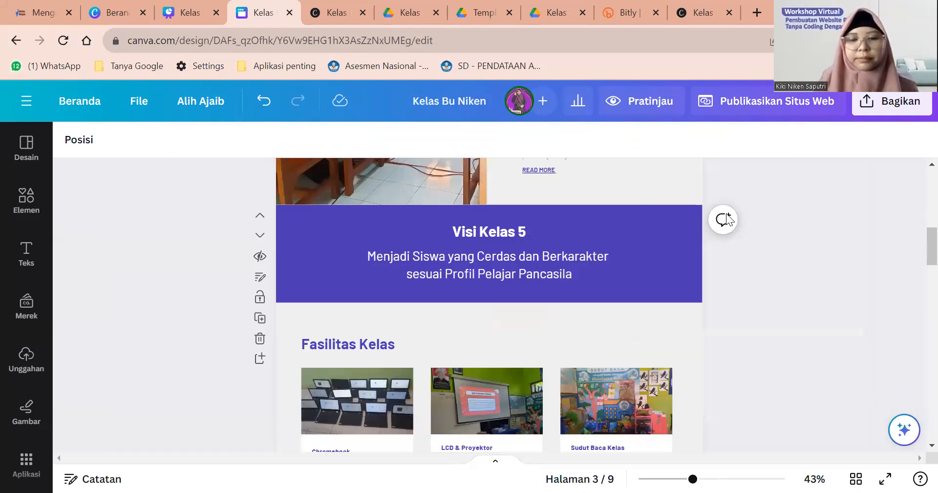
scroll(726, 213, "down", 3)
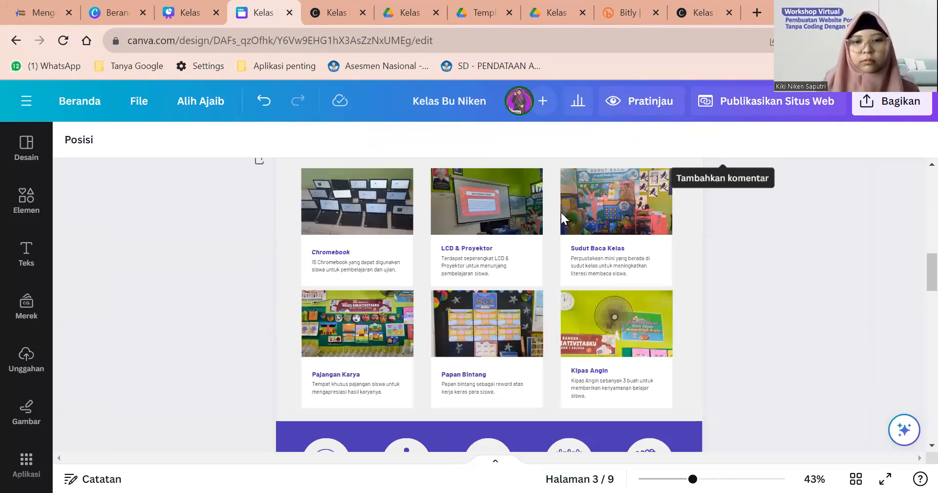
scroll(561, 213, "down", 5)
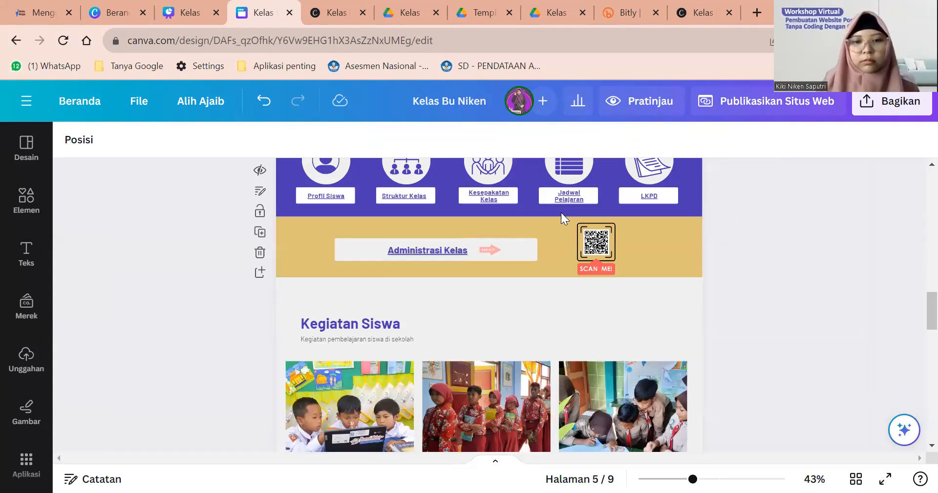
scroll(561, 212, "down", 1)
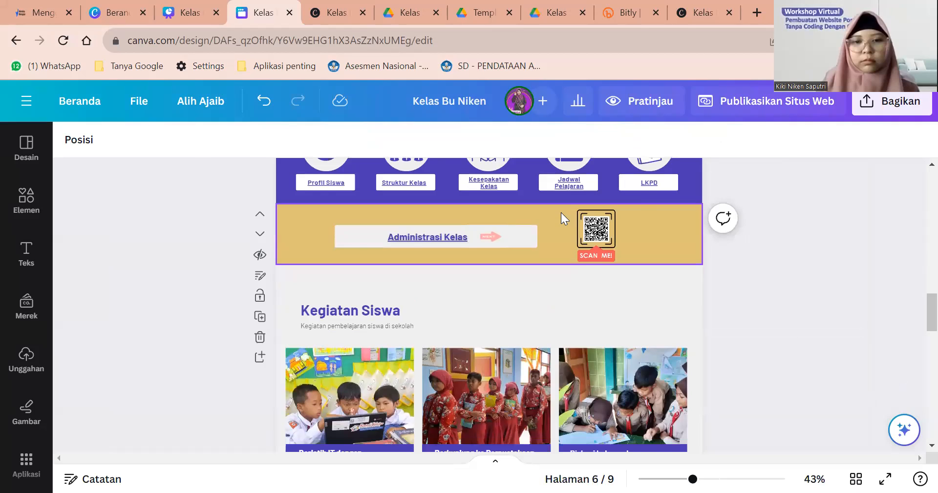
scroll(561, 212, "up", 3)
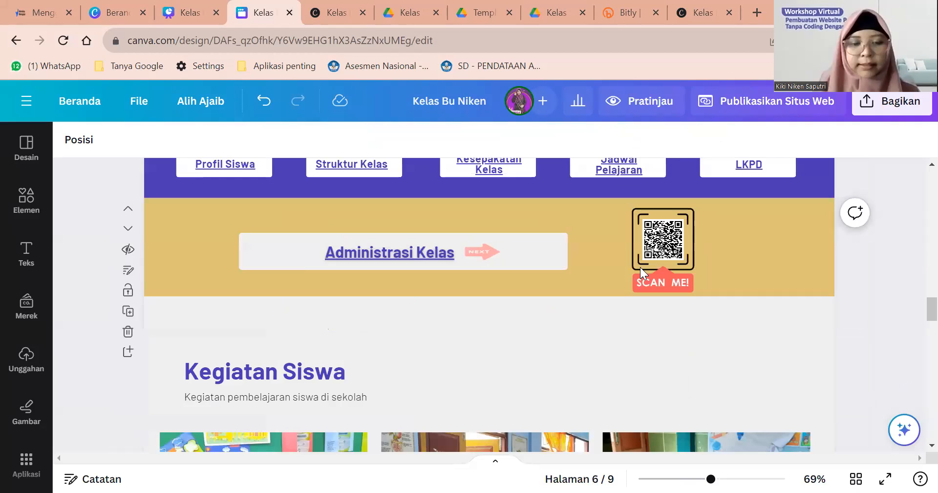
Step: Move the SCAN ME! frame off the QR code toward the right end of the Administrasi Kelas band, and select the QR code
left_click(667, 252)
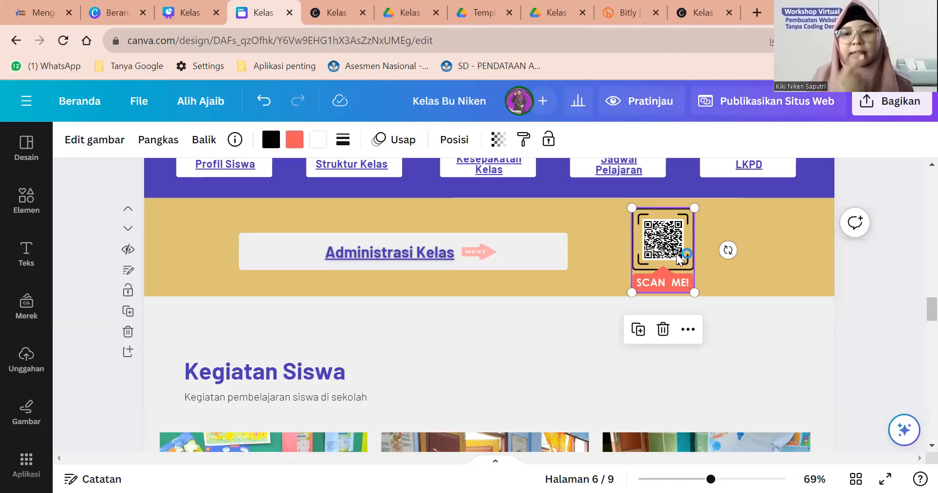
right_click(671, 283)
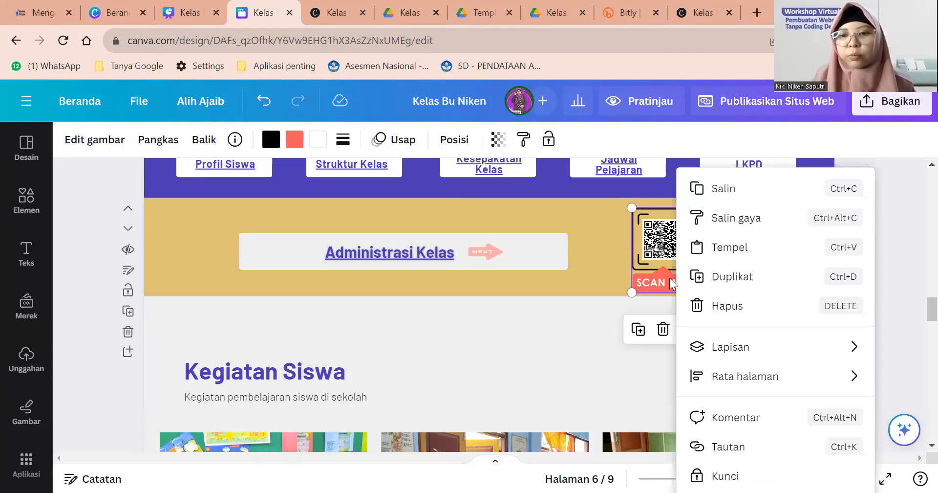
left_click(653, 244)
left_click_drag(653, 244, 785, 242)
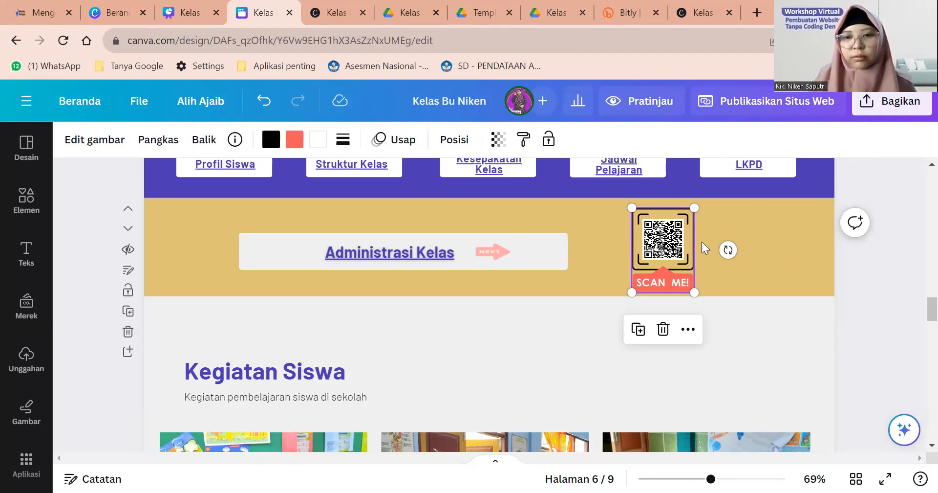
left_click(663, 240)
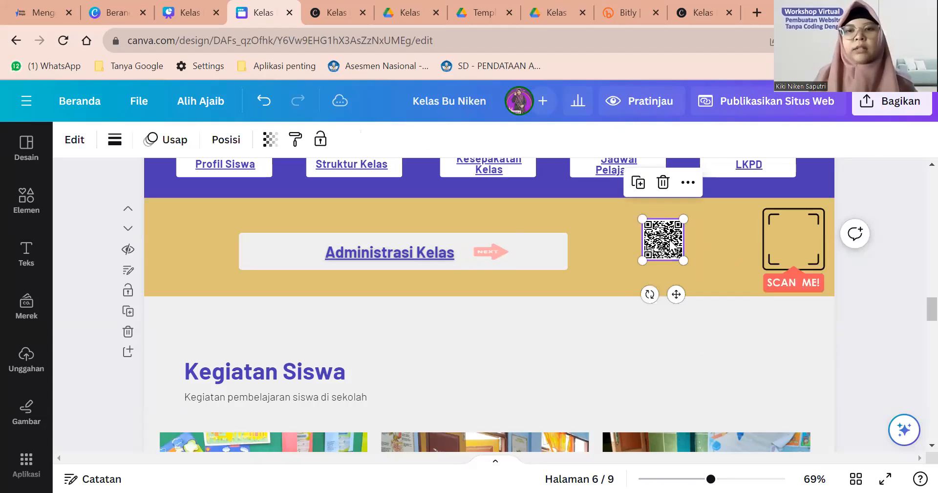
Step: Delete the QR code from the Administrasi Kelas band, switch to Google Drive and open the Kelas 5 folder's sharing settings
key("Delete")
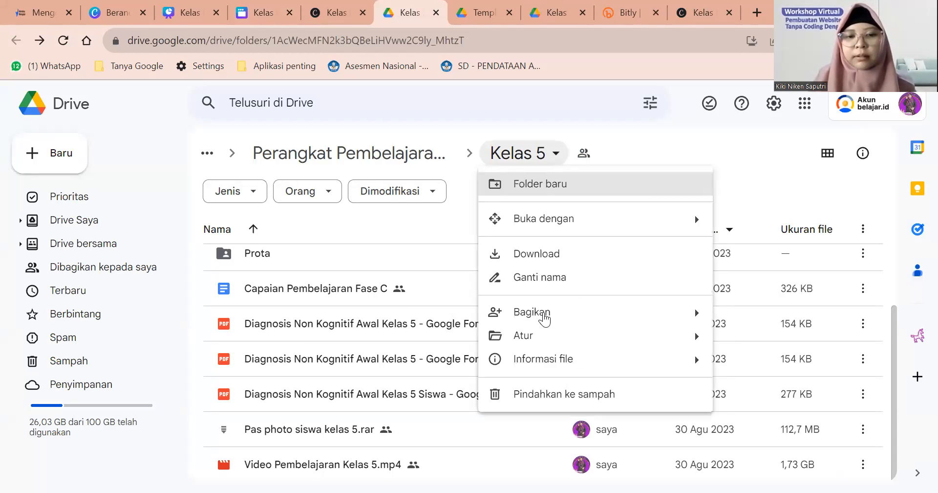
left_click(539, 226)
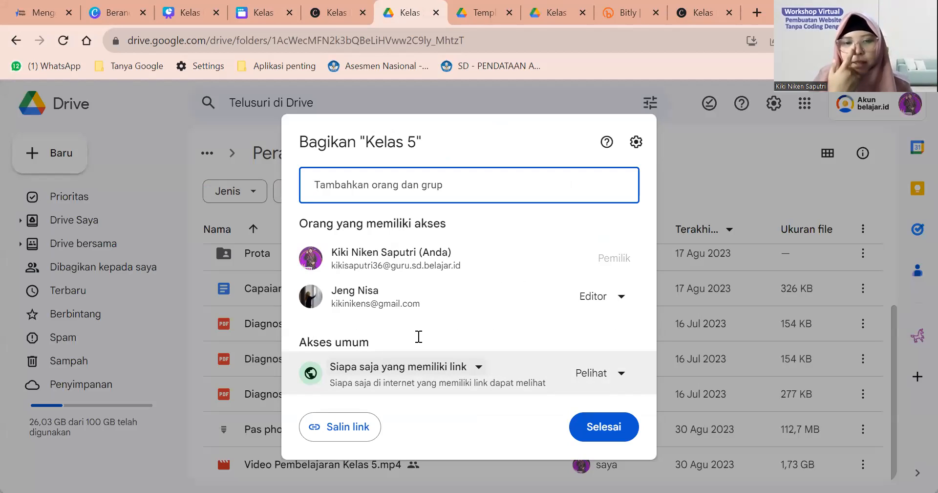
Step: Keep the Kelas 5 folder's general access as Siapa saja yang memiliki link with the Pelihat role, and copy its link
left_click(404, 367)
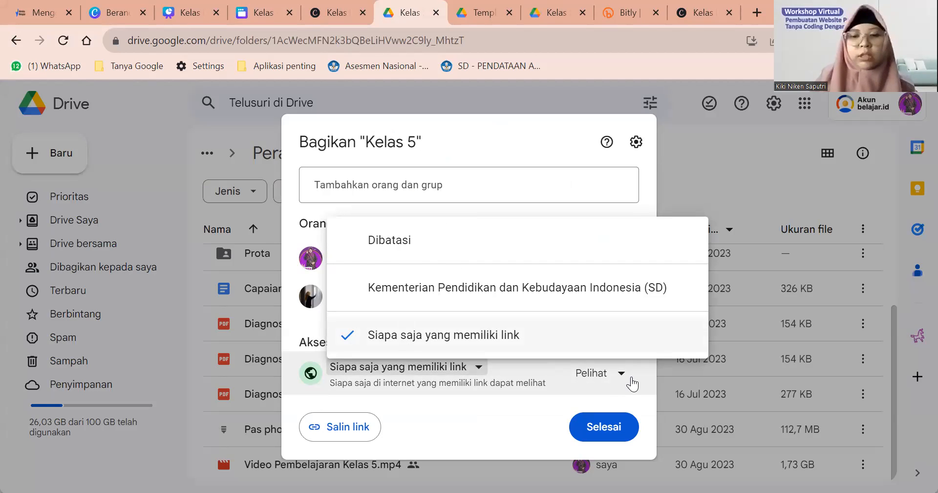
left_click(622, 377)
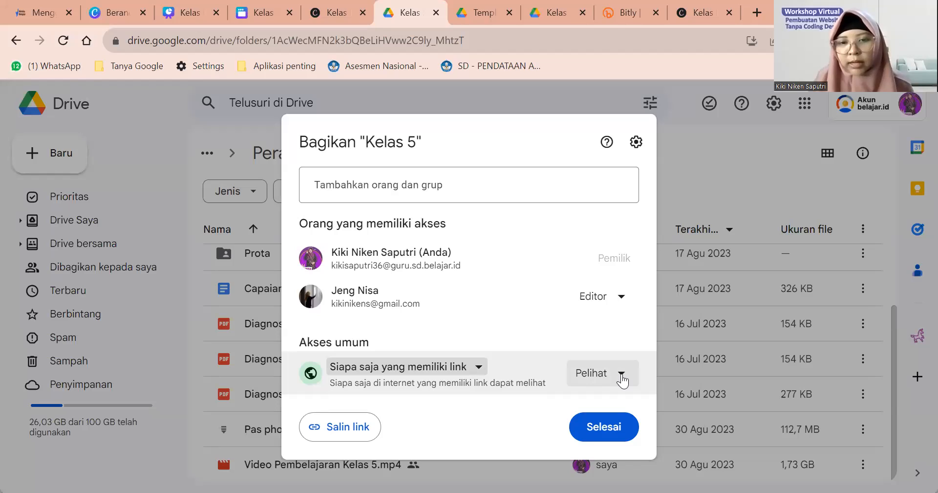
left_click(615, 361)
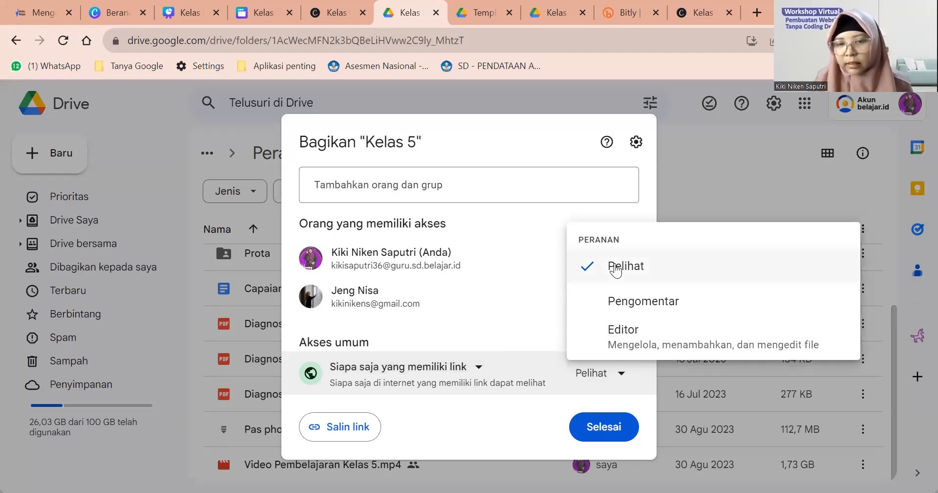
left_click(616, 268)
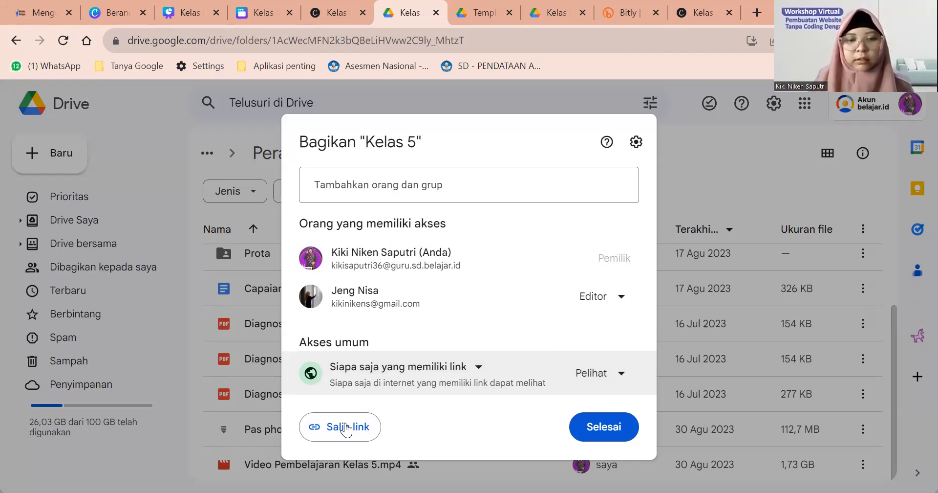
left_click(347, 430)
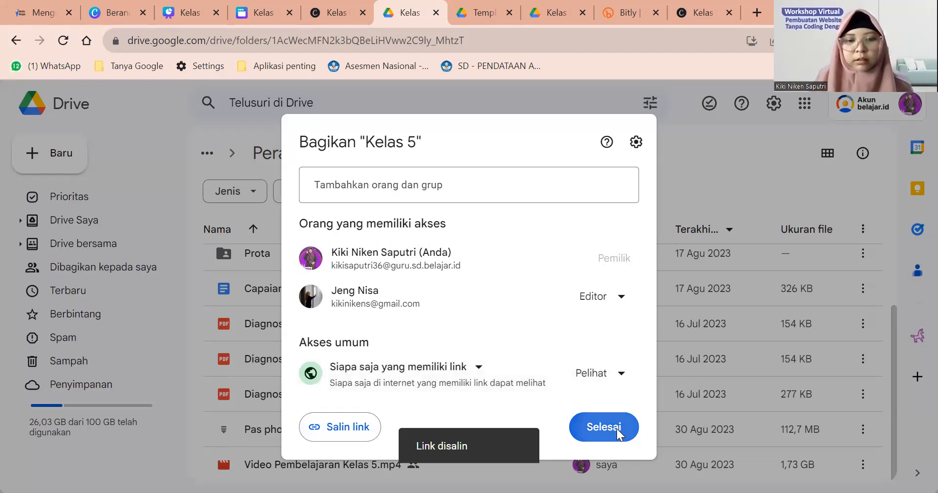
key("Escape")
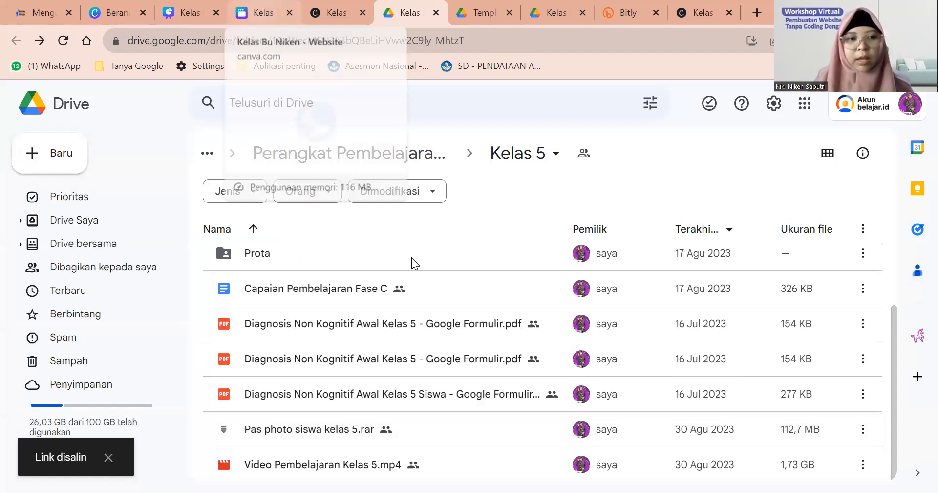
Step: Switch back to the Kelas Bu Niken website in Canva and open its list of apps
key("ctrl+4")
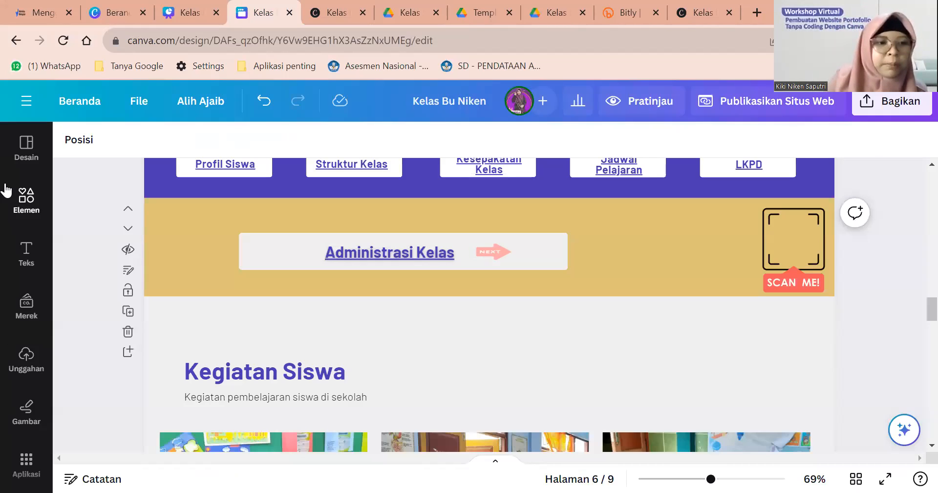
scroll(6, 190, "down", 1)
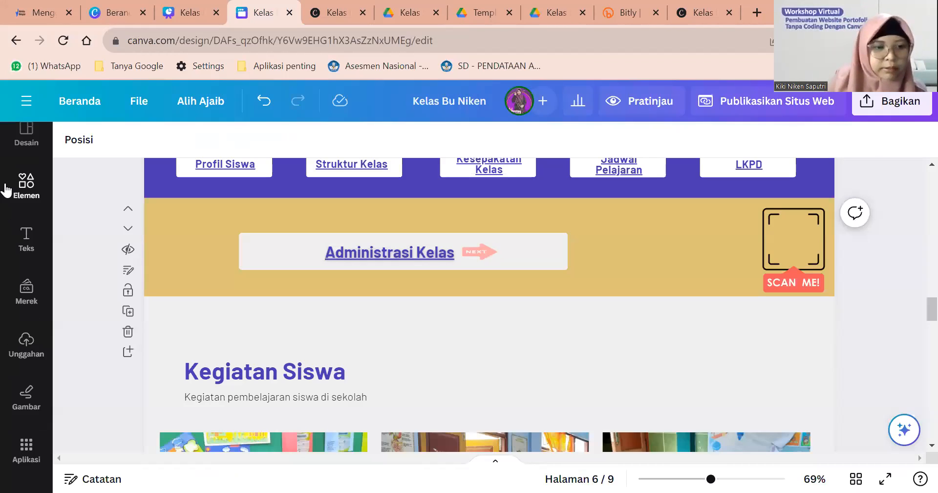
scroll(6, 190, "down", 5)
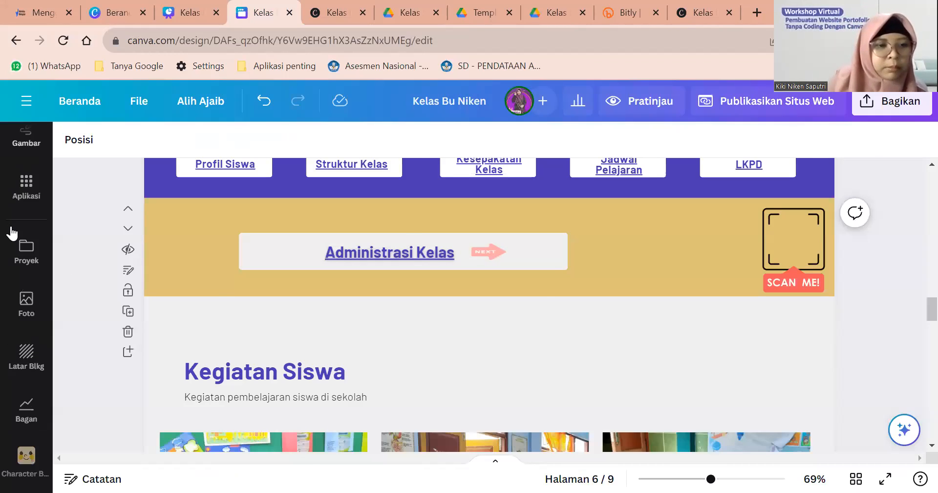
key("ctrl+plus")
key("ctrl+plus")
key("ctrl+plus")
key("ctrl+plus")
key("ctrl+plus")
key("ctrl+plus")
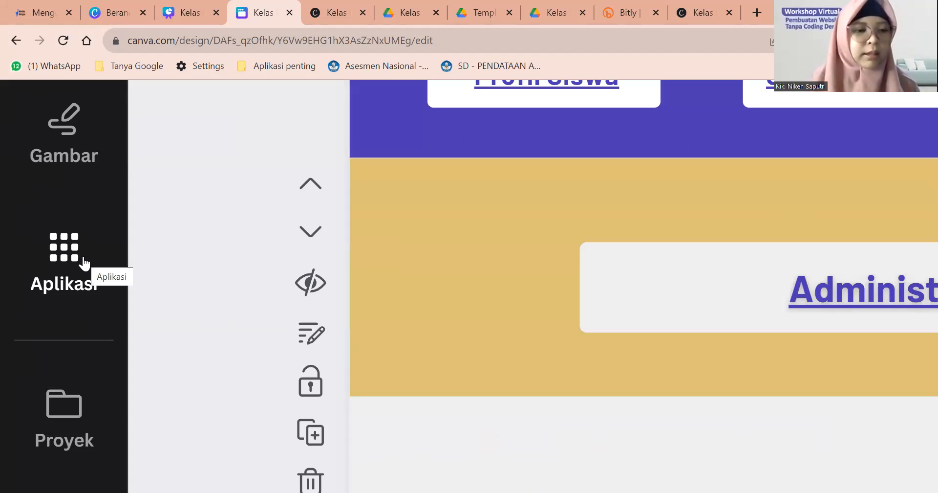
left_click(54, 254)
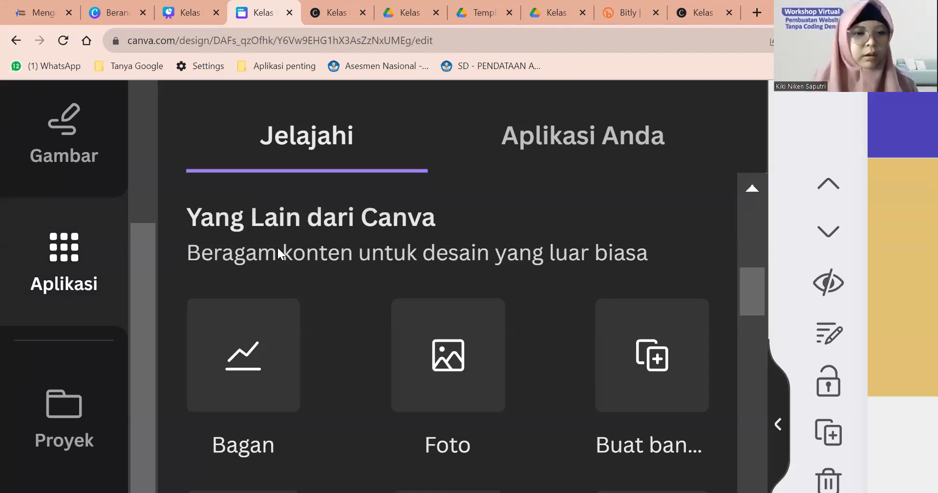
Step: Find the Kode QR app among the Populer apps and open it
scroll(277, 246, "down", 5)
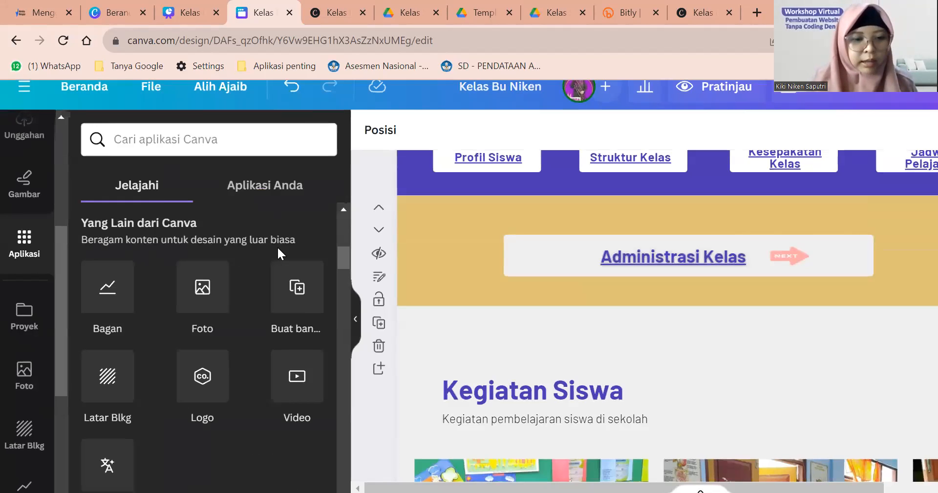
scroll(277, 246, "down", 2)
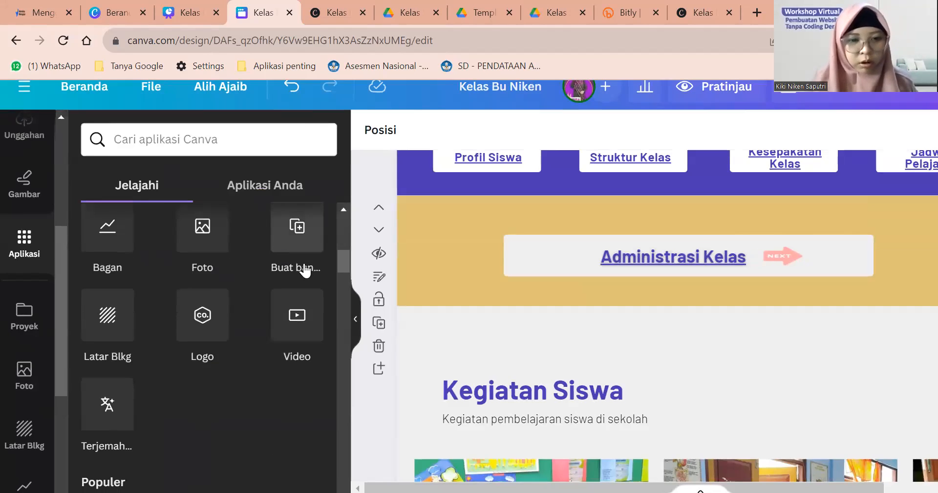
scroll(343, 289, "down", 1)
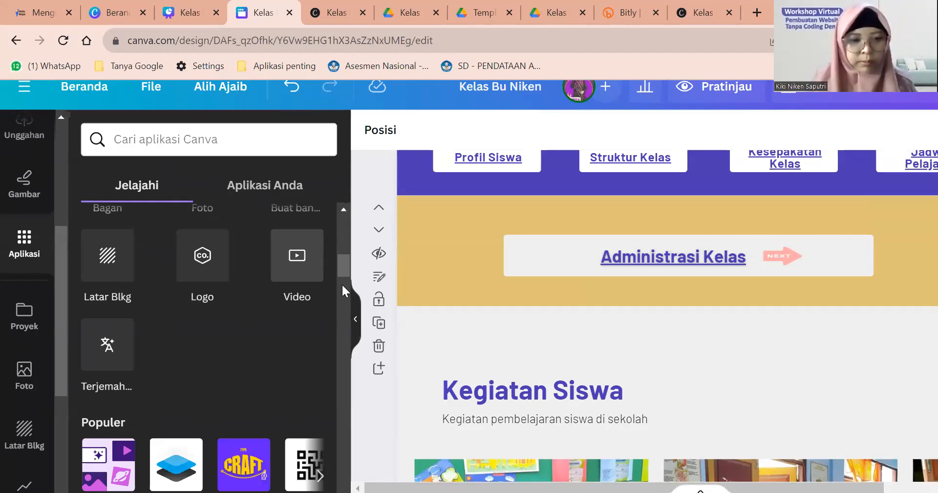
scroll(343, 288, "down", 2)
scroll(108, 263, "down", 1)
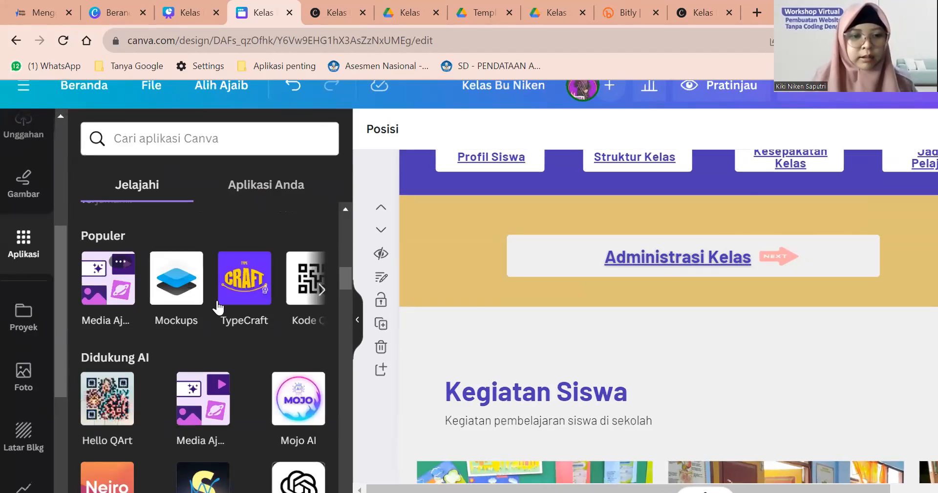
scroll(217, 307, "up", 3)
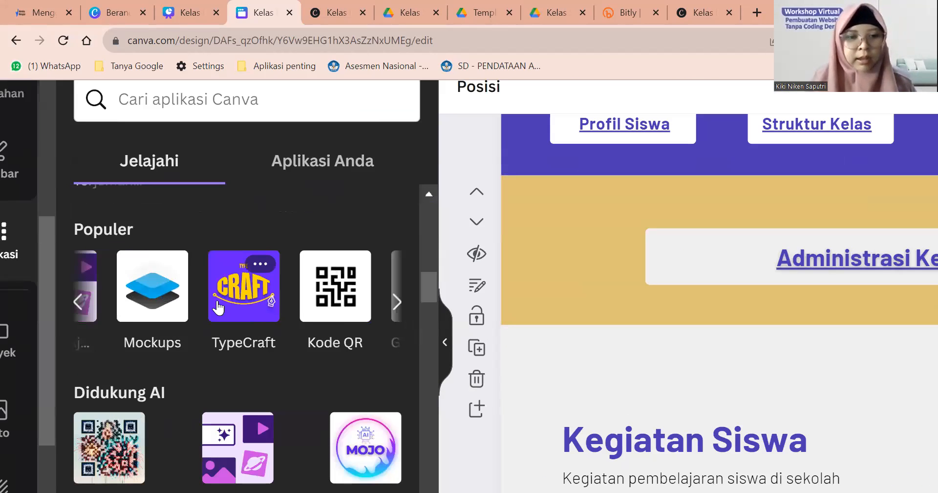
scroll(218, 307, "right", 1)
scroll(219, 307, "right", 2)
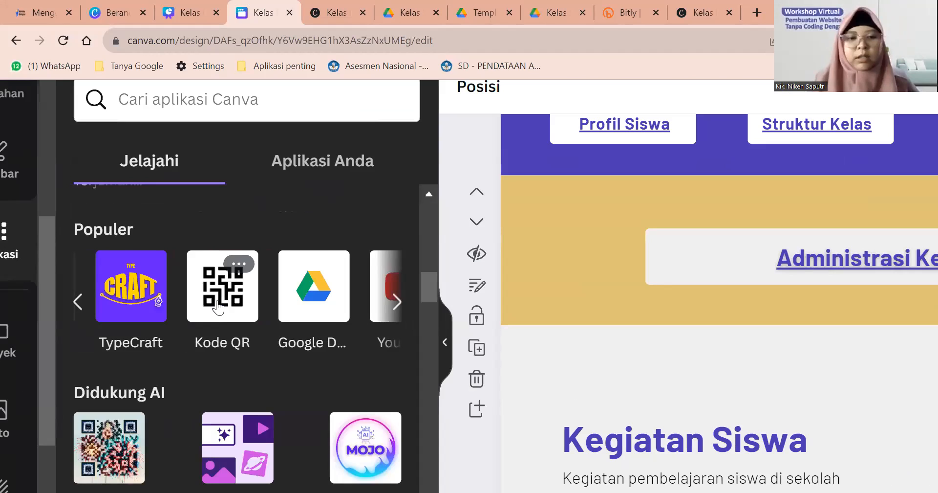
left_click(217, 307)
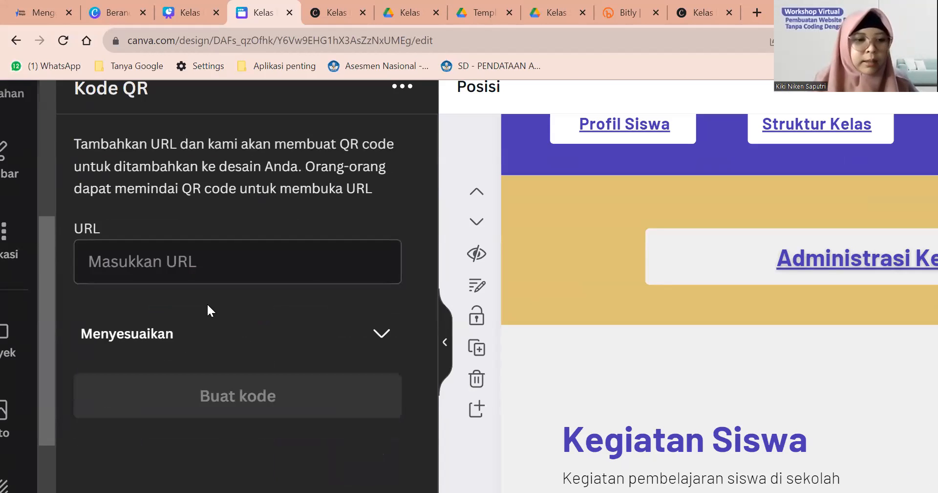
Step: Generate a QR code from the copied Kelas 5 folder link, reviewing the colour and margin options without changing them
left_click(195, 268)
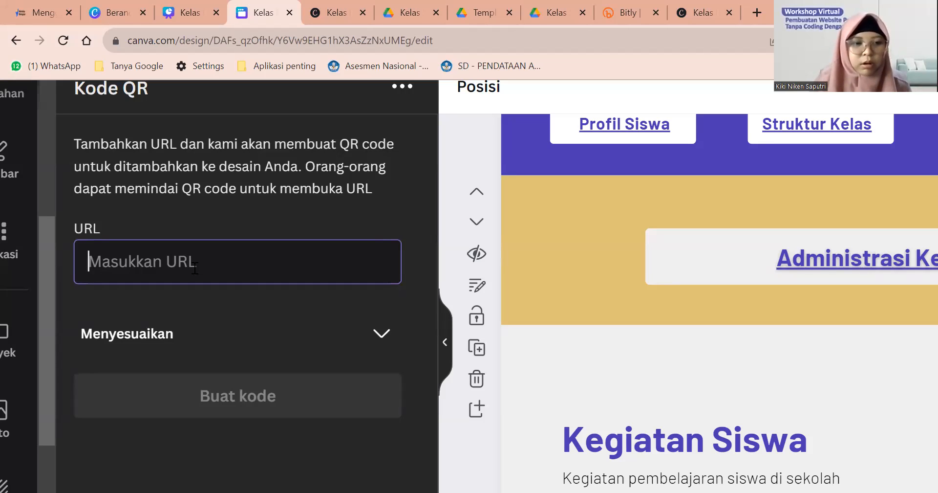
key("ctrl+v")
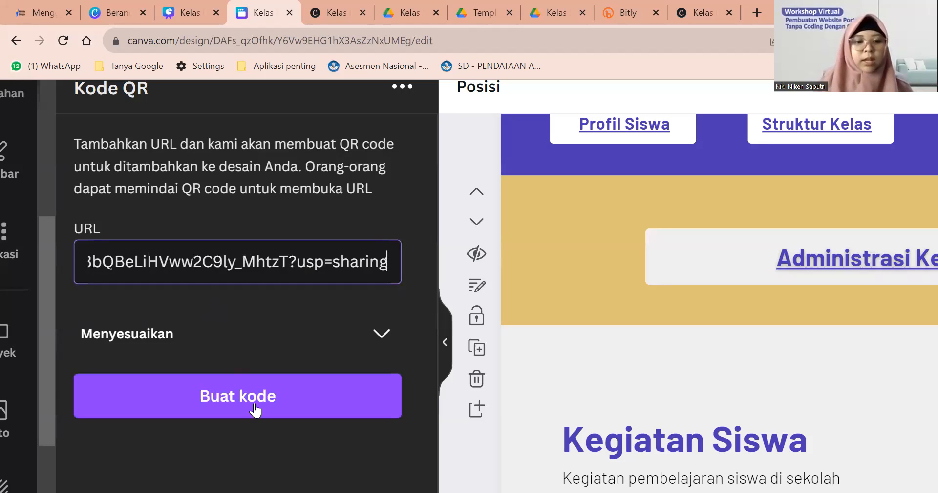
left_click(381, 336)
scroll(183, 397, "down", 3)
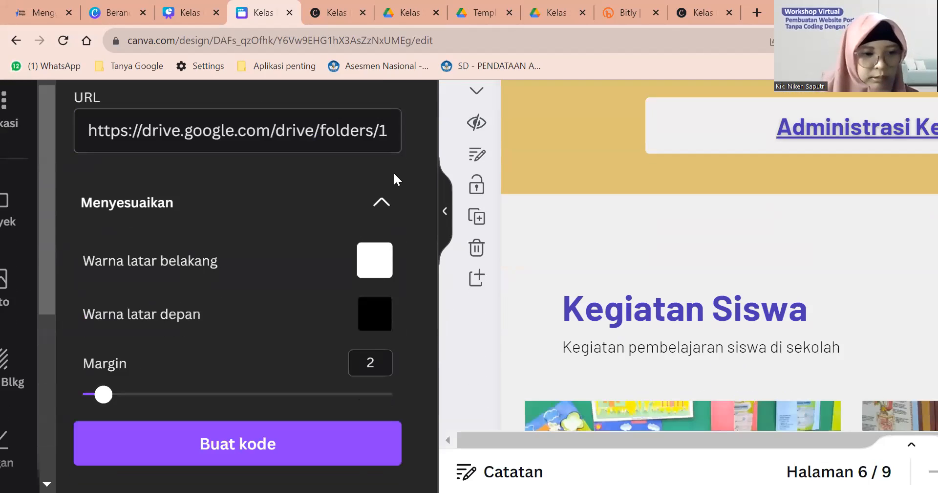
left_click(334, 210)
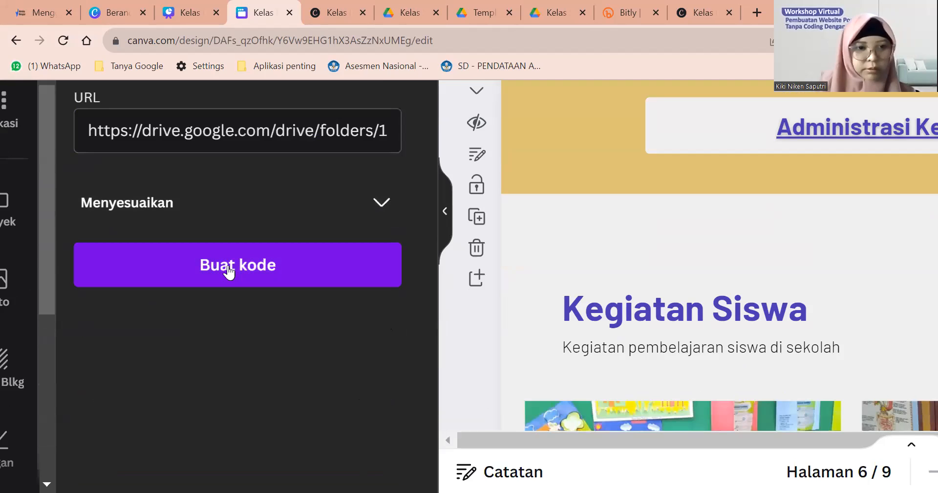
left_click(248, 271)
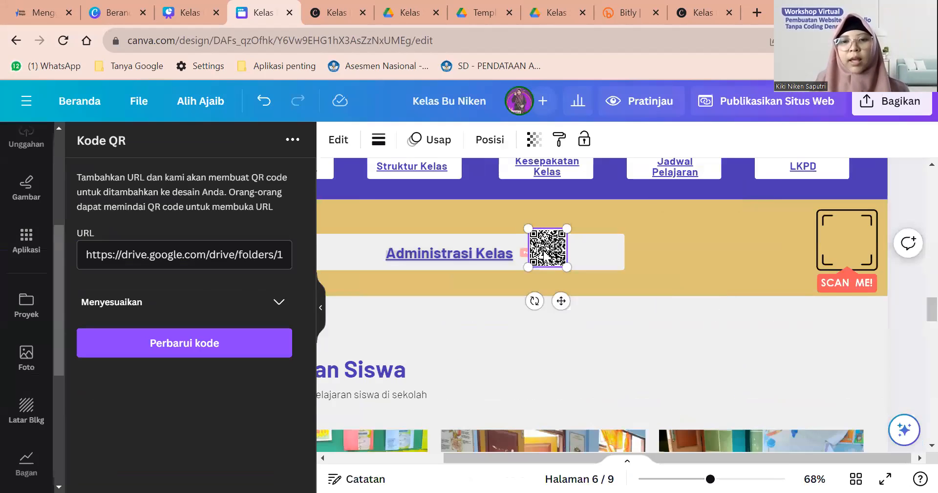
Step: Move the new QR code off the Administrasi Kelas button to the empty band beside it and enlarge it to about 96 × 96
scroll(545, 254, "up", 3)
left_click_drag(672, 240, 807, 202)
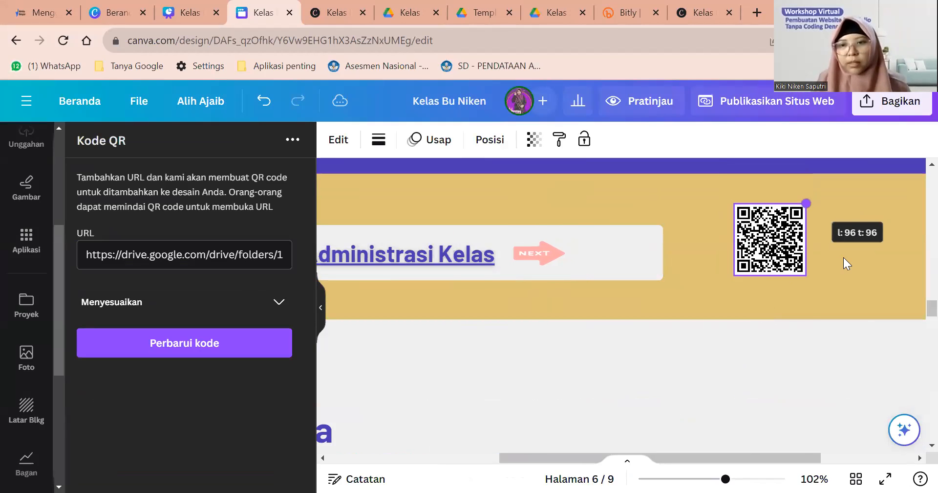
scroll(844, 257, "down", 5)
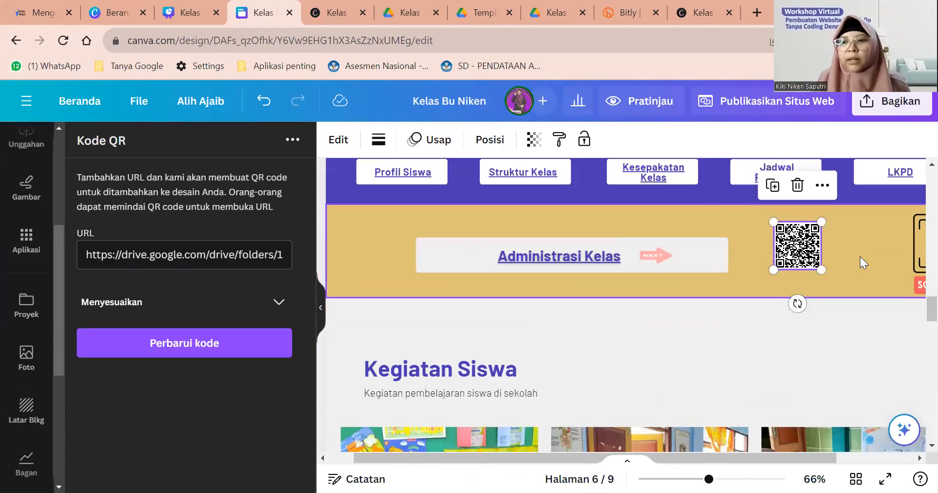
scroll(879, 260, "right", 2)
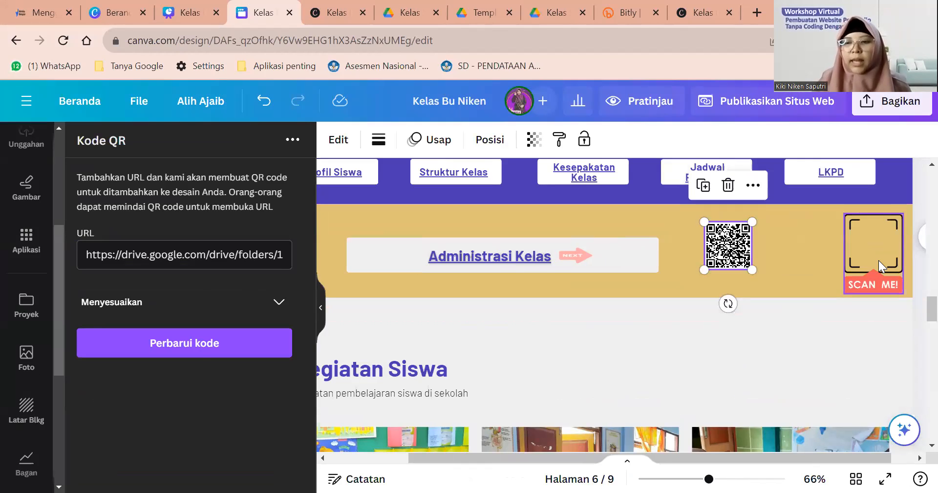
Step: Delete the SCAN ME! frame from the end of the Administrasi Kelas band
left_click(878, 260)
key("Delete")
left_click(728, 244)
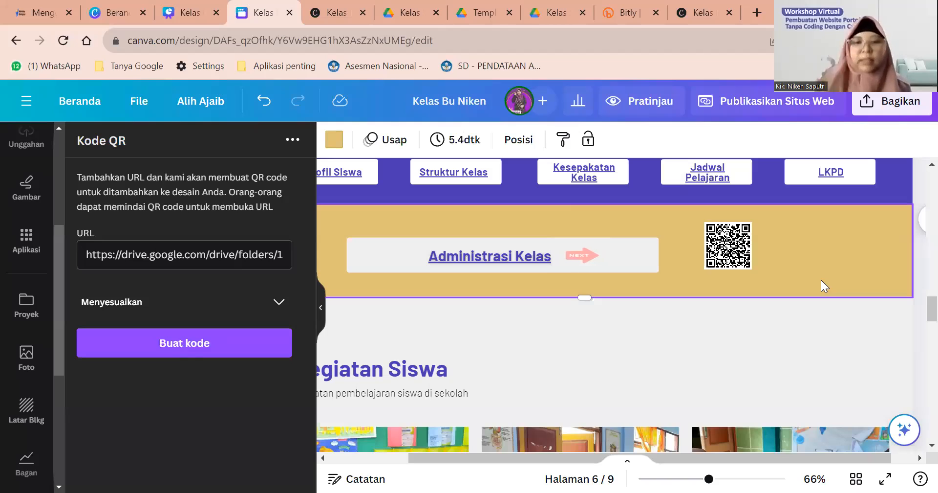
Step: Shift the QR code slightly down and closer to the Administrasi Kelas button
left_click(739, 252)
left_click_drag(740, 253, 740, 255)
left_click(775, 275)
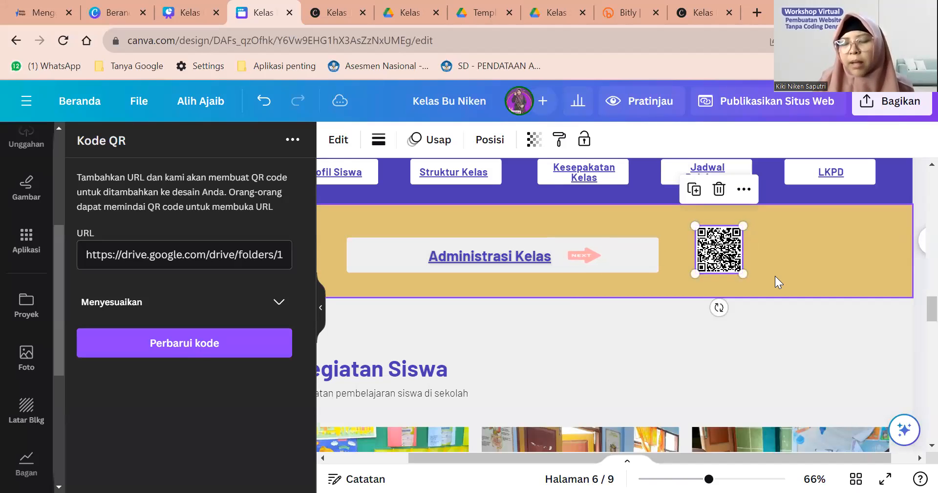
Step: Add the red-outlined SCAN ME! frame from the Rekomendasi Ajaib under the "bingkai barcode" graphics and place it over the QR code
scroll(713, 263, "up", 5)
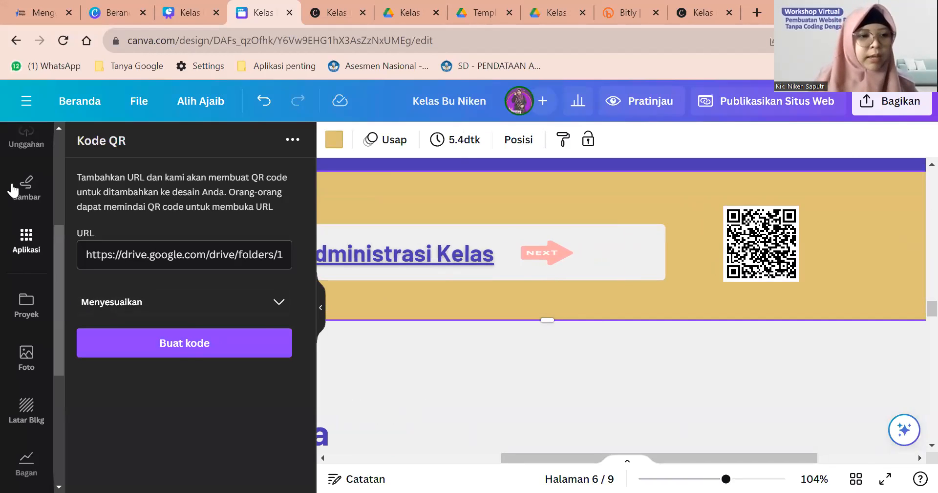
scroll(14, 190, "up", 4)
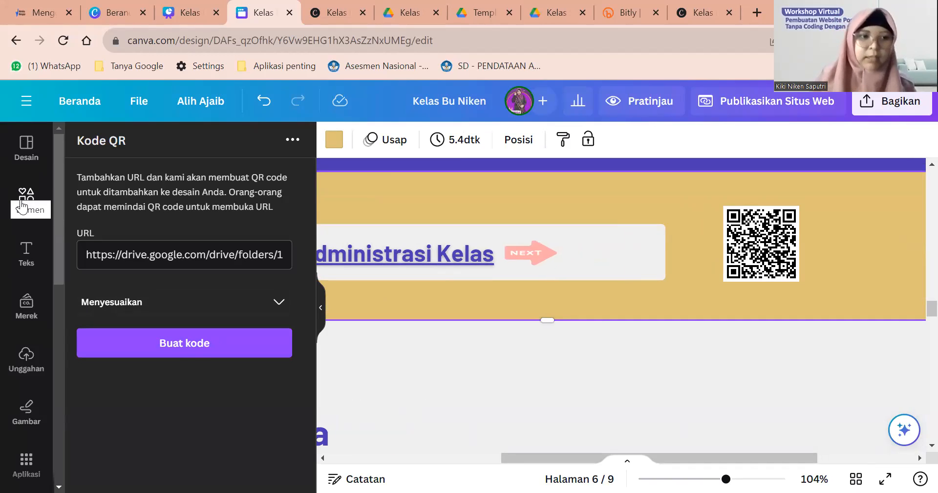
left_click(181, 146)
left_click(183, 146)
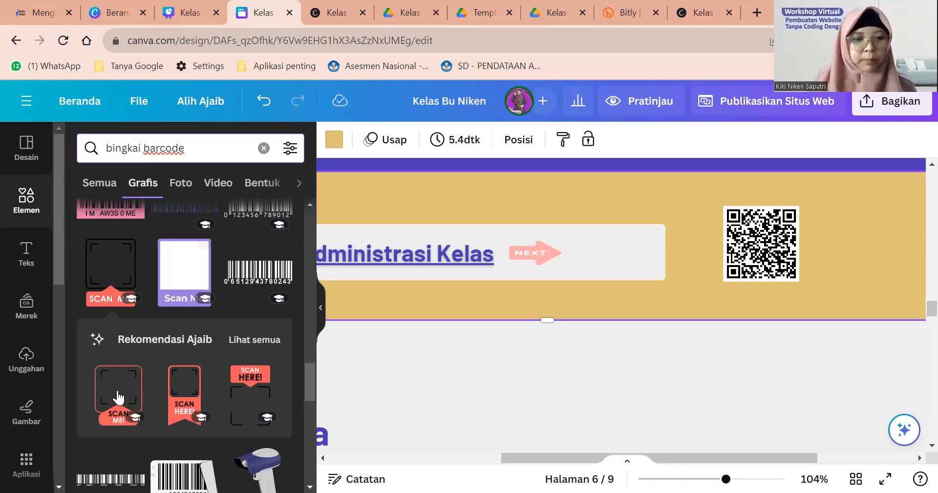
left_click_drag(118, 395, 806, 196)
scroll(554, 254, "up", 3)
scroll(811, 206, "down", 2)
scroll(817, 210, "down", 3)
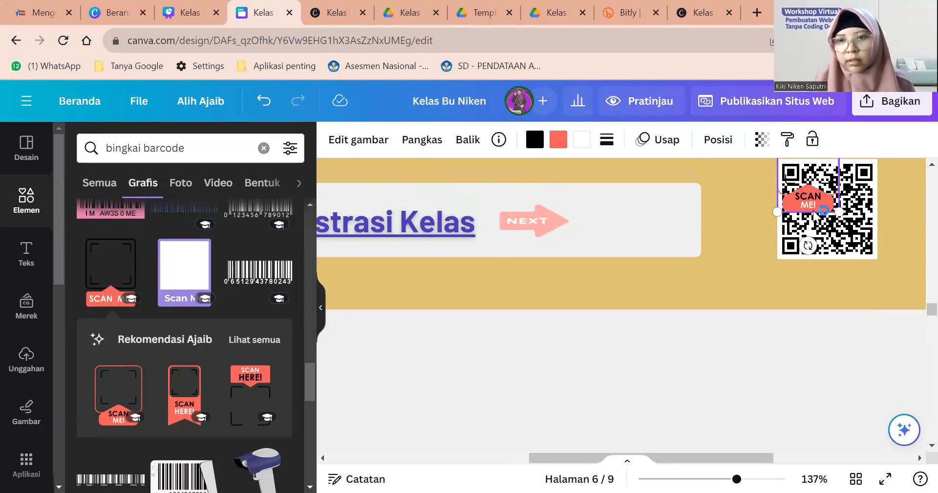
scroll(814, 216, "down", 1)
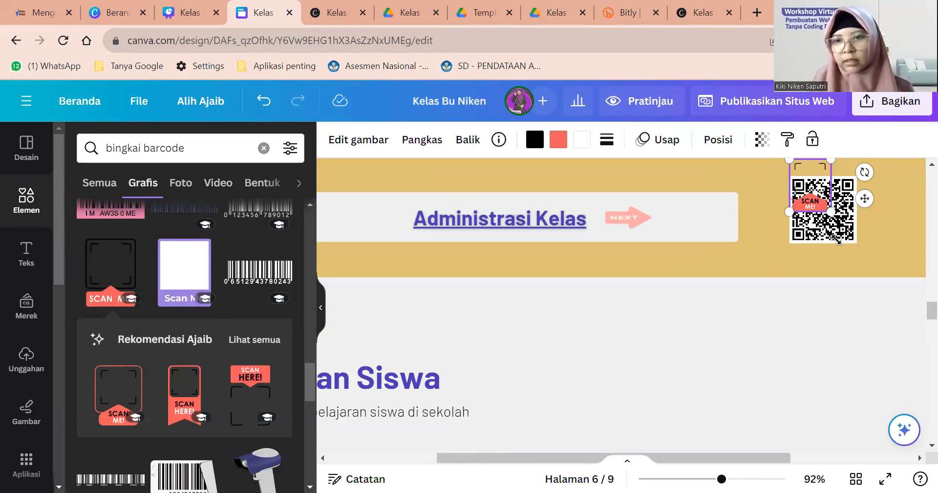
Step: Enlarge the red-outlined SCAN ME! frame and align it so that it surrounds the QR code beside Administrasi Kelas
scroll(837, 240, "down", 1)
left_click_drag(838, 239, 879, 318)
left_click_drag(872, 248, 864, 263)
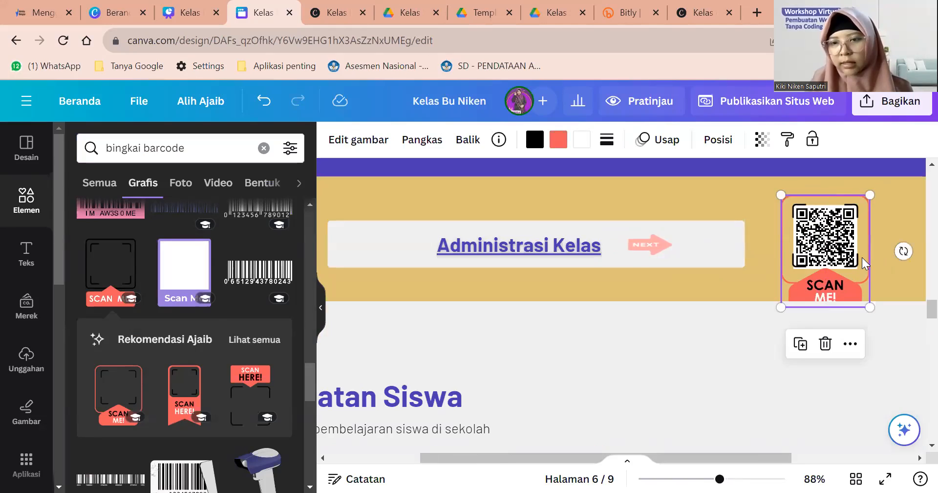
Step: Shrink the QR code slightly and recentre the SCAN ME! frame so the code sits inside its black corner marks
scroll(863, 263, "up", 5)
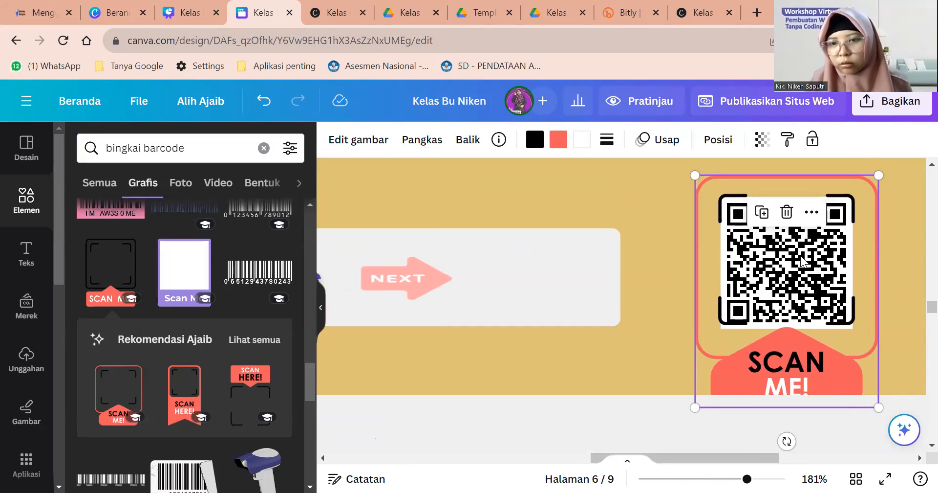
left_click_drag(755, 259, 603, 284)
left_click(718, 329)
left_click_drag(715, 332, 885, 293)
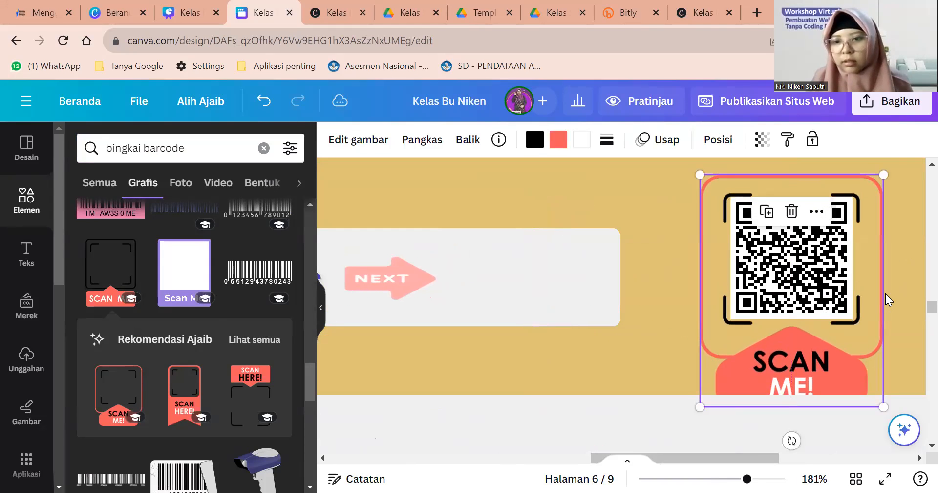
Step: Extend the yellow Administrasi Kelas band downward until it contains the whole SCAN ME! frame
left_click(895, 291)
scroll(895, 291, "down", 3)
scroll(854, 324, "down", 4)
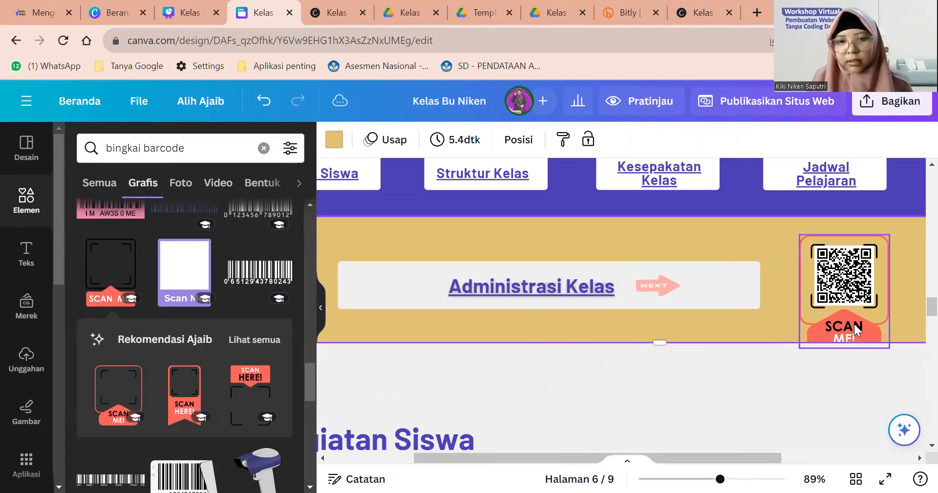
left_click(853, 328)
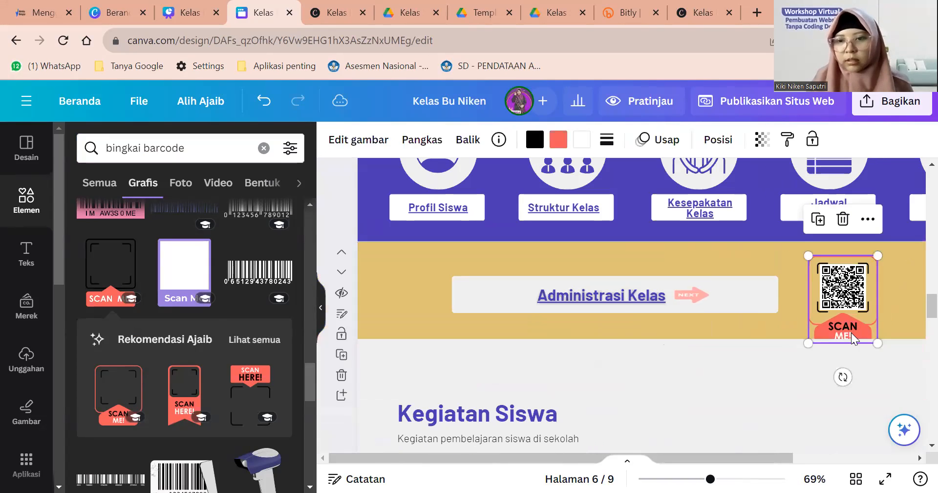
left_click(698, 340)
left_click_drag(699, 341, 700, 347)
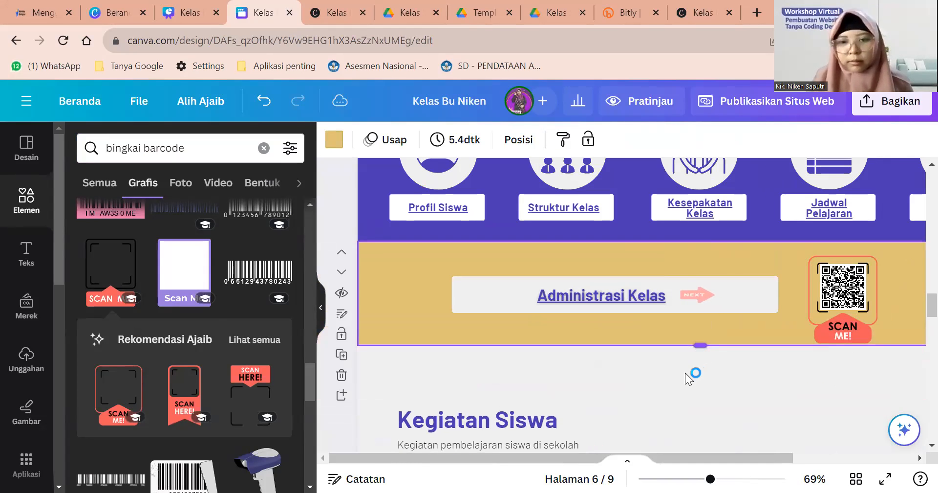
left_click(594, 404)
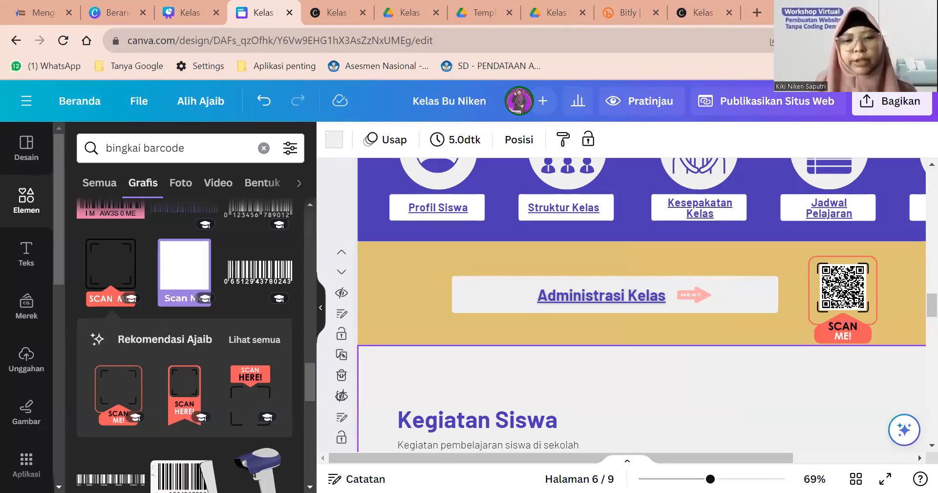
scroll(639, 345, "down", 3)
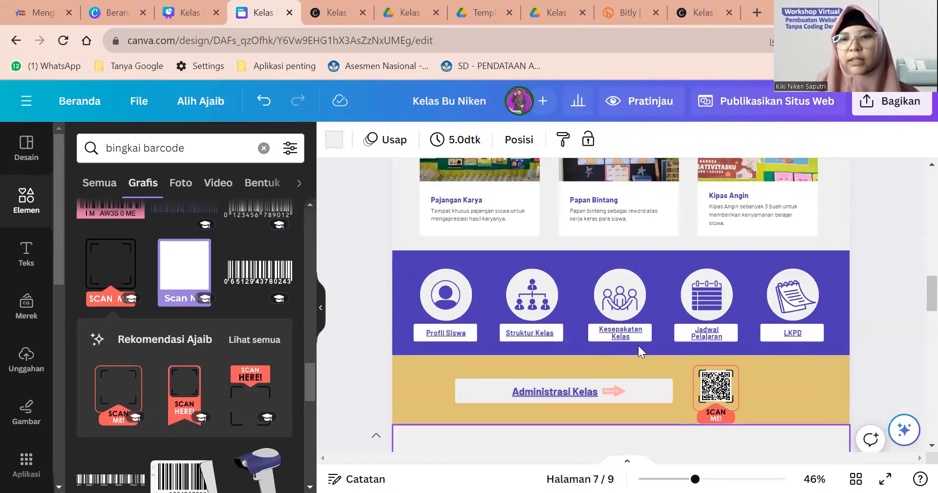
scroll(638, 345, "up", 5)
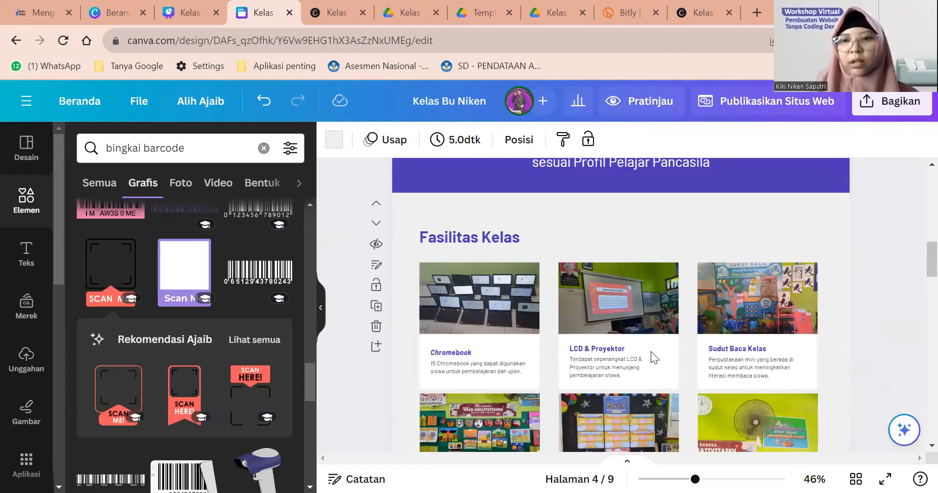
scroll(651, 350, "up", 5)
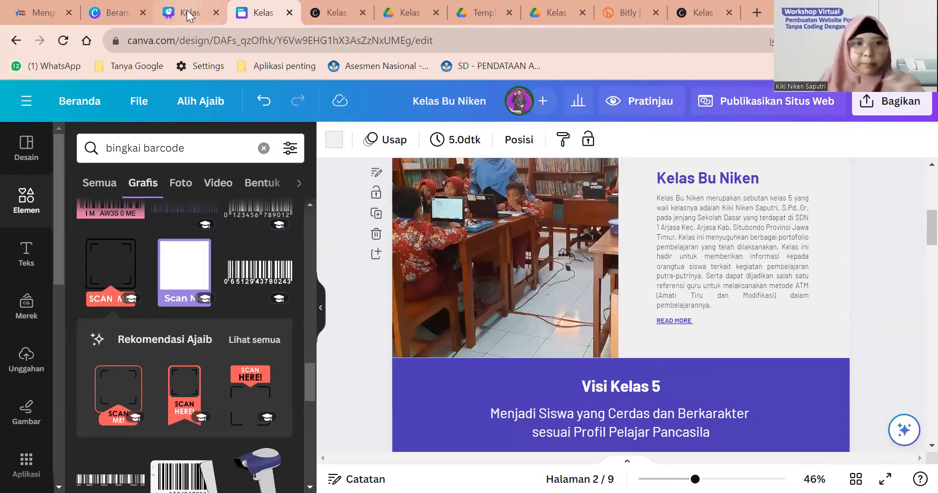
left_click(209, 7)
left_click(255, 14)
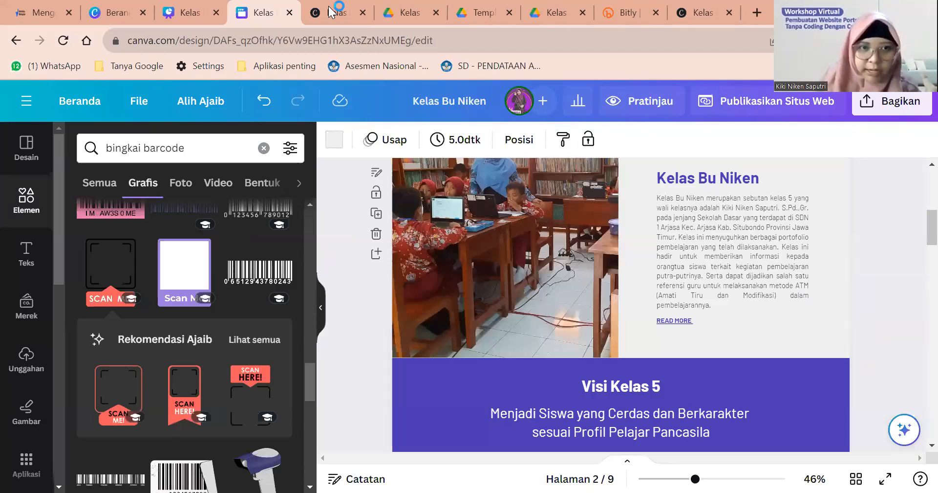
left_click(339, 13)
left_click(268, 11)
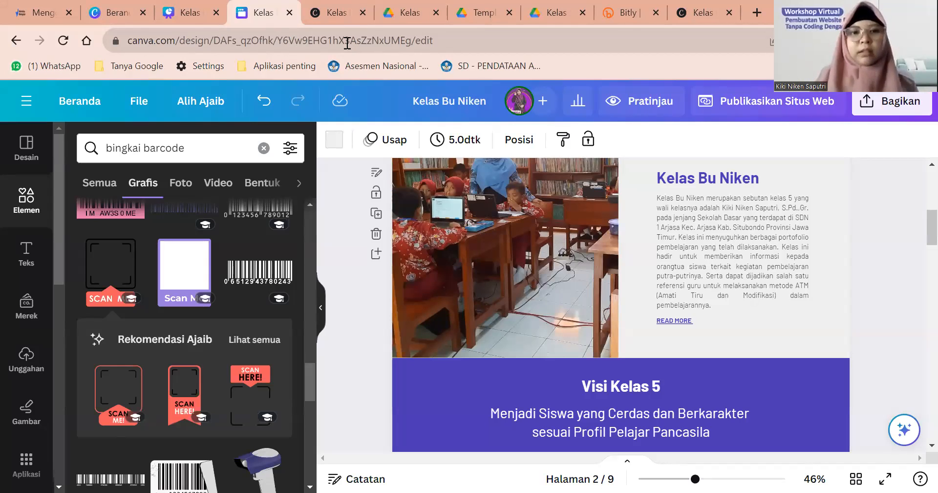
left_click(335, 10)
left_click(259, 13)
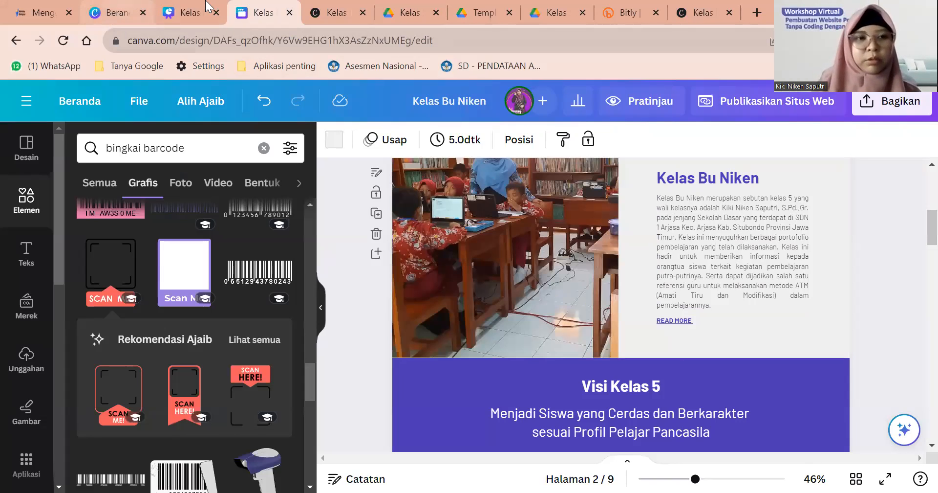
Step: Switch to the one-page class description presentation and dismiss its open view-only link panel
key("ctrl+2")
key("ctrl+3")
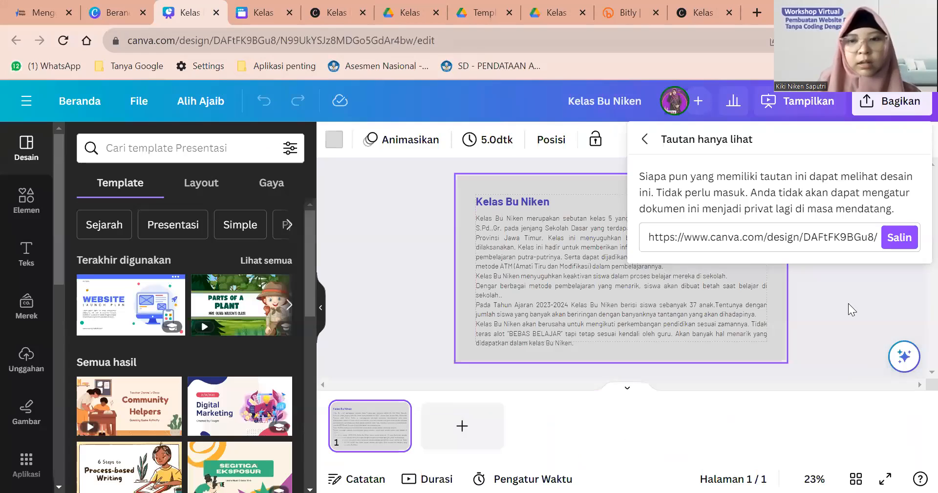
left_click(643, 254)
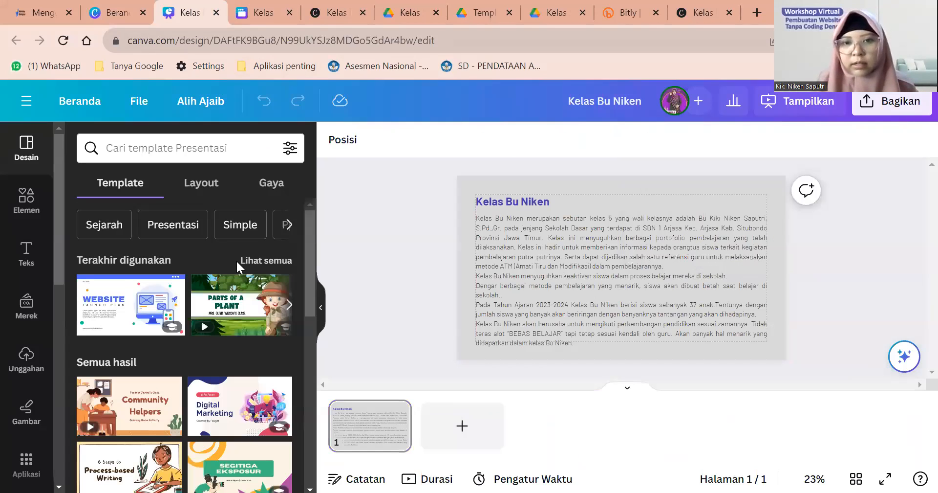
left_click(510, 358)
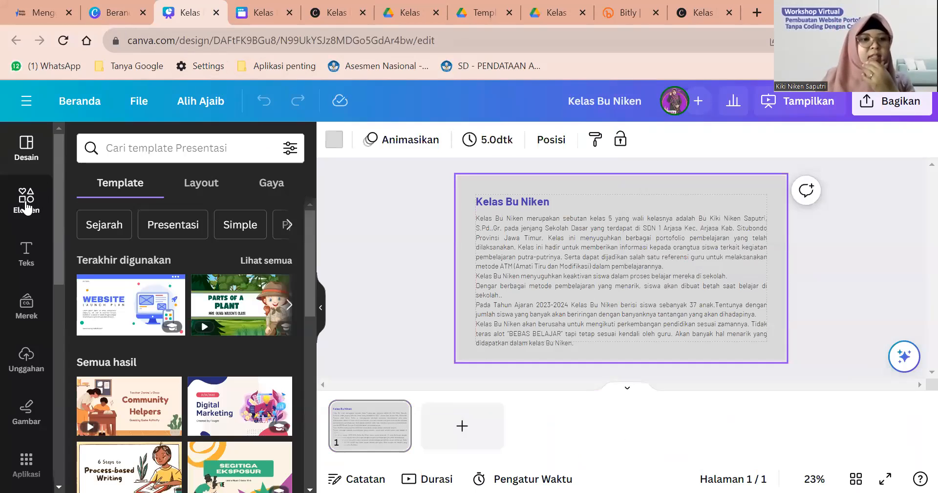
Step: Search the elements for "back", add the red BACK button graphic and shrink it into the slide's lower-right corner
left_click(132, 148)
type("bac")
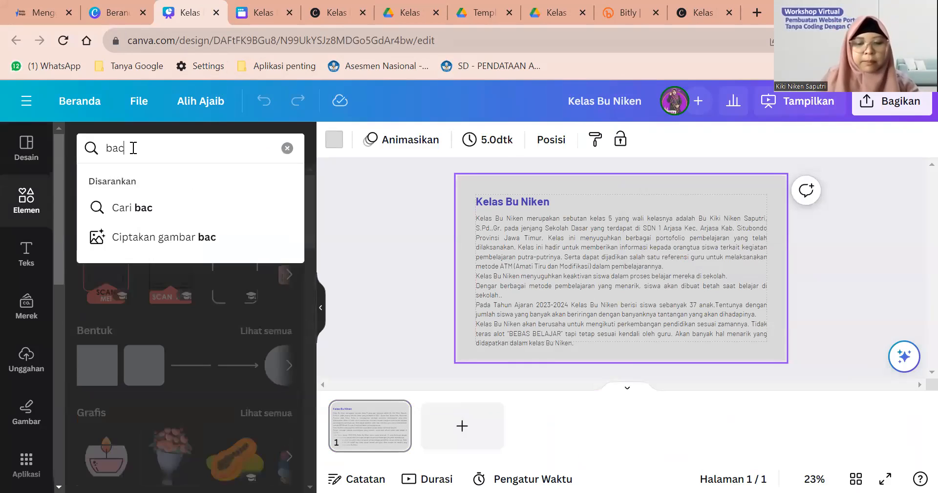
type("k")
key("Return")
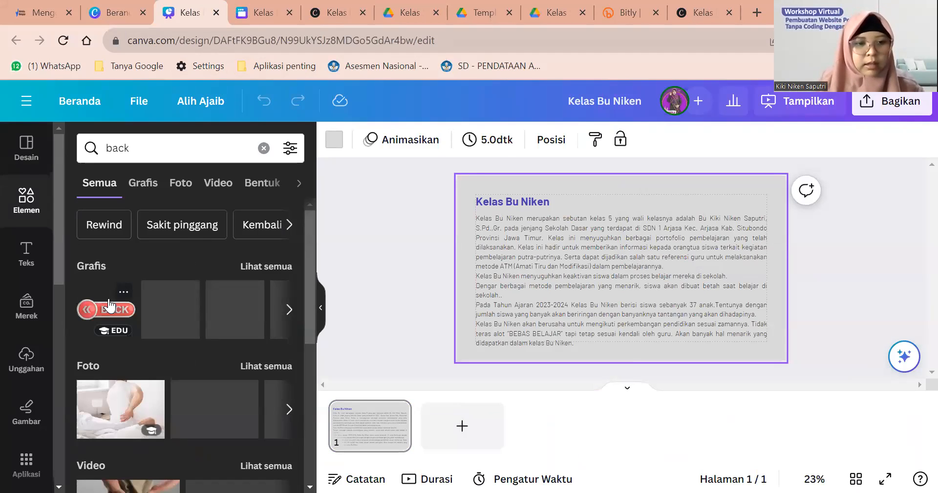
left_click_drag(653, 263, 654, 264)
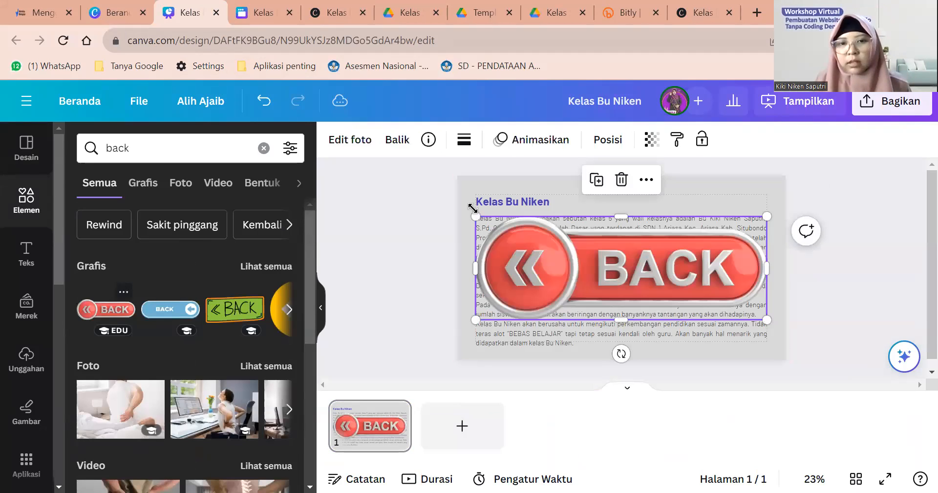
left_click_drag(476, 216, 757, 354)
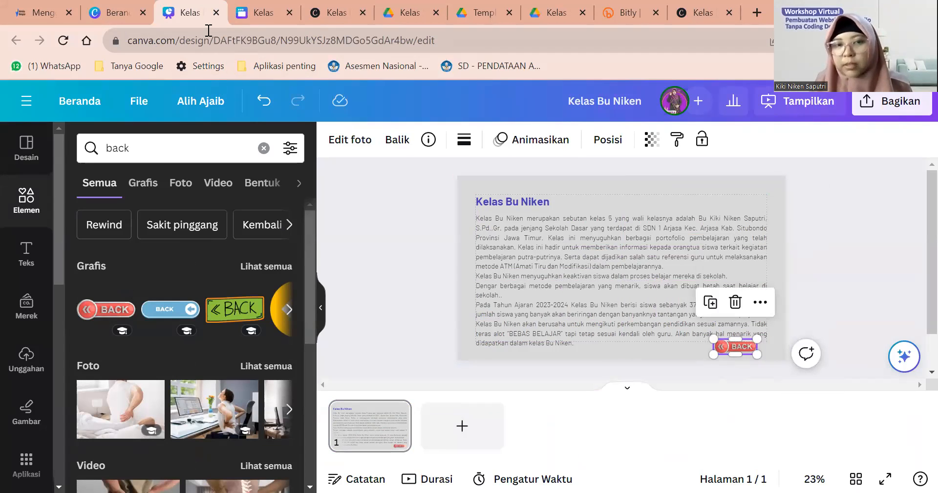
Step: Switch to the class website design and copy its view-only sharing link
left_click(264, 11)
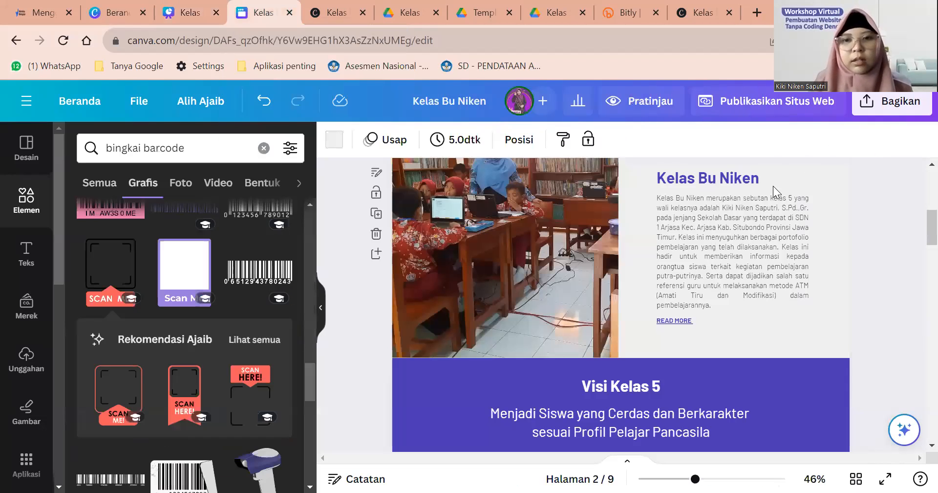
left_click(882, 112)
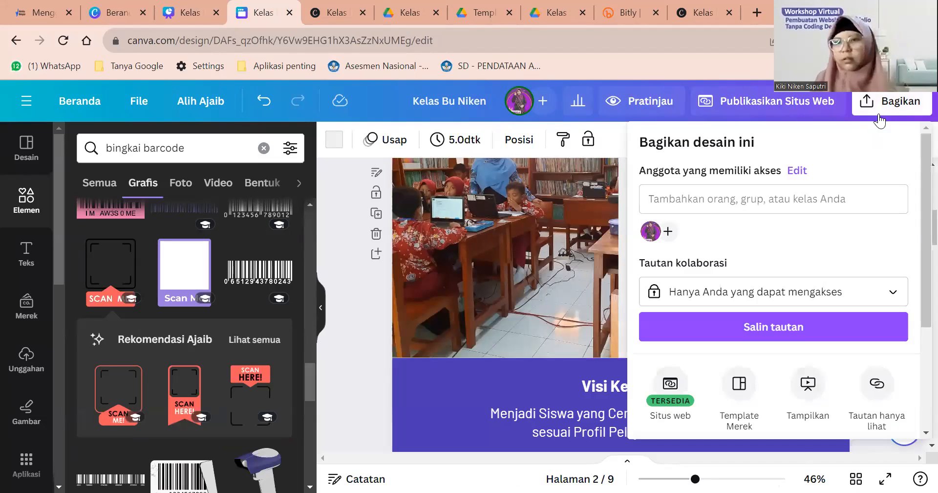
left_click(877, 390)
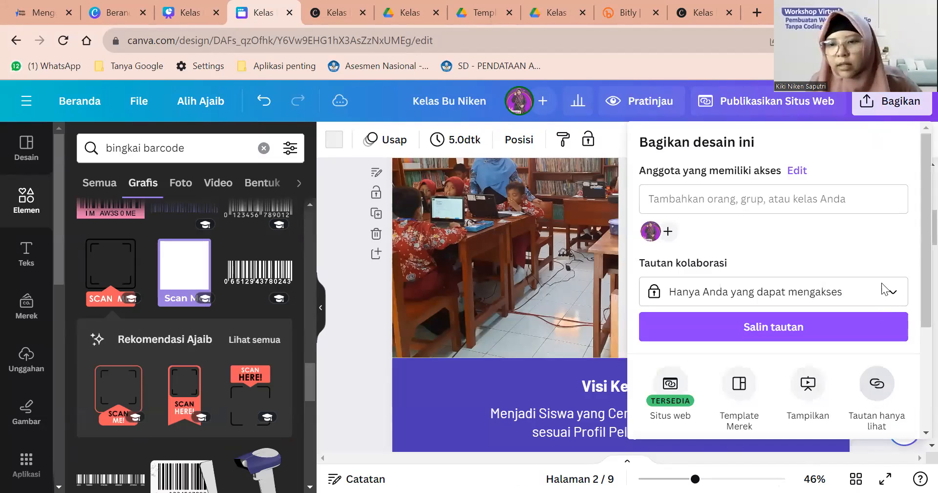
left_click(892, 235)
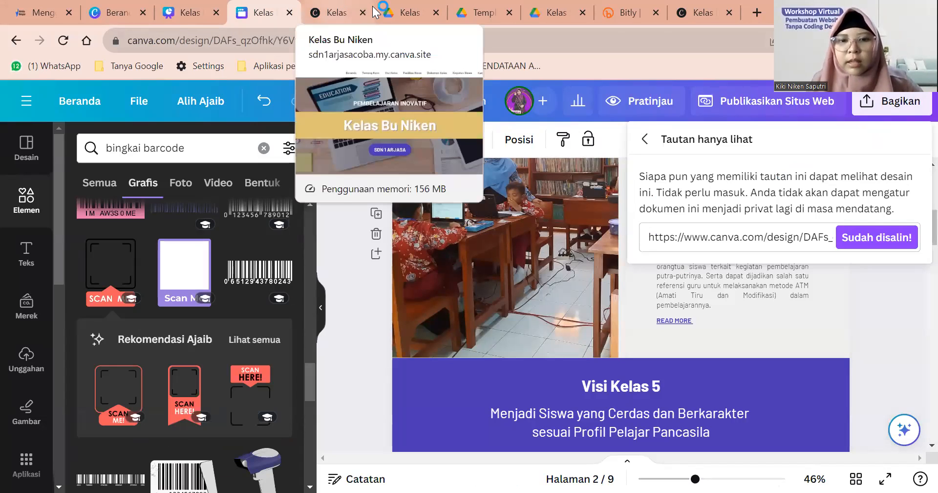
Step: Return to the class description presentation and link the red BACK button to the copied website address
key("ctrl+Tab")
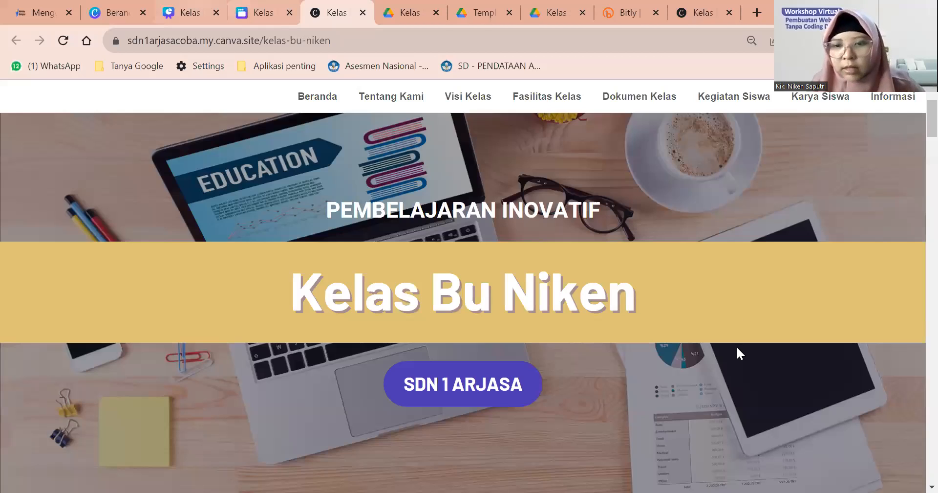
key("ctrl+3")
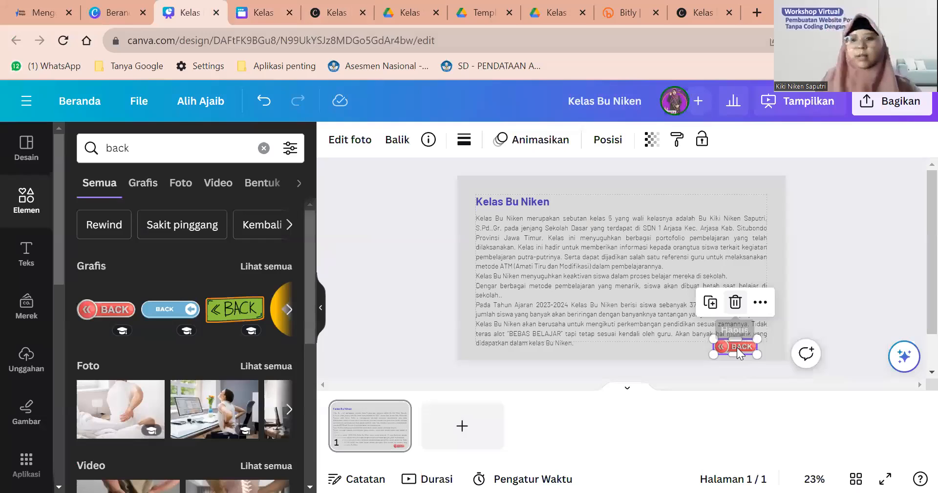
scroll(796, 344, "up", 3)
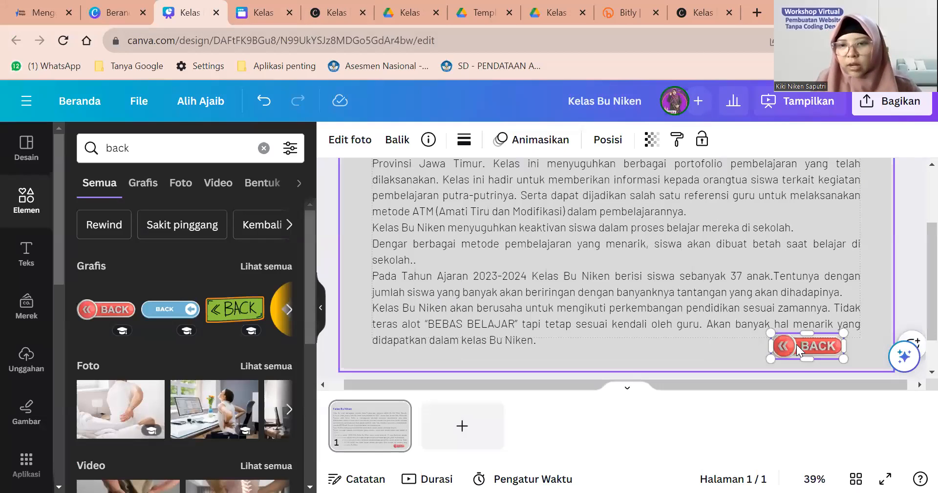
scroll(824, 293, "up", 1)
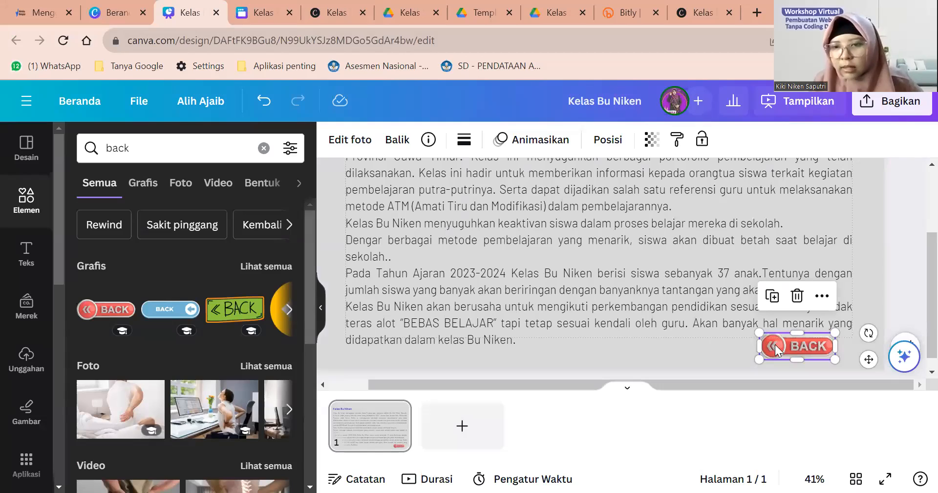
left_click(823, 296)
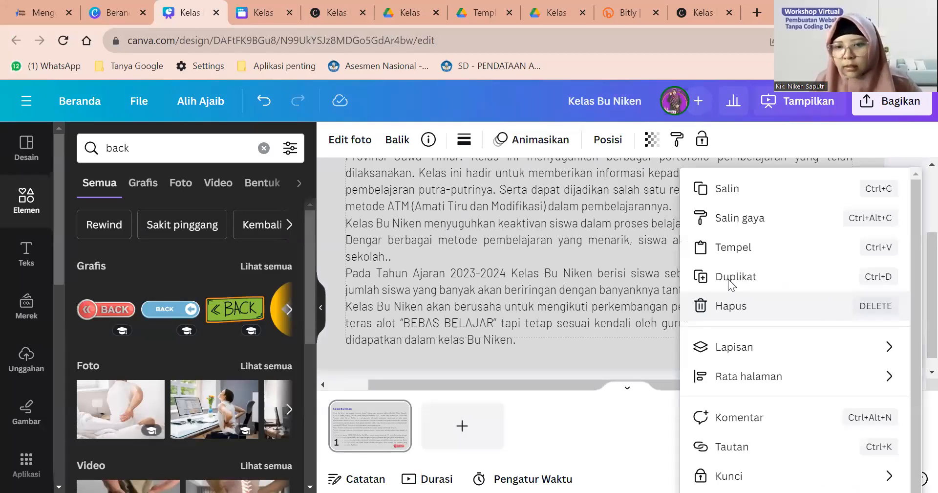
key("ctrl+k")
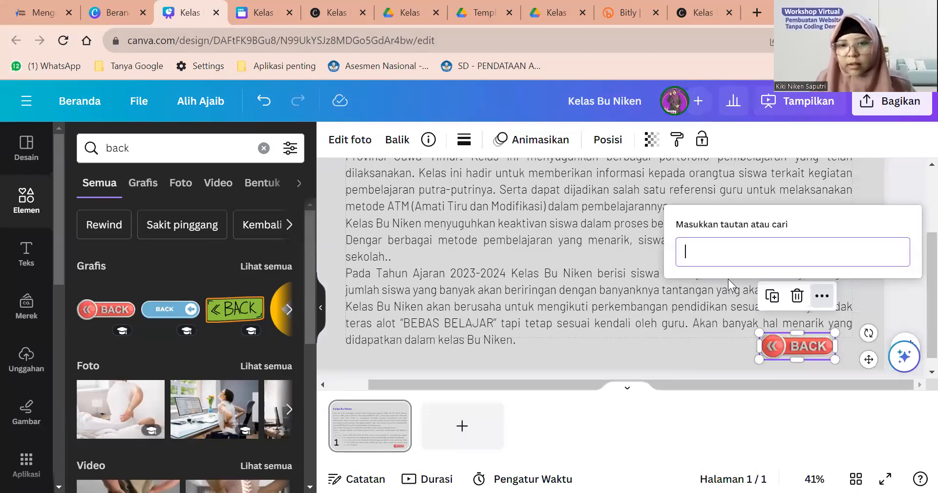
key("ctrl+v")
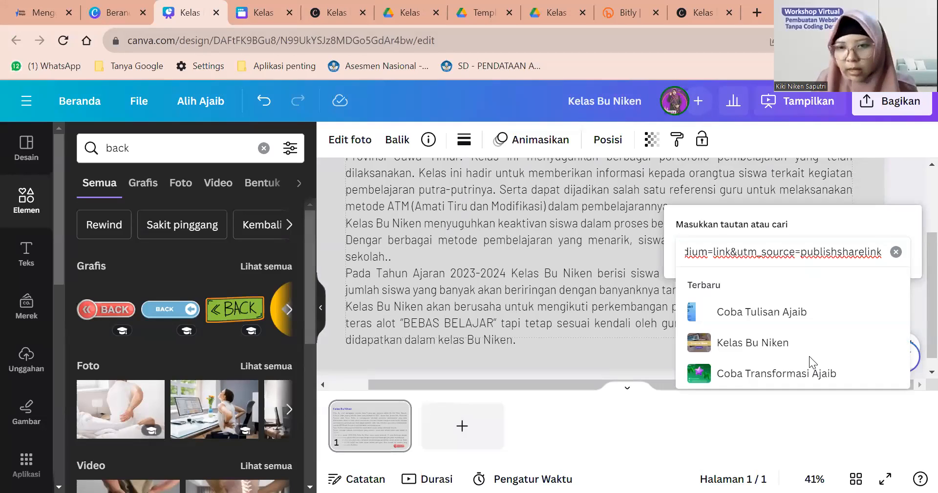
key("Return")
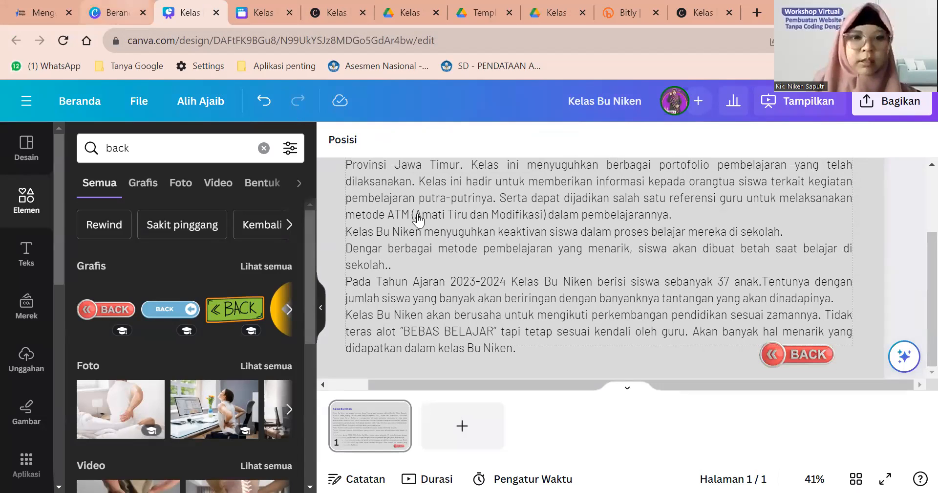
Step: Go back to the class website design at its introduction section with the READ MORE link
key("ctrl+shift+Tab")
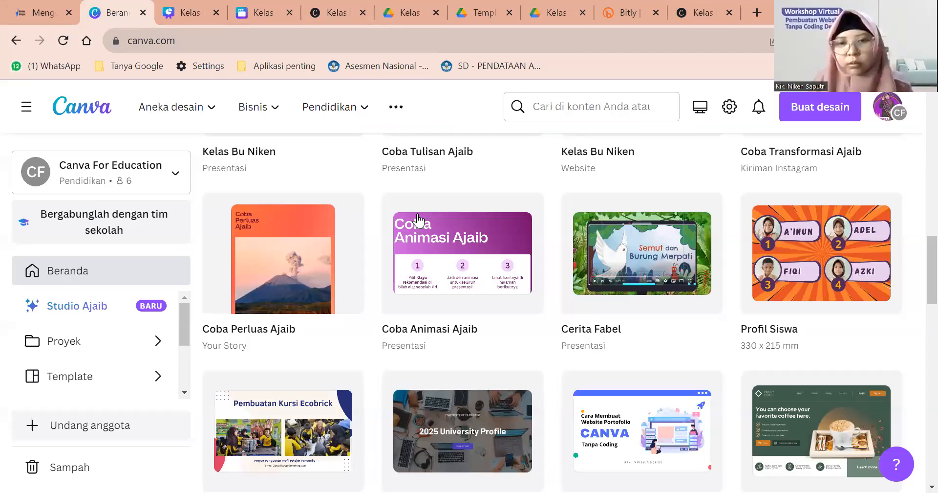
key("ctrl+Tab")
key("ctrl+Tab")
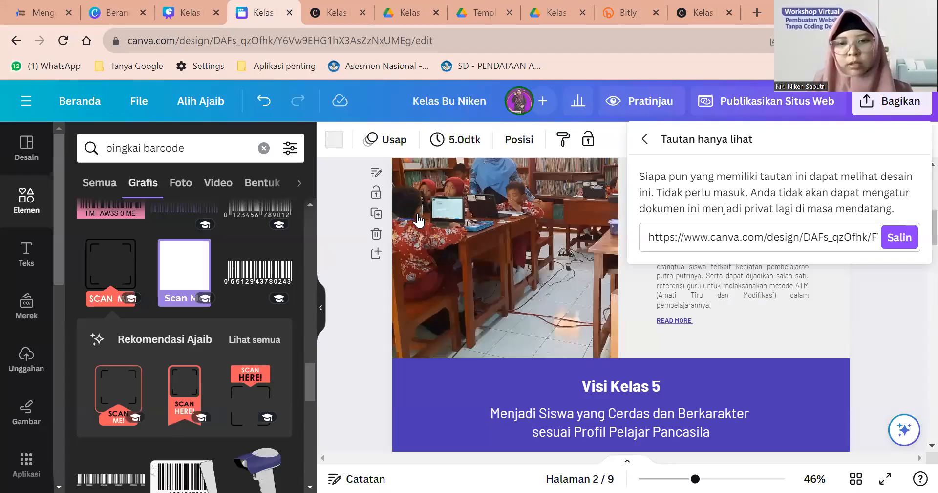